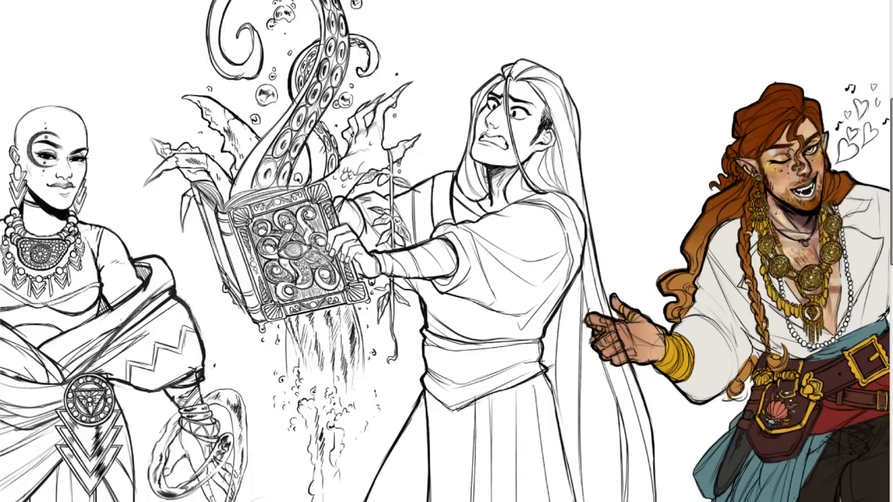
Look over the three-character line-up, comparing the two uncoloured line drawings with the coloured red-haired figure.
{"action": "scroll", "coordinate": [447, 251], "scroll_direction": "right", "scroll_amount": 2}
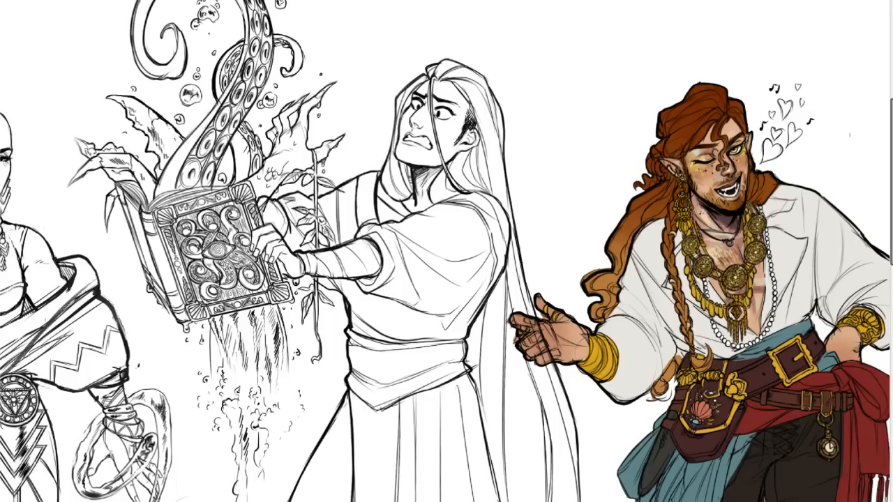
{"action": "scroll", "coordinate": [753, 280], "scroll_direction": "up", "scroll_amount": 2}
{"action": "scroll", "coordinate": [639, 279], "scroll_direction": "down", "scroll_amount": 2}
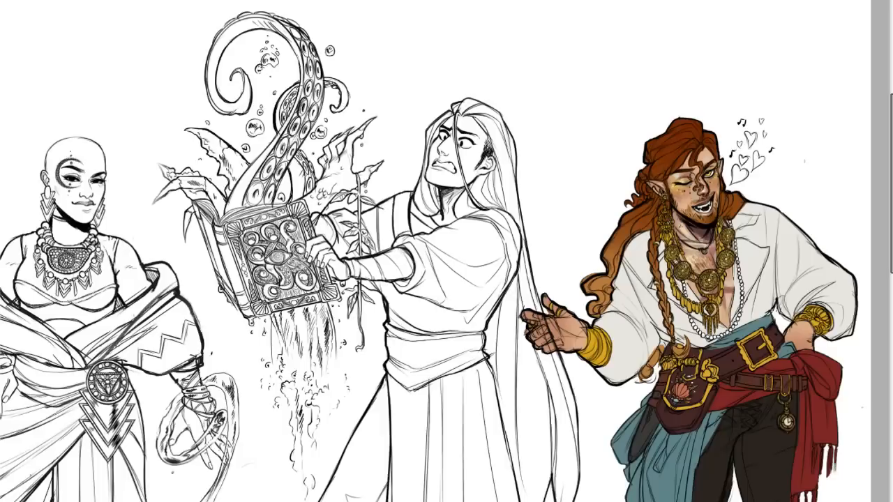
{"action": "scroll", "coordinate": [663, 293], "scroll_direction": "up", "scroll_amount": 2}
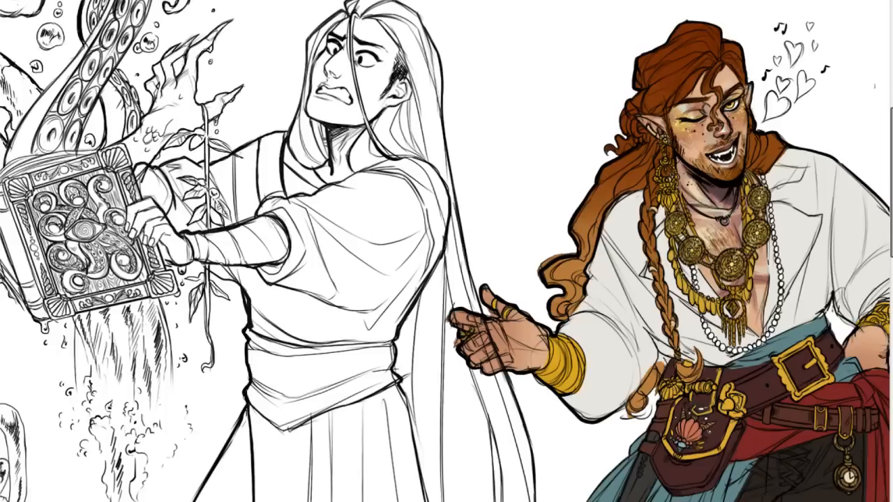
{"action": "scroll", "coordinate": [607, 154], "scroll_direction": "down", "scroll_amount": 2}
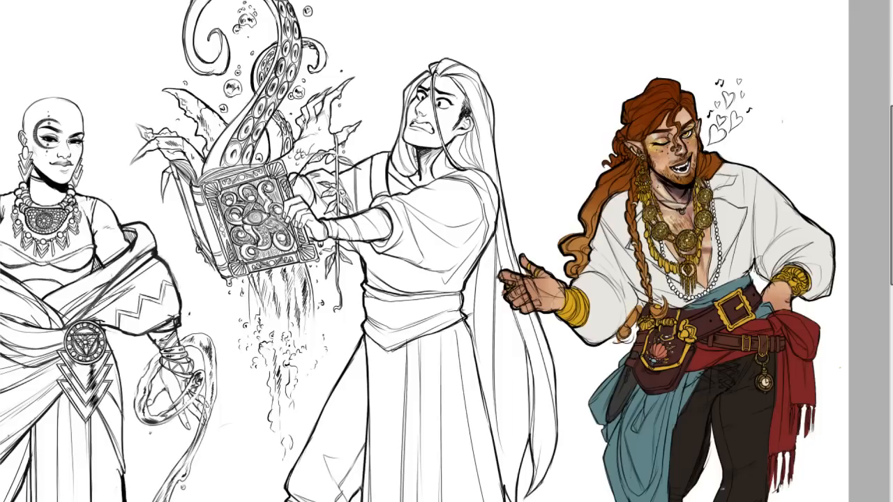
{"action": "scroll", "coordinate": [447, 251], "scroll_direction": "left", "scroll_amount": 3}
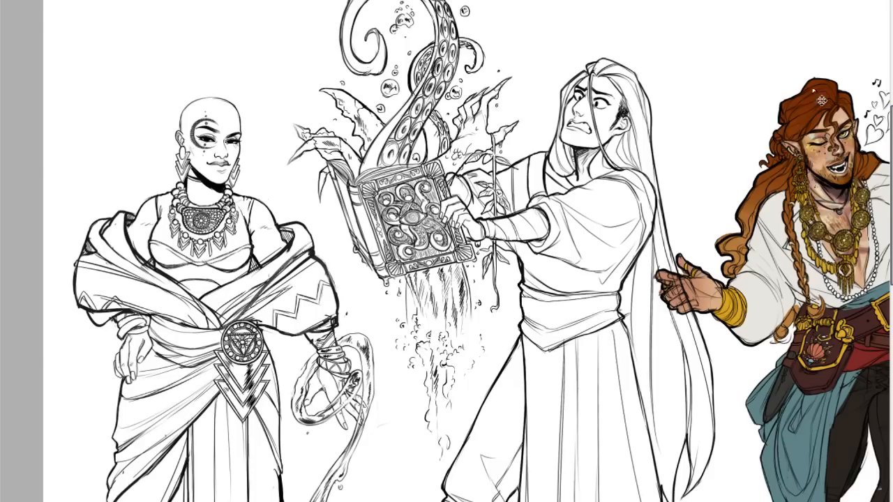
{"action": "left_click_drag", "start_coordinate": [890, 111], "coordinate": [863, 146]}
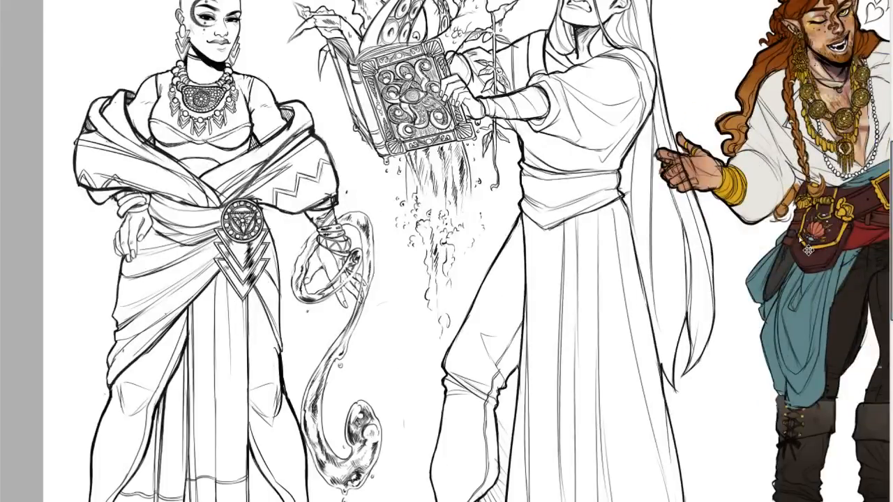
{"action": "scroll", "coordinate": [359, 321], "scroll_direction": "down", "scroll_amount": 1}
{"action": "scroll", "coordinate": [371, 183], "scroll_direction": "up", "scroll_amount": 1}
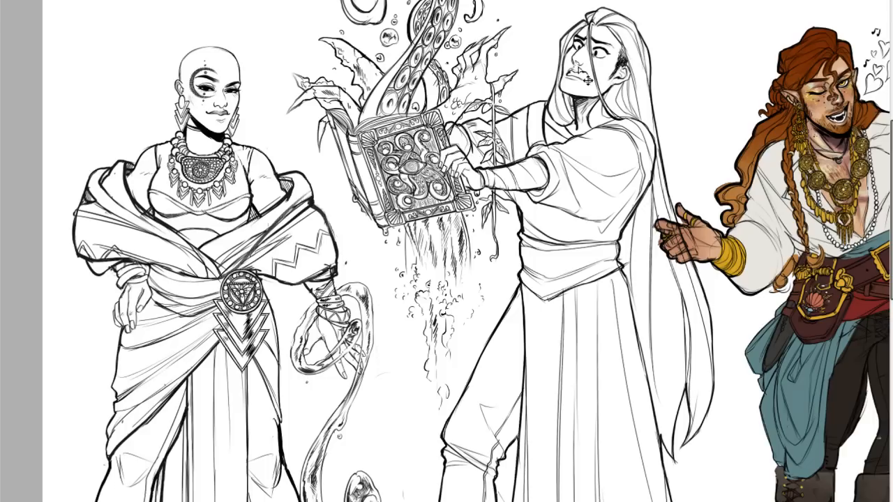
{"action": "scroll", "coordinate": [447, 252], "scroll_direction": "right", "scroll_amount": 3}
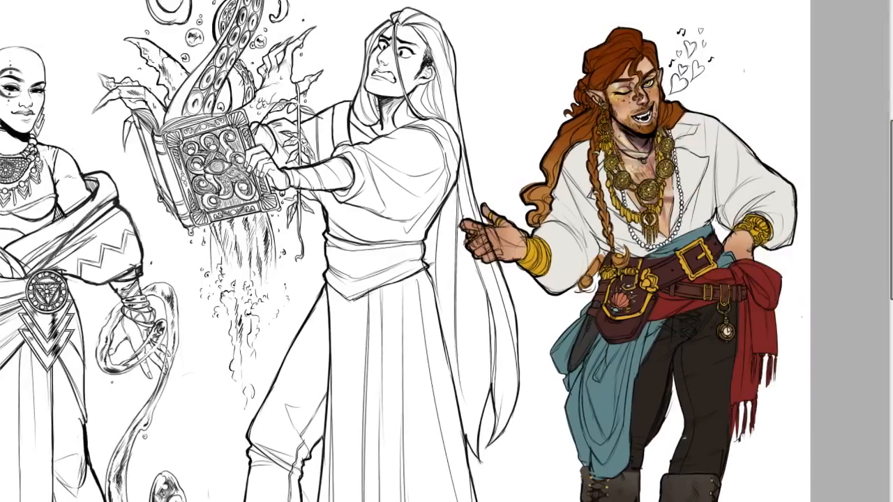
{"action": "scroll", "coordinate": [446, 251], "scroll_direction": "left", "scroll_amount": 2}
{"action": "scroll", "coordinate": [447, 252], "scroll_direction": "right", "scroll_amount": 1}
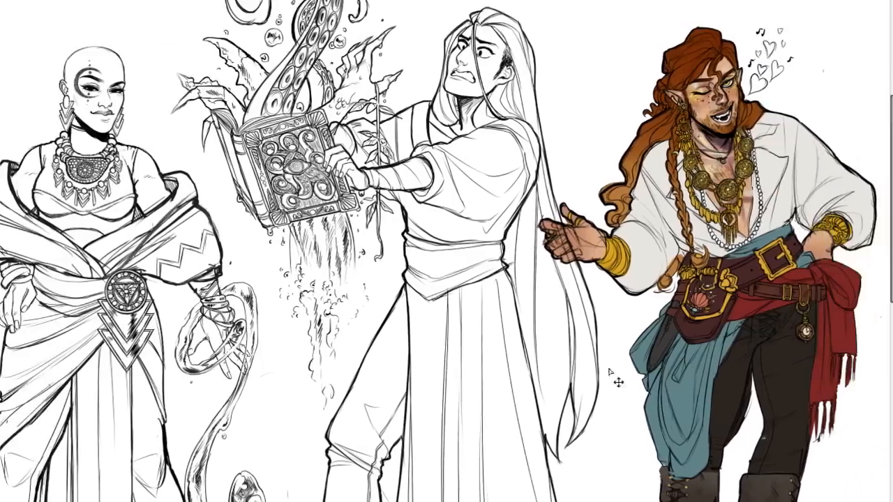
Inspect the figures' poses and draped clothing from head to legs across the whole line-up.
{"action": "scroll", "coordinate": [603, 383], "scroll_direction": "down", "scroll_amount": 1}
{"action": "scroll", "coordinate": [617, 359], "scroll_direction": "up", "scroll_amount": 2}
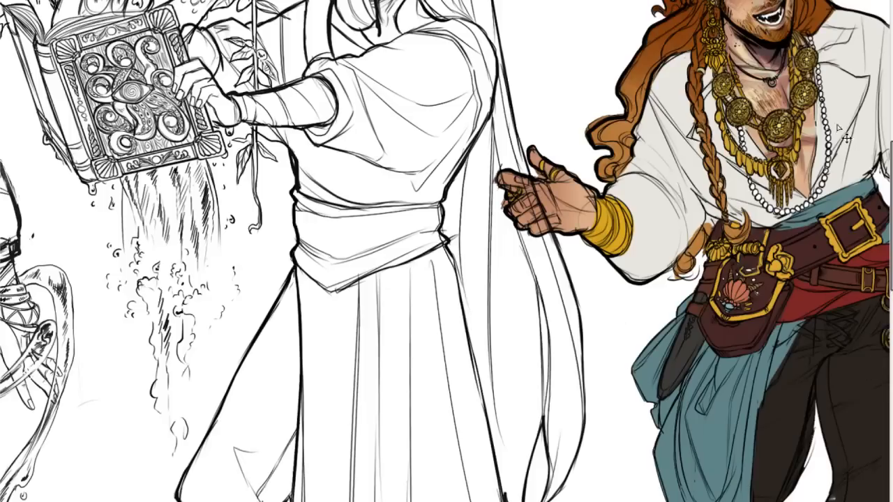
{"action": "scroll", "coordinate": [778, 48], "scroll_direction": "down", "scroll_amount": 1}
{"action": "left_click_drag", "start_coordinate": [892, 168], "coordinate": [892, 135]}
{"action": "mouse_move", "coordinate": [593, 501]}
{"action": "left_mouse_down"}
{"action": "mouse_move", "coordinate": [629, 501]}
{"action": "mouse_move", "coordinate": [605, 501]}
{"action": "left_mouse_up"}
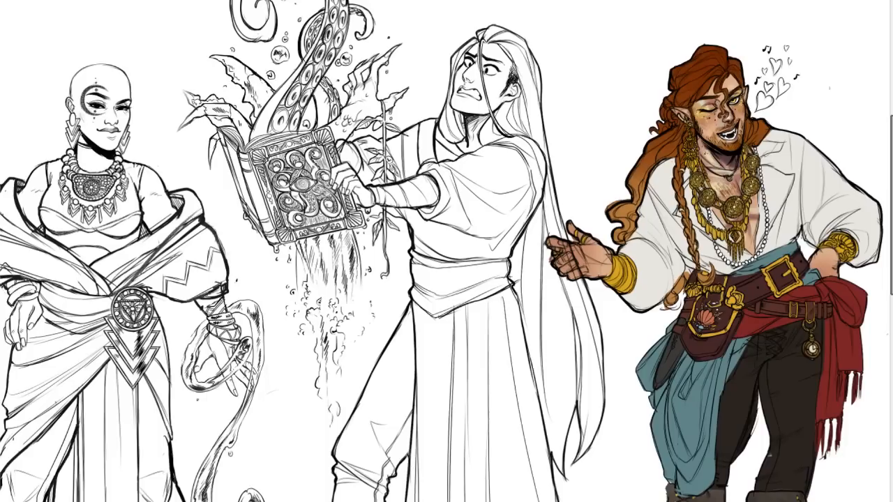
{"action": "mouse_move", "coordinate": [605, 501]}
{"action": "left_mouse_down"}
{"action": "mouse_move", "coordinate": [615, 501]}
{"action": "mouse_move", "coordinate": [588, 501]}
{"action": "left_mouse_up"}
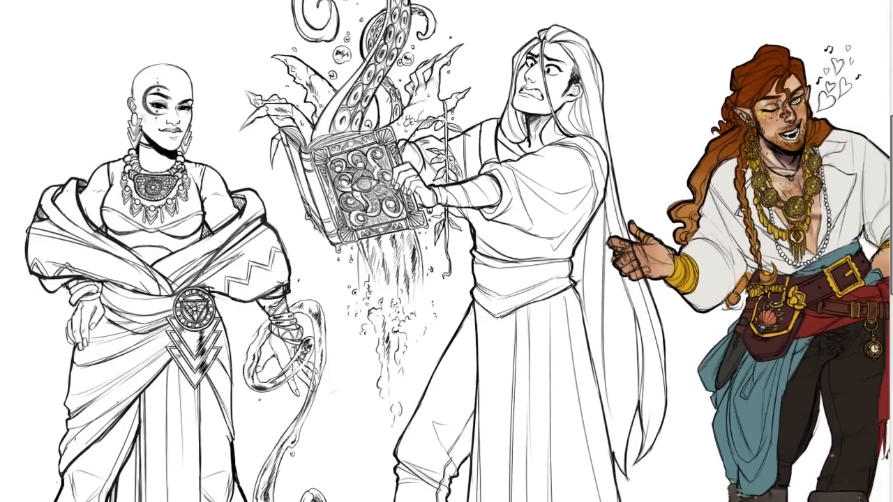
{"action": "scroll", "coordinate": [566, 482], "scroll_direction": "up", "scroll_amount": 1}
{"action": "scroll", "coordinate": [571, 474], "scroll_direction": "down", "scroll_amount": 1}
{"action": "scroll", "coordinate": [577, 459], "scroll_direction": "up", "scroll_amount": 1}
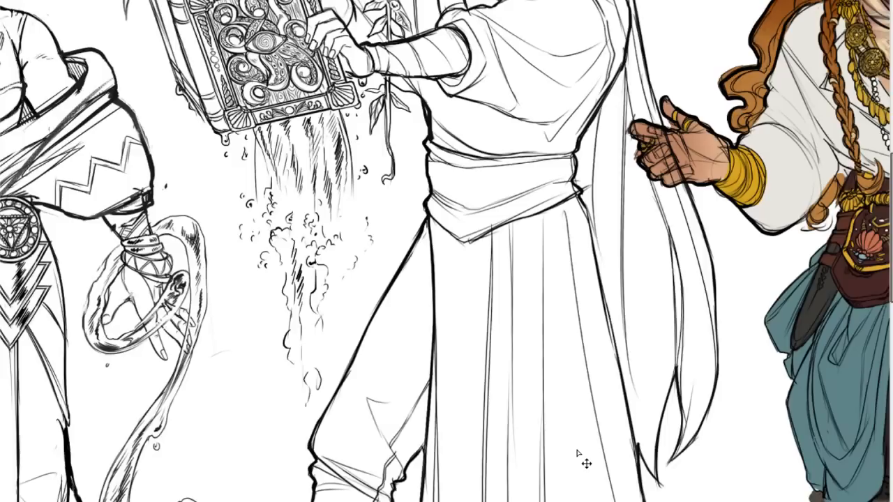
{"action": "scroll", "coordinate": [579, 455], "scroll_direction": "down", "scroll_amount": 1}
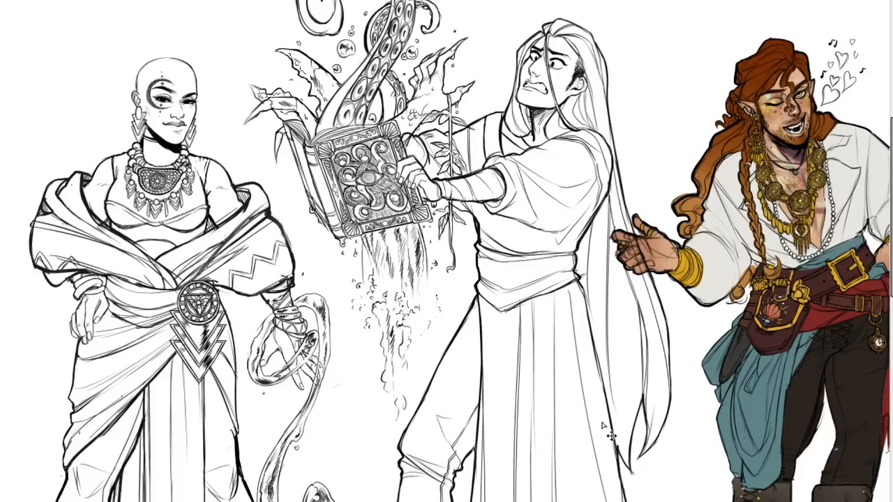
{"action": "mouse_move", "coordinate": [342, 501]}
{"action": "left_mouse_down"}
{"action": "mouse_move", "coordinate": [405, 501]}
{"action": "mouse_move", "coordinate": [352, 501]}
{"action": "left_mouse_up"}
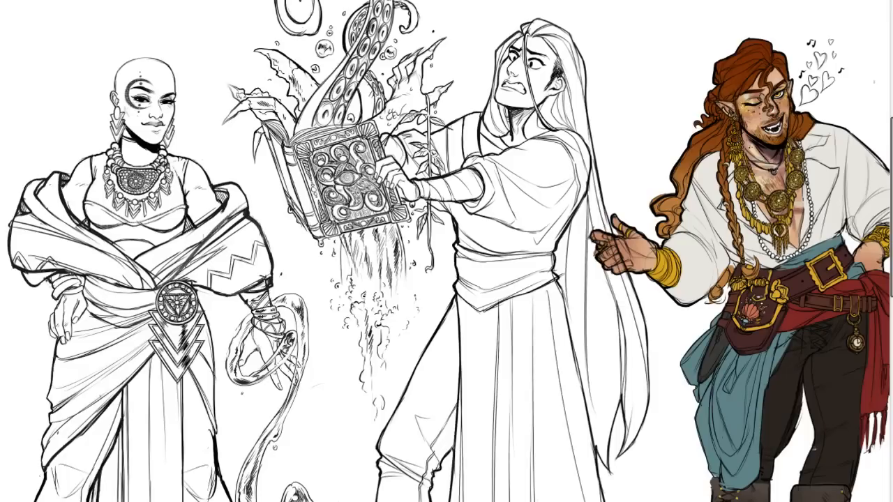
{"action": "left_click_drag", "start_coordinate": [352, 501], "coordinate": [437, 501]}
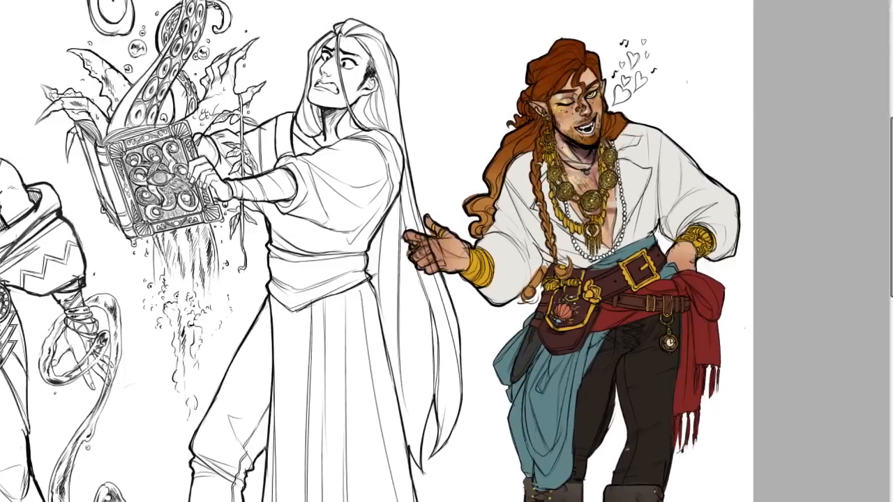
{"action": "left_click_drag", "start_coordinate": [891, 128], "coordinate": [891, 100]}
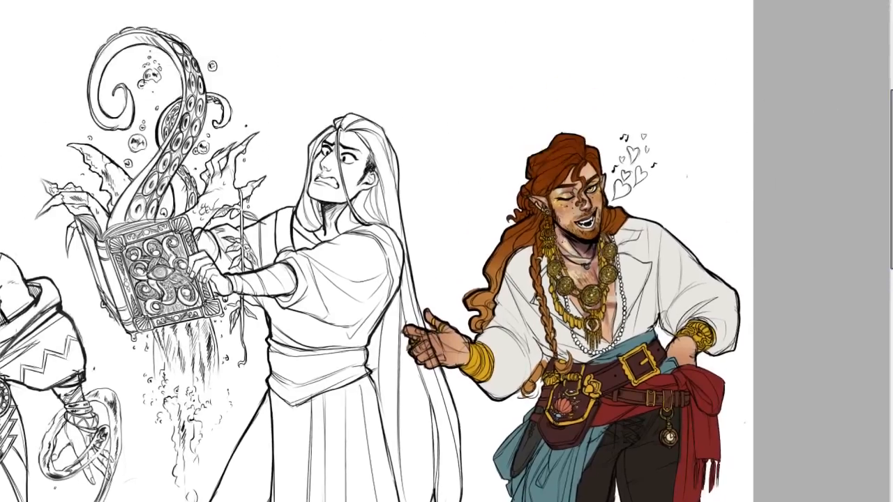
Examine the linework of the long-haired figure's face, bandaged arm and the tentacles beside him up close.
{"action": "scroll", "coordinate": [447, 251], "scroll_direction": "up", "scroll_amount": 4}
{"action": "left_click_drag", "start_coordinate": [457, 501], "coordinate": [417, 467]}
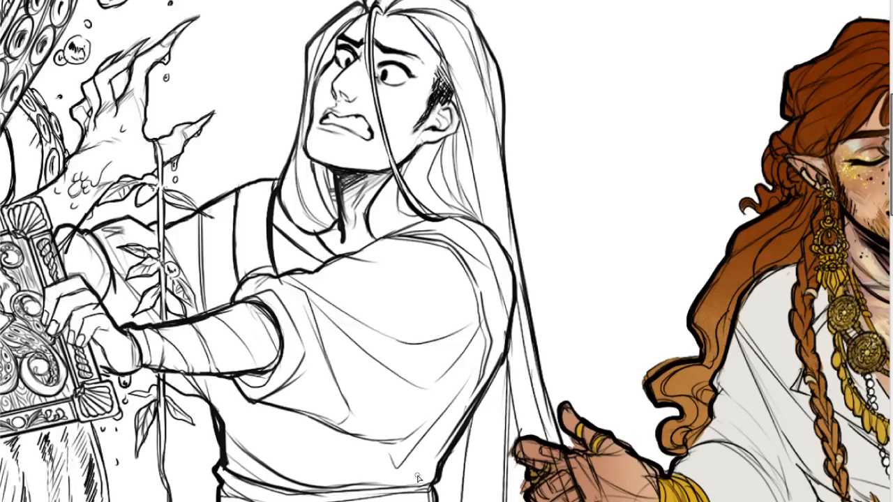
{"action": "left_click_drag", "start_coordinate": [402, 501], "coordinate": [362, 501]}
{"action": "left_click_drag", "start_coordinate": [892, 165], "coordinate": [892, 140]}
{"action": "scroll", "coordinate": [447, 240], "scroll_direction": "down", "scroll_amount": 3}
{"action": "scroll", "coordinate": [447, 241], "scroll_direction": "up", "scroll_amount": 4}
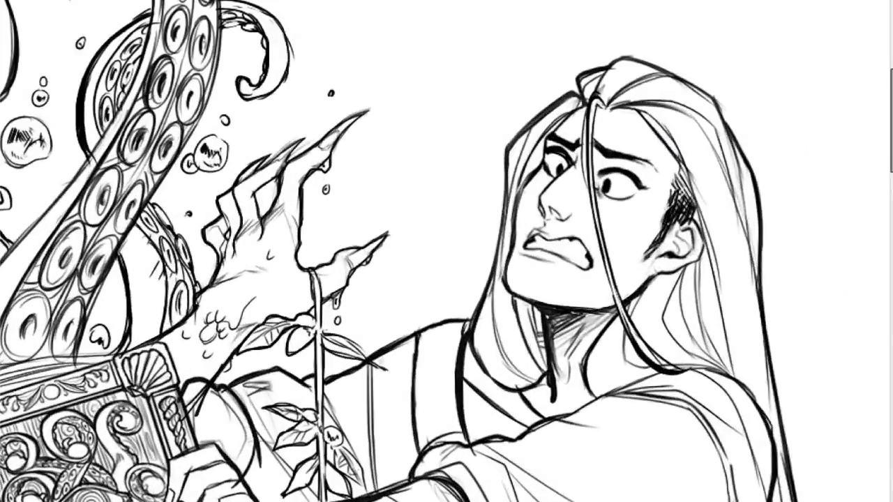
{"action": "scroll", "coordinate": [447, 241], "scroll_direction": "down", "scroll_amount": 4}
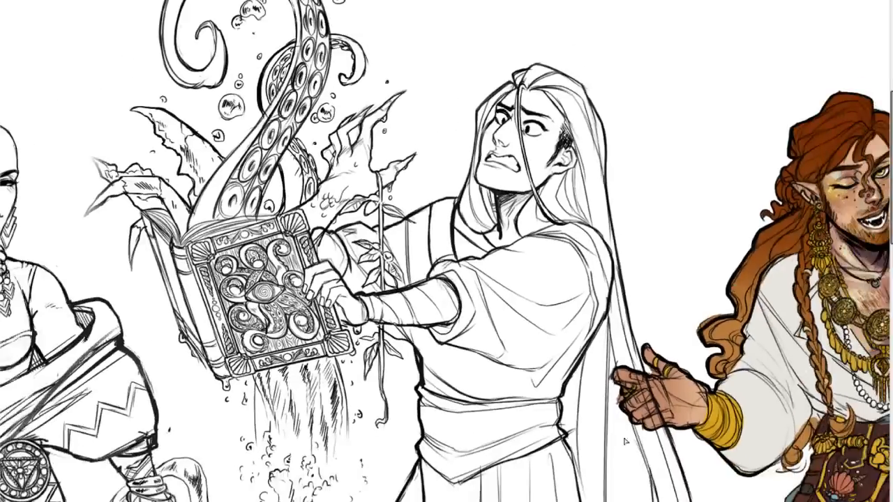
Examine the coloured red-haired figure's face, gold jewellery, shirt and belts next to the uncoloured figures.
{"action": "scroll", "coordinate": [447, 241], "scroll_direction": "right", "scroll_amount": 4}
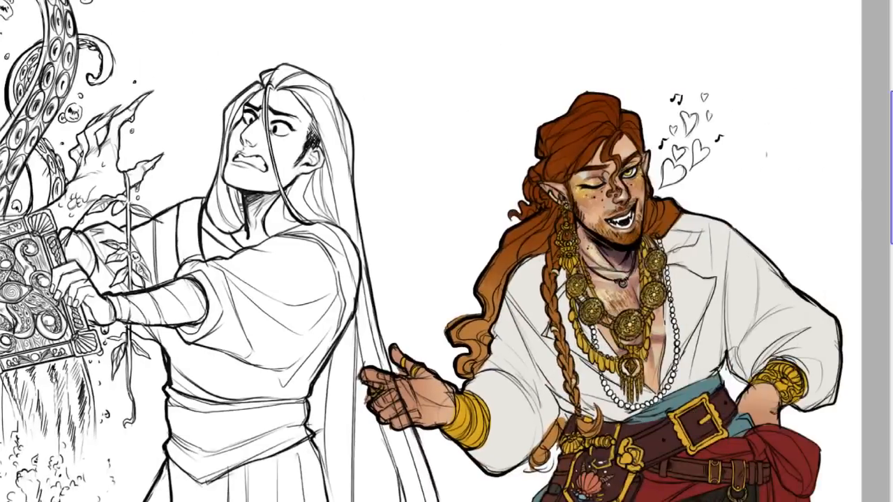
{"action": "scroll", "coordinate": [679, 259], "scroll_direction": "down", "scroll_amount": 3}
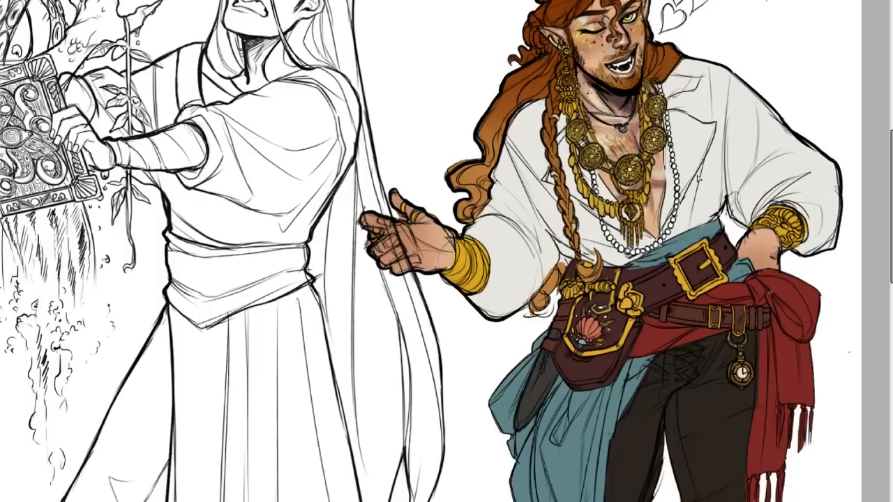
{"action": "scroll", "coordinate": [724, 184], "scroll_direction": "left", "scroll_amount": 3}
{"action": "scroll", "coordinate": [724, 185], "scroll_direction": "right", "scroll_amount": 4}
{"action": "scroll", "coordinate": [723, 184], "scroll_direction": "left", "scroll_amount": 2}
{"action": "scroll", "coordinate": [447, 251], "scroll_direction": "left", "scroll_amount": 3}
{"action": "scroll", "coordinate": [446, 251], "scroll_direction": "right", "scroll_amount": 2}
{"action": "left_click_drag", "start_coordinate": [892, 223], "coordinate": [885, 158]}
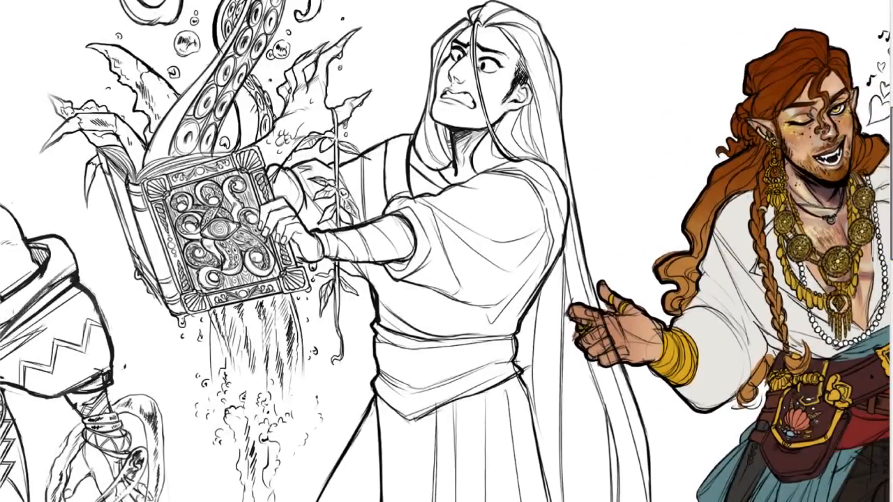
{"action": "scroll", "coordinate": [446, 251], "scroll_direction": "left", "scroll_amount": 3}
{"action": "scroll", "coordinate": [640, 272], "scroll_direction": "right", "scroll_amount": 5}
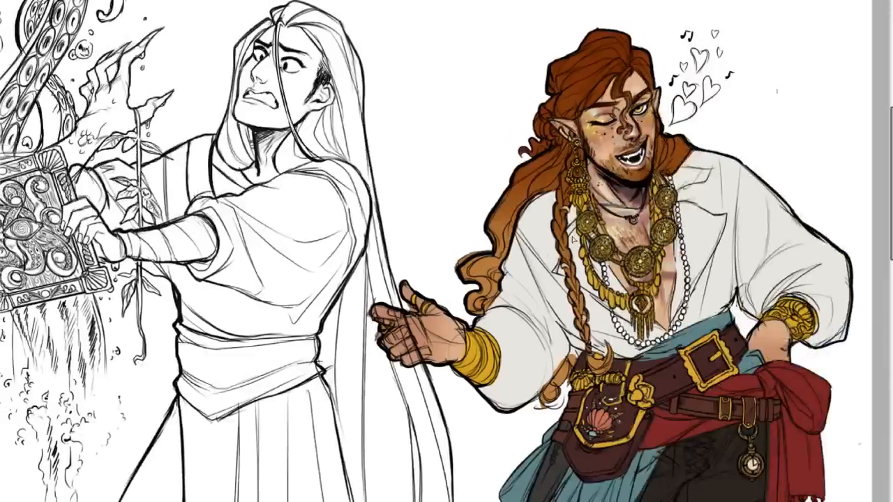
{"action": "scroll", "coordinate": [447, 251], "scroll_direction": "left", "scroll_amount": 6}
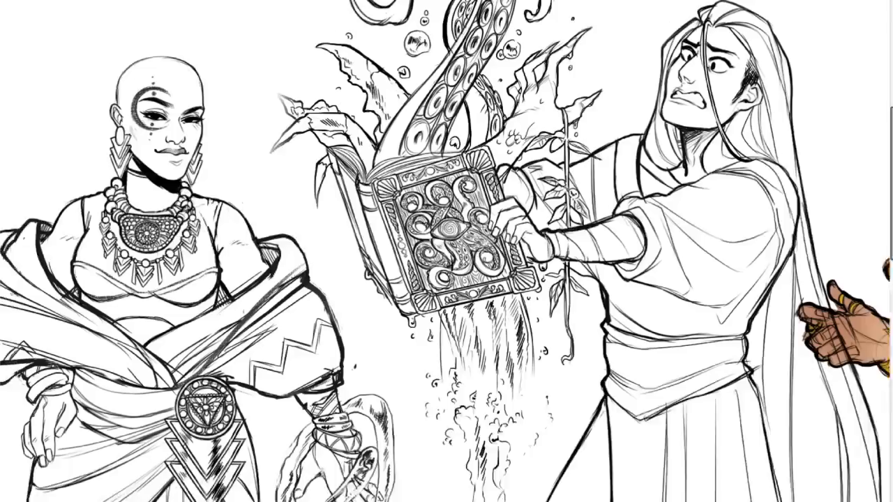
{"action": "scroll", "coordinate": [446, 252], "scroll_direction": "right", "scroll_amount": 4}
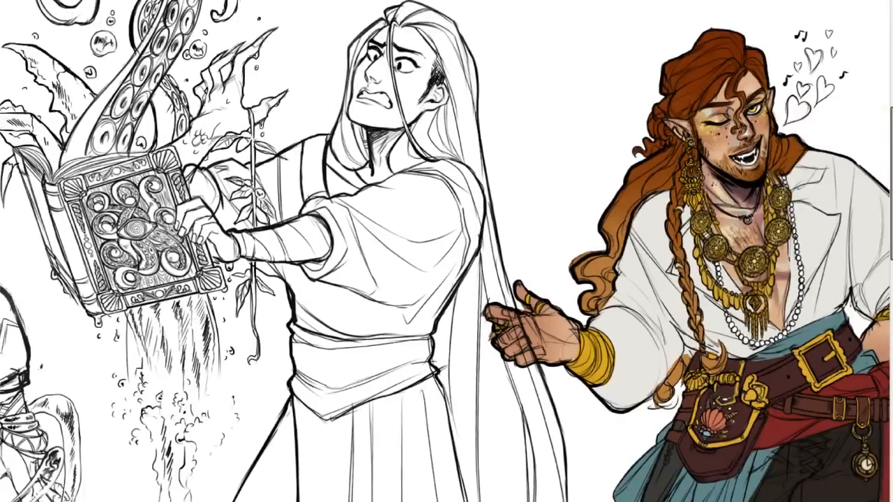
Compare the long-haired figure's uncoloured robe and hair with the colouring on the red-haired figure.
{"action": "left_click", "coordinate": [531, 64]}
{"action": "scroll", "coordinate": [445, 237], "scroll_direction": "down", "scroll_amount": 6}
{"action": "scroll", "coordinate": [445, 237], "scroll_direction": "up", "scroll_amount": 6}
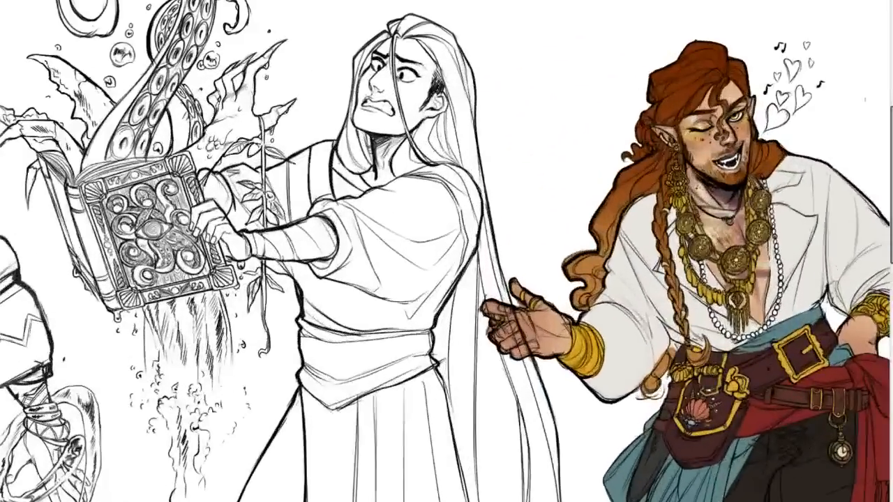
{"action": "scroll", "coordinate": [445, 251], "scroll_direction": "left", "scroll_amount": 5}
{"action": "scroll", "coordinate": [445, 251], "scroll_direction": "right", "scroll_amount": 4}
{"action": "scroll", "coordinate": [446, 251], "scroll_direction": "right", "scroll_amount": 4}
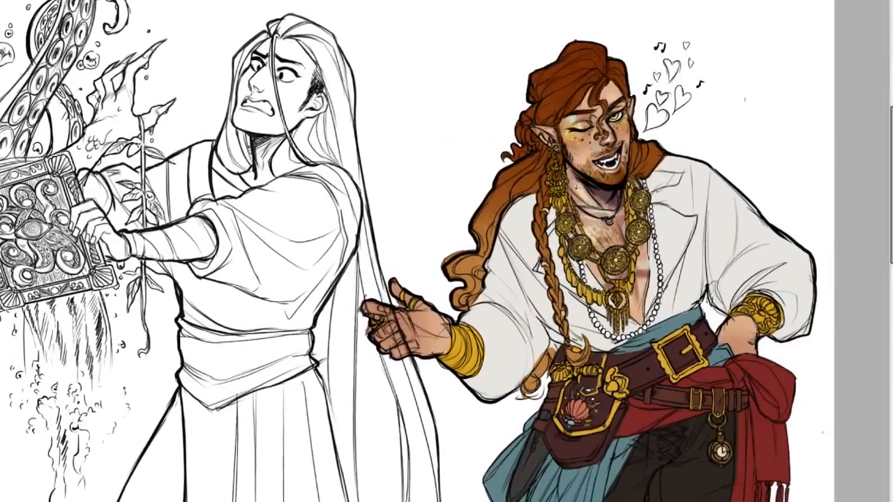
{"action": "scroll", "coordinate": [443, 226], "scroll_direction": "up", "scroll_amount": 3}
{"action": "scroll", "coordinate": [446, 252], "scroll_direction": "left", "scroll_amount": 6}
{"action": "scroll", "coordinate": [446, 251], "scroll_direction": "right", "scroll_amount": 1}
{"action": "left_click_drag", "start_coordinate": [892, 171], "coordinate": [892, 143]}
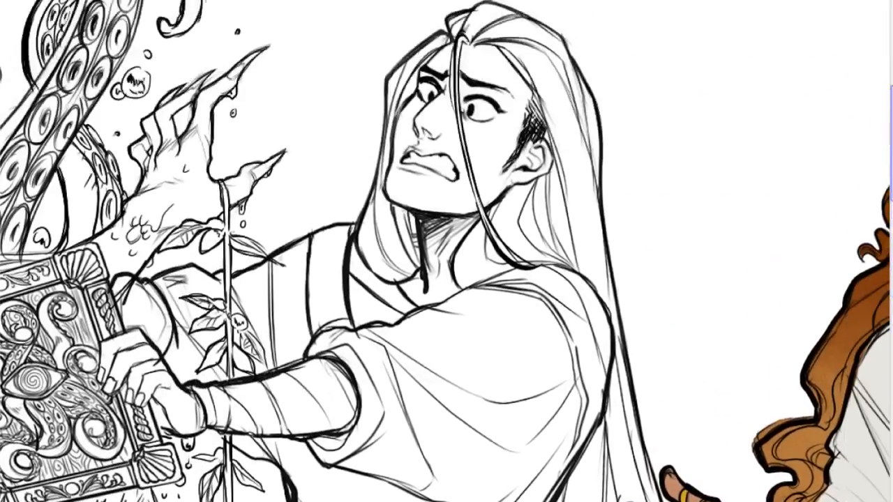
Examine the ornate tentacle book and its dripping water, together with the bald woman's and long-haired figure's linework.
{"action": "scroll", "coordinate": [445, 251], "scroll_direction": "down", "scroll_amount": 3}
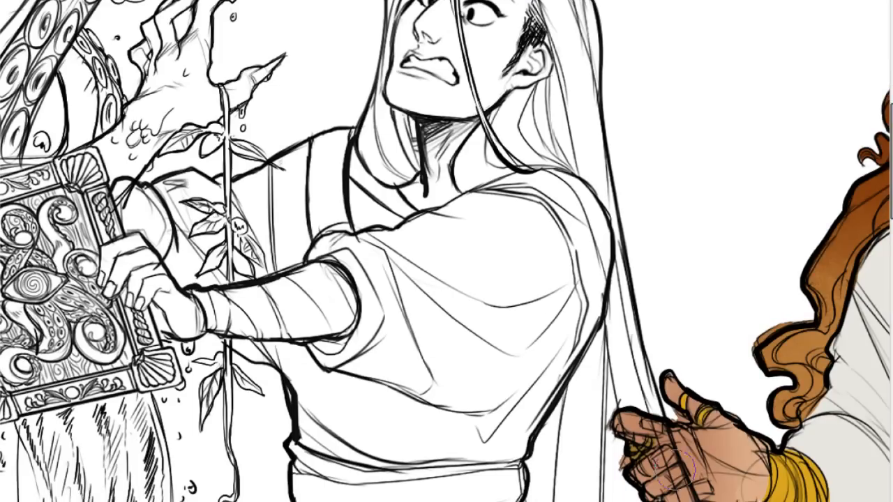
{"action": "scroll", "coordinate": [447, 251], "scroll_direction": "right", "scroll_amount": 5}
{"action": "scroll", "coordinate": [445, 251], "scroll_direction": "left", "scroll_amount": 10}
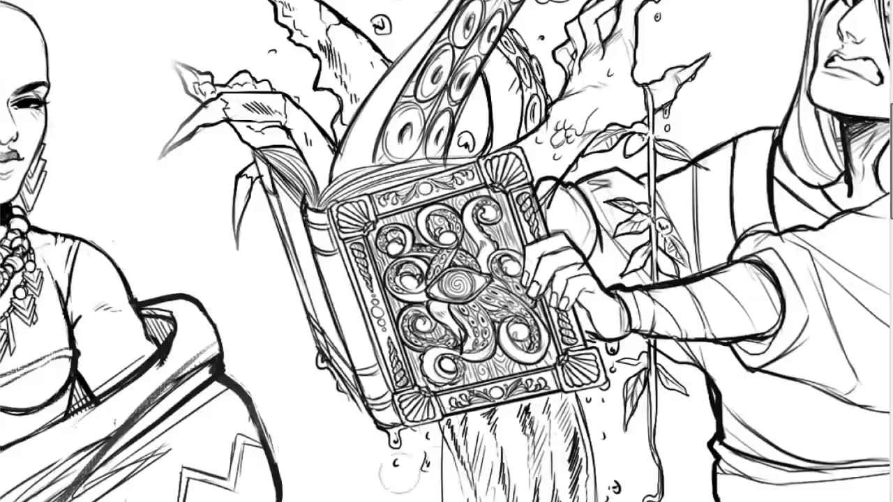
{"action": "key", "text": "ctrl+minus"}
{"action": "key", "text": "ctrl+minus"}
{"action": "key", "text": "ctrl+minus"}
{"action": "key", "text": "ctrl+plus"}
{"action": "key", "text": "ctrl+plus"}
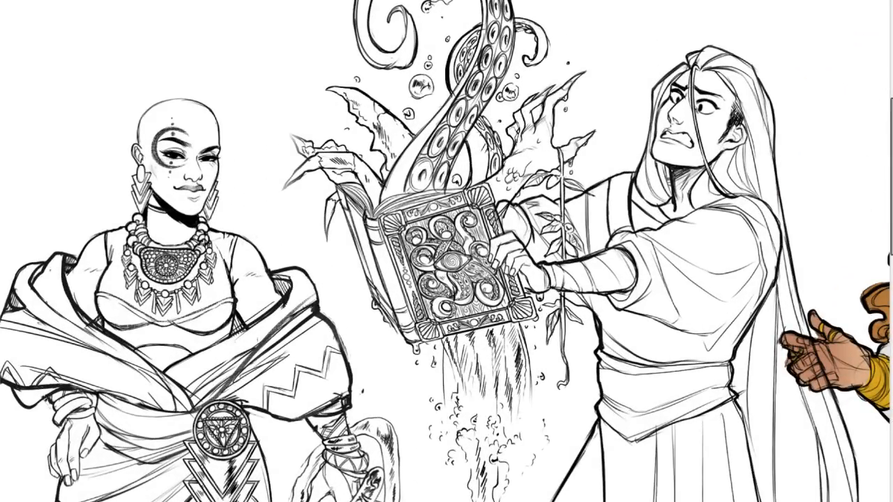
{"action": "scroll", "coordinate": [445, 252], "scroll_direction": "right", "scroll_amount": 4}
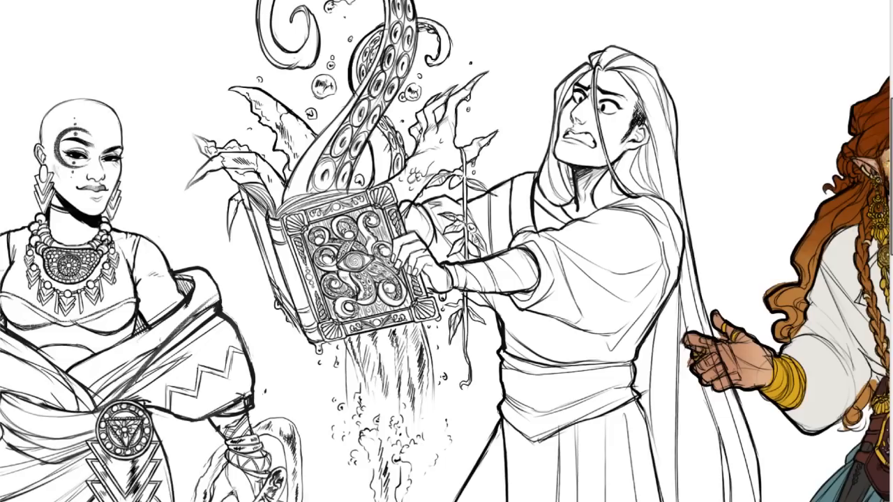
{"action": "scroll", "coordinate": [445, 251], "scroll_direction": "left", "scroll_amount": 5}
{"action": "scroll", "coordinate": [445, 252], "scroll_direction": "right", "scroll_amount": 2}
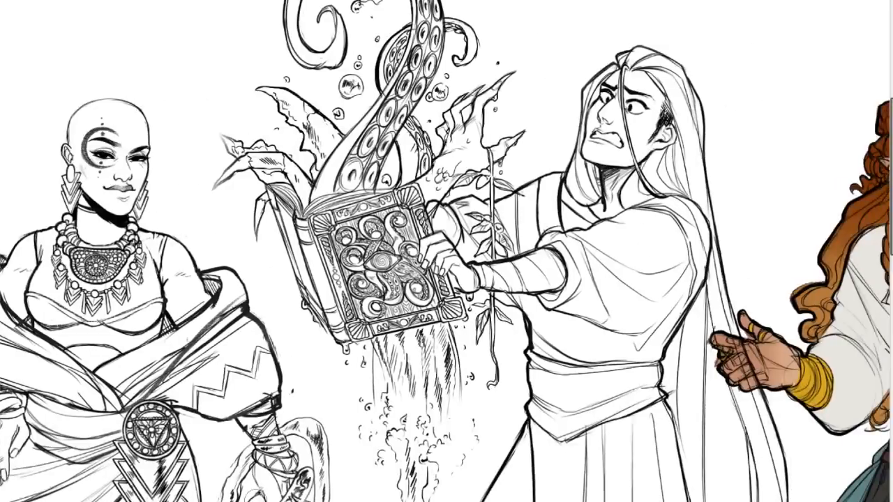
{"action": "scroll", "coordinate": [433, 244], "scroll_direction": "up", "scroll_amount": 2}
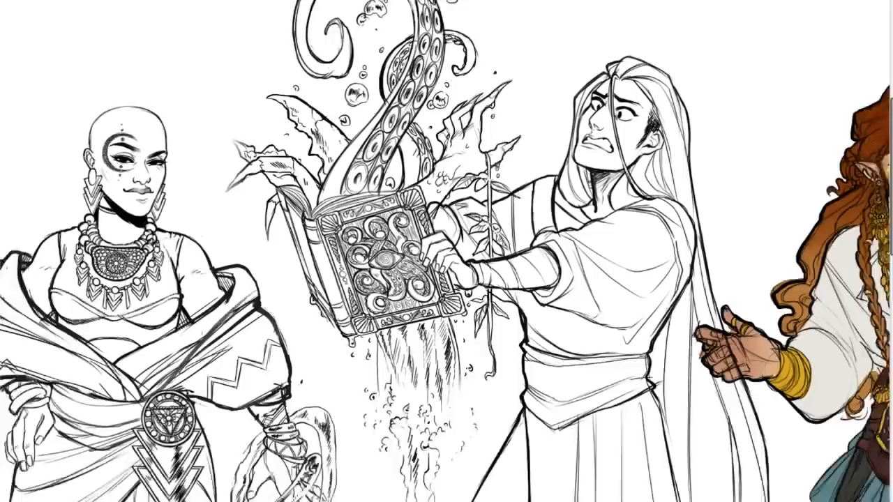
Examine the coloured red-haired figure from his face down to the belts, teal and red sashes and trousers.
{"action": "scroll", "coordinate": [445, 251], "scroll_direction": "right", "scroll_amount": 5}
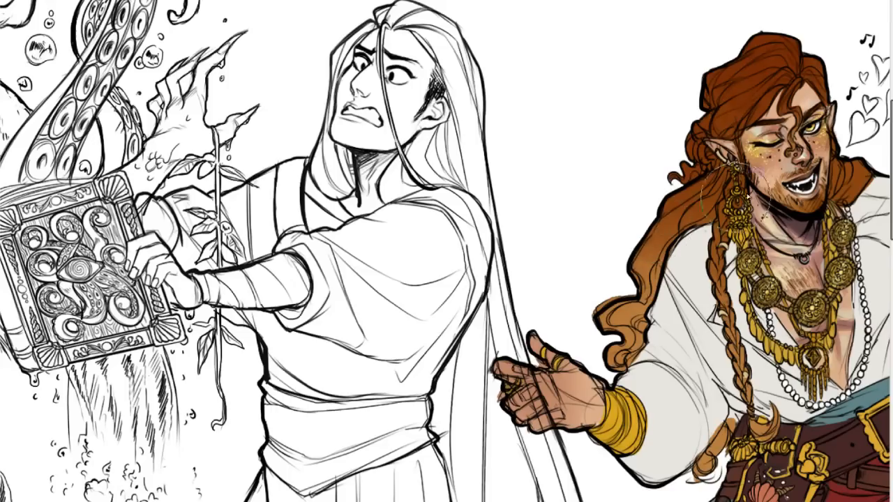
{"action": "scroll", "coordinate": [446, 233], "scroll_direction": "down", "scroll_amount": 5}
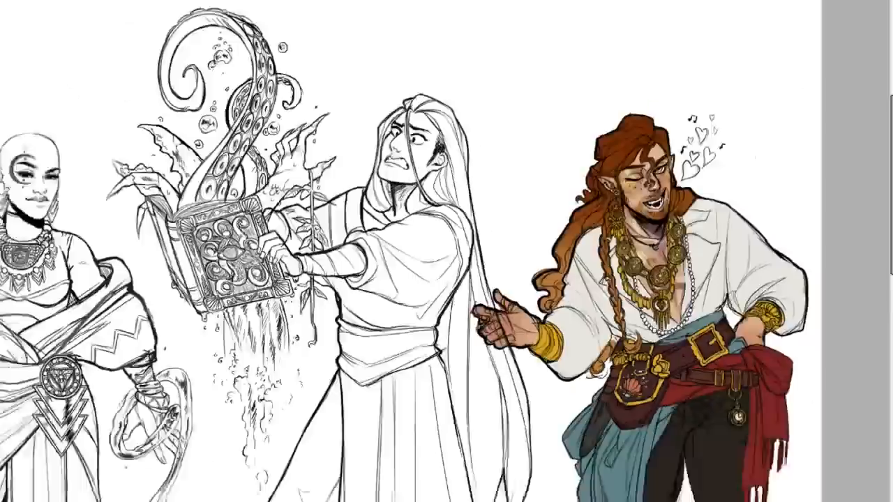
{"action": "scroll", "coordinate": [446, 233], "scroll_direction": "up", "scroll_amount": 3}
{"action": "scroll", "coordinate": [576, 450], "scroll_direction": "down", "scroll_amount": 4}
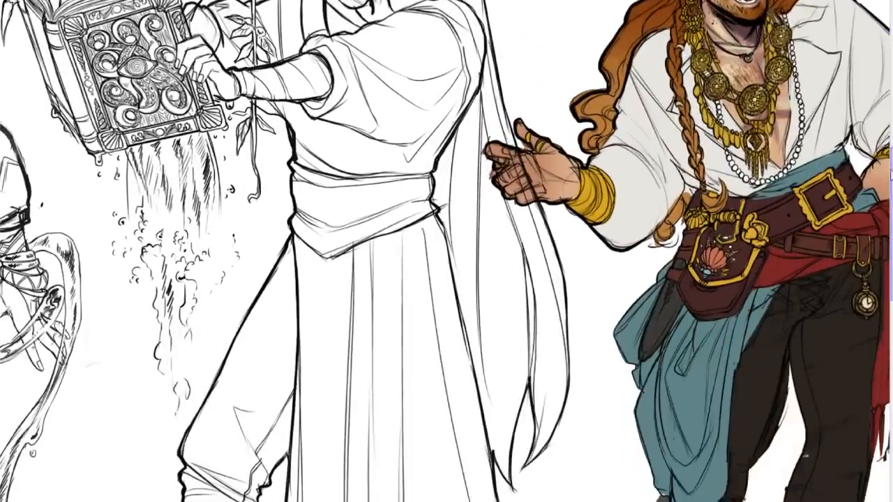
{"action": "scroll", "coordinate": [576, 450], "scroll_direction": "right", "scroll_amount": 2}
{"action": "scroll", "coordinate": [447, 251], "scroll_direction": "left", "scroll_amount": 1}
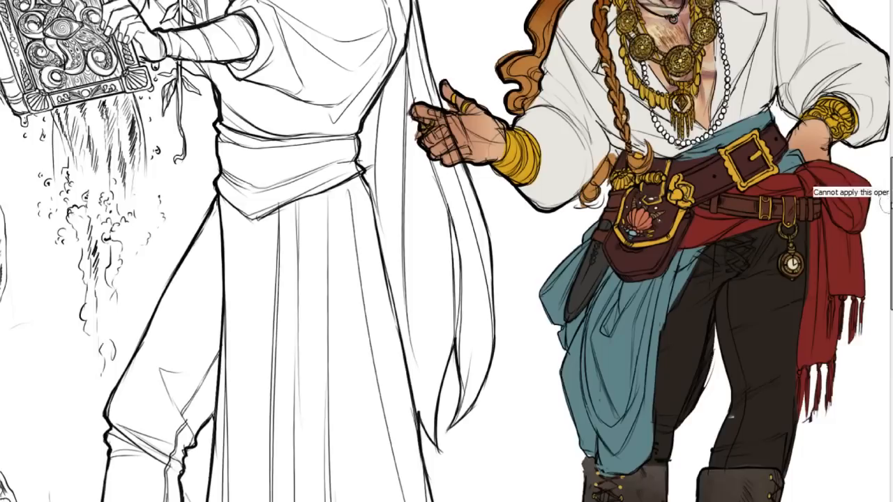
{"action": "scroll", "coordinate": [447, 251], "scroll_direction": "down", "scroll_amount": 1}
{"action": "scroll", "coordinate": [622, 290], "scroll_direction": "down", "scroll_amount": 1}
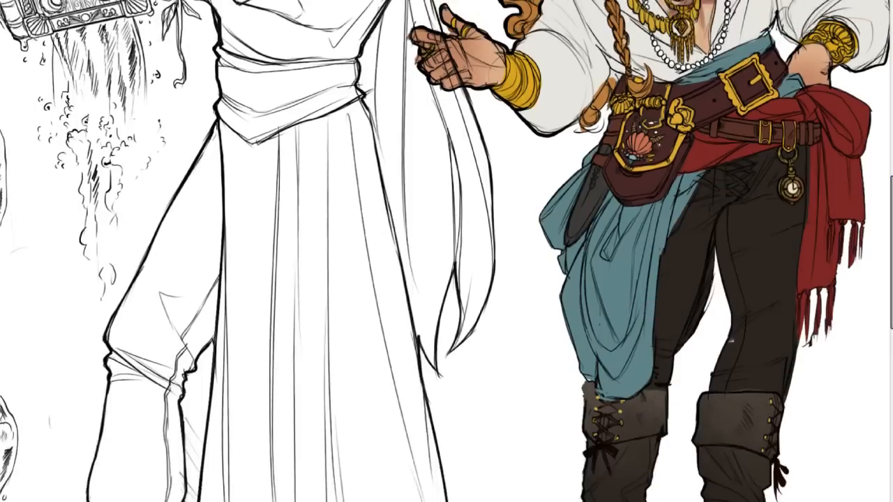
{"action": "scroll", "coordinate": [453, 227], "scroll_direction": "down", "scroll_amount": 5}
Examine the coloured figure's full outfit down to the boots, beside the long-haired figure's uncoloured robe and legs.
{"action": "scroll", "coordinate": [453, 227], "scroll_direction": "up", "scroll_amount": 3}
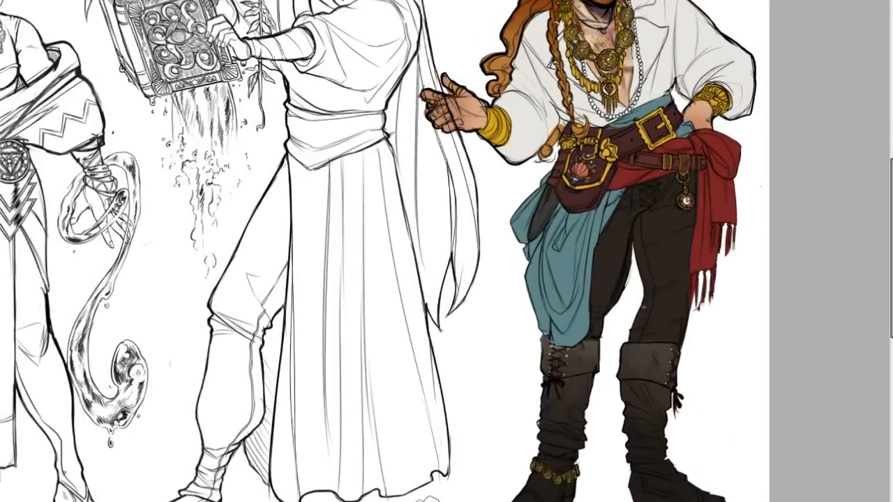
{"action": "scroll", "coordinate": [891, 215], "scroll_direction": "up", "scroll_amount": 1}
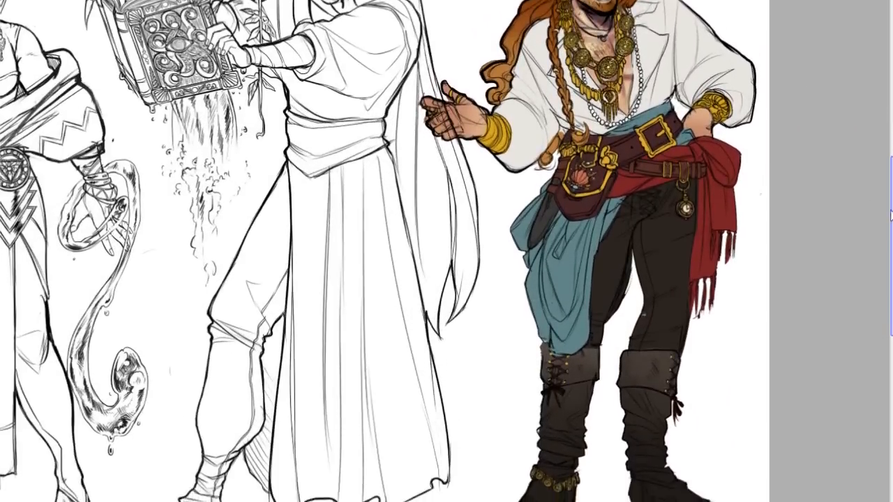
{"action": "scroll", "coordinate": [890, 217], "scroll_direction": "down", "scroll_amount": 2}
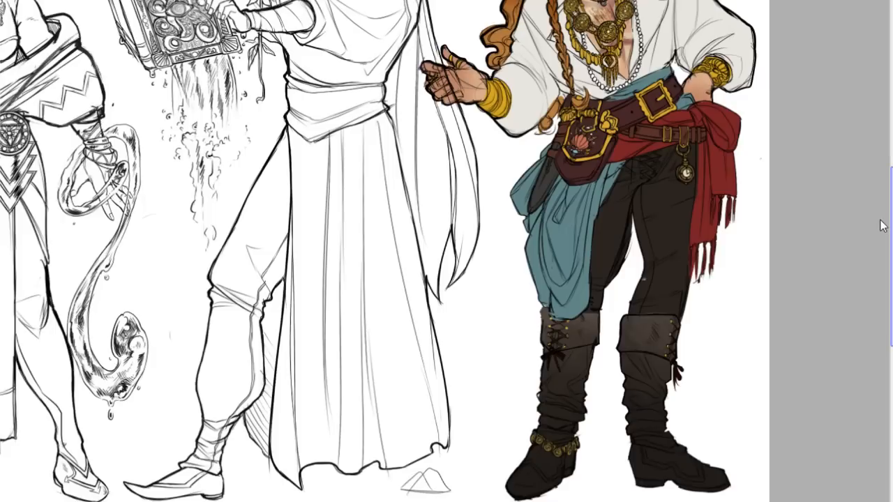
{"action": "scroll", "coordinate": [882, 213], "scroll_direction": "up", "scroll_amount": 3}
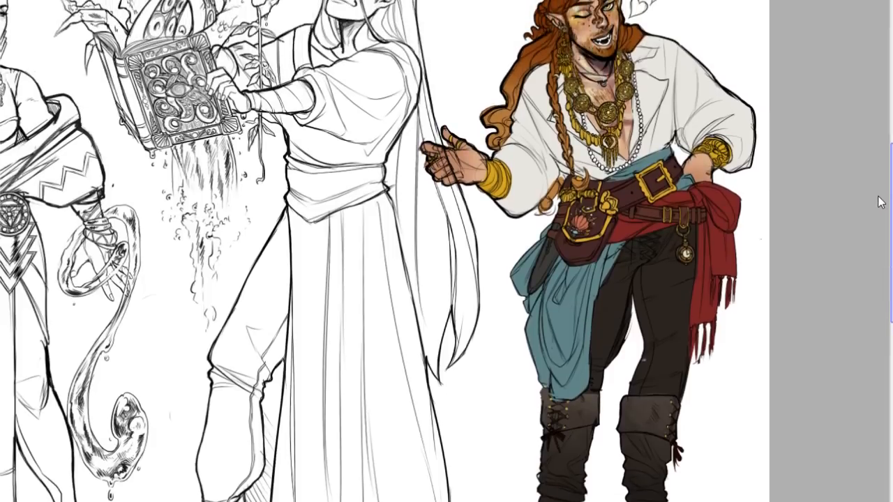
{"action": "scroll", "coordinate": [881, 202], "scroll_direction": "down", "scroll_amount": 1}
{"action": "scroll", "coordinate": [881, 202], "scroll_direction": "down", "scroll_amount": 2}
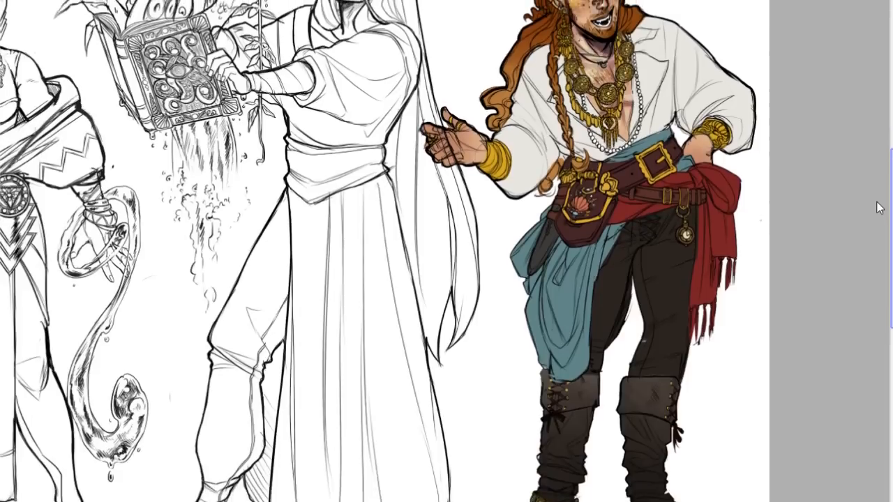
{"action": "left_click_drag", "start_coordinate": [876, 202], "coordinate": [877, 205]}
{"action": "scroll", "coordinate": [881, 202], "scroll_direction": "up", "scroll_amount": 5}
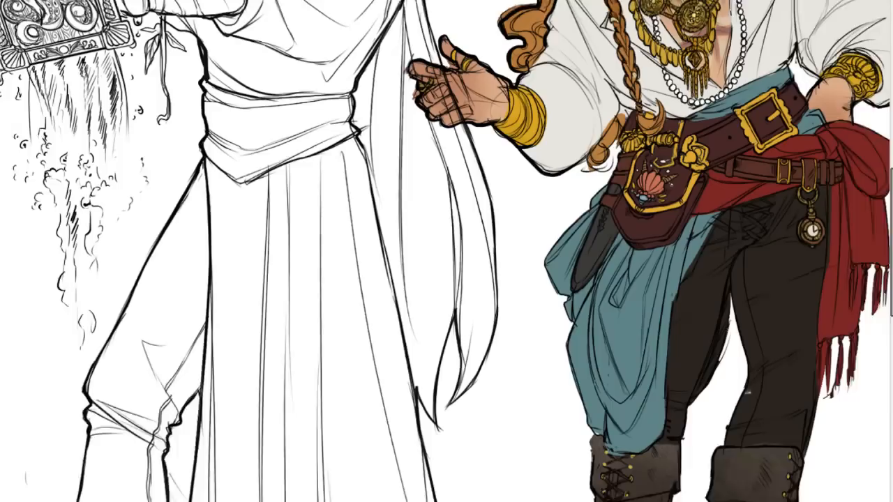
Compare the coloured figure's jewellery, belt pouch and teal cloth with the long-haired figure's uncoloured waist sash and pleated robe.
{"action": "scroll", "coordinate": [883, 208], "scroll_direction": "up", "scroll_amount": 5}
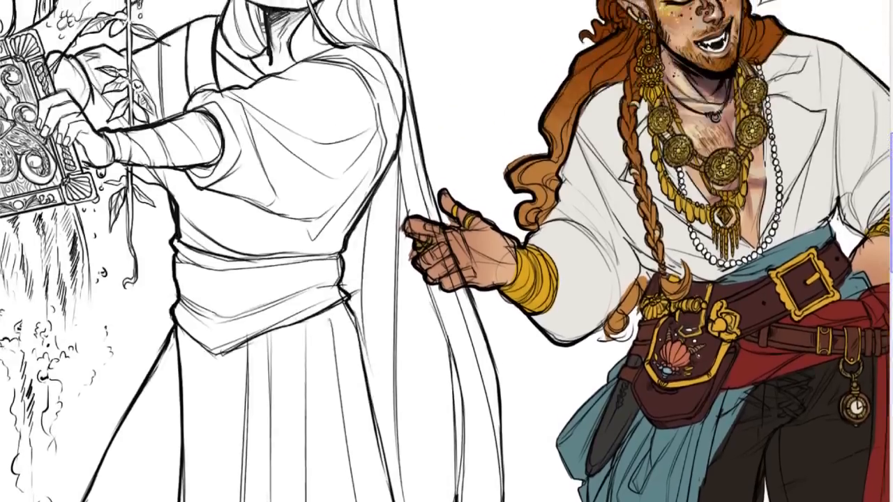
{"action": "scroll", "coordinate": [883, 208], "scroll_direction": "down", "scroll_amount": 6}
{"action": "scroll", "coordinate": [883, 208], "scroll_direction": "down", "scroll_amount": 3}
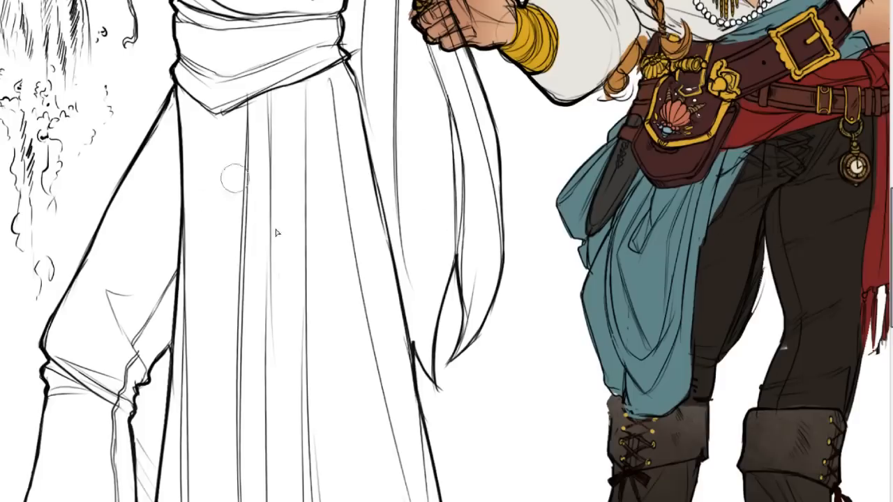
{"action": "scroll", "coordinate": [876, 237], "scroll_direction": "up", "scroll_amount": 3}
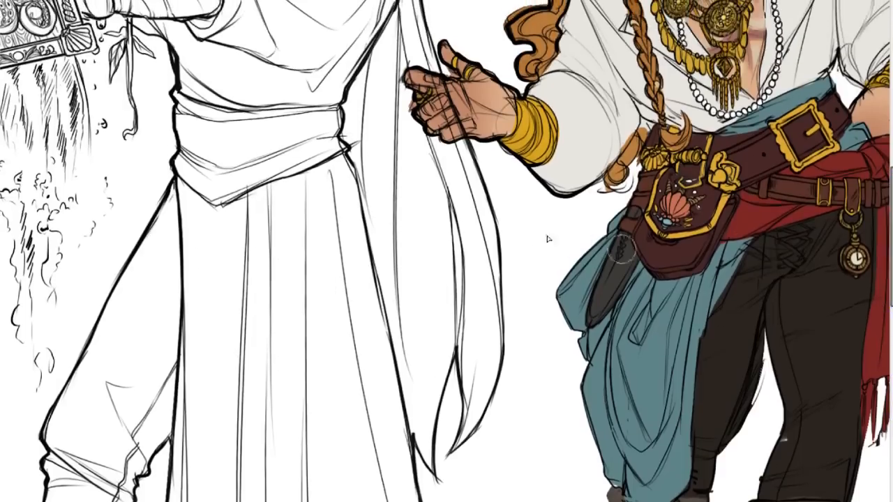
{"action": "scroll", "coordinate": [876, 237], "scroll_direction": "up", "scroll_amount": 3}
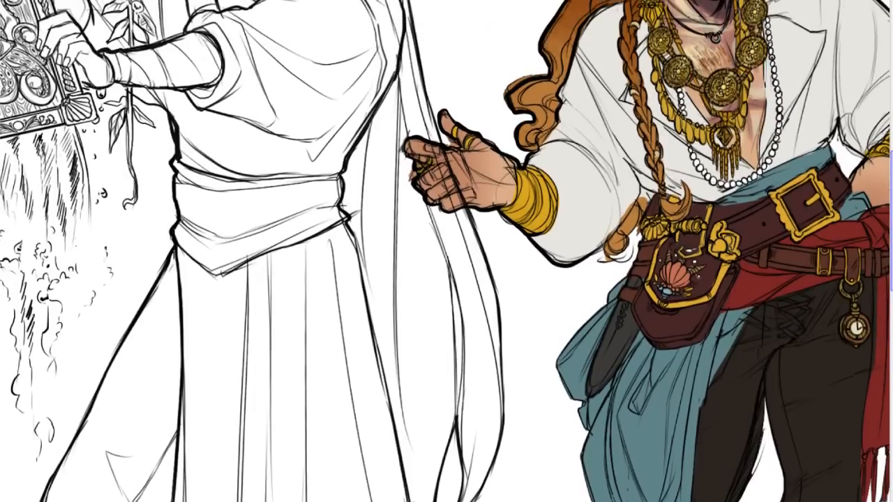
{"action": "scroll", "coordinate": [446, 251], "scroll_direction": "down", "scroll_amount": 5}
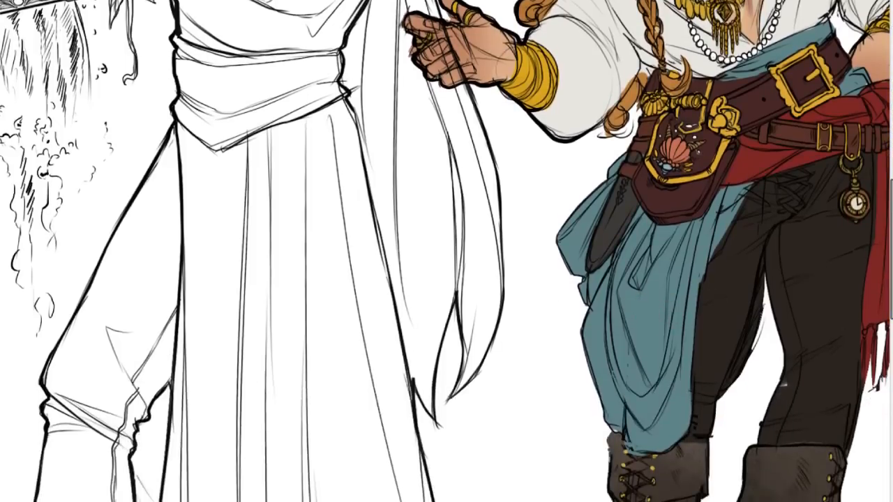
Examine the long-haired figure's robe, face and tentacle book up close, and view the three-figure line-up together.
{"action": "scroll", "coordinate": [663, 301], "scroll_direction": "left", "scroll_amount": 5}
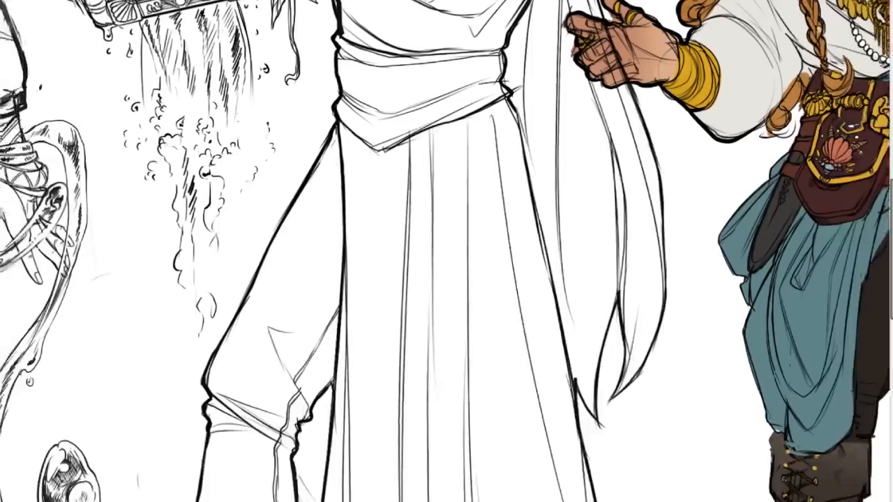
{"action": "scroll", "coordinate": [663, 301], "scroll_direction": "up", "scroll_amount": 10}
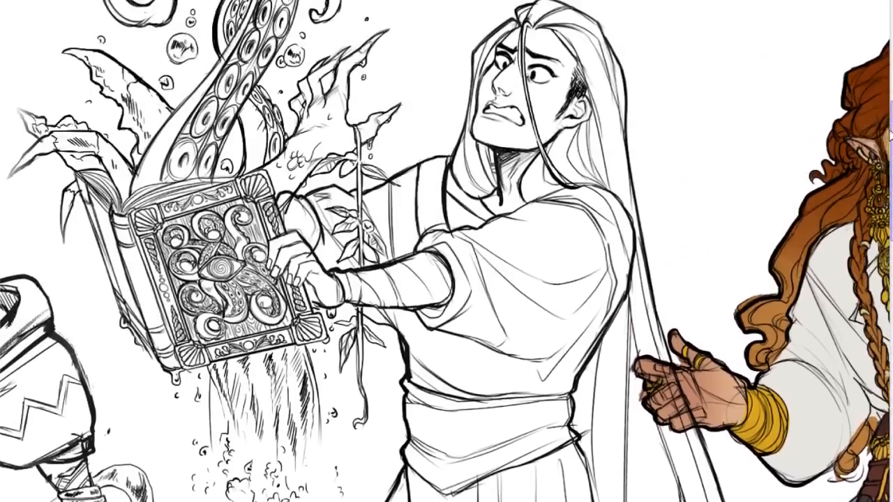
{"action": "scroll", "coordinate": [446, 251], "scroll_direction": "up", "scroll_amount": 2}
{"action": "scroll", "coordinate": [447, 252], "scroll_direction": "down", "scroll_amount": 6}
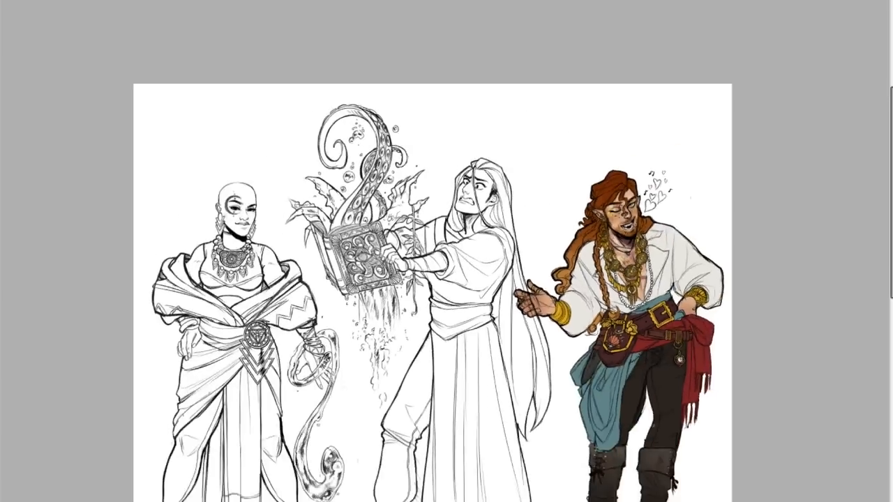
{"action": "scroll", "coordinate": [447, 251], "scroll_direction": "up", "scroll_amount": 4}
{"action": "scroll", "coordinate": [446, 251], "scroll_direction": "up", "scroll_amount": 1}
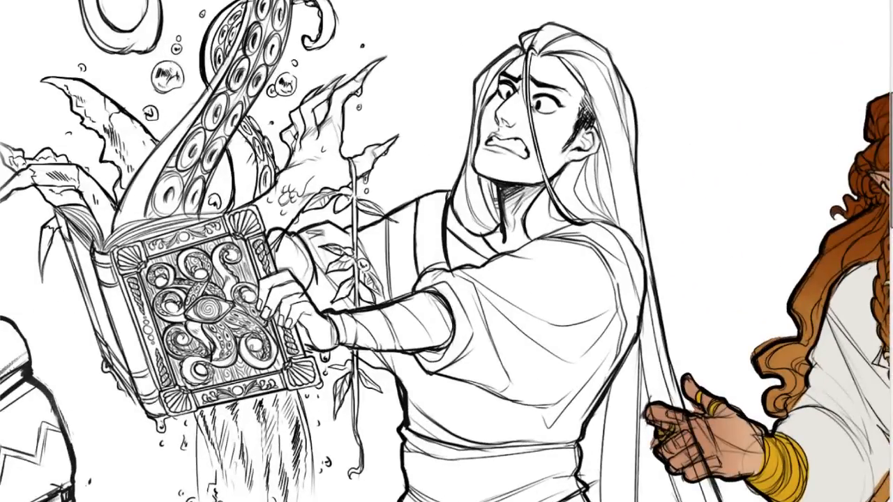
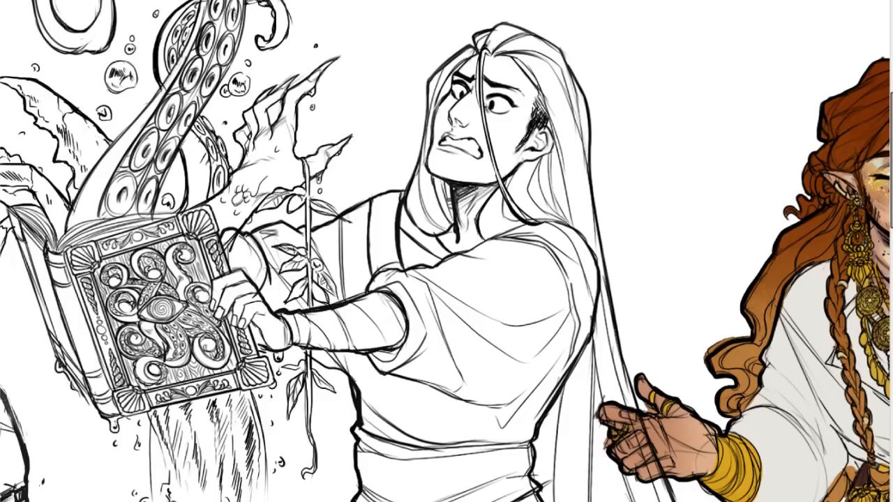
Examine the long-haired figure from his face and tentacle book down to the pointed shoe, and view the full line-up.
{"action": "key", "text": "ctrl+minus"}
{"action": "key", "text": "ctrl+minus"}
{"action": "key", "text": "ctrl+minus"}
{"action": "key", "text": "ctrl+plus"}
{"action": "key", "text": "ctrl+plus"}
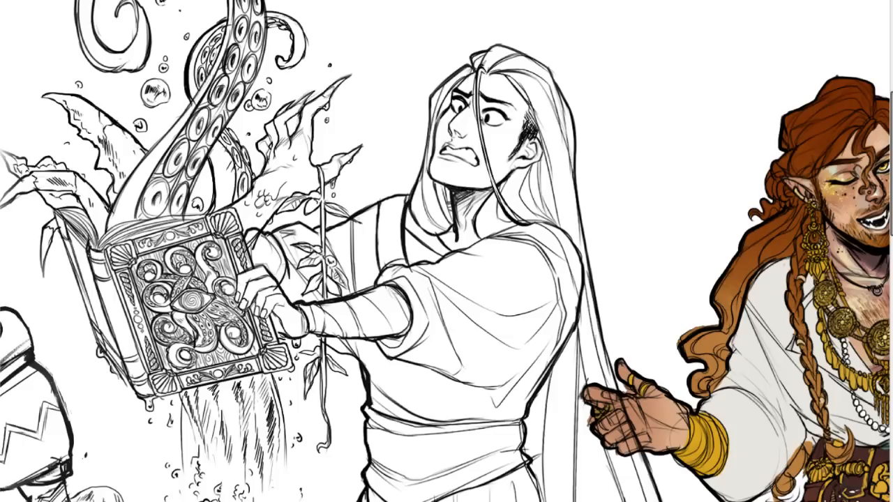
{"action": "left_click_drag", "start_coordinate": [892, 213], "coordinate": [865, 364]}
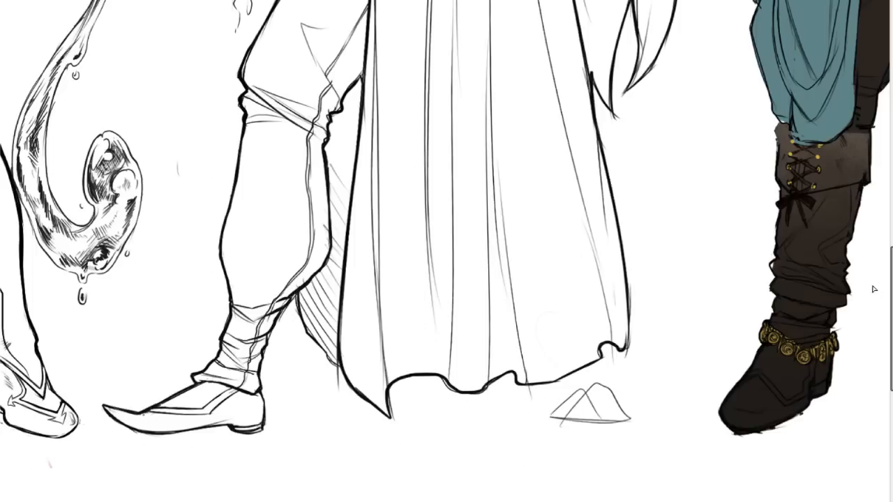
{"action": "scroll", "coordinate": [875, 290], "scroll_direction": "up", "scroll_amount": 10}
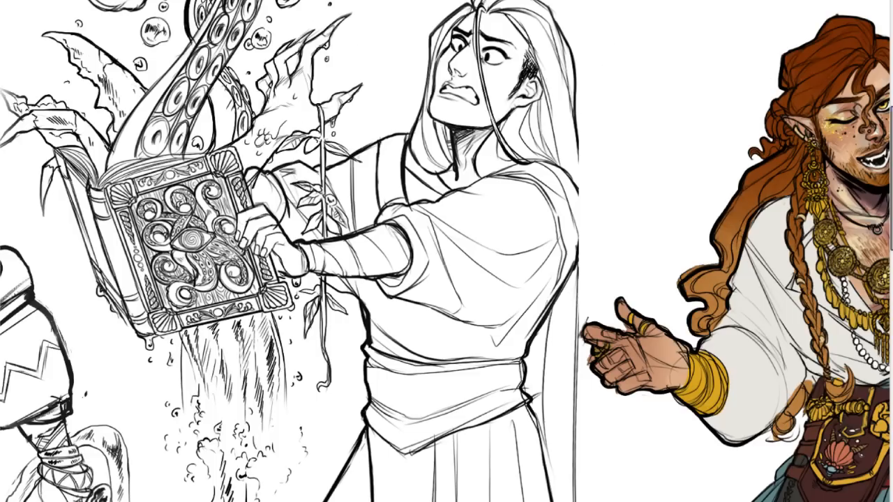
{"action": "key", "text": "ctrl+minus"}
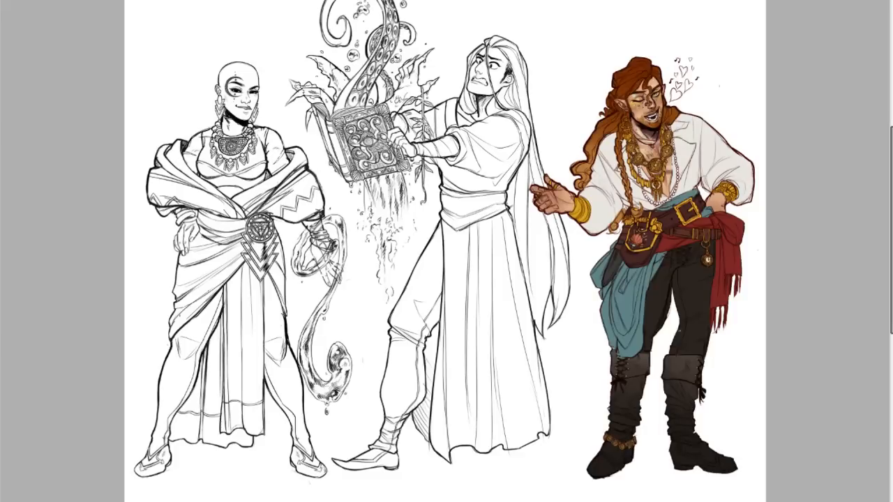
Examine the coloured figure's dark red outlines, shirt, sashes and trousers beside the uncoloured long-haired figure.
{"action": "key", "text": "ctrl+plus"}
{"action": "key", "text": "ctrl+plus"}
{"action": "key", "text": "ctrl+plus"}
{"action": "key", "text": "ctrl+minus"}
{"action": "left_click_drag", "start_coordinate": [741, 411], "coordinate": [585, 398]}
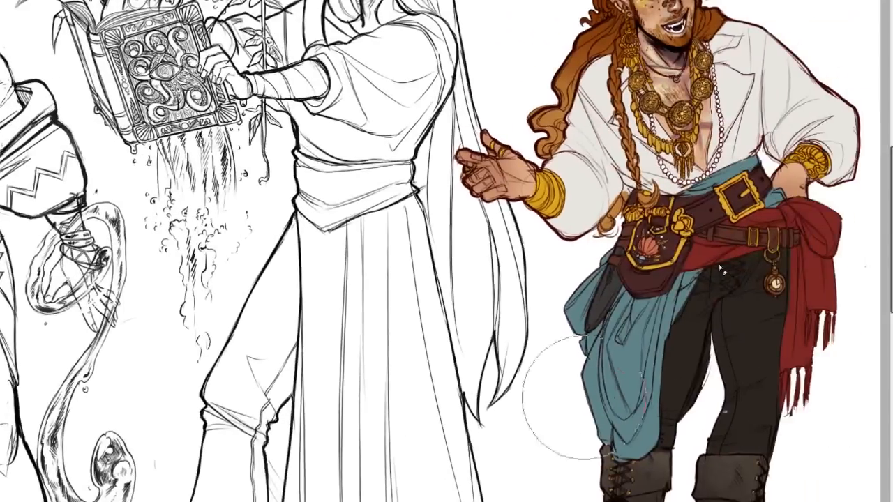
{"action": "scroll", "coordinate": [569, 398], "scroll_direction": "up", "scroll_amount": 4}
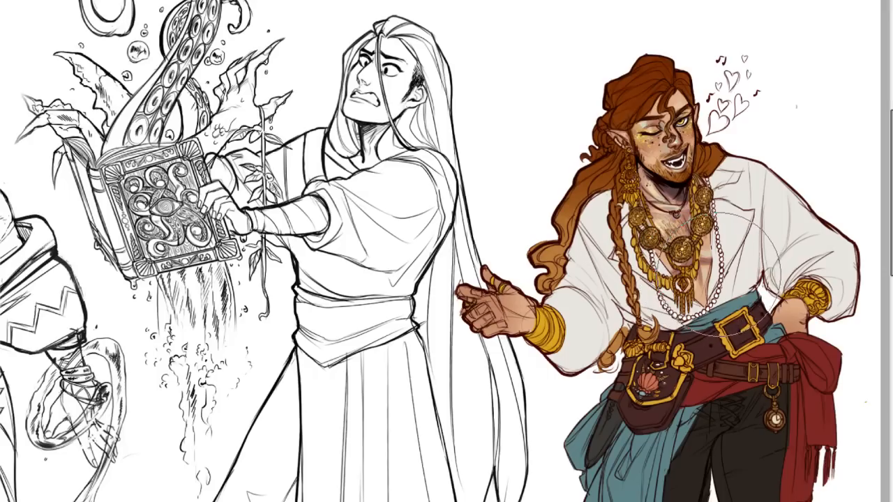
{"action": "left_click_drag", "start_coordinate": [891, 152], "coordinate": [890, 171]}
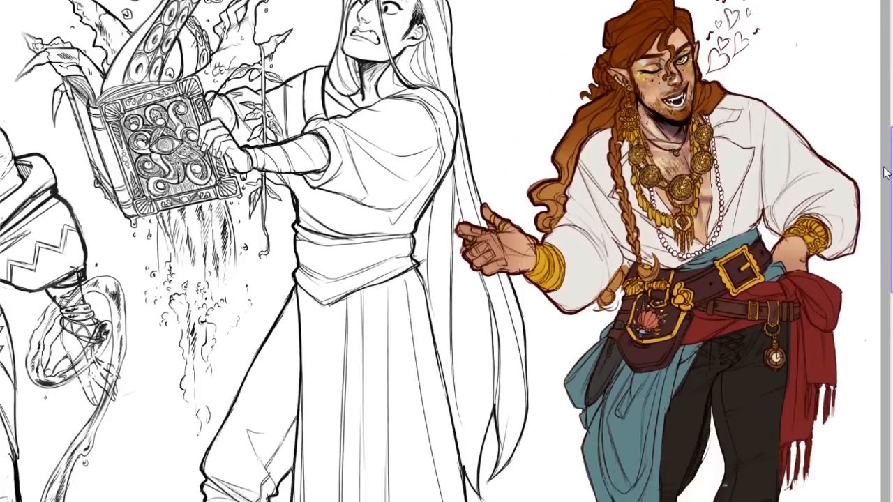
{"action": "mouse_move", "coordinate": [886, 173]}
{"action": "left_mouse_down"}
{"action": "mouse_move", "coordinate": [882, 183]}
{"action": "mouse_move", "coordinate": [889, 160]}
{"action": "left_mouse_up"}
{"action": "scroll", "coordinate": [447, 251], "scroll_direction": "right", "scroll_amount": 3}
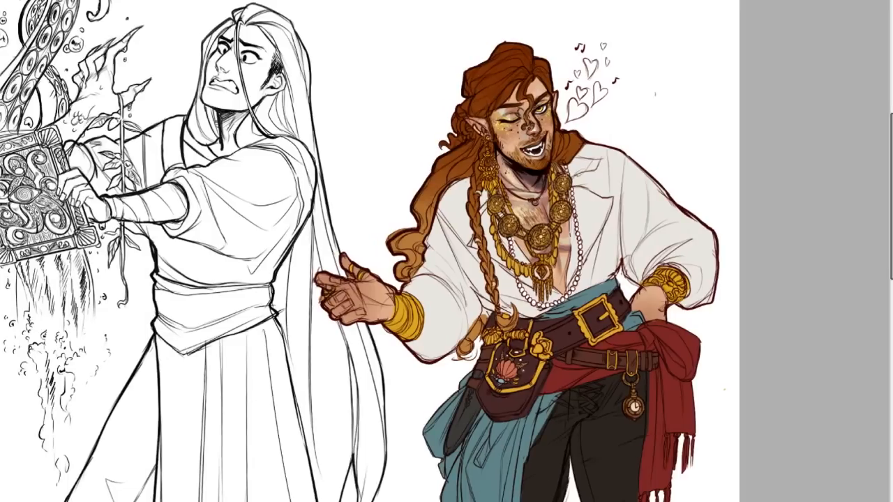
Examine the coloured figure's face, gold jewellery, shirt and belts up close.
{"action": "mouse_move", "coordinate": [891, 142]}
{"action": "left_mouse_down"}
{"action": "mouse_move", "coordinate": [891, 163]}
{"action": "mouse_move", "coordinate": [891, 120]}
{"action": "mouse_move", "coordinate": [882, 158]}
{"action": "left_mouse_up"}
{"action": "key", "text": "ctrl+plus"}
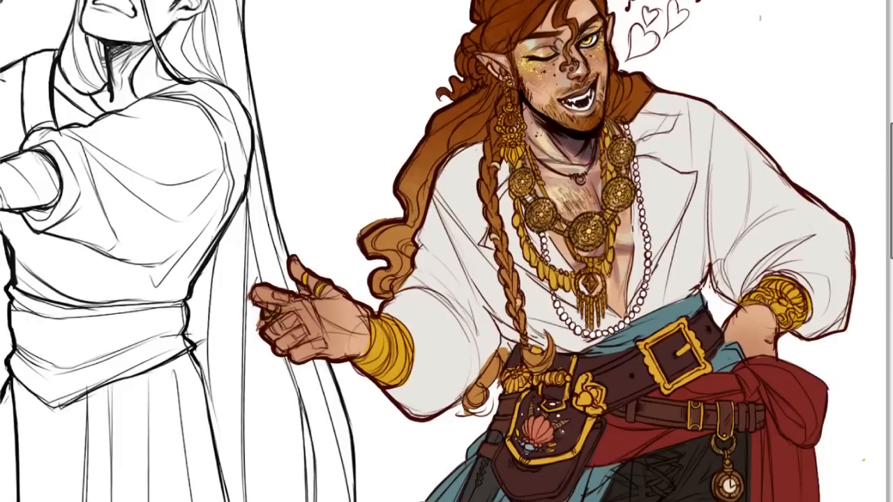
{"action": "scroll", "coordinate": [444, 251], "scroll_direction": "right", "scroll_amount": 3}
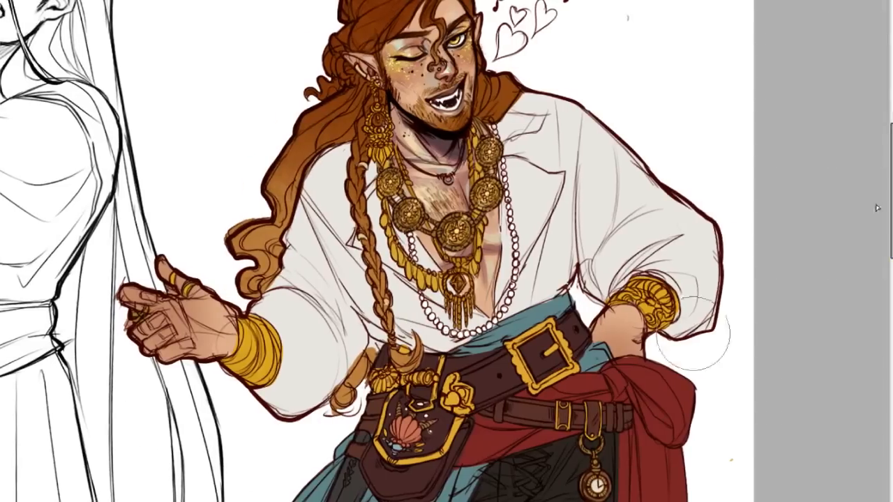
{"action": "left_click_drag", "start_coordinate": [891, 191], "coordinate": [891, 173]}
{"action": "scroll", "coordinate": [444, 229], "scroll_direction": "down", "scroll_amount": 1}
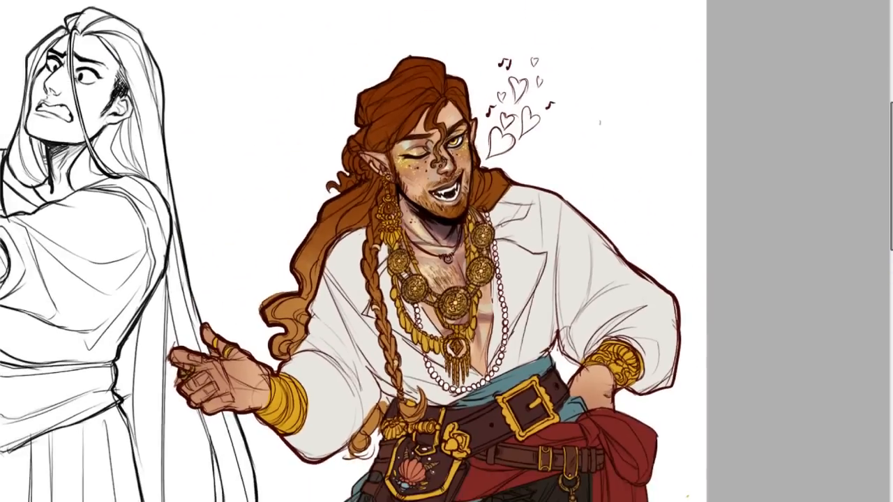
{"action": "scroll", "coordinate": [446, 230], "scroll_direction": "down", "scroll_amount": 3}
{"action": "scroll", "coordinate": [446, 231], "scroll_direction": "up", "scroll_amount": 6}
{"action": "scroll", "coordinate": [457, 202], "scroll_direction": "down", "scroll_amount": 1}
{"action": "scroll", "coordinate": [447, 251], "scroll_direction": "down", "scroll_amount": 3}
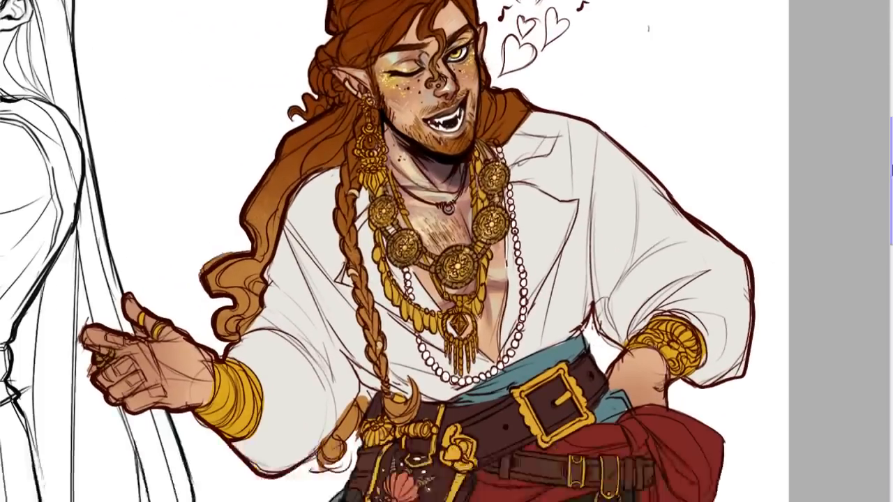
{"action": "scroll", "coordinate": [447, 251], "scroll_direction": "down", "scroll_amount": 1}
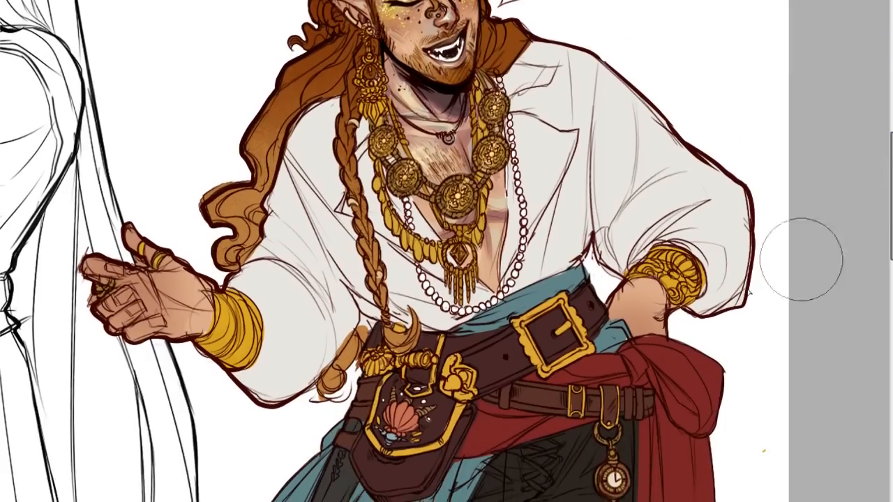
Paint the long-haired figure's face and neck with a flat tan skin colour beneath the line art.
{"action": "scroll", "coordinate": [447, 252], "scroll_direction": "left", "scroll_amount": 10}
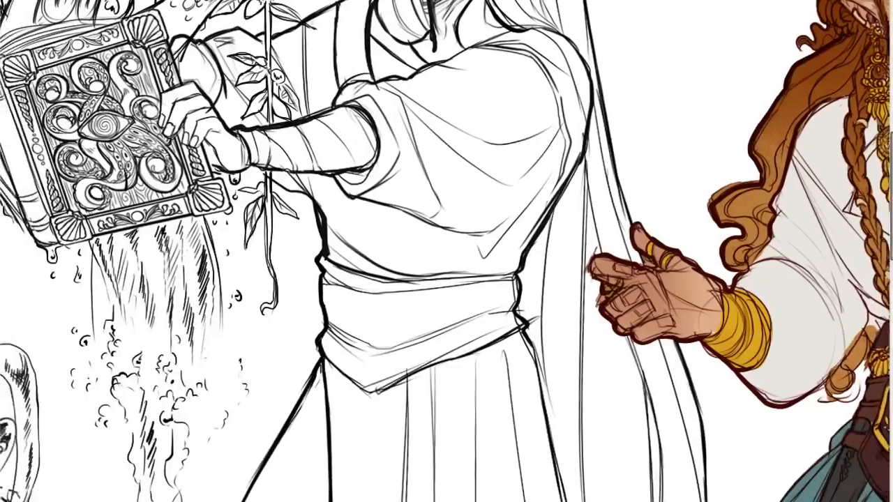
{"action": "left_click_drag", "start_coordinate": [891, 194], "coordinate": [892, 148]}
{"action": "key", "text": "ctrl+minus"}
{"action": "key", "text": "ctrl+minus"}
{"action": "key", "text": "ctrl+minus"}
{"action": "key", "text": "ctrl+plus"}
{"action": "key", "text": "ctrl+plus"}
{"action": "key", "text": "ctrl+plus"}
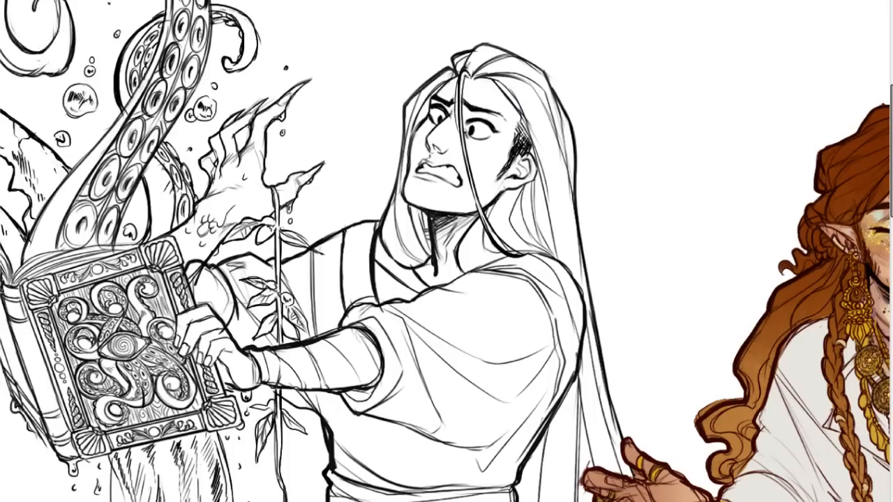
{"action": "mouse_move", "coordinate": [457, 117]}
{"action": "left_mouse_down"}
{"action": "mouse_move", "coordinate": [455, 124]}
{"action": "mouse_move", "coordinate": [446, 105]}
{"action": "mouse_move", "coordinate": [431, 119]}
{"action": "mouse_move", "coordinate": [427, 208]}
{"action": "left_mouse_up"}
{"action": "key", "text": "ctrl+z"}
{"action": "mouse_move", "coordinate": [510, 188]}
{"action": "left_mouse_down"}
{"action": "mouse_move", "coordinate": [461, 140]}
{"action": "mouse_move", "coordinate": [484, 136]}
{"action": "mouse_move", "coordinate": [481, 76]}
{"action": "mouse_move", "coordinate": [461, 88]}
{"action": "mouse_move", "coordinate": [466, 100]}
{"action": "mouse_move", "coordinate": [442, 102]}
{"action": "mouse_move", "coordinate": [419, 213]}
{"action": "mouse_move", "coordinate": [436, 234]}
{"action": "mouse_move", "coordinate": [450, 197]}
{"action": "mouse_move", "coordinate": [502, 133]}
{"action": "mouse_move", "coordinate": [513, 87]}
{"action": "mouse_move", "coordinate": [516, 199]}
{"action": "mouse_move", "coordinate": [421, 275]}
{"action": "mouse_move", "coordinate": [395, 260]}
{"action": "mouse_move", "coordinate": [384, 238]}
{"action": "mouse_move", "coordinate": [447, 287]}
{"action": "mouse_move", "coordinate": [493, 246]}
{"action": "mouse_move", "coordinate": [497, 276]}
{"action": "left_mouse_up"}
{"action": "key", "text": "ctrl+z"}
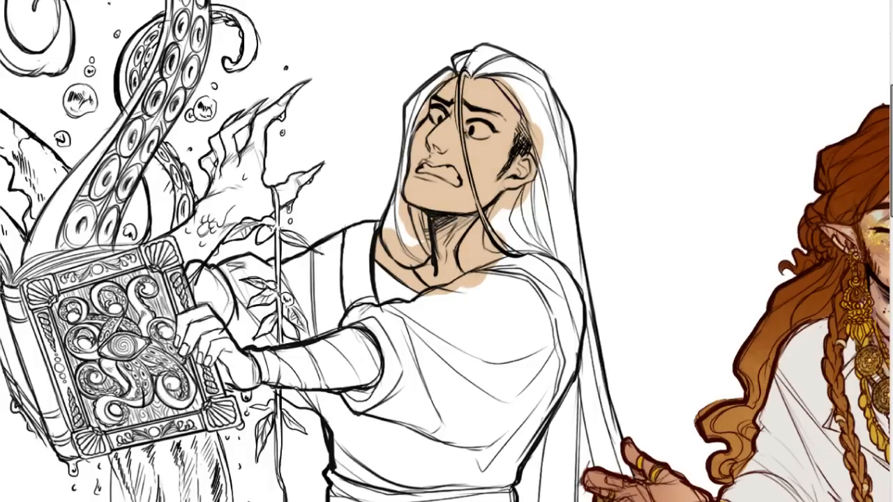
Fill the long-haired figure's hand gripping the tentacle book with the same flat tan skin colour.
{"action": "mouse_move", "coordinate": [186, 328]}
{"action": "left_mouse_down"}
{"action": "mouse_move", "coordinate": [192, 342]}
{"action": "mouse_move", "coordinate": [183, 328]}
{"action": "mouse_move", "coordinate": [209, 334]}
{"action": "mouse_move", "coordinate": [203, 342]}
{"action": "mouse_move", "coordinate": [204, 311]}
{"action": "mouse_move", "coordinate": [211, 360]}
{"action": "mouse_move", "coordinate": [216, 343]}
{"action": "mouse_move", "coordinate": [207, 325]}
{"action": "mouse_move", "coordinate": [236, 378]}
{"action": "mouse_move", "coordinate": [242, 372]}
{"action": "left_mouse_up"}
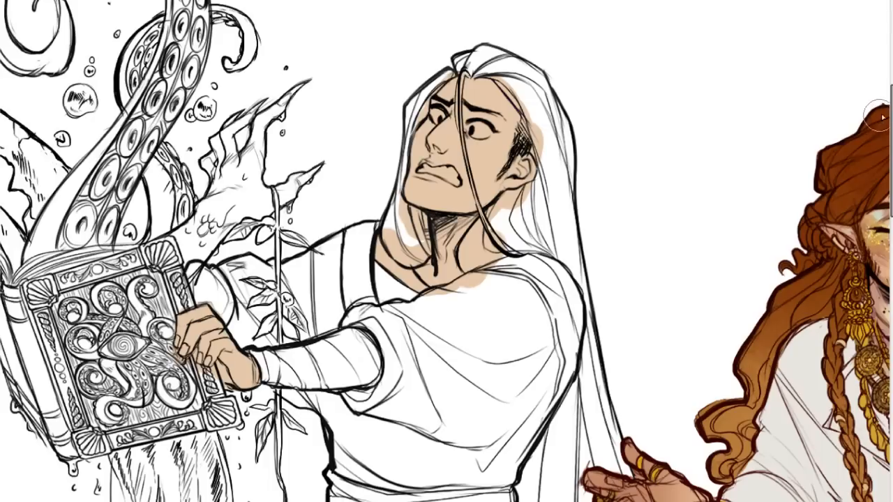
{"action": "scroll", "coordinate": [447, 251], "scroll_direction": "down", "scroll_amount": 4}
{"action": "scroll", "coordinate": [447, 251], "scroll_direction": "up", "scroll_amount": 1}
{"action": "scroll", "coordinate": [440, 237], "scroll_direction": "up", "scroll_amount": 3}
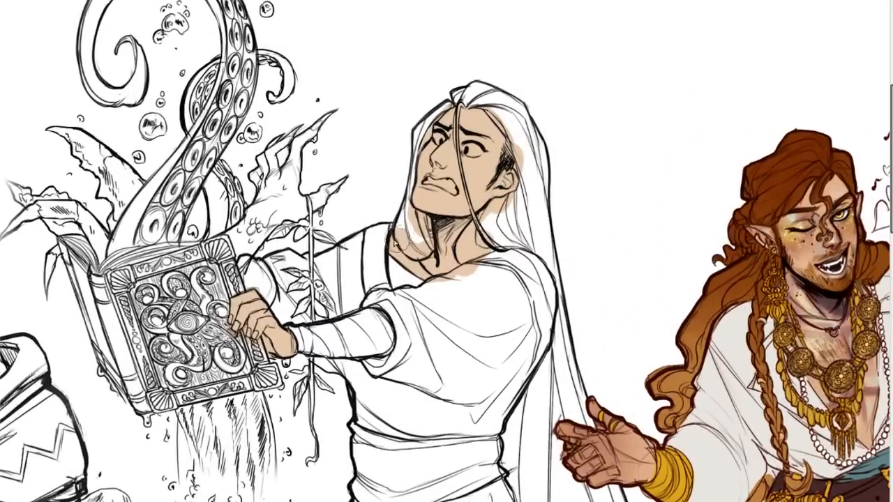
{"action": "mouse_move", "coordinate": [393, 242]}
{"action": "left_mouse_down"}
{"action": "mouse_move", "coordinate": [472, 235]}
{"action": "mouse_move", "coordinate": [485, 218]}
{"action": "mouse_move", "coordinate": [479, 143]}
{"action": "left_mouse_up"}
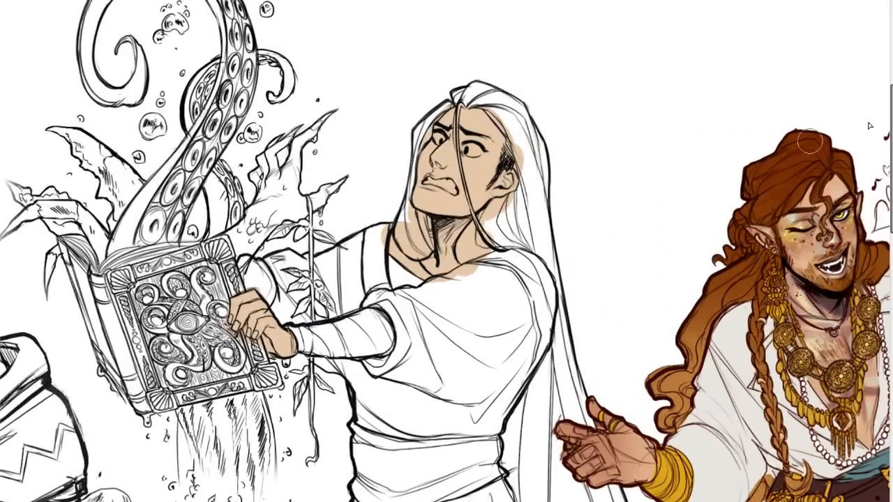
Paint flat tan colour over the long-haired figure's foot in the pointed shoe.
{"action": "left_click_drag", "start_coordinate": [891, 128], "coordinate": [891, 263]}
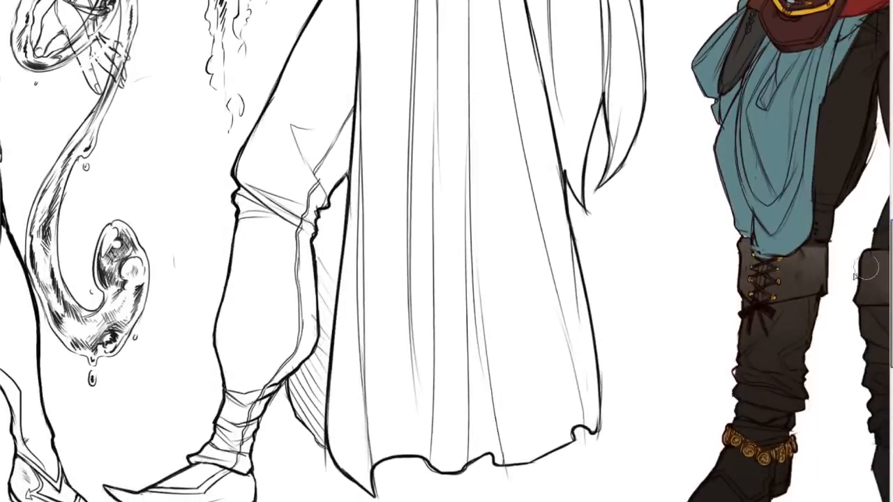
{"action": "left_click_drag", "start_coordinate": [166, 492], "coordinate": [227, 457]}
{"action": "scroll", "coordinate": [446, 251], "scroll_direction": "left", "scroll_amount": 5}
Try tan colour on the bald figure's sandalled foot and undo it.
{"action": "mouse_move", "coordinate": [348, 476]}
{"action": "left_mouse_down"}
{"action": "mouse_move", "coordinate": [374, 492]}
{"action": "mouse_move", "coordinate": [370, 474]}
{"action": "mouse_move", "coordinate": [388, 494]}
{"action": "left_mouse_up"}
{"action": "scroll", "coordinate": [387, 492], "scroll_direction": "left", "scroll_amount": 6}
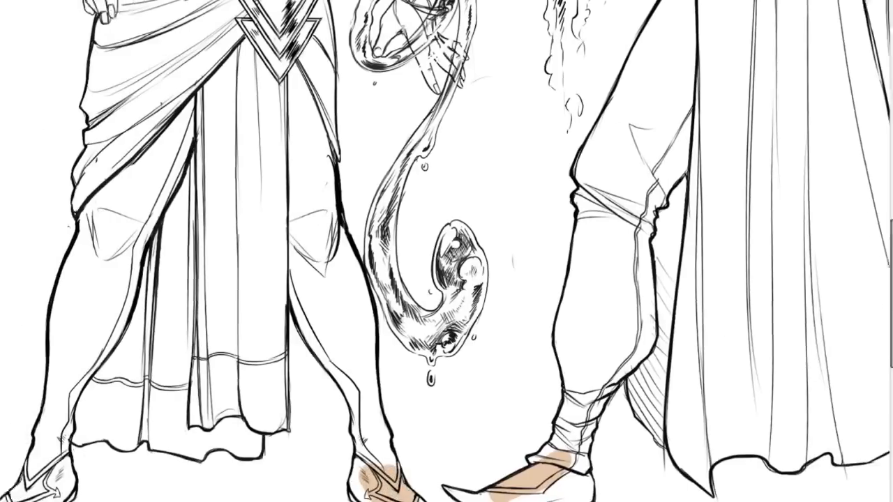
{"action": "mouse_move", "coordinate": [178, 495]}
{"action": "left_mouse_down"}
{"action": "mouse_move", "coordinate": [189, 484]}
{"action": "mouse_move", "coordinate": [197, 492]}
{"action": "mouse_move", "coordinate": [210, 475]}
{"action": "left_mouse_up"}
{"action": "key", "text": "ctrl+z"}
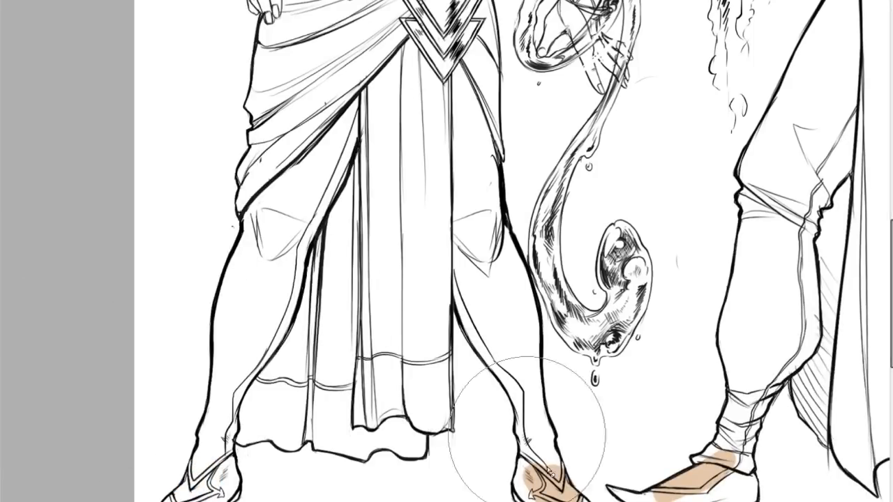
{"action": "key", "text": "ctrl+z"}
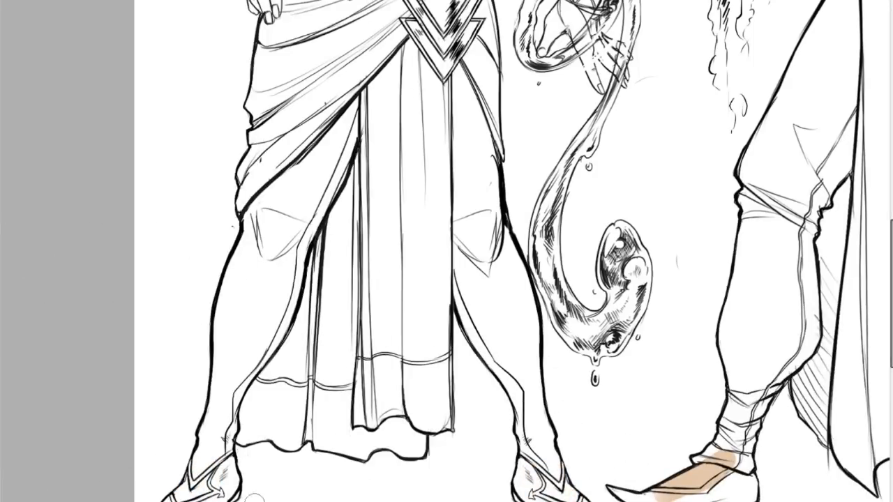
Try a rough grey sketch of the long-haired figure's missing foot and ankle below the robe's hem.
{"action": "scroll", "coordinate": [447, 251], "scroll_direction": "right", "scroll_amount": 10}
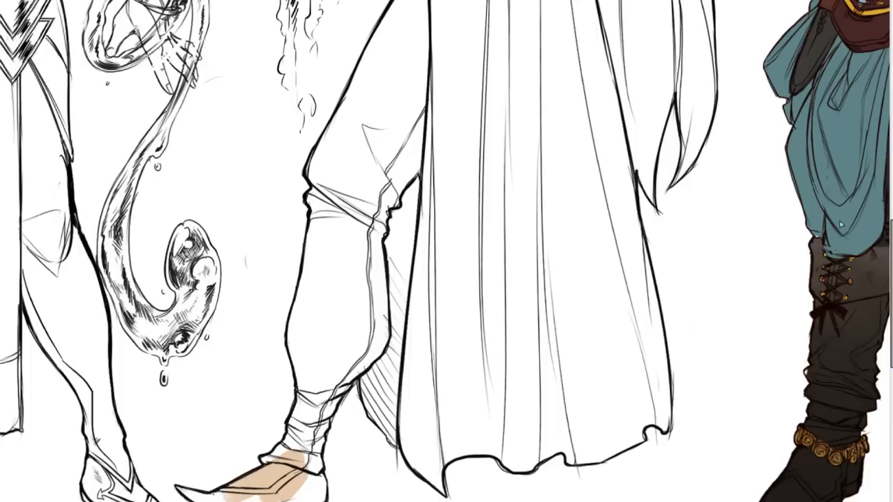
{"action": "scroll", "coordinate": [859, 250], "scroll_direction": "down", "scroll_amount": 3}
{"action": "mouse_move", "coordinate": [575, 376]}
{"action": "left_mouse_down"}
{"action": "mouse_move", "coordinate": [591, 337]}
{"action": "mouse_move", "coordinate": [577, 353]}
{"action": "mouse_move", "coordinate": [611, 333]}
{"action": "left_mouse_up"}
{"action": "left_click_drag", "start_coordinate": [615, 335], "coordinate": [636, 374]}
{"action": "mouse_move", "coordinate": [576, 377]}
{"action": "left_mouse_down"}
{"action": "mouse_move", "coordinate": [605, 360]}
{"action": "mouse_move", "coordinate": [585, 385]}
{"action": "mouse_move", "coordinate": [617, 405]}
{"action": "mouse_move", "coordinate": [633, 366]}
{"action": "mouse_move", "coordinate": [645, 383]}
{"action": "left_mouse_up"}
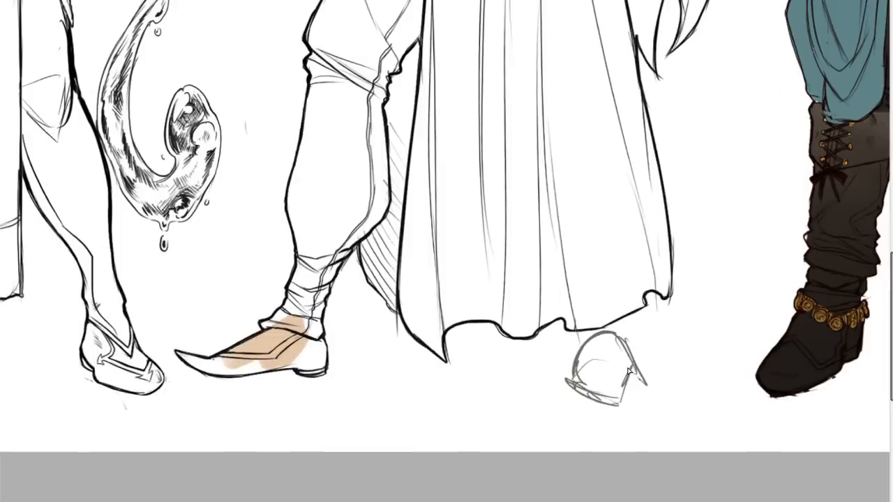
{"action": "mouse_move", "coordinate": [579, 309]}
{"action": "left_mouse_down"}
{"action": "mouse_move", "coordinate": [570, 385]}
{"action": "mouse_move", "coordinate": [613, 408]}
{"action": "mouse_move", "coordinate": [628, 401]}
{"action": "mouse_move", "coordinate": [632, 374]}
{"action": "left_mouse_up"}
{"action": "left_click_drag", "start_coordinate": [617, 322], "coordinate": [632, 381]}
Try ground guide strokes running from the pointed shoe's sole, undo them, and clear the rough foot sketch.
{"action": "left_click_drag", "start_coordinate": [229, 382], "coordinate": [470, 372]}
{"action": "key", "text": "ctrl+z"}
{"action": "left_click_drag", "start_coordinate": [257, 381], "coordinate": [640, 377]}
{"action": "key", "text": "ctrl+z"}
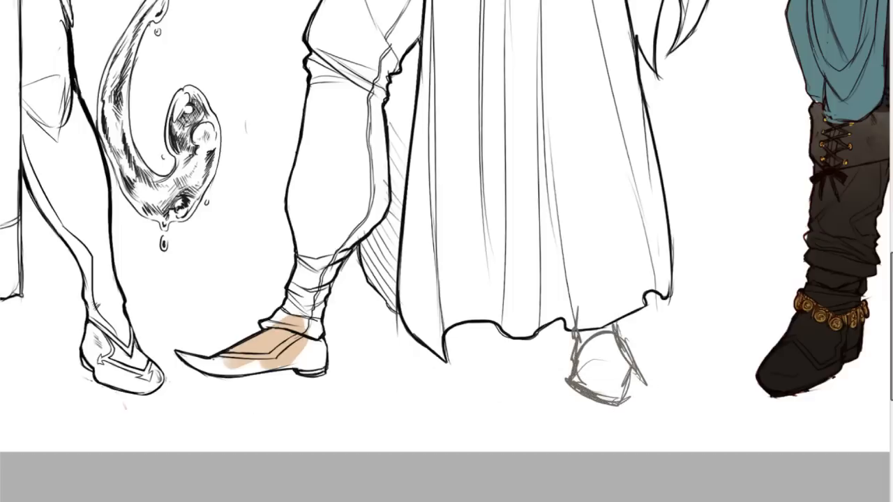
{"action": "left_click_drag", "start_coordinate": [591, 369], "coordinate": [578, 401]}
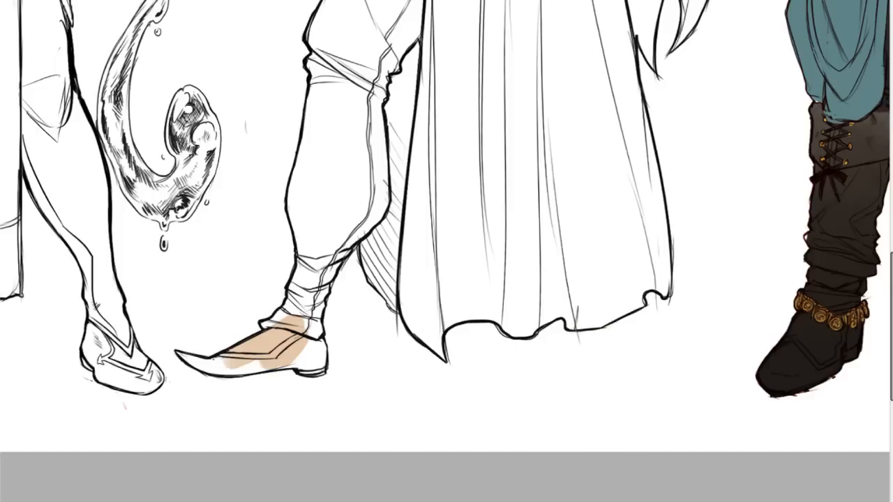
Sketch a new grey foot with a slipper-like shoe, ankle and sole, pointing outward below the robe's hem.
{"action": "mouse_move", "coordinate": [584, 327]}
{"action": "left_mouse_down"}
{"action": "mouse_move", "coordinate": [580, 370]}
{"action": "mouse_move", "coordinate": [594, 345]}
{"action": "mouse_move", "coordinate": [632, 370]}
{"action": "left_mouse_up"}
{"action": "left_click_drag", "start_coordinate": [616, 335], "coordinate": [635, 377]}
{"action": "mouse_move", "coordinate": [578, 357]}
{"action": "left_mouse_down"}
{"action": "mouse_move", "coordinate": [577, 379]}
{"action": "mouse_move", "coordinate": [585, 394]}
{"action": "mouse_move", "coordinate": [639, 409]}
{"action": "left_mouse_up"}
{"action": "mouse_move", "coordinate": [588, 398]}
{"action": "left_mouse_down"}
{"action": "mouse_move", "coordinate": [634, 407]}
{"action": "mouse_move", "coordinate": [602, 406]}
{"action": "mouse_move", "coordinate": [651, 406]}
{"action": "mouse_move", "coordinate": [633, 371]}
{"action": "mouse_move", "coordinate": [653, 397]}
{"action": "left_mouse_up"}
{"action": "mouse_move", "coordinate": [588, 340]}
{"action": "left_mouse_down"}
{"action": "mouse_move", "coordinate": [594, 378]}
{"action": "mouse_move", "coordinate": [590, 371]}
{"action": "mouse_move", "coordinate": [641, 380]}
{"action": "left_mouse_up"}
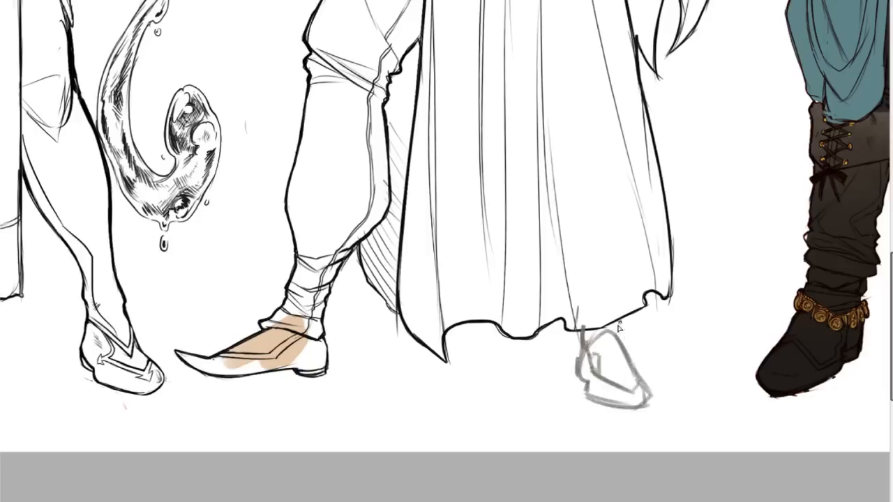
{"action": "left_click_drag", "start_coordinate": [615, 331], "coordinate": [647, 394]}
{"action": "mouse_move", "coordinate": [581, 329]}
{"action": "left_mouse_down"}
{"action": "mouse_move", "coordinate": [573, 371]}
{"action": "mouse_move", "coordinate": [589, 404]}
{"action": "mouse_move", "coordinate": [637, 409]}
{"action": "mouse_move", "coordinate": [625, 416]}
{"action": "mouse_move", "coordinate": [646, 399]}
{"action": "left_mouse_up"}
{"action": "left_click_drag", "start_coordinate": [618, 345], "coordinate": [643, 391]}
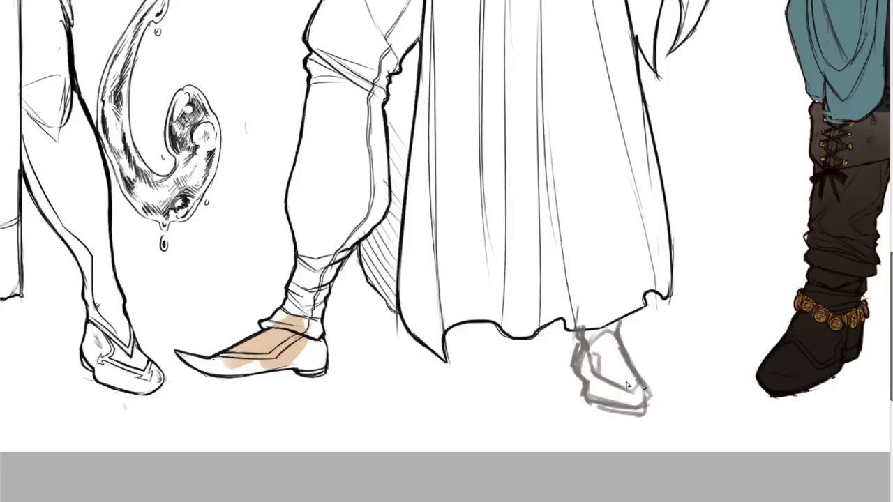
Undo the last strokes on the sketched shoe and redraw its opening and toe.
{"action": "mouse_move", "coordinate": [602, 375]}
{"action": "left_mouse_down"}
{"action": "mouse_move", "coordinate": [638, 392]}
{"action": "mouse_move", "coordinate": [641, 385]}
{"action": "left_mouse_up"}
{"action": "key", "text": "ctrl+z"}
{"action": "key", "text": "ctrl+z"}
{"action": "left_click_drag", "start_coordinate": [592, 367], "coordinate": [634, 391]}
{"action": "mouse_move", "coordinate": [630, 386]}
{"action": "left_mouse_down"}
{"action": "mouse_move", "coordinate": [634, 370]}
{"action": "mouse_move", "coordinate": [630, 385]}
{"action": "mouse_move", "coordinate": [654, 395]}
{"action": "mouse_move", "coordinate": [643, 413]}
{"action": "left_mouse_up"}
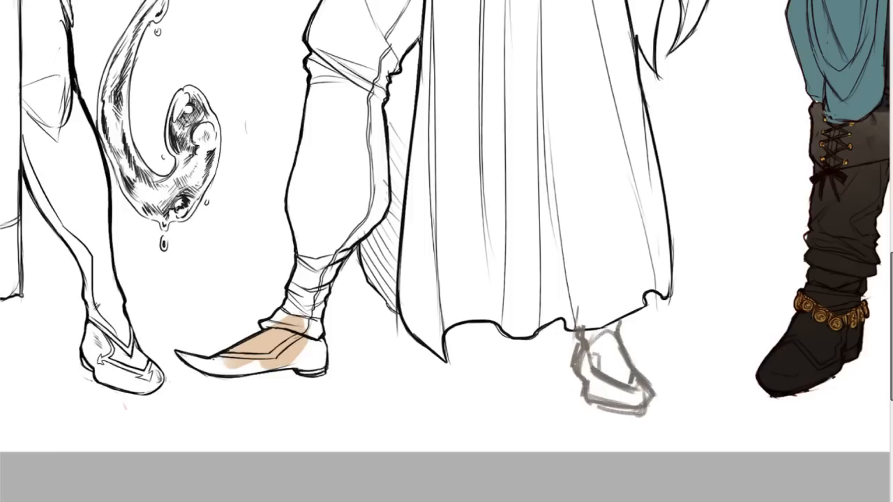
Refine the sketched shoe up close, thickening its ankle, heel, opening, toe and sole with heavier grey strokes.
{"action": "scroll", "coordinate": [445, 252], "scroll_direction": "right", "scroll_amount": 3}
{"action": "left_click_drag", "start_coordinate": [891, 279], "coordinate": [891, 301]}
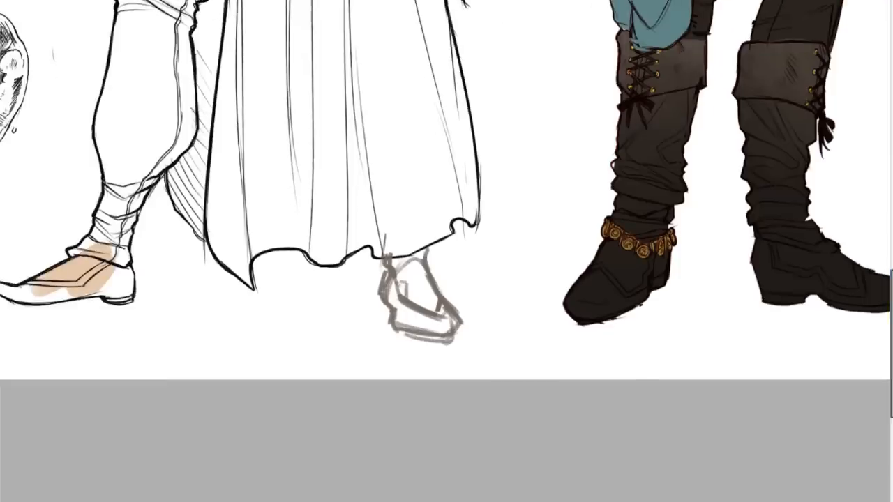
{"action": "key", "text": "ctrl+plus"}
{"action": "key", "text": "ctrl+plus"}
{"action": "mouse_move", "coordinate": [332, 293]}
{"action": "left_mouse_down"}
{"action": "mouse_move", "coordinate": [324, 328]}
{"action": "mouse_move", "coordinate": [325, 313]}
{"action": "left_mouse_up"}
{"action": "left_click_drag", "start_coordinate": [318, 349], "coordinate": [363, 413]}
{"action": "mouse_move", "coordinate": [339, 383]}
{"action": "left_mouse_down"}
{"action": "mouse_move", "coordinate": [339, 424]}
{"action": "mouse_move", "coordinate": [430, 438]}
{"action": "left_mouse_up"}
{"action": "left_click_drag", "start_coordinate": [336, 432], "coordinate": [465, 448]}
{"action": "left_click_drag", "start_coordinate": [407, 268], "coordinate": [416, 316]}
{"action": "mouse_move", "coordinate": [344, 434]}
{"action": "left_mouse_down"}
{"action": "mouse_move", "coordinate": [386, 452]}
{"action": "mouse_move", "coordinate": [353, 446]}
{"action": "mouse_move", "coordinate": [423, 455]}
{"action": "left_mouse_up"}
{"action": "left_click_drag", "start_coordinate": [438, 439], "coordinate": [457, 425]}
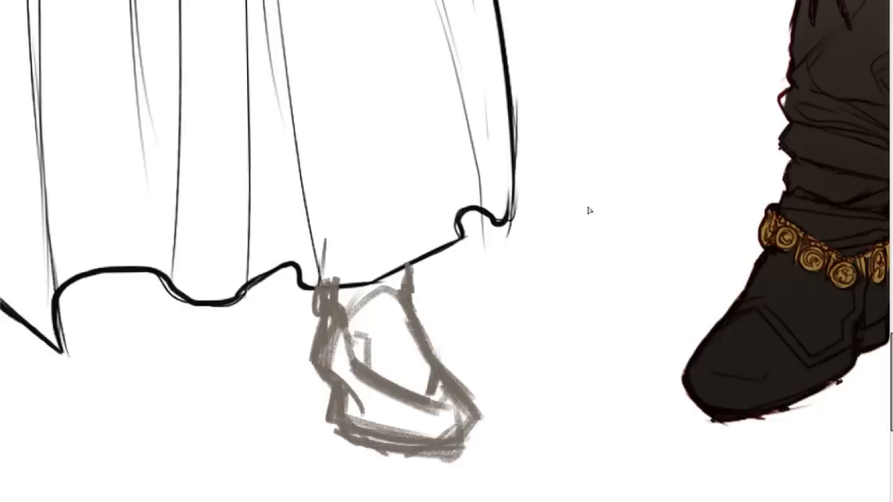
Move the foot sketch slightly up under the robe's hem and check it within the whole line-up.
{"action": "key", "text": "ctrl+minus"}
{"action": "key", "text": "ctrl+minus"}
{"action": "key", "text": "ctrl+minus"}
{"action": "key", "text": "ctrl+minus"}
{"action": "key", "text": "ctrl+plus"}
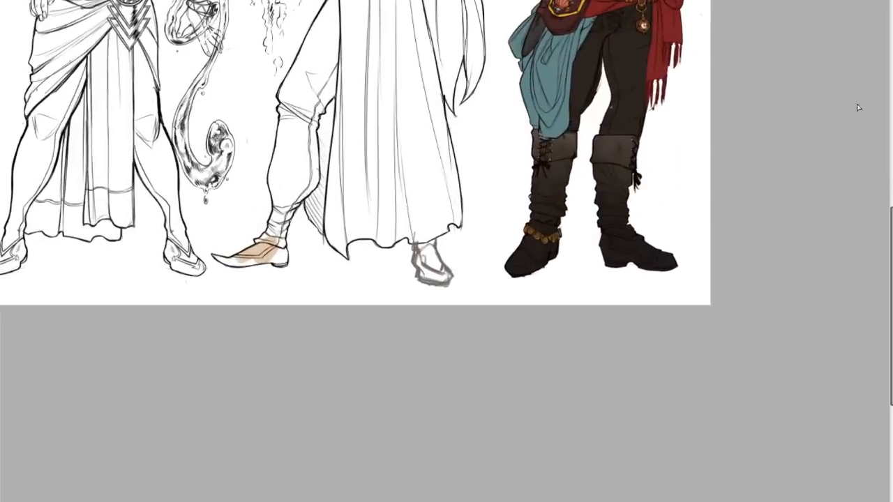
{"action": "left_click_drag", "start_coordinate": [434, 208], "coordinate": [439, 202]}
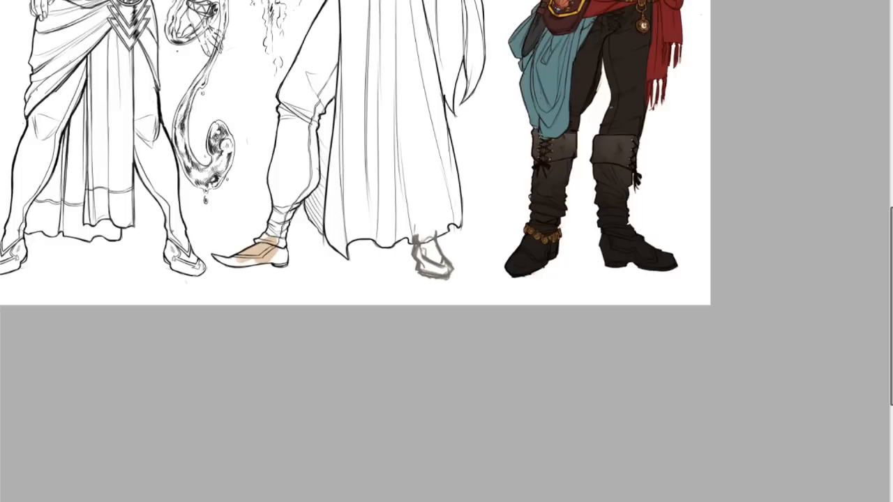
{"action": "key", "text": "ctrl+minus"}
{"action": "key", "text": "ctrl+minus"}
{"action": "key", "text": "ctrl+minus"}
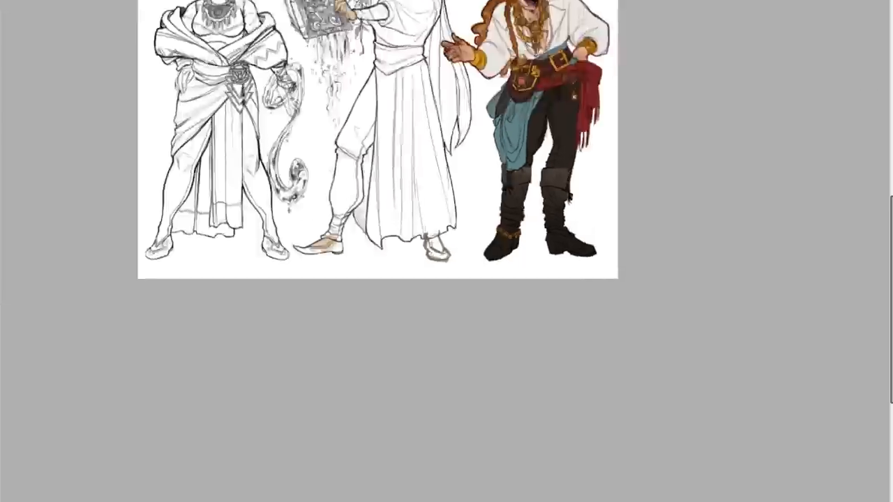
Move the grey foot sketch slightly down and outward so its ankle starts just under the robe's hem.
{"action": "key", "text": "ctrl+plus"}
{"action": "key", "text": "ctrl+plus"}
{"action": "key", "text": "ctrl+plus"}
{"action": "key", "text": "ctrl+plus"}
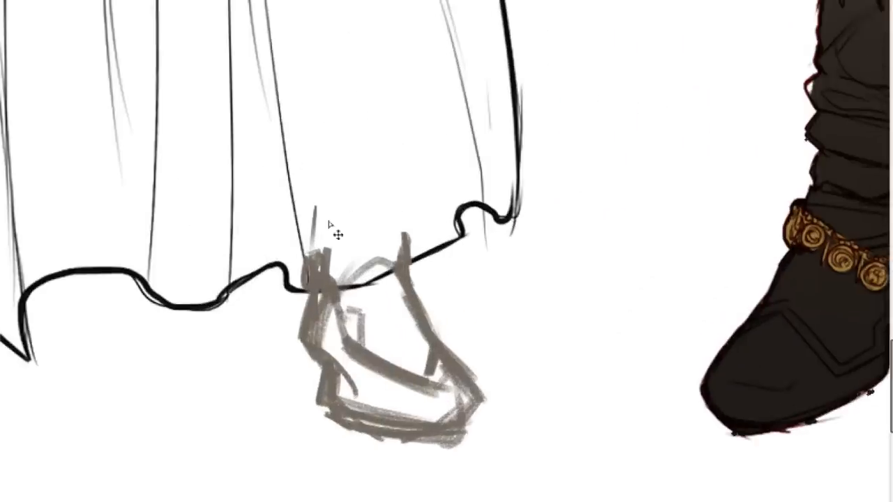
{"action": "key", "text": "ctrl+t"}
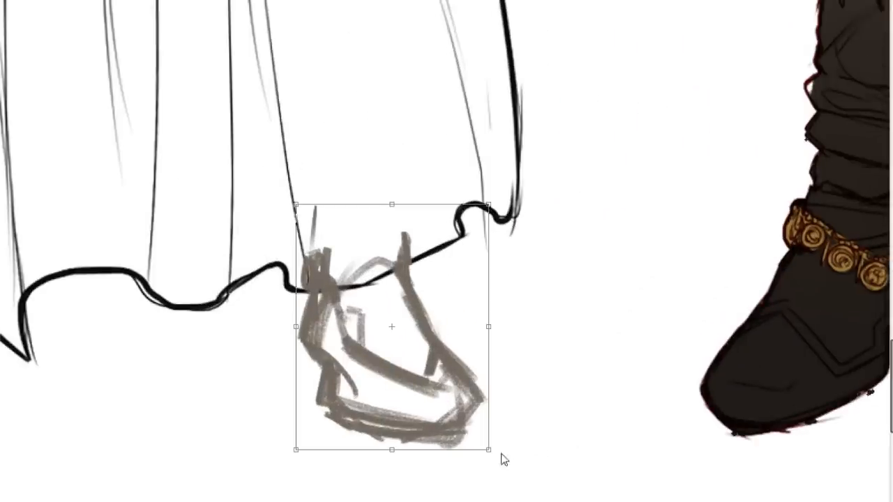
{"action": "mouse_move", "coordinate": [481, 449]}
{"action": "left_mouse_down"}
{"action": "mouse_move", "coordinate": [509, 468]}
{"action": "mouse_move", "coordinate": [457, 443]}
{"action": "left_mouse_up"}
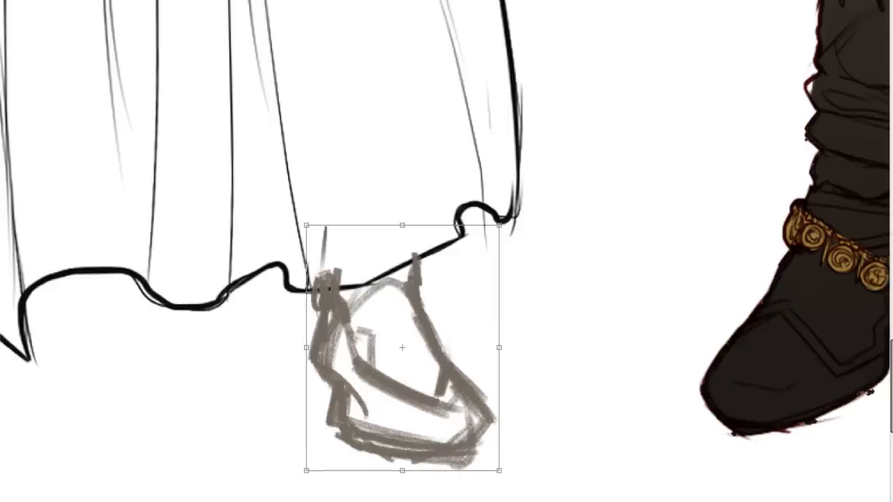
{"action": "key", "text": "Return"}
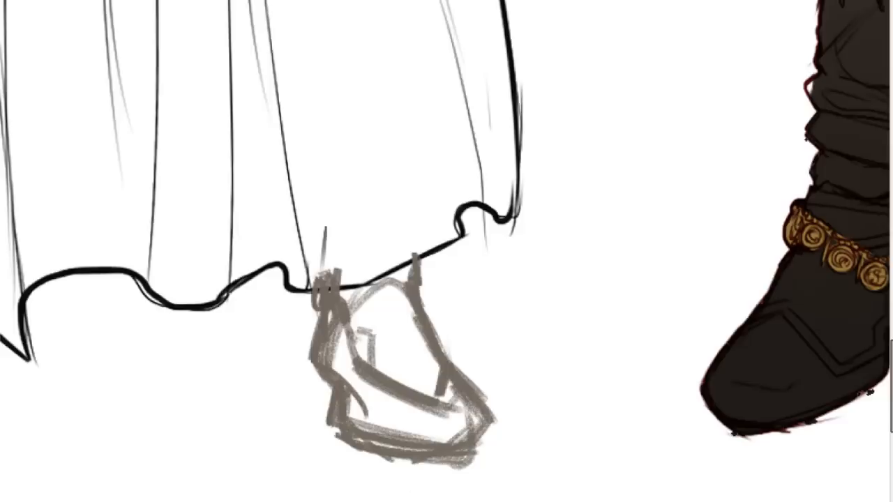
{"action": "mouse_move", "coordinate": [891, 366]}
{"action": "left_mouse_down"}
{"action": "mouse_move", "coordinate": [891, 320]}
{"action": "mouse_move", "coordinate": [881, 304]}
{"action": "mouse_move", "coordinate": [881, 368]}
{"action": "left_mouse_up"}
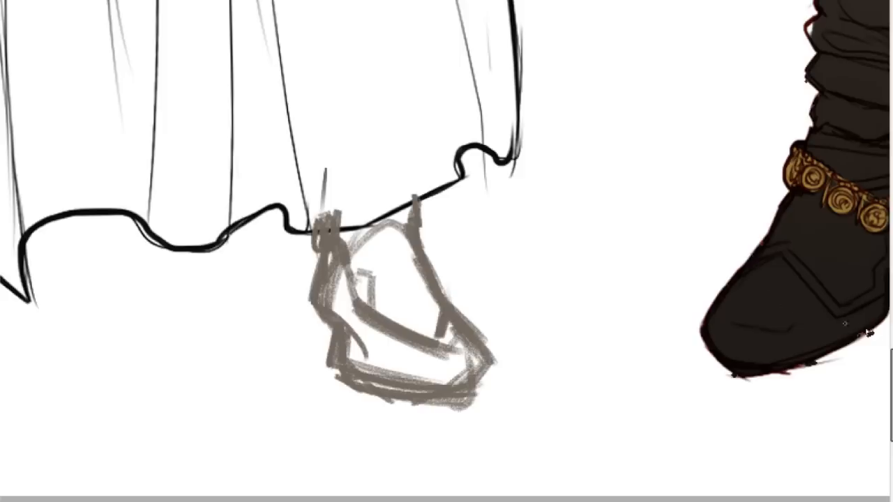
{"action": "left_click_drag", "start_coordinate": [891, 361], "coordinate": [848, 88]}
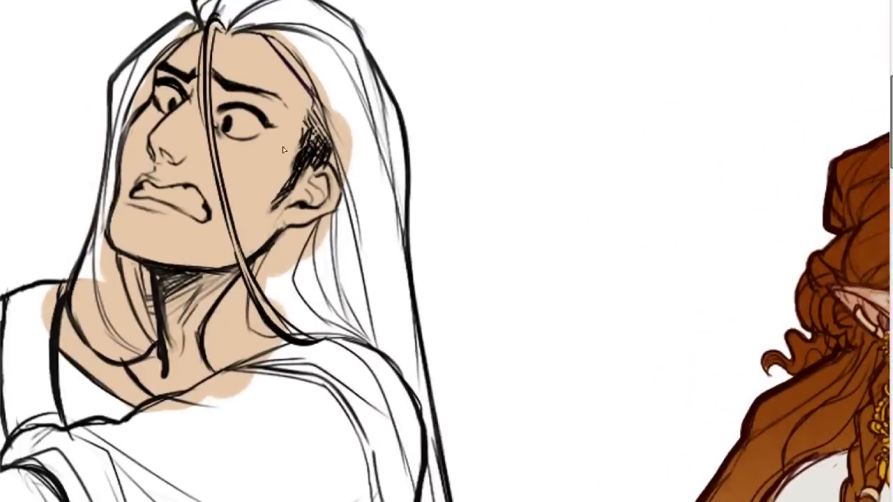
{"action": "left_click_drag", "start_coordinate": [528, 19], "coordinate": [478, 325]}
{"action": "key", "text": "ctrl+z"}
{"action": "left_click_drag", "start_coordinate": [481, 70], "coordinate": [486, 418]}
{"action": "left_click_drag", "start_coordinate": [450, 381], "coordinate": [663, 206]}
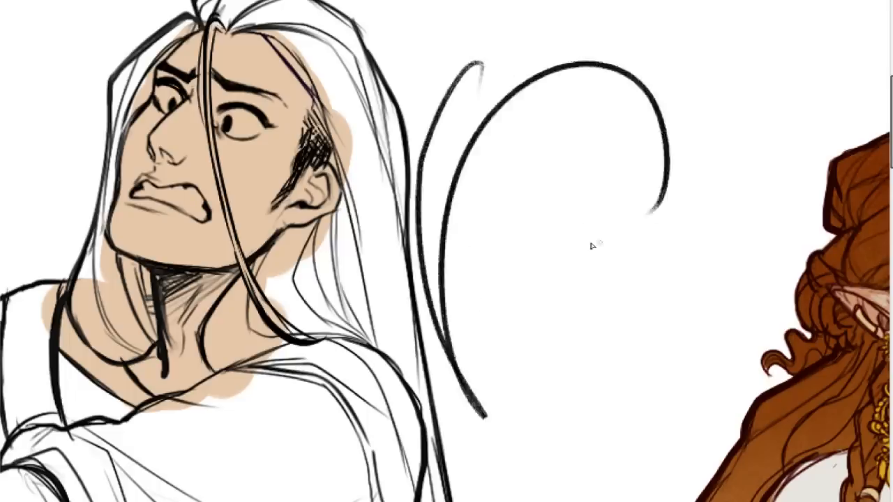
{"action": "key", "text": "ctrl+z"}
{"action": "key", "text": "ctrl+z"}
{"action": "left_click_drag", "start_coordinate": [623, 1], "coordinate": [537, 306]}
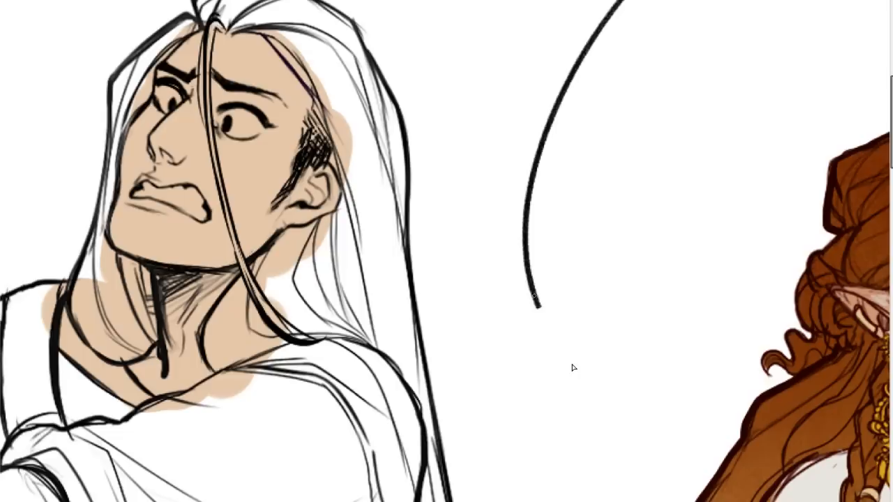
Ink the short black line closing the hair strand's tip beside the robe's outer edge, retrying and undoing the heavier strokes.
{"action": "scroll", "coordinate": [572, 367], "scroll_direction": "down", "scroll_amount": 10}
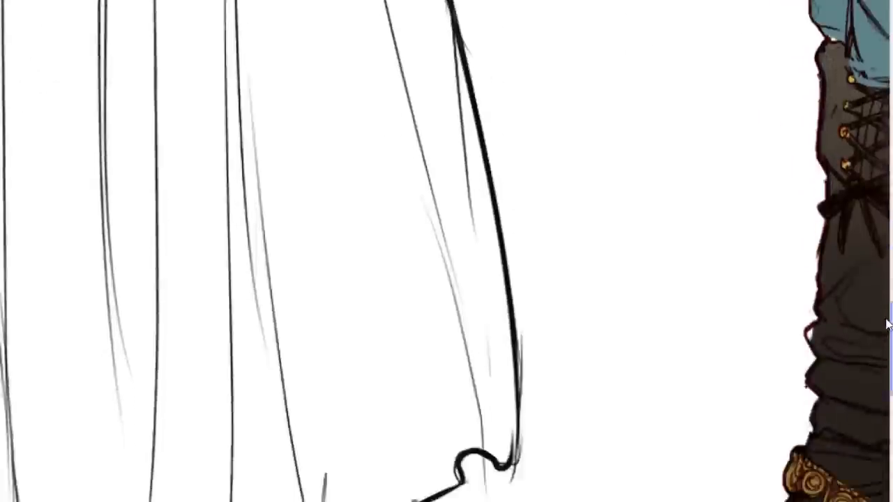
{"action": "left_click_drag", "start_coordinate": [443, 70], "coordinate": [508, 177]}
{"action": "key", "text": "ctrl+z"}
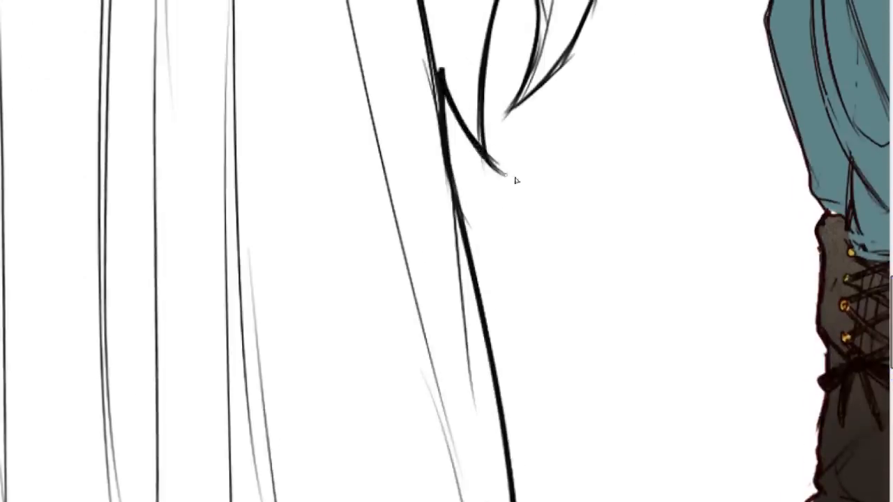
{"action": "key", "text": "ctrl+z"}
{"action": "mouse_move", "coordinate": [442, 74]}
{"action": "left_mouse_down"}
{"action": "mouse_move", "coordinate": [508, 170]}
{"action": "mouse_move", "coordinate": [446, 86]}
{"action": "mouse_move", "coordinate": [468, 143]}
{"action": "mouse_move", "coordinate": [494, 163]}
{"action": "left_mouse_up"}
{"action": "key", "text": "ctrl+z"}
{"action": "left_click_drag", "start_coordinate": [444, 92], "coordinate": [497, 166]}
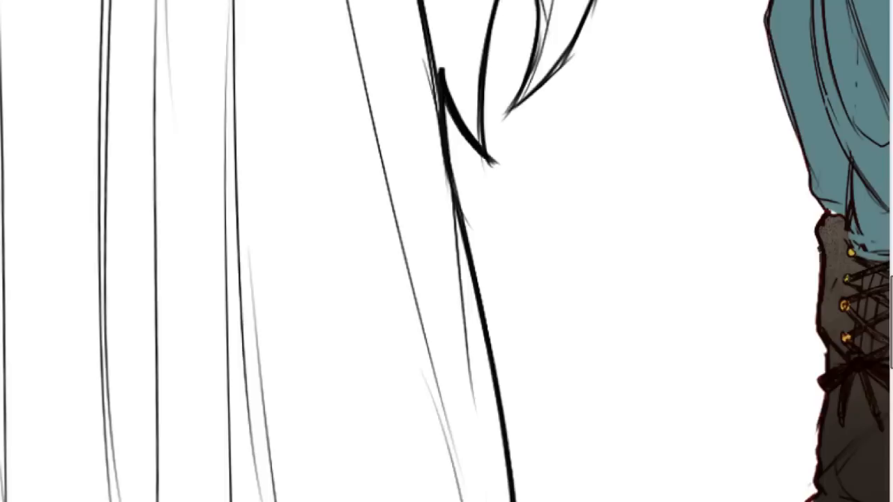
{"action": "key", "text": "ctrl+z"}
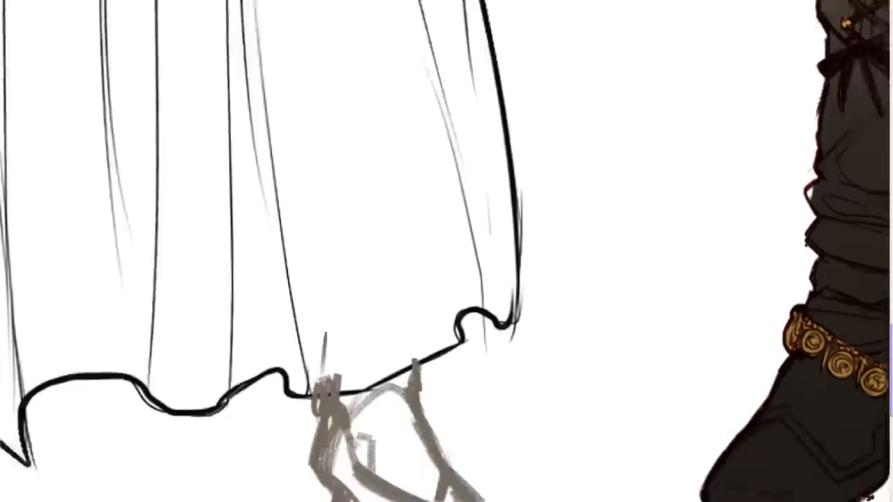
Fade the grey foot sketch to a pale guide and ink the back of the ankle and heel in black.
{"action": "scroll", "coordinate": [697, 336], "scroll_direction": "down", "scroll_amount": 5}
{"action": "left_click_drag", "start_coordinate": [328, 218], "coordinate": [313, 289]}
{"action": "key", "text": "ctrl+z"}
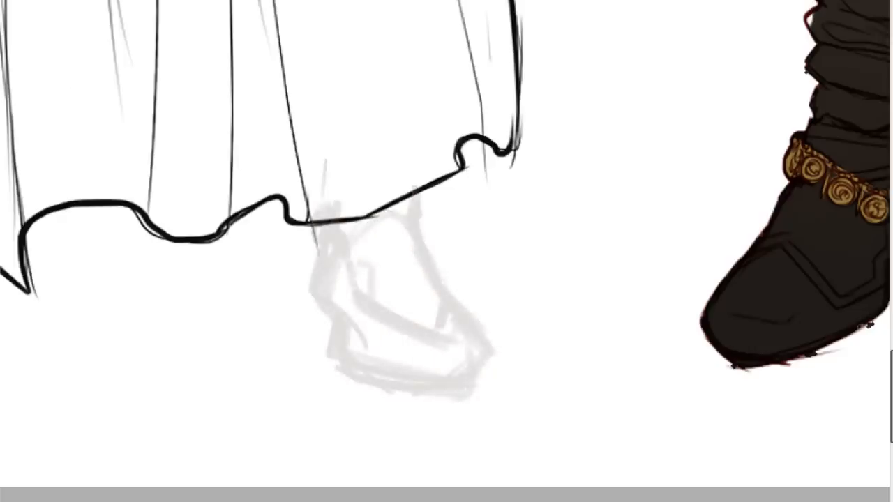
{"action": "left_click_drag", "start_coordinate": [321, 500], "coordinate": [220, 481]}
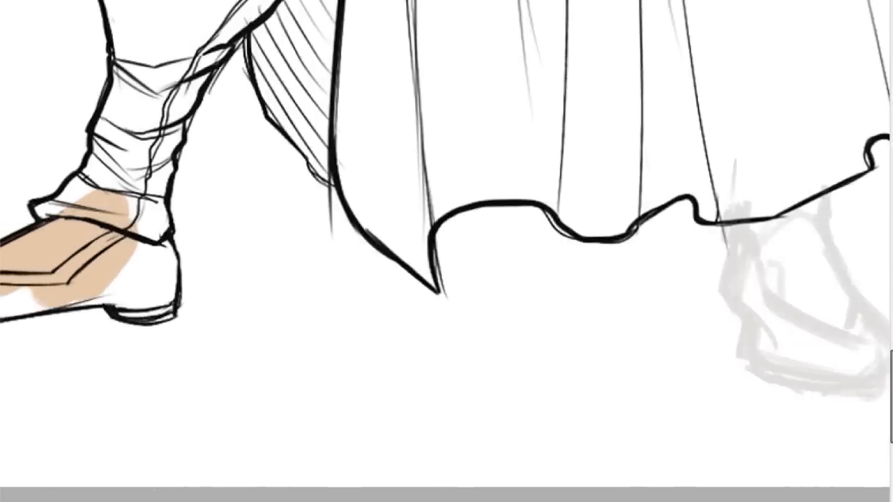
{"action": "mouse_move", "coordinate": [730, 221]}
{"action": "left_mouse_down"}
{"action": "mouse_move", "coordinate": [723, 313]}
{"action": "mouse_move", "coordinate": [753, 342]}
{"action": "mouse_move", "coordinate": [758, 363]}
{"action": "mouse_move", "coordinate": [795, 383]}
{"action": "left_mouse_up"}
{"action": "key", "text": "ctrl+z"}
{"action": "left_click_drag", "start_coordinate": [766, 220], "coordinate": [340, 220]}
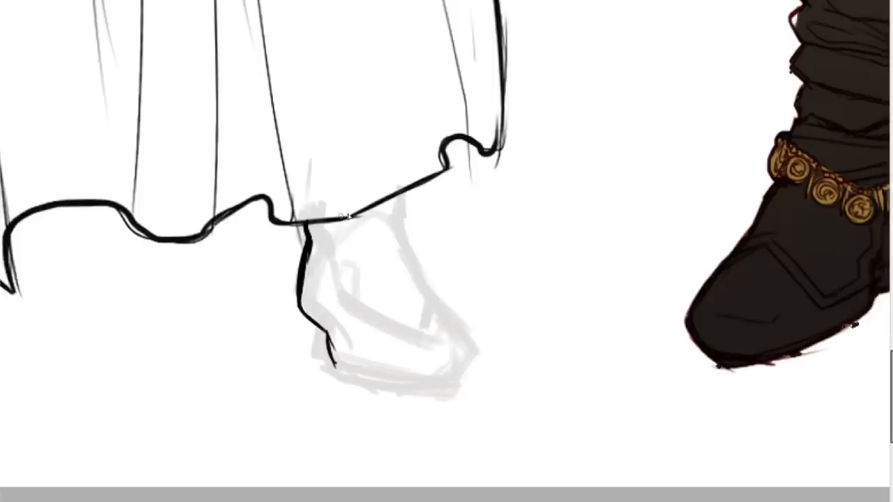
Ink the front line of the foot from the robe's hem down the instep over the faded sketch.
{"action": "mouse_move", "coordinate": [392, 192]}
{"action": "left_mouse_down"}
{"action": "mouse_move", "coordinate": [404, 240]}
{"action": "mouse_move", "coordinate": [396, 224]}
{"action": "mouse_move", "coordinate": [430, 280]}
{"action": "left_mouse_up"}
{"action": "key", "text": "ctrl+z"}
{"action": "left_click_drag", "start_coordinate": [395, 216], "coordinate": [436, 296]}
{"action": "left_click_drag", "start_coordinate": [401, 235], "coordinate": [437, 299]}
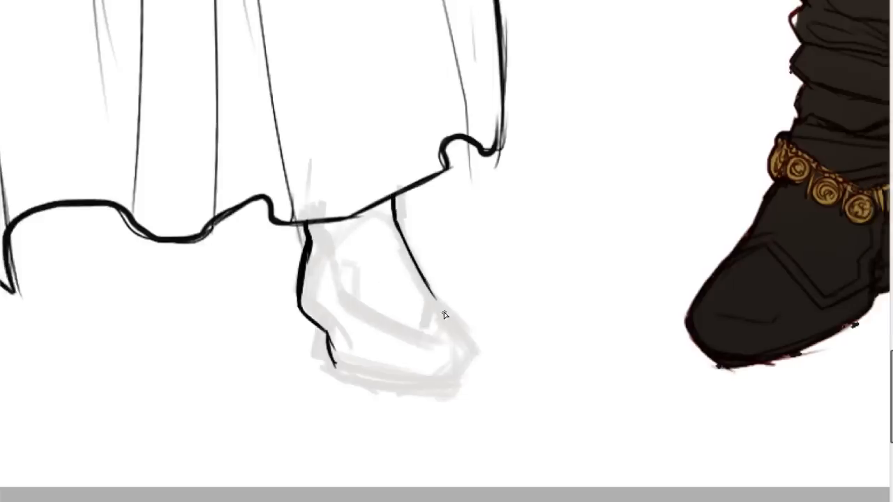
Ink the foot's sole and rounded toe in black, retrying strokes until the outline joins the heel and instep.
{"action": "scroll", "coordinate": [538, 125], "scroll_direction": "down", "scroll_amount": 8}
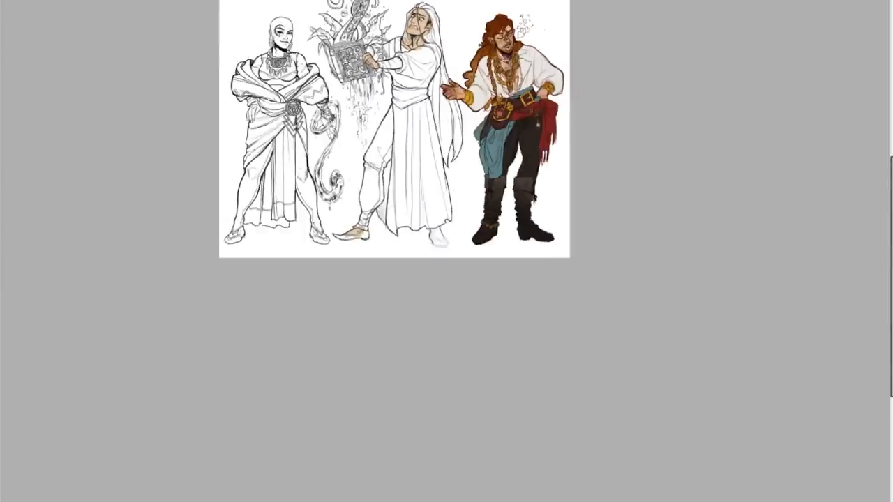
{"action": "scroll", "coordinate": [538, 125], "scroll_direction": "up", "scroll_amount": 8}
{"action": "left_click_drag", "start_coordinate": [349, 323], "coordinate": [382, 357]}
{"action": "key", "text": "ctrl+z"}
{"action": "key", "text": "ctrl+z"}
{"action": "key", "text": "ctrl+z"}
{"action": "mouse_move", "coordinate": [349, 320]}
{"action": "left_mouse_down"}
{"action": "mouse_move", "coordinate": [361, 356]}
{"action": "mouse_move", "coordinate": [342, 327]}
{"action": "mouse_move", "coordinate": [349, 340]}
{"action": "mouse_move", "coordinate": [397, 362]}
{"action": "left_mouse_up"}
{"action": "mouse_move", "coordinate": [346, 343]}
{"action": "left_mouse_down"}
{"action": "mouse_move", "coordinate": [426, 370]}
{"action": "mouse_move", "coordinate": [400, 364]}
{"action": "mouse_move", "coordinate": [463, 363]}
{"action": "left_mouse_up"}
{"action": "key", "text": "ctrl+z"}
{"action": "left_click_drag", "start_coordinate": [428, 271], "coordinate": [480, 342]}
{"action": "key", "text": "ctrl+z"}
{"action": "mouse_move", "coordinate": [441, 287]}
{"action": "left_mouse_down"}
{"action": "mouse_move", "coordinate": [477, 340]}
{"action": "mouse_move", "coordinate": [452, 359]}
{"action": "left_mouse_up"}
Thicken the ink line along the back of the ankle, the heel and the sole.
{"action": "key", "text": "ctrl+z"}
{"action": "mouse_move", "coordinate": [469, 324]}
{"action": "left_mouse_down"}
{"action": "mouse_move", "coordinate": [474, 355]}
{"action": "mouse_move", "coordinate": [478, 344]}
{"action": "mouse_move", "coordinate": [452, 373]}
{"action": "mouse_move", "coordinate": [472, 354]}
{"action": "mouse_move", "coordinate": [428, 370]}
{"action": "left_mouse_up"}
{"action": "left_click_drag", "start_coordinate": [320, 286], "coordinate": [352, 321]}
{"action": "key", "text": "ctrl+z"}
{"action": "left_click_drag", "start_coordinate": [322, 288], "coordinate": [352, 341]}
{"action": "mouse_move", "coordinate": [350, 320]}
{"action": "left_mouse_down"}
{"action": "mouse_move", "coordinate": [354, 348]}
{"action": "mouse_move", "coordinate": [428, 370]}
{"action": "left_mouse_up"}
{"action": "key", "text": "ctrl+z"}
{"action": "left_click_drag", "start_coordinate": [354, 349], "coordinate": [448, 370]}
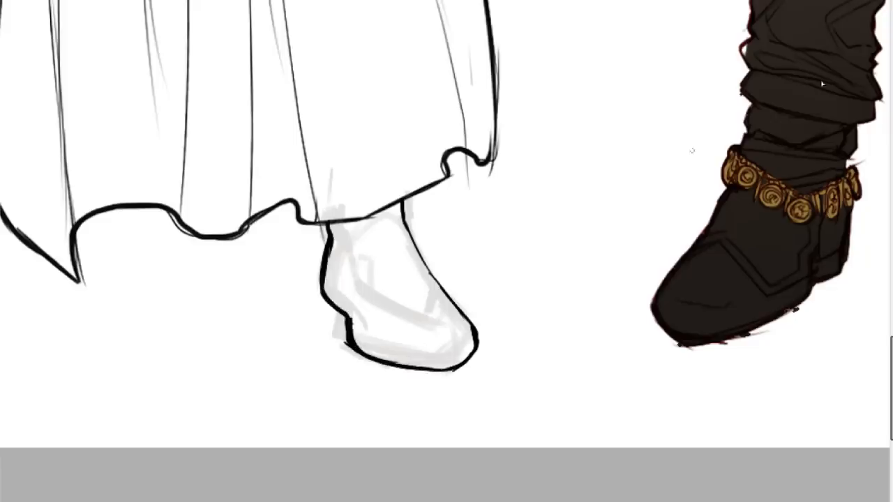
Thicken the foot's front contour from the hem to the toe, undoing stray strokes.
{"action": "scroll", "coordinate": [822, 84], "scroll_direction": "down", "scroll_amount": 10}
{"action": "scroll", "coordinate": [767, 130], "scroll_direction": "up", "scroll_amount": 9}
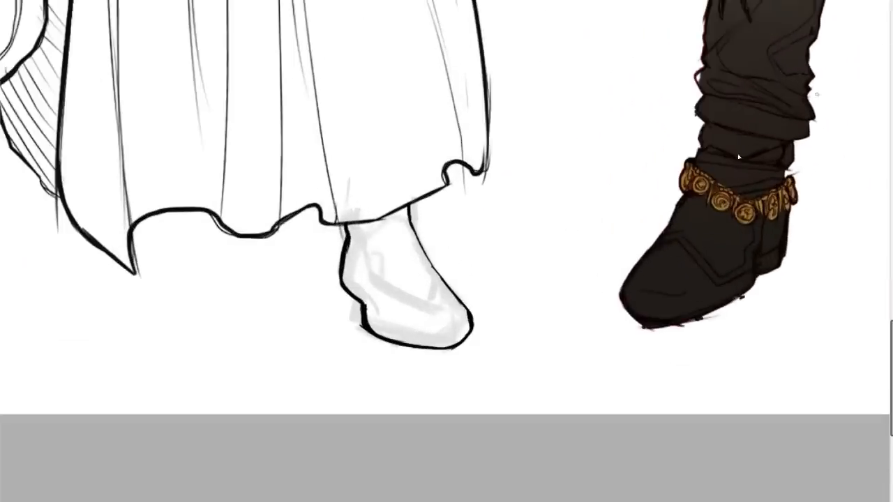
{"action": "mouse_move", "coordinate": [443, 311]}
{"action": "left_mouse_down"}
{"action": "mouse_move", "coordinate": [463, 305]}
{"action": "mouse_move", "coordinate": [469, 322]}
{"action": "mouse_move", "coordinate": [455, 347]}
{"action": "left_mouse_up"}
{"action": "key", "text": "ctrl+z"}
{"action": "key", "text": "ctrl+z"}
{"action": "key", "text": "ctrl+z"}
{"action": "key", "text": "ctrl+z"}
{"action": "left_click_drag", "start_coordinate": [411, 231], "coordinate": [458, 296]}
{"action": "key", "text": "ctrl+z"}
{"action": "left_click_drag", "start_coordinate": [410, 223], "coordinate": [475, 316]}
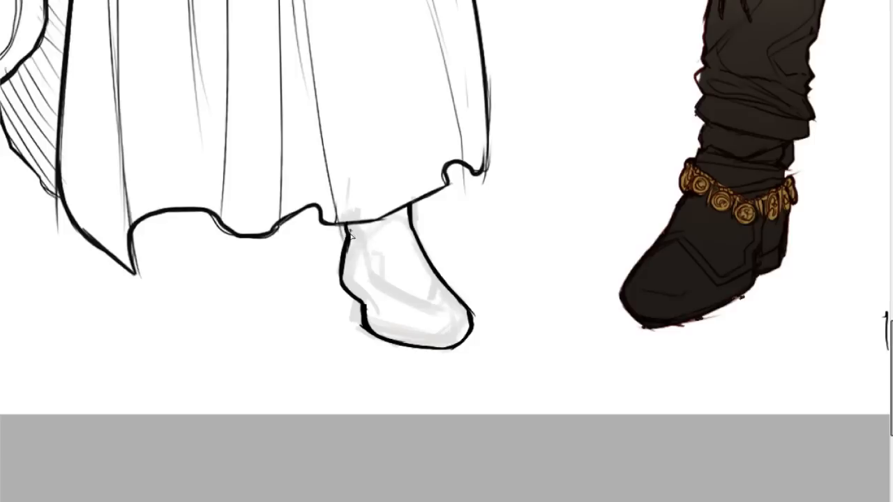
{"action": "key", "text": "ctrl+z"}
Try adding a curved seam above the sole and a pointed toe tip to echo the figure's other shoe.
{"action": "scroll", "coordinate": [446, 251], "scroll_direction": "left", "scroll_amount": 5}
{"action": "scroll", "coordinate": [446, 251], "scroll_direction": "left", "scroll_amount": 2}
{"action": "scroll", "coordinate": [446, 251], "scroll_direction": "right", "scroll_amount": 1}
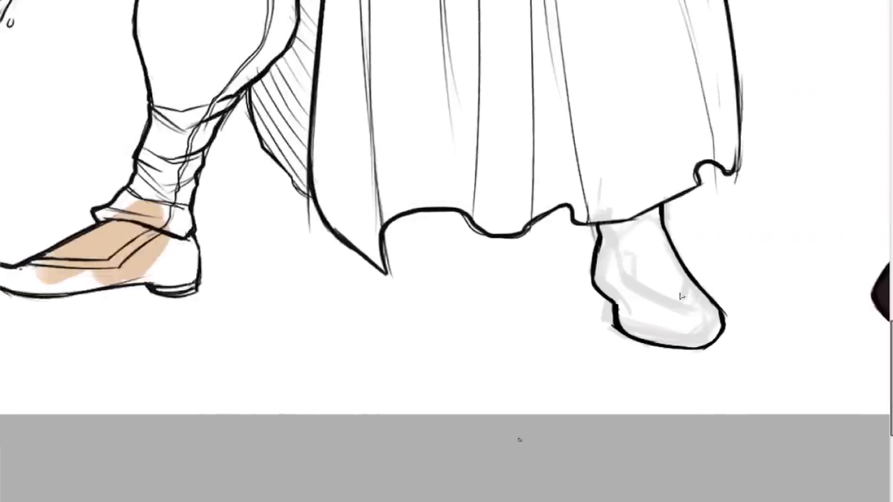
{"action": "mouse_move", "coordinate": [701, 293]}
{"action": "left_mouse_down"}
{"action": "mouse_move", "coordinate": [731, 306]}
{"action": "mouse_move", "coordinate": [706, 304]}
{"action": "left_mouse_up"}
{"action": "key", "text": "ctrl+z"}
{"action": "key", "text": "ctrl+z"}
{"action": "key", "text": "ctrl+z"}
{"action": "mouse_move", "coordinate": [627, 320]}
{"action": "left_mouse_down"}
{"action": "mouse_move", "coordinate": [709, 317]}
{"action": "mouse_move", "coordinate": [697, 347]}
{"action": "mouse_move", "coordinate": [724, 327]}
{"action": "mouse_move", "coordinate": [707, 350]}
{"action": "mouse_move", "coordinate": [732, 304]}
{"action": "mouse_move", "coordinate": [718, 312]}
{"action": "mouse_move", "coordinate": [728, 306]}
{"action": "mouse_move", "coordinate": [716, 300]}
{"action": "mouse_move", "coordinate": [733, 301]}
{"action": "mouse_move", "coordinate": [726, 323]}
{"action": "left_mouse_up"}
{"action": "key", "text": "ctrl+z"}
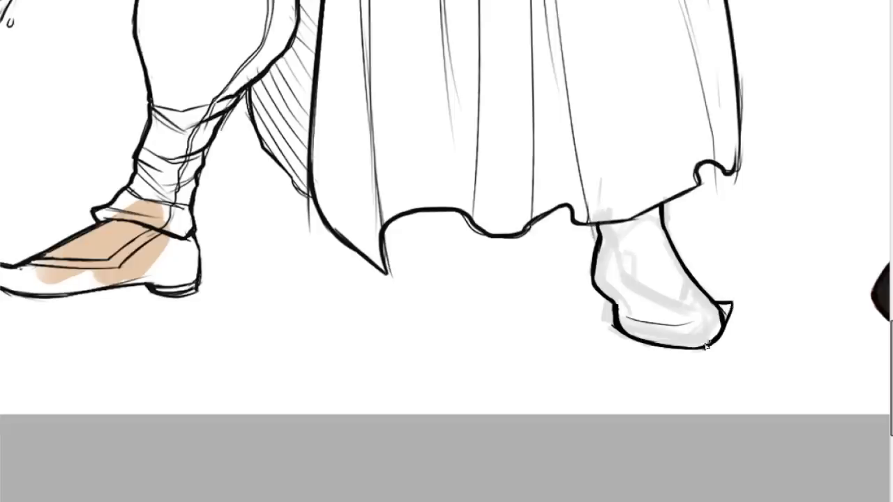
Undo the toe tip and seam strokes, and try short detail lines on the shoe's upper and ankle.
{"action": "mouse_move", "coordinate": [714, 303]}
{"action": "left_mouse_down"}
{"action": "mouse_move", "coordinate": [656, 316]}
{"action": "mouse_move", "coordinate": [712, 307]}
{"action": "mouse_move", "coordinate": [675, 318]}
{"action": "mouse_move", "coordinate": [716, 295]}
{"action": "mouse_move", "coordinate": [703, 311]}
{"action": "mouse_move", "coordinate": [637, 309]}
{"action": "mouse_move", "coordinate": [726, 303]}
{"action": "left_mouse_up"}
{"action": "key", "text": "ctrl+z"}
{"action": "key", "text": "ctrl+z"}
{"action": "key", "text": "ctrl+z"}
{"action": "key", "text": "ctrl+z"}
{"action": "mouse_move", "coordinate": [653, 304]}
{"action": "left_mouse_down"}
{"action": "mouse_move", "coordinate": [698, 309]}
{"action": "mouse_move", "coordinate": [726, 297]}
{"action": "mouse_move", "coordinate": [672, 308]}
{"action": "left_mouse_up"}
{"action": "key", "text": "ctrl+z"}
{"action": "key", "text": "ctrl+z"}
{"action": "key", "text": "ctrl+z"}
{"action": "left_click_drag", "start_coordinate": [599, 227], "coordinate": [608, 243]}
{"action": "key", "text": "ctrl+z"}
Start the long-haired figure's flat dark navy garment colour with a patch on the upper chest and the far sleeve.
{"action": "left_click_drag", "start_coordinate": [891, 385], "coordinate": [890, 262]}
{"action": "key", "text": "ctrl+minus"}
{"action": "key", "text": "ctrl+minus"}
{"action": "key", "text": "ctrl+minus"}
{"action": "key", "text": "ctrl+plus"}
{"action": "key", "text": "ctrl+plus"}
{"action": "key", "text": "ctrl+plus"}
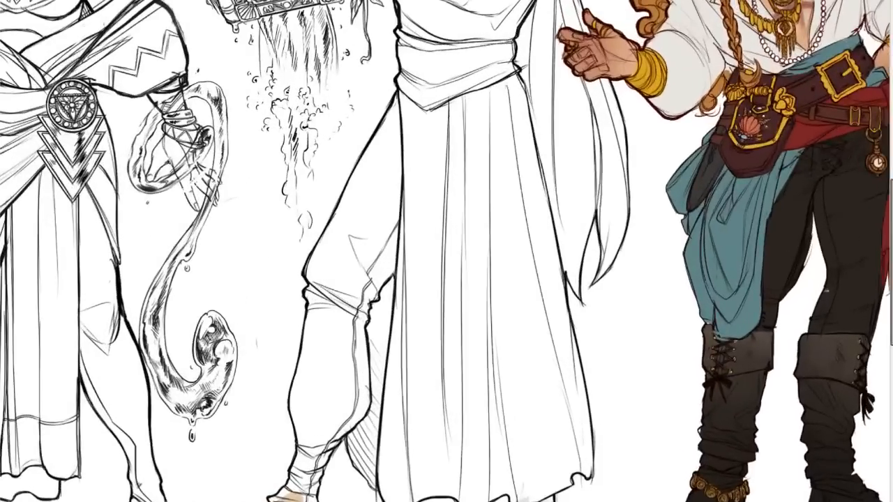
{"action": "left_click_drag", "start_coordinate": [891, 263], "coordinate": [890, 222]}
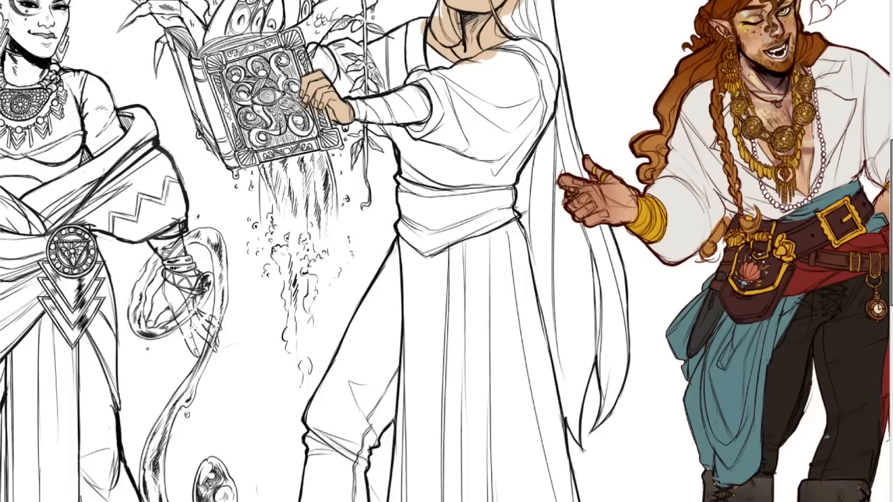
{"action": "scroll", "coordinate": [447, 251], "scroll_direction": "up", "scroll_amount": 3}
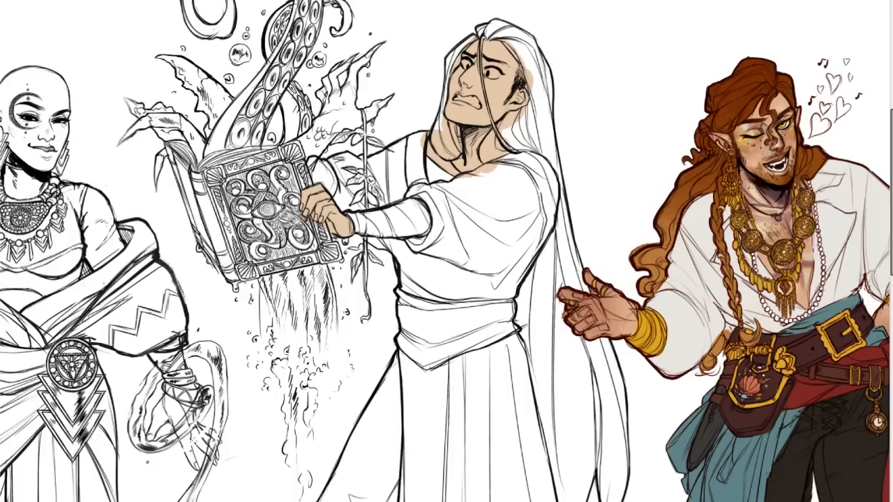
{"action": "left_click_drag", "start_coordinate": [491, 199], "coordinate": [466, 197]}
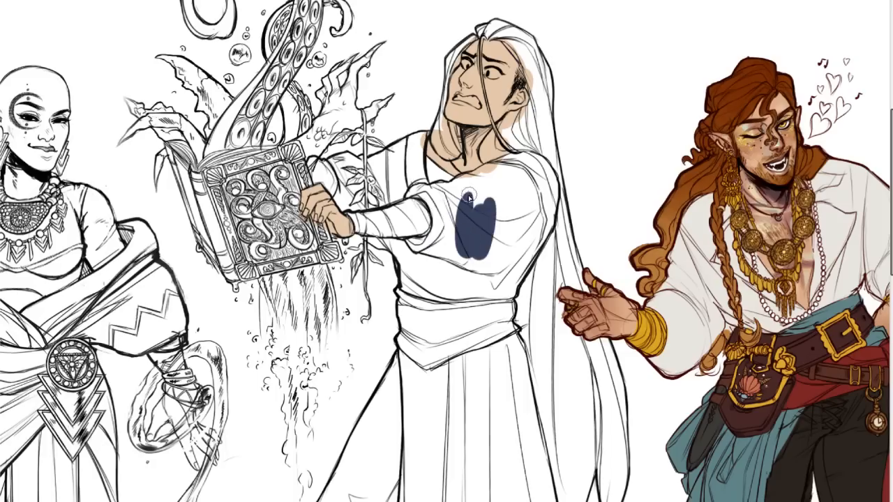
{"action": "mouse_move", "coordinate": [381, 171]}
{"action": "left_mouse_down"}
{"action": "mouse_move", "coordinate": [363, 160]}
{"action": "mouse_move", "coordinate": [310, 165]}
{"action": "mouse_move", "coordinate": [354, 163]}
{"action": "mouse_move", "coordinate": [311, 176]}
{"action": "mouse_move", "coordinate": [344, 206]}
{"action": "mouse_move", "coordinate": [342, 179]}
{"action": "mouse_move", "coordinate": [391, 166]}
{"action": "mouse_move", "coordinate": [418, 144]}
{"action": "left_mouse_up"}
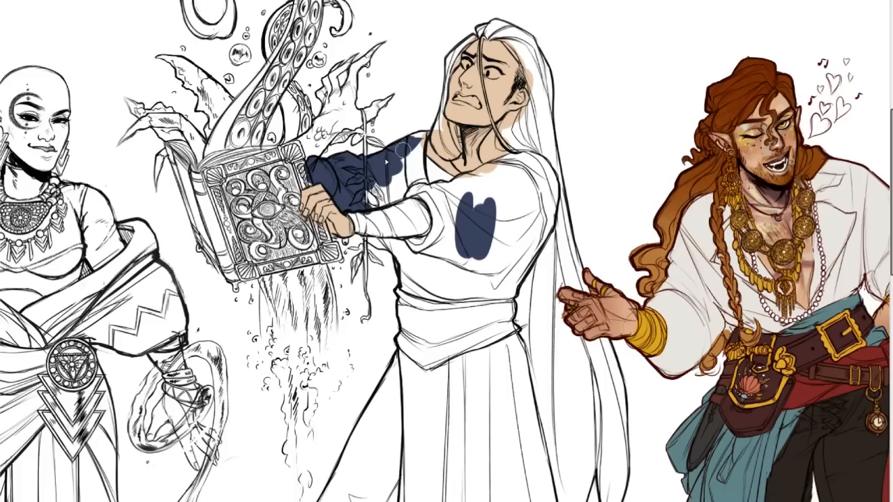
Try spreading the flat navy over the shoulder, near sleeve and bodice down to the waist sash.
{"action": "mouse_move", "coordinate": [417, 144]}
{"action": "left_mouse_down"}
{"action": "mouse_move", "coordinate": [399, 187]}
{"action": "mouse_move", "coordinate": [379, 201]}
{"action": "mouse_move", "coordinate": [386, 198]}
{"action": "left_mouse_up"}
{"action": "mouse_move", "coordinate": [380, 236]}
{"action": "left_mouse_down"}
{"action": "mouse_move", "coordinate": [377, 245]}
{"action": "mouse_move", "coordinate": [413, 267]}
{"action": "mouse_move", "coordinate": [401, 255]}
{"action": "mouse_move", "coordinate": [402, 286]}
{"action": "mouse_move", "coordinate": [424, 302]}
{"action": "mouse_move", "coordinate": [430, 293]}
{"action": "left_mouse_up"}
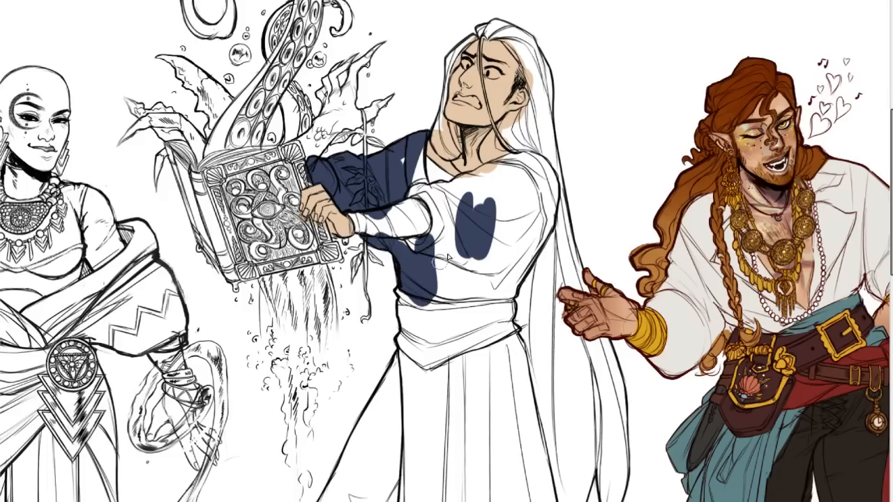
{"action": "mouse_move", "coordinate": [424, 247]}
{"action": "left_mouse_down"}
{"action": "mouse_move", "coordinate": [411, 230]}
{"action": "mouse_move", "coordinate": [431, 224]}
{"action": "mouse_move", "coordinate": [432, 199]}
{"action": "mouse_move", "coordinate": [404, 167]}
{"action": "mouse_move", "coordinate": [399, 238]}
{"action": "mouse_move", "coordinate": [454, 195]}
{"action": "mouse_move", "coordinate": [425, 195]}
{"action": "left_mouse_up"}
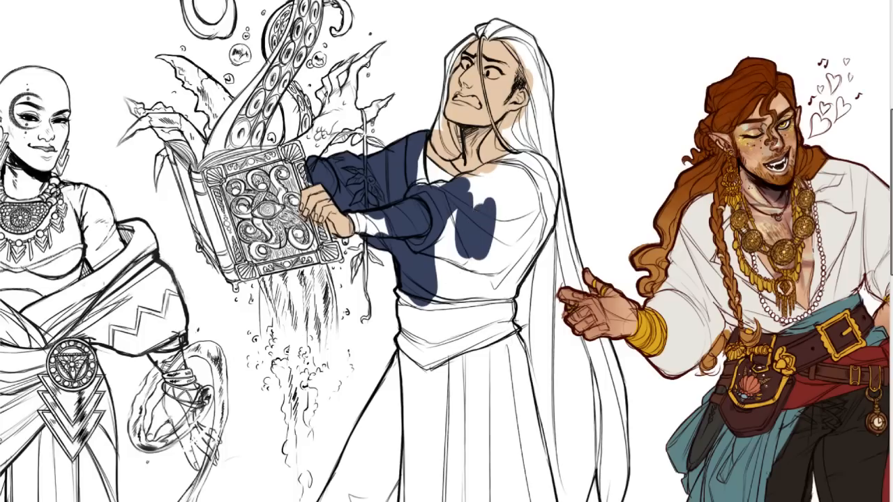
{"action": "mouse_move", "coordinate": [419, 253]}
{"action": "left_mouse_down"}
{"action": "mouse_move", "coordinate": [443, 210]}
{"action": "mouse_move", "coordinate": [452, 227]}
{"action": "mouse_move", "coordinate": [427, 263]}
{"action": "mouse_move", "coordinate": [465, 262]}
{"action": "mouse_move", "coordinate": [490, 246]}
{"action": "mouse_move", "coordinate": [507, 256]}
{"action": "mouse_move", "coordinate": [507, 293]}
{"action": "mouse_move", "coordinate": [508, 270]}
{"action": "mouse_move", "coordinate": [537, 224]}
{"action": "mouse_move", "coordinate": [517, 274]}
{"action": "mouse_move", "coordinate": [547, 202]}
{"action": "mouse_move", "coordinate": [546, 223]}
{"action": "mouse_move", "coordinate": [541, 183]}
{"action": "mouse_move", "coordinate": [549, 190]}
{"action": "mouse_move", "coordinate": [527, 164]}
{"action": "mouse_move", "coordinate": [548, 180]}
{"action": "mouse_move", "coordinate": [534, 165]}
{"action": "mouse_move", "coordinate": [499, 168]}
{"action": "mouse_move", "coordinate": [455, 217]}
{"action": "mouse_move", "coordinate": [517, 178]}
{"action": "mouse_move", "coordinate": [457, 221]}
{"action": "left_mouse_up"}
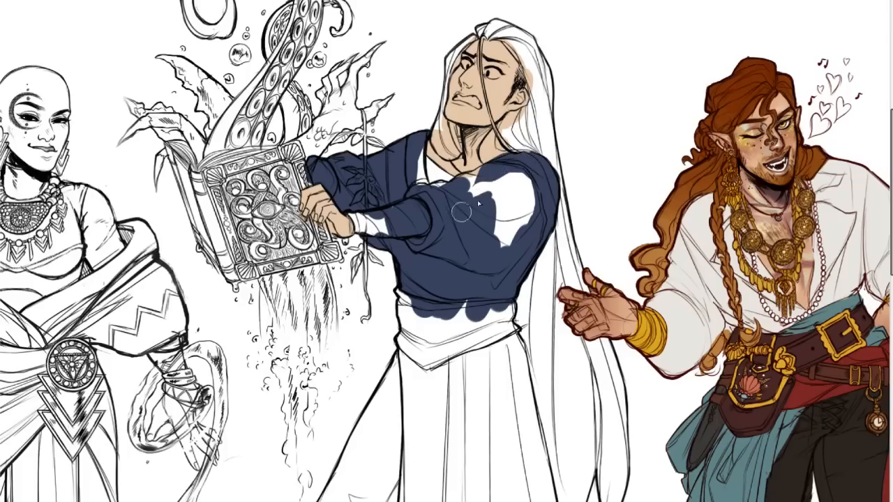
Try filling the remaining gaps in the bodice and shifting the garment to a brighter blue with a large brush.
{"action": "mouse_move", "coordinate": [489, 190]}
{"action": "left_mouse_down"}
{"action": "mouse_move", "coordinate": [469, 212]}
{"action": "mouse_move", "coordinate": [474, 195]}
{"action": "left_mouse_up"}
{"action": "mouse_move", "coordinate": [457, 190]}
{"action": "left_mouse_down"}
{"action": "mouse_move", "coordinate": [490, 174]}
{"action": "mouse_move", "coordinate": [460, 181]}
{"action": "mouse_move", "coordinate": [478, 171]}
{"action": "left_mouse_up"}
{"action": "key", "text": "ctrl+z"}
{"action": "mouse_move", "coordinate": [416, 147]}
{"action": "left_mouse_down"}
{"action": "mouse_move", "coordinate": [427, 213]}
{"action": "mouse_move", "coordinate": [416, 190]}
{"action": "mouse_move", "coordinate": [392, 200]}
{"action": "mouse_move", "coordinate": [456, 208]}
{"action": "mouse_move", "coordinate": [475, 175]}
{"action": "left_mouse_up"}
{"action": "key", "text": "ctrl+z"}
{"action": "key", "text": "ctrl+z"}
{"action": "mouse_move", "coordinate": [448, 211]}
{"action": "left_mouse_down"}
{"action": "mouse_move", "coordinate": [482, 186]}
{"action": "mouse_move", "coordinate": [476, 194]}
{"action": "mouse_move", "coordinate": [514, 175]}
{"action": "mouse_move", "coordinate": [505, 191]}
{"action": "mouse_move", "coordinate": [528, 181]}
{"action": "mouse_move", "coordinate": [532, 208]}
{"action": "left_mouse_up"}
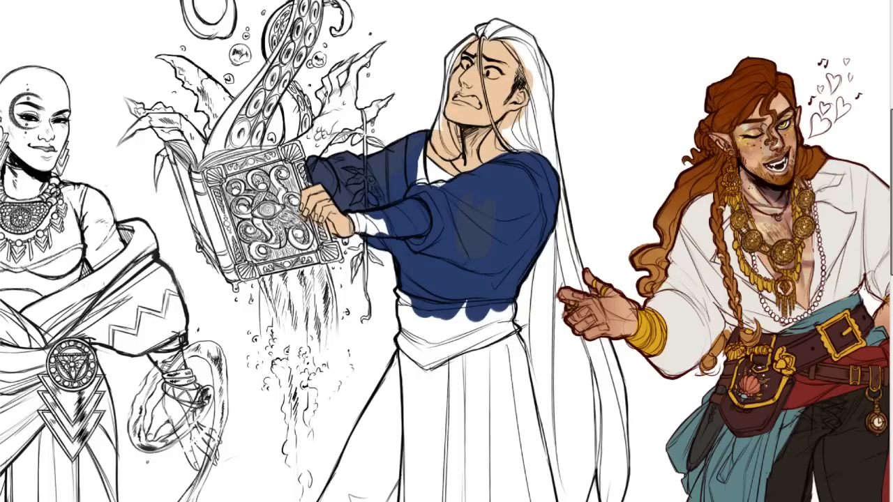
Try erasing colour around the near forearm with a large soft brush, and undo back to the first navy areas.
{"action": "left_click_drag", "start_coordinate": [358, 192], "coordinate": [366, 215]}
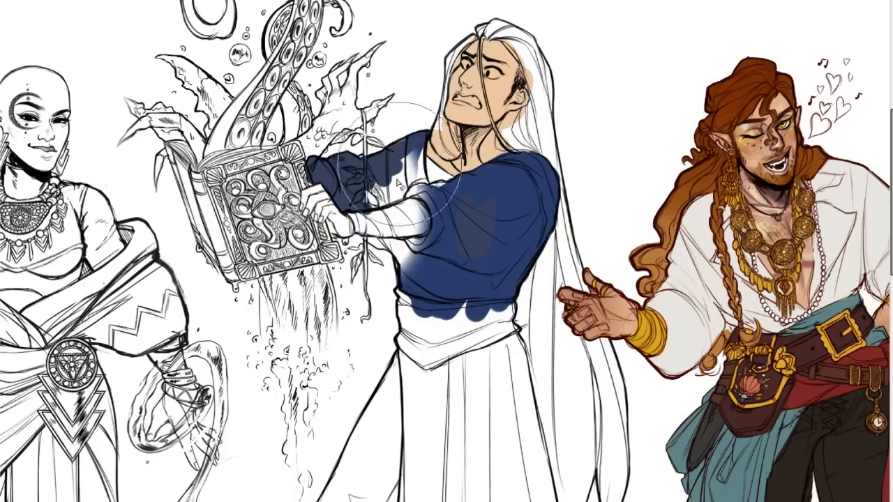
{"action": "key", "text": "ctrl+z"}
{"action": "key", "text": "ctrl+z"}
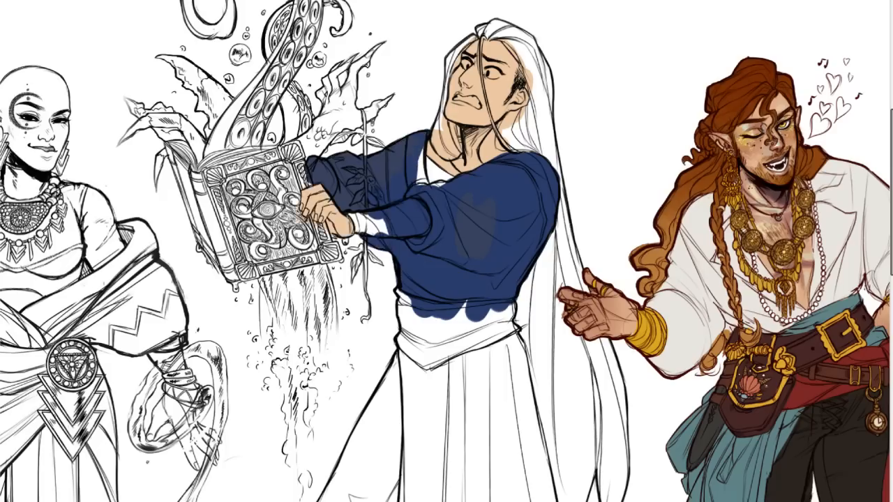
{"action": "mouse_move", "coordinate": [404, 132]}
{"action": "left_mouse_down"}
{"action": "mouse_move", "coordinate": [409, 161]}
{"action": "mouse_move", "coordinate": [418, 136]}
{"action": "mouse_move", "coordinate": [382, 245]}
{"action": "mouse_move", "coordinate": [424, 287]}
{"action": "mouse_move", "coordinate": [425, 274]}
{"action": "left_mouse_up"}
{"action": "key", "text": "ctrl+z"}
{"action": "key", "text": "ctrl+z"}
Fill the far sleeve and shoulder with flat dark navy up to the neckline and the near forearm.
{"action": "mouse_move", "coordinate": [358, 210]}
{"action": "left_mouse_down"}
{"action": "mouse_move", "coordinate": [380, 190]}
{"action": "mouse_move", "coordinate": [403, 183]}
{"action": "mouse_move", "coordinate": [405, 164]}
{"action": "mouse_move", "coordinate": [415, 207]}
{"action": "mouse_move", "coordinate": [422, 137]}
{"action": "left_mouse_up"}
{"action": "mouse_move", "coordinate": [404, 188]}
{"action": "left_mouse_down"}
{"action": "mouse_move", "coordinate": [452, 205]}
{"action": "mouse_move", "coordinate": [446, 196]}
{"action": "mouse_move", "coordinate": [426, 203]}
{"action": "mouse_move", "coordinate": [526, 169]}
{"action": "mouse_move", "coordinate": [500, 178]}
{"action": "mouse_move", "coordinate": [524, 167]}
{"action": "mouse_move", "coordinate": [524, 238]}
{"action": "mouse_move", "coordinate": [497, 282]}
{"action": "mouse_move", "coordinate": [452, 239]}
{"action": "left_mouse_up"}
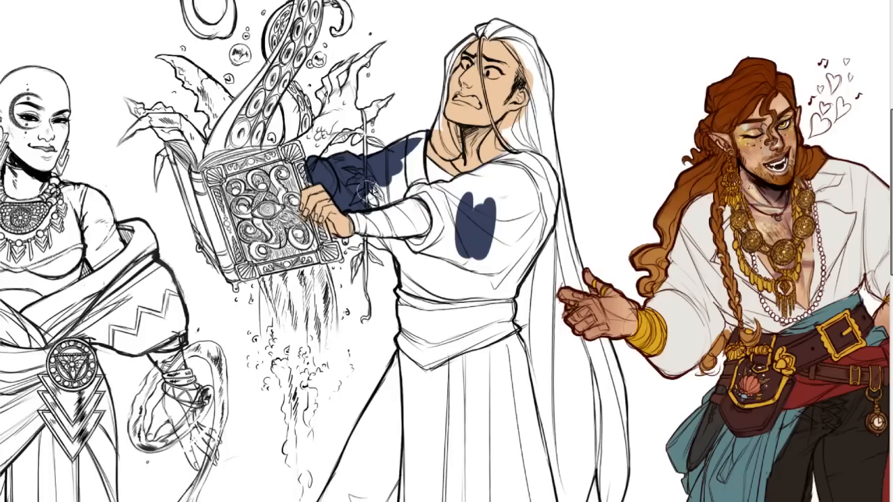
{"action": "mouse_move", "coordinate": [372, 186]}
{"action": "left_mouse_down"}
{"action": "mouse_move", "coordinate": [392, 187]}
{"action": "mouse_move", "coordinate": [379, 188]}
{"action": "mouse_move", "coordinate": [389, 192]}
{"action": "mouse_move", "coordinate": [383, 200]}
{"action": "mouse_move", "coordinate": [402, 178]}
{"action": "mouse_move", "coordinate": [421, 199]}
{"action": "mouse_move", "coordinate": [411, 159]}
{"action": "mouse_move", "coordinate": [420, 140]}
{"action": "mouse_move", "coordinate": [419, 170]}
{"action": "mouse_move", "coordinate": [425, 132]}
{"action": "mouse_move", "coordinate": [382, 167]}
{"action": "mouse_move", "coordinate": [427, 130]}
{"action": "mouse_move", "coordinate": [409, 172]}
{"action": "mouse_move", "coordinate": [417, 150]}
{"action": "left_mouse_up"}
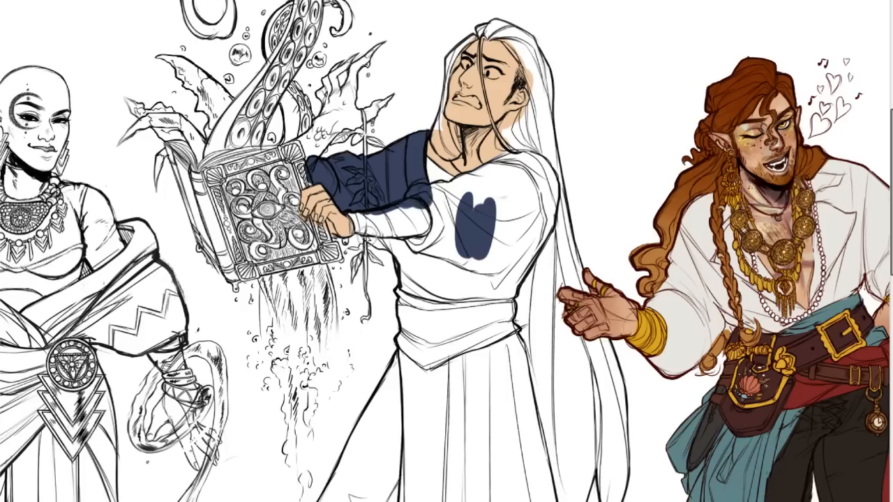
Fill the near sleeve and bodice with flat navy, and lay the same colour over the upper skirt folds below the sash.
{"action": "mouse_move", "coordinate": [374, 248]}
{"action": "left_mouse_down"}
{"action": "mouse_move", "coordinate": [395, 242]}
{"action": "mouse_move", "coordinate": [412, 262]}
{"action": "mouse_move", "coordinate": [415, 268]}
{"action": "mouse_move", "coordinate": [405, 257]}
{"action": "mouse_move", "coordinate": [410, 291]}
{"action": "mouse_move", "coordinate": [417, 275]}
{"action": "mouse_move", "coordinate": [445, 316]}
{"action": "mouse_move", "coordinate": [501, 262]}
{"action": "mouse_move", "coordinate": [506, 300]}
{"action": "mouse_move", "coordinate": [544, 207]}
{"action": "mouse_move", "coordinate": [546, 216]}
{"action": "mouse_move", "coordinate": [537, 238]}
{"action": "mouse_move", "coordinate": [549, 187]}
{"action": "mouse_move", "coordinate": [534, 166]}
{"action": "mouse_move", "coordinate": [526, 165]}
{"action": "mouse_move", "coordinate": [543, 173]}
{"action": "mouse_move", "coordinate": [499, 170]}
{"action": "mouse_move", "coordinate": [516, 162]}
{"action": "mouse_move", "coordinate": [429, 195]}
{"action": "mouse_move", "coordinate": [435, 189]}
{"action": "mouse_move", "coordinate": [447, 240]}
{"action": "mouse_move", "coordinate": [412, 246]}
{"action": "mouse_move", "coordinate": [420, 240]}
{"action": "mouse_move", "coordinate": [354, 213]}
{"action": "mouse_move", "coordinate": [365, 226]}
{"action": "mouse_move", "coordinate": [425, 229]}
{"action": "mouse_move", "coordinate": [447, 201]}
{"action": "mouse_move", "coordinate": [485, 186]}
{"action": "mouse_move", "coordinate": [485, 209]}
{"action": "mouse_move", "coordinate": [499, 225]}
{"action": "mouse_move", "coordinate": [535, 199]}
{"action": "left_mouse_up"}
{"action": "scroll", "coordinate": [860, 182], "scroll_direction": "down", "scroll_amount": 5}
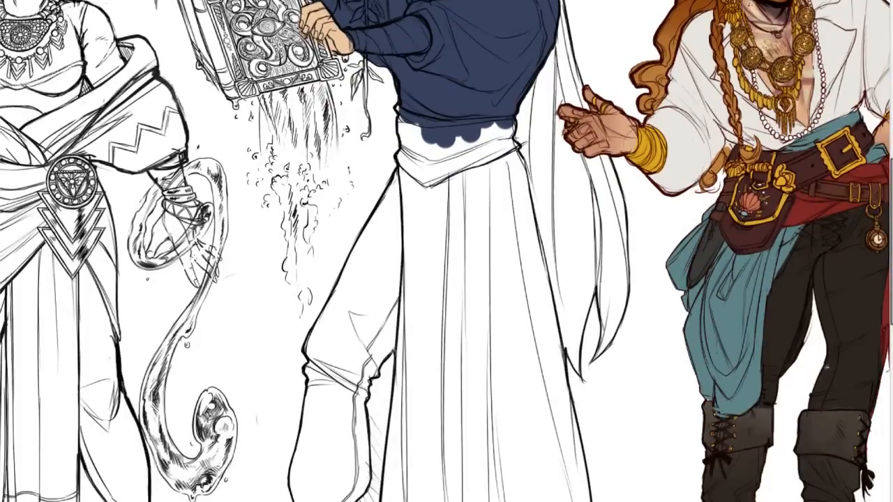
{"action": "mouse_move", "coordinate": [408, 164]}
{"action": "left_mouse_down"}
{"action": "mouse_move", "coordinate": [424, 235]}
{"action": "mouse_move", "coordinate": [481, 217]}
{"action": "mouse_move", "coordinate": [449, 180]}
{"action": "mouse_move", "coordinate": [460, 165]}
{"action": "mouse_move", "coordinate": [471, 166]}
{"action": "mouse_move", "coordinate": [465, 202]}
{"action": "mouse_move", "coordinate": [492, 224]}
{"action": "mouse_move", "coordinate": [521, 190]}
{"action": "mouse_move", "coordinate": [516, 147]}
{"action": "mouse_move", "coordinate": [535, 315]}
{"action": "left_mouse_up"}
{"action": "mouse_move", "coordinate": [421, 211]}
{"action": "left_mouse_down"}
{"action": "mouse_move", "coordinate": [415, 166]}
{"action": "mouse_move", "coordinate": [420, 293]}
{"action": "mouse_move", "coordinate": [415, 196]}
{"action": "mouse_move", "coordinate": [447, 296]}
{"action": "mouse_move", "coordinate": [437, 330]}
{"action": "left_mouse_up"}
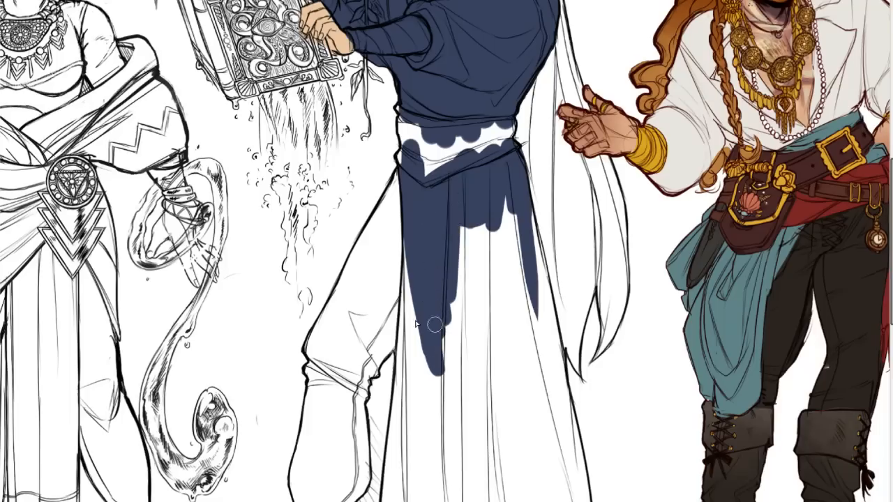
{"action": "mouse_move", "coordinate": [422, 203]}
{"action": "left_mouse_down"}
{"action": "mouse_move", "coordinate": [414, 216]}
{"action": "mouse_move", "coordinate": [465, 189]}
{"action": "mouse_move", "coordinate": [495, 193]}
{"action": "mouse_move", "coordinate": [495, 236]}
{"action": "mouse_move", "coordinate": [509, 175]}
{"action": "mouse_move", "coordinate": [533, 241]}
{"action": "left_mouse_up"}
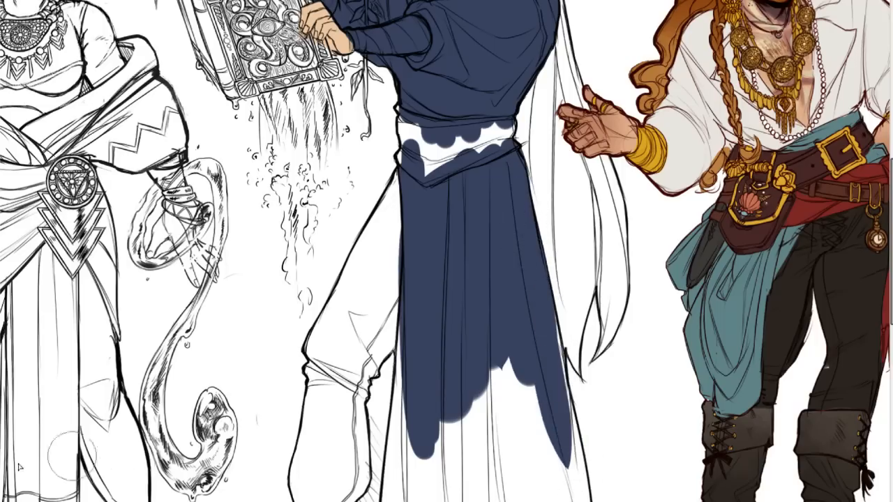
Extend the navy down along the skirt's back edge, replacing the first stroke with a tidier one.
{"action": "mouse_move", "coordinate": [542, 298]}
{"action": "left_mouse_down"}
{"action": "mouse_move", "coordinate": [571, 443]}
{"action": "mouse_move", "coordinate": [553, 293]}
{"action": "mouse_move", "coordinate": [591, 499]}
{"action": "left_mouse_up"}
{"action": "key", "text": "ctrl+z"}
{"action": "left_click_drag", "start_coordinate": [550, 293], "coordinate": [589, 488]}
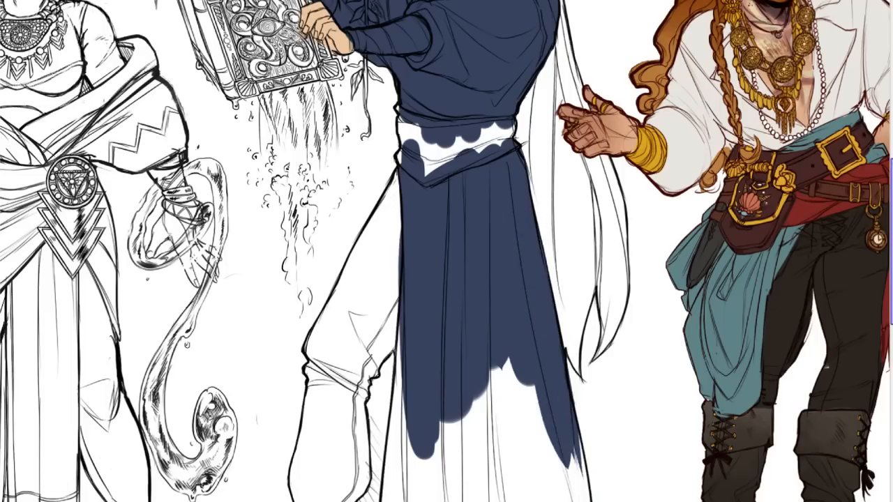
Try running the navy along the skirt's front edge beside the bent leg down to the hem.
{"action": "scroll", "coordinate": [416, 223], "scroll_direction": "down", "scroll_amount": 3}
{"action": "mouse_move", "coordinate": [403, 95]}
{"action": "left_mouse_down"}
{"action": "mouse_move", "coordinate": [404, 282]}
{"action": "mouse_move", "coordinate": [401, 133]}
{"action": "mouse_move", "coordinate": [382, 374]}
{"action": "left_mouse_up"}
{"action": "key", "text": "ctrl+z"}
{"action": "left_click_drag", "start_coordinate": [399, 181], "coordinate": [387, 364]}
{"action": "key", "text": "ctrl+z"}
{"action": "left_click_drag", "start_coordinate": [396, 167], "coordinate": [390, 318]}
{"action": "mouse_move", "coordinate": [393, 231]}
{"action": "left_mouse_down"}
{"action": "mouse_move", "coordinate": [390, 344]}
{"action": "mouse_move", "coordinate": [386, 323]}
{"action": "mouse_move", "coordinate": [391, 358]}
{"action": "left_mouse_up"}
{"action": "key", "text": "ctrl+z"}
{"action": "left_click_drag", "start_coordinate": [393, 255], "coordinate": [386, 353]}
{"action": "key", "text": "ctrl+z"}
{"action": "mouse_move", "coordinate": [385, 294]}
{"action": "left_mouse_down"}
{"action": "mouse_move", "coordinate": [387, 346]}
{"action": "mouse_move", "coordinate": [398, 322]}
{"action": "mouse_move", "coordinate": [385, 329]}
{"action": "mouse_move", "coordinate": [396, 370]}
{"action": "left_mouse_up"}
{"action": "key", "text": "ctrl+z"}
{"action": "key", "text": "ctrl+z"}
{"action": "mouse_move", "coordinate": [383, 334]}
{"action": "left_mouse_down"}
{"action": "mouse_move", "coordinate": [409, 376]}
{"action": "mouse_move", "coordinate": [384, 347]}
{"action": "mouse_move", "coordinate": [412, 387]}
{"action": "mouse_move", "coordinate": [423, 350]}
{"action": "mouse_move", "coordinate": [407, 369]}
{"action": "mouse_move", "coordinate": [427, 348]}
{"action": "mouse_move", "coordinate": [456, 357]}
{"action": "mouse_move", "coordinate": [411, 364]}
{"action": "mouse_move", "coordinate": [492, 367]}
{"action": "mouse_move", "coordinate": [441, 354]}
{"action": "mouse_move", "coordinate": [487, 357]}
{"action": "left_mouse_up"}
{"action": "key", "text": "ctrl+z"}
{"action": "key", "text": "ctrl+z"}
Paint the skirt's front edge and hem in navy and fill the remaining white area of the lower skirt.
{"action": "mouse_move", "coordinate": [402, 363]}
{"action": "left_mouse_down"}
{"action": "mouse_move", "coordinate": [399, 324]}
{"action": "mouse_move", "coordinate": [415, 282]}
{"action": "mouse_move", "coordinate": [417, 234]}
{"action": "mouse_move", "coordinate": [407, 285]}
{"action": "mouse_move", "coordinate": [427, 261]}
{"action": "mouse_move", "coordinate": [437, 281]}
{"action": "mouse_move", "coordinate": [453, 248]}
{"action": "mouse_move", "coordinate": [450, 222]}
{"action": "mouse_move", "coordinate": [453, 310]}
{"action": "left_mouse_up"}
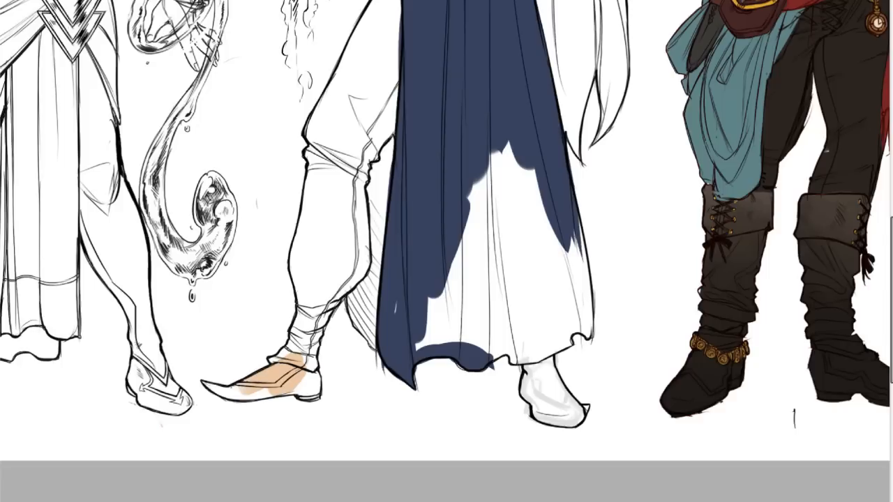
{"action": "mouse_move", "coordinate": [423, 307]}
{"action": "left_mouse_down"}
{"action": "mouse_move", "coordinate": [431, 329]}
{"action": "mouse_move", "coordinate": [456, 340]}
{"action": "mouse_move", "coordinate": [442, 341]}
{"action": "mouse_move", "coordinate": [523, 355]}
{"action": "mouse_move", "coordinate": [558, 342]}
{"action": "mouse_move", "coordinate": [528, 353]}
{"action": "mouse_move", "coordinate": [580, 328]}
{"action": "mouse_move", "coordinate": [567, 230]}
{"action": "left_mouse_up"}
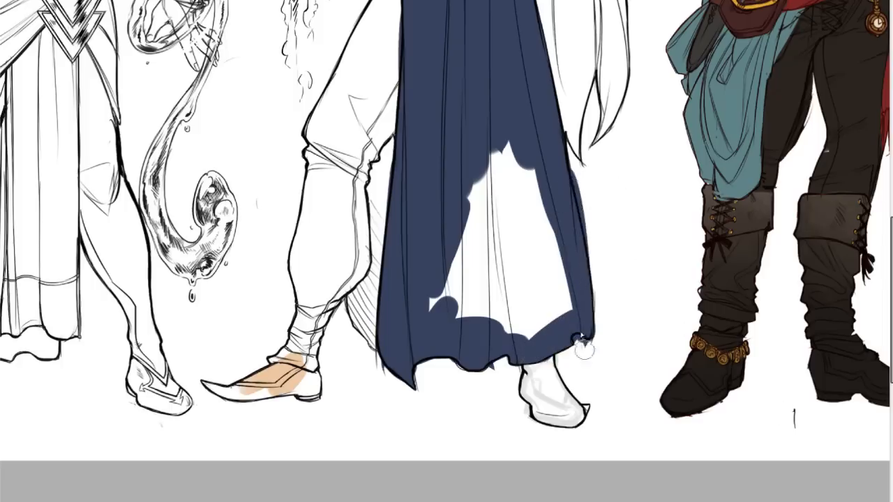
{"action": "mouse_move", "coordinate": [542, 206]}
{"action": "left_mouse_down"}
{"action": "mouse_move", "coordinate": [566, 273]}
{"action": "mouse_move", "coordinate": [525, 181]}
{"action": "mouse_move", "coordinate": [489, 182]}
{"action": "mouse_move", "coordinate": [435, 299]}
{"action": "mouse_move", "coordinate": [502, 167]}
{"action": "mouse_move", "coordinate": [465, 301]}
{"action": "mouse_move", "coordinate": [514, 341]}
{"action": "mouse_move", "coordinate": [544, 317]}
{"action": "left_mouse_up"}
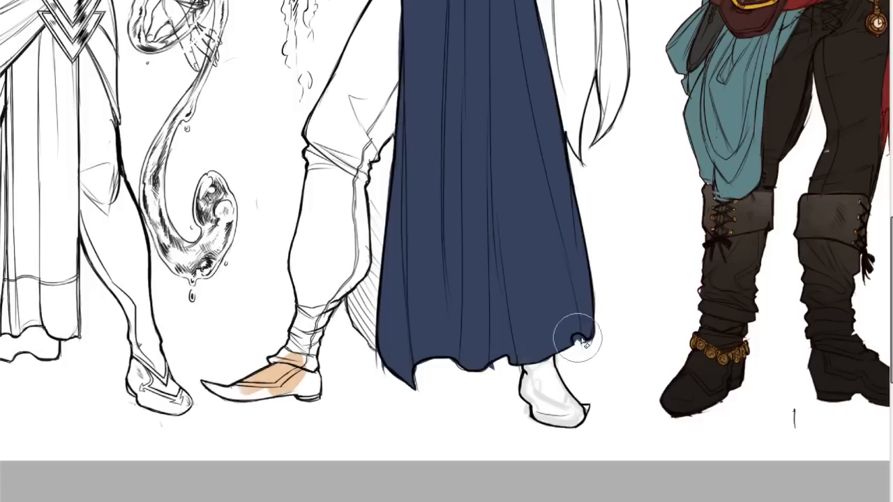
Clean up the navy along the skirt's wavy hem and its notched back corner.
{"action": "key", "text": "ctrl+z"}
{"action": "left_click_drag", "start_coordinate": [579, 338], "coordinate": [593, 342]}
{"action": "left_click_drag", "start_coordinate": [492, 370], "coordinate": [491, 374]}
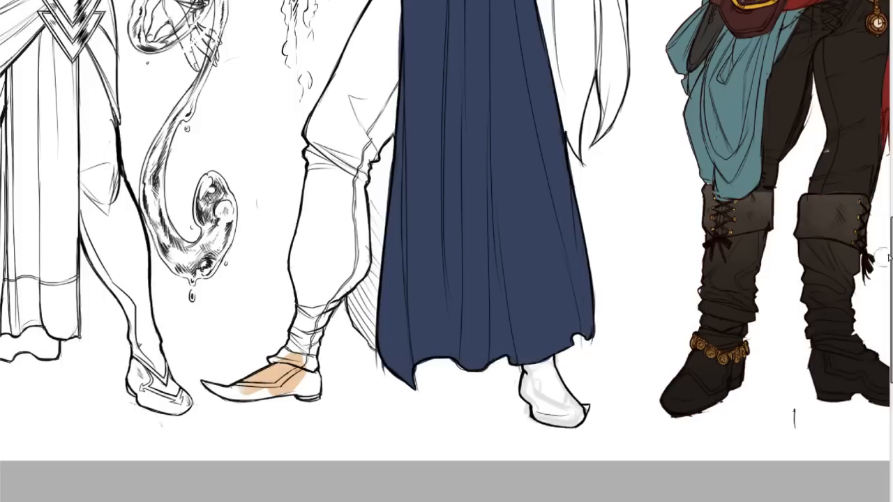
{"action": "scroll", "coordinate": [447, 251], "scroll_direction": "up", "scroll_amount": 5}
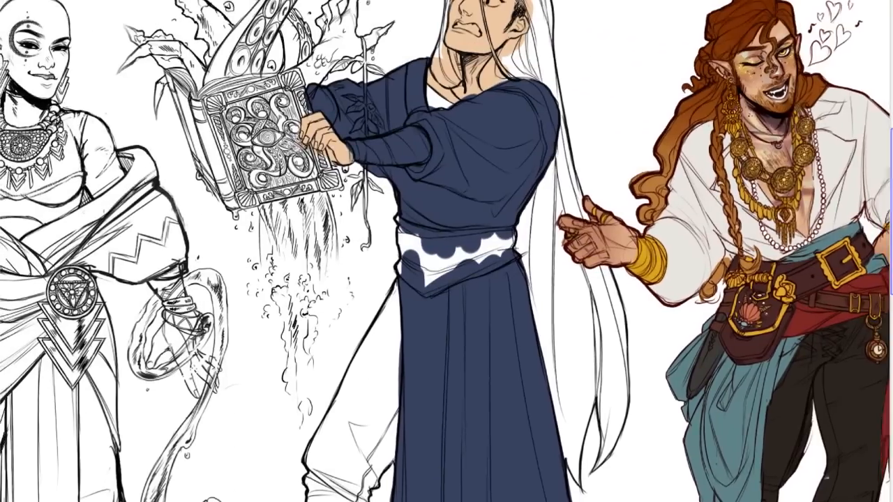
Fill the skirt's inner panel behind the bent leg with navy, and shift the whole garment to a brighter blue.
{"action": "scroll", "coordinate": [842, 299], "scroll_direction": "down", "scroll_amount": 4}
{"action": "mouse_move", "coordinate": [405, 220]}
{"action": "left_mouse_down"}
{"action": "mouse_move", "coordinate": [379, 268]}
{"action": "mouse_move", "coordinate": [387, 370]}
{"action": "mouse_move", "coordinate": [381, 335]}
{"action": "mouse_move", "coordinate": [381, 401]}
{"action": "mouse_move", "coordinate": [394, 370]}
{"action": "left_mouse_up"}
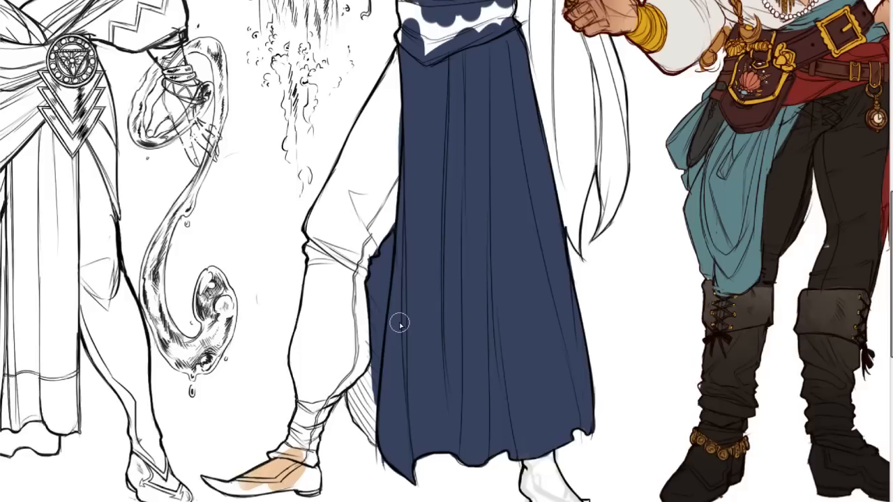
{"action": "mouse_move", "coordinate": [376, 373]}
{"action": "left_mouse_down"}
{"action": "mouse_move", "coordinate": [368, 396]}
{"action": "mouse_move", "coordinate": [362, 387]}
{"action": "mouse_move", "coordinate": [379, 417]}
{"action": "left_mouse_up"}
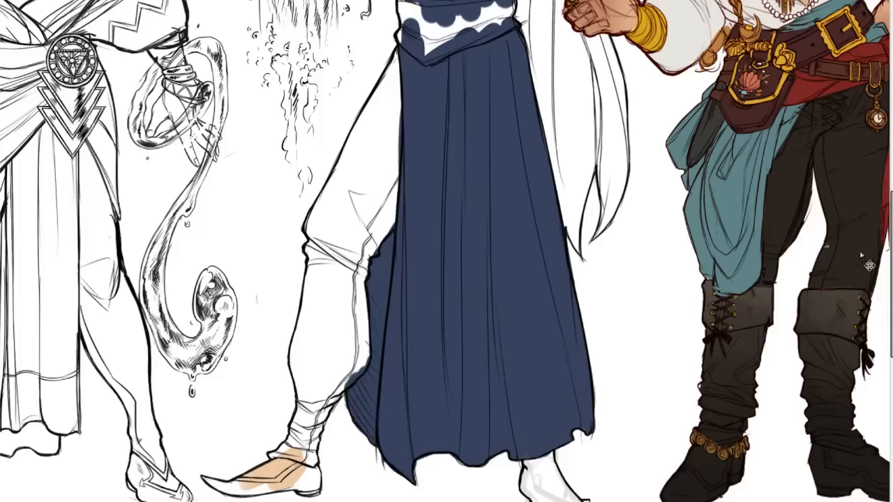
{"action": "scroll", "coordinate": [356, 168], "scroll_direction": "up", "scroll_amount": 5}
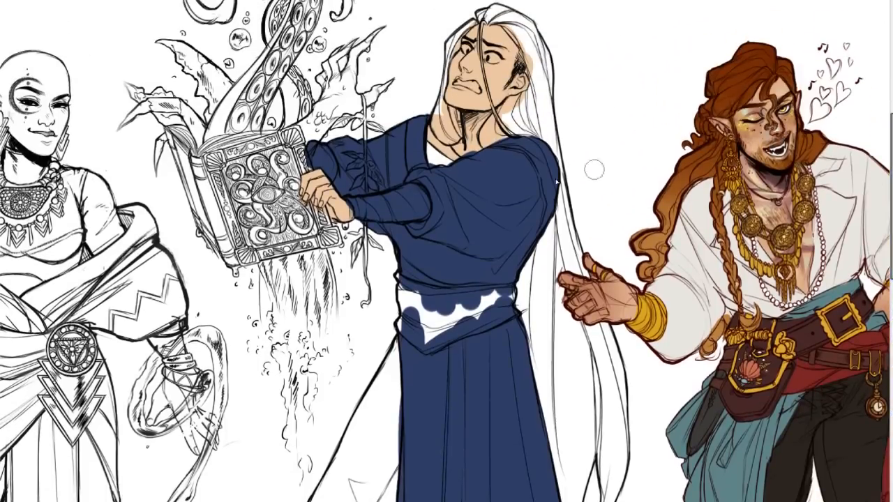
Examine the blue garment from hem to neckline, both zoomed out and close up on the sleeves.
{"action": "scroll", "coordinate": [876, 242], "scroll_direction": "down", "scroll_amount": 5}
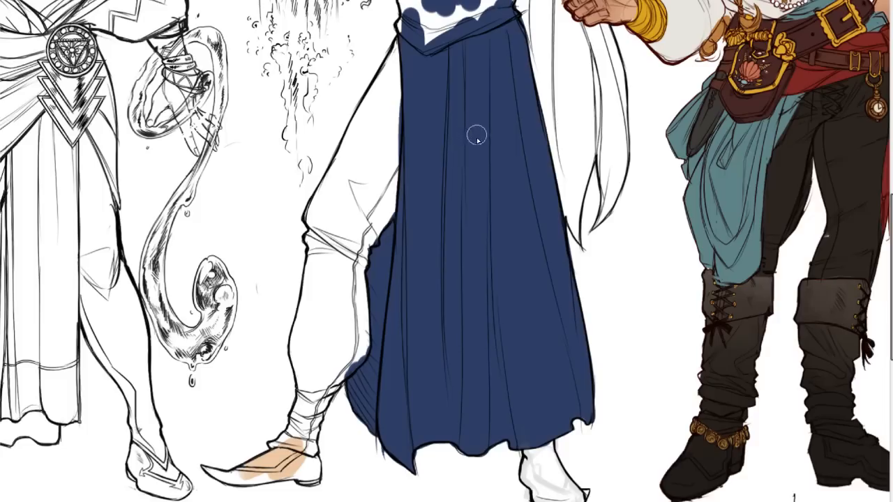
{"action": "scroll", "coordinate": [883, 283], "scroll_direction": "up", "scroll_amount": 2}
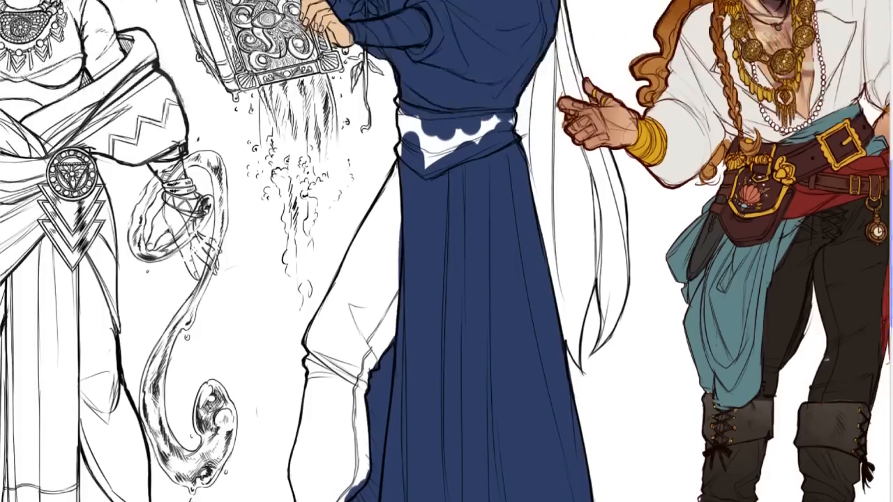
{"action": "scroll", "coordinate": [882, 283], "scroll_direction": "up", "scroll_amount": 2}
{"action": "scroll", "coordinate": [883, 282], "scroll_direction": "up", "scroll_amount": 1}
{"action": "scroll", "coordinate": [883, 283], "scroll_direction": "down", "scroll_amount": 5}
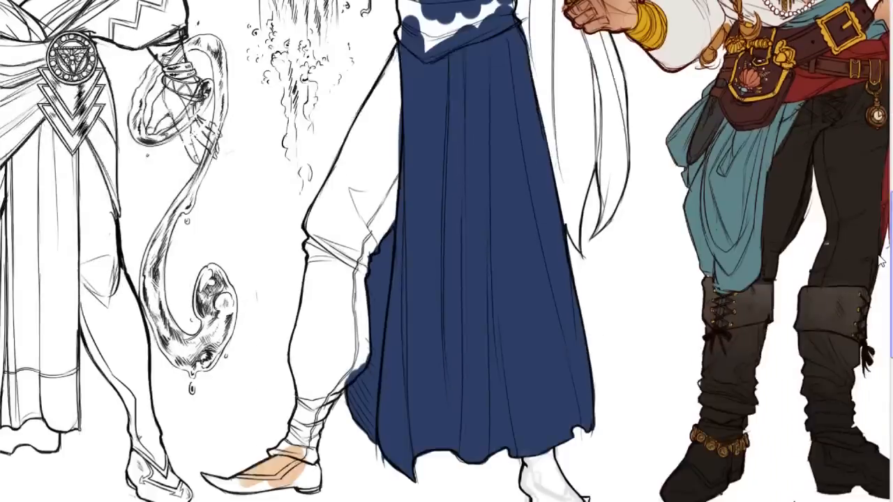
{"action": "scroll", "coordinate": [883, 282], "scroll_direction": "up", "scroll_amount": 3}
{"action": "scroll", "coordinate": [883, 283], "scroll_direction": "down", "scroll_amount": 2}
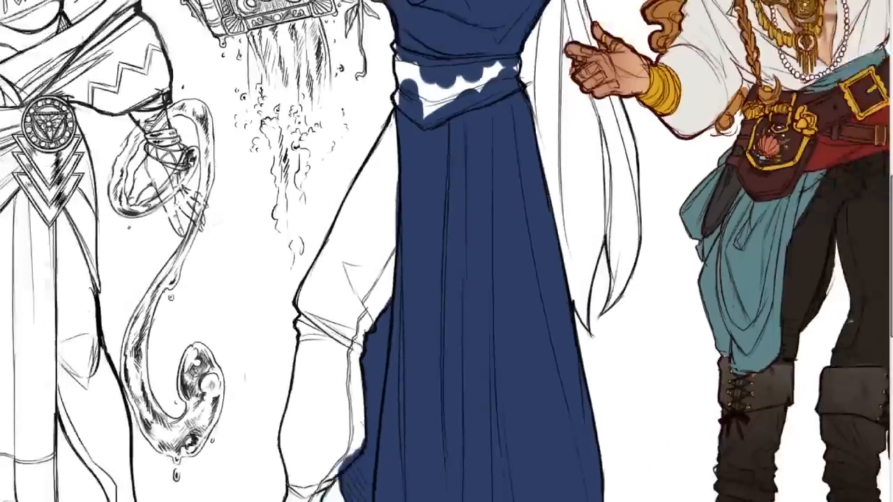
{"action": "scroll", "coordinate": [446, 227], "scroll_direction": "down", "scroll_amount": 4}
{"action": "scroll", "coordinate": [447, 237], "scroll_direction": "up", "scroll_amount": 4}
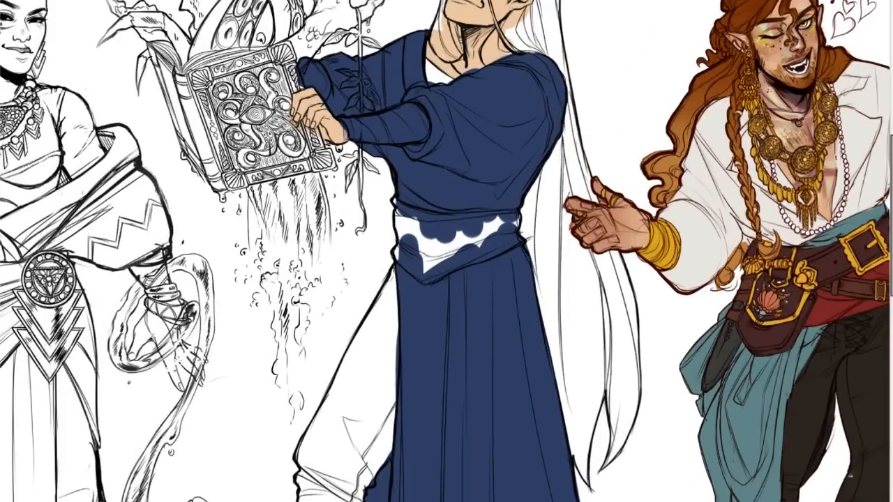
{"action": "scroll", "coordinate": [883, 216], "scroll_direction": "up", "scroll_amount": 2}
{"action": "left_click_drag", "start_coordinate": [891, 183], "coordinate": [891, 172]}
{"action": "scroll", "coordinate": [447, 234], "scroll_direction": "up", "scroll_amount": 4}
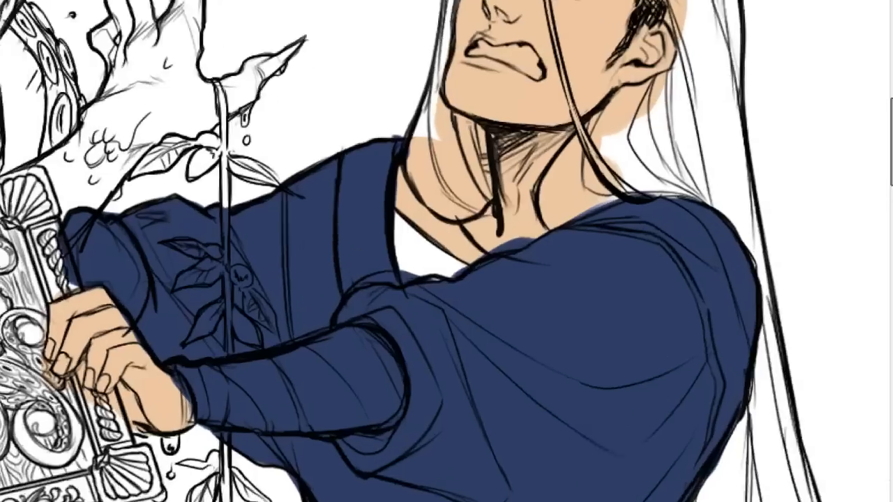
{"action": "scroll", "coordinate": [447, 234], "scroll_direction": "down", "scroll_amount": 2}
{"action": "scroll", "coordinate": [419, 209], "scroll_direction": "up", "scroll_amount": 1}
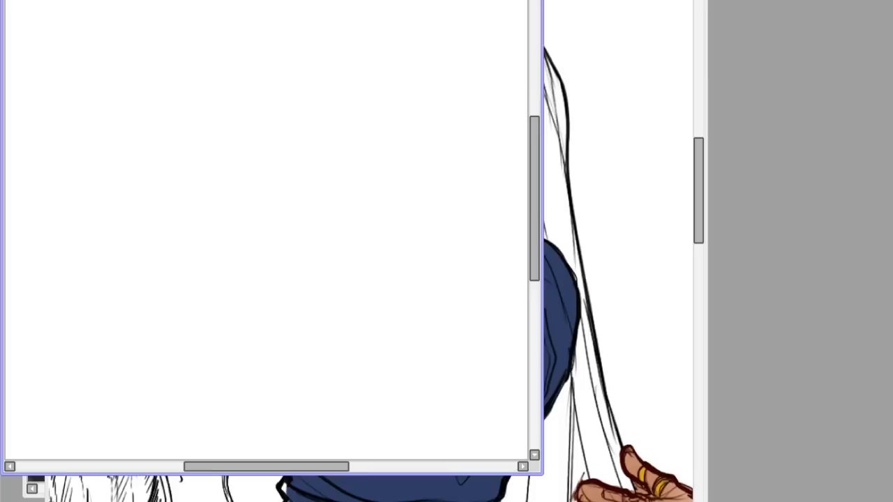
Rearrange the open document windows and fill the blank white canvas with a flat muted brown.
{"action": "left_click_drag", "start_coordinate": [272, 2], "coordinate": [577, 30]}
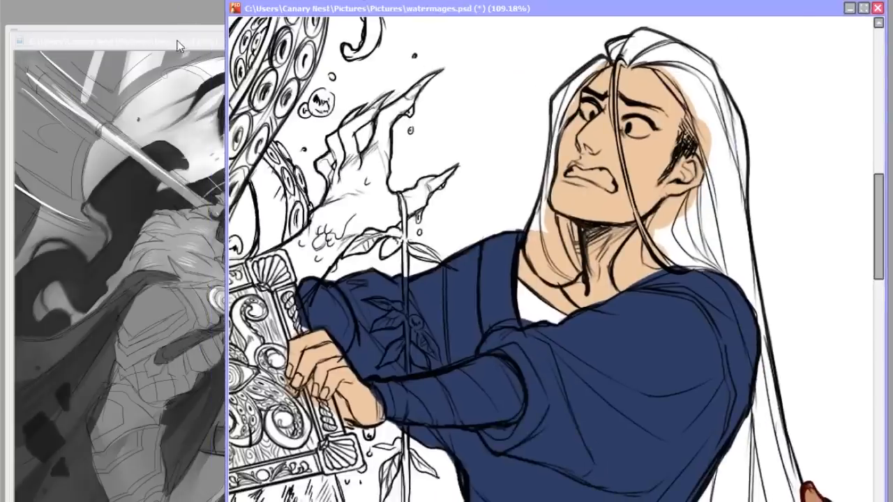
{"action": "left_click_drag", "start_coordinate": [204, 40], "coordinate": [198, 35]}
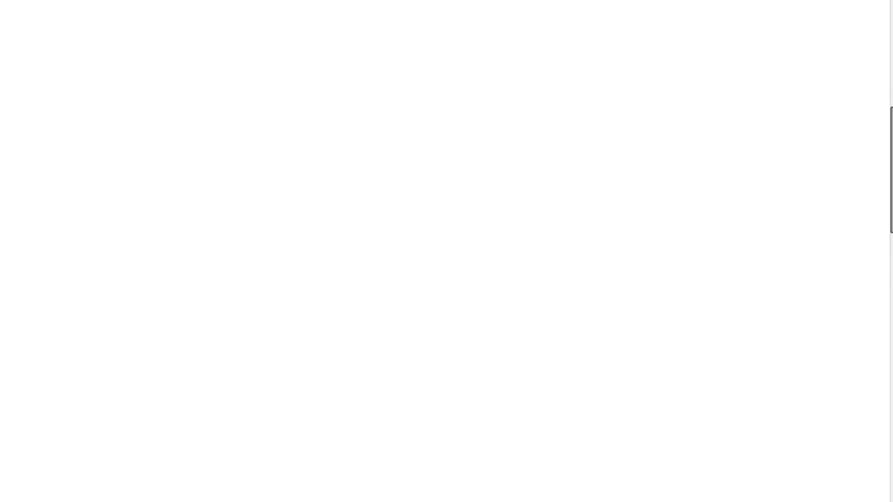
{"action": "mouse_move", "coordinate": [523, 25]}
{"action": "left_mouse_down"}
{"action": "mouse_move", "coordinate": [453, 145]}
{"action": "mouse_move", "coordinate": [442, 139]}
{"action": "left_mouse_up"}
{"action": "key", "text": "shift+BackSpace"}
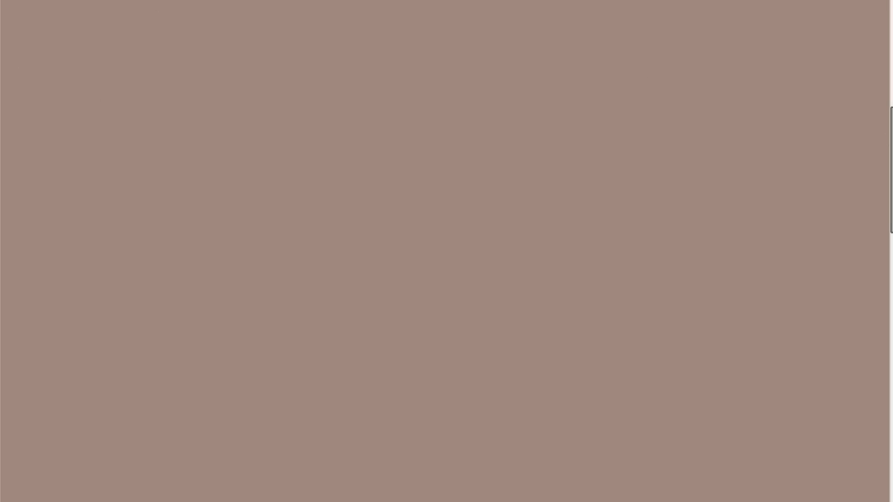
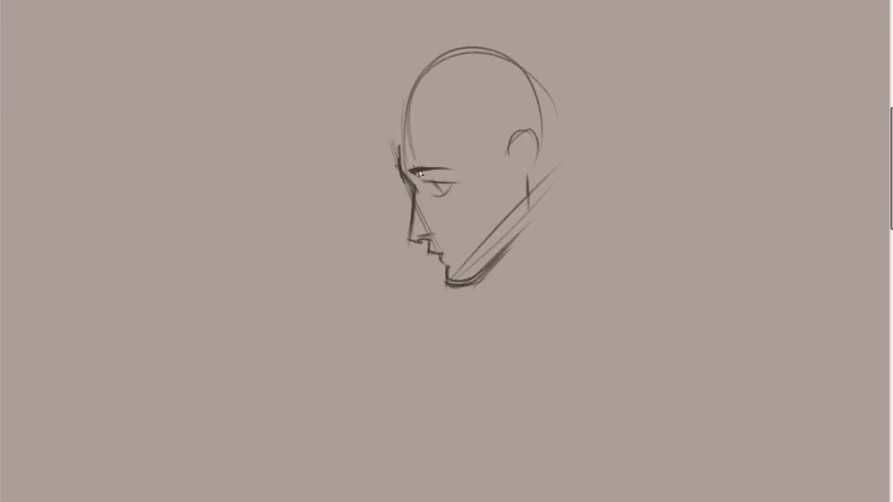
Darken the profile head's eyebrow and refine the upper lid and inner corner of its eye.
{"action": "left_click_drag", "start_coordinate": [407, 170], "coordinate": [416, 171]}
{"action": "left_click_drag", "start_coordinate": [410, 170], "coordinate": [452, 169]}
{"action": "left_click_drag", "start_coordinate": [422, 173], "coordinate": [435, 180]}
{"action": "mouse_move", "coordinate": [432, 181]}
{"action": "left_mouse_down"}
{"action": "mouse_move", "coordinate": [419, 188]}
{"action": "mouse_move", "coordinate": [452, 188]}
{"action": "mouse_move", "coordinate": [433, 181]}
{"action": "left_mouse_up"}
{"action": "mouse_move", "coordinate": [442, 185]}
{"action": "left_mouse_down"}
{"action": "mouse_move", "coordinate": [416, 189]}
{"action": "mouse_move", "coordinate": [406, 246]}
{"action": "mouse_move", "coordinate": [411, 232]}
{"action": "mouse_move", "coordinate": [408, 241]}
{"action": "mouse_move", "coordinate": [432, 247]}
{"action": "mouse_move", "coordinate": [430, 240]}
{"action": "mouse_move", "coordinate": [427, 254]}
{"action": "mouse_move", "coordinate": [442, 253]}
{"action": "mouse_move", "coordinate": [452, 280]}
{"action": "left_mouse_up"}
{"action": "key", "text": "ctrl+z"}
{"action": "key", "text": "ctrl+z"}
{"action": "key", "text": "ctrl+z"}
Sketch angular forehead, crown and back-of-head lines over the round skull, and draw the nape curving down from it.
{"action": "left_click_drag", "start_coordinate": [401, 146], "coordinate": [404, 172]}
{"action": "left_click_drag", "start_coordinate": [396, 99], "coordinate": [399, 143]}
{"action": "left_click_drag", "start_coordinate": [407, 91], "coordinate": [466, 56]}
{"action": "mouse_move", "coordinate": [388, 133]}
{"action": "left_mouse_down"}
{"action": "mouse_move", "coordinate": [504, 53]}
{"action": "mouse_move", "coordinate": [434, 105]}
{"action": "mouse_move", "coordinate": [484, 64]}
{"action": "mouse_move", "coordinate": [561, 79]}
{"action": "mouse_move", "coordinate": [519, 72]}
{"action": "mouse_move", "coordinate": [558, 110]}
{"action": "left_mouse_up"}
{"action": "mouse_move", "coordinate": [529, 69]}
{"action": "left_mouse_down"}
{"action": "mouse_move", "coordinate": [566, 117]}
{"action": "mouse_move", "coordinate": [543, 155]}
{"action": "left_mouse_up"}
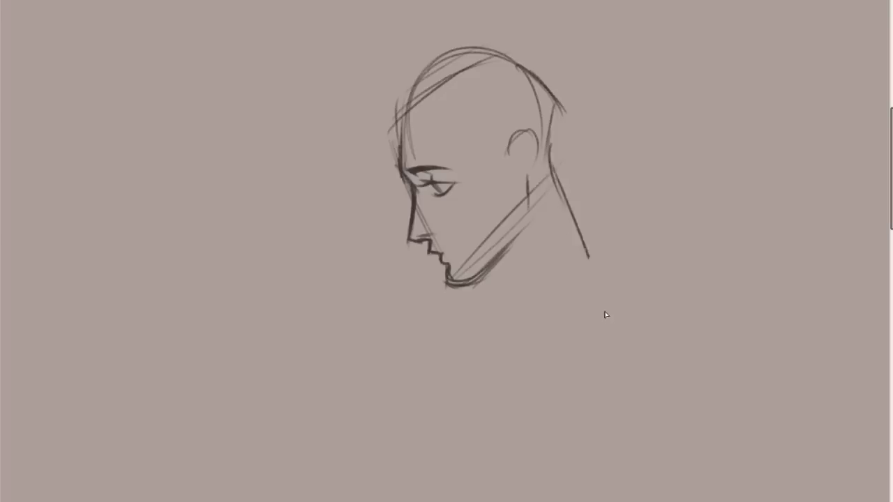
{"action": "left_click_drag", "start_coordinate": [546, 141], "coordinate": [588, 252]}
{"action": "left_click_drag", "start_coordinate": [601, 309], "coordinate": [588, 253]}
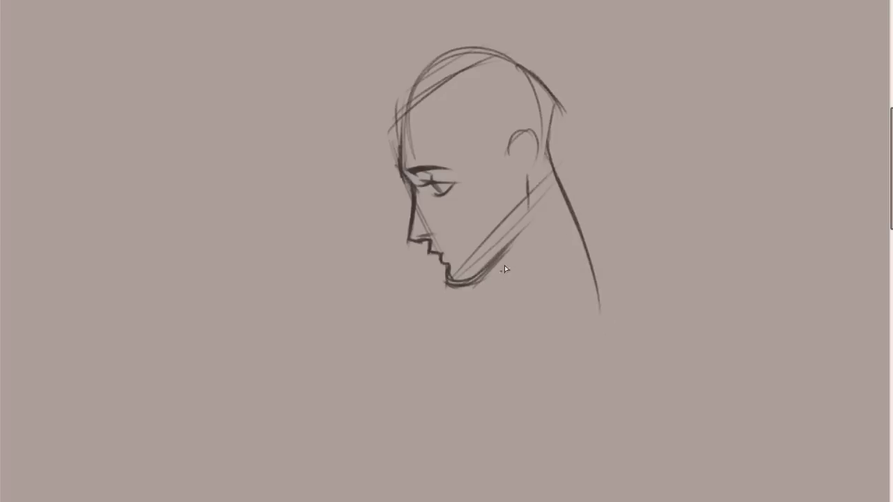
Strengthen the profile's chin and jaw line, and redraw the ear with its lobe above the jaw corner.
{"action": "mouse_move", "coordinate": [450, 277]}
{"action": "left_mouse_down"}
{"action": "mouse_move", "coordinate": [471, 284]}
{"action": "mouse_move", "coordinate": [507, 218]}
{"action": "mouse_move", "coordinate": [449, 268]}
{"action": "mouse_move", "coordinate": [462, 281]}
{"action": "mouse_move", "coordinate": [500, 240]}
{"action": "left_mouse_up"}
{"action": "key", "text": "ctrl+z"}
{"action": "left_click_drag", "start_coordinate": [445, 268], "coordinate": [465, 281]}
{"action": "left_click_drag", "start_coordinate": [477, 275], "coordinate": [522, 226]}
{"action": "left_click_drag", "start_coordinate": [527, 170], "coordinate": [529, 215]}
{"action": "key", "text": "ctrl+z"}
{"action": "mouse_move", "coordinate": [505, 151]}
{"action": "left_mouse_down"}
{"action": "mouse_move", "coordinate": [534, 174]}
{"action": "mouse_move", "coordinate": [535, 162]}
{"action": "left_mouse_up"}
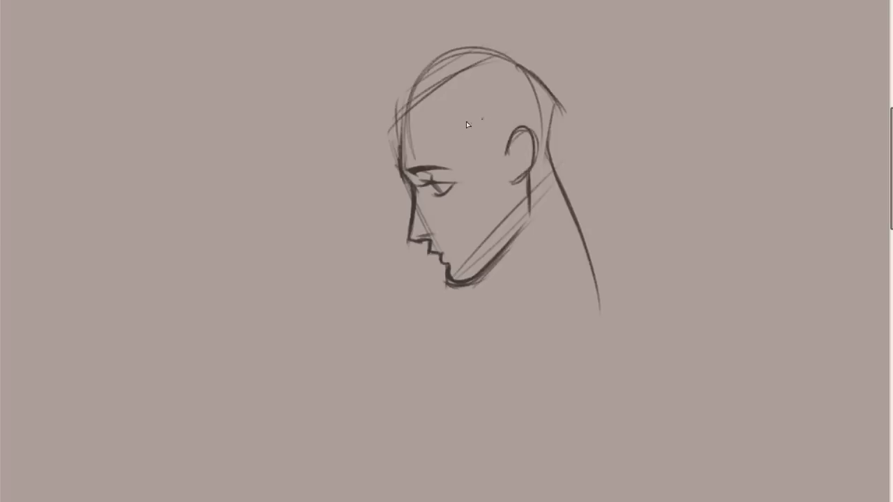
Reinforce the profile's straight forehead and sloping crown with darker lines, and thicken the rear jaw edge below the ear.
{"action": "left_click_drag", "start_coordinate": [399, 158], "coordinate": [408, 87]}
{"action": "key", "text": "ctrl+z"}
{"action": "mouse_move", "coordinate": [388, 133]}
{"action": "left_mouse_down"}
{"action": "mouse_move", "coordinate": [449, 54]}
{"action": "mouse_move", "coordinate": [521, 49]}
{"action": "left_mouse_up"}
{"action": "key", "text": "ctrl+z"}
{"action": "mouse_move", "coordinate": [417, 104]}
{"action": "left_mouse_down"}
{"action": "mouse_move", "coordinate": [523, 67]}
{"action": "mouse_move", "coordinate": [515, 62]}
{"action": "mouse_move", "coordinate": [547, 99]}
{"action": "mouse_move", "coordinate": [546, 92]}
{"action": "mouse_move", "coordinate": [559, 123]}
{"action": "left_mouse_up"}
{"action": "left_click_drag", "start_coordinate": [524, 179], "coordinate": [530, 221]}
Draw the front of the neck below the jaw and rough in the open collar's point and neckline.
{"action": "left_click_drag", "start_coordinate": [498, 262], "coordinate": [525, 306]}
{"action": "key", "text": "ctrl+z"}
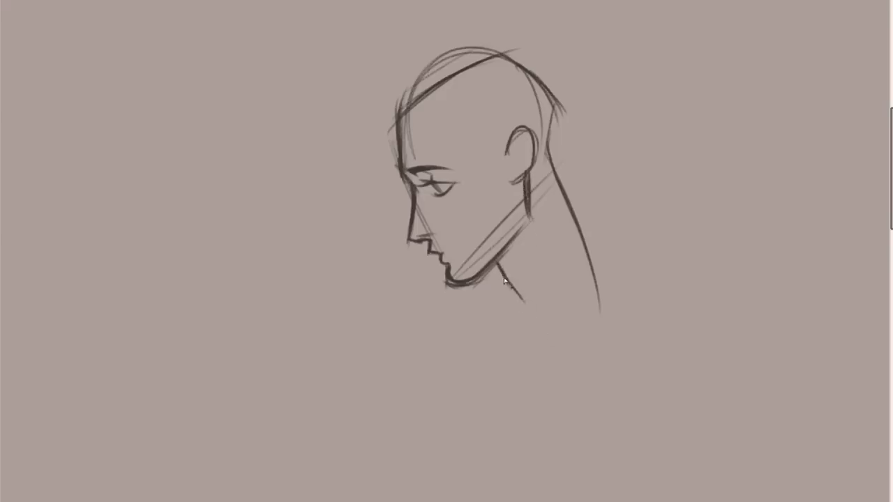
{"action": "left_click_drag", "start_coordinate": [548, 307], "coordinate": [589, 263]}
{"action": "key", "text": "ctrl+z"}
{"action": "left_click_drag", "start_coordinate": [521, 293], "coordinate": [502, 360]}
{"action": "left_click_drag", "start_coordinate": [512, 343], "coordinate": [603, 245]}
{"action": "left_click_drag", "start_coordinate": [555, 152], "coordinate": [597, 249]}
{"action": "key", "text": "ctrl+z"}
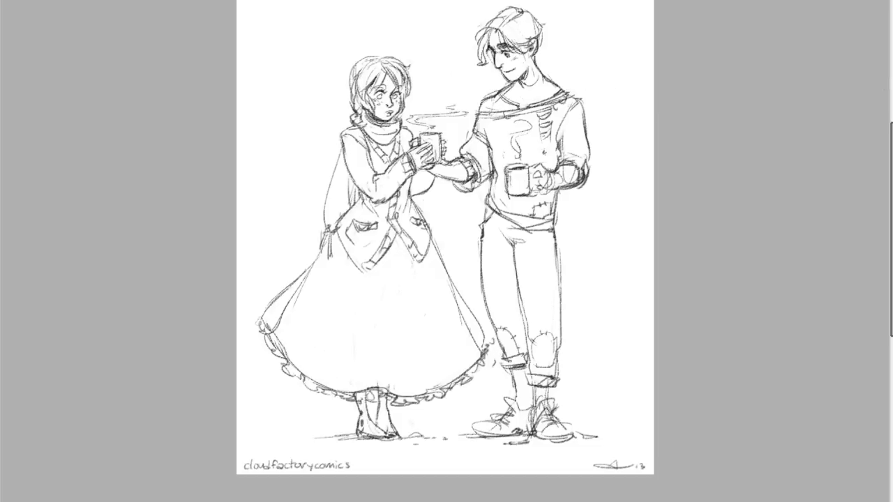
Sketch long windswept hair locks sweeping forward from the profile's forehead, with loose strands falling near the eye.
{"action": "scroll", "coordinate": [445, 229], "scroll_direction": "up", "scroll_amount": 6}
{"action": "scroll", "coordinate": [446, 229], "scroll_direction": "down", "scroll_amount": 5}
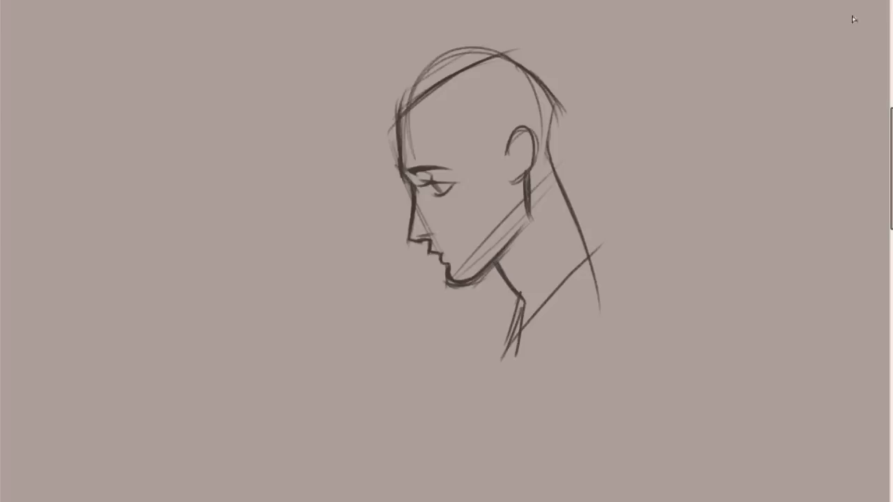
{"action": "left_click_drag", "start_coordinate": [399, 102], "coordinate": [347, 191]}
{"action": "key", "text": "ctrl+z"}
{"action": "mouse_move", "coordinate": [423, 91]}
{"action": "left_mouse_down"}
{"action": "mouse_move", "coordinate": [298, 122]}
{"action": "mouse_move", "coordinate": [412, 99]}
{"action": "mouse_move", "coordinate": [331, 178]}
{"action": "left_mouse_up"}
{"action": "mouse_move", "coordinate": [384, 113]}
{"action": "left_mouse_down"}
{"action": "mouse_move", "coordinate": [338, 172]}
{"action": "mouse_move", "coordinate": [339, 187]}
{"action": "left_mouse_up"}
{"action": "left_click_drag", "start_coordinate": [400, 143], "coordinate": [331, 198]}
{"action": "mouse_move", "coordinate": [425, 121]}
{"action": "left_mouse_down"}
{"action": "mouse_move", "coordinate": [372, 169]}
{"action": "mouse_move", "coordinate": [315, 202]}
{"action": "left_mouse_up"}
{"action": "left_click_drag", "start_coordinate": [398, 143], "coordinate": [374, 189]}
{"action": "mouse_move", "coordinate": [396, 152]}
{"action": "left_mouse_down"}
{"action": "mouse_move", "coordinate": [362, 191]}
{"action": "mouse_move", "coordinate": [399, 172]}
{"action": "mouse_move", "coordinate": [409, 211]}
{"action": "left_mouse_up"}
{"action": "left_click_drag", "start_coordinate": [414, 130], "coordinate": [437, 225]}
Draw a tapered sideburn of short strands in front of the profile's ear.
{"action": "left_click_drag", "start_coordinate": [499, 113], "coordinate": [481, 200]}
{"action": "key", "text": "ctrl+z"}
{"action": "left_click_drag", "start_coordinate": [498, 132], "coordinate": [494, 175]}
{"action": "left_click_drag", "start_coordinate": [508, 137], "coordinate": [483, 198]}
{"action": "left_click_drag", "start_coordinate": [507, 157], "coordinate": [492, 196]}
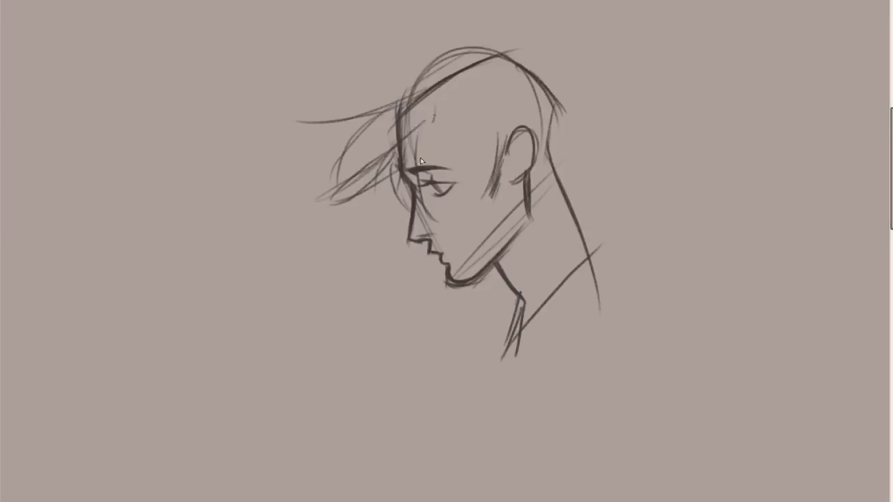
Firm up the fringe locks, add an upturned tuft above them, and outline the hair over the crown.
{"action": "mouse_move", "coordinate": [438, 110]}
{"action": "left_mouse_down"}
{"action": "mouse_move", "coordinate": [414, 180]}
{"action": "mouse_move", "coordinate": [445, 110]}
{"action": "mouse_move", "coordinate": [414, 195]}
{"action": "mouse_move", "coordinate": [392, 163]}
{"action": "mouse_move", "coordinate": [385, 203]}
{"action": "left_mouse_up"}
{"action": "left_click_drag", "start_coordinate": [378, 187], "coordinate": [413, 213]}
{"action": "mouse_move", "coordinate": [337, 201]}
{"action": "left_mouse_down"}
{"action": "mouse_move", "coordinate": [398, 161]}
{"action": "mouse_move", "coordinate": [333, 200]}
{"action": "mouse_move", "coordinate": [388, 161]}
{"action": "mouse_move", "coordinate": [338, 188]}
{"action": "mouse_move", "coordinate": [374, 116]}
{"action": "left_mouse_up"}
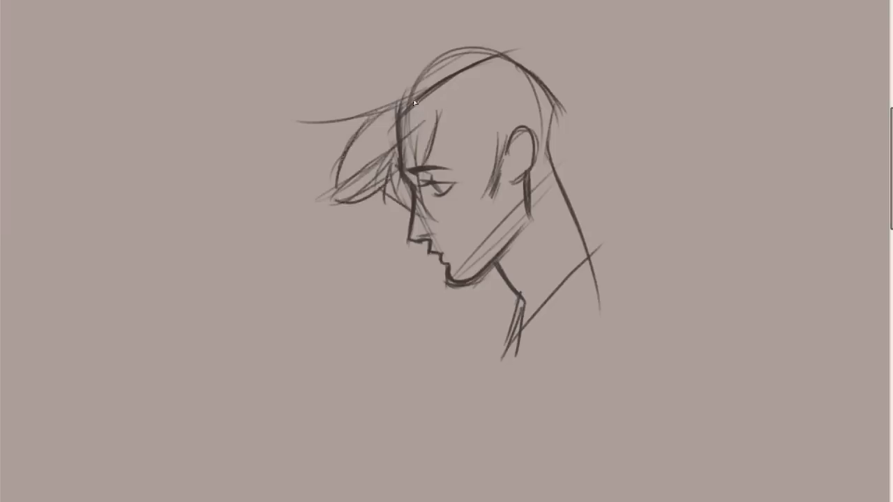
{"action": "left_click_drag", "start_coordinate": [434, 84], "coordinate": [348, 67]}
{"action": "mouse_move", "coordinate": [349, 72]}
{"action": "left_mouse_down"}
{"action": "mouse_move", "coordinate": [383, 96]}
{"action": "mouse_move", "coordinate": [416, 96]}
{"action": "mouse_move", "coordinate": [365, 89]}
{"action": "mouse_move", "coordinate": [348, 67]}
{"action": "left_mouse_up"}
{"action": "key", "text": "ctrl+z"}
{"action": "mouse_move", "coordinate": [418, 83]}
{"action": "left_mouse_down"}
{"action": "mouse_move", "coordinate": [462, 58]}
{"action": "mouse_move", "coordinate": [534, 49]}
{"action": "left_mouse_up"}
Sketch hair strands from the temple to the sideburn, and flicked locks down the back of the head and nape.
{"action": "mouse_move", "coordinate": [437, 125]}
{"action": "left_mouse_down"}
{"action": "mouse_move", "coordinate": [475, 175]}
{"action": "mouse_move", "coordinate": [492, 176]}
{"action": "left_mouse_up"}
{"action": "left_click_drag", "start_coordinate": [544, 85], "coordinate": [551, 171]}
{"action": "mouse_move", "coordinate": [549, 119]}
{"action": "left_mouse_down"}
{"action": "mouse_move", "coordinate": [553, 180]}
{"action": "mouse_move", "coordinate": [569, 205]}
{"action": "left_mouse_up"}
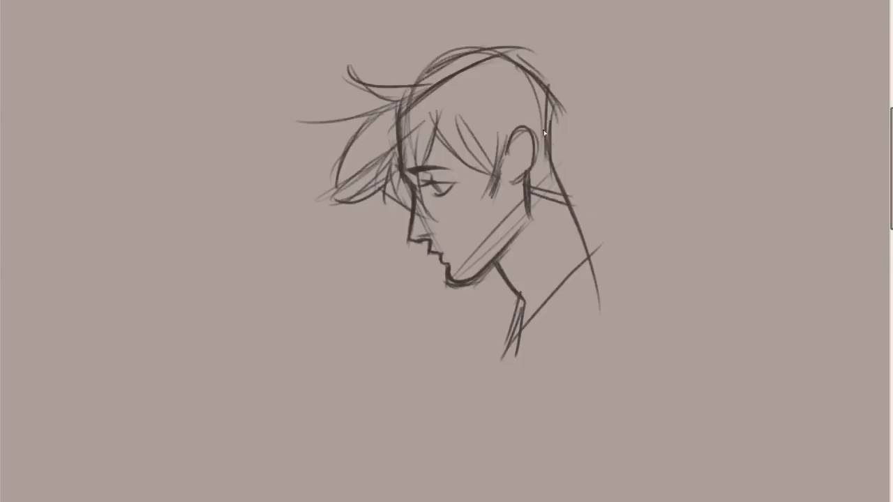
{"action": "left_click_drag", "start_coordinate": [551, 120], "coordinate": [572, 205]}
{"action": "left_click_drag", "start_coordinate": [533, 164], "coordinate": [570, 182]}
{"action": "mouse_move", "coordinate": [550, 93]}
{"action": "left_mouse_down"}
{"action": "mouse_move", "coordinate": [577, 155]}
{"action": "mouse_move", "coordinate": [589, 152]}
{"action": "left_mouse_up"}
{"action": "left_click_drag", "start_coordinate": [541, 123], "coordinate": [556, 173]}
Draw the shirt collar with a pointed front, parallel bands across the shoulder, and a back edge behind the neck.
{"action": "left_click_drag", "start_coordinate": [493, 268], "coordinate": [520, 335]}
{"action": "left_click_drag", "start_coordinate": [523, 305], "coordinate": [506, 361]}
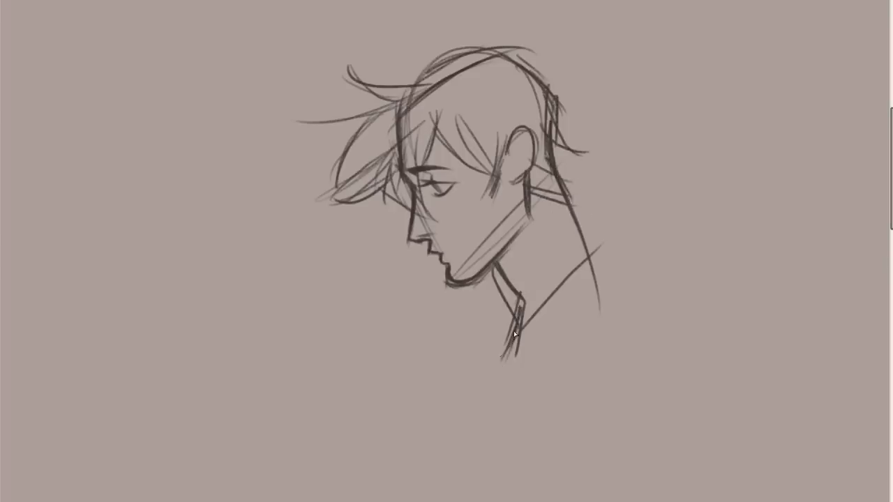
{"action": "key", "text": "ctrl+z"}
{"action": "key", "text": "ctrl+z"}
{"action": "left_click_drag", "start_coordinate": [524, 300], "coordinate": [494, 381]}
{"action": "left_click_drag", "start_coordinate": [496, 377], "coordinate": [591, 296]}
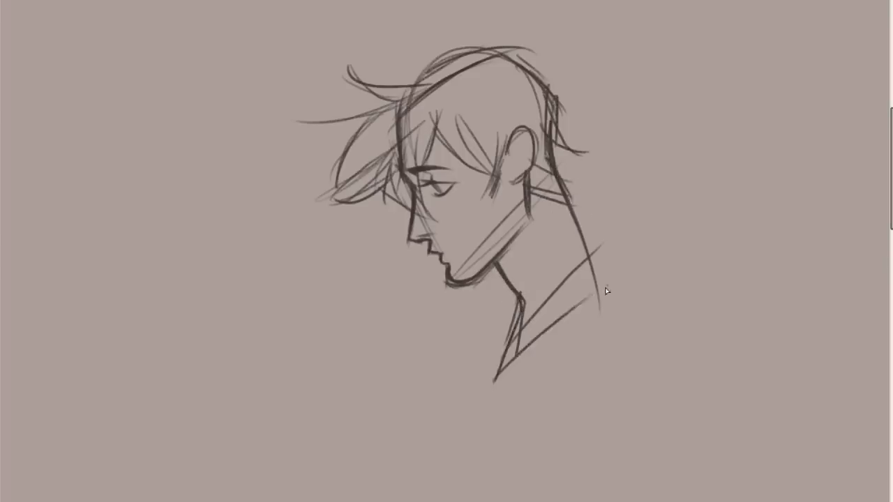
{"action": "left_click_drag", "start_coordinate": [505, 360], "coordinate": [616, 259]}
{"action": "left_click_drag", "start_coordinate": [580, 217], "coordinate": [634, 310]}
{"action": "left_click_drag", "start_coordinate": [620, 280], "coordinate": [494, 408]}
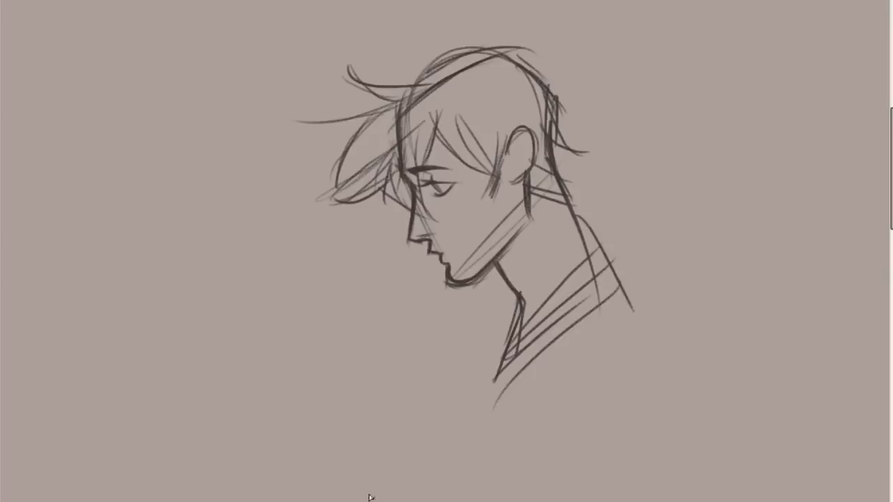
Start a second, three-quarter head beside the profile with a rounded skull and cheek outline, both eyes and eyebrows.
{"action": "mouse_move", "coordinate": [235, 219]}
{"action": "left_mouse_down"}
{"action": "mouse_move", "coordinate": [168, 325]}
{"action": "mouse_move", "coordinate": [269, 235]}
{"action": "left_mouse_up"}
{"action": "mouse_move", "coordinate": [164, 322]}
{"action": "left_mouse_down"}
{"action": "mouse_move", "coordinate": [307, 286]}
{"action": "mouse_move", "coordinate": [285, 433]}
{"action": "left_mouse_up"}
{"action": "mouse_move", "coordinate": [213, 354]}
{"action": "left_mouse_down"}
{"action": "mouse_move", "coordinate": [247, 350]}
{"action": "mouse_move", "coordinate": [239, 352]}
{"action": "left_mouse_up"}
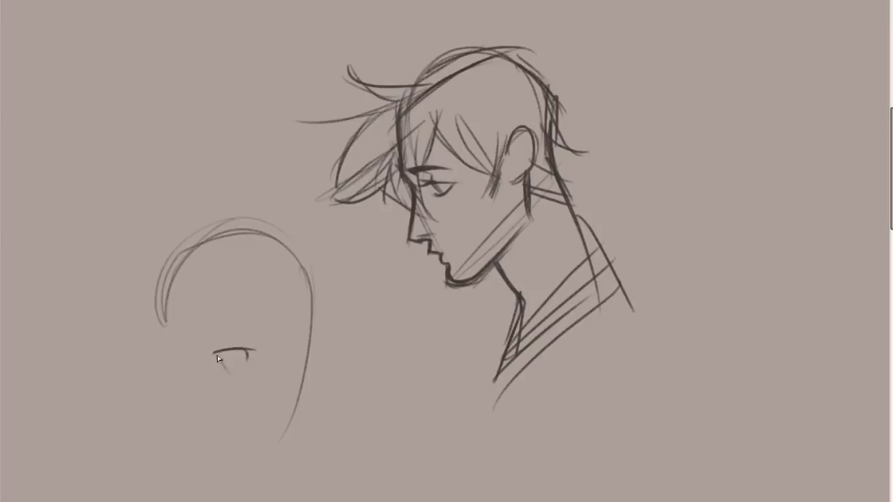
{"action": "left_click_drag", "start_coordinate": [235, 360], "coordinate": [226, 369]}
{"action": "mouse_move", "coordinate": [313, 341]}
{"action": "left_mouse_down"}
{"action": "mouse_move", "coordinate": [288, 352]}
{"action": "mouse_move", "coordinate": [303, 346]}
{"action": "mouse_move", "coordinate": [312, 356]}
{"action": "left_mouse_up"}
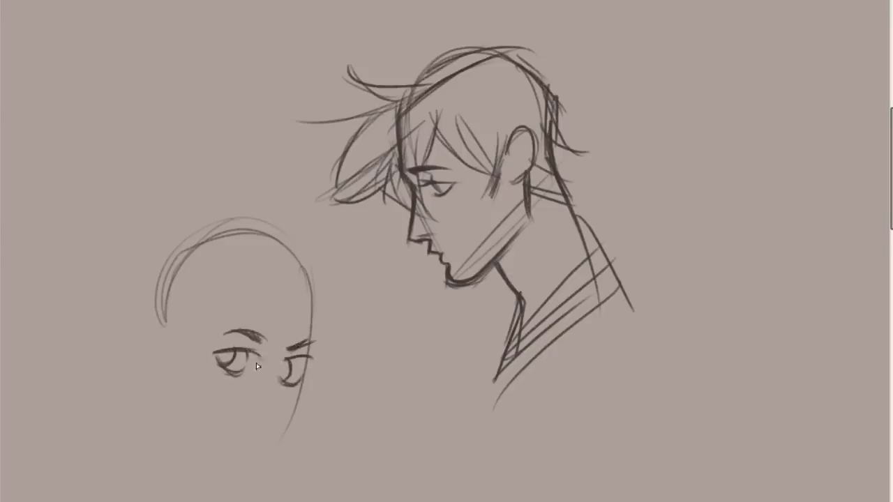
Define the second head's eyelids, brows and pupils, and mark its nose and a short mouth line.
{"action": "left_click_drag", "start_coordinate": [215, 352], "coordinate": [312, 372]}
{"action": "mouse_move", "coordinate": [280, 360]}
{"action": "left_mouse_down"}
{"action": "mouse_move", "coordinate": [303, 359]}
{"action": "mouse_move", "coordinate": [282, 372]}
{"action": "mouse_move", "coordinate": [224, 358]}
{"action": "left_mouse_up"}
{"action": "left_click_drag", "start_coordinate": [299, 347], "coordinate": [314, 345]}
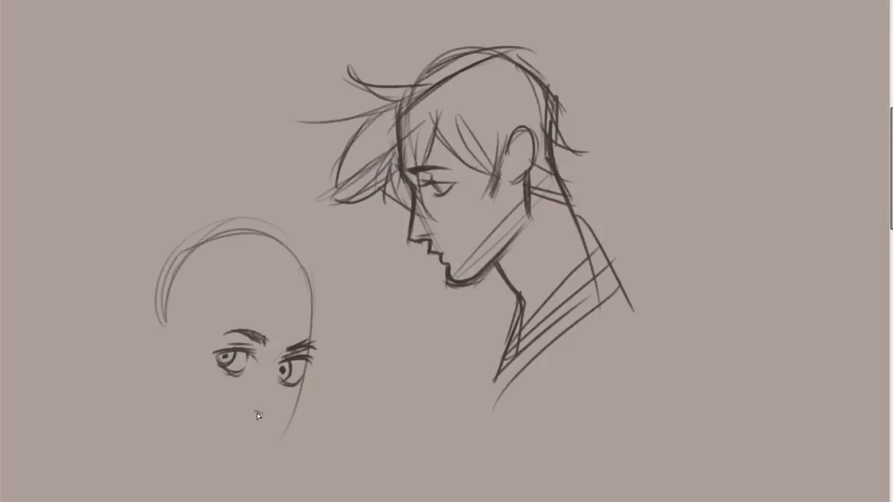
{"action": "left_click_drag", "start_coordinate": [242, 437], "coordinate": [264, 438]}
{"action": "left_click_drag", "start_coordinate": [226, 361], "coordinate": [225, 364]}
{"action": "mouse_move", "coordinate": [282, 368]}
{"action": "left_mouse_down"}
{"action": "mouse_move", "coordinate": [289, 378]}
{"action": "mouse_move", "coordinate": [281, 375]}
{"action": "left_mouse_up"}
Fill the second head's irises solid dark, and thicken the lash and lower lid lines around both eyes.
{"action": "scroll", "coordinate": [867, 119], "scroll_direction": "down", "scroll_amount": 5}
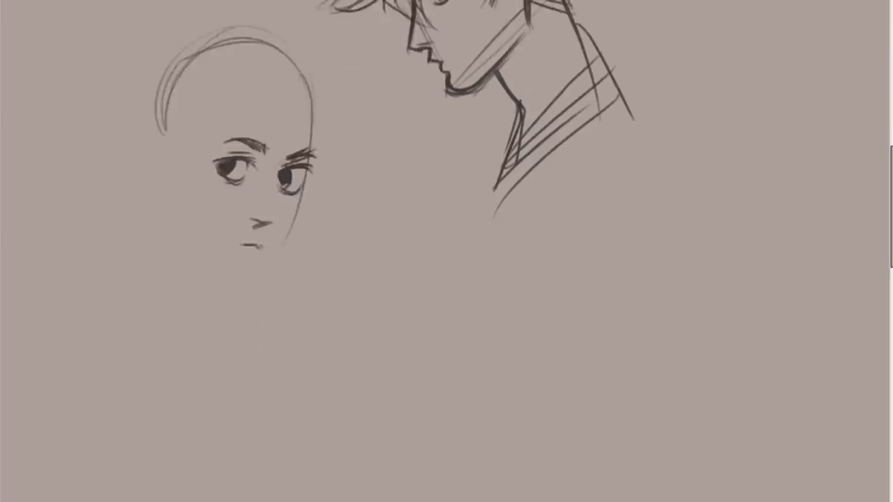
{"action": "scroll", "coordinate": [446, 251], "scroll_direction": "left", "scroll_amount": 5}
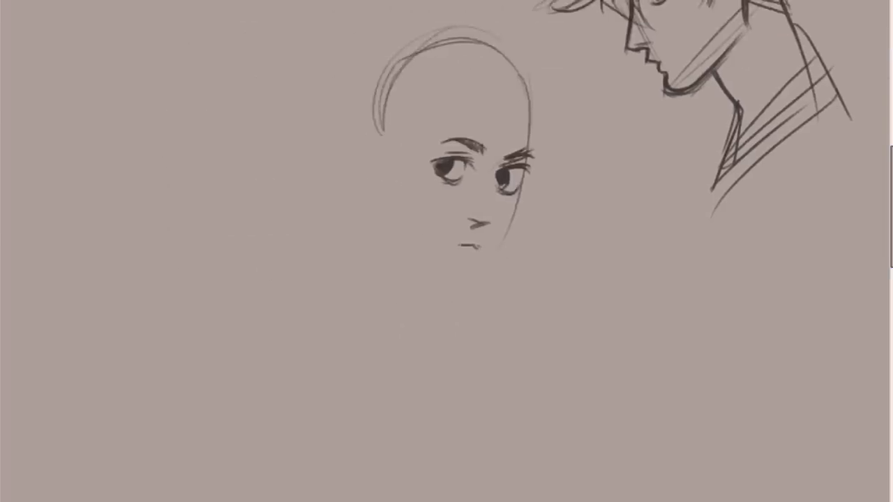
{"action": "scroll", "coordinate": [446, 251], "scroll_direction": "up", "scroll_amount": 8}
{"action": "left_click_drag", "start_coordinate": [892, 194], "coordinate": [891, 182]}
{"action": "scroll", "coordinate": [440, 283], "scroll_direction": "down", "scroll_amount": 4}
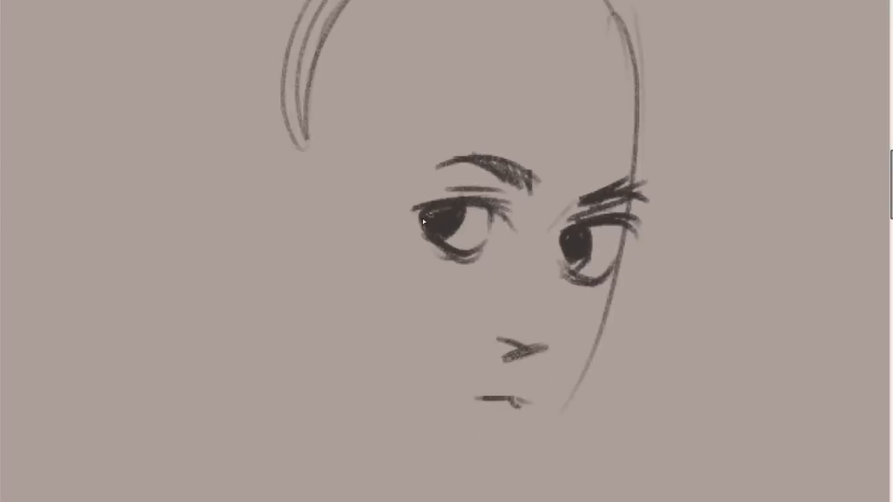
{"action": "left_click_drag", "start_coordinate": [549, 232], "coordinate": [577, 222]}
{"action": "key", "text": "ctrl+z"}
{"action": "left_click_drag", "start_coordinate": [559, 259], "coordinate": [578, 262]}
{"action": "mouse_move", "coordinate": [563, 234]}
{"action": "left_mouse_down"}
{"action": "mouse_move", "coordinate": [610, 247]}
{"action": "mouse_move", "coordinate": [557, 254]}
{"action": "mouse_move", "coordinate": [592, 281]}
{"action": "mouse_move", "coordinate": [570, 267]}
{"action": "left_mouse_up"}
{"action": "left_click_drag", "start_coordinate": [591, 236], "coordinate": [591, 256]}
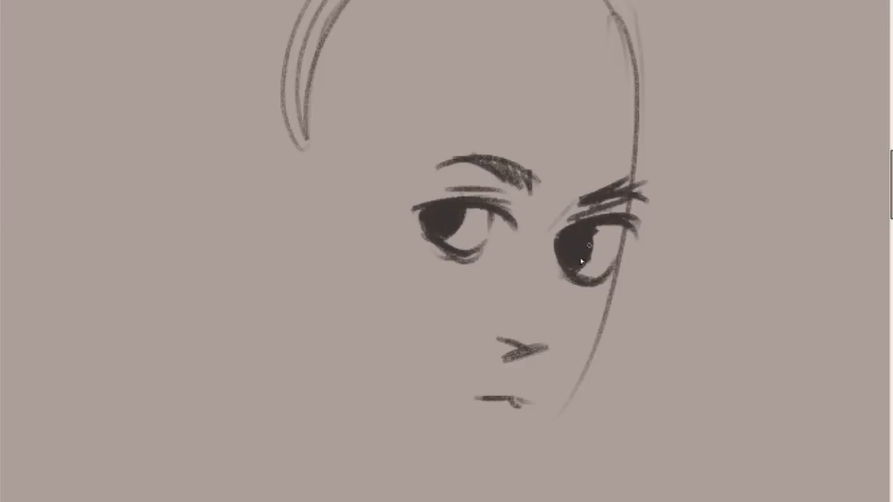
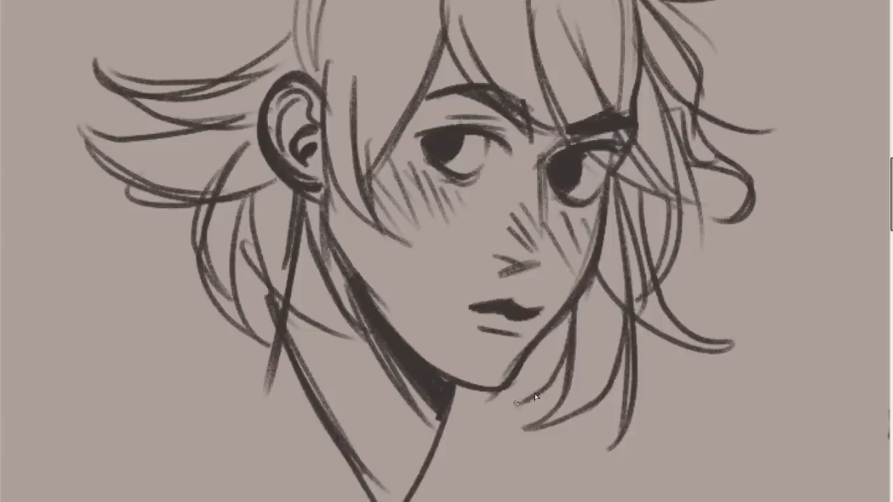
Extend the second head's loose strand beside the far cheek and outline the crown over the far side.
{"action": "mouse_move", "coordinate": [630, 184]}
{"action": "left_mouse_down"}
{"action": "mouse_move", "coordinate": [721, 292]}
{"action": "mouse_move", "coordinate": [690, 288]}
{"action": "left_mouse_up"}
{"action": "left_click_drag", "start_coordinate": [891, 161], "coordinate": [891, 132]}
{"action": "left_click_drag", "start_coordinate": [391, 159], "coordinate": [583, 127]}
{"action": "key", "text": "ctrl+z"}
{"action": "mouse_move", "coordinate": [528, 102]}
{"action": "left_mouse_down"}
{"action": "mouse_move", "coordinate": [691, 252]}
{"action": "mouse_move", "coordinate": [777, 299]}
{"action": "mouse_move", "coordinate": [683, 293]}
{"action": "left_mouse_up"}
Outline the near side of the second head's hair from the crown tuft down to the ear.
{"action": "left_click_drag", "start_coordinate": [382, 146], "coordinate": [285, 247]}
{"action": "left_click_drag", "start_coordinate": [373, 194], "coordinate": [243, 267]}
{"action": "key", "text": "ctrl+z"}
{"action": "mouse_move", "coordinate": [231, 303]}
{"action": "left_mouse_down"}
{"action": "mouse_move", "coordinate": [296, 212]}
{"action": "mouse_move", "coordinate": [380, 122]}
{"action": "left_mouse_up"}
{"action": "left_click_drag", "start_coordinate": [291, 202], "coordinate": [396, 120]}
{"action": "mouse_move", "coordinate": [354, 132]}
{"action": "left_mouse_down"}
{"action": "mouse_move", "coordinate": [257, 289]}
{"action": "mouse_move", "coordinate": [332, 144]}
{"action": "left_mouse_up"}
{"action": "left_click_drag", "start_coordinate": [424, 154], "coordinate": [543, 90]}
{"action": "key", "text": "ctrl+z"}
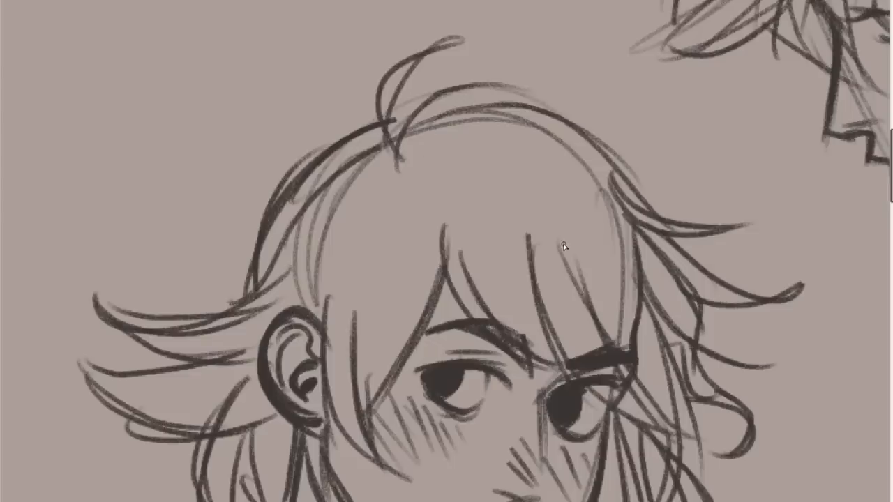
Draw long fringe strands on the second head sweeping from the parting toward the far brow.
{"action": "scroll", "coordinate": [772, 103], "scroll_direction": "down", "scroll_amount": 3}
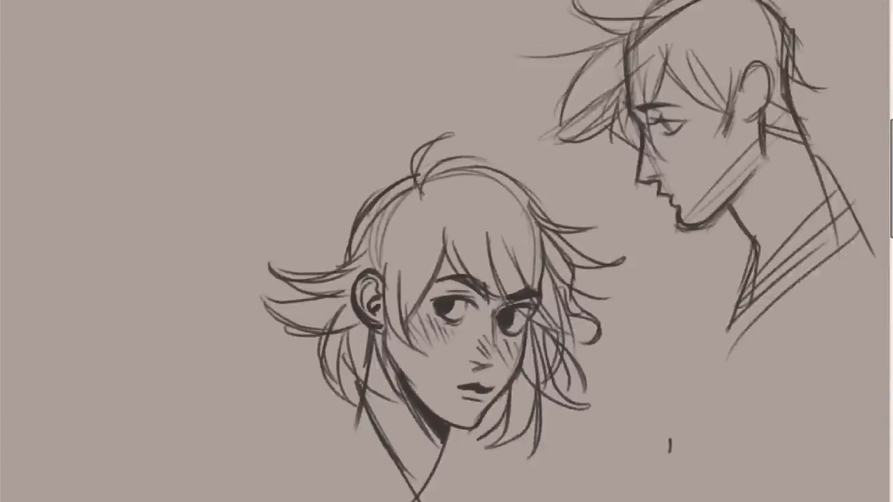
{"action": "scroll", "coordinate": [771, 103], "scroll_direction": "up", "scroll_amount": 2}
{"action": "scroll", "coordinate": [488, 56], "scroll_direction": "down", "scroll_amount": 3}
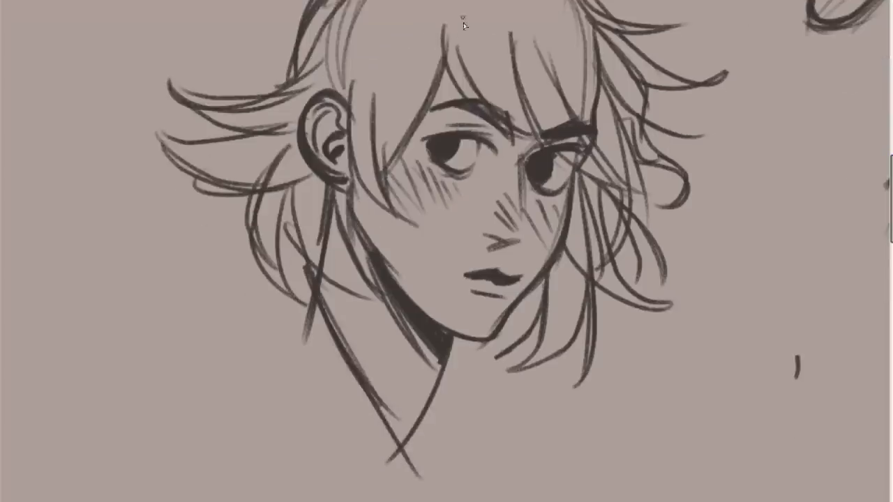
{"action": "left_click_drag", "start_coordinate": [480, 1], "coordinate": [531, 104]}
{"action": "mouse_move", "coordinate": [506, 1]}
{"action": "left_mouse_down"}
{"action": "mouse_move", "coordinate": [561, 110]}
{"action": "mouse_move", "coordinate": [569, 102]}
{"action": "left_mouse_up"}
{"action": "key", "text": "ctrl+z"}
Draw paired hair strands curving from the parting down the near temple in front of the ear.
{"action": "key", "text": "ctrl+z"}
{"action": "left_click_drag", "start_coordinate": [522, 2], "coordinate": [602, 111]}
{"action": "mouse_move", "coordinate": [500, 2]}
{"action": "left_mouse_down"}
{"action": "mouse_move", "coordinate": [611, 125]}
{"action": "mouse_move", "coordinate": [576, 105]}
{"action": "left_mouse_up"}
{"action": "mouse_move", "coordinate": [428, 1]}
{"action": "left_mouse_down"}
{"action": "mouse_move", "coordinate": [383, 164]}
{"action": "mouse_move", "coordinate": [386, 127]}
{"action": "mouse_move", "coordinate": [380, 131]}
{"action": "left_mouse_up"}
Add hair tips below the far jaw and an upturned flick on the lowest far-side lock.
{"action": "key", "text": "ctrl+z"}
{"action": "key", "text": "ctrl+z"}
{"action": "key", "text": "ctrl+z"}
{"action": "key", "text": "ctrl+z"}
{"action": "left_click_drag", "start_coordinate": [427, 1], "coordinate": [371, 109]}
{"action": "left_click_drag", "start_coordinate": [438, 2], "coordinate": [379, 127]}
{"action": "mouse_move", "coordinate": [532, 285]}
{"action": "left_mouse_down"}
{"action": "mouse_move", "coordinate": [473, 355]}
{"action": "mouse_move", "coordinate": [536, 333]}
{"action": "mouse_move", "coordinate": [470, 356]}
{"action": "left_mouse_up"}
{"action": "mouse_move", "coordinate": [549, 283]}
{"action": "left_mouse_down"}
{"action": "mouse_move", "coordinate": [504, 376]}
{"action": "mouse_move", "coordinate": [589, 333]}
{"action": "mouse_move", "coordinate": [592, 291]}
{"action": "mouse_move", "coordinate": [596, 309]}
{"action": "mouse_move", "coordinate": [665, 323]}
{"action": "left_mouse_up"}
Strengthen the curved inner locks beside the second head's far cheek and jaw.
{"action": "key", "text": "ctrl+z"}
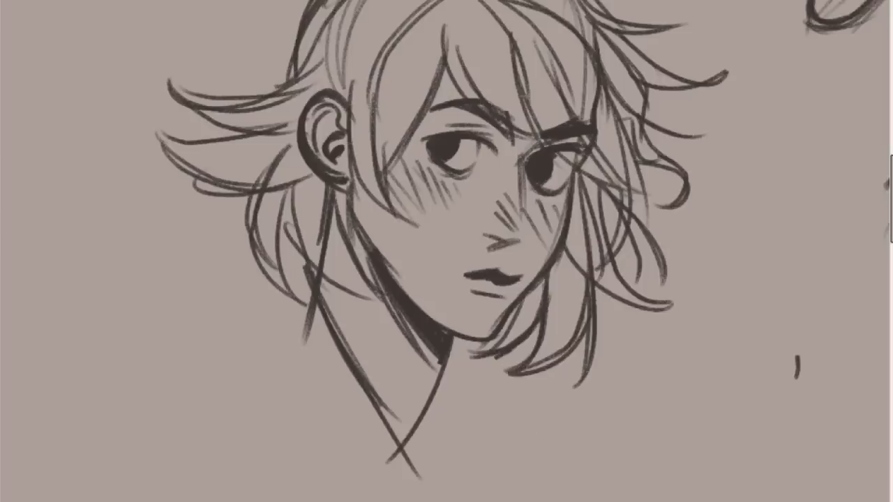
{"action": "mouse_move", "coordinate": [595, 296]}
{"action": "left_mouse_down"}
{"action": "mouse_move", "coordinate": [653, 312]}
{"action": "mouse_move", "coordinate": [660, 305]}
{"action": "left_mouse_up"}
{"action": "left_click_drag", "start_coordinate": [616, 262], "coordinate": [623, 277]}
{"action": "left_click_drag", "start_coordinate": [656, 305], "coordinate": [687, 293]}
{"action": "left_click_drag", "start_coordinate": [599, 229], "coordinate": [638, 284]}
{"action": "key", "text": "ctrl+z"}
{"action": "left_click_drag", "start_coordinate": [623, 210], "coordinate": [627, 302]}
{"action": "key", "text": "ctrl+z"}
{"action": "mouse_move", "coordinate": [621, 209]}
{"action": "left_mouse_down"}
{"action": "mouse_move", "coordinate": [630, 298]}
{"action": "mouse_move", "coordinate": [660, 292]}
{"action": "left_mouse_up"}
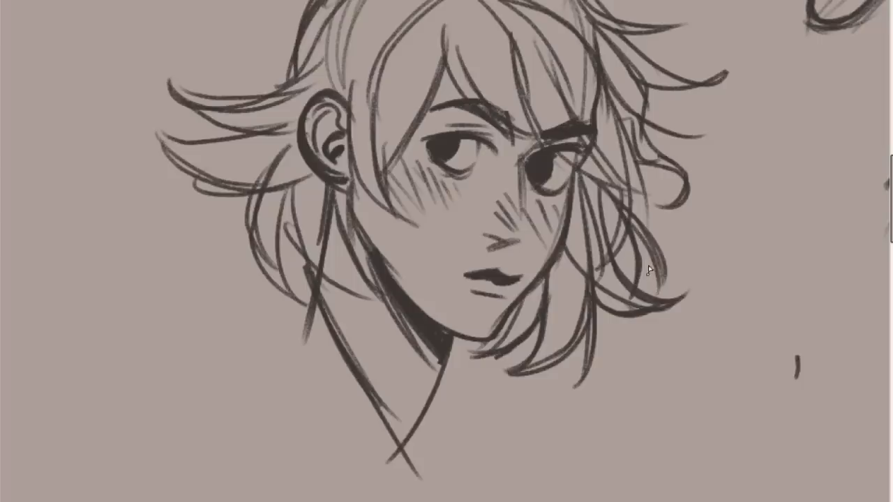
{"action": "mouse_move", "coordinate": [644, 228]}
{"action": "left_mouse_down"}
{"action": "mouse_move", "coordinate": [646, 161]}
{"action": "mouse_move", "coordinate": [645, 229]}
{"action": "mouse_move", "coordinate": [614, 265]}
{"action": "left_mouse_up"}
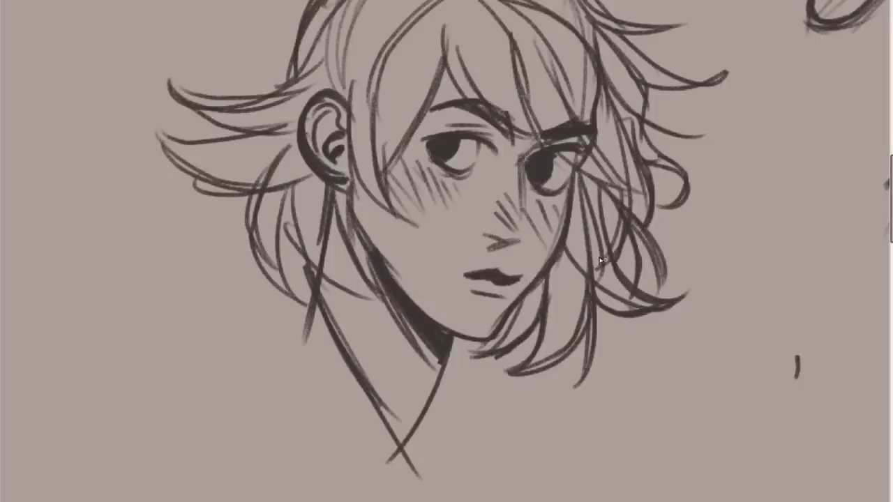
{"action": "left_click_drag", "start_coordinate": [552, 270], "coordinate": [531, 334]}
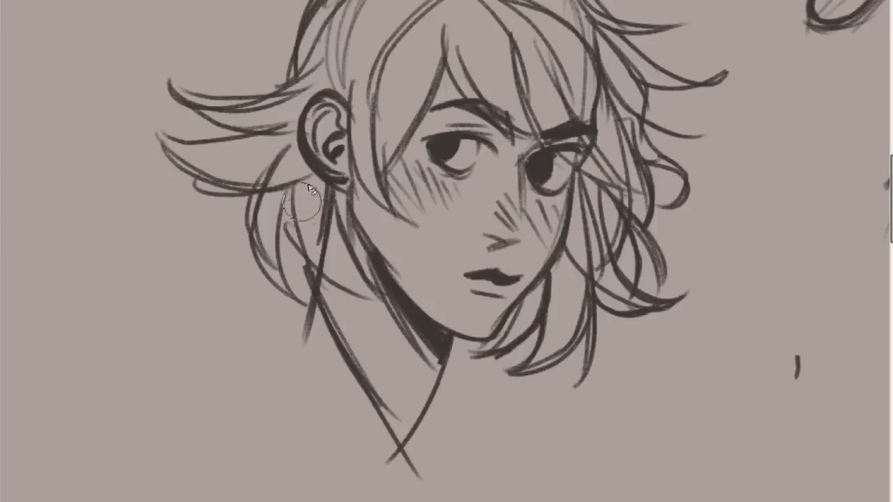
Erase the neck line overlapping the hair behind the ear and redraw the lock curving from the ear to the jaw.
{"action": "left_click_drag", "start_coordinate": [324, 215], "coordinate": [317, 263]}
{"action": "left_click_drag", "start_coordinate": [331, 199], "coordinate": [370, 290]}
{"action": "key", "text": "ctrl+z"}
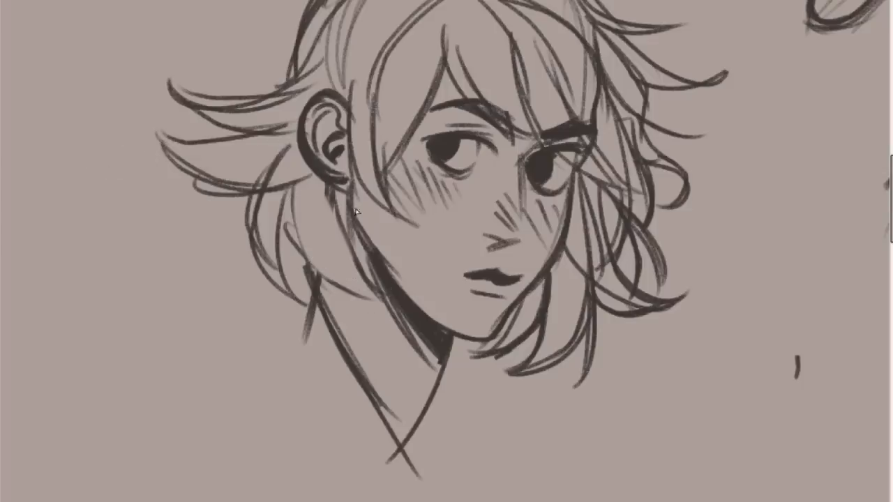
{"action": "left_click_drag", "start_coordinate": [287, 198], "coordinate": [373, 302]}
{"action": "left_click_drag", "start_coordinate": [289, 188], "coordinate": [390, 302]}
{"action": "left_click_drag", "start_coordinate": [294, 231], "coordinate": [302, 305]}
Darken and reshape the pointed hair flicks sticking out behind the near ear.
{"action": "mouse_move", "coordinate": [257, 189]}
{"action": "left_mouse_down"}
{"action": "mouse_move", "coordinate": [303, 305]}
{"action": "mouse_move", "coordinate": [148, 125]}
{"action": "left_mouse_up"}
{"action": "mouse_move", "coordinate": [148, 125]}
{"action": "left_mouse_down"}
{"action": "mouse_move", "coordinate": [217, 145]}
{"action": "mouse_move", "coordinate": [255, 126]}
{"action": "left_mouse_up"}
{"action": "key", "text": "ctrl+z"}
{"action": "mouse_move", "coordinate": [200, 142]}
{"action": "left_mouse_down"}
{"action": "mouse_move", "coordinate": [259, 99]}
{"action": "mouse_move", "coordinate": [300, 47]}
{"action": "left_mouse_up"}
Sweep the fringe across the forehead and past the far eye to join the side hair.
{"action": "left_click_drag", "start_coordinate": [448, 11], "coordinate": [457, 0]}
{"action": "mouse_move", "coordinate": [479, 0]}
{"action": "left_mouse_down"}
{"action": "mouse_move", "coordinate": [542, 133]}
{"action": "mouse_move", "coordinate": [609, 180]}
{"action": "left_mouse_up"}
{"action": "key", "text": "ctrl+z"}
{"action": "left_click_drag", "start_coordinate": [557, 151], "coordinate": [640, 174]}
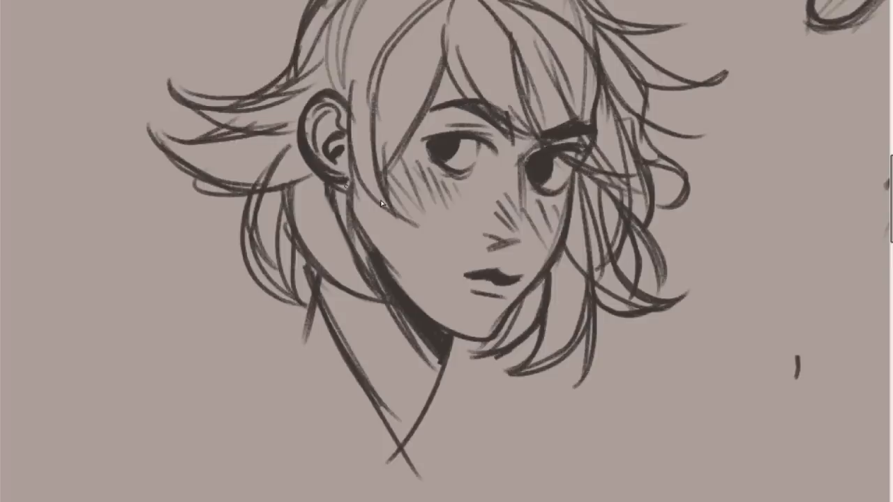
Draw curved hair strands over the top of the head from the parting toward the far side.
{"action": "key", "text": "ctrl+minus"}
{"action": "key", "text": "ctrl+minus"}
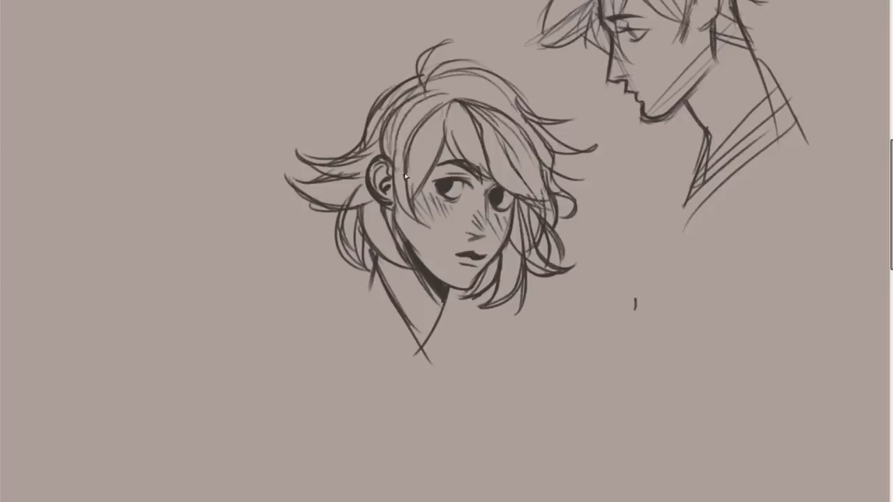
{"action": "mouse_move", "coordinate": [392, 155]}
{"action": "left_mouse_down"}
{"action": "mouse_move", "coordinate": [435, 102]}
{"action": "mouse_move", "coordinate": [512, 83]}
{"action": "left_mouse_up"}
{"action": "key", "text": "ctrl+z"}
{"action": "mouse_move", "coordinate": [444, 97]}
{"action": "left_mouse_down"}
{"action": "mouse_move", "coordinate": [518, 104]}
{"action": "mouse_move", "coordinate": [535, 126]}
{"action": "left_mouse_up"}
{"action": "mouse_move", "coordinate": [466, 86]}
{"action": "left_mouse_down"}
{"action": "mouse_move", "coordinate": [544, 145]}
{"action": "mouse_move", "coordinate": [550, 167]}
{"action": "left_mouse_up"}
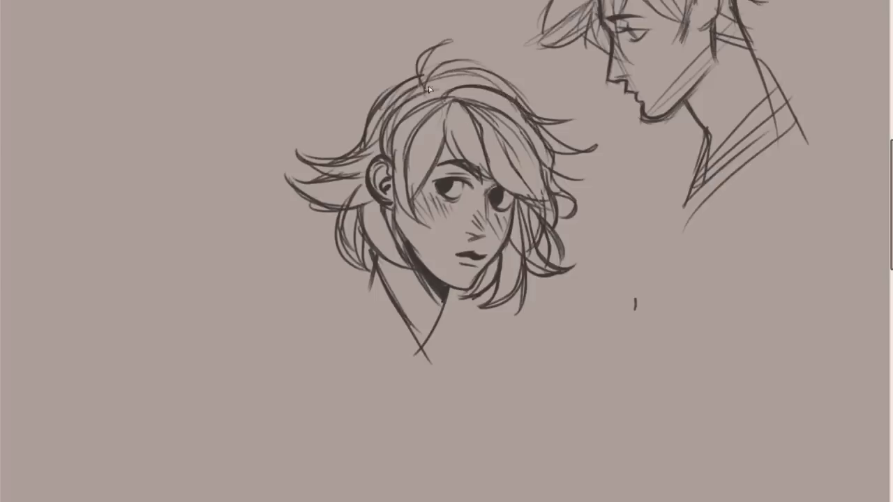
{"action": "mouse_move", "coordinate": [437, 100]}
{"action": "left_mouse_down"}
{"action": "mouse_move", "coordinate": [479, 63]}
{"action": "mouse_move", "coordinate": [434, 84]}
{"action": "mouse_move", "coordinate": [500, 74]}
{"action": "mouse_move", "coordinate": [524, 105]}
{"action": "left_mouse_up"}
{"action": "key", "text": "ctrl+z"}
{"action": "key", "text": "ctrl+z"}
Reinforce the arched strands at the base of the crown tuft.
{"action": "left_click_drag", "start_coordinate": [434, 62], "coordinate": [482, 66]}
{"action": "left_click_drag", "start_coordinate": [421, 81], "coordinate": [482, 64]}
{"action": "key", "text": "ctrl+z"}
{"action": "mouse_move", "coordinate": [425, 86]}
{"action": "left_mouse_down"}
{"action": "mouse_move", "coordinate": [440, 38]}
{"action": "mouse_move", "coordinate": [480, 64]}
{"action": "left_mouse_up"}
{"action": "key", "text": "ctrl+z"}
Add a long fringe strand running from near the parting down to the far eye.
{"action": "mouse_move", "coordinate": [445, 101]}
{"action": "left_mouse_down"}
{"action": "mouse_move", "coordinate": [523, 146]}
{"action": "mouse_move", "coordinate": [540, 198]}
{"action": "left_mouse_up"}
{"action": "key", "text": "ctrl+z"}
{"action": "left_click_drag", "start_coordinate": [483, 109], "coordinate": [541, 201]}
{"action": "mouse_move", "coordinate": [449, 106]}
{"action": "left_mouse_down"}
{"action": "mouse_move", "coordinate": [425, 128]}
{"action": "mouse_move", "coordinate": [410, 169]}
{"action": "mouse_move", "coordinate": [450, 112]}
{"action": "left_mouse_up"}
{"action": "key", "text": "ctrl+z"}
Hatch short dark strokes into the hair at the near temple, the far fringe and the back of the crown.
{"action": "key", "text": "ctrl+z"}
{"action": "mouse_move", "coordinate": [402, 129]}
{"action": "left_mouse_down"}
{"action": "mouse_move", "coordinate": [395, 166]}
{"action": "mouse_move", "coordinate": [395, 157]}
{"action": "left_mouse_up"}
{"action": "key", "text": "ctrl+z"}
{"action": "left_click_drag", "start_coordinate": [403, 143], "coordinate": [403, 165]}
{"action": "left_click_drag", "start_coordinate": [411, 143], "coordinate": [411, 171]}
{"action": "mouse_move", "coordinate": [498, 142]}
{"action": "left_mouse_down"}
{"action": "mouse_move", "coordinate": [504, 166]}
{"action": "mouse_move", "coordinate": [524, 162]}
{"action": "left_mouse_up"}
{"action": "left_click_drag", "start_coordinate": [517, 117], "coordinate": [538, 137]}
{"action": "left_click_drag", "start_coordinate": [380, 118], "coordinate": [367, 141]}
{"action": "left_click_drag", "start_coordinate": [367, 112], "coordinate": [364, 124]}
Sketch the second figure's bust with a sloping near shoulder, a front edge and parallel diagonal lines across the base.
{"action": "left_click_drag", "start_coordinate": [372, 262], "coordinate": [310, 366]}
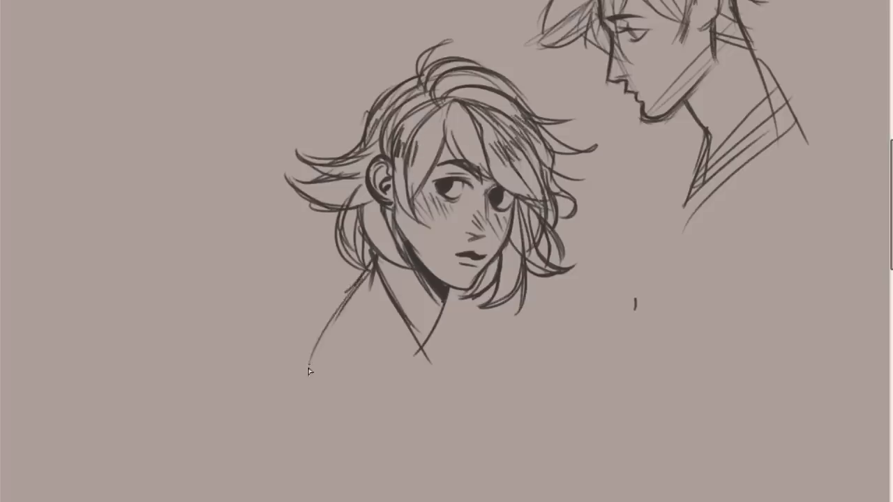
{"action": "key", "text": "ctrl+z"}
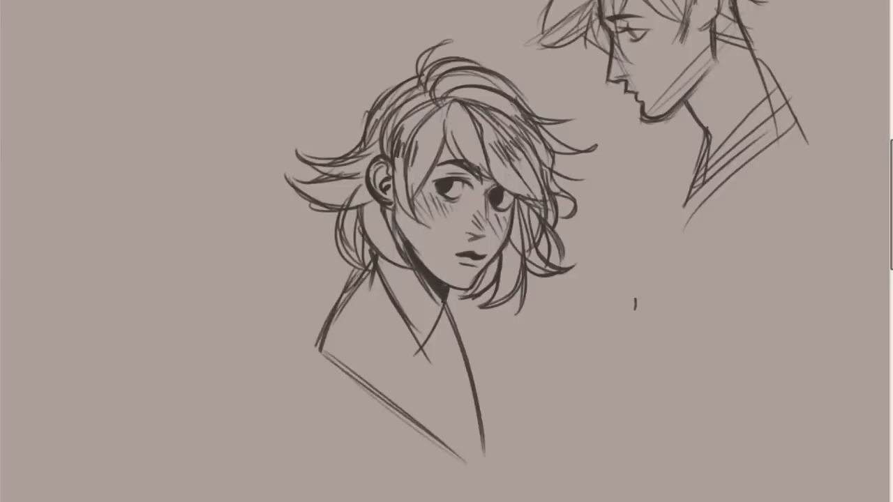
{"action": "left_click_drag", "start_coordinate": [314, 317], "coordinate": [384, 383]}
{"action": "left_click_drag", "start_coordinate": [326, 352], "coordinate": [420, 437]}
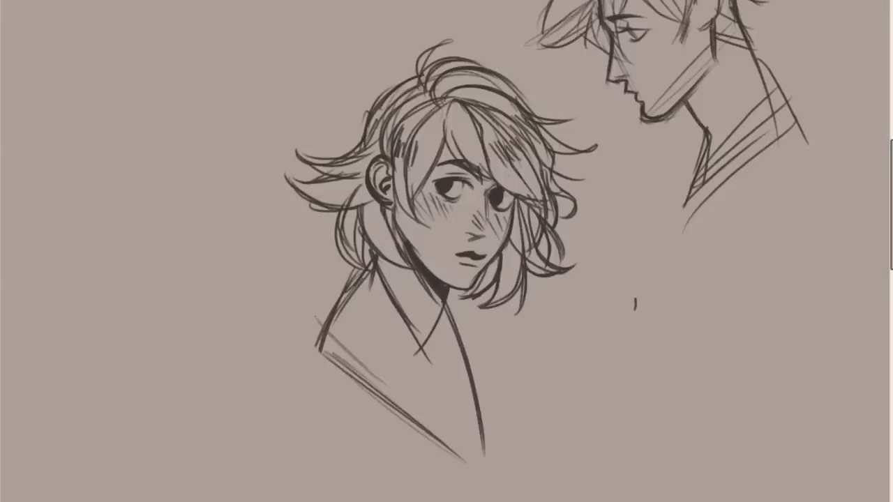
{"action": "scroll", "coordinate": [789, 206], "scroll_direction": "down", "scroll_amount": 3}
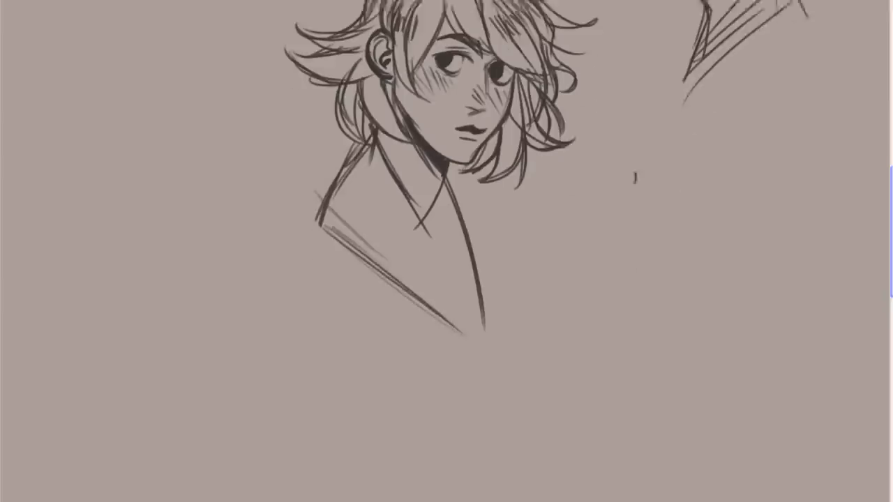
{"action": "left_click_drag", "start_coordinate": [712, 88], "coordinate": [654, 250]}
{"action": "mouse_move", "coordinate": [635, 230]}
{"action": "left_mouse_down"}
{"action": "mouse_move", "coordinate": [778, 118]}
{"action": "mouse_move", "coordinate": [790, 150]}
{"action": "left_mouse_up"}
{"action": "left_click_drag", "start_coordinate": [637, 129], "coordinate": [701, 334]}
{"action": "key", "text": "ctrl+z"}
{"action": "key", "text": "ctrl+z"}
{"action": "key", "text": "ctrl+z"}
Start a third head below the profile with a rounded skull, a slanting cheek line and both eyes.
{"action": "left_click_drag", "start_coordinate": [647, 112], "coordinate": [698, 321]}
{"action": "mouse_move", "coordinate": [635, 231]}
{"action": "left_mouse_down"}
{"action": "mouse_move", "coordinate": [798, 126]}
{"action": "mouse_move", "coordinate": [694, 315]}
{"action": "left_mouse_up"}
{"action": "mouse_move", "coordinate": [691, 222]}
{"action": "left_mouse_down"}
{"action": "mouse_move", "coordinate": [706, 203]}
{"action": "mouse_move", "coordinate": [732, 218]}
{"action": "mouse_move", "coordinate": [730, 231]}
{"action": "left_mouse_up"}
{"action": "mouse_move", "coordinate": [645, 241]}
{"action": "left_mouse_down"}
{"action": "mouse_move", "coordinate": [647, 221]}
{"action": "mouse_move", "coordinate": [667, 231]}
{"action": "left_mouse_up"}
{"action": "mouse_move", "coordinate": [645, 243]}
{"action": "left_mouse_down"}
{"action": "mouse_move", "coordinate": [648, 219]}
{"action": "mouse_move", "coordinate": [676, 254]}
{"action": "left_mouse_up"}
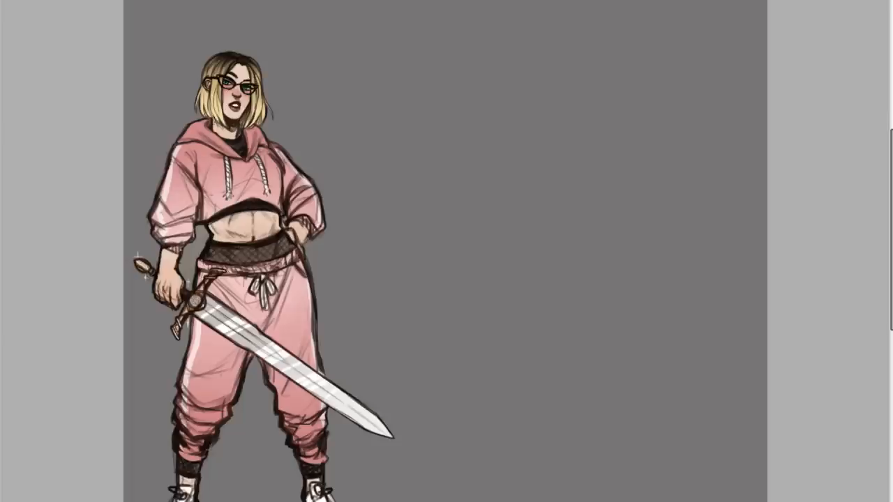
{"action": "scroll", "coordinate": [446, 251], "scroll_direction": "left", "scroll_amount": 4}
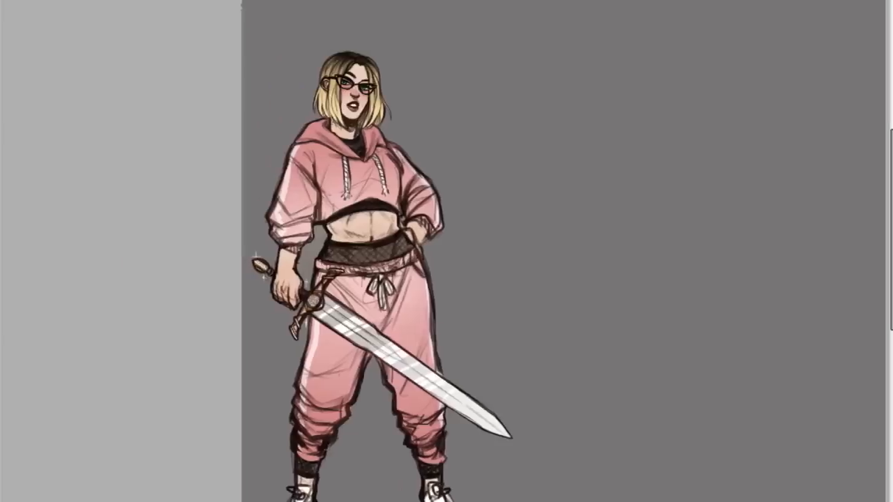
{"action": "scroll", "coordinate": [442, 234], "scroll_direction": "up", "scroll_amount": 5}
{"action": "scroll", "coordinate": [441, 234], "scroll_direction": "down", "scroll_amount": 3}
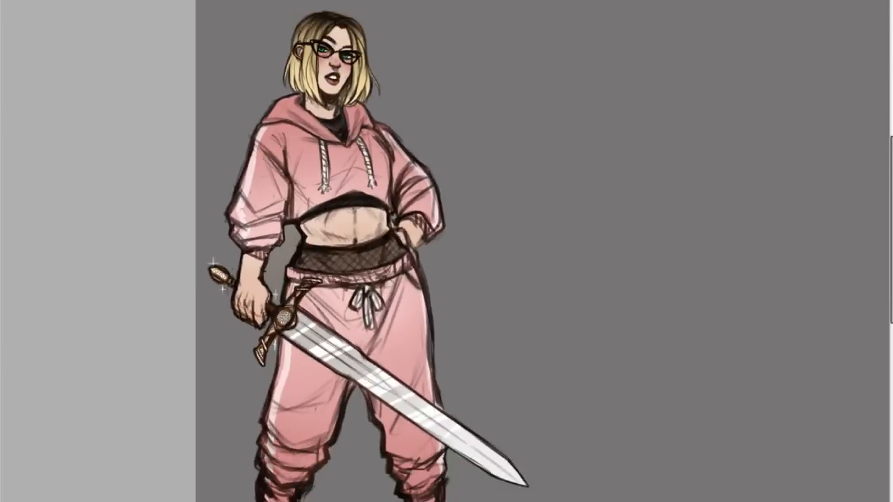
{"action": "scroll", "coordinate": [447, 251], "scroll_direction": "right", "scroll_amount": 5}
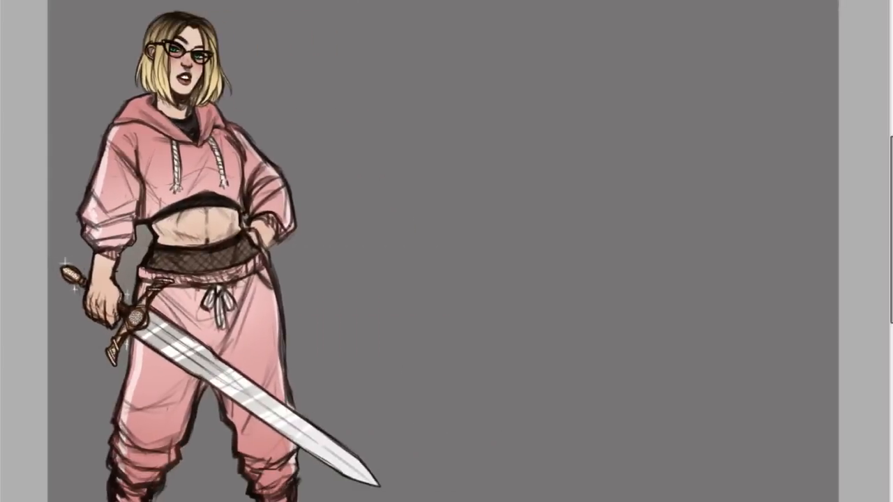
{"action": "scroll", "coordinate": [447, 251], "scroll_direction": "right", "scroll_amount": 2}
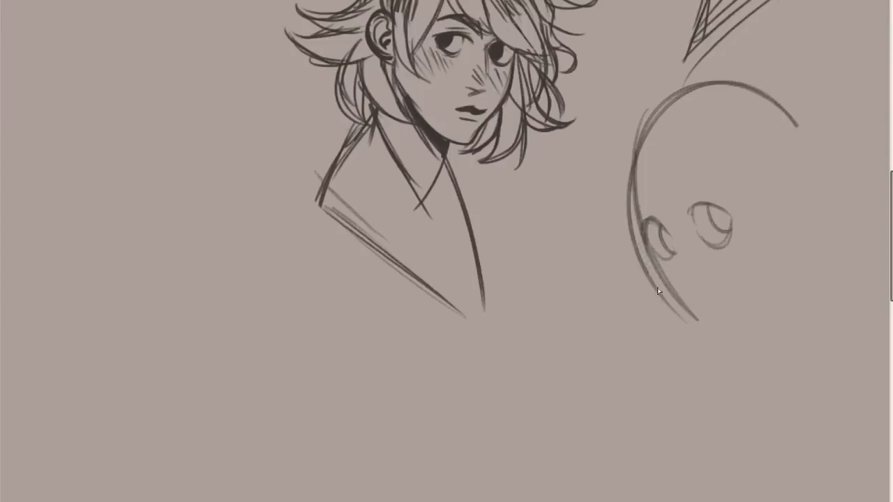
Darken the third head's far cheek and mark its nose and two slanted, frowning eyebrows.
{"action": "left_click_drag", "start_coordinate": [646, 243], "coordinate": [668, 300]}
{"action": "left_click_drag", "start_coordinate": [691, 288], "coordinate": [709, 281]}
{"action": "mouse_move", "coordinate": [891, 185]}
{"action": "left_mouse_down"}
{"action": "mouse_move", "coordinate": [890, 150]}
{"action": "mouse_move", "coordinate": [885, 187]}
{"action": "left_mouse_up"}
{"action": "mouse_move", "coordinate": [680, 202]}
{"action": "left_mouse_down"}
{"action": "mouse_move", "coordinate": [718, 163]}
{"action": "mouse_move", "coordinate": [707, 172]}
{"action": "left_mouse_up"}
{"action": "mouse_move", "coordinate": [639, 200]}
{"action": "left_mouse_down"}
{"action": "mouse_move", "coordinate": [666, 214]}
{"action": "mouse_move", "coordinate": [642, 222]}
{"action": "left_mouse_up"}
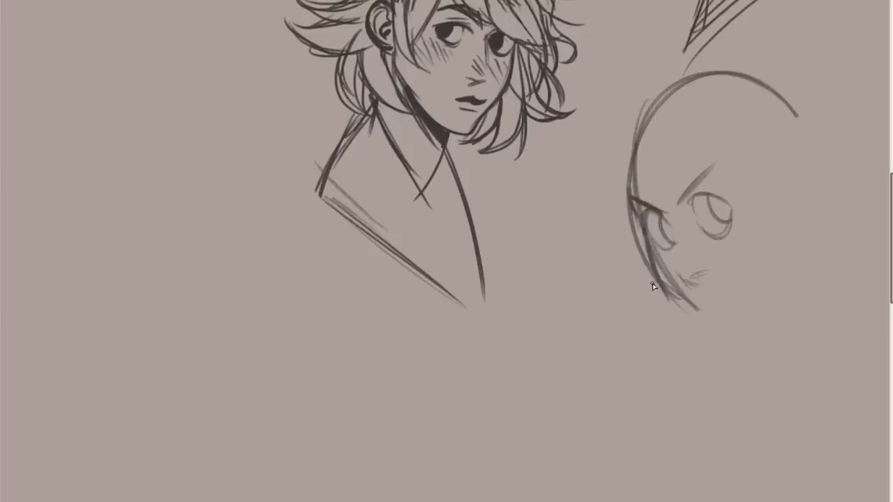
Extend the third head's far jawline down to the chin and curve the chin up toward the near side.
{"action": "scroll", "coordinate": [446, 210], "scroll_direction": "right", "scroll_amount": 2}
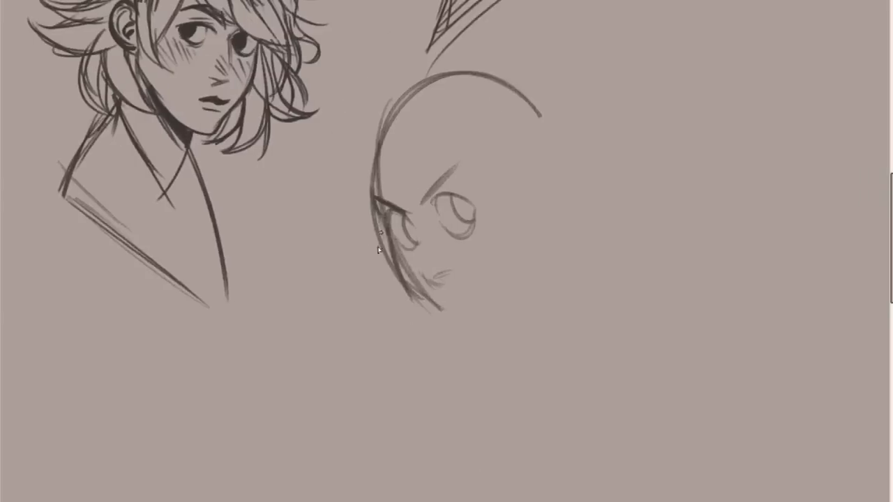
{"action": "mouse_move", "coordinate": [388, 244]}
{"action": "left_mouse_down"}
{"action": "mouse_move", "coordinate": [395, 267]}
{"action": "mouse_move", "coordinate": [455, 330]}
{"action": "left_mouse_up"}
{"action": "left_click_drag", "start_coordinate": [420, 295], "coordinate": [464, 339]}
{"action": "mouse_move", "coordinate": [431, 303]}
{"action": "left_mouse_down"}
{"action": "mouse_move", "coordinate": [484, 333]}
{"action": "mouse_move", "coordinate": [476, 341]}
{"action": "mouse_move", "coordinate": [500, 316]}
{"action": "left_mouse_up"}
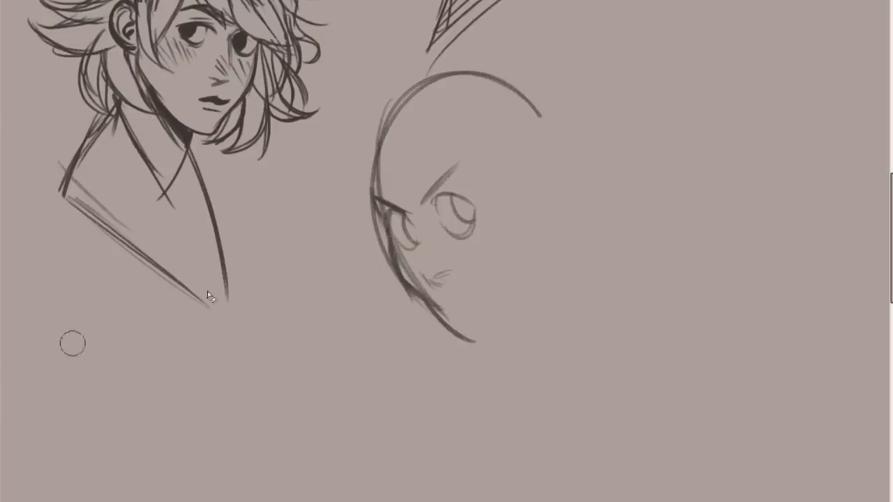
{"action": "mouse_move", "coordinate": [450, 311]}
{"action": "left_mouse_down"}
{"action": "mouse_move", "coordinate": [460, 320]}
{"action": "mouse_move", "coordinate": [429, 296]}
{"action": "mouse_move", "coordinate": [469, 340]}
{"action": "left_mouse_up"}
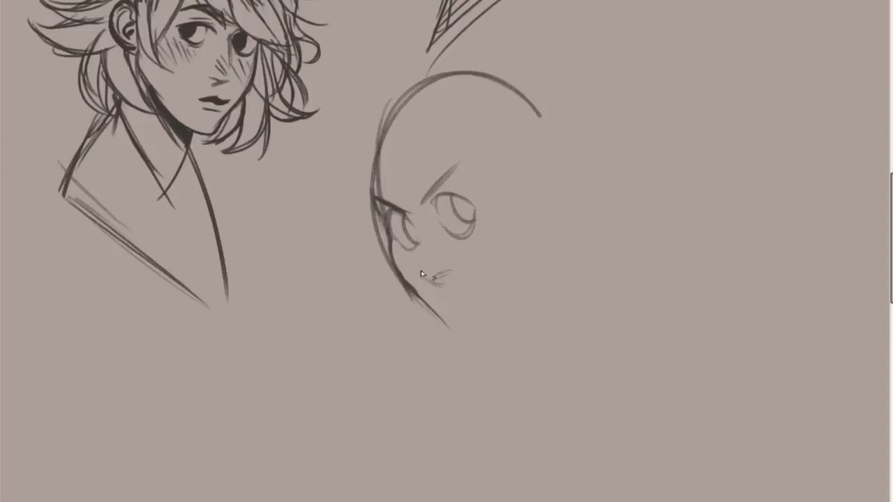
{"action": "mouse_move", "coordinate": [416, 296]}
{"action": "left_mouse_down"}
{"action": "mouse_move", "coordinate": [455, 343]}
{"action": "mouse_move", "coordinate": [474, 344]}
{"action": "mouse_move", "coordinate": [526, 304]}
{"action": "left_mouse_up"}
{"action": "key", "text": "ctrl+z"}
{"action": "left_click_drag", "start_coordinate": [444, 328], "coordinate": [518, 316]}
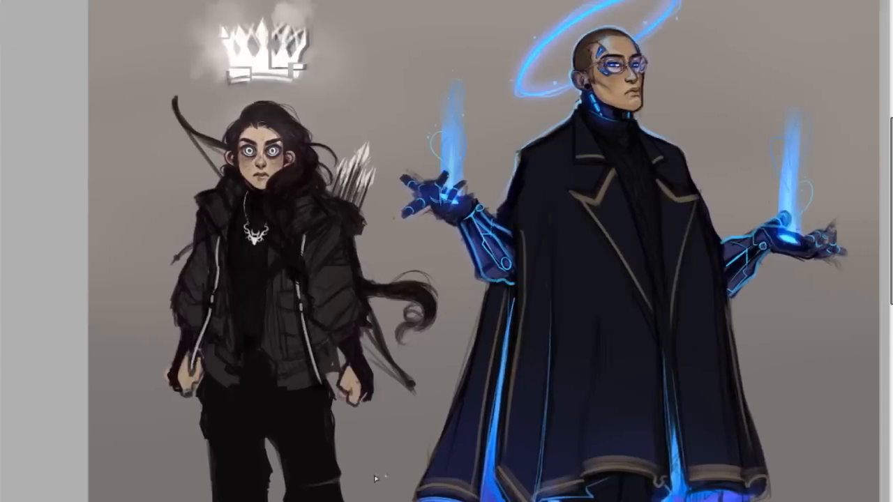
Examine the painted illustration of the dark-haired archer and the cloaked figure with glowing hands.
{"action": "left_click_drag", "start_coordinate": [469, 500], "coordinate": [500, 499]}
{"action": "scroll", "coordinate": [885, 173], "scroll_direction": "down", "scroll_amount": 3}
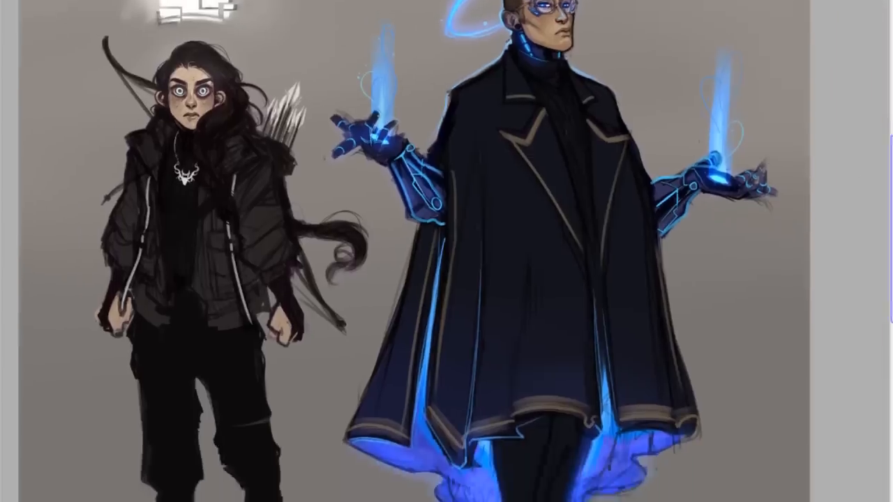
{"action": "scroll", "coordinate": [873, 183], "scroll_direction": "up", "scroll_amount": 2}
{"action": "left_click_drag", "start_coordinate": [872, 166], "coordinate": [870, 151]}
{"action": "scroll", "coordinate": [446, 249], "scroll_direction": "up", "scroll_amount": 3}
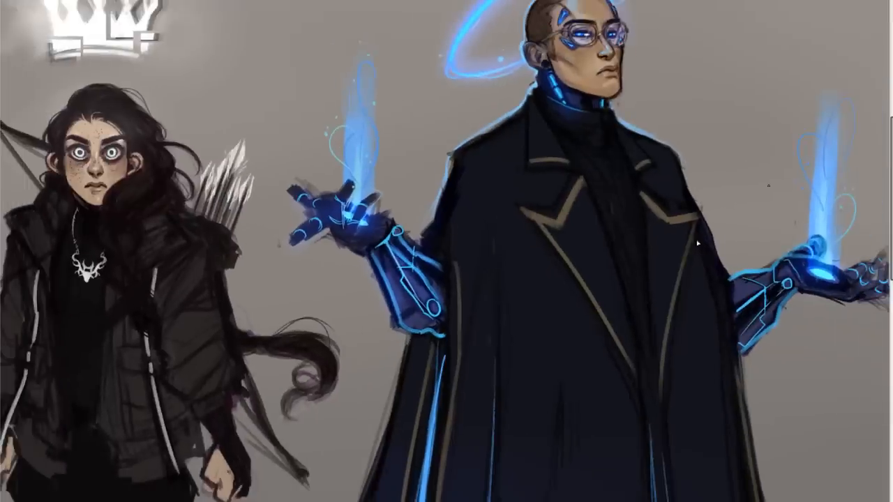
{"action": "left_click_drag", "start_coordinate": [482, 499], "coordinate": [399, 500]}
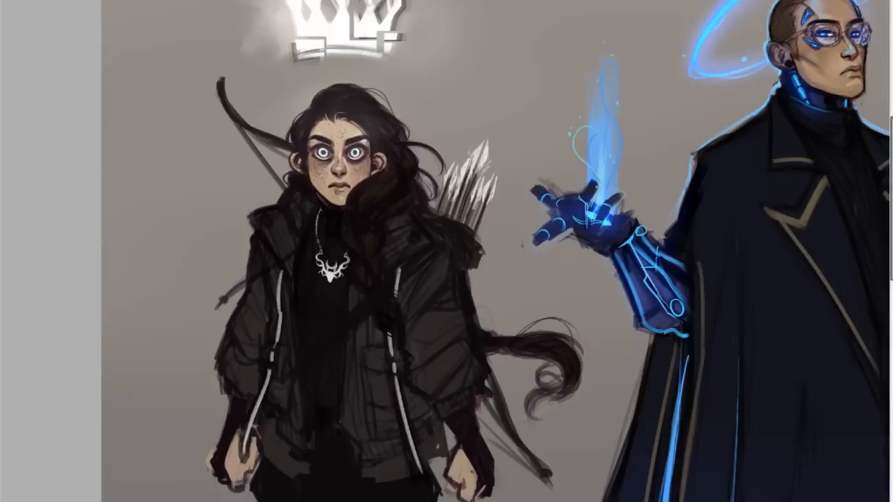
{"action": "scroll", "coordinate": [475, 252], "scroll_direction": "right", "scroll_amount": 3}
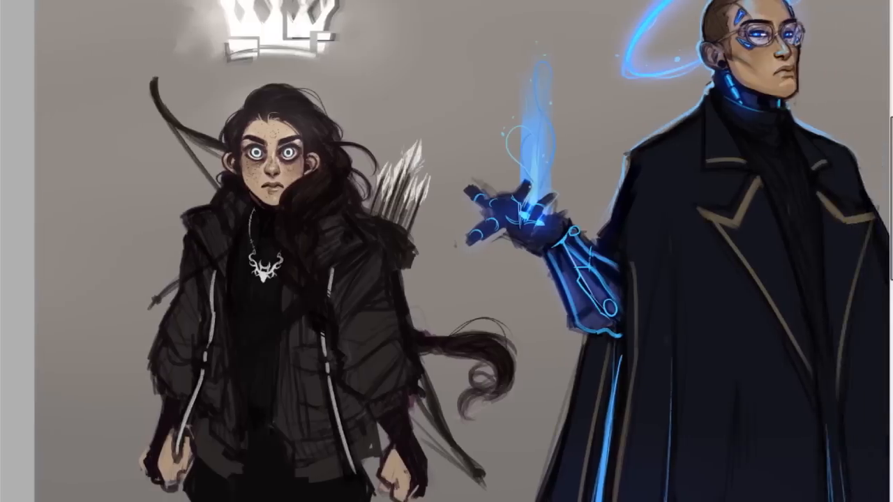
{"action": "scroll", "coordinate": [447, 252], "scroll_direction": "right", "scroll_amount": 1}
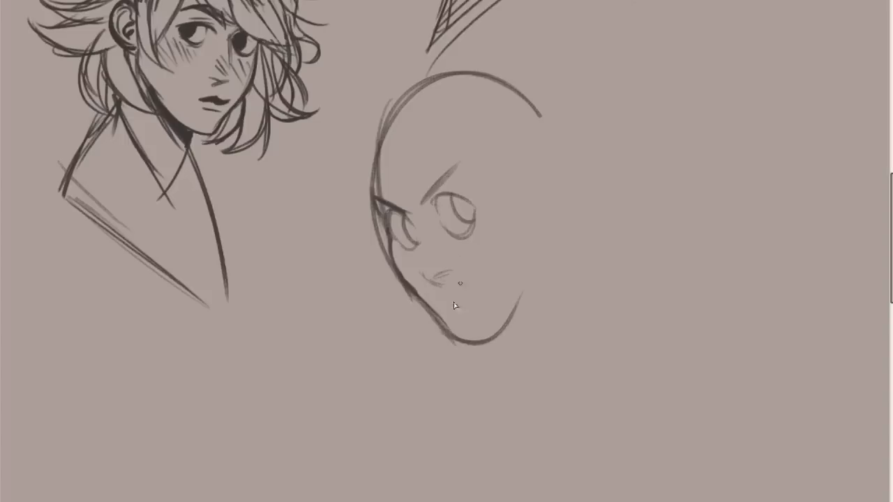
Strengthen the third head's chin, carry the near jawline up to the ear and draw the ear.
{"action": "left_click_drag", "start_coordinate": [438, 318], "coordinate": [510, 304]}
{"action": "mouse_move", "coordinate": [475, 343]}
{"action": "left_mouse_down"}
{"action": "mouse_move", "coordinate": [505, 321]}
{"action": "mouse_move", "coordinate": [521, 285]}
{"action": "mouse_move", "coordinate": [479, 342]}
{"action": "mouse_move", "coordinate": [548, 232]}
{"action": "left_mouse_up"}
{"action": "left_click_drag", "start_coordinate": [519, 203], "coordinate": [539, 272]}
{"action": "mouse_move", "coordinate": [522, 187]}
{"action": "left_mouse_down"}
{"action": "mouse_move", "coordinate": [555, 217]}
{"action": "mouse_move", "coordinate": [567, 192]}
{"action": "mouse_move", "coordinate": [547, 224]}
{"action": "mouse_move", "coordinate": [556, 217]}
{"action": "mouse_move", "coordinate": [540, 190]}
{"action": "mouse_move", "coordinate": [531, 222]}
{"action": "left_mouse_up"}
{"action": "key", "text": "ctrl+z"}
{"action": "left_click_drag", "start_coordinate": [549, 172], "coordinate": [532, 223]}
Build up the third head's skull outline along the forehead, over the crown and down to the ear.
{"action": "left_click_drag", "start_coordinate": [375, 138], "coordinate": [376, 196]}
{"action": "mouse_move", "coordinate": [374, 154]}
{"action": "left_mouse_down"}
{"action": "mouse_move", "coordinate": [372, 196]}
{"action": "mouse_move", "coordinate": [363, 139]}
{"action": "left_mouse_up"}
{"action": "left_click_drag", "start_coordinate": [368, 172], "coordinate": [402, 87]}
{"action": "left_click_drag", "start_coordinate": [370, 153], "coordinate": [458, 67]}
{"action": "mouse_move", "coordinate": [392, 109]}
{"action": "left_mouse_down"}
{"action": "mouse_move", "coordinate": [508, 70]}
{"action": "mouse_move", "coordinate": [551, 139]}
{"action": "left_mouse_up"}
{"action": "key", "text": "ctrl+z"}
{"action": "mouse_move", "coordinate": [491, 69]}
{"action": "left_mouse_down"}
{"action": "mouse_move", "coordinate": [553, 143]}
{"action": "mouse_move", "coordinate": [561, 170]}
{"action": "left_mouse_up"}
Draw the third head's neck with a nape line, a curved line under the chin and a collar edge.
{"action": "mouse_move", "coordinate": [556, 146]}
{"action": "left_mouse_down"}
{"action": "mouse_move", "coordinate": [579, 258]}
{"action": "mouse_move", "coordinate": [601, 284]}
{"action": "left_mouse_up"}
{"action": "left_click_drag", "start_coordinate": [507, 336], "coordinate": [550, 376]}
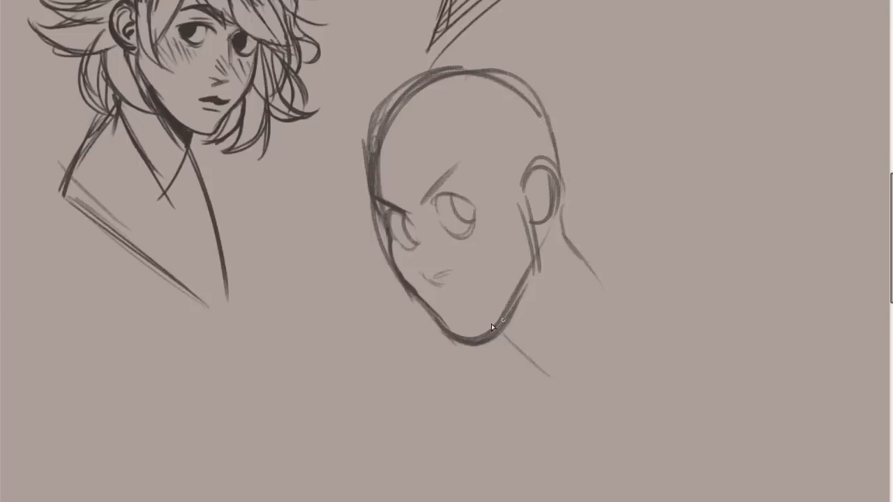
{"action": "left_click_drag", "start_coordinate": [508, 336], "coordinate": [579, 365]}
{"action": "left_click_drag", "start_coordinate": [584, 349], "coordinate": [572, 421]}
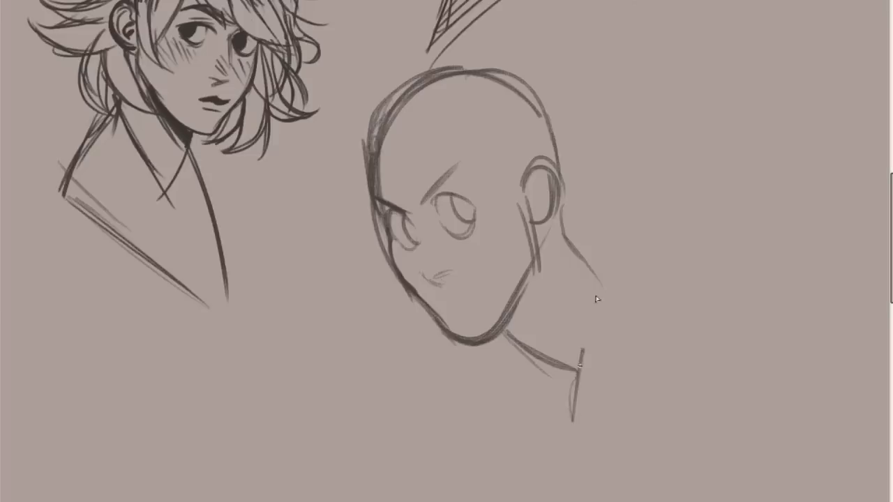
{"action": "left_click_drag", "start_coordinate": [601, 285], "coordinate": [577, 374]}
{"action": "left_click_drag", "start_coordinate": [594, 251], "coordinate": [579, 360]}
Redraw the nape sloping out behind the ear and extend the collar edge down below the neck.
{"action": "mouse_move", "coordinate": [560, 208]}
{"action": "left_mouse_down"}
{"action": "mouse_move", "coordinate": [569, 250]}
{"action": "mouse_move", "coordinate": [575, 244]}
{"action": "mouse_move", "coordinate": [623, 265]}
{"action": "left_mouse_up"}
{"action": "key", "text": "ctrl+z"}
{"action": "left_click_drag", "start_coordinate": [558, 225], "coordinate": [620, 262]}
{"action": "key", "text": "ctrl+z"}
{"action": "left_click_drag", "start_coordinate": [556, 208], "coordinate": [605, 262]}
{"action": "left_click_drag", "start_coordinate": [567, 230], "coordinate": [622, 277]}
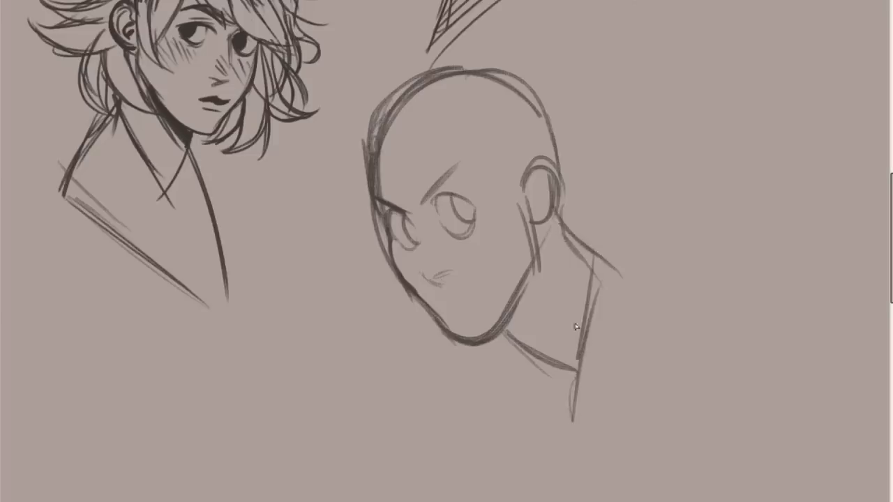
{"action": "scroll", "coordinate": [447, 251], "scroll_direction": "left", "scroll_amount": 1}
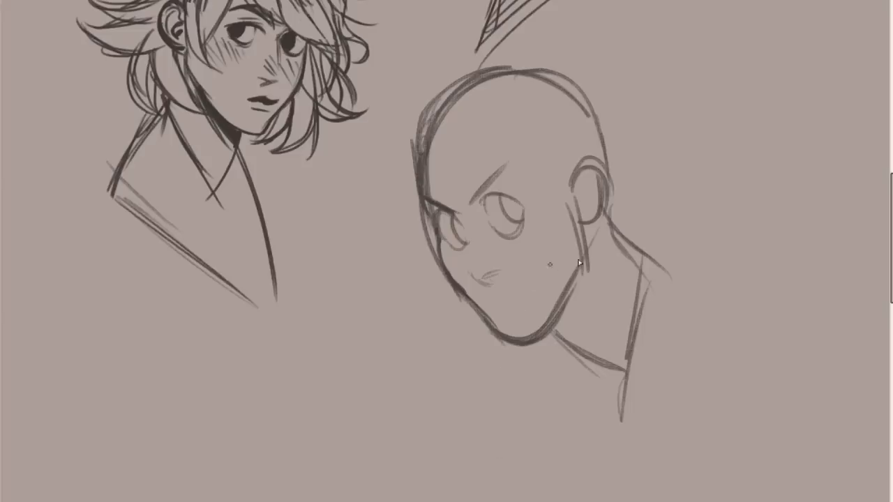
{"action": "left_click_drag", "start_coordinate": [674, 270], "coordinate": [616, 448]}
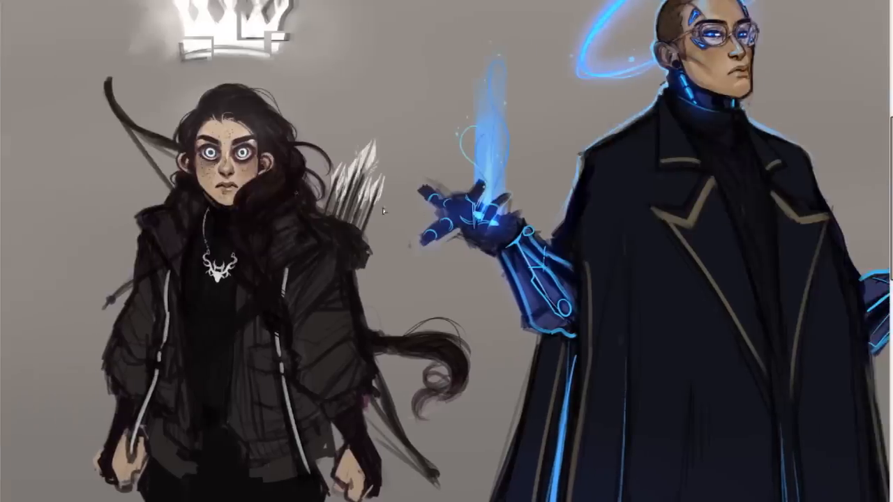
{"action": "left_click_drag", "start_coordinate": [386, 68], "coordinate": [409, 86]}
{"action": "key", "text": "ctrl+z"}
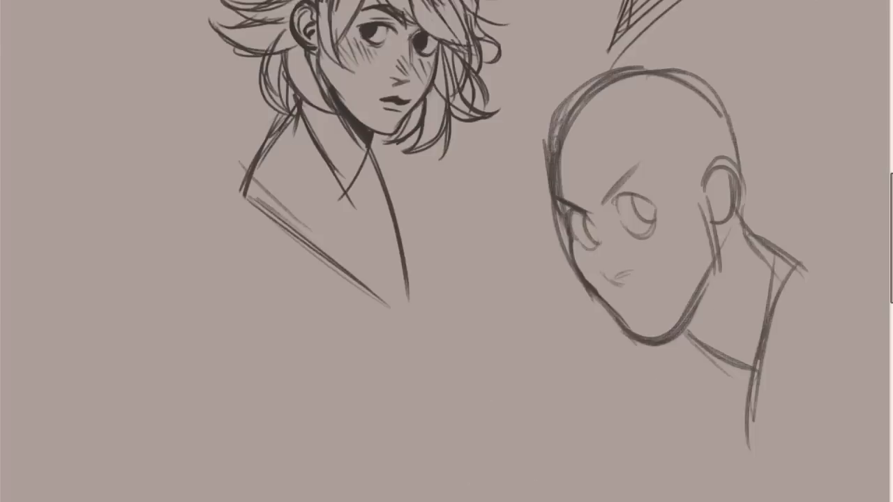
Shade the neck beneath the third head's near jawline with dense dark strokes down to the collar curve.
{"action": "scroll", "coordinate": [470, 287], "scroll_direction": "right", "scroll_amount": 3}
{"action": "mouse_move", "coordinate": [453, 335]}
{"action": "left_mouse_down"}
{"action": "mouse_move", "coordinate": [484, 269]}
{"action": "mouse_move", "coordinate": [472, 349]}
{"action": "mouse_move", "coordinate": [492, 268]}
{"action": "mouse_move", "coordinate": [494, 304]}
{"action": "left_mouse_up"}
{"action": "key", "text": "ctrl+z"}
{"action": "mouse_move", "coordinate": [493, 269]}
{"action": "left_mouse_down"}
{"action": "mouse_move", "coordinate": [480, 355]}
{"action": "mouse_move", "coordinate": [500, 365]}
{"action": "left_mouse_up"}
{"action": "mouse_move", "coordinate": [483, 285]}
{"action": "left_mouse_down"}
{"action": "mouse_move", "coordinate": [487, 277]}
{"action": "mouse_move", "coordinate": [460, 324]}
{"action": "mouse_move", "coordinate": [475, 301]}
{"action": "mouse_move", "coordinate": [466, 343]}
{"action": "mouse_move", "coordinate": [473, 330]}
{"action": "mouse_move", "coordinate": [480, 346]}
{"action": "mouse_move", "coordinate": [483, 314]}
{"action": "left_mouse_up"}
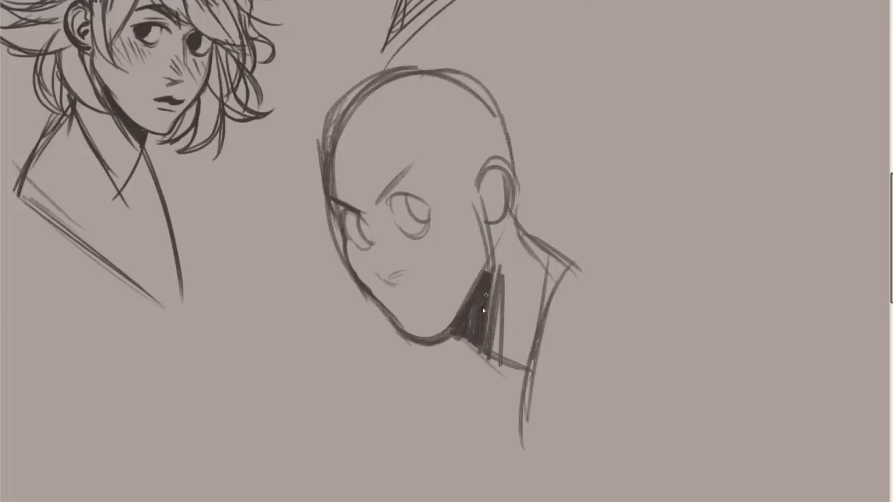
Add a short stroke at the front edge of the third head's ear, then try a stroke across the ear and undo it.
{"action": "left_click_drag", "start_coordinate": [475, 189], "coordinate": [487, 223]}
{"action": "left_click_drag", "start_coordinate": [479, 181], "coordinate": [510, 204]}
{"action": "key", "text": "ctrl+z"}
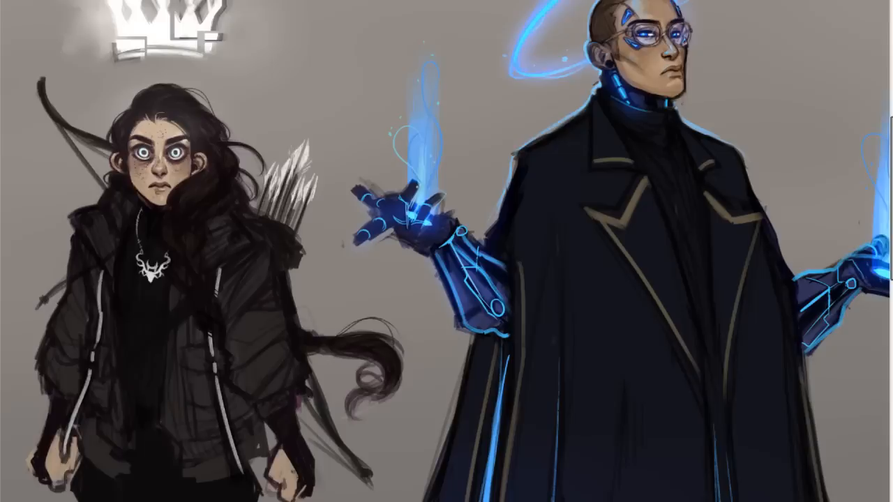
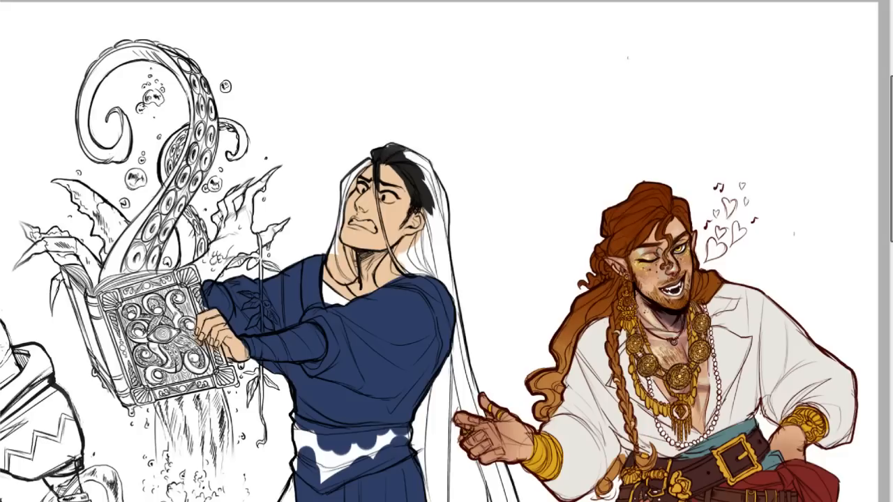
Fill the crown and back of the blue-robed figure's hair with flat black down to the shoulder.
{"action": "mouse_move", "coordinate": [389, 151]}
{"action": "left_mouse_down"}
{"action": "mouse_move", "coordinate": [406, 154]}
{"action": "mouse_move", "coordinate": [442, 200]}
{"action": "left_mouse_up"}
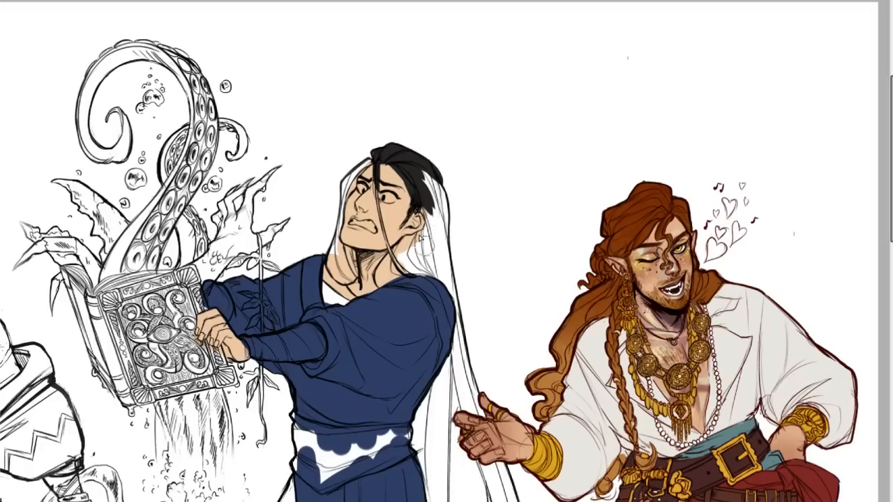
{"action": "mouse_move", "coordinate": [414, 177]}
{"action": "left_mouse_down"}
{"action": "mouse_move", "coordinate": [433, 209]}
{"action": "mouse_move", "coordinate": [431, 201]}
{"action": "left_mouse_up"}
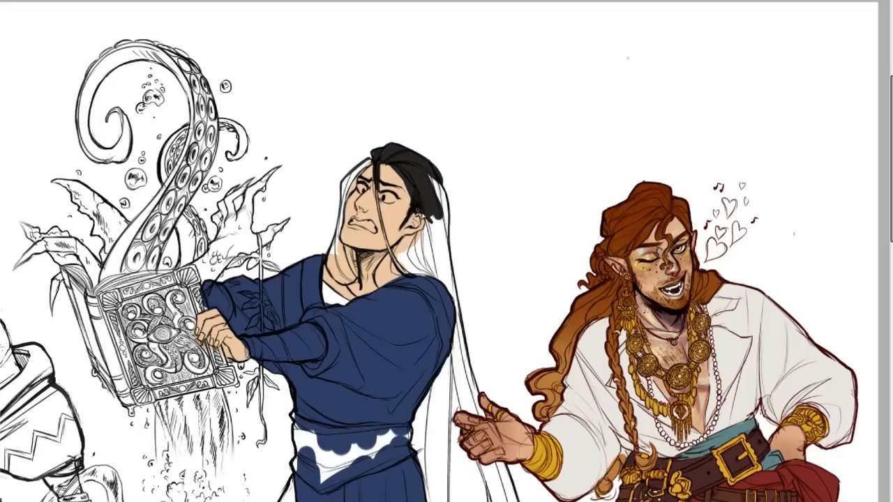
{"action": "mouse_move", "coordinate": [431, 174]}
{"action": "left_mouse_down"}
{"action": "mouse_move", "coordinate": [453, 274]}
{"action": "mouse_move", "coordinate": [436, 179]}
{"action": "mouse_move", "coordinate": [451, 264]}
{"action": "left_mouse_up"}
{"action": "key", "text": "ctrl+z"}
{"action": "left_click_drag", "start_coordinate": [431, 192], "coordinate": [449, 270]}
{"action": "left_click_drag", "start_coordinate": [436, 206], "coordinate": [456, 300]}
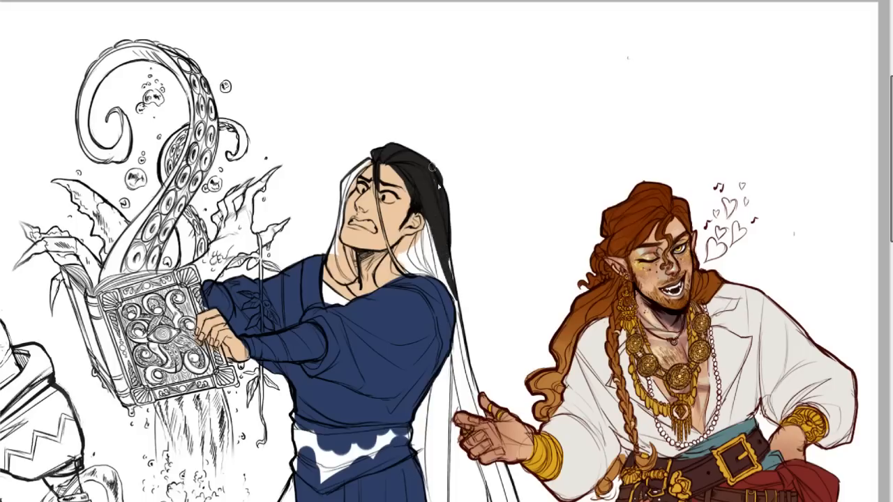
{"action": "left_click_drag", "start_coordinate": [429, 222], "coordinate": [428, 243]}
{"action": "key", "text": "ctrl+z"}
Colour the loose strand across the face black and continue it below the ear along the neck to the collar.
{"action": "left_click_drag", "start_coordinate": [376, 179], "coordinate": [399, 251]}
{"action": "mouse_move", "coordinate": [381, 200]}
{"action": "left_mouse_down"}
{"action": "mouse_move", "coordinate": [388, 244]}
{"action": "mouse_move", "coordinate": [414, 284]}
{"action": "left_mouse_up"}
{"action": "key", "text": "ctrl+z"}
{"action": "left_click_drag", "start_coordinate": [382, 230], "coordinate": [409, 273]}
{"action": "key", "text": "ctrl+z"}
{"action": "left_click_drag", "start_coordinate": [384, 231], "coordinate": [428, 274]}
{"action": "key", "text": "ctrl+z"}
{"action": "left_click_drag", "start_coordinate": [381, 233], "coordinate": [426, 274]}
{"action": "left_click_drag", "start_coordinate": [391, 249], "coordinate": [432, 277]}
{"action": "key", "text": "ctrl+z"}
{"action": "key", "text": "ctrl+z"}
{"action": "left_click_drag", "start_coordinate": [391, 252], "coordinate": [423, 274]}
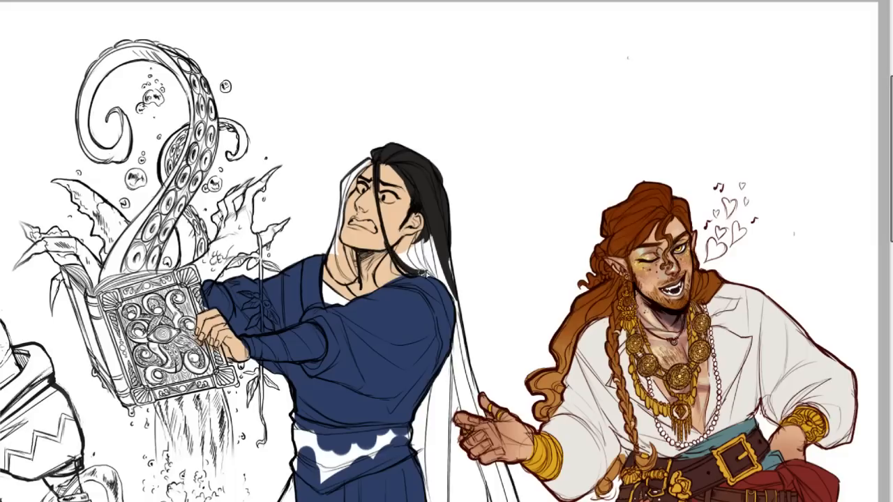
Fill the gap in the hair between the ear and shoulder with black and extend the colour down the back edge.
{"action": "mouse_move", "coordinate": [392, 249]}
{"action": "left_mouse_down"}
{"action": "mouse_move", "coordinate": [420, 239]}
{"action": "mouse_move", "coordinate": [402, 256]}
{"action": "mouse_move", "coordinate": [418, 251]}
{"action": "left_mouse_up"}
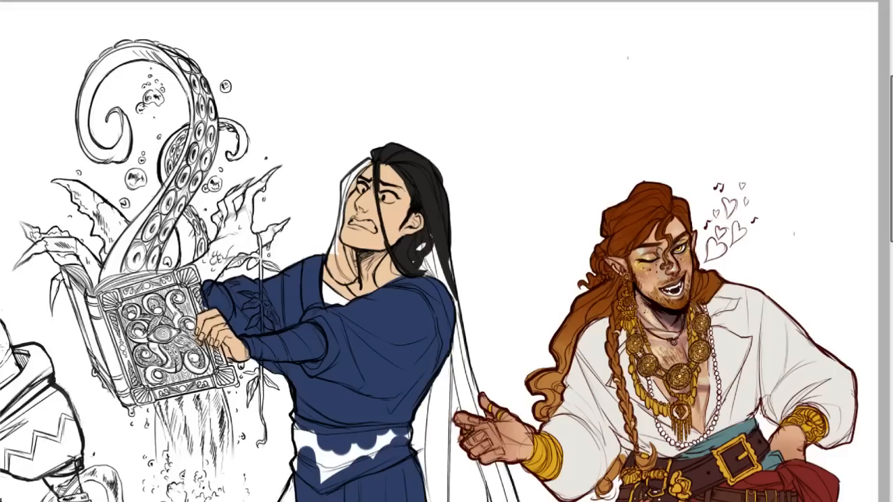
{"action": "mouse_move", "coordinate": [401, 261]}
{"action": "left_mouse_down"}
{"action": "mouse_move", "coordinate": [422, 267]}
{"action": "mouse_move", "coordinate": [437, 244]}
{"action": "left_mouse_up"}
{"action": "mouse_move", "coordinate": [447, 283]}
{"action": "left_mouse_down"}
{"action": "mouse_move", "coordinate": [452, 296]}
{"action": "mouse_move", "coordinate": [427, 280]}
{"action": "mouse_move", "coordinate": [457, 308]}
{"action": "mouse_move", "coordinate": [445, 275]}
{"action": "left_mouse_up"}
{"action": "left_click_drag", "start_coordinate": [444, 244], "coordinate": [462, 309]}
{"action": "key", "text": "ctrl+z"}
{"action": "key", "text": "ctrl+z"}
{"action": "left_click_drag", "start_coordinate": [441, 257], "coordinate": [451, 283]}
{"action": "left_click_drag", "start_coordinate": [444, 240], "coordinate": [469, 361]}
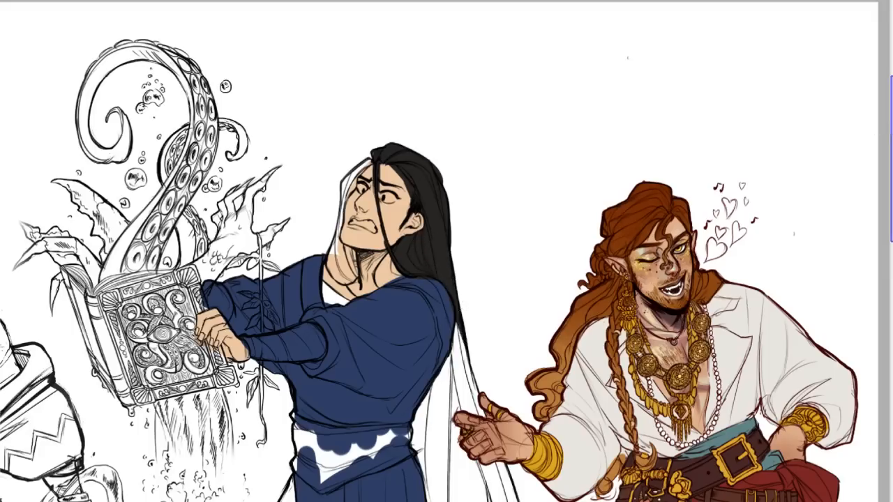
Paint the hair behind the near sleeve black down to the waist sash.
{"action": "scroll", "coordinate": [890, 159], "scroll_direction": "down", "scroll_amount": 3}
{"action": "mouse_move", "coordinate": [455, 163]}
{"action": "left_mouse_down"}
{"action": "mouse_move", "coordinate": [452, 232]}
{"action": "mouse_move", "coordinate": [455, 175]}
{"action": "mouse_move", "coordinate": [438, 259]}
{"action": "left_mouse_up"}
{"action": "mouse_move", "coordinate": [455, 193]}
{"action": "left_mouse_down"}
{"action": "mouse_move", "coordinate": [425, 289]}
{"action": "mouse_move", "coordinate": [454, 210]}
{"action": "mouse_move", "coordinate": [417, 284]}
{"action": "left_mouse_up"}
{"action": "left_click_drag", "start_coordinate": [434, 238], "coordinate": [417, 278]}
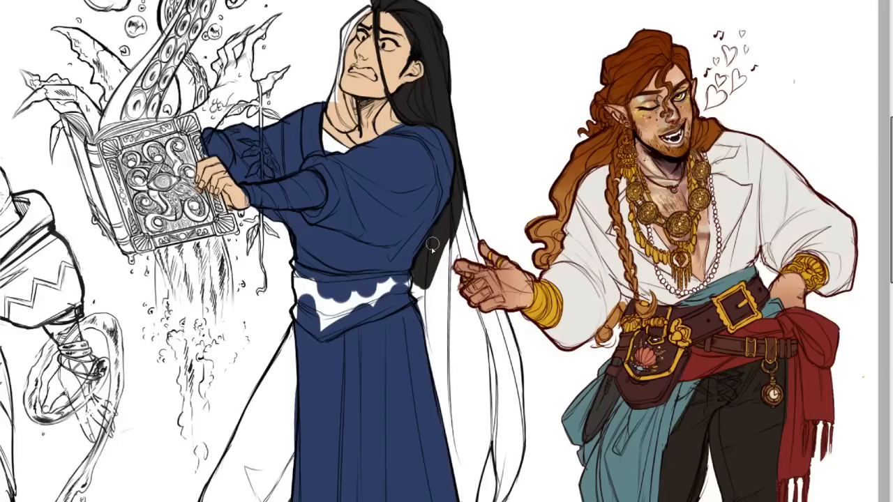
{"action": "left_click_drag", "start_coordinate": [432, 245], "coordinate": [421, 291]}
Fill the hair on the far side of the face with black from the forehead to the lock beside the neck.
{"action": "left_click_drag", "start_coordinate": [345, 49], "coordinate": [356, 15]}
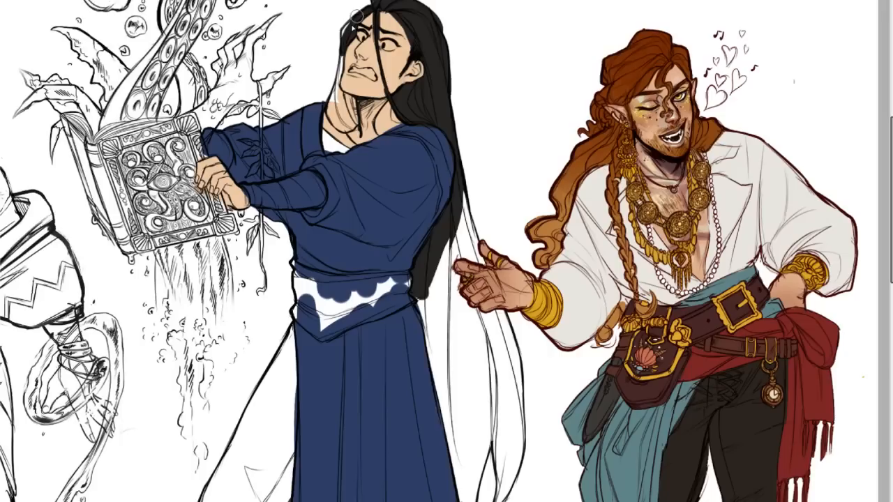
{"action": "left_click_drag", "start_coordinate": [355, 14], "coordinate": [347, 123]}
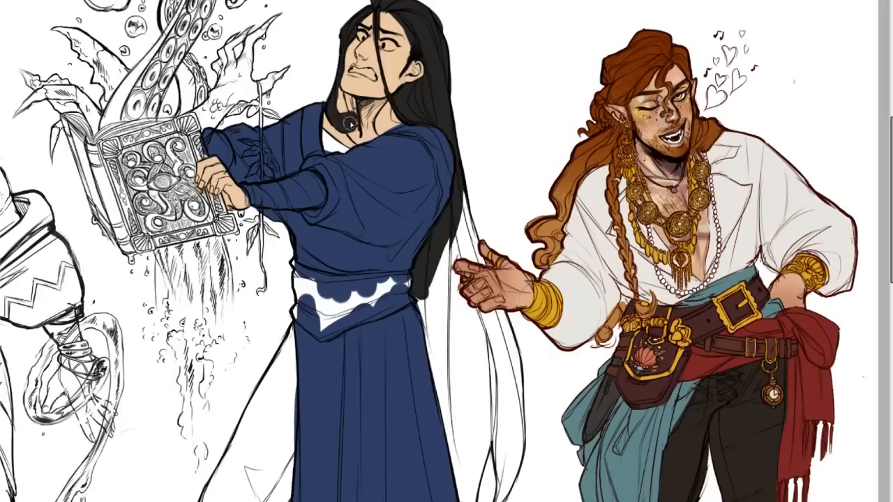
{"action": "mouse_move", "coordinate": [351, 105]}
{"action": "left_mouse_down"}
{"action": "mouse_move", "coordinate": [338, 76]}
{"action": "mouse_move", "coordinate": [349, 102]}
{"action": "mouse_move", "coordinate": [338, 83]}
{"action": "mouse_move", "coordinate": [342, 110]}
{"action": "left_mouse_up"}
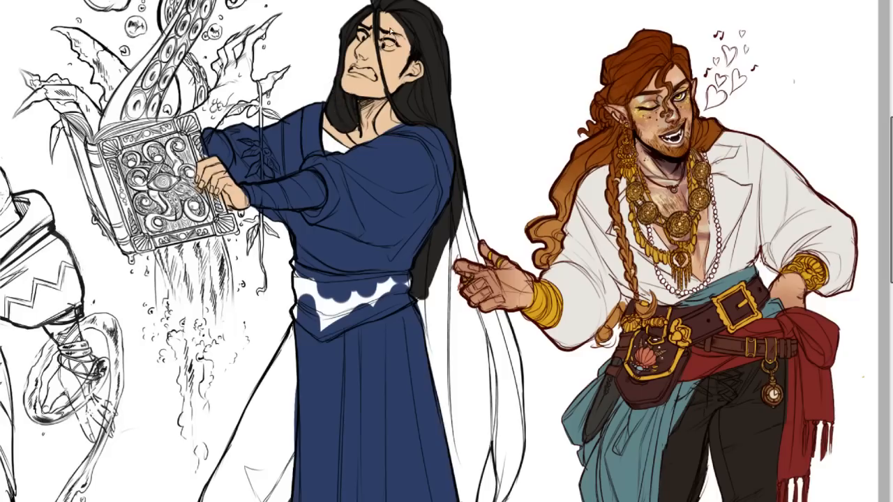
Fill the long hair behind the waist and upper skirt with black, up to the red-haired figure's outstretched hand.
{"action": "left_click_drag", "start_coordinate": [464, 183], "coordinate": [482, 264]}
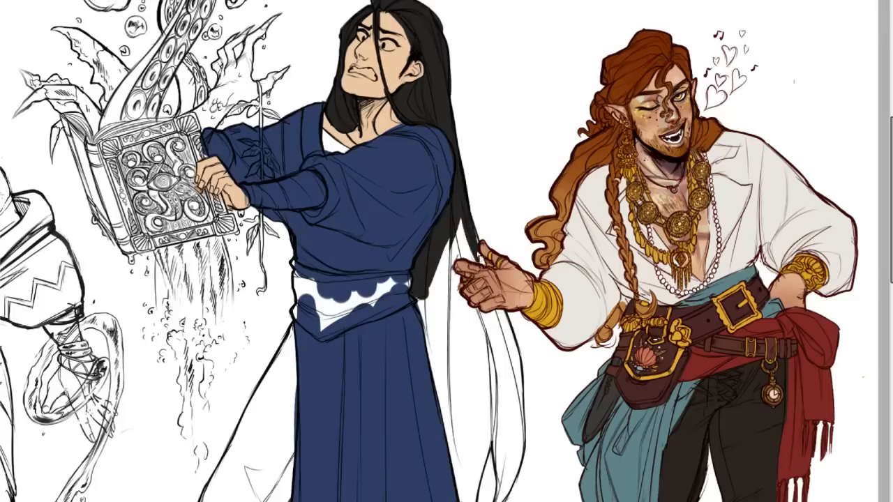
{"action": "mouse_move", "coordinate": [465, 214]}
{"action": "left_mouse_down"}
{"action": "mouse_move", "coordinate": [481, 258]}
{"action": "mouse_move", "coordinate": [478, 269]}
{"action": "mouse_move", "coordinate": [458, 234]}
{"action": "mouse_move", "coordinate": [441, 294]}
{"action": "mouse_move", "coordinate": [454, 397]}
{"action": "mouse_move", "coordinate": [425, 303]}
{"action": "mouse_move", "coordinate": [446, 334]}
{"action": "left_mouse_up"}
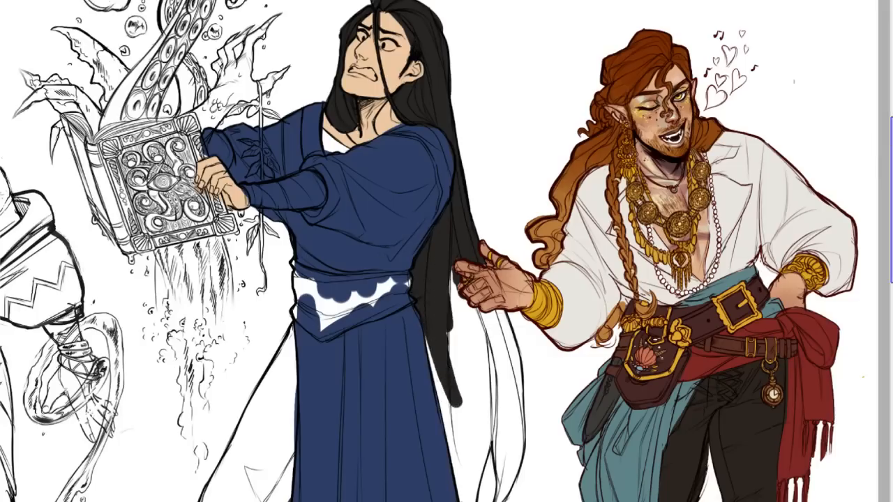
{"action": "left_click_drag", "start_coordinate": [892, 200], "coordinate": [892, 235]}
{"action": "left_click_drag", "start_coordinate": [450, 159], "coordinate": [468, 301]}
{"action": "left_click_drag", "start_coordinate": [469, 171], "coordinate": [480, 311]}
{"action": "left_click_drag", "start_coordinate": [477, 193], "coordinate": [480, 331]}
{"action": "left_click_drag", "start_coordinate": [487, 221], "coordinate": [472, 372]}
{"action": "key", "text": "ctrl+z"}
Extend the black fill through the large hair lock beside the skirt down to its pointed tip.
{"action": "left_click_drag", "start_coordinate": [493, 272], "coordinate": [474, 379]}
{"action": "left_click_drag", "start_coordinate": [482, 307], "coordinate": [472, 408]}
{"action": "key", "text": "ctrl+z"}
{"action": "left_click_drag", "start_coordinate": [463, 339], "coordinate": [479, 409]}
{"action": "left_click_drag", "start_coordinate": [469, 364], "coordinate": [483, 413]}
{"action": "left_click_drag", "start_coordinate": [470, 363], "coordinate": [480, 402]}
{"action": "mouse_move", "coordinate": [459, 342]}
{"action": "left_mouse_down"}
{"action": "mouse_move", "coordinate": [433, 228]}
{"action": "mouse_move", "coordinate": [413, 191]}
{"action": "mouse_move", "coordinate": [452, 294]}
{"action": "mouse_move", "coordinate": [461, 372]}
{"action": "left_mouse_up"}
{"action": "key", "text": "ctrl+z"}
{"action": "left_click_drag", "start_coordinate": [442, 276], "coordinate": [468, 353]}
{"action": "left_click_drag", "start_coordinate": [468, 353], "coordinate": [462, 315]}
{"action": "key", "text": "ctrl+z"}
Start colouring the outer hair lock black along its inner edge and curved lower tip, undoing stray strokes.
{"action": "mouse_move", "coordinate": [499, 289]}
{"action": "left_mouse_down"}
{"action": "mouse_move", "coordinate": [499, 315]}
{"action": "mouse_move", "coordinate": [480, 335]}
{"action": "left_mouse_up"}
{"action": "left_click_drag", "start_coordinate": [500, 280], "coordinate": [494, 367]}
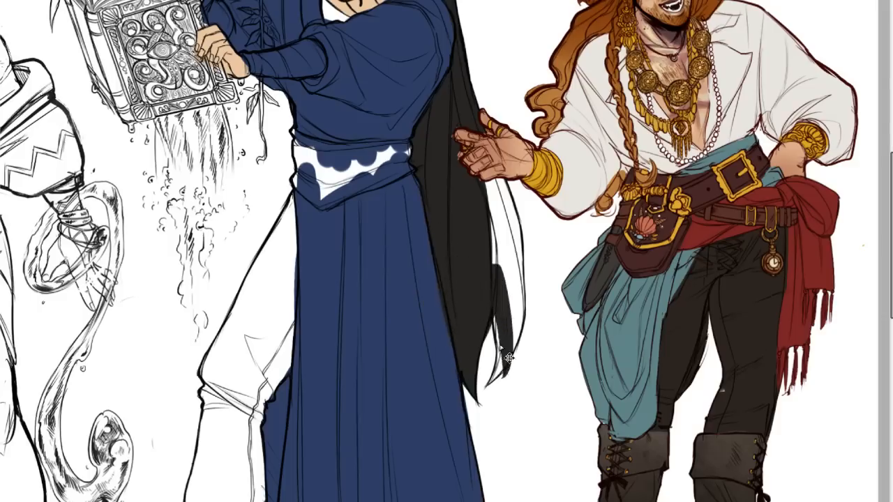
{"action": "key", "text": "ctrl+z"}
{"action": "key", "text": "ctrl+z"}
{"action": "left_click_drag", "start_coordinate": [492, 293], "coordinate": [506, 370]}
{"action": "key", "text": "ctrl+z"}
{"action": "left_click_drag", "start_coordinate": [496, 328], "coordinate": [503, 376]}
{"action": "left_click_drag", "start_coordinate": [502, 337], "coordinate": [484, 392]}
{"action": "key", "text": "ctrl+z"}
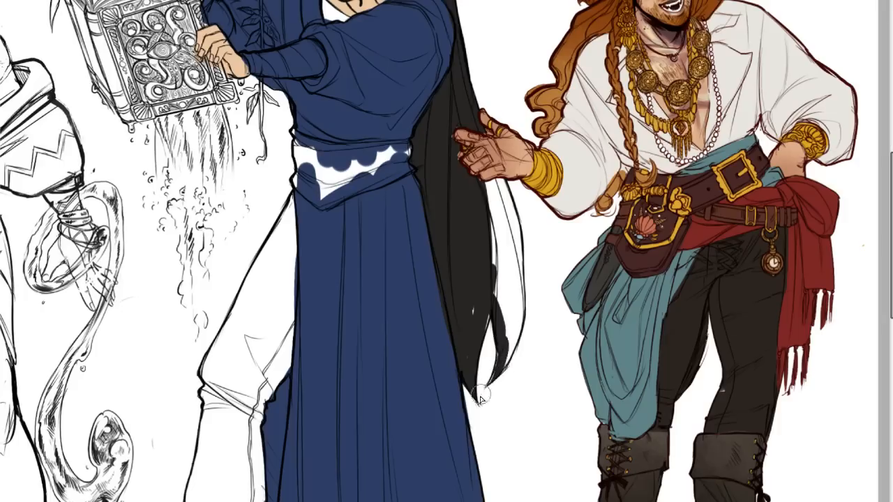
{"action": "left_click_drag", "start_coordinate": [505, 340], "coordinate": [484, 388]}
{"action": "key", "text": "ctrl+z"}
{"action": "mouse_move", "coordinate": [503, 341]}
{"action": "left_mouse_down"}
{"action": "mouse_move", "coordinate": [485, 388]}
{"action": "mouse_move", "coordinate": [518, 338]}
{"action": "left_mouse_up"}
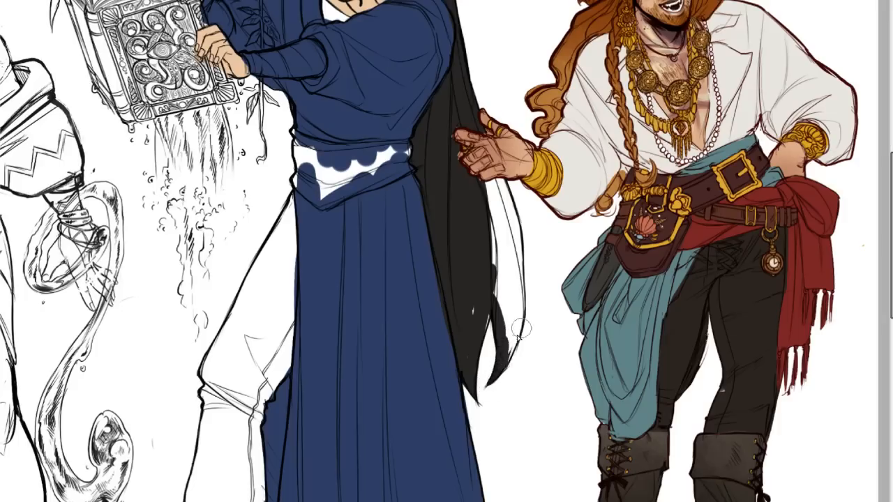
Fill the rest of the outer hair lock with black, from below the outstretched hand to its tip.
{"action": "left_click_drag", "start_coordinate": [497, 367], "coordinate": [520, 297]}
{"action": "left_click_drag", "start_coordinate": [490, 176], "coordinate": [515, 277]}
{"action": "left_click_drag", "start_coordinate": [496, 198], "coordinate": [517, 303]}
{"action": "left_click_drag", "start_coordinate": [514, 251], "coordinate": [515, 306]}
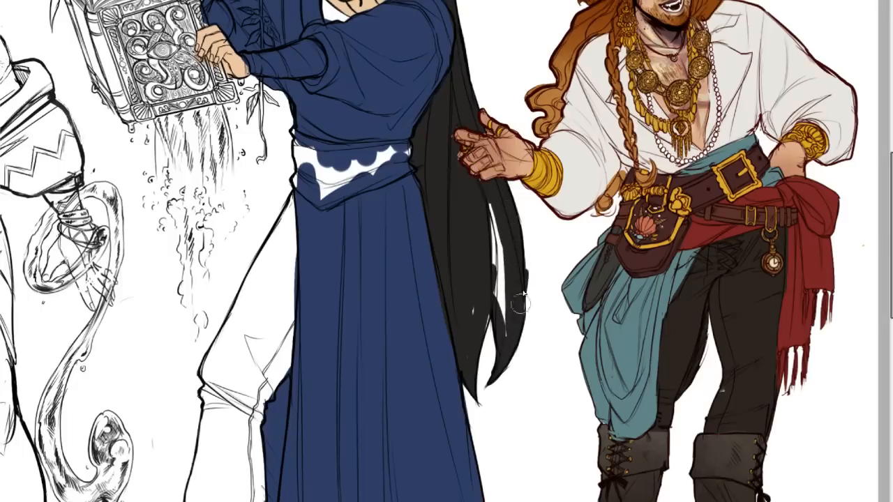
{"action": "mouse_move", "coordinate": [507, 326]}
{"action": "left_mouse_down"}
{"action": "mouse_move", "coordinate": [485, 243]}
{"action": "mouse_move", "coordinate": [479, 380]}
{"action": "left_mouse_up"}
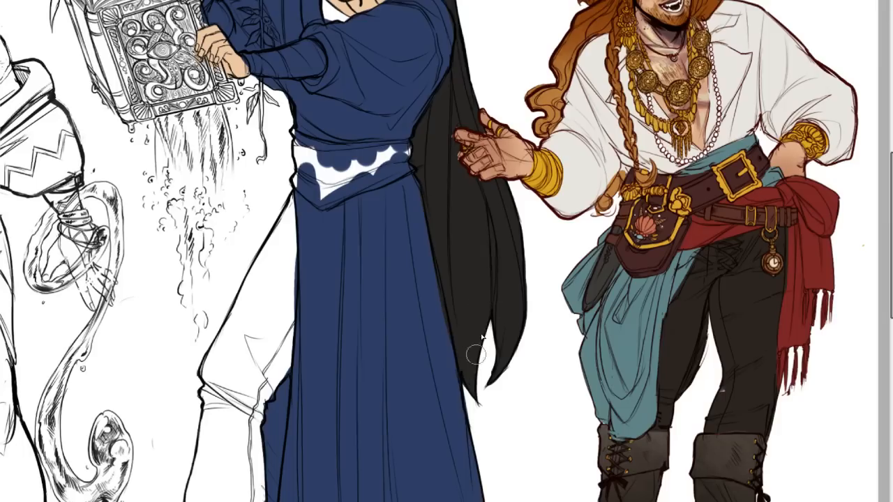
Examine the blue-robed figure's black hair and robe colours alongside the other two figures.
{"action": "left_click_drag", "start_coordinate": [888, 236], "coordinate": [887, 195]}
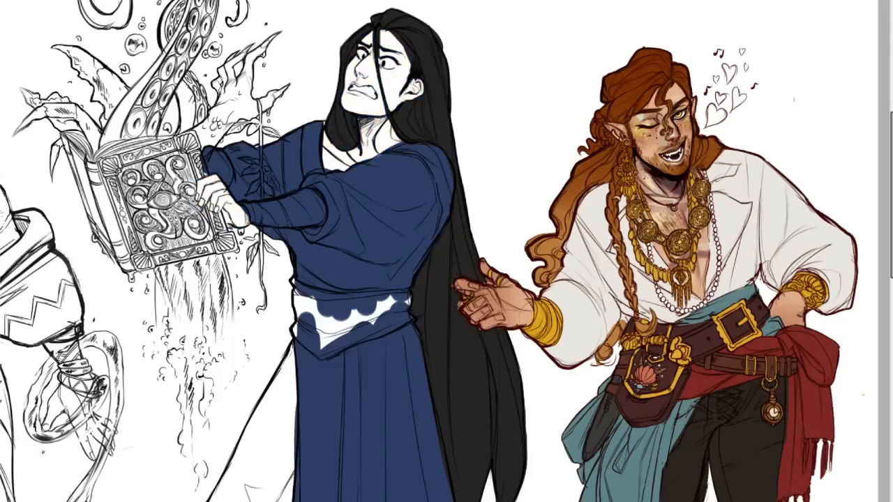
{"action": "scroll", "coordinate": [447, 230], "scroll_direction": "down", "scroll_amount": 5}
{"action": "scroll", "coordinate": [447, 230], "scroll_direction": "up", "scroll_amount": 4}
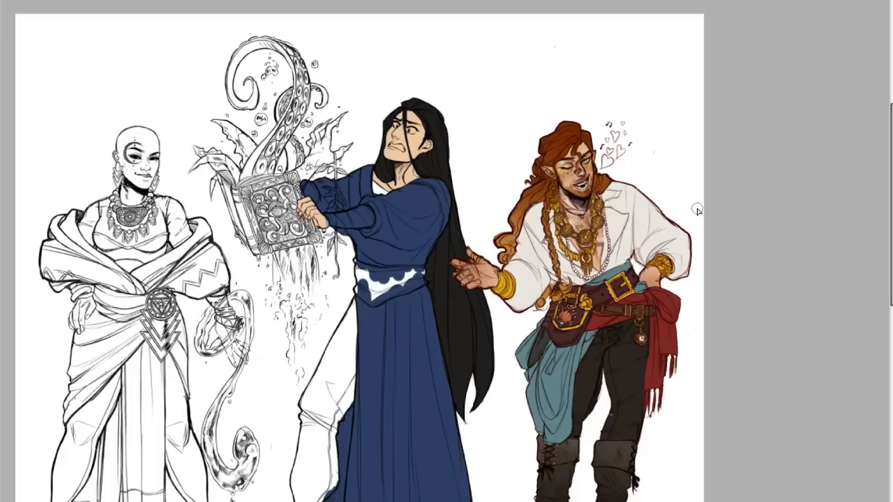
{"action": "scroll", "coordinate": [874, 149], "scroll_direction": "down", "scroll_amount": 3}
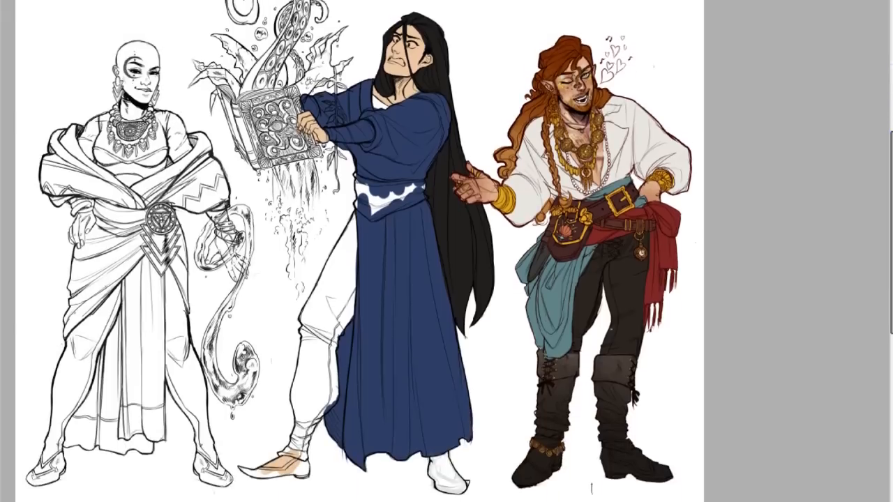
{"action": "scroll", "coordinate": [444, 234], "scroll_direction": "up", "scroll_amount": 5}
{"action": "scroll", "coordinate": [443, 234], "scroll_direction": "down", "scroll_amount": 2}
{"action": "scroll", "coordinate": [443, 234], "scroll_direction": "down", "scroll_amount": 2}
{"action": "scroll", "coordinate": [444, 233], "scroll_direction": "up", "scroll_amount": 2}
{"action": "scroll", "coordinate": [444, 234], "scroll_direction": "up", "scroll_amount": 1}
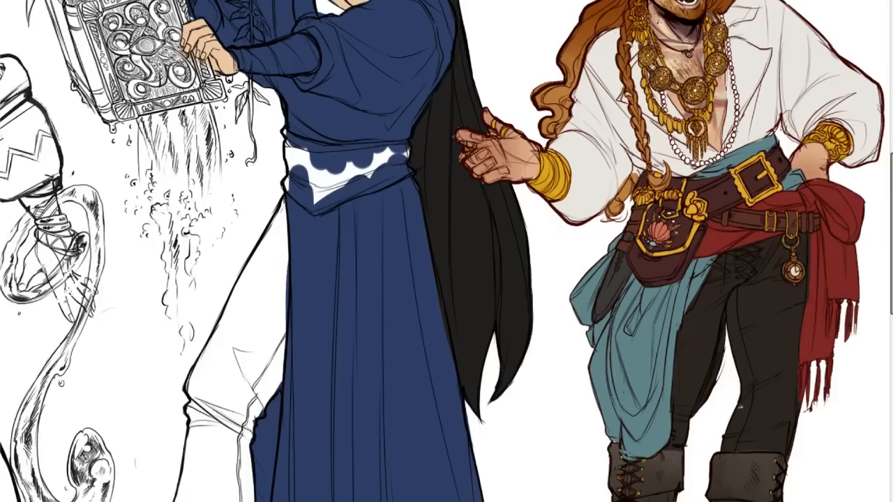
{"action": "scroll", "coordinate": [443, 234], "scroll_direction": "down", "scroll_amount": 4}
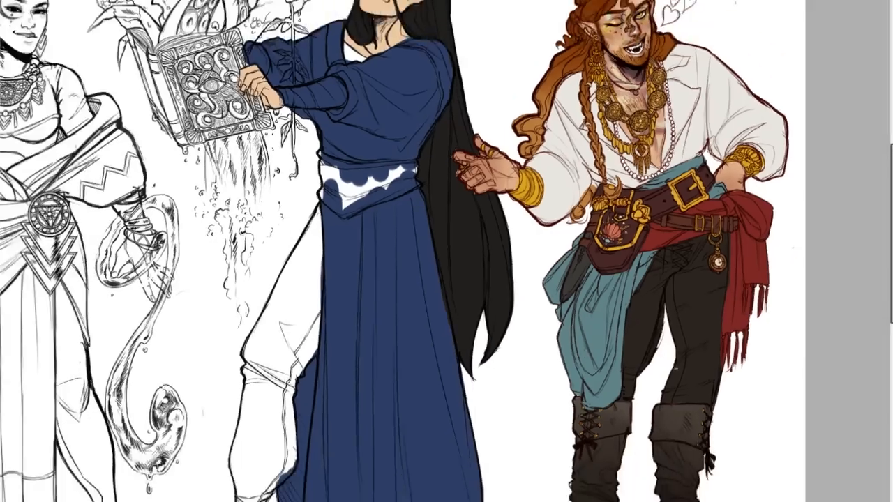
{"action": "scroll", "coordinate": [444, 234], "scroll_direction": "up", "scroll_amount": 4}
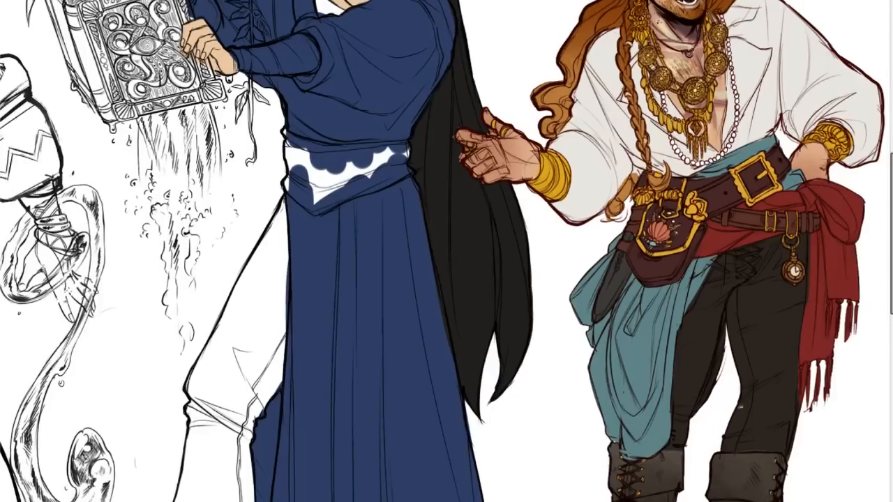
{"action": "scroll", "coordinate": [447, 235], "scroll_direction": "up", "scroll_amount": 2}
{"action": "scroll", "coordinate": [447, 236], "scroll_direction": "down", "scroll_amount": 5}
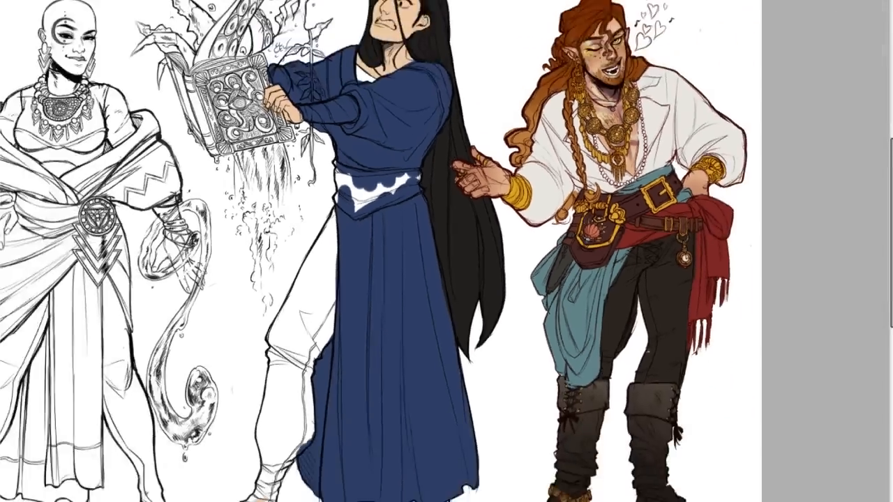
{"action": "scroll", "coordinate": [472, 235], "scroll_direction": "up", "scroll_amount": 3}
{"action": "scroll", "coordinate": [446, 252], "scroll_direction": "down", "scroll_amount": 3}
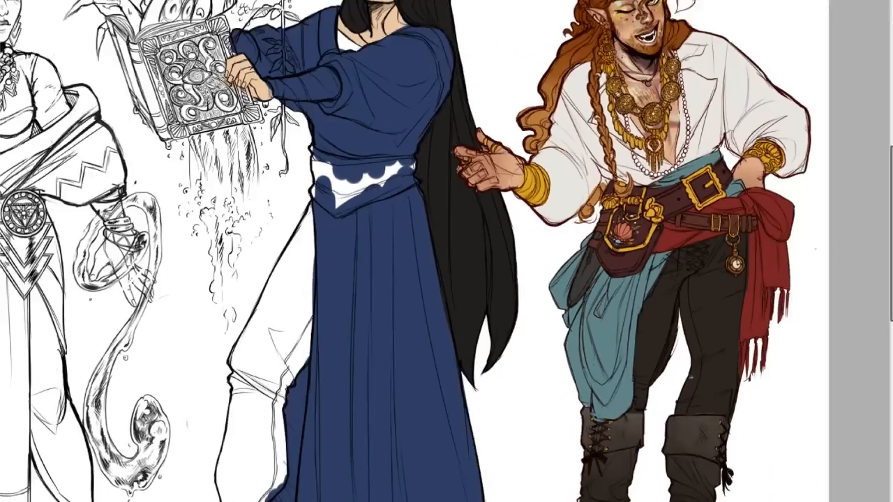
Paint the upper band of the blue-robed figure's waist sash gold and carry the colour down its hair-side end.
{"action": "scroll", "coordinate": [447, 252], "scroll_direction": "left", "scroll_amount": 5}
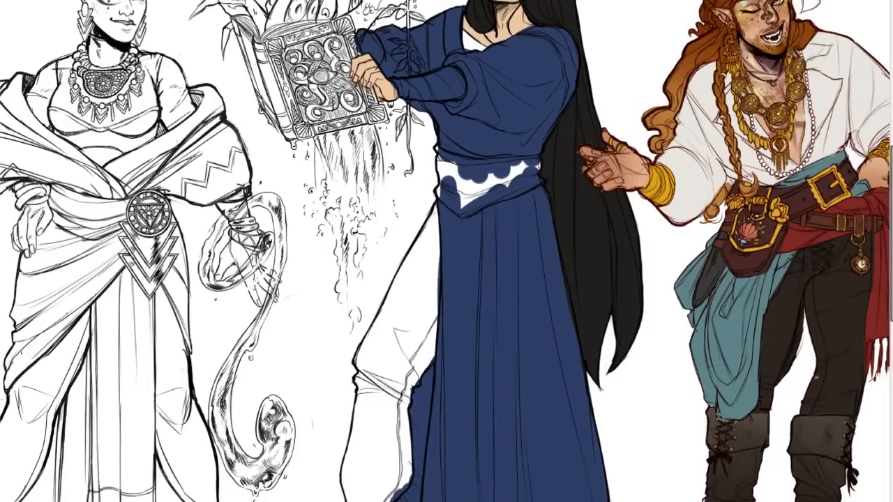
{"action": "scroll", "coordinate": [446, 234], "scroll_direction": "up", "scroll_amount": 3}
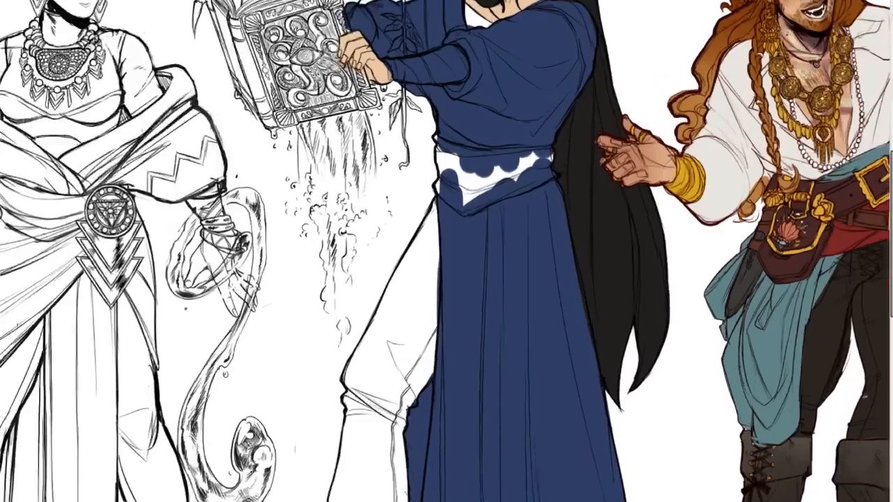
{"action": "mouse_move", "coordinate": [432, 92]}
{"action": "left_mouse_down"}
{"action": "mouse_move", "coordinate": [523, 119]}
{"action": "mouse_move", "coordinate": [482, 123]}
{"action": "mouse_move", "coordinate": [530, 112]}
{"action": "left_mouse_up"}
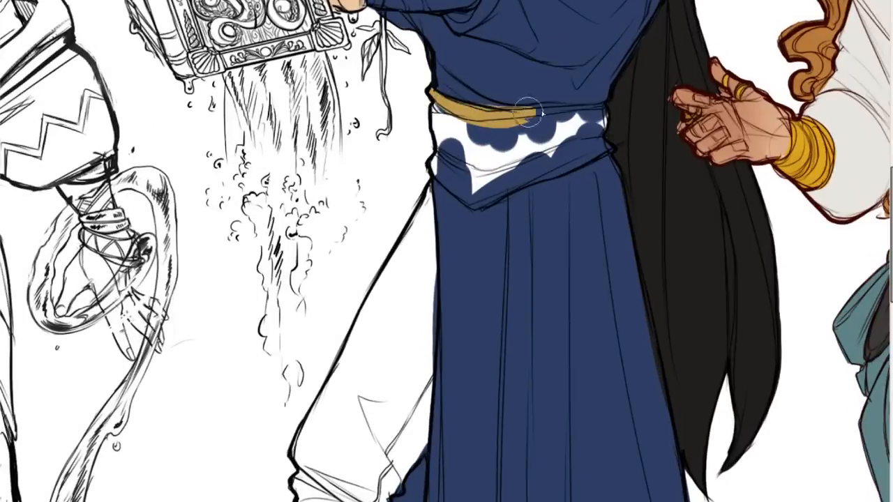
{"action": "left_click_drag", "start_coordinate": [454, 101], "coordinate": [540, 111]}
{"action": "mouse_move", "coordinate": [462, 109]}
{"action": "left_mouse_down"}
{"action": "mouse_move", "coordinate": [588, 113]}
{"action": "mouse_move", "coordinate": [570, 118]}
{"action": "mouse_move", "coordinate": [600, 106]}
{"action": "mouse_move", "coordinate": [598, 143]}
{"action": "mouse_move", "coordinate": [597, 120]}
{"action": "mouse_move", "coordinate": [602, 150]}
{"action": "left_mouse_up"}
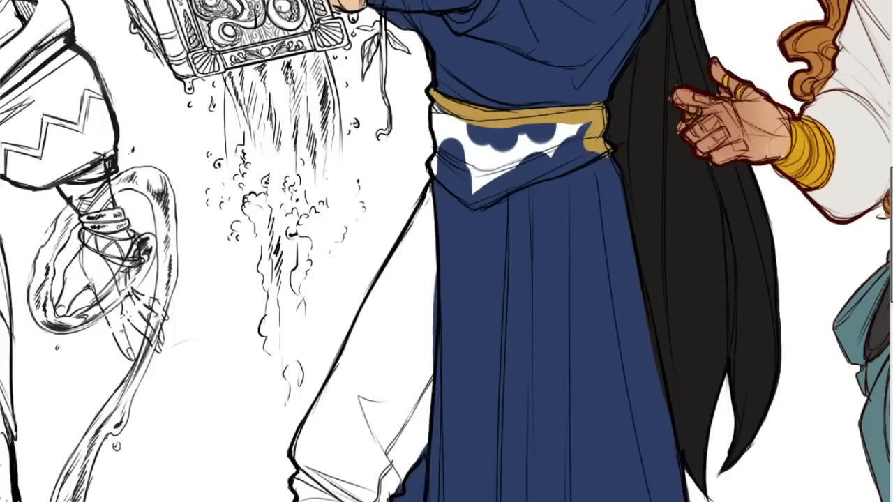
Fill the remaining white and blue areas of the waist sash with gold down to its lower point.
{"action": "scroll", "coordinate": [654, 140], "scroll_direction": "up", "scroll_amount": 2}
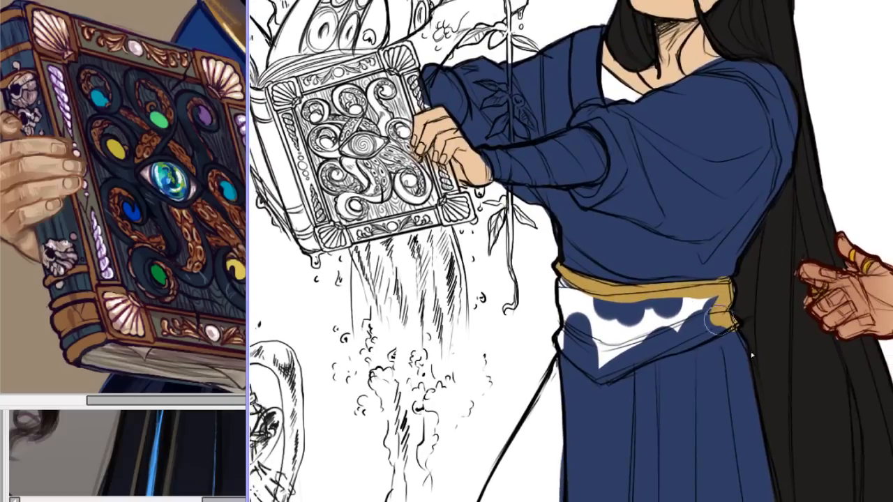
{"action": "mouse_move", "coordinate": [586, 290]}
{"action": "left_mouse_down"}
{"action": "mouse_move", "coordinate": [568, 296]}
{"action": "mouse_move", "coordinate": [574, 328]}
{"action": "mouse_move", "coordinate": [570, 301]}
{"action": "left_mouse_up"}
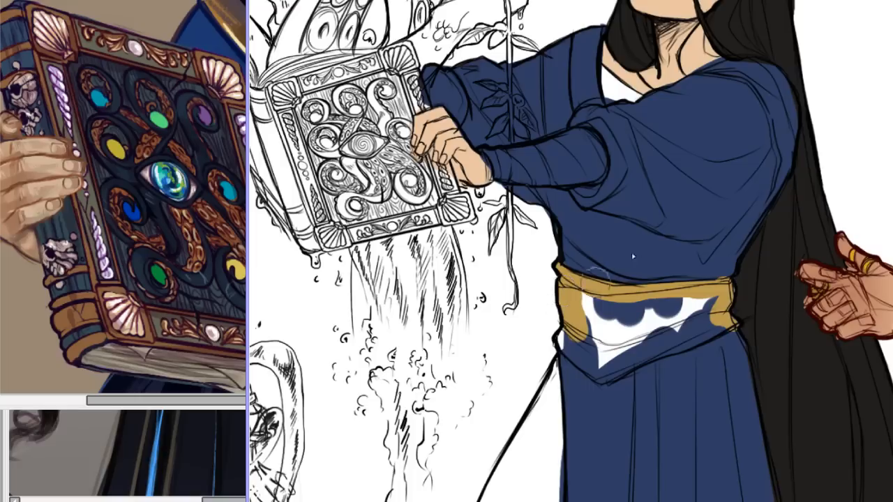
{"action": "left_click_drag", "start_coordinate": [574, 348], "coordinate": [571, 339]}
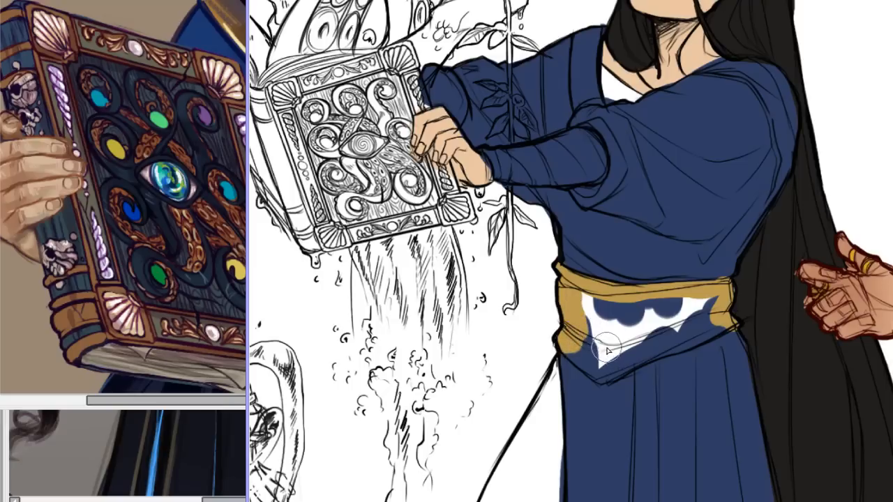
{"action": "mouse_move", "coordinate": [578, 342]}
{"action": "left_mouse_down"}
{"action": "mouse_move", "coordinate": [605, 374]}
{"action": "mouse_move", "coordinate": [579, 360]}
{"action": "mouse_move", "coordinate": [597, 374]}
{"action": "mouse_move", "coordinate": [615, 371]}
{"action": "mouse_move", "coordinate": [597, 369]}
{"action": "mouse_move", "coordinate": [687, 326]}
{"action": "left_mouse_up"}
{"action": "left_click_drag", "start_coordinate": [635, 366], "coordinate": [714, 329]}
{"action": "key", "text": "ctrl+z"}
{"action": "left_click_drag", "start_coordinate": [618, 381], "coordinate": [723, 323]}
{"action": "key", "text": "ctrl+z"}
{"action": "mouse_move", "coordinate": [650, 358]}
{"action": "left_mouse_down"}
{"action": "mouse_move", "coordinate": [720, 324]}
{"action": "mouse_move", "coordinate": [708, 302]}
{"action": "left_mouse_up"}
{"action": "mouse_move", "coordinate": [655, 319]}
{"action": "left_mouse_down"}
{"action": "mouse_move", "coordinate": [632, 307]}
{"action": "mouse_move", "coordinate": [589, 314]}
{"action": "mouse_move", "coordinate": [590, 335]}
{"action": "mouse_move", "coordinate": [634, 339]}
{"action": "left_mouse_up"}
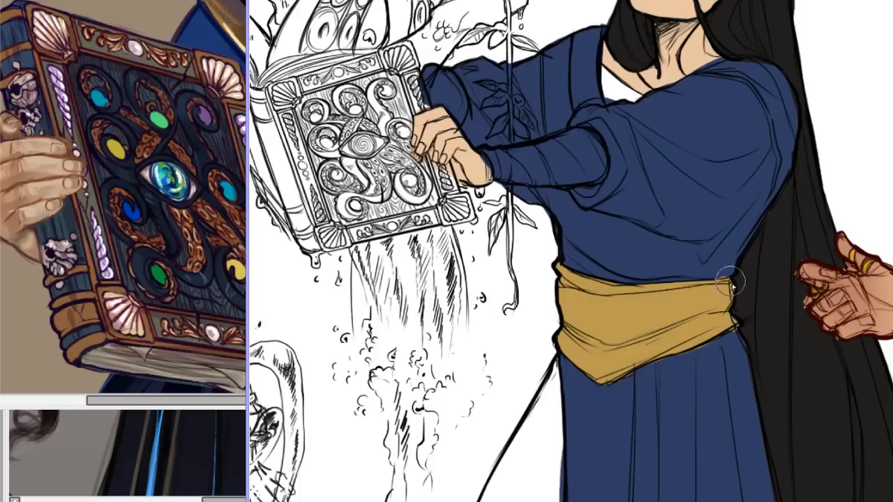
{"action": "key", "text": "ctrl+0"}
{"action": "scroll", "coordinate": [571, 253], "scroll_direction": "up", "scroll_amount": 8}
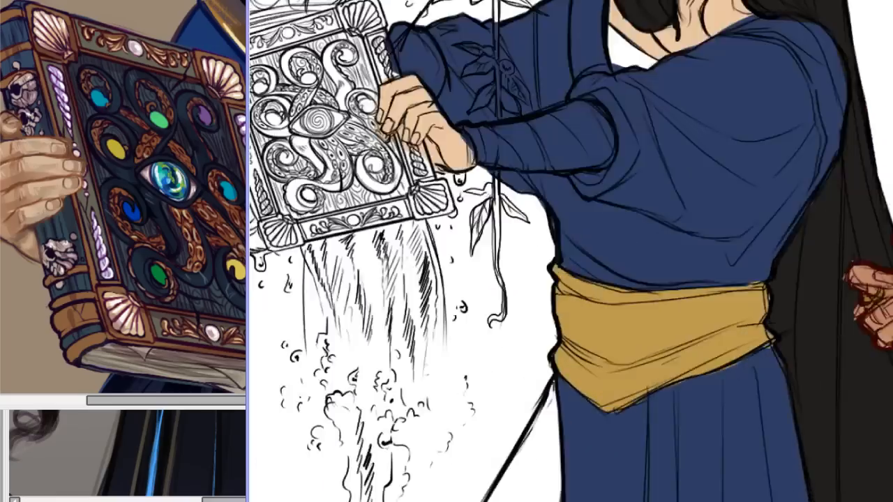
{"action": "scroll", "coordinate": [571, 253], "scroll_direction": "down", "scroll_amount": 9}
{"action": "scroll", "coordinate": [571, 253], "scroll_direction": "up", "scroll_amount": 1}
{"action": "scroll", "coordinate": [579, 265], "scroll_direction": "up", "scroll_amount": 3}
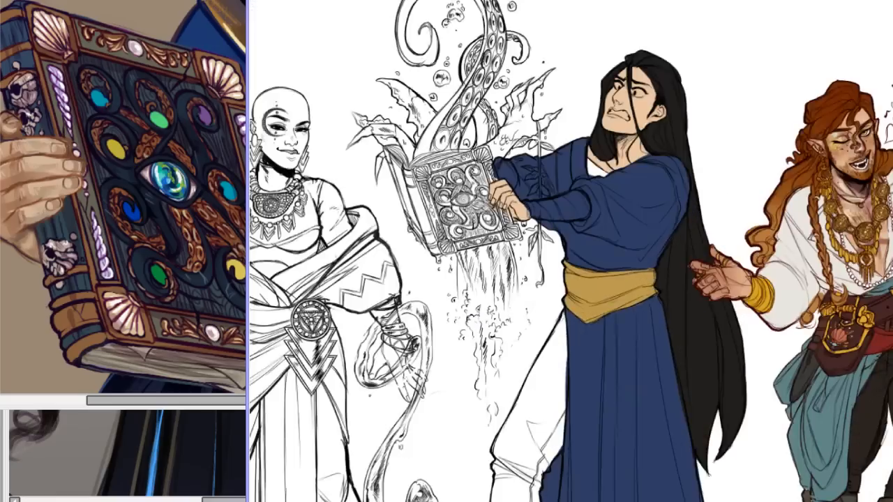
Look over the blue-robed figure's robe, sash and hair alongside the neighbouring figures.
{"action": "scroll", "coordinate": [571, 251], "scroll_direction": "down", "scroll_amount": 3}
{"action": "scroll", "coordinate": [571, 251], "scroll_direction": "up", "scroll_amount": 4}
{"action": "scroll", "coordinate": [571, 252], "scroll_direction": "down", "scroll_amount": 4}
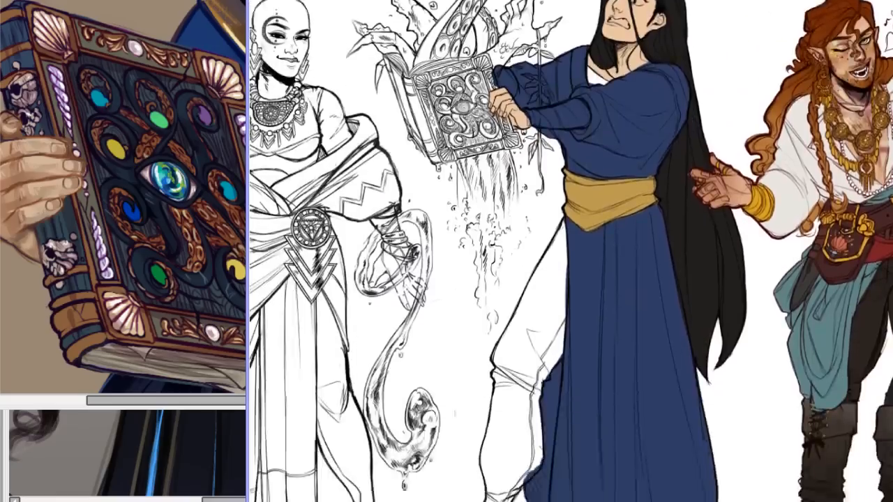
{"action": "scroll", "coordinate": [571, 251], "scroll_direction": "down", "scroll_amount": 6}
{"action": "scroll", "coordinate": [571, 251], "scroll_direction": "up", "scroll_amount": 5}
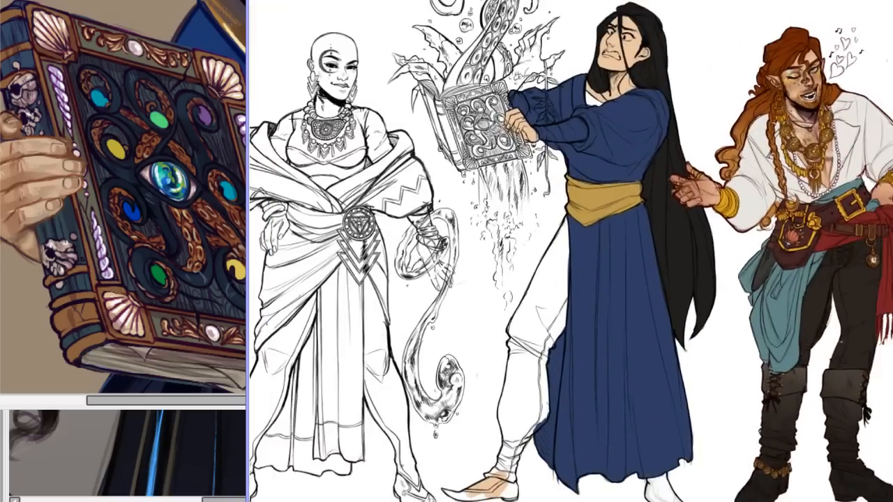
{"action": "scroll", "coordinate": [571, 251], "scroll_direction": "up", "scroll_amount": 3}
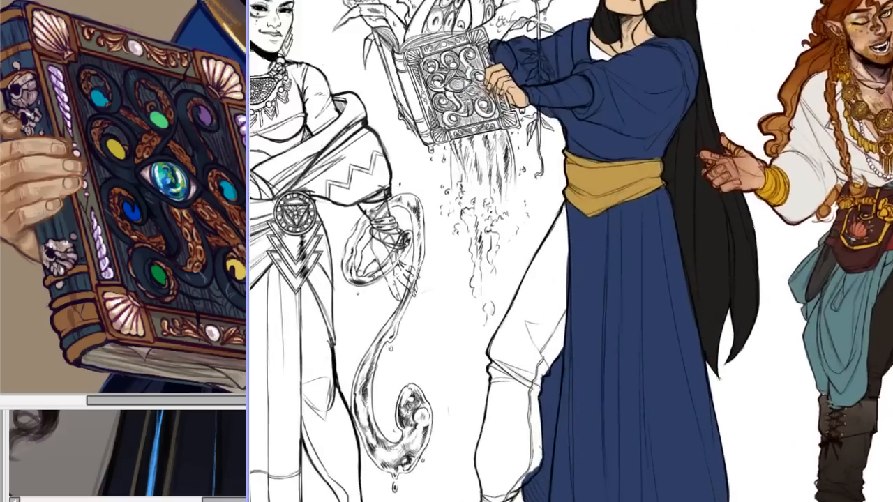
{"action": "scroll", "coordinate": [570, 251], "scroll_direction": "down", "scroll_amount": 6}
{"action": "scroll", "coordinate": [573, 258], "scroll_direction": "up", "scroll_amount": 8}
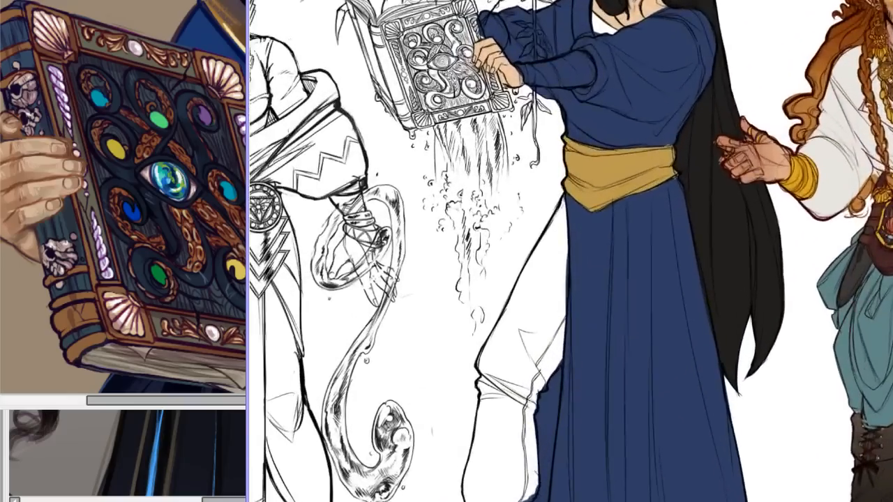
{"action": "scroll", "coordinate": [572, 258], "scroll_direction": "up", "scroll_amount": 1}
{"action": "left_click_drag", "start_coordinate": [871, 36], "coordinate": [861, 26]}
{"action": "scroll", "coordinate": [572, 258], "scroll_direction": "down", "scroll_amount": 2}
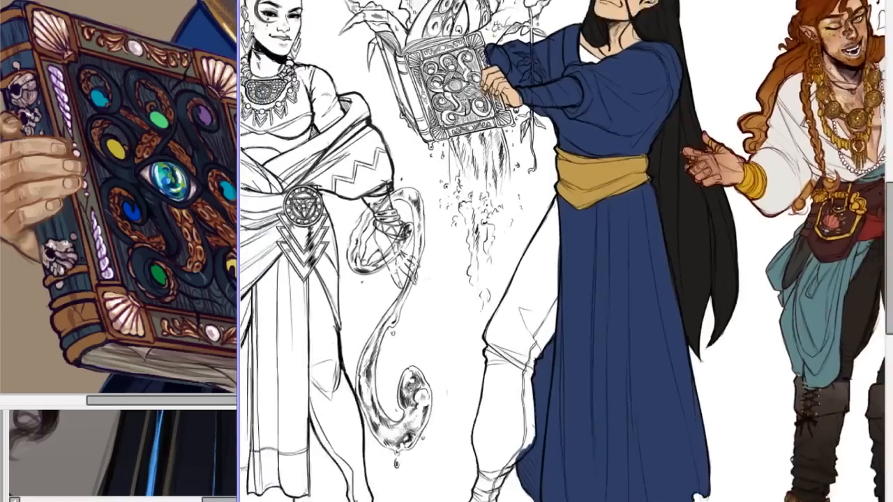
{"action": "scroll", "coordinate": [572, 258], "scroll_direction": "up", "scroll_amount": 2}
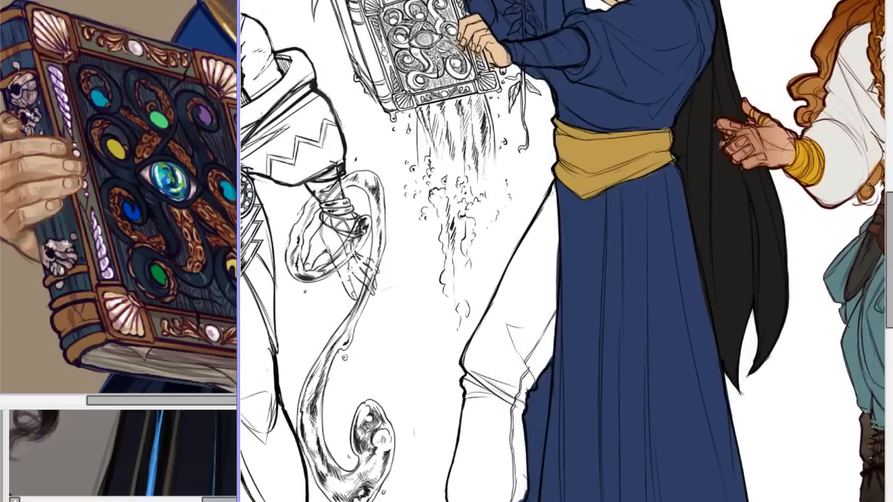
Paint the robe's collar band gold beside the front hair lock, from the shoulder down to the raised forearm.
{"action": "left_click_drag", "start_coordinate": [890, 215], "coordinate": [890, 156]}
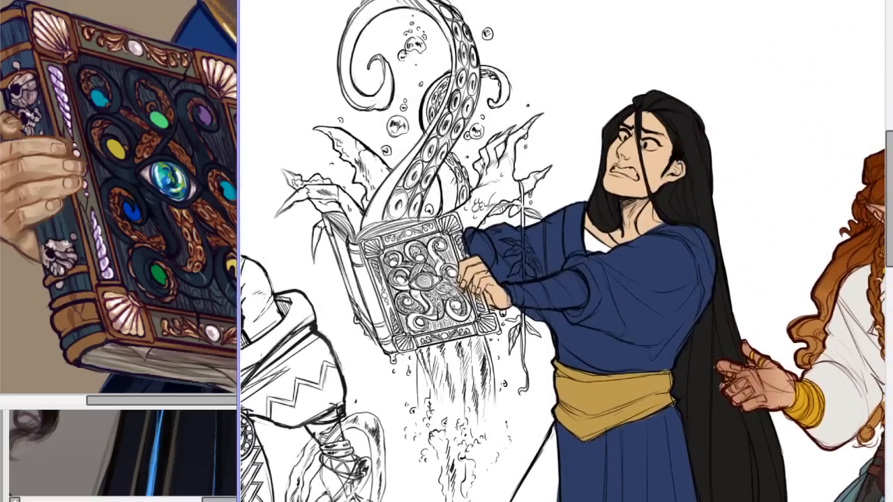
{"action": "scroll", "coordinate": [563, 255], "scroll_direction": "up", "scroll_amount": 4}
{"action": "scroll", "coordinate": [563, 255], "scroll_direction": "down", "scroll_amount": 3}
{"action": "scroll", "coordinate": [551, 244], "scroll_direction": "up", "scroll_amount": 1}
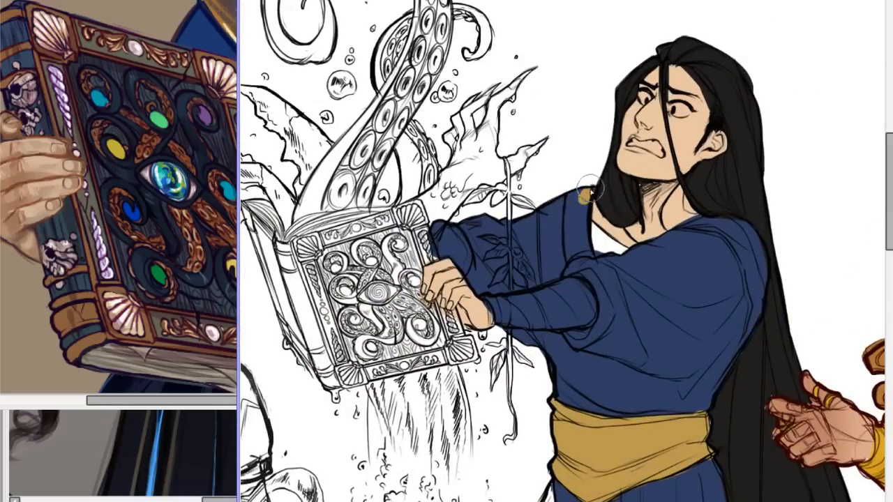
{"action": "mouse_move", "coordinate": [574, 203]}
{"action": "left_mouse_down"}
{"action": "mouse_move", "coordinate": [572, 260]}
{"action": "mouse_move", "coordinate": [569, 252]}
{"action": "left_mouse_up"}
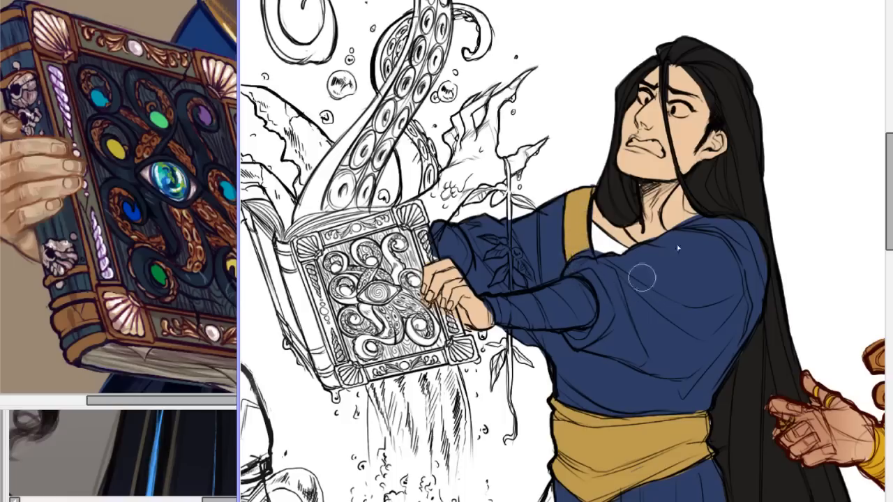
On the rough robed-figure sketch with the grey-brown background, outline the hanging arm in yellow down to the hand and scribble circles beside it.
{"action": "left_click_drag", "start_coordinate": [892, 155], "coordinate": [890, 190]}
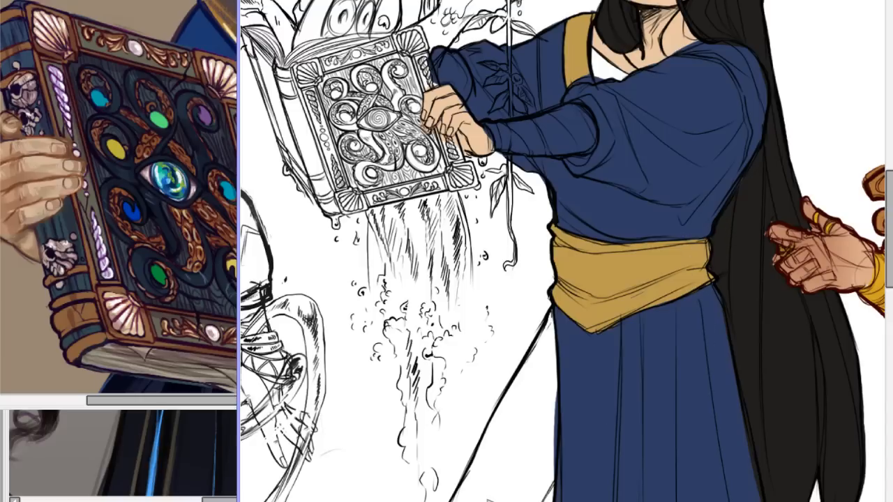
{"action": "left_click", "coordinate": [490, 501]}
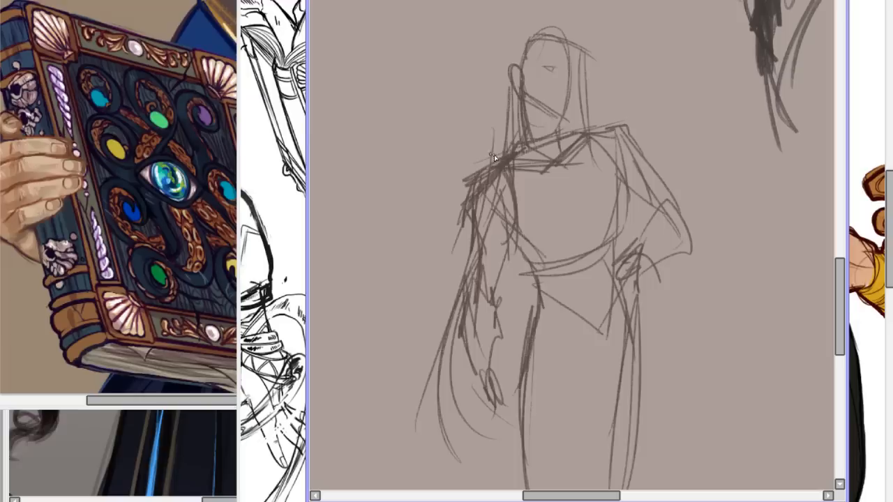
{"action": "mouse_move", "coordinate": [509, 162]}
{"action": "left_mouse_down"}
{"action": "mouse_move", "coordinate": [477, 189]}
{"action": "mouse_move", "coordinate": [475, 206]}
{"action": "mouse_move", "coordinate": [474, 187]}
{"action": "mouse_move", "coordinate": [481, 231]}
{"action": "left_mouse_up"}
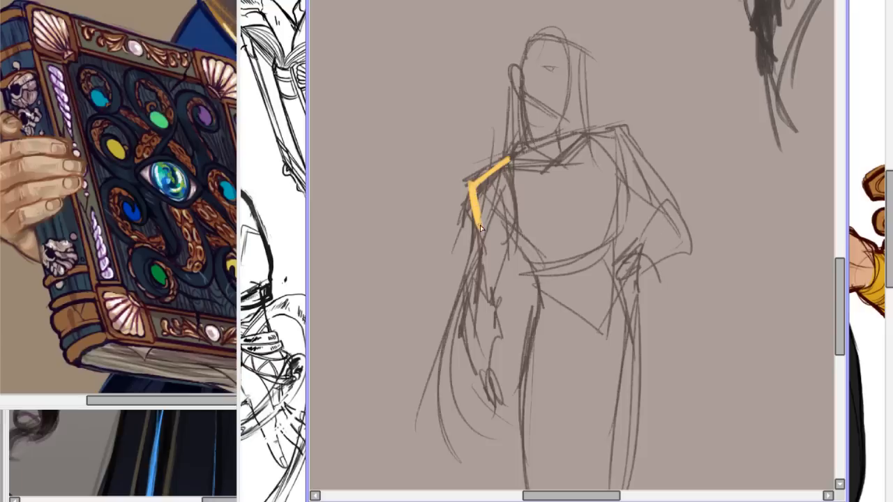
{"action": "left_click_drag", "start_coordinate": [479, 237], "coordinate": [514, 183]}
{"action": "mouse_move", "coordinate": [475, 210]}
{"action": "left_mouse_down"}
{"action": "mouse_move", "coordinate": [495, 170]}
{"action": "mouse_move", "coordinate": [518, 154]}
{"action": "mouse_move", "coordinate": [515, 249]}
{"action": "left_mouse_up"}
{"action": "mouse_move", "coordinate": [513, 199]}
{"action": "left_mouse_down"}
{"action": "mouse_move", "coordinate": [501, 261]}
{"action": "mouse_move", "coordinate": [513, 234]}
{"action": "mouse_move", "coordinate": [494, 288]}
{"action": "mouse_move", "coordinate": [480, 265]}
{"action": "mouse_move", "coordinate": [461, 337]}
{"action": "left_mouse_up"}
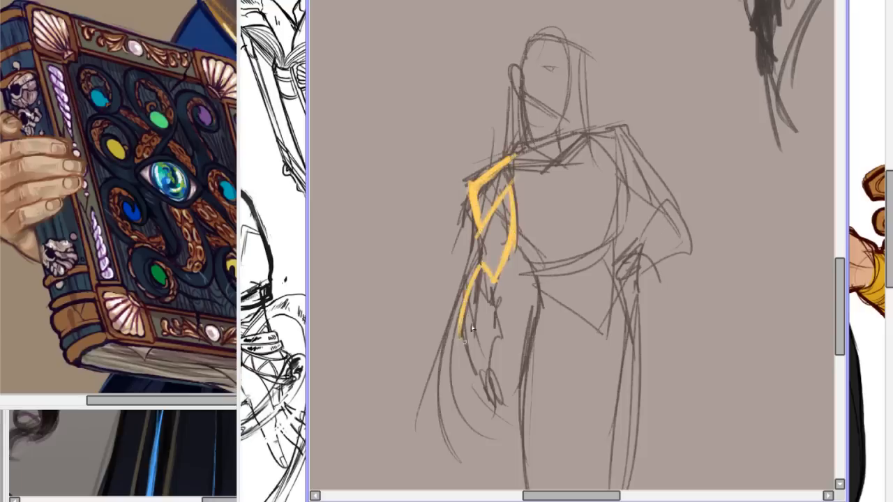
{"action": "left_click_drag", "start_coordinate": [475, 280], "coordinate": [461, 325]}
{"action": "left_click_drag", "start_coordinate": [485, 233], "coordinate": [480, 278]}
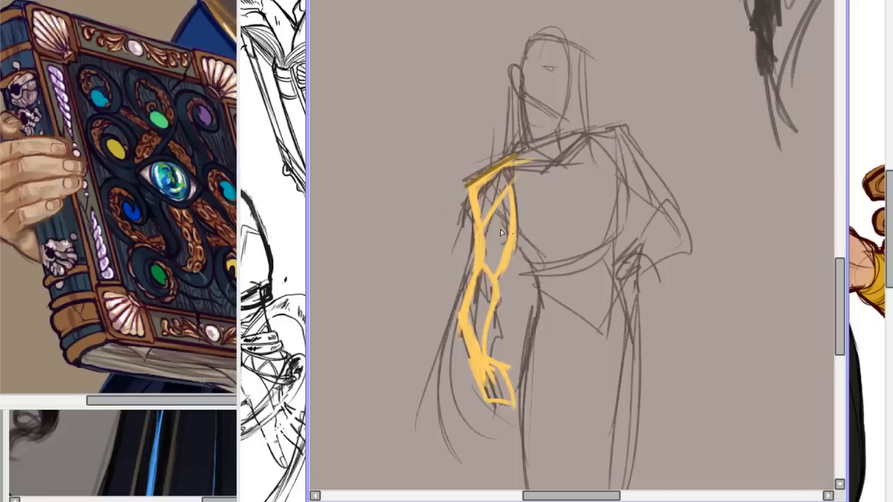
{"action": "mouse_move", "coordinate": [364, 220]}
{"action": "left_mouse_down"}
{"action": "mouse_move", "coordinate": [391, 240]}
{"action": "mouse_move", "coordinate": [410, 199]}
{"action": "mouse_move", "coordinate": [387, 183]}
{"action": "mouse_move", "coordinate": [384, 233]}
{"action": "mouse_move", "coordinate": [382, 193]}
{"action": "mouse_move", "coordinate": [362, 231]}
{"action": "mouse_move", "coordinate": [377, 247]}
{"action": "mouse_move", "coordinate": [412, 234]}
{"action": "mouse_move", "coordinate": [394, 211]}
{"action": "mouse_move", "coordinate": [396, 189]}
{"action": "mouse_move", "coordinate": [363, 237]}
{"action": "mouse_move", "coordinate": [409, 248]}
{"action": "mouse_move", "coordinate": [376, 245]}
{"action": "mouse_move", "coordinate": [413, 237]}
{"action": "mouse_move", "coordinate": [374, 224]}
{"action": "mouse_move", "coordinate": [377, 267]}
{"action": "mouse_move", "coordinate": [372, 228]}
{"action": "mouse_move", "coordinate": [370, 258]}
{"action": "mouse_move", "coordinate": [409, 261]}
{"action": "mouse_move", "coordinate": [407, 229]}
{"action": "mouse_move", "coordinate": [379, 262]}
{"action": "mouse_move", "coordinate": [397, 278]}
{"action": "mouse_move", "coordinate": [370, 202]}
{"action": "mouse_move", "coordinate": [384, 182]}
{"action": "mouse_move", "coordinate": [358, 202]}
{"action": "mouse_move", "coordinate": [389, 184]}
{"action": "mouse_move", "coordinate": [397, 194]}
{"action": "mouse_move", "coordinate": [392, 259]}
{"action": "mouse_move", "coordinate": [410, 257]}
{"action": "mouse_move", "coordinate": [401, 244]}
{"action": "mouse_move", "coordinate": [425, 220]}
{"action": "mouse_move", "coordinate": [397, 273]}
{"action": "mouse_move", "coordinate": [422, 260]}
{"action": "mouse_move", "coordinate": [440, 273]}
{"action": "mouse_move", "coordinate": [397, 262]}
{"action": "mouse_move", "coordinate": [405, 257]}
{"action": "mouse_move", "coordinate": [397, 244]}
{"action": "mouse_move", "coordinate": [393, 255]}
{"action": "mouse_move", "coordinate": [360, 265]}
{"action": "mouse_move", "coordinate": [373, 278]}
{"action": "mouse_move", "coordinate": [386, 261]}
{"action": "mouse_move", "coordinate": [414, 275]}
{"action": "mouse_move", "coordinate": [415, 265]}
{"action": "mouse_move", "coordinate": [441, 271]}
{"action": "left_mouse_up"}
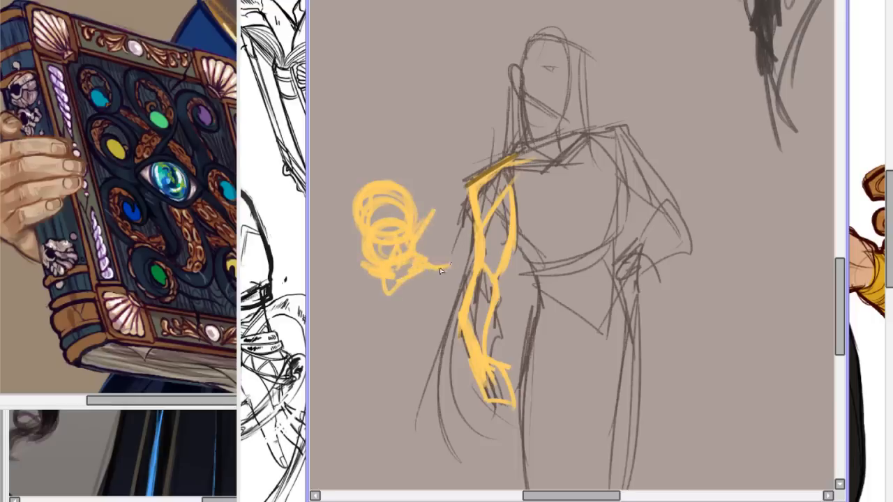
Outline the sketch figure's neckline, shoulder line, torso sides and lower ribcage in yellow.
{"action": "mouse_move", "coordinate": [609, 125]}
{"action": "left_mouse_down"}
{"action": "mouse_move", "coordinate": [521, 167]}
{"action": "mouse_move", "coordinate": [567, 170]}
{"action": "mouse_move", "coordinate": [549, 172]}
{"action": "mouse_move", "coordinate": [588, 141]}
{"action": "left_mouse_up"}
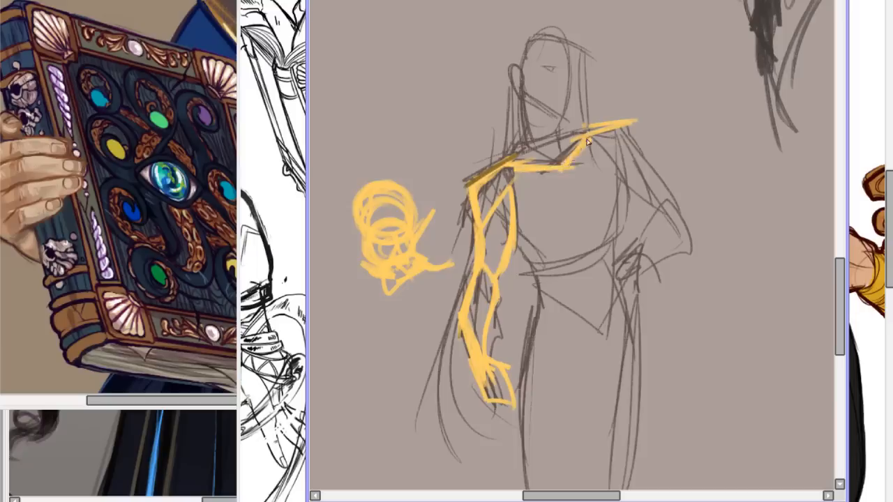
{"action": "mouse_move", "coordinate": [525, 231]}
{"action": "left_mouse_down"}
{"action": "mouse_move", "coordinate": [556, 253]}
{"action": "mouse_move", "coordinate": [549, 260]}
{"action": "mouse_move", "coordinate": [578, 225]}
{"action": "mouse_move", "coordinate": [611, 233]}
{"action": "left_mouse_up"}
{"action": "left_click_drag", "start_coordinate": [590, 135], "coordinate": [622, 200]}
{"action": "key", "text": "ctrl+z"}
{"action": "left_click_drag", "start_coordinate": [612, 134], "coordinate": [616, 234]}
{"action": "left_click_drag", "start_coordinate": [623, 171], "coordinate": [607, 246]}
{"action": "key", "text": "ctrl+z"}
{"action": "mouse_move", "coordinate": [515, 243]}
{"action": "left_mouse_down"}
{"action": "mouse_move", "coordinate": [551, 260]}
{"action": "mouse_move", "coordinate": [540, 252]}
{"action": "mouse_move", "coordinate": [589, 219]}
{"action": "mouse_move", "coordinate": [621, 231]}
{"action": "left_mouse_up"}
{"action": "left_click_drag", "start_coordinate": [612, 138], "coordinate": [642, 206]}
{"action": "left_click_drag", "start_coordinate": [621, 164], "coordinate": [631, 241]}
{"action": "left_click_drag", "start_coordinate": [624, 215], "coordinate": [618, 263]}
Draw the sketch figure's waist, hips and angular pelvis in yellow down to the top of the thighs.
{"action": "mouse_move", "coordinate": [518, 244]}
{"action": "left_mouse_down"}
{"action": "mouse_move", "coordinate": [547, 270]}
{"action": "mouse_move", "coordinate": [557, 296]}
{"action": "mouse_move", "coordinate": [534, 346]}
{"action": "left_mouse_up"}
{"action": "mouse_move", "coordinate": [614, 243]}
{"action": "left_mouse_down"}
{"action": "mouse_move", "coordinate": [623, 275]}
{"action": "mouse_move", "coordinate": [649, 311]}
{"action": "left_mouse_up"}
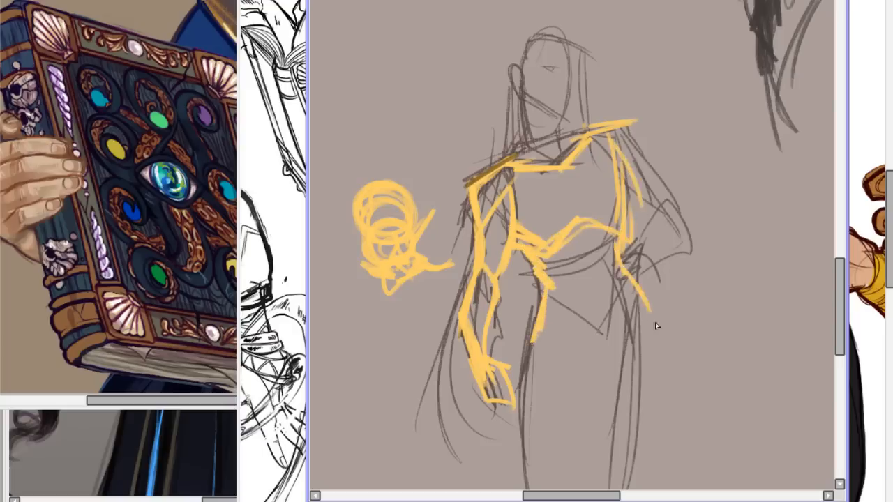
{"action": "key", "text": "ctrl+z"}
{"action": "left_click_drag", "start_coordinate": [619, 245], "coordinate": [644, 306]}
{"action": "left_click_drag", "start_coordinate": [545, 312], "coordinate": [607, 338]}
{"action": "mouse_move", "coordinate": [555, 237]}
{"action": "left_mouse_down"}
{"action": "mouse_move", "coordinate": [544, 266]}
{"action": "mouse_move", "coordinate": [579, 225]}
{"action": "left_mouse_up"}
{"action": "mouse_move", "coordinate": [598, 231]}
{"action": "left_mouse_down"}
{"action": "mouse_move", "coordinate": [592, 274]}
{"action": "mouse_move", "coordinate": [562, 279]}
{"action": "mouse_move", "coordinate": [595, 300]}
{"action": "left_mouse_up"}
{"action": "mouse_move", "coordinate": [554, 267]}
{"action": "left_mouse_down"}
{"action": "mouse_move", "coordinate": [578, 291]}
{"action": "mouse_move", "coordinate": [571, 322]}
{"action": "mouse_move", "coordinate": [613, 344]}
{"action": "left_mouse_up"}
{"action": "mouse_move", "coordinate": [620, 249]}
{"action": "left_mouse_down"}
{"action": "mouse_move", "coordinate": [631, 328]}
{"action": "mouse_move", "coordinate": [598, 356]}
{"action": "left_mouse_up"}
{"action": "left_click_drag", "start_coordinate": [636, 292], "coordinate": [641, 387]}
Outline the leg beside the hanging arm in yellow from thigh to shin, with its knee, and the other leg's outer edge.
{"action": "left_click_drag", "start_coordinate": [840, 272], "coordinate": [839, 311]}
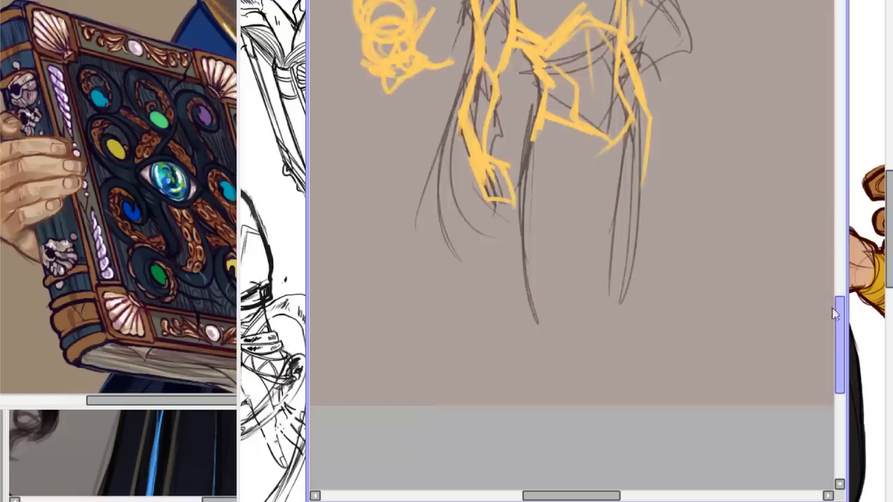
{"action": "mouse_move", "coordinate": [601, 139]}
{"action": "left_mouse_down"}
{"action": "mouse_move", "coordinate": [565, 308]}
{"action": "mouse_move", "coordinate": [514, 352]}
{"action": "left_mouse_up"}
{"action": "left_click_drag", "start_coordinate": [538, 300], "coordinate": [507, 361]}
{"action": "mouse_move", "coordinate": [523, 404]}
{"action": "left_mouse_down"}
{"action": "mouse_move", "coordinate": [511, 319]}
{"action": "mouse_move", "coordinate": [524, 287]}
{"action": "left_mouse_up"}
{"action": "left_click_drag", "start_coordinate": [536, 128], "coordinate": [530, 231]}
{"action": "left_click_drag", "start_coordinate": [529, 194], "coordinate": [525, 302]}
{"action": "left_click_drag", "start_coordinate": [534, 270], "coordinate": [522, 317]}
{"action": "left_click_drag", "start_coordinate": [647, 118], "coordinate": [637, 262]}
{"action": "mouse_move", "coordinate": [648, 206]}
{"action": "left_mouse_down"}
{"action": "mouse_move", "coordinate": [640, 283]}
{"action": "mouse_move", "coordinate": [647, 219]}
{"action": "mouse_move", "coordinate": [621, 326]}
{"action": "left_mouse_up"}
{"action": "left_click_drag", "start_coordinate": [646, 203], "coordinate": [612, 329]}
{"action": "mouse_move", "coordinate": [590, 143]}
{"action": "left_mouse_down"}
{"action": "mouse_move", "coordinate": [582, 286]}
{"action": "mouse_move", "coordinate": [566, 322]}
{"action": "mouse_move", "coordinate": [533, 348]}
{"action": "left_mouse_up"}
{"action": "left_click_drag", "start_coordinate": [570, 293], "coordinate": [556, 402]}
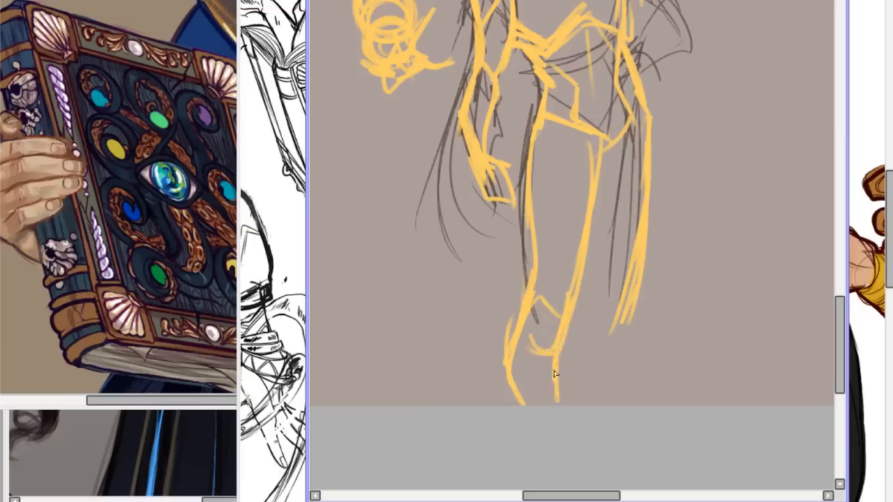
Draw the other leg's inner contour and extend both of its edges past the knee in yellow.
{"action": "left_click_drag", "start_coordinate": [600, 162], "coordinate": [614, 283]}
{"action": "left_click_drag", "start_coordinate": [617, 246], "coordinate": [593, 339]}
{"action": "left_click_drag", "start_coordinate": [600, 307], "coordinate": [585, 385]}
{"action": "left_click_drag", "start_coordinate": [637, 313], "coordinate": [617, 353]}
{"action": "left_click_drag", "start_coordinate": [642, 289], "coordinate": [622, 403]}
{"action": "left_click_drag", "start_coordinate": [593, 324], "coordinate": [586, 402]}
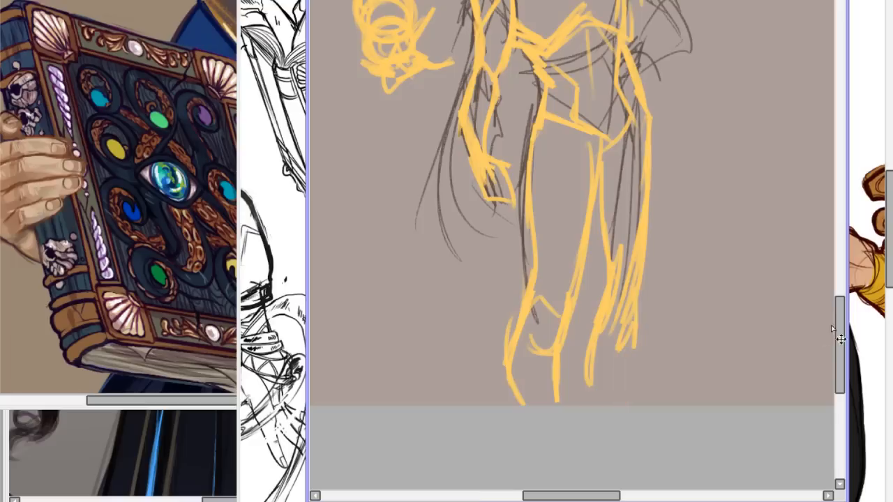
{"action": "left_click_drag", "start_coordinate": [840, 333], "coordinate": [832, 305]}
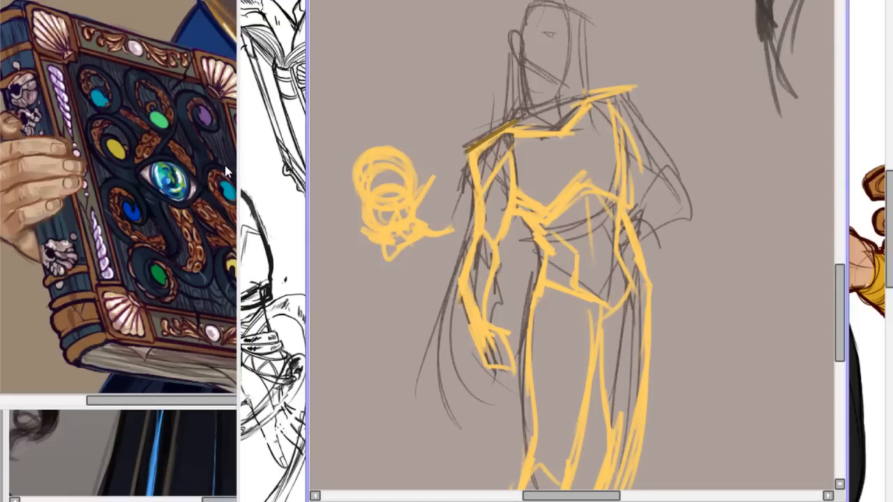
Switch to the greyscale body-type line-up, enlarge its window and bring all the figures into view.
{"action": "key", "text": "ctrl+Tab"}
{"action": "mouse_move", "coordinate": [446, 434]}
{"action": "left_mouse_down"}
{"action": "mouse_move", "coordinate": [412, 432]}
{"action": "mouse_move", "coordinate": [467, 433]}
{"action": "mouse_move", "coordinate": [436, 432]}
{"action": "left_mouse_up"}
{"action": "scroll", "coordinate": [429, 213], "scroll_direction": "up", "scroll_amount": 5}
{"action": "scroll", "coordinate": [429, 212], "scroll_direction": "down", "scroll_amount": 6}
{"action": "scroll", "coordinate": [429, 213], "scroll_direction": "up", "scroll_amount": 3}
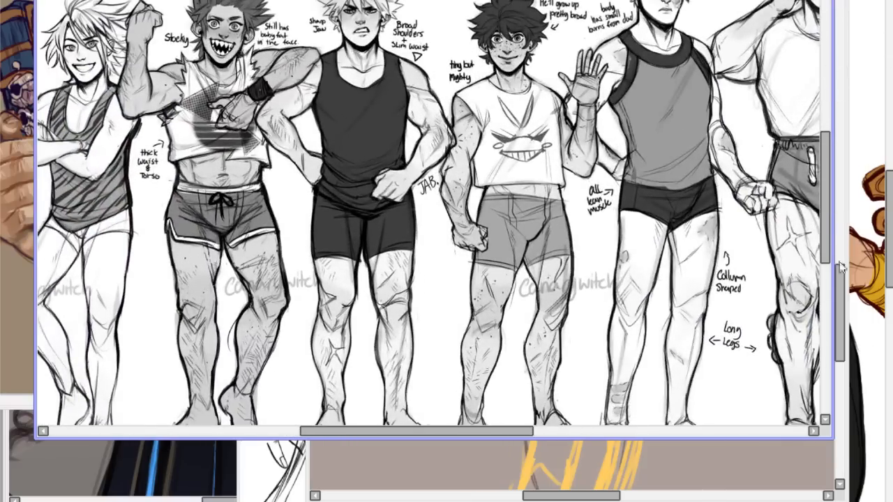
{"action": "left_click_drag", "start_coordinate": [835, 439], "coordinate": [892, 501]}
{"action": "mouse_move", "coordinate": [628, 279]}
{"action": "left_mouse_down"}
{"action": "mouse_move", "coordinate": [411, 77]}
{"action": "mouse_move", "coordinate": [629, 205]}
{"action": "mouse_move", "coordinate": [630, 272]}
{"action": "left_mouse_up"}
{"action": "scroll", "coordinate": [462, 244], "scroll_direction": "up", "scroll_amount": 4}
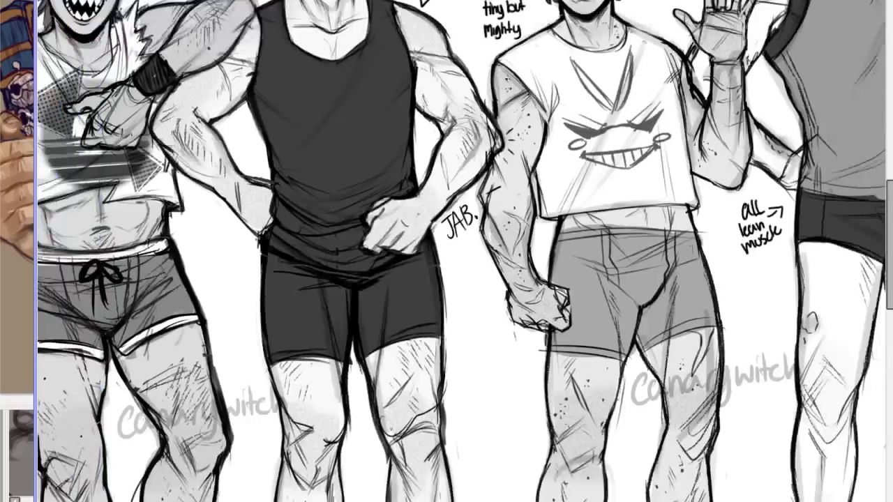
{"action": "scroll", "coordinate": [462, 244], "scroll_direction": "down", "scroll_amount": 5}
{"action": "scroll", "coordinate": [462, 245], "scroll_direction": "up", "scroll_amount": 2}
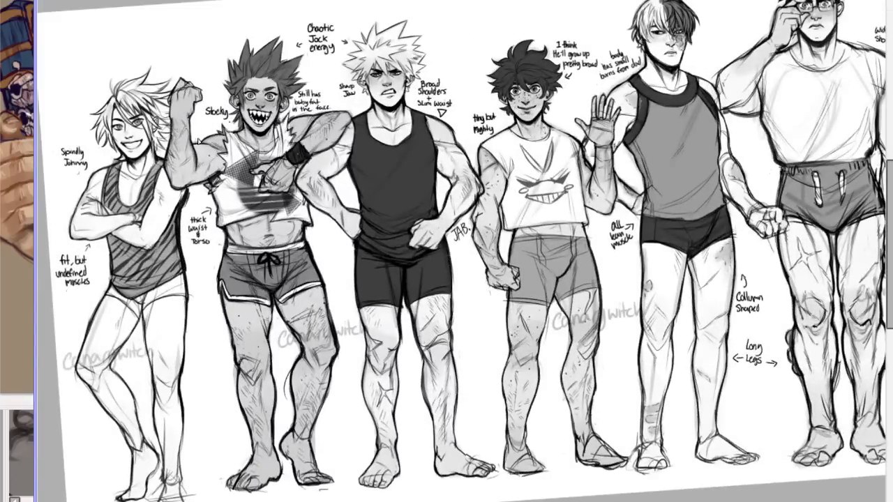
Straighten the rotated line-up and compare the body types from one end to the other.
{"action": "mouse_move", "coordinate": [489, 1]}
{"action": "left_mouse_down"}
{"action": "mouse_move", "coordinate": [456, 6]}
{"action": "mouse_move", "coordinate": [480, 0]}
{"action": "left_mouse_up"}
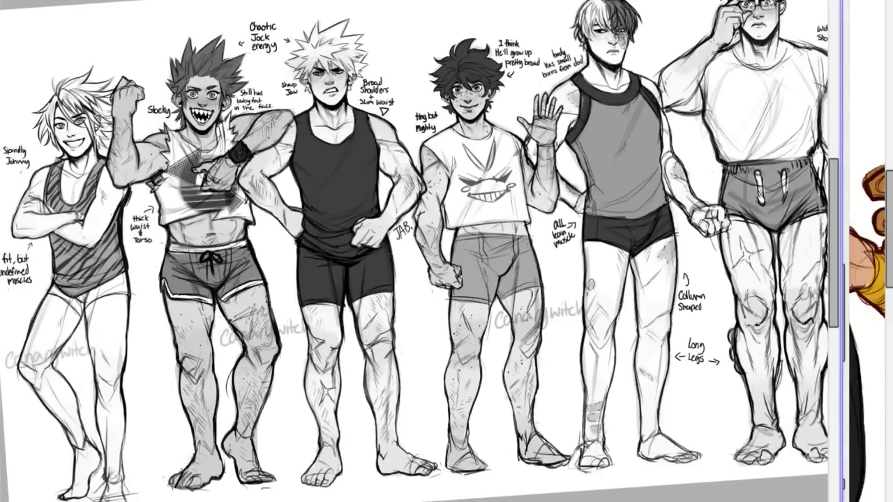
{"action": "scroll", "coordinate": [414, 251], "scroll_direction": "right", "scroll_amount": 2}
{"action": "key", "text": "asciicircum"}
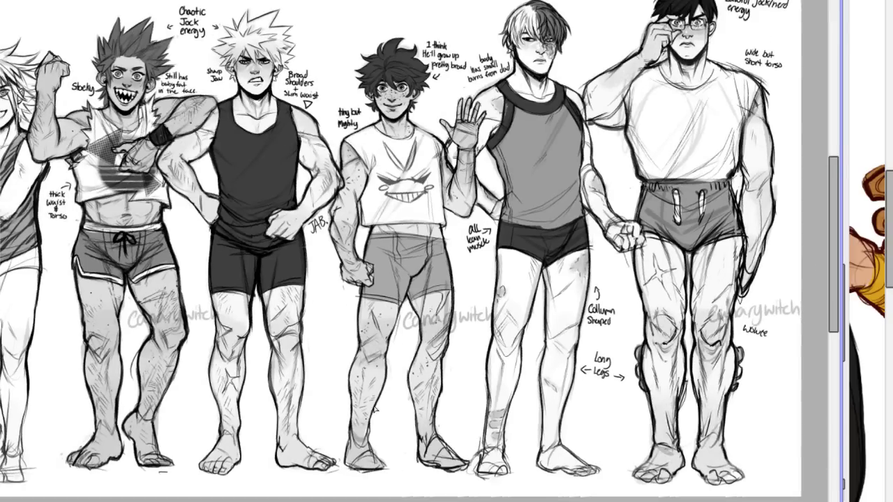
{"action": "scroll", "coordinate": [413, 456], "scroll_direction": "left", "scroll_amount": 4}
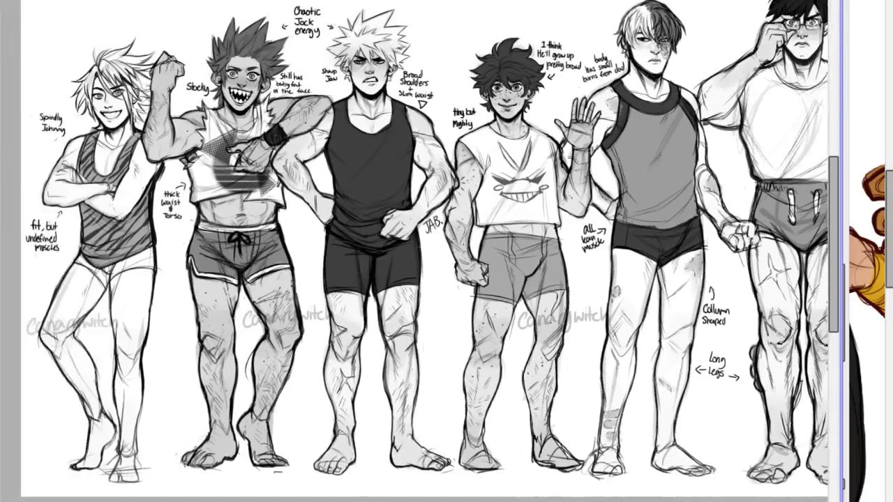
{"action": "scroll", "coordinate": [412, 456], "scroll_direction": "left", "scroll_amount": 2}
{"action": "left_click_drag", "start_coordinate": [305, 485], "coordinate": [821, 402]}
{"action": "key", "text": "ctrl+z"}
{"action": "scroll", "coordinate": [414, 249], "scroll_direction": "right", "scroll_amount": 5}
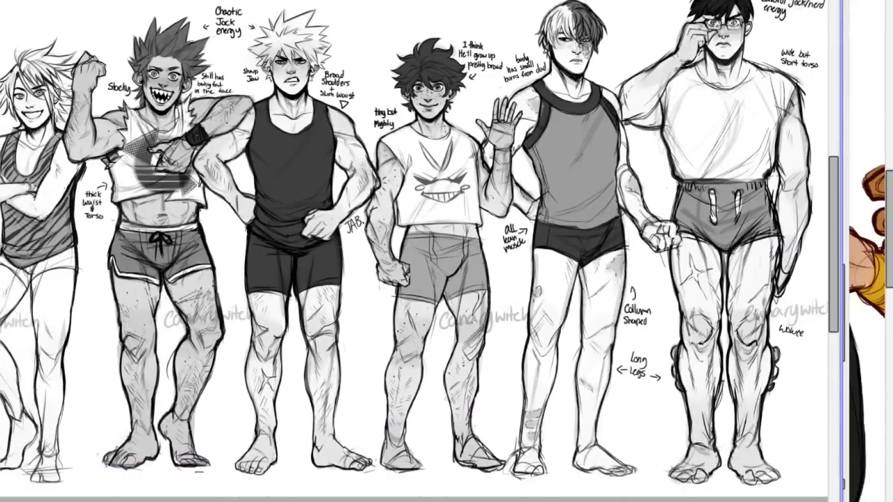
{"action": "left_click_drag", "start_coordinate": [415, 0], "coordinate": [457, 3]}
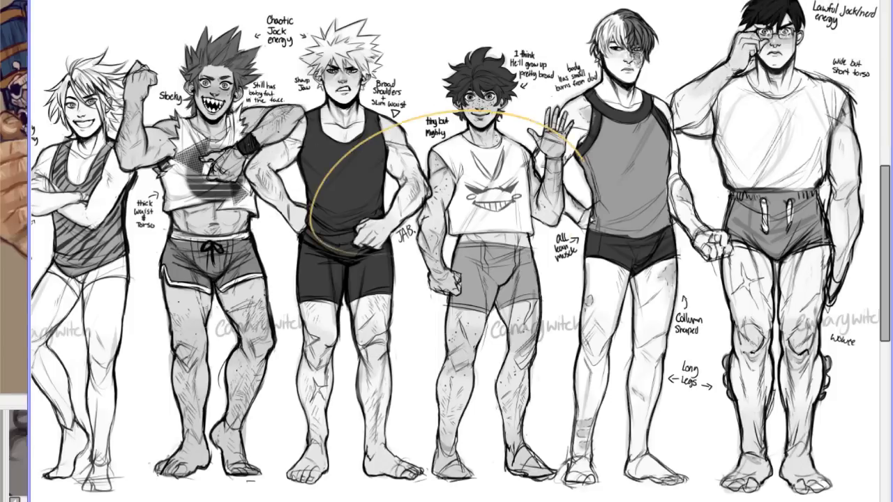
Examine the heads, shoulders and torsos of the middle figures in the line-up up close.
{"action": "left_click_drag", "start_coordinate": [885, 213], "coordinate": [886, 151]}
{"action": "key", "text": "ctrl+plus"}
{"action": "key", "text": "ctrl+plus"}
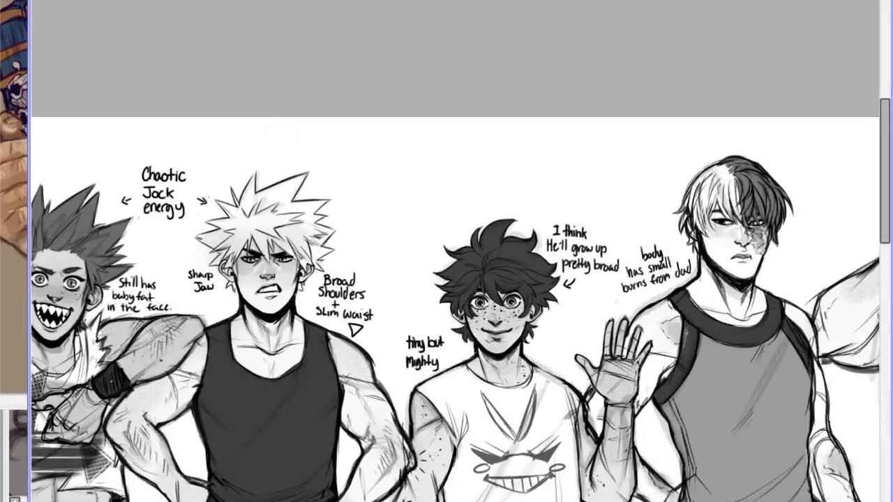
{"action": "key", "text": "ctrl+minus"}
{"action": "key", "text": "ctrl+minus"}
{"action": "key", "text": "ctrl+plus"}
{"action": "key", "text": "ctrl+plus"}
{"action": "left_click_drag", "start_coordinate": [885, 114], "coordinate": [862, 191]}
{"action": "left_click_drag", "start_coordinate": [885, 256], "coordinate": [887, 219]}
Compare the figures' builds across the line-up and return to the yellow-outlined sketch.
{"action": "left_click_drag", "start_coordinate": [725, 0], "coordinate": [711, 0]}
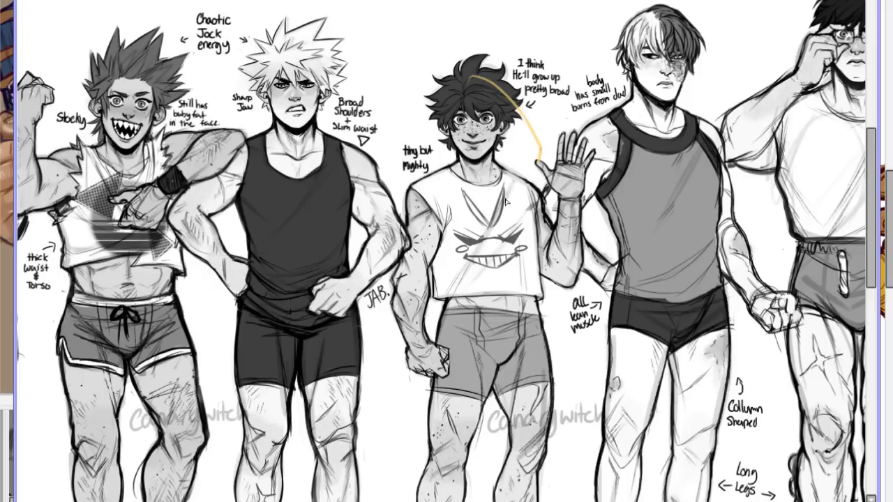
{"action": "left_click_drag", "start_coordinate": [441, 501], "coordinate": [402, 501]}
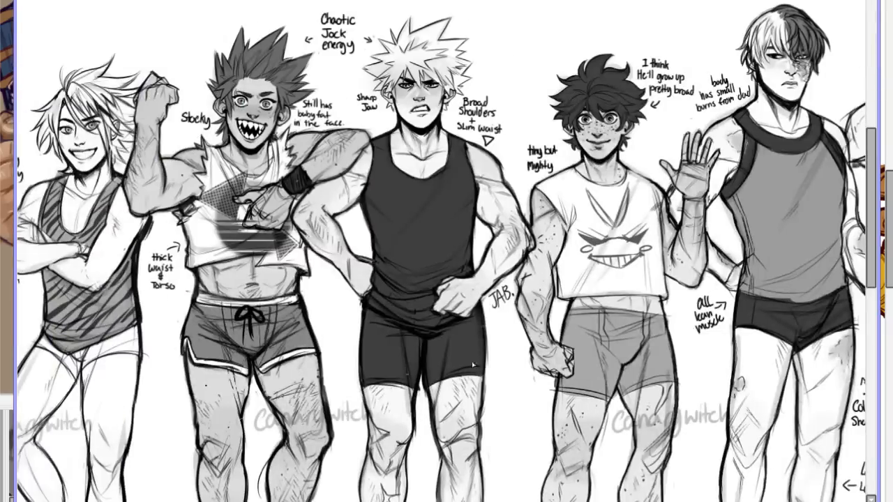
{"action": "left_click_drag", "start_coordinate": [528, 501], "coordinate": [565, 397]}
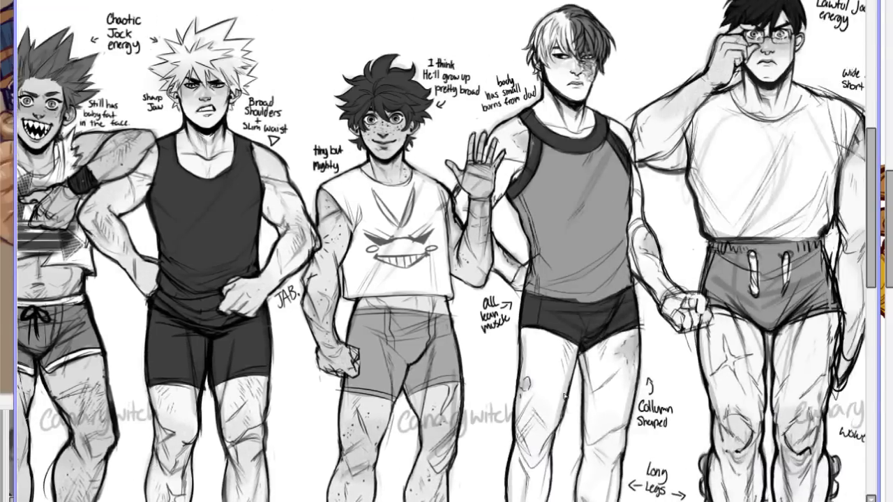
{"action": "left_click_drag", "start_coordinate": [768, 0], "coordinate": [757, 1]}
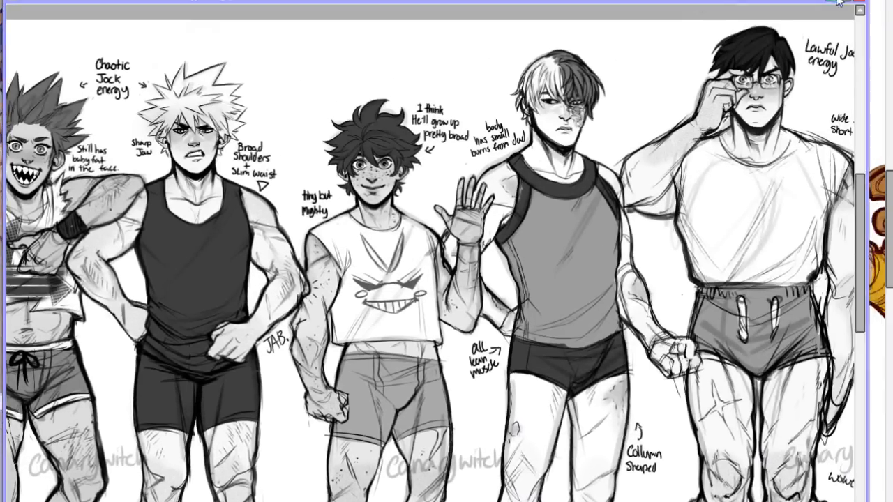
{"action": "left_click", "coordinate": [856, 2]}
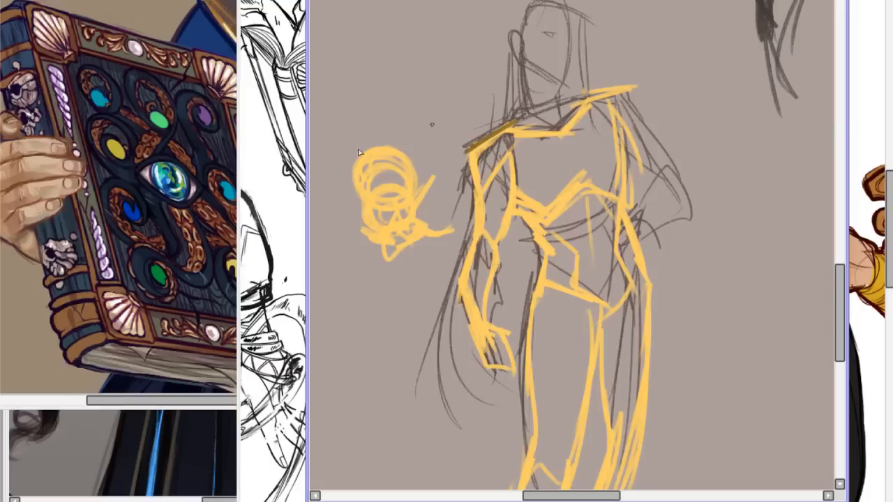
Return to the coloured line-up and examine the blue-robed figure's face, arms and tentacled book up close.
{"action": "left_click", "coordinate": [184, 206]}
{"action": "mouse_move", "coordinate": [465, 139]}
{"action": "left_mouse_down"}
{"action": "mouse_move", "coordinate": [460, 155]}
{"action": "mouse_move", "coordinate": [457, 95]}
{"action": "mouse_move", "coordinate": [459, 148]}
{"action": "left_mouse_up"}
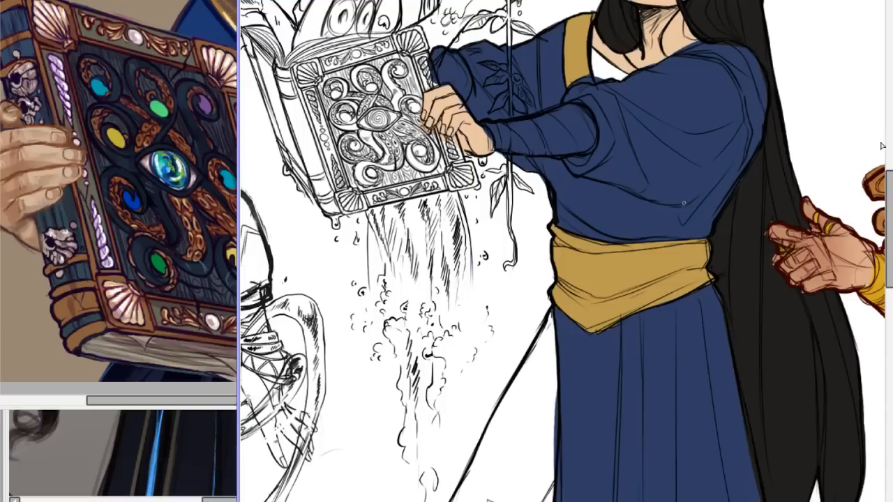
{"action": "left_click_drag", "start_coordinate": [883, 189], "coordinate": [880, 136]}
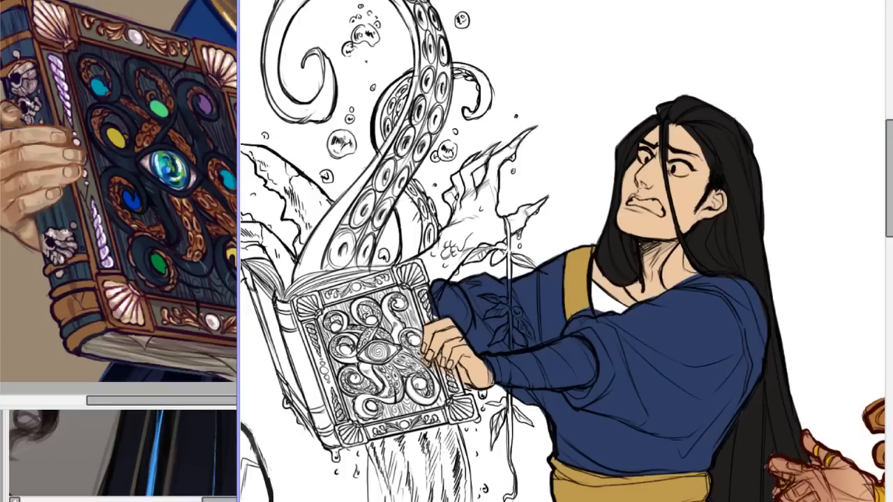
{"action": "scroll", "coordinate": [564, 251], "scroll_direction": "left", "scroll_amount": 3}
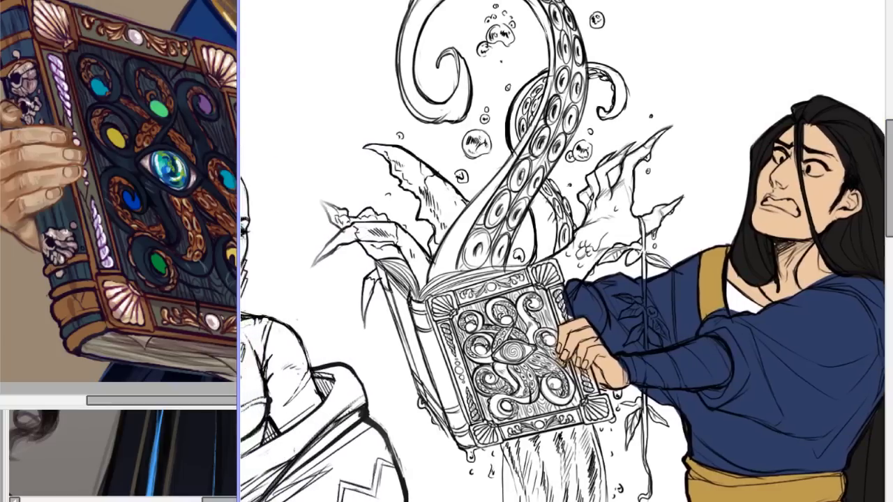
{"action": "scroll", "coordinate": [564, 251], "scroll_direction": "right", "scroll_amount": 2}
{"action": "mouse_move", "coordinate": [513, 501]}
{"action": "left_mouse_down"}
{"action": "mouse_move", "coordinate": [497, 501]}
{"action": "mouse_move", "coordinate": [516, 496]}
{"action": "left_mouse_up"}
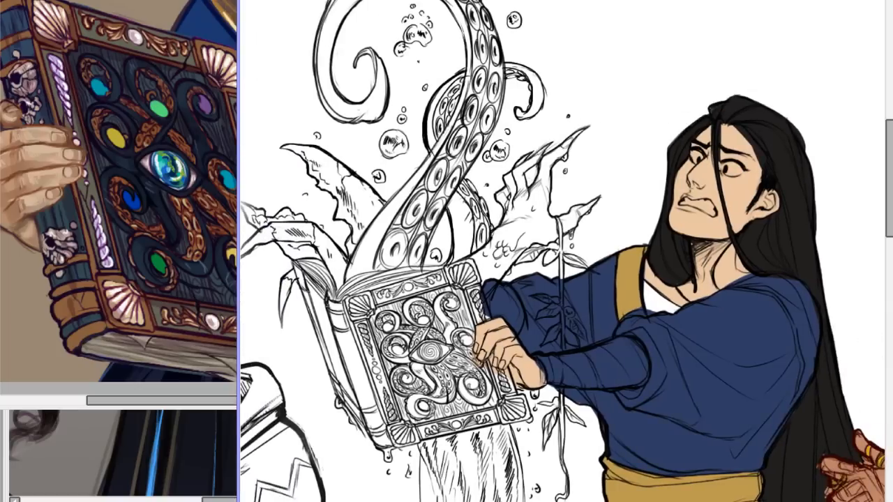
{"action": "scroll", "coordinate": [600, 237], "scroll_direction": "up", "scroll_amount": 2}
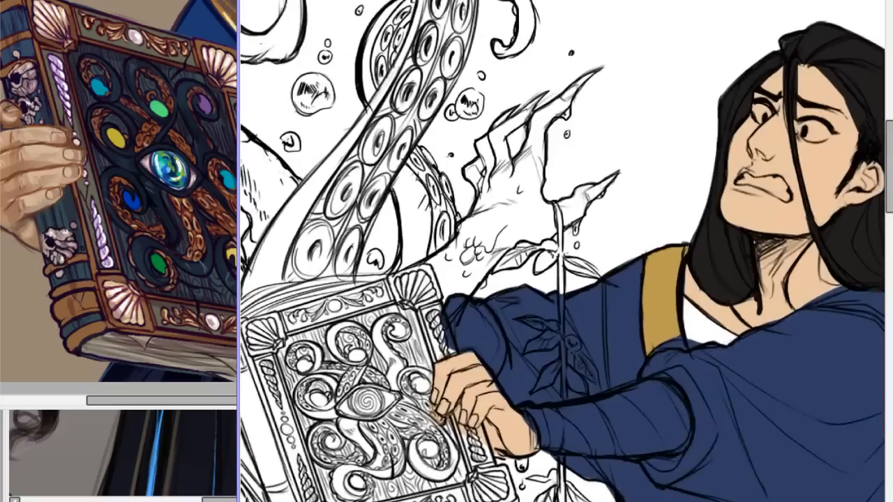
{"action": "mouse_move", "coordinate": [443, 336]}
{"action": "left_mouse_down"}
{"action": "mouse_move", "coordinate": [448, 297]}
{"action": "mouse_move", "coordinate": [371, 331]}
{"action": "mouse_move", "coordinate": [358, 374]}
{"action": "left_mouse_up"}
{"action": "key", "text": "ctrl+z"}
{"action": "mouse_move", "coordinate": [471, 252]}
{"action": "left_mouse_down"}
{"action": "mouse_move", "coordinate": [492, 252]}
{"action": "mouse_move", "coordinate": [405, 210]}
{"action": "mouse_move", "coordinate": [373, 178]}
{"action": "left_mouse_up"}
{"action": "key", "text": "ctrl+z"}
{"action": "mouse_move", "coordinate": [425, 209]}
{"action": "left_mouse_down"}
{"action": "mouse_move", "coordinate": [342, 369]}
{"action": "mouse_move", "coordinate": [391, 349]}
{"action": "mouse_move", "coordinate": [513, 238]}
{"action": "left_mouse_up"}
{"action": "key", "text": "ctrl+z"}
{"action": "mouse_move", "coordinate": [663, 46]}
{"action": "left_mouse_down"}
{"action": "mouse_move", "coordinate": [664, 169]}
{"action": "mouse_move", "coordinate": [692, 151]}
{"action": "mouse_move", "coordinate": [602, 168]}
{"action": "left_mouse_up"}
{"action": "key", "text": "ctrl+z"}
{"action": "key", "text": "ctrl+minus"}
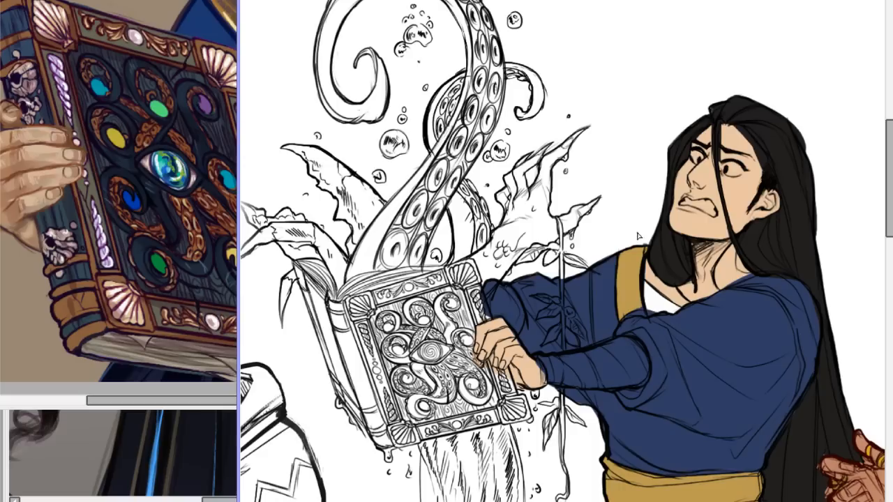
{"action": "scroll", "coordinate": [876, 126], "scroll_direction": "down", "scroll_amount": 3}
{"action": "left_click_drag", "start_coordinate": [878, 157], "coordinate": [877, 120]}
{"action": "scroll", "coordinate": [563, 252], "scroll_direction": "down", "scroll_amount": 1}
{"action": "scroll", "coordinate": [563, 252], "scroll_direction": "up", "scroll_amount": 4}
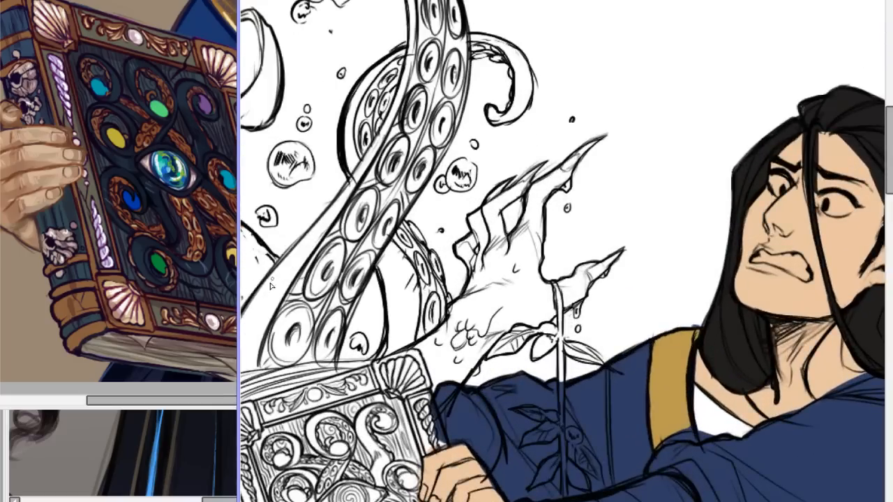
{"action": "left_click_drag", "start_coordinate": [260, 287], "coordinate": [403, 102]}
{"action": "key", "text": "ctrl+z"}
{"action": "left_click_drag", "start_coordinate": [262, 286], "coordinate": [398, 110]}
{"action": "key", "text": "ctrl+z"}
{"action": "scroll", "coordinate": [659, 109], "scroll_direction": "down", "scroll_amount": 5}
{"action": "scroll", "coordinate": [659, 109], "scroll_direction": "up", "scroll_amount": 5}
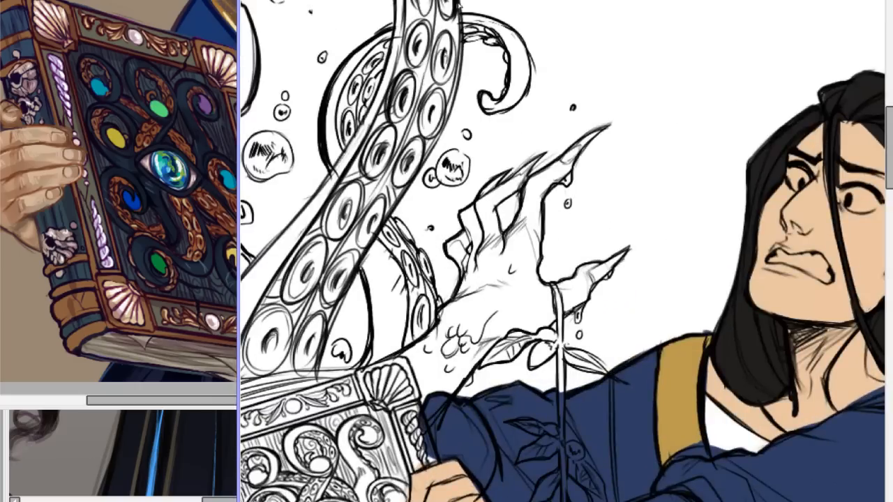
{"action": "left_click_drag", "start_coordinate": [461, 2], "coordinate": [409, 192]}
{"action": "key", "text": "ctrl+z"}
{"action": "left_click_drag", "start_coordinate": [462, 19], "coordinate": [356, 260]}
{"action": "key", "text": "ctrl+z"}
{"action": "mouse_move", "coordinate": [462, 10]}
{"action": "left_mouse_down"}
{"action": "mouse_move", "coordinate": [448, 125]}
{"action": "mouse_move", "coordinate": [420, 161]}
{"action": "left_mouse_up"}
{"action": "key", "text": "ctrl+z"}
{"action": "key", "text": "ctrl+z"}
{"action": "key", "text": "ctrl+z"}
{"action": "left_click_drag", "start_coordinate": [461, 6], "coordinate": [433, 164]}
{"action": "key", "text": "ctrl+z"}
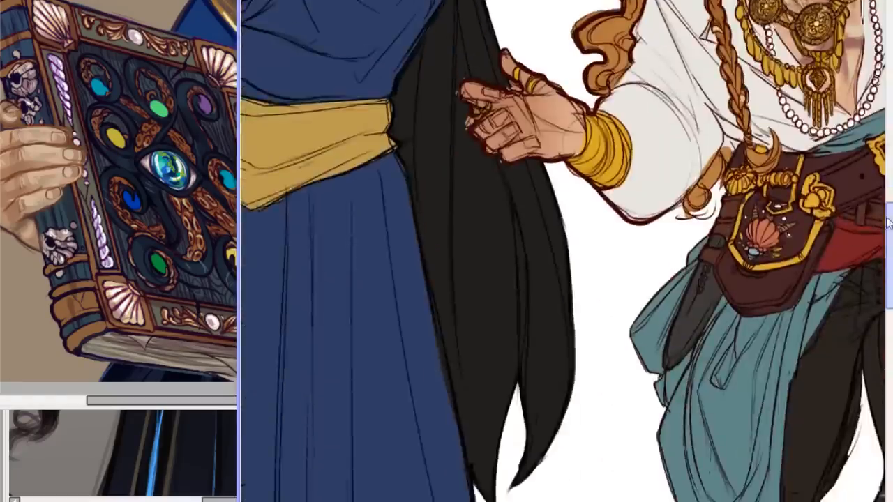
Examine the red-haired figure's outstretched hand, jewellery and clothing up close, and return to the blue-robed figure.
{"action": "left_click_drag", "start_coordinate": [889, 223], "coordinate": [890, 219]}
{"action": "scroll", "coordinate": [540, 473], "scroll_direction": "down", "scroll_amount": 3}
{"action": "scroll", "coordinate": [540, 473], "scroll_direction": "up", "scroll_amount": 1}
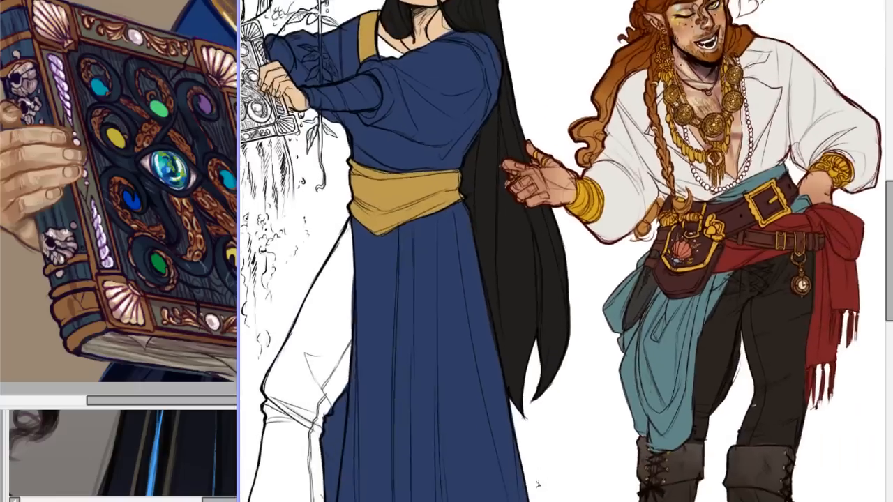
{"action": "left_click_drag", "start_coordinate": [542, 501], "coordinate": [572, 501]}
{"action": "left_click_drag", "start_coordinate": [890, 251], "coordinate": [890, 234]}
{"action": "scroll", "coordinate": [563, 251], "scroll_direction": "up", "scroll_amount": 5}
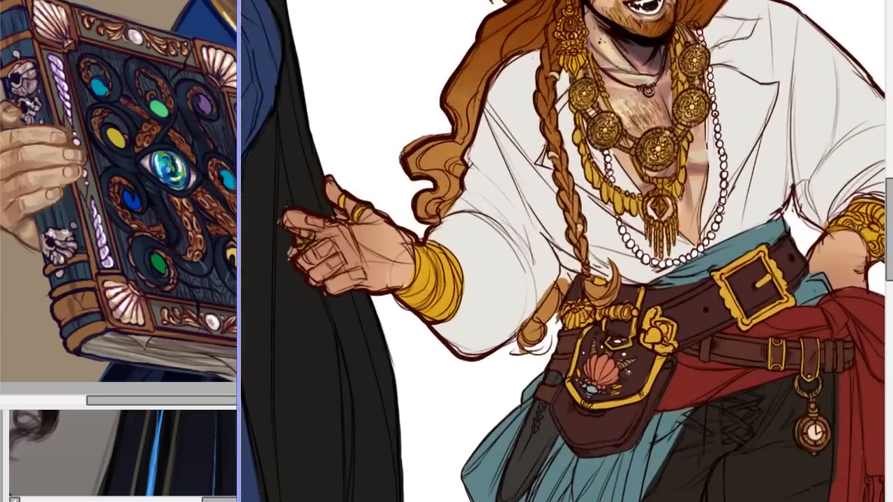
{"action": "left_click_drag", "start_coordinate": [888, 238], "coordinate": [887, 215]}
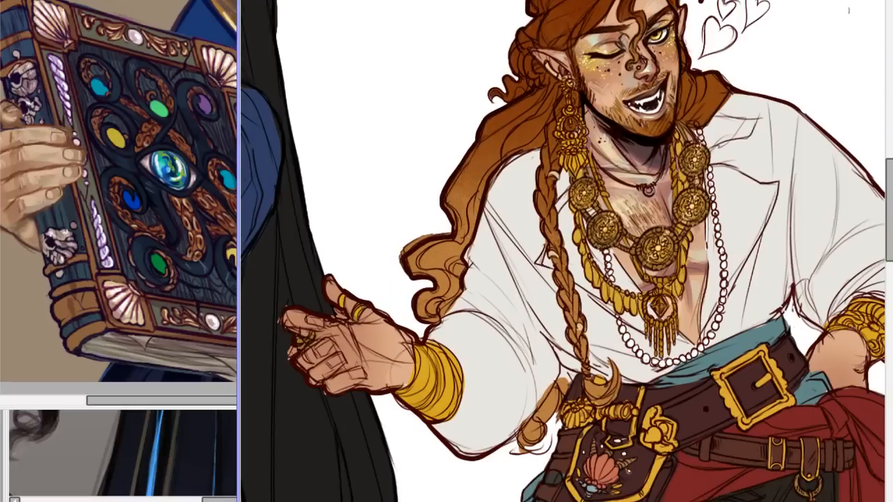
{"action": "left_click_drag", "start_coordinate": [508, 501], "coordinate": [415, 501]}
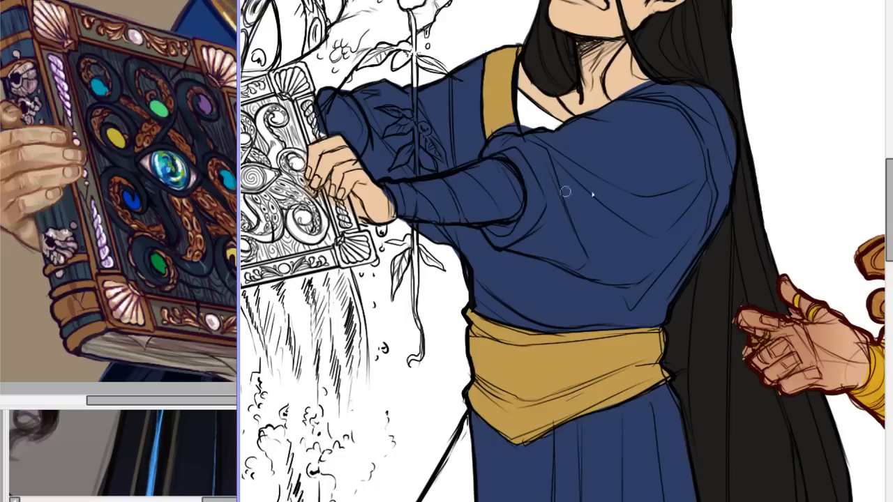
Review the blue-robed figure from head to feet and compare it with the other characters across the whole line-up.
{"action": "scroll", "coordinate": [877, 200], "scroll_direction": "up", "scroll_amount": 5}
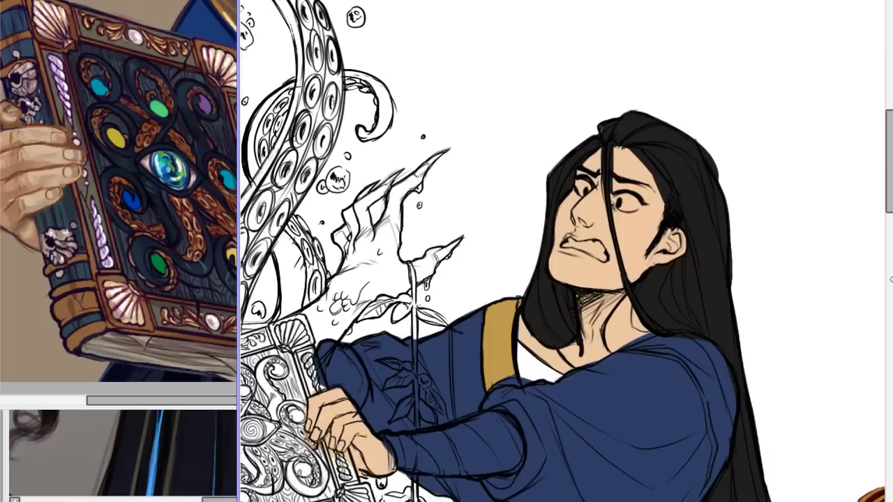
{"action": "scroll", "coordinate": [877, 201], "scroll_direction": "down", "scroll_amount": 8}
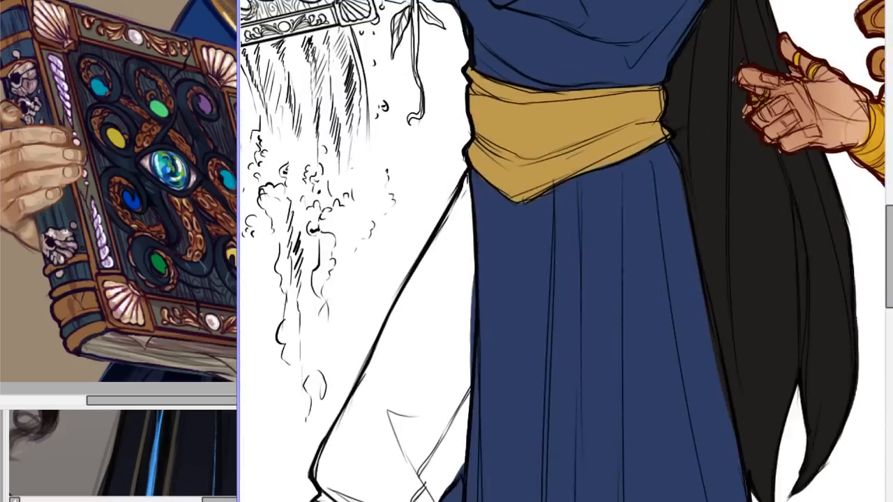
{"action": "key", "text": "ctrl+minus"}
{"action": "key", "text": "ctrl+minus"}
{"action": "key", "text": "ctrl+minus"}
{"action": "key", "text": "ctrl+minus"}
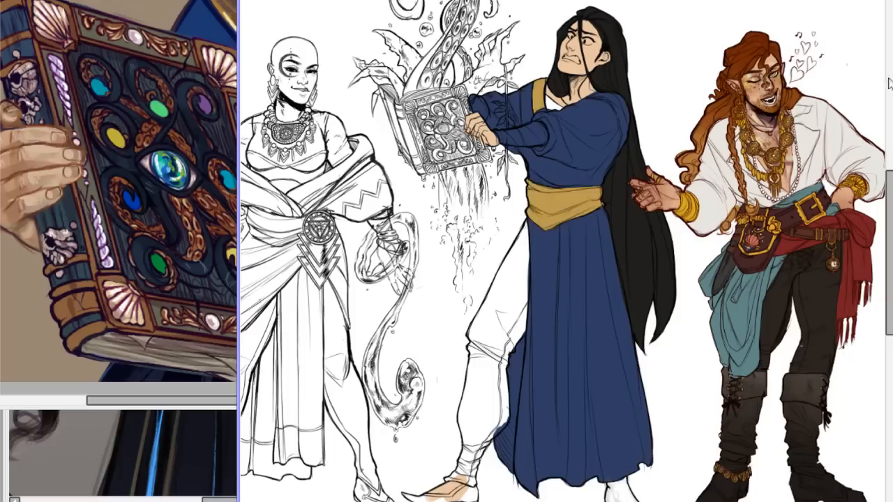
{"action": "key", "text": "ctrl+plus"}
{"action": "key", "text": "ctrl+plus"}
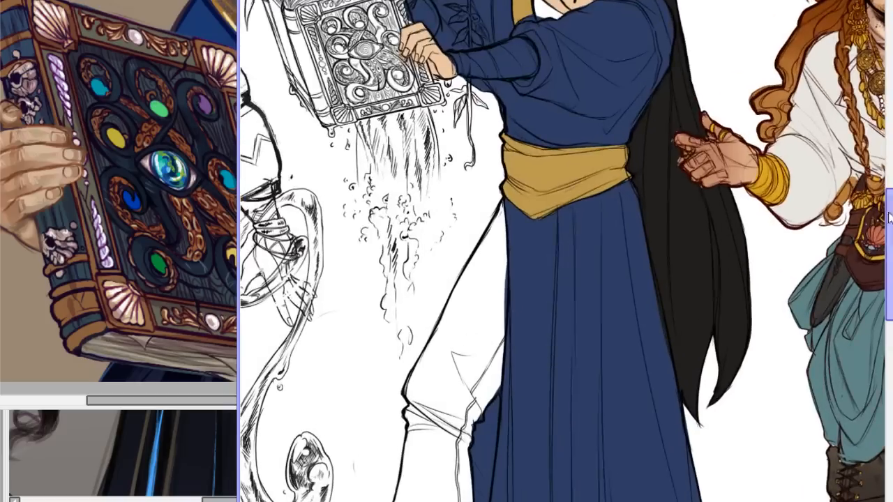
{"action": "scroll", "coordinate": [869, 209], "scroll_direction": "down", "scroll_amount": 5}
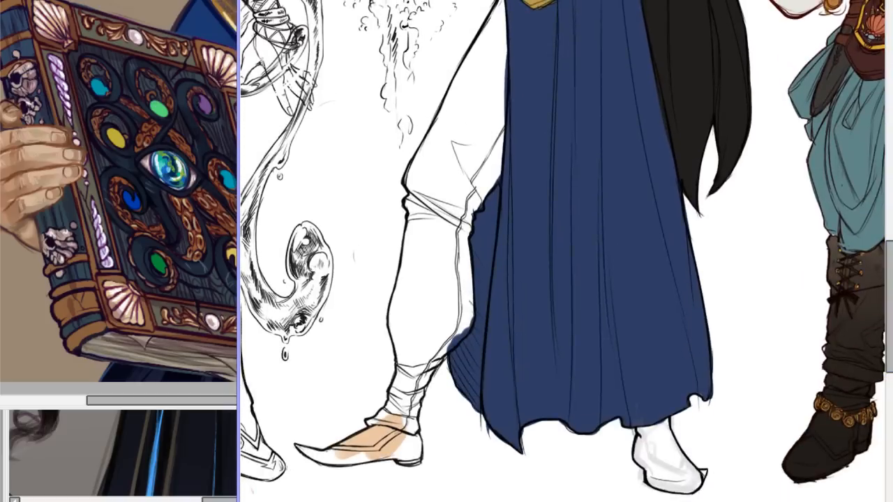
{"action": "scroll", "coordinate": [769, 322], "scroll_direction": "up", "scroll_amount": 3}
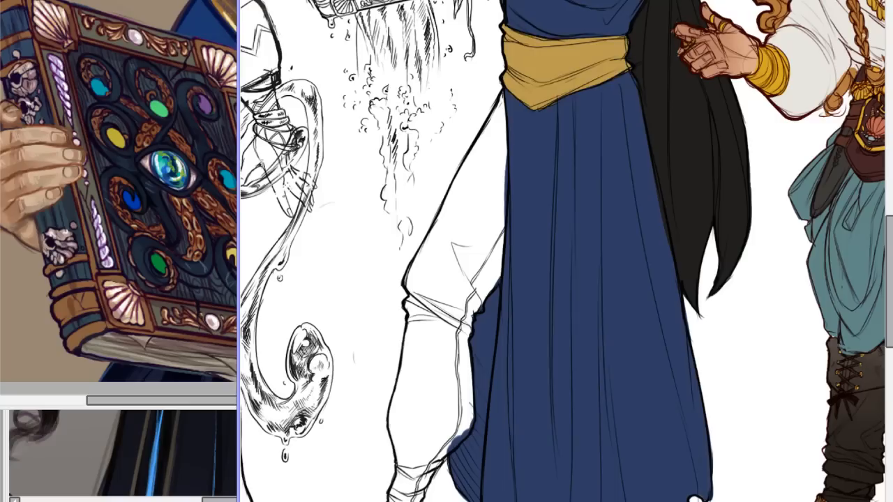
{"action": "scroll", "coordinate": [878, 295], "scroll_direction": "up", "scroll_amount": 8}
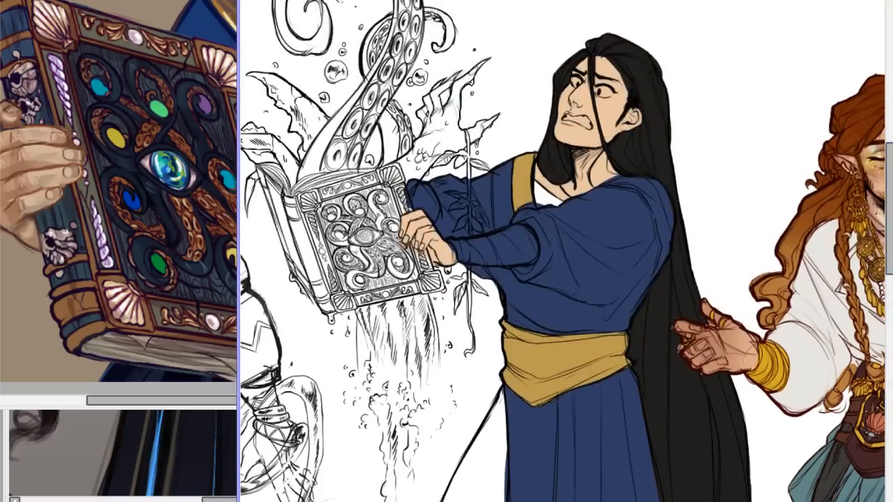
{"action": "scroll", "coordinate": [562, 251], "scroll_direction": "down", "scroll_amount": 5}
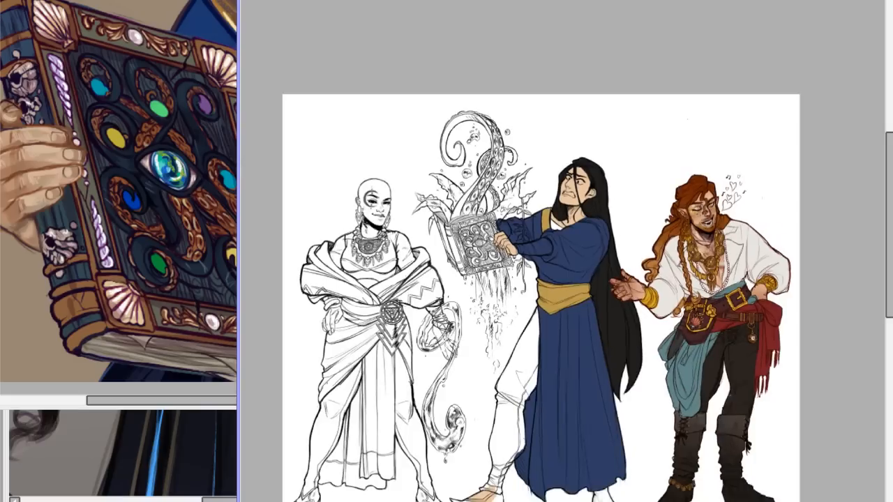
{"action": "scroll", "coordinate": [559, 239], "scroll_direction": "up", "scroll_amount": 4}
{"action": "scroll", "coordinate": [568, 251], "scroll_direction": "down", "scroll_amount": 4}
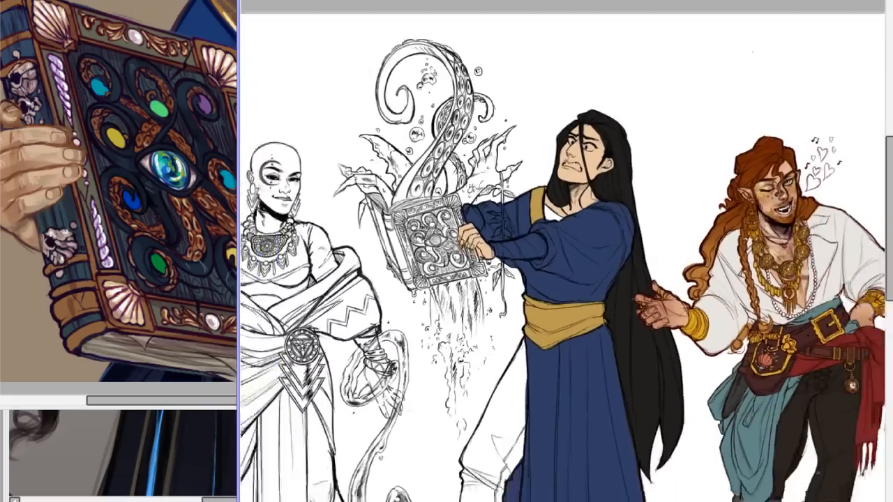
{"action": "scroll", "coordinate": [566, 253], "scroll_direction": "up", "scroll_amount": 2}
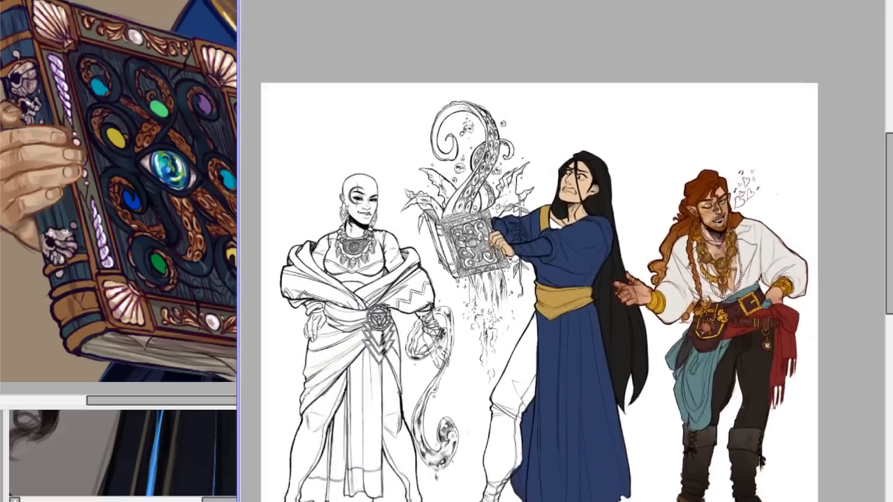
{"action": "left_click_drag", "start_coordinate": [889, 159], "coordinate": [878, 210]}
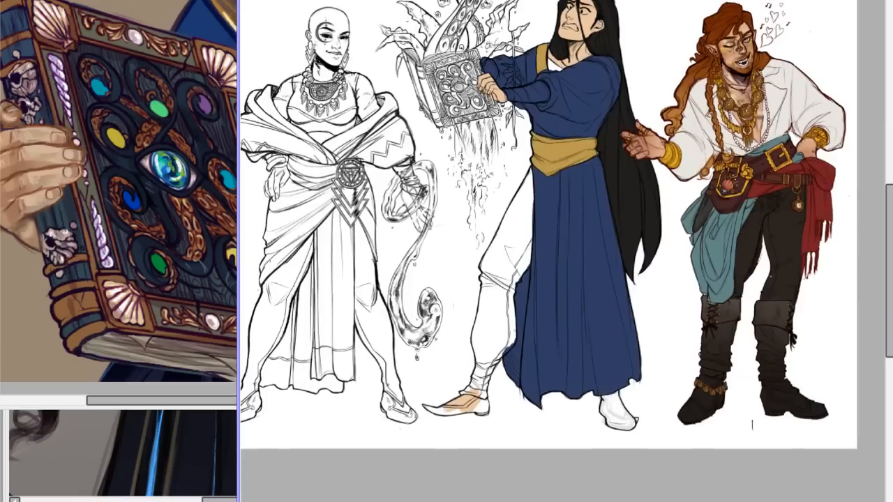
{"action": "key", "text": "ctrl+z"}
{"action": "key", "text": "ctrl+y"}
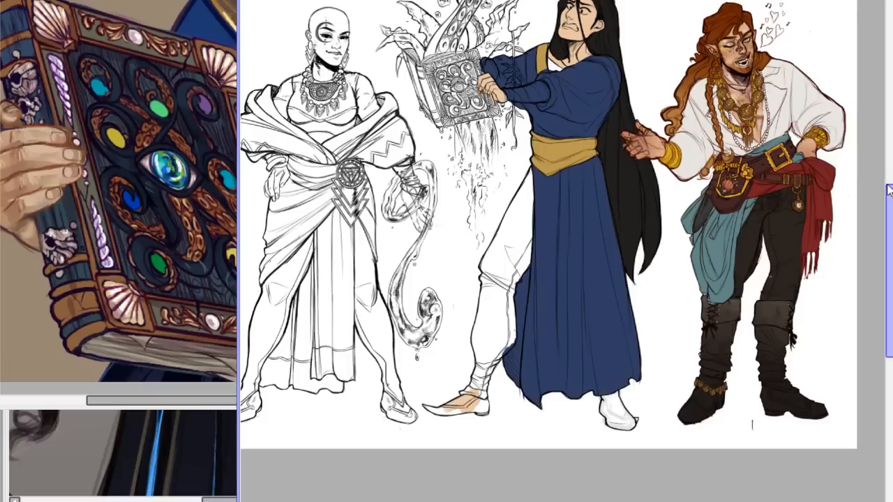
{"action": "scroll", "coordinate": [564, 241], "scroll_direction": "up", "scroll_amount": 3}
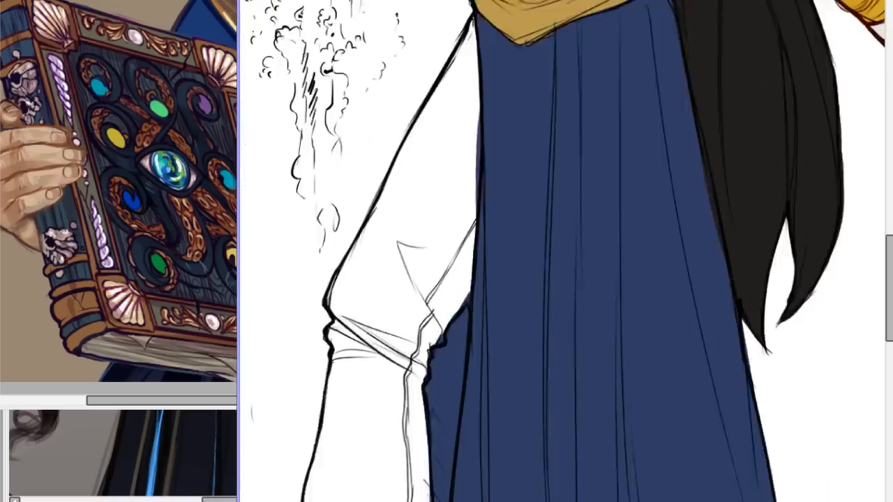
{"action": "scroll", "coordinate": [563, 241], "scroll_direction": "down", "scroll_amount": 2}
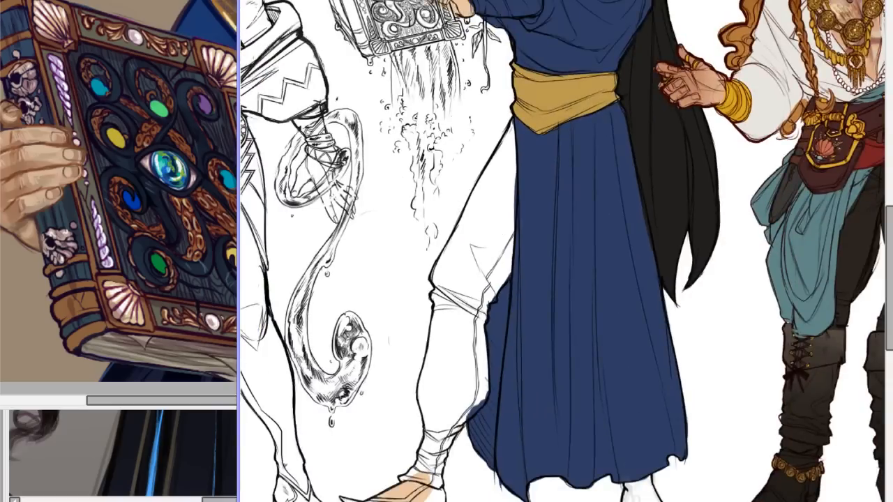
{"action": "left_click_drag", "start_coordinate": [523, 180], "coordinate": [504, 175]}
{"action": "key", "text": "ctrl+z"}
{"action": "mouse_move", "coordinate": [523, 175]}
{"action": "left_mouse_down"}
{"action": "mouse_move", "coordinate": [482, 251]}
{"action": "mouse_move", "coordinate": [488, 205]}
{"action": "left_mouse_up"}
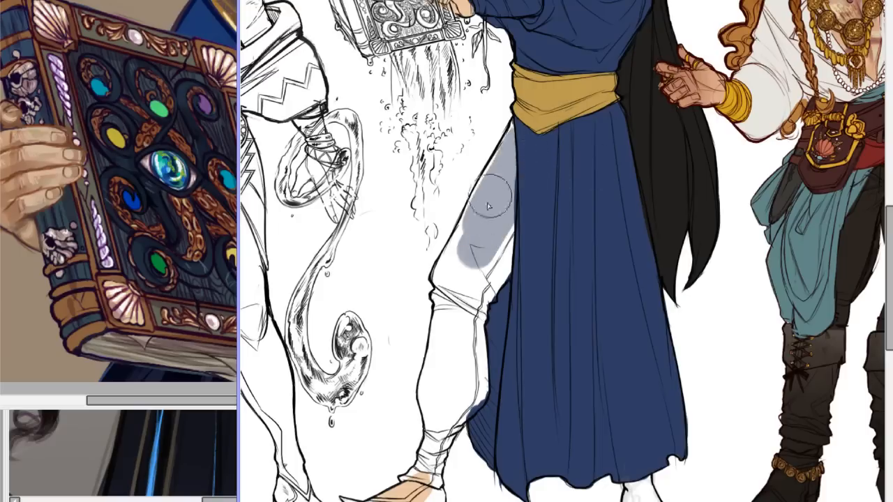
{"action": "key", "text": "ctrl+z"}
Fill the blue-robed figure's exposed trouser leg down to the ankle wrap and recolour it a light grey-blue.
{"action": "mouse_move", "coordinate": [464, 248]}
{"action": "left_mouse_down"}
{"action": "mouse_move", "coordinate": [511, 154]}
{"action": "mouse_move", "coordinate": [466, 257]}
{"action": "mouse_move", "coordinate": [492, 168]}
{"action": "mouse_move", "coordinate": [441, 307]}
{"action": "mouse_move", "coordinate": [454, 335]}
{"action": "mouse_move", "coordinate": [477, 264]}
{"action": "mouse_move", "coordinate": [466, 302]}
{"action": "mouse_move", "coordinate": [504, 253]}
{"action": "mouse_move", "coordinate": [461, 293]}
{"action": "mouse_move", "coordinate": [510, 204]}
{"action": "mouse_move", "coordinate": [498, 279]}
{"action": "mouse_move", "coordinate": [481, 293]}
{"action": "mouse_move", "coordinate": [521, 299]}
{"action": "left_mouse_up"}
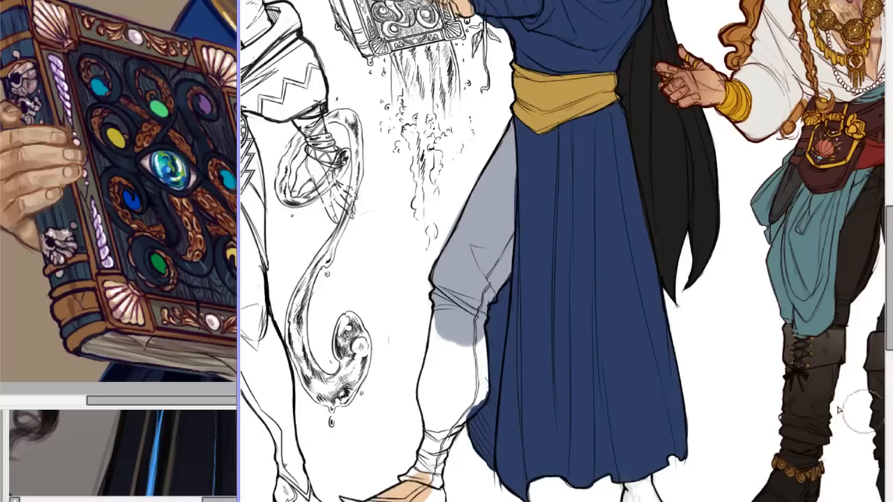
{"action": "mouse_move", "coordinate": [441, 301]}
{"action": "left_mouse_down"}
{"action": "mouse_move", "coordinate": [439, 384]}
{"action": "mouse_move", "coordinate": [452, 347]}
{"action": "mouse_move", "coordinate": [434, 378]}
{"action": "mouse_move", "coordinate": [438, 414]}
{"action": "left_mouse_up"}
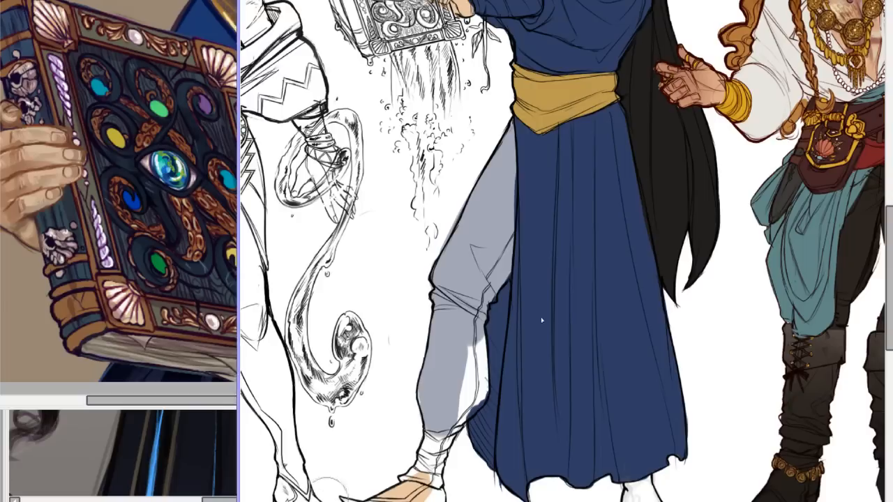
{"action": "mouse_move", "coordinate": [459, 343]}
{"action": "left_mouse_down"}
{"action": "mouse_move", "coordinate": [469, 345]}
{"action": "mouse_move", "coordinate": [472, 386]}
{"action": "left_mouse_up"}
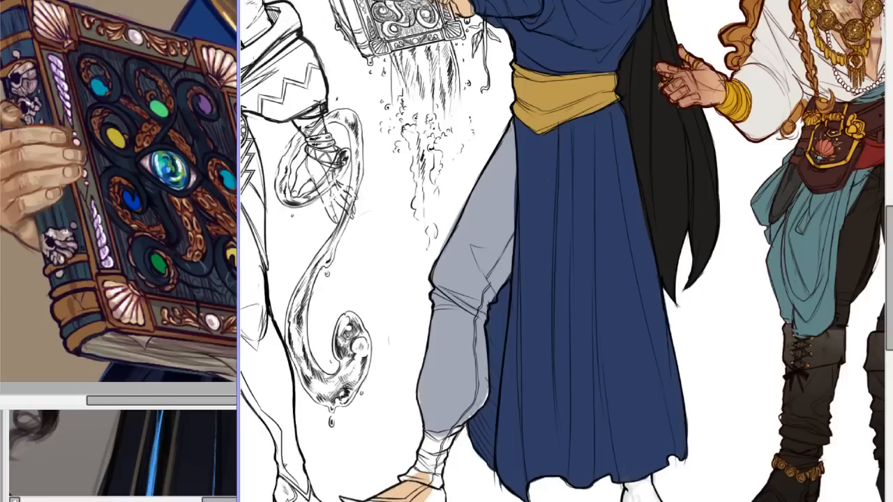
{"action": "key", "text": "alt+Delete"}
{"action": "key", "text": "alt+Delete"}
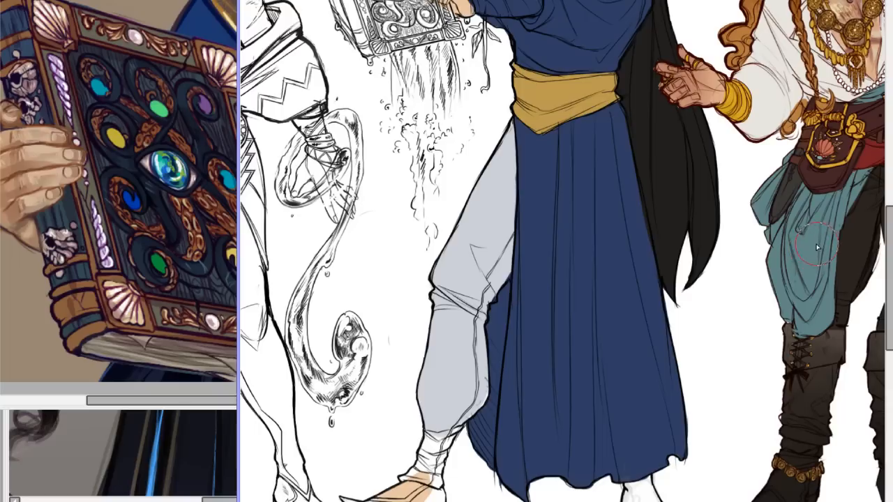
Fill the gathered ankle wrap between the trouser leg and the pointed shoe with flat light grey.
{"action": "mouse_move", "coordinate": [889, 230]}
{"action": "left_mouse_down"}
{"action": "mouse_move", "coordinate": [889, 127]}
{"action": "mouse_move", "coordinate": [890, 309]}
{"action": "left_mouse_up"}
{"action": "scroll", "coordinate": [551, 241], "scroll_direction": "up", "scroll_amount": 3}
{"action": "scroll", "coordinate": [551, 240], "scroll_direction": "down", "scroll_amount": 3}
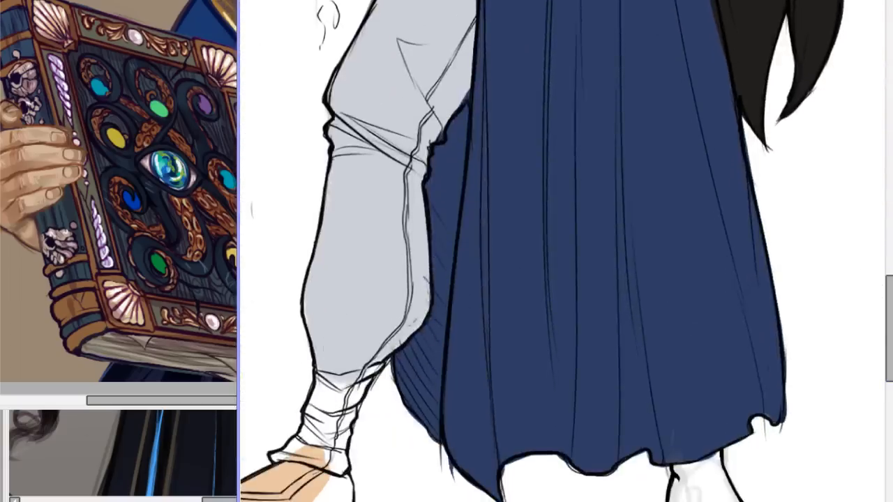
{"action": "mouse_move", "coordinate": [337, 367]}
{"action": "left_mouse_down"}
{"action": "mouse_move", "coordinate": [321, 422]}
{"action": "mouse_move", "coordinate": [333, 362]}
{"action": "mouse_move", "coordinate": [313, 434]}
{"action": "mouse_move", "coordinate": [317, 428]}
{"action": "mouse_move", "coordinate": [294, 459]}
{"action": "mouse_move", "coordinate": [280, 459]}
{"action": "mouse_move", "coordinate": [346, 466]}
{"action": "mouse_move", "coordinate": [339, 424]}
{"action": "mouse_move", "coordinate": [311, 441]}
{"action": "mouse_move", "coordinate": [328, 430]}
{"action": "mouse_move", "coordinate": [343, 437]}
{"action": "mouse_move", "coordinate": [376, 371]}
{"action": "mouse_move", "coordinate": [365, 373]}
{"action": "mouse_move", "coordinate": [387, 349]}
{"action": "left_mouse_up"}
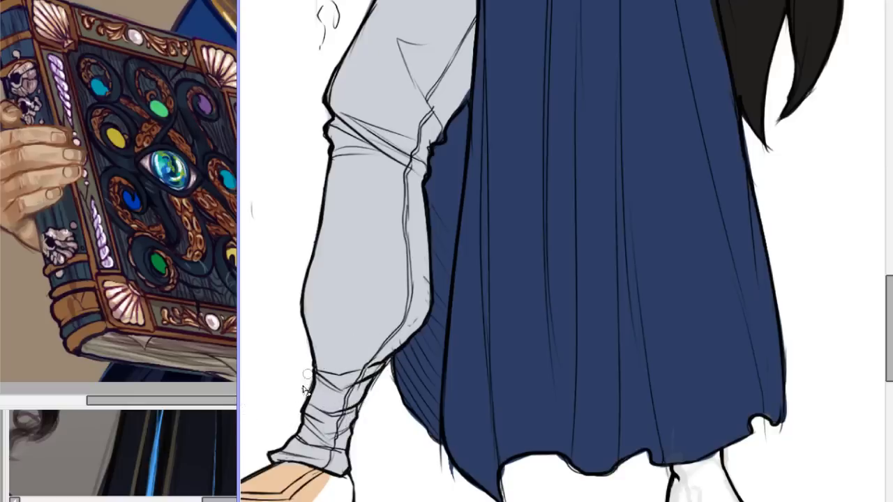
{"action": "scroll", "coordinate": [562, 250], "scroll_direction": "down", "scroll_amount": 9}
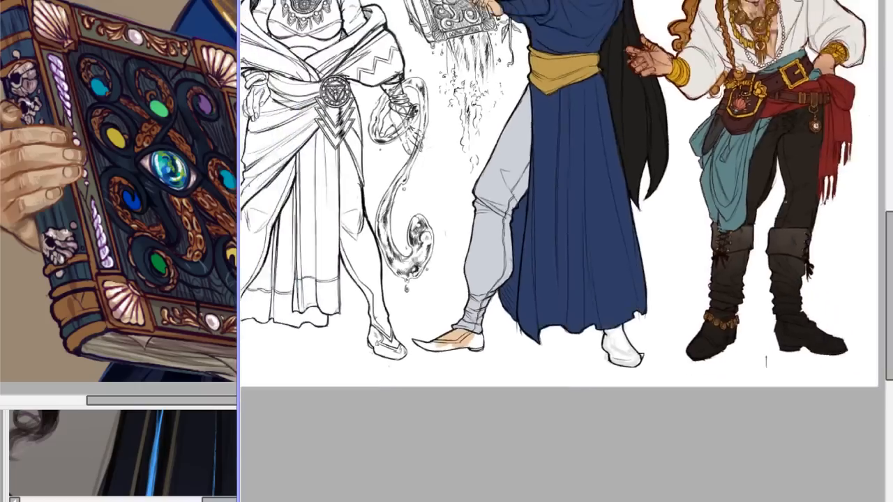
Compare the blue-robed figure's trouser leg and ankle wrap with and without the last colour change.
{"action": "scroll", "coordinate": [562, 249], "scroll_direction": "up", "scroll_amount": 2}
{"action": "scroll", "coordinate": [562, 250], "scroll_direction": "up", "scroll_amount": 5}
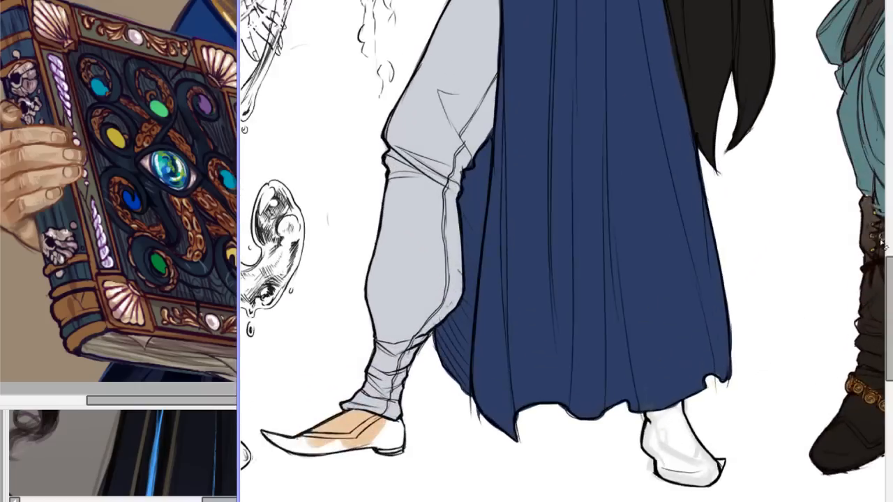
{"action": "key", "text": "ctrl+z"}
{"action": "key", "text": "ctrl+y"}
{"action": "key", "text": "ctrl+z"}
{"action": "key", "text": "ctrl+y"}
{"action": "left_click_drag", "start_coordinate": [889, 281], "coordinate": [888, 222]}
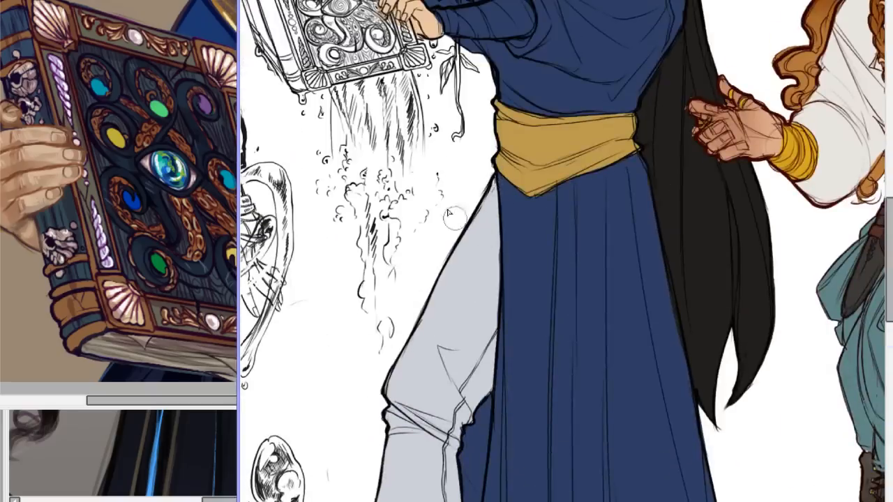
Tint the blue-robed figure's trousers a paler lavender-grey with a large soft brush.
{"action": "scroll", "coordinate": [564, 216], "scroll_direction": "down", "scroll_amount": 4}
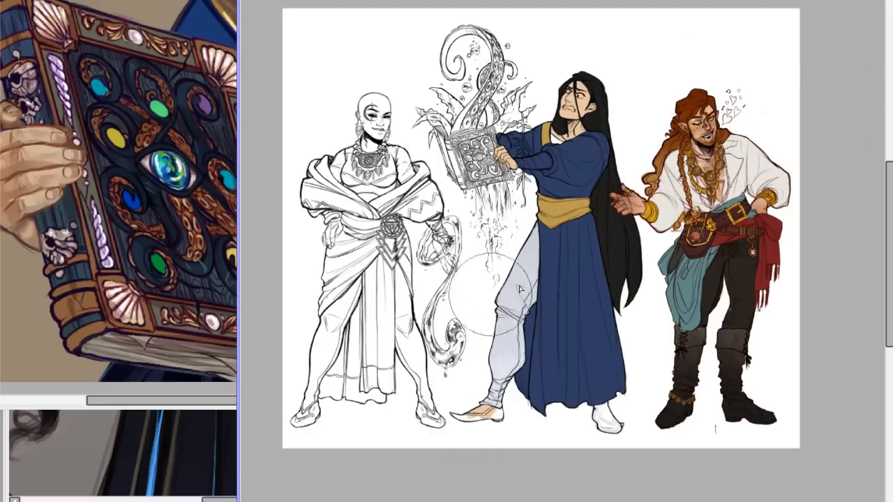
{"action": "scroll", "coordinate": [565, 246], "scroll_direction": "up", "scroll_amount": 4}
{"action": "scroll", "coordinate": [565, 230], "scroll_direction": "down", "scroll_amount": 1}
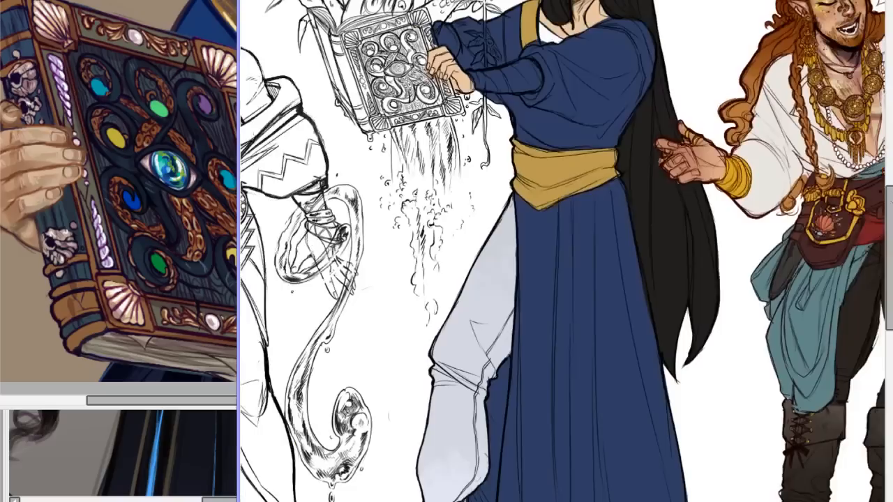
{"action": "scroll", "coordinate": [563, 246], "scroll_direction": "up", "scroll_amount": 5}
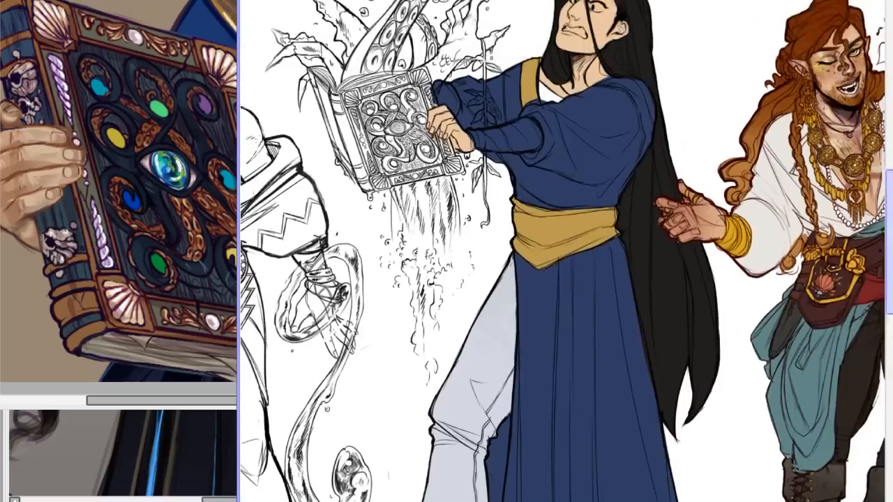
{"action": "scroll", "coordinate": [566, 237], "scroll_direction": "up", "scroll_amount": 2}
{"action": "scroll", "coordinate": [565, 246], "scroll_direction": "down", "scroll_amount": 2}
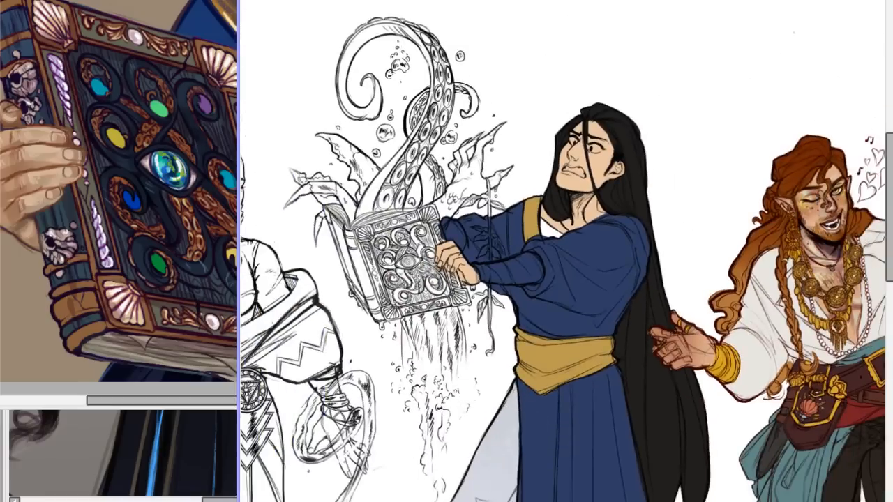
Fill the undershirt at the blue-robed figure's neckline with the pale lavender of the undershirt in the reference portrait.
{"action": "left_click_drag", "start_coordinate": [134, 403], "coordinate": [169, 402]}
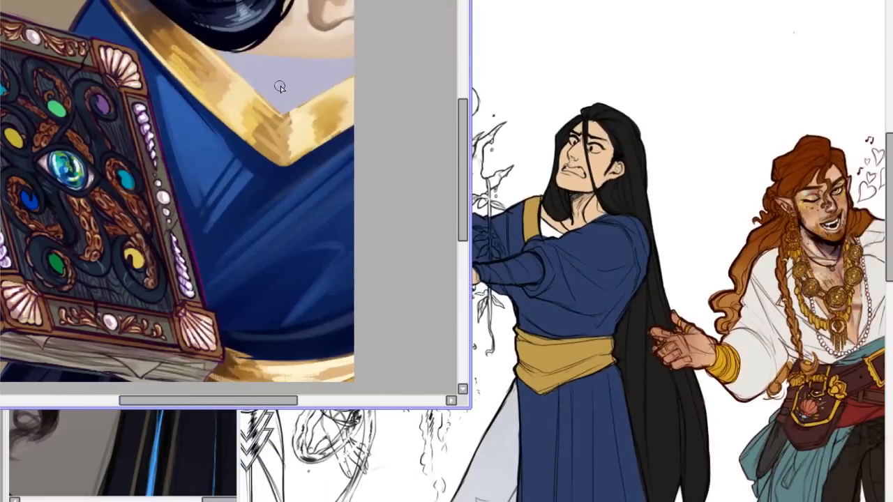
{"action": "left_click", "coordinate": [559, 177]}
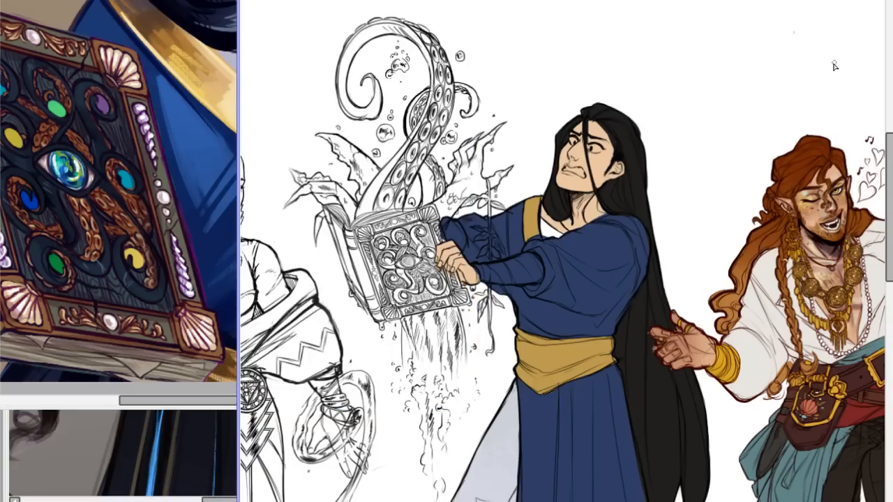
{"action": "scroll", "coordinate": [792, 41], "scroll_direction": "up", "scroll_amount": 5}
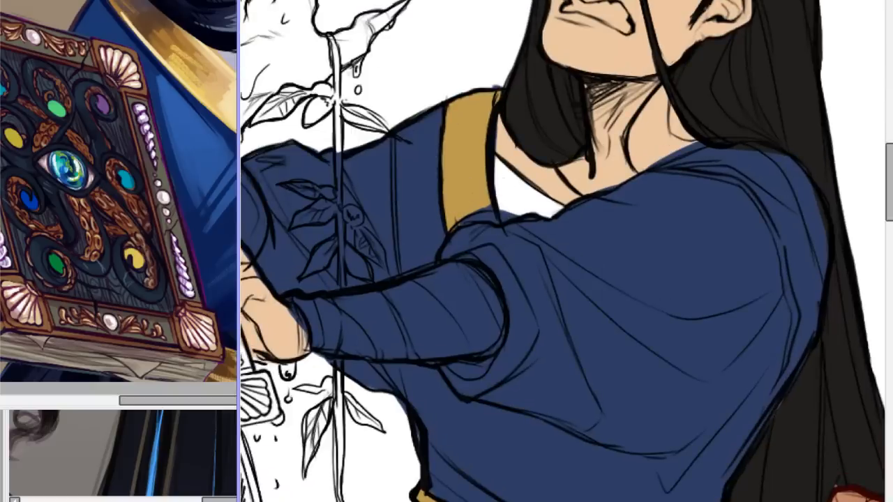
{"action": "mouse_move", "coordinate": [493, 168]}
{"action": "left_mouse_down"}
{"action": "mouse_move", "coordinate": [508, 206]}
{"action": "mouse_move", "coordinate": [515, 189]}
{"action": "mouse_move", "coordinate": [504, 175]}
{"action": "mouse_move", "coordinate": [556, 208]}
{"action": "mouse_move", "coordinate": [513, 201]}
{"action": "left_mouse_up"}
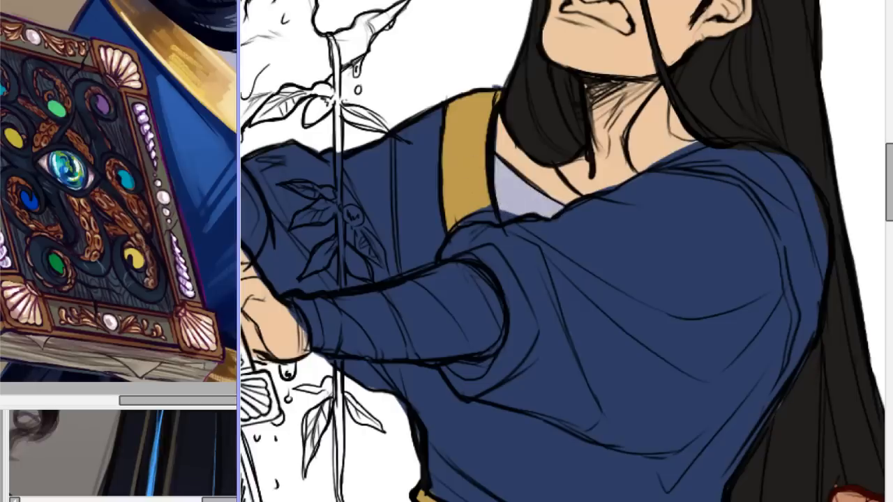
{"action": "scroll", "coordinate": [562, 245], "scroll_direction": "down", "scroll_amount": 8}
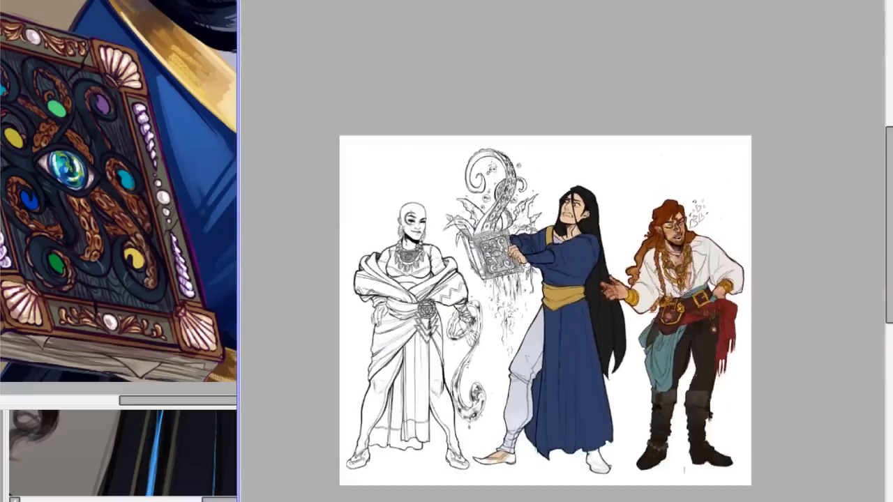
Touch up the lower edge of the lavender undershirt where it meets the blue sleeve.
{"action": "scroll", "coordinate": [564, 247], "scroll_direction": "up", "scroll_amount": 8}
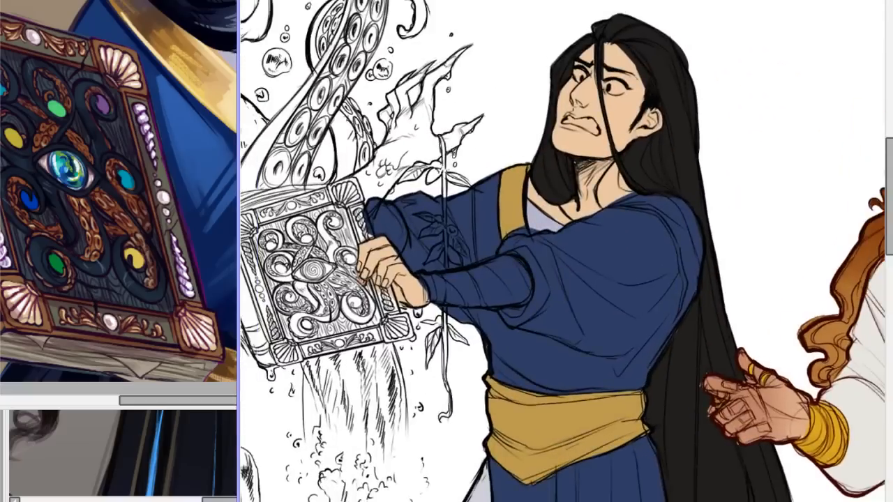
{"action": "scroll", "coordinate": [578, 242], "scroll_direction": "down", "scroll_amount": 1}
{"action": "scroll", "coordinate": [577, 242], "scroll_direction": "up", "scroll_amount": 1}
{"action": "scroll", "coordinate": [564, 249], "scroll_direction": "up", "scroll_amount": 1}
{"action": "scroll", "coordinate": [559, 262], "scroll_direction": "up", "scroll_amount": 3}
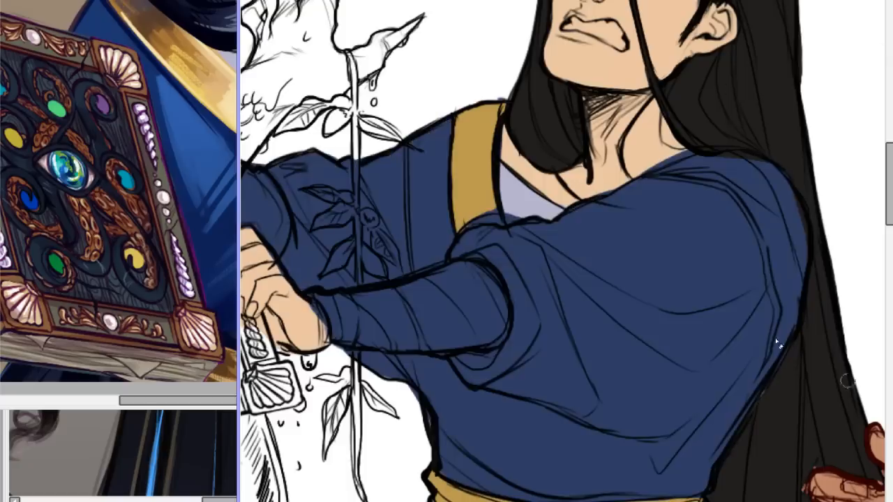
{"action": "left_click_drag", "start_coordinate": [474, 213], "coordinate": [530, 220]}
{"action": "key", "text": "ctrl+z"}
{"action": "left_click_drag", "start_coordinate": [488, 212], "coordinate": [490, 212]}
{"action": "scroll", "coordinate": [501, 233], "scroll_direction": "down", "scroll_amount": 5}
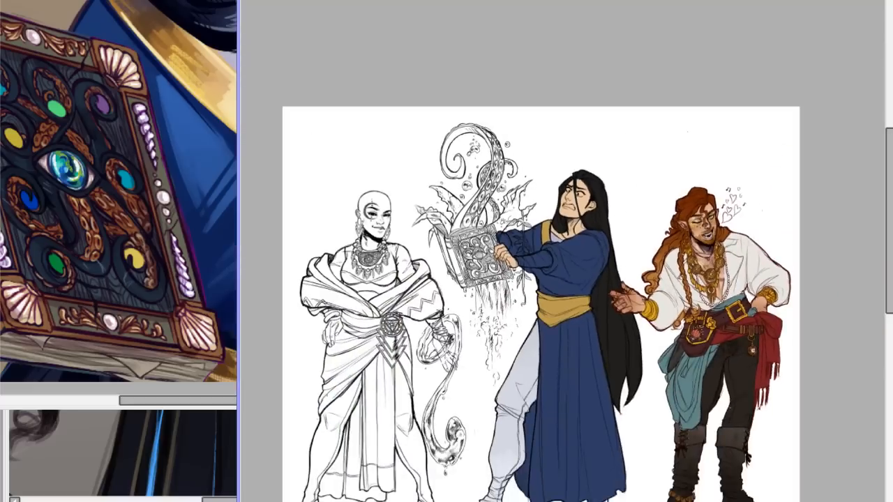
Review the blue-robed figure's flat colours against the other two characters across the whole line-up.
{"action": "scroll", "coordinate": [674, 183], "scroll_direction": "down", "scroll_amount": 3}
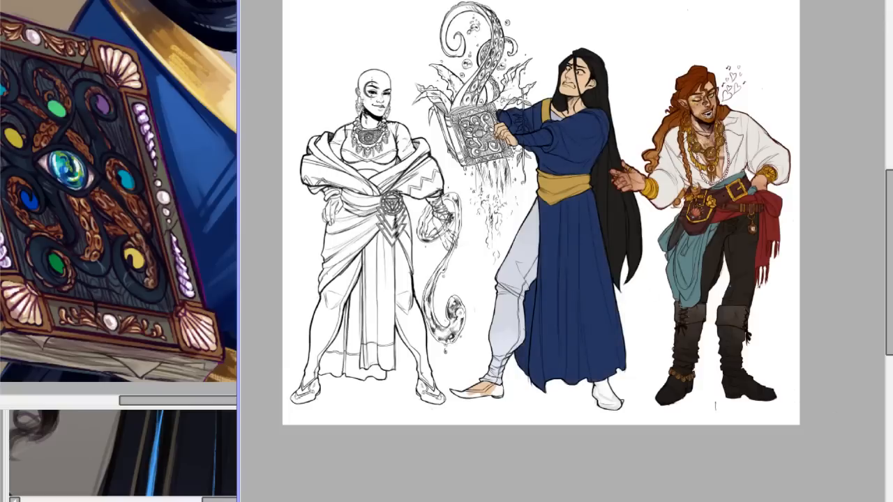
{"action": "scroll", "coordinate": [541, 251], "scroll_direction": "up", "scroll_amount": 3}
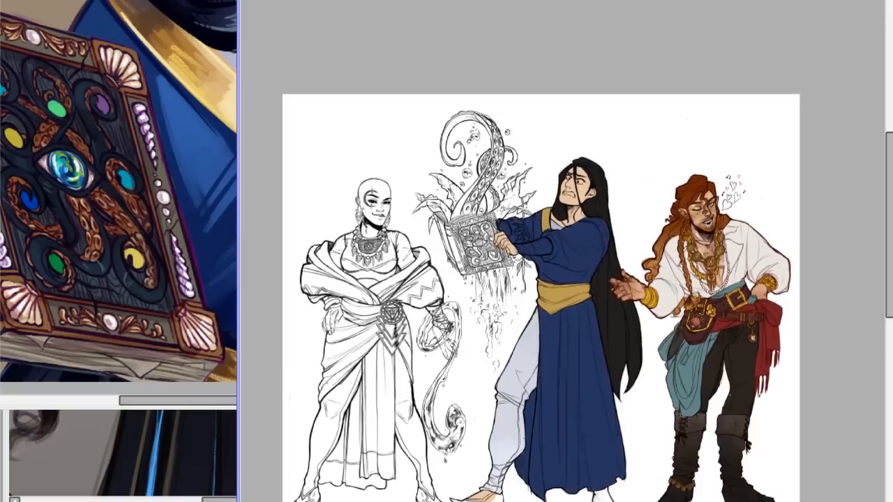
{"action": "key", "text": "ctrl+plus"}
{"action": "key", "text": "ctrl+plus"}
{"action": "key", "text": "ctrl+plus"}
{"action": "key", "text": "ctrl+minus"}
{"action": "key", "text": "ctrl+minus"}
{"action": "mouse_move", "coordinate": [891, 169]}
{"action": "left_mouse_down"}
{"action": "mouse_move", "coordinate": [889, 200]}
{"action": "mouse_move", "coordinate": [891, 183]}
{"action": "left_mouse_up"}
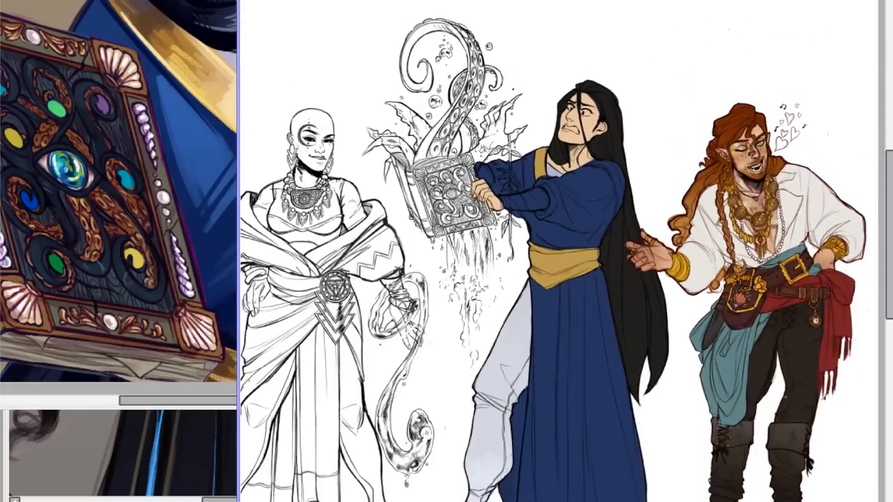
Fill the blue-robed figure's front pointed shoe with the robe's dark blue, keeping the exposed instep skin-coloured.
{"action": "left_click_drag", "start_coordinate": [890, 174], "coordinate": [877, 264]}
{"action": "scroll", "coordinate": [563, 248], "scroll_direction": "up", "scroll_amount": 5}
{"action": "scroll", "coordinate": [562, 248], "scroll_direction": "down", "scroll_amount": 1}
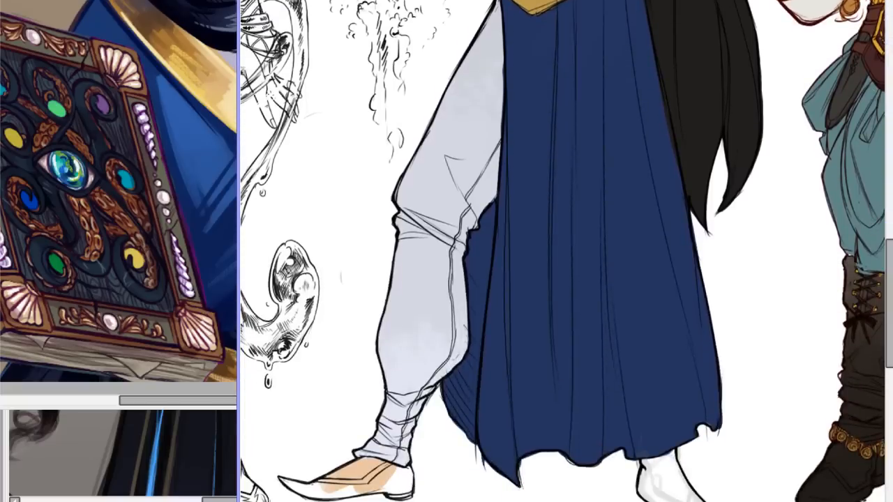
{"action": "scroll", "coordinate": [654, 224], "scroll_direction": "down", "scroll_amount": 3}
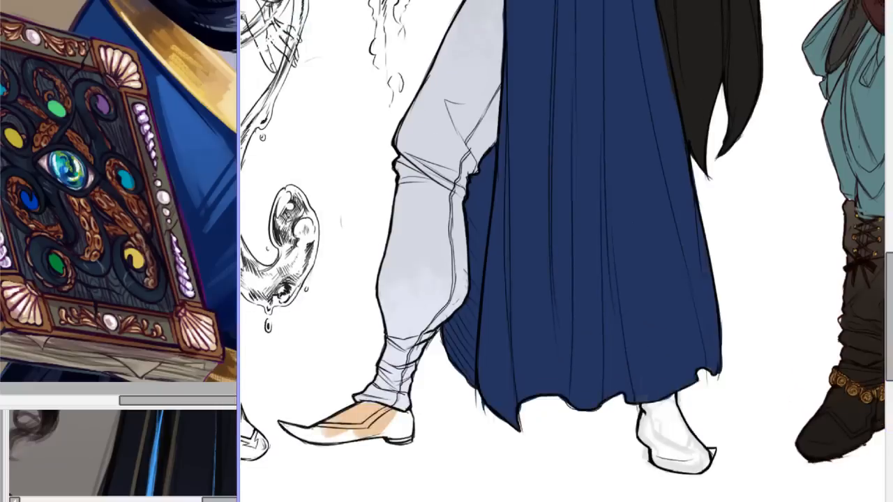
{"action": "mouse_move", "coordinate": [282, 423]}
{"action": "left_mouse_down"}
{"action": "mouse_move", "coordinate": [320, 439]}
{"action": "mouse_move", "coordinate": [342, 436]}
{"action": "mouse_move", "coordinate": [297, 431]}
{"action": "mouse_move", "coordinate": [348, 433]}
{"action": "mouse_move", "coordinate": [294, 431]}
{"action": "mouse_move", "coordinate": [379, 428]}
{"action": "mouse_move", "coordinate": [363, 436]}
{"action": "mouse_move", "coordinate": [356, 433]}
{"action": "mouse_move", "coordinate": [406, 422]}
{"action": "mouse_move", "coordinate": [409, 430]}
{"action": "mouse_move", "coordinate": [394, 437]}
{"action": "mouse_move", "coordinate": [405, 435]}
{"action": "mouse_move", "coordinate": [371, 437]}
{"action": "mouse_move", "coordinate": [402, 423]}
{"action": "left_mouse_up"}
{"action": "key", "text": "ctrl+z"}
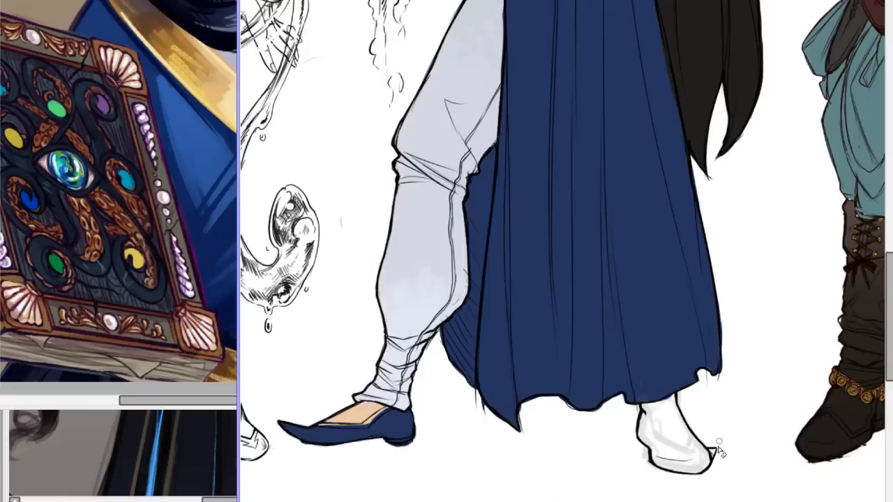
Erase the pointed tip of the blue-robed figure's back shoe and try out new lines for its opening.
{"action": "left_click", "coordinate": [892, 314]}
{"action": "left_click", "coordinate": [892, 314]}
{"action": "left_click", "coordinate": [892, 314]}
{"action": "left_click", "coordinate": [892, 314]}
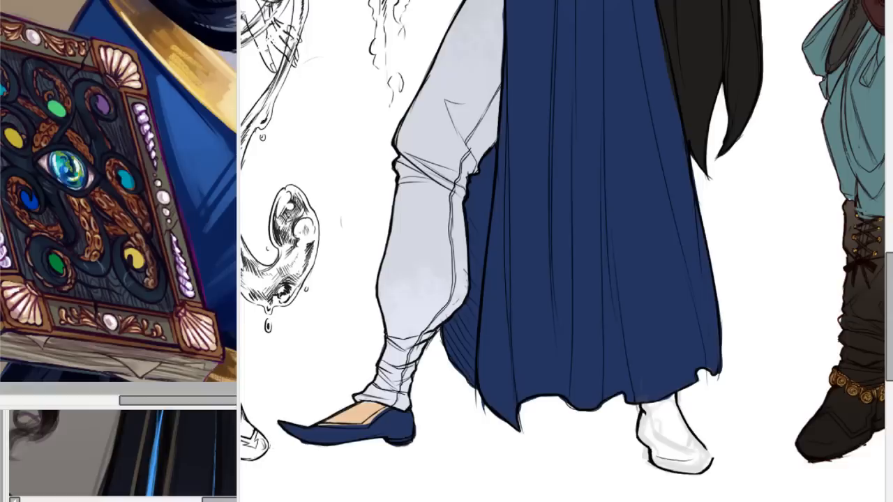
{"action": "key", "text": "ctrl+z"}
{"action": "mouse_move", "coordinate": [669, 453]}
{"action": "left_mouse_down"}
{"action": "mouse_move", "coordinate": [704, 439]}
{"action": "mouse_move", "coordinate": [667, 452]}
{"action": "mouse_move", "coordinate": [696, 438]}
{"action": "mouse_move", "coordinate": [679, 454]}
{"action": "mouse_move", "coordinate": [702, 437]}
{"action": "mouse_move", "coordinate": [692, 450]}
{"action": "mouse_move", "coordinate": [665, 453]}
{"action": "mouse_move", "coordinate": [685, 455]}
{"action": "mouse_move", "coordinate": [709, 428]}
{"action": "mouse_move", "coordinate": [667, 457]}
{"action": "mouse_move", "coordinate": [708, 433]}
{"action": "left_mouse_up"}
{"action": "key", "text": "ctrl+z"}
{"action": "key", "text": "ctrl+z"}
{"action": "key", "text": "ctrl+z"}
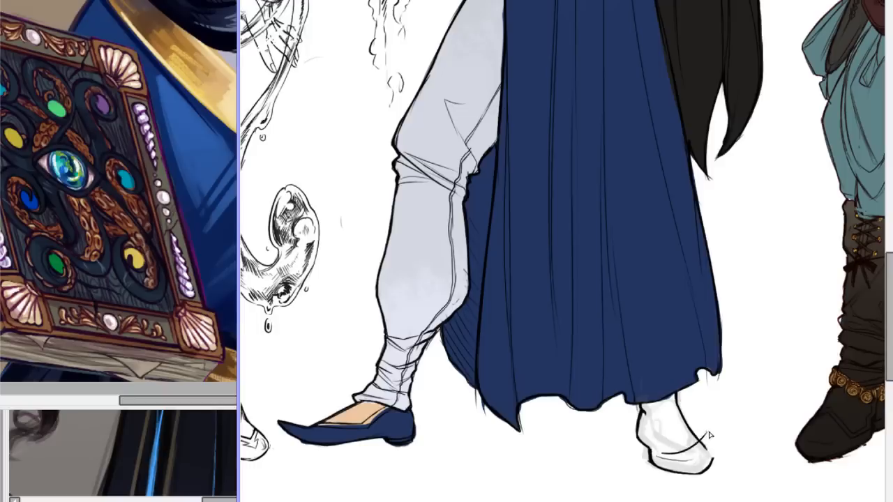
{"action": "key", "text": "ctrl+z"}
Draw the opening and upturned toe of the blue-robed figure's back shoe in black line.
{"action": "mouse_move", "coordinate": [718, 433]}
{"action": "left_mouse_down"}
{"action": "mouse_move", "coordinate": [715, 453]}
{"action": "mouse_move", "coordinate": [725, 469]}
{"action": "mouse_move", "coordinate": [717, 456]}
{"action": "left_mouse_up"}
{"action": "mouse_move", "coordinate": [661, 450]}
{"action": "left_mouse_down"}
{"action": "mouse_move", "coordinate": [707, 439]}
{"action": "mouse_move", "coordinate": [687, 452]}
{"action": "mouse_move", "coordinate": [710, 451]}
{"action": "left_mouse_up"}
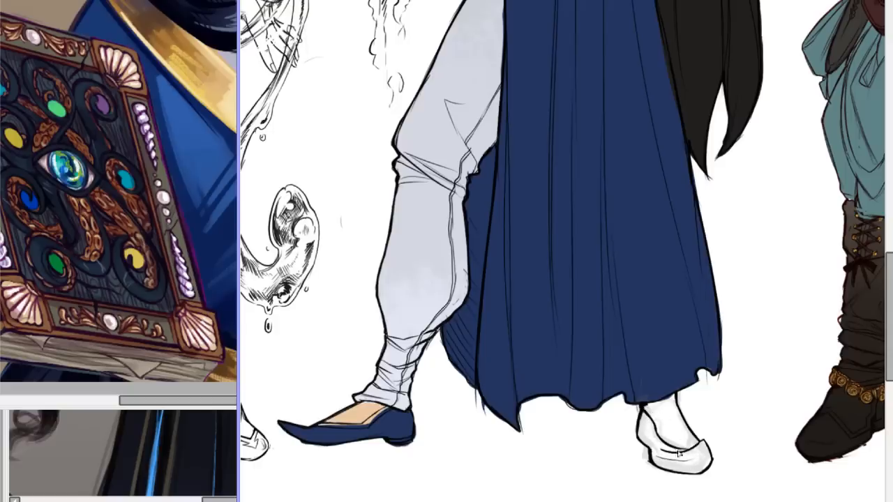
{"action": "left_click_drag", "start_coordinate": [679, 454], "coordinate": [712, 446]}
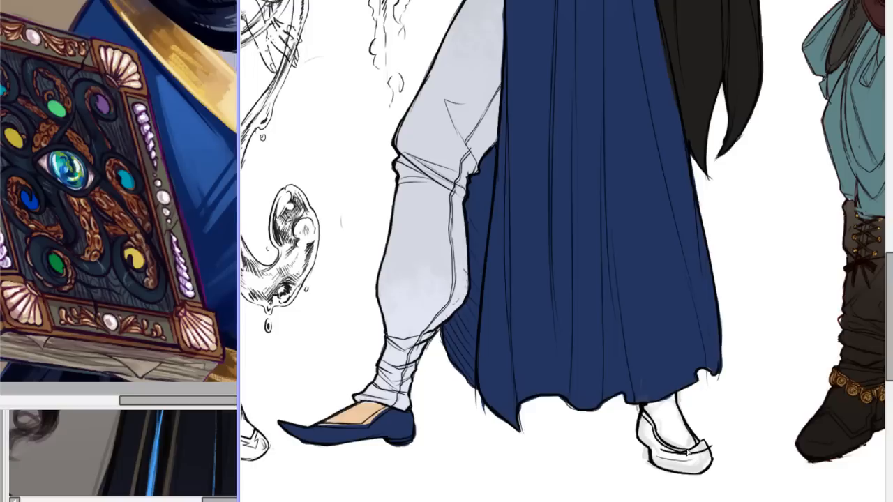
{"action": "scroll", "coordinate": [563, 250], "scroll_direction": "down", "scroll_amount": 5}
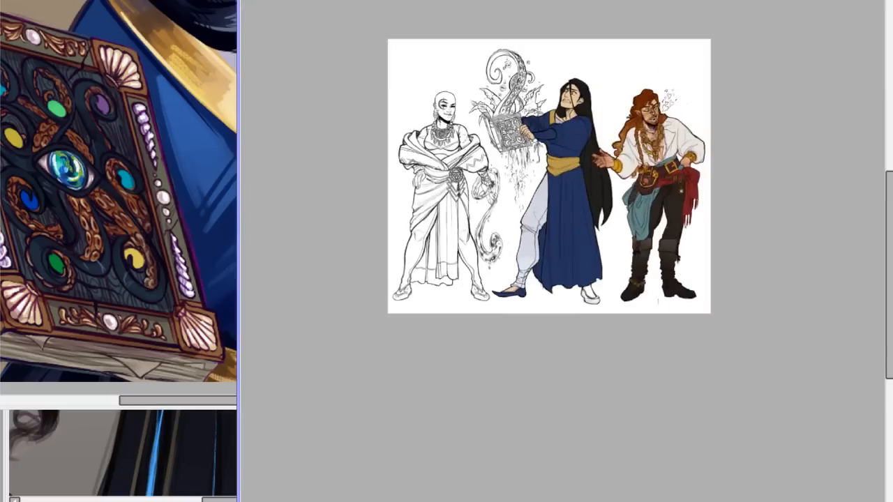
{"action": "scroll", "coordinate": [562, 248], "scroll_direction": "up", "scroll_amount": 4}
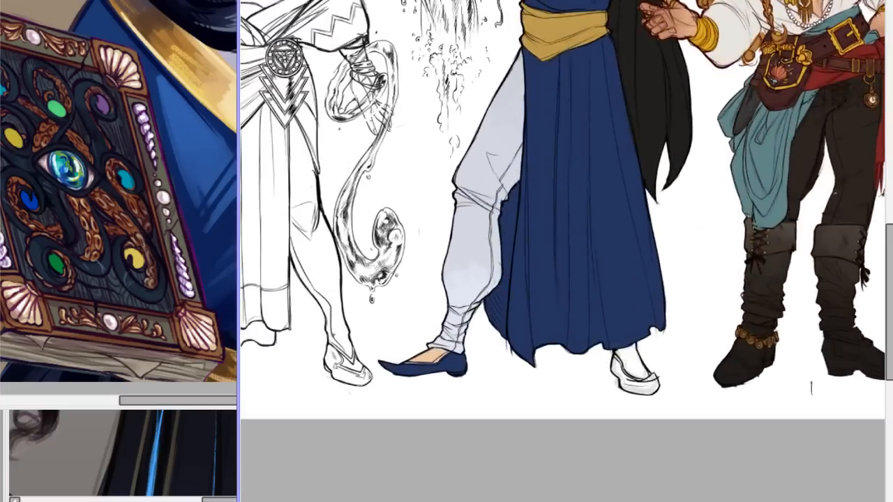
Erase the blue-robed figure's back foot line art and put a copy of the bald figure's sandalled foot there.
{"action": "scroll", "coordinate": [563, 248], "scroll_direction": "up", "scroll_amount": 1}
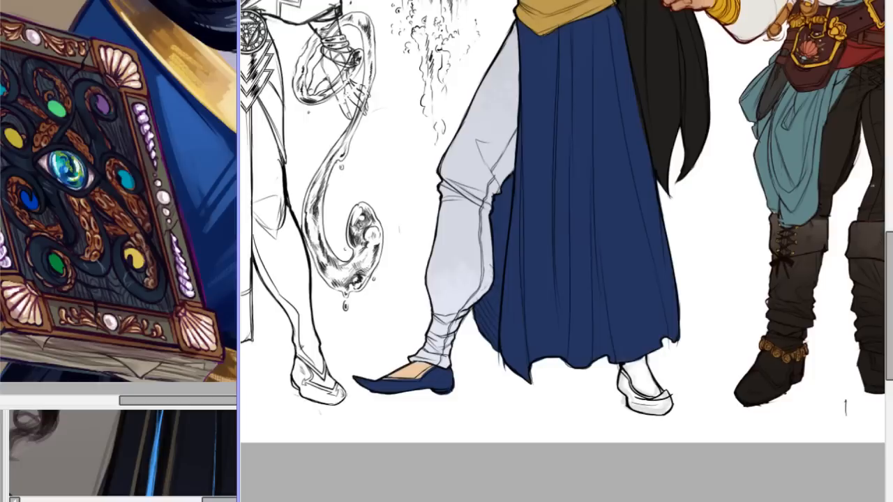
{"action": "mouse_move", "coordinate": [614, 389]}
{"action": "left_mouse_down"}
{"action": "mouse_move", "coordinate": [647, 409]}
{"action": "mouse_move", "coordinate": [637, 412]}
{"action": "mouse_move", "coordinate": [633, 390]}
{"action": "mouse_move", "coordinate": [619, 386]}
{"action": "mouse_move", "coordinate": [640, 373]}
{"action": "left_mouse_up"}
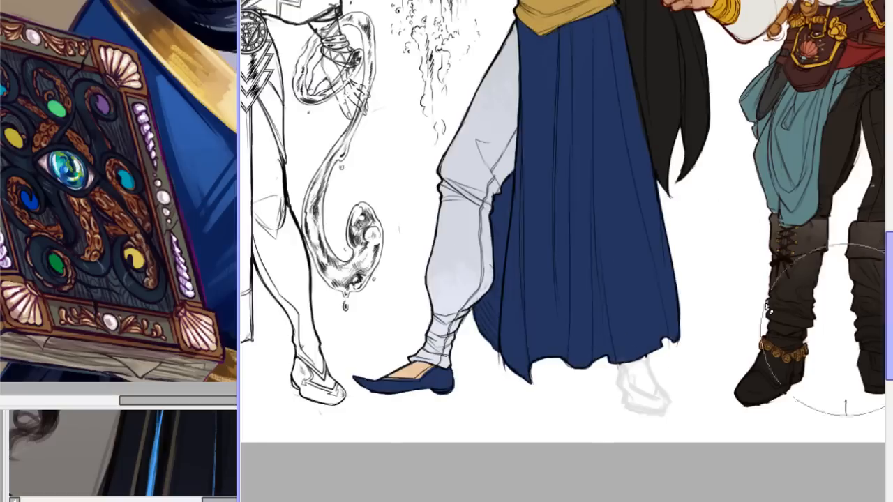
{"action": "mouse_move", "coordinate": [342, 333]}
{"action": "left_mouse_down"}
{"action": "mouse_move", "coordinate": [285, 343]}
{"action": "mouse_move", "coordinate": [342, 423]}
{"action": "mouse_move", "coordinate": [345, 341]}
{"action": "left_mouse_up"}
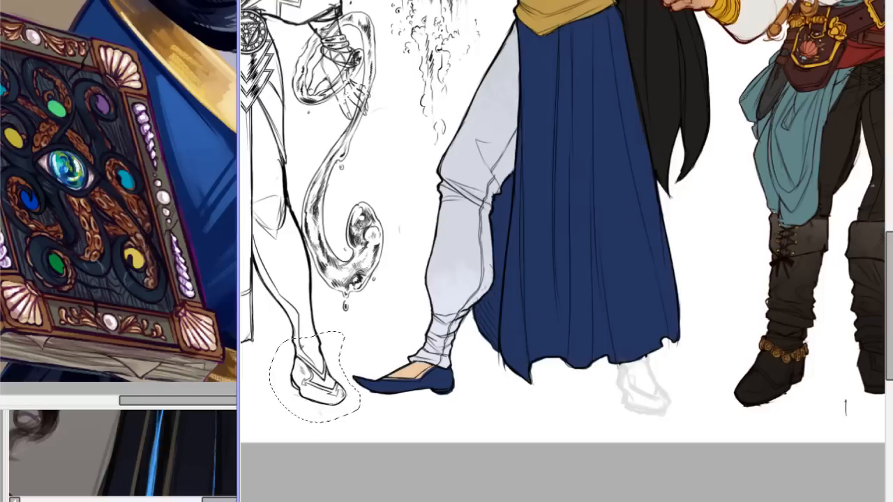
{"action": "key", "text": "ctrl+v"}
{"action": "mouse_move", "coordinate": [303, 379]}
{"action": "left_mouse_down"}
{"action": "mouse_move", "coordinate": [429, 395]}
{"action": "mouse_move", "coordinate": [632, 390]}
{"action": "left_mouse_up"}
{"action": "key", "text": "ctrl+d"}
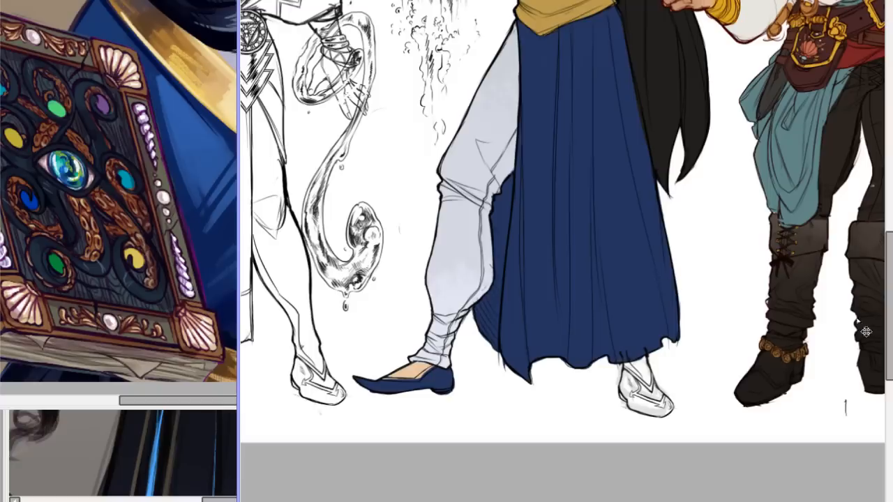
{"action": "left_click_drag", "start_coordinate": [629, 353], "coordinate": [625, 350]}
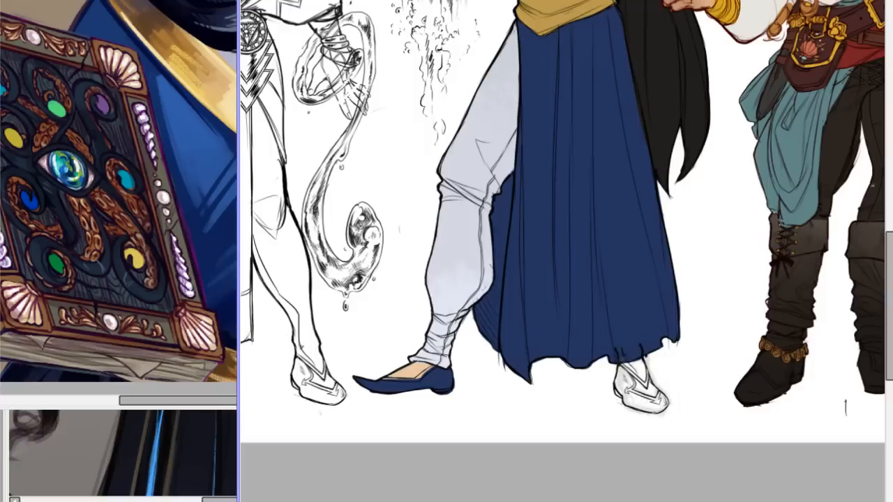
Select only the copied sandalled foot and transform it to fit beneath the blue robe's hem.
{"action": "key", "text": "ctrl+t"}
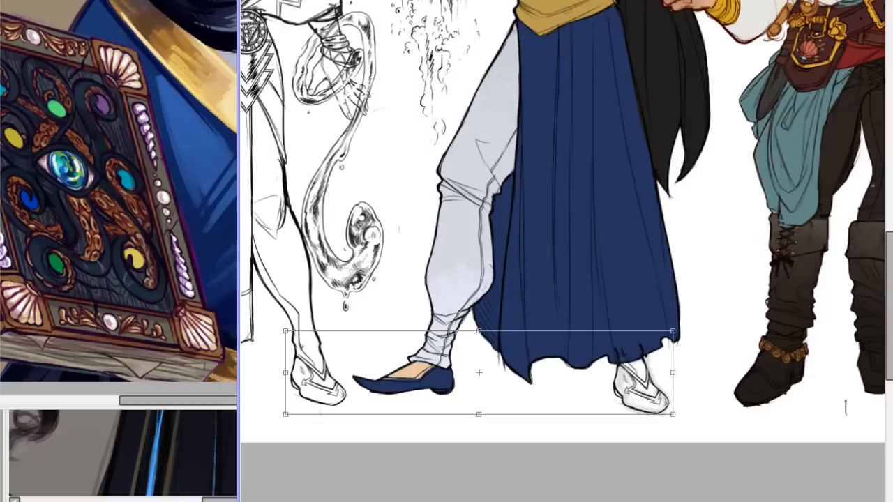
{"action": "key", "text": "Return"}
{"action": "left_click_drag", "start_coordinate": [570, 326], "coordinate": [683, 434]}
{"action": "key", "text": "ctrl+t"}
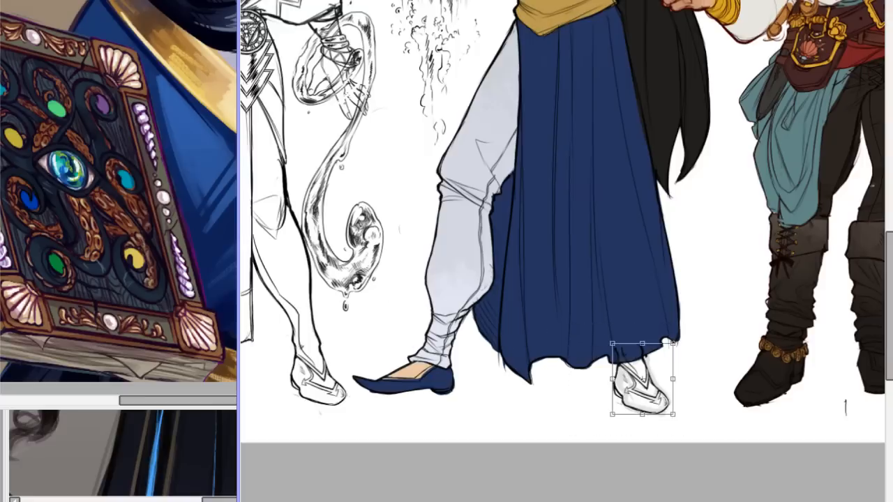
{"action": "left_click_drag", "start_coordinate": [673, 343], "coordinate": [651, 370]}
{"action": "key", "text": "Return"}
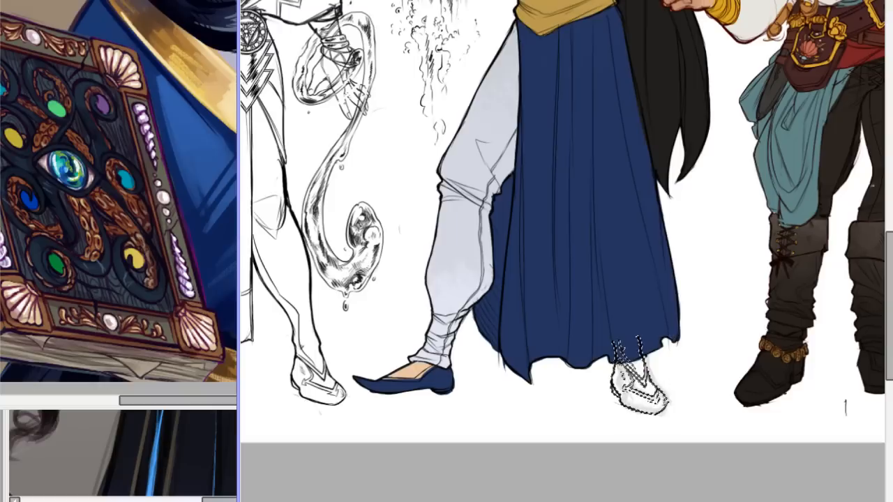
{"action": "key", "text": "ctrl+d"}
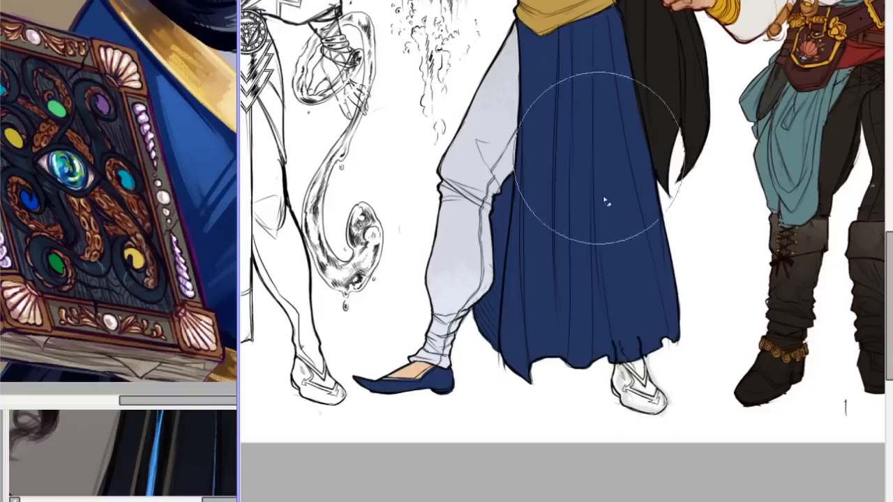
Erase the copied foot's sandal straps and the lines overlapping the blue robe's hem.
{"action": "left_click_drag", "start_coordinate": [621, 346], "coordinate": [639, 349]}
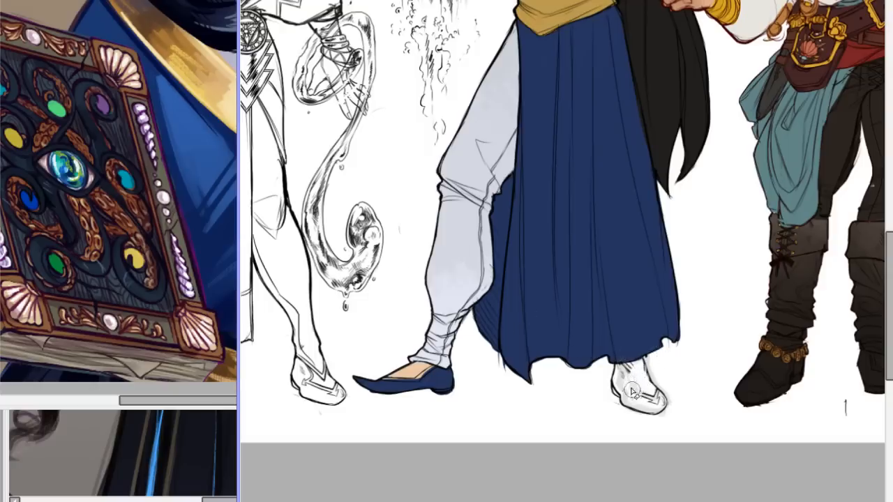
{"action": "mouse_move", "coordinate": [642, 396]}
{"action": "left_mouse_down"}
{"action": "mouse_move", "coordinate": [649, 403]}
{"action": "mouse_move", "coordinate": [648, 392]}
{"action": "left_mouse_up"}
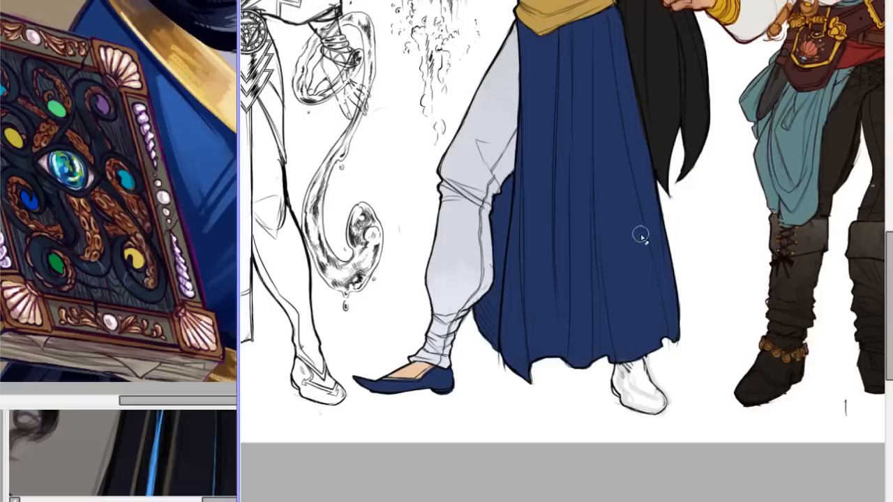
{"action": "left_click_drag", "start_coordinate": [595, 501], "coordinate": [652, 501]}
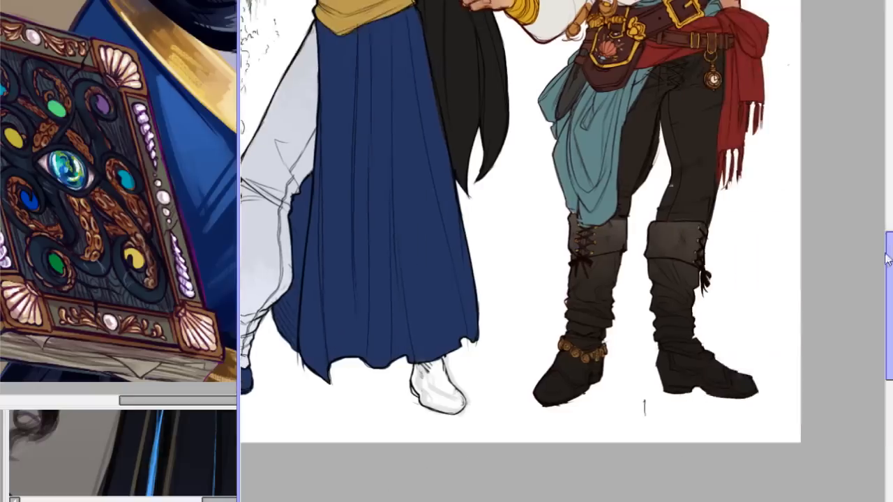
{"action": "left_click_drag", "start_coordinate": [890, 260], "coordinate": [890, 276]}
{"action": "scroll", "coordinate": [582, 241], "scroll_direction": "up", "scroll_amount": 2}
{"action": "mouse_move", "coordinate": [335, 324]}
{"action": "left_mouse_down"}
{"action": "mouse_move", "coordinate": [349, 352]}
{"action": "mouse_move", "coordinate": [341, 335]}
{"action": "mouse_move", "coordinate": [346, 341]}
{"action": "mouse_move", "coordinate": [360, 314]}
{"action": "mouse_move", "coordinate": [378, 327]}
{"action": "left_mouse_up"}
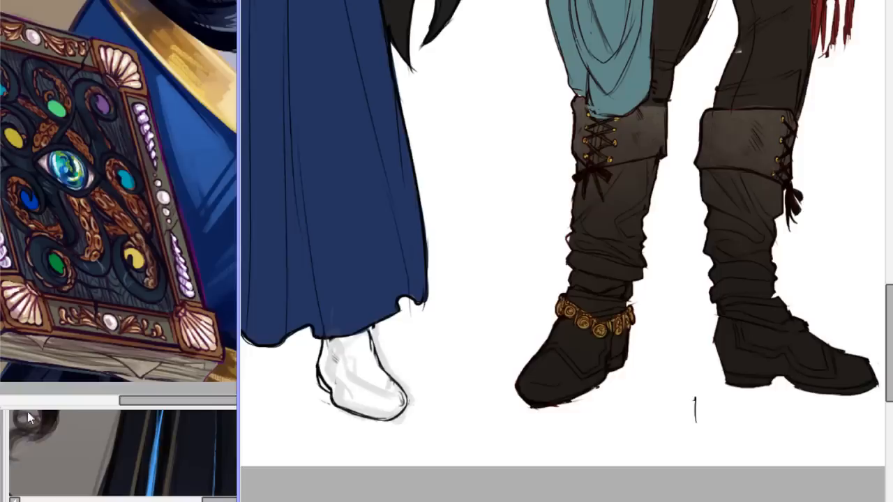
Draw the curved opening of a slip-on shoe on the blue-robed figure's back foot in black line.
{"action": "left_click_drag", "start_coordinate": [328, 339], "coordinate": [359, 396]}
{"action": "key", "text": "ctrl+z"}
{"action": "key", "text": "ctrl+z"}
{"action": "key", "text": "ctrl+z"}
{"action": "mouse_move", "coordinate": [335, 354]}
{"action": "left_mouse_down"}
{"action": "mouse_move", "coordinate": [364, 392]}
{"action": "mouse_move", "coordinate": [386, 400]}
{"action": "mouse_move", "coordinate": [349, 383]}
{"action": "mouse_move", "coordinate": [392, 395]}
{"action": "mouse_move", "coordinate": [362, 385]}
{"action": "mouse_move", "coordinate": [391, 382]}
{"action": "left_mouse_up"}
{"action": "key", "text": "ctrl+z"}
{"action": "key", "text": "ctrl+z"}
{"action": "key", "text": "ctrl+z"}
{"action": "key", "text": "ctrl+z"}
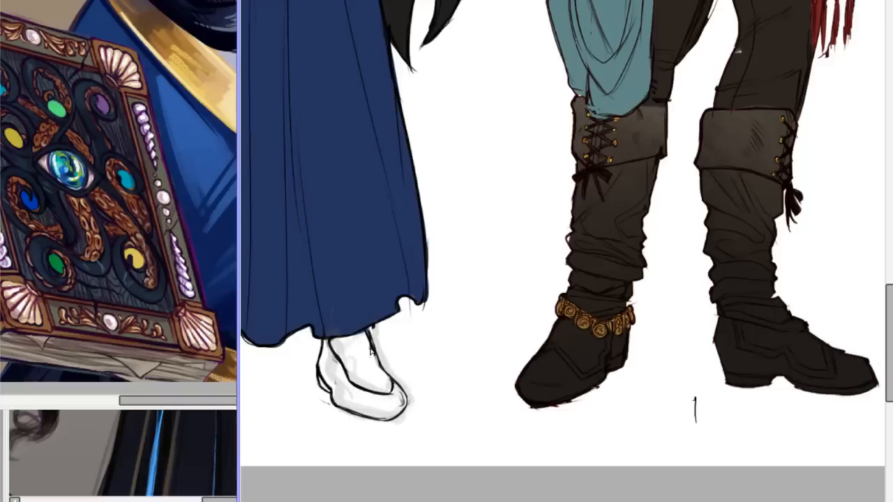
Draw the front ankle line and heel outline of the back foot, and try strokes for the shoe's toe.
{"action": "left_click_drag", "start_coordinate": [369, 328], "coordinate": [392, 386]}
{"action": "mouse_move", "coordinate": [323, 340]}
{"action": "left_mouse_down"}
{"action": "mouse_move", "coordinate": [317, 373]}
{"action": "mouse_move", "coordinate": [322, 351]}
{"action": "mouse_move", "coordinate": [320, 377]}
{"action": "mouse_move", "coordinate": [333, 395]}
{"action": "mouse_move", "coordinate": [319, 383]}
{"action": "mouse_move", "coordinate": [343, 411]}
{"action": "left_mouse_up"}
{"action": "mouse_move", "coordinate": [330, 390]}
{"action": "left_mouse_down"}
{"action": "mouse_move", "coordinate": [352, 416]}
{"action": "mouse_move", "coordinate": [336, 401]}
{"action": "mouse_move", "coordinate": [393, 422]}
{"action": "mouse_move", "coordinate": [336, 403]}
{"action": "mouse_move", "coordinate": [395, 418]}
{"action": "mouse_move", "coordinate": [405, 405]}
{"action": "mouse_move", "coordinate": [370, 423]}
{"action": "mouse_move", "coordinate": [354, 410]}
{"action": "mouse_move", "coordinate": [399, 418]}
{"action": "mouse_move", "coordinate": [386, 395]}
{"action": "mouse_move", "coordinate": [406, 390]}
{"action": "mouse_move", "coordinate": [415, 402]}
{"action": "mouse_move", "coordinate": [390, 398]}
{"action": "mouse_move", "coordinate": [410, 387]}
{"action": "left_mouse_up"}
{"action": "key", "text": "ctrl+z"}
{"action": "key", "text": "ctrl+z"}
{"action": "key", "text": "ctrl+z"}
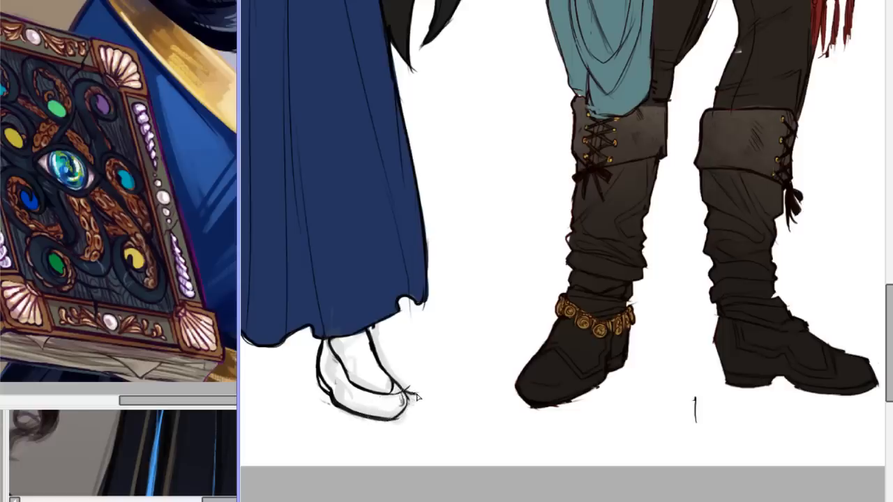
Draw the upturned toe of the back shoe and erase the old outline around its tip.
{"action": "left_click_drag", "start_coordinate": [377, 401], "coordinate": [410, 390]}
{"action": "left_click_drag", "start_coordinate": [410, 402], "coordinate": [405, 417]}
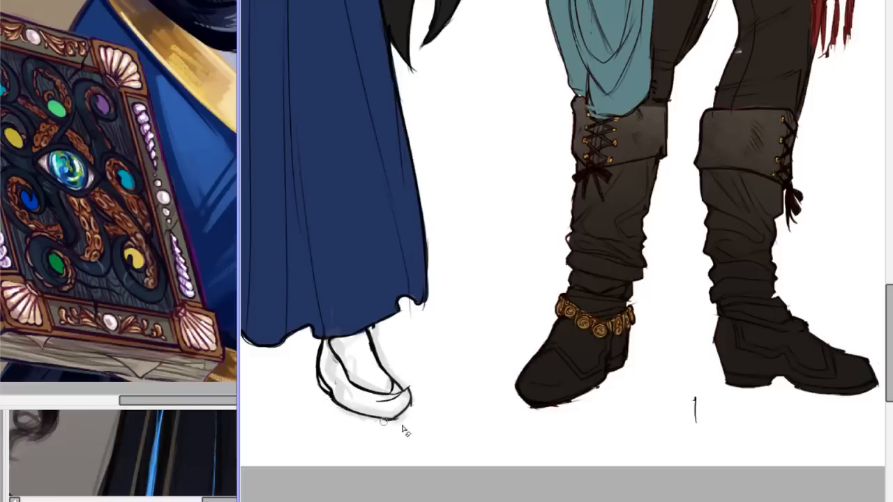
{"action": "mouse_move", "coordinate": [415, 403]}
{"action": "left_mouse_down"}
{"action": "mouse_move", "coordinate": [396, 424]}
{"action": "mouse_move", "coordinate": [375, 421]}
{"action": "mouse_move", "coordinate": [386, 423]}
{"action": "left_mouse_up"}
{"action": "mouse_move", "coordinate": [377, 403]}
{"action": "left_mouse_down"}
{"action": "mouse_move", "coordinate": [415, 384]}
{"action": "mouse_move", "coordinate": [400, 396]}
{"action": "mouse_move", "coordinate": [406, 389]}
{"action": "left_mouse_up"}
{"action": "key", "text": "ctrl+z"}
Rework the ankle lines of the back foot just beneath the robe's hem.
{"action": "key", "text": "ctrl+z"}
{"action": "key", "text": "ctrl+z"}
{"action": "key", "text": "ctrl+z"}
{"action": "key", "text": "ctrl+z"}
{"action": "key", "text": "ctrl+z"}
{"action": "key", "text": "ctrl+z"}
{"action": "left_click_drag", "start_coordinate": [331, 339], "coordinate": [379, 329]}
{"action": "key", "text": "ctrl+z"}
{"action": "mouse_move", "coordinate": [328, 340]}
{"action": "left_mouse_down"}
{"action": "mouse_move", "coordinate": [375, 332]}
{"action": "mouse_move", "coordinate": [342, 365]}
{"action": "left_mouse_up"}
{"action": "left_click_drag", "start_coordinate": [579, 501], "coordinate": [524, 501]}
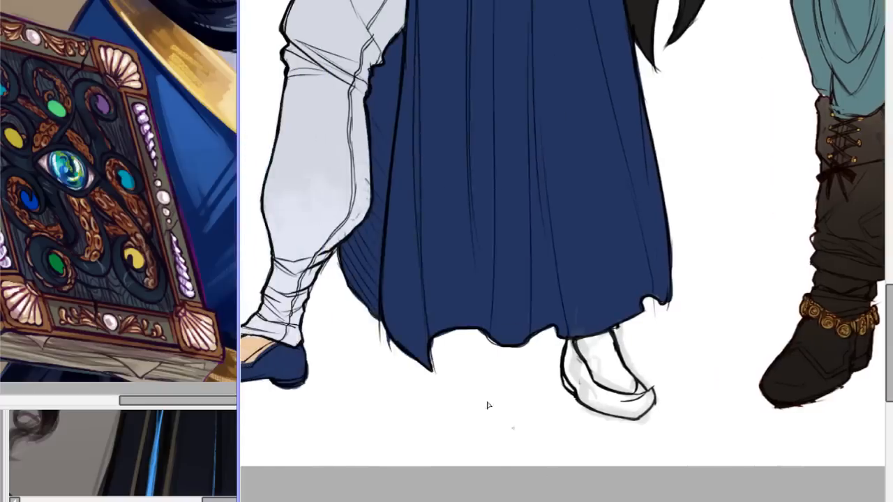
{"action": "mouse_move", "coordinate": [577, 340]}
{"action": "left_mouse_down"}
{"action": "mouse_move", "coordinate": [590, 363]}
{"action": "mouse_move", "coordinate": [608, 335]}
{"action": "mouse_move", "coordinate": [626, 364]}
{"action": "left_mouse_up"}
{"action": "key", "text": "ctrl+z"}
{"action": "key", "text": "ctrl+z"}
{"action": "left_click_drag", "start_coordinate": [609, 333], "coordinate": [637, 395]}
{"action": "key", "text": "ctrl+z"}
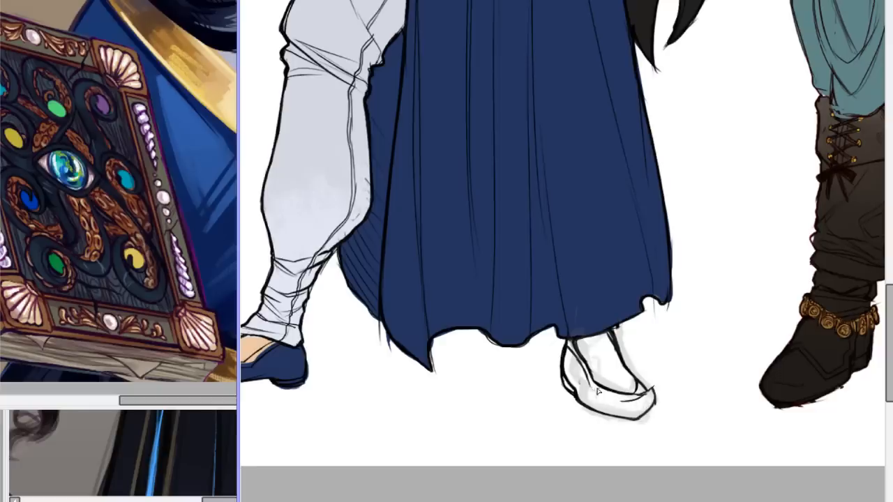
Draw a second line parallel to the back shoe's opening to form a trim band.
{"action": "left_click_drag", "start_coordinate": [591, 390], "coordinate": [641, 402]}
{"action": "key", "text": "ctrl+z"}
{"action": "left_click_drag", "start_coordinate": [589, 384], "coordinate": [637, 402]}
{"action": "key", "text": "ctrl+z"}
{"action": "scroll", "coordinate": [562, 252], "scroll_direction": "down", "scroll_amount": 14}
{"action": "scroll", "coordinate": [562, 253], "scroll_direction": "up", "scroll_amount": 13}
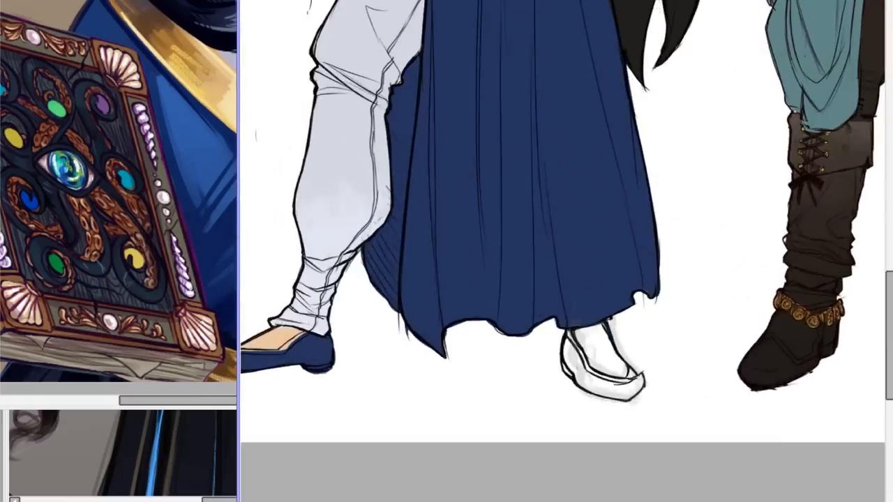
Draw the pointed trouser cuff across the back foot's ankle, beneath the robe's hem.
{"action": "mouse_move", "coordinate": [571, 333]}
{"action": "left_mouse_down"}
{"action": "mouse_move", "coordinate": [600, 344]}
{"action": "mouse_move", "coordinate": [608, 322]}
{"action": "left_mouse_up"}
{"action": "left_click_drag", "start_coordinate": [572, 334], "coordinate": [606, 323]}
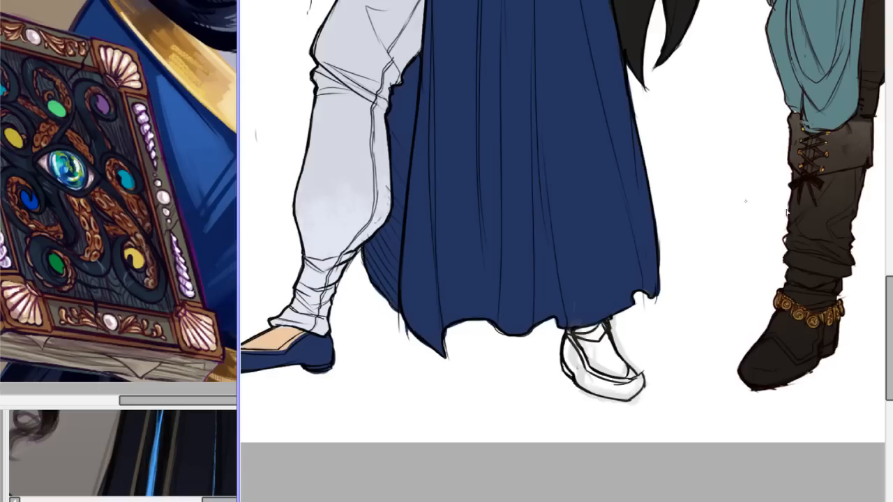
{"action": "key", "text": "ctrl+minus"}
{"action": "key", "text": "ctrl+minus"}
{"action": "key", "text": "ctrl+plus"}
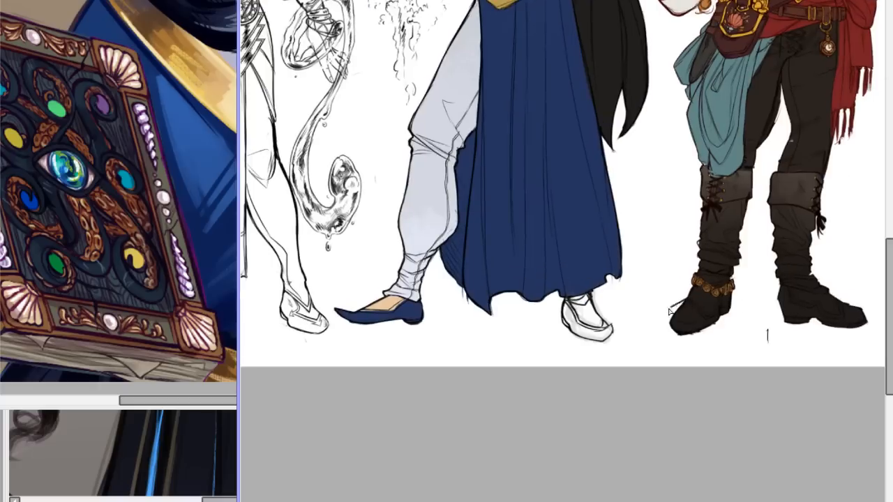
{"action": "left_click_drag", "start_coordinate": [674, 310], "coordinate": [674, 332]}
{"action": "key", "text": "ctrl+z"}
Paint the black hair colour over the skin beside the blue-robed figure's neck.
{"action": "left_click_drag", "start_coordinate": [890, 255], "coordinate": [889, 197]}
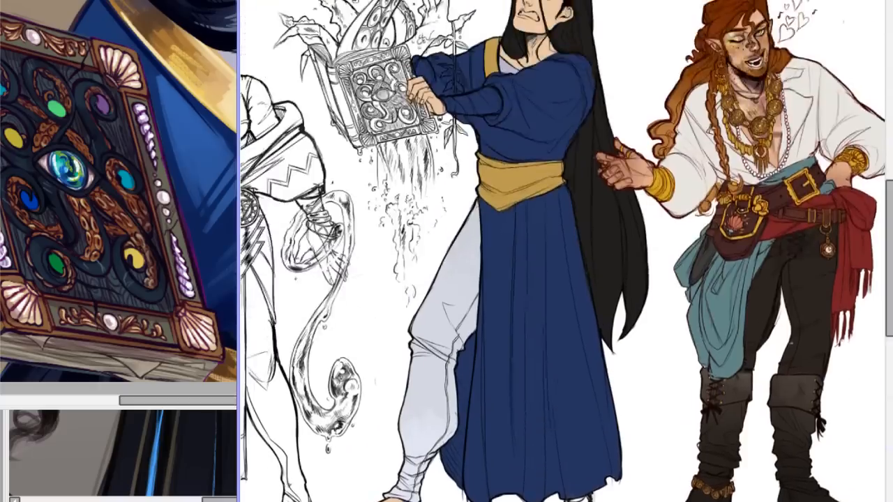
{"action": "scroll", "coordinate": [562, 251], "scroll_direction": "down", "scroll_amount": 2}
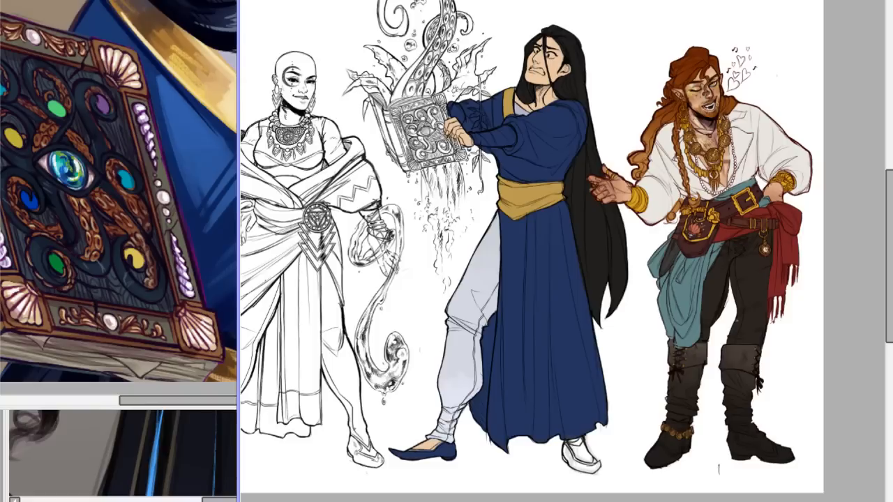
{"action": "mouse_move", "coordinate": [891, 187]}
{"action": "left_mouse_down"}
{"action": "mouse_move", "coordinate": [891, 223]}
{"action": "mouse_move", "coordinate": [890, 179]}
{"action": "left_mouse_up"}
{"action": "scroll", "coordinate": [563, 246], "scroll_direction": "up", "scroll_amount": 4}
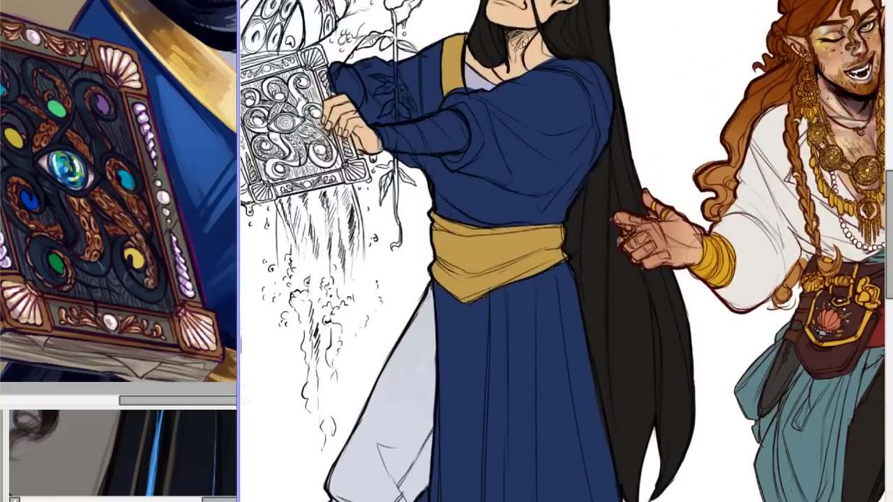
{"action": "left_click_drag", "start_coordinate": [891, 217], "coordinate": [891, 180]}
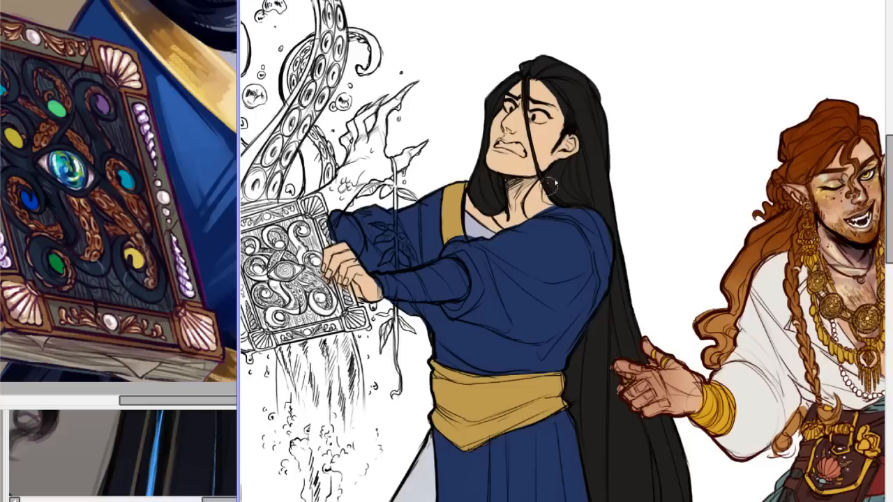
{"action": "mouse_move", "coordinate": [537, 198]}
{"action": "left_mouse_down"}
{"action": "mouse_move", "coordinate": [531, 217]}
{"action": "mouse_move", "coordinate": [532, 207]}
{"action": "left_mouse_up"}
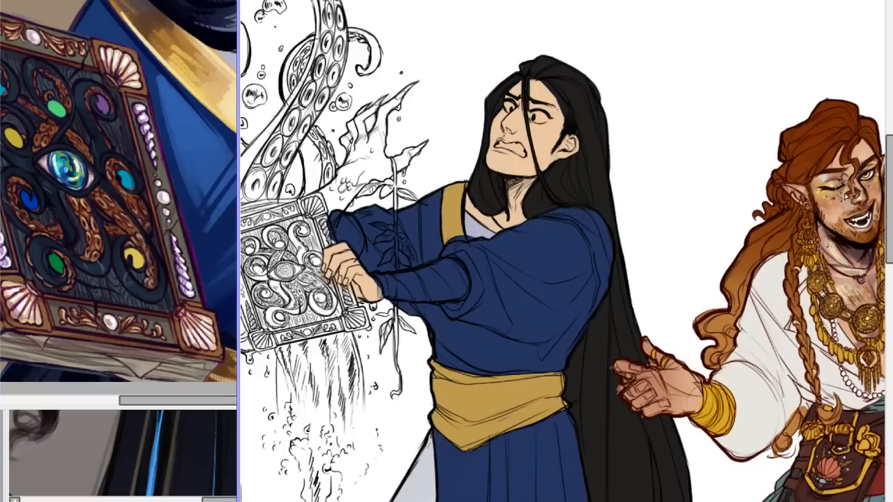
Colour the back foot's skin peach and its shoe navy blue.
{"action": "left_click_drag", "start_coordinate": [890, 183], "coordinate": [870, 309]}
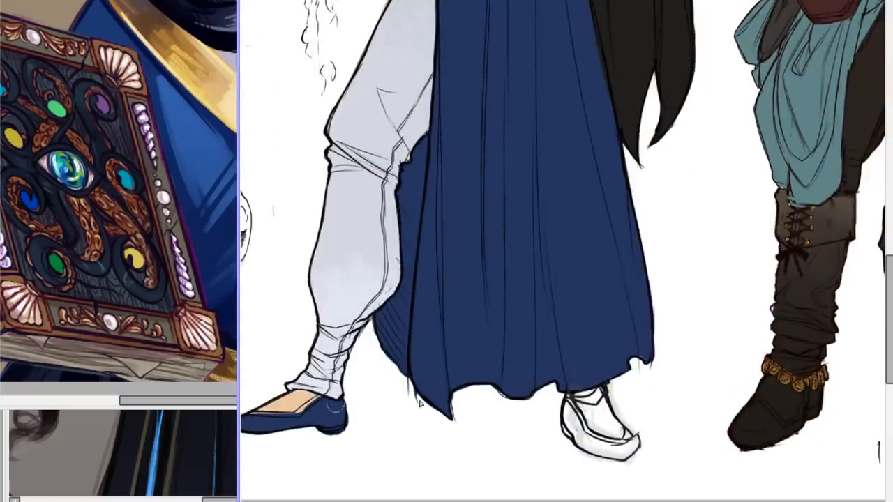
{"action": "mouse_move", "coordinate": [591, 403]}
{"action": "left_mouse_down"}
{"action": "mouse_move", "coordinate": [605, 435]}
{"action": "mouse_move", "coordinate": [603, 419]}
{"action": "mouse_move", "coordinate": [628, 440]}
{"action": "left_mouse_up"}
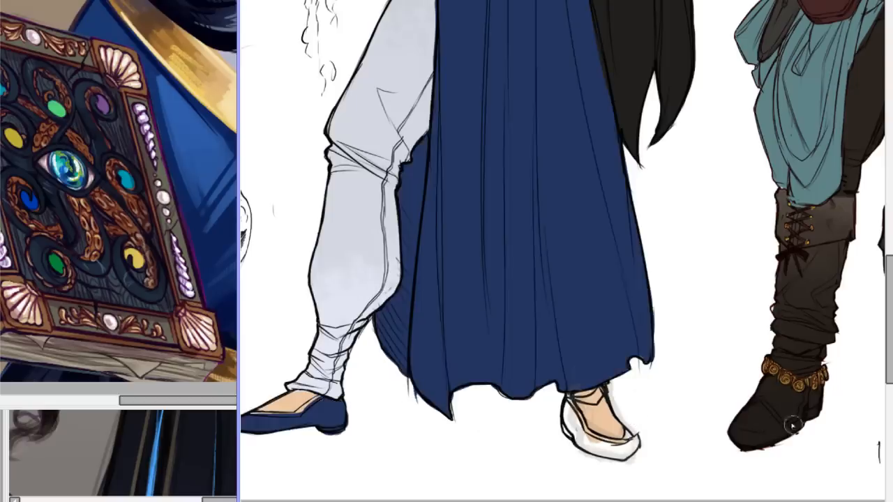
{"action": "mouse_move", "coordinate": [572, 420]}
{"action": "left_mouse_down"}
{"action": "mouse_move", "coordinate": [572, 409]}
{"action": "mouse_move", "coordinate": [568, 433]}
{"action": "mouse_move", "coordinate": [628, 457]}
{"action": "left_mouse_up"}
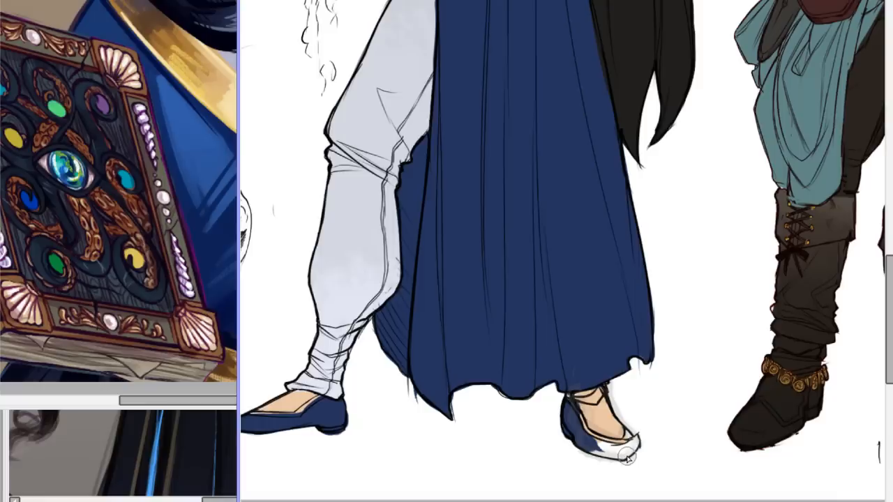
{"action": "mouse_move", "coordinate": [588, 437]}
{"action": "left_mouse_down"}
{"action": "mouse_move", "coordinate": [620, 454]}
{"action": "mouse_move", "coordinate": [590, 445]}
{"action": "mouse_move", "coordinate": [608, 462]}
{"action": "mouse_move", "coordinate": [633, 455]}
{"action": "mouse_move", "coordinate": [583, 441]}
{"action": "mouse_move", "coordinate": [632, 461]}
{"action": "mouse_move", "coordinate": [599, 447]}
{"action": "mouse_move", "coordinate": [628, 446]}
{"action": "mouse_move", "coordinate": [632, 429]}
{"action": "mouse_move", "coordinate": [626, 452]}
{"action": "mouse_move", "coordinate": [614, 447]}
{"action": "mouse_move", "coordinate": [621, 450]}
{"action": "left_mouse_up"}
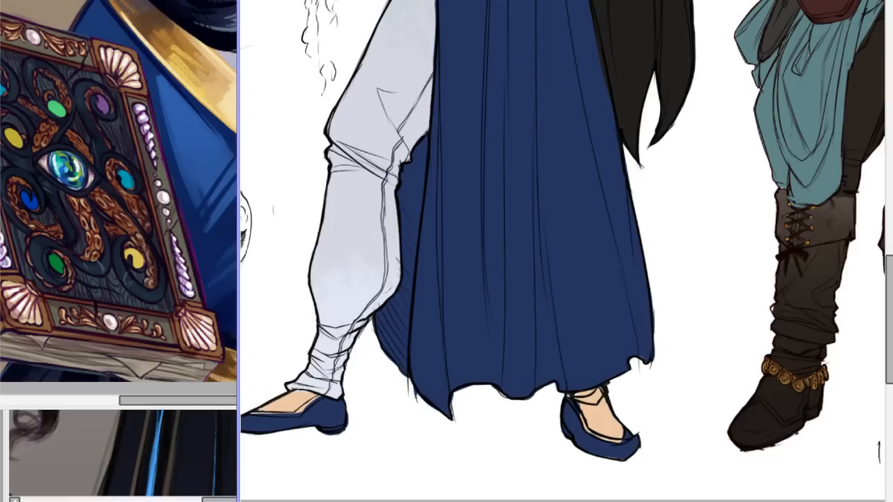
Colour the trouser cuff at the back ankle with the trousers' pale grey.
{"action": "left_click_drag", "start_coordinate": [889, 280], "coordinate": [857, 257]}
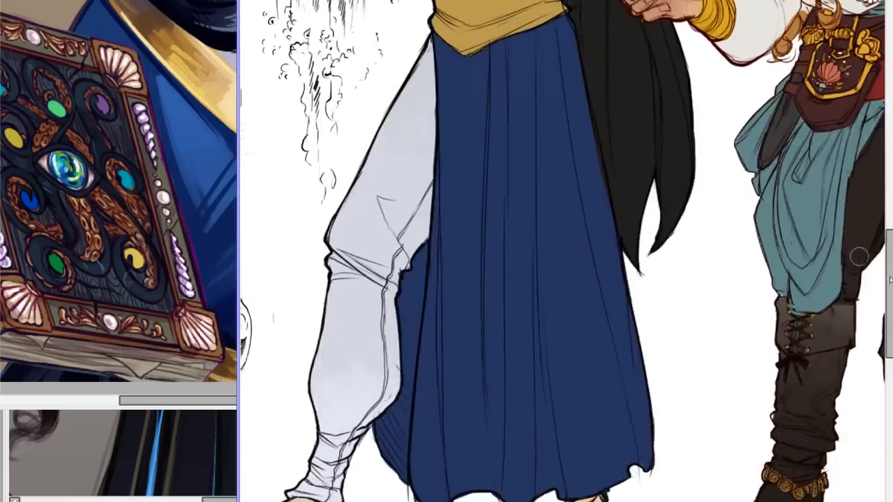
{"action": "key", "text": "ctrl+z"}
{"action": "key", "text": "ctrl+y"}
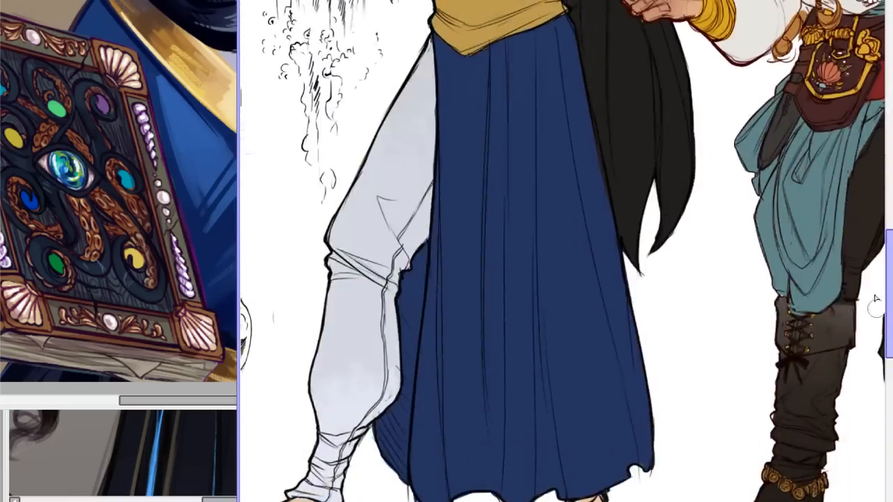
{"action": "scroll", "coordinate": [862, 331], "scroll_direction": "down", "scroll_amount": 3}
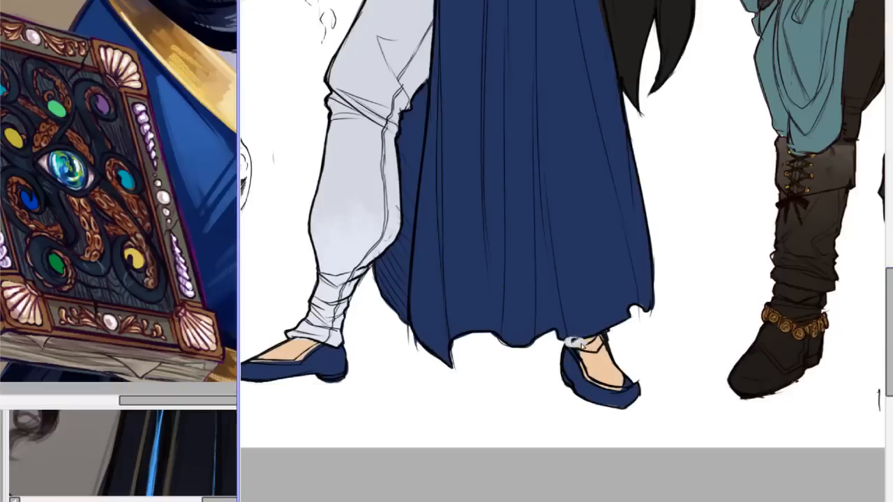
{"action": "mouse_move", "coordinate": [578, 344]}
{"action": "left_mouse_down"}
{"action": "mouse_move", "coordinate": [599, 342]}
{"action": "mouse_move", "coordinate": [590, 344]}
{"action": "left_mouse_up"}
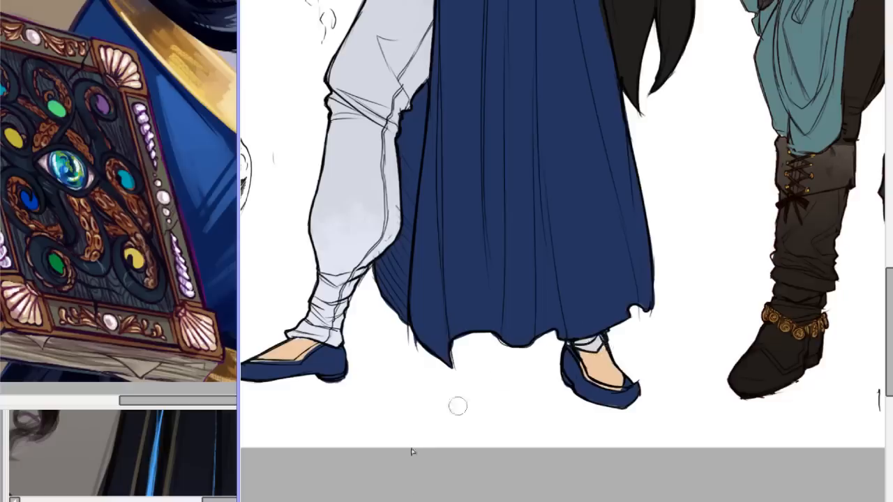
{"action": "scroll", "coordinate": [503, 370], "scroll_direction": "up", "scroll_amount": 2}
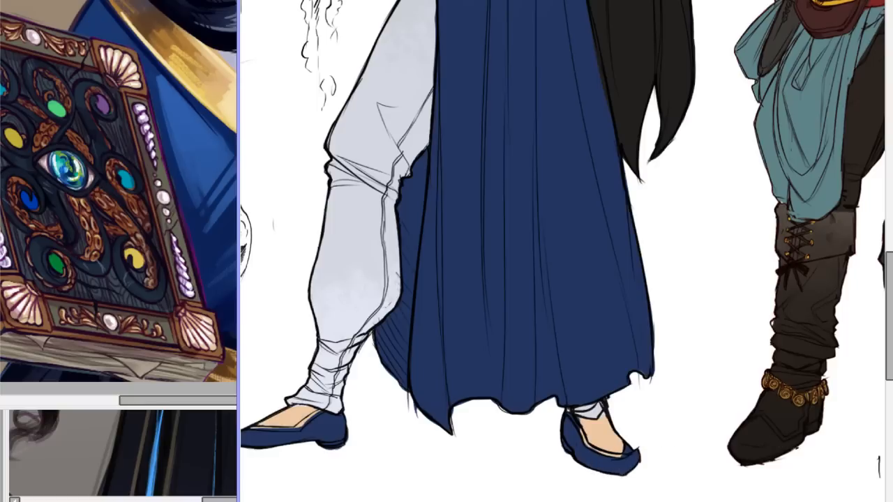
{"action": "scroll", "coordinate": [881, 335], "scroll_direction": "up", "scroll_amount": 5}
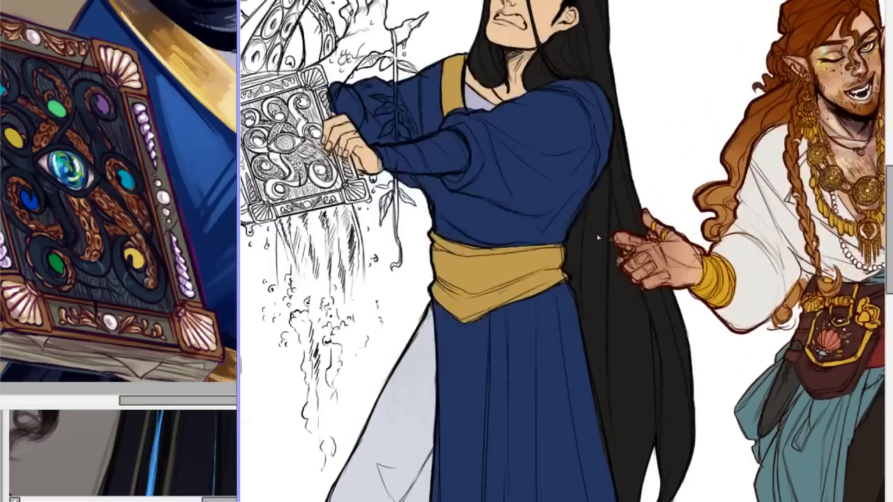
Paint the trim bands around the openings of both navy shoes gold.
{"action": "scroll", "coordinate": [567, 251], "scroll_direction": "down", "scroll_amount": 1}
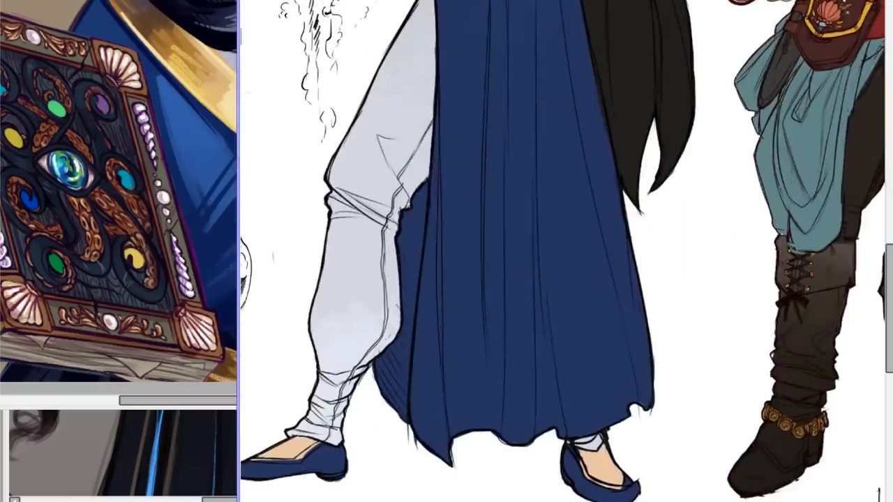
{"action": "left_click_drag", "start_coordinate": [567, 447], "coordinate": [591, 473]}
{"action": "left_click_drag", "start_coordinate": [581, 464], "coordinate": [595, 482]}
{"action": "left_click_drag", "start_coordinate": [595, 482], "coordinate": [619, 488]}
{"action": "left_click_drag", "start_coordinate": [577, 455], "coordinate": [587, 468]}
{"action": "scroll", "coordinate": [391, 441], "scroll_direction": "left", "scroll_amount": 3}
{"action": "mouse_move", "coordinate": [397, 461]}
{"action": "left_mouse_down"}
{"action": "mouse_move", "coordinate": [457, 466]}
{"action": "mouse_move", "coordinate": [409, 464]}
{"action": "mouse_move", "coordinate": [448, 464]}
{"action": "mouse_move", "coordinate": [438, 466]}
{"action": "mouse_move", "coordinate": [469, 438]}
{"action": "mouse_move", "coordinate": [447, 464]}
{"action": "mouse_move", "coordinate": [469, 443]}
{"action": "left_mouse_up"}
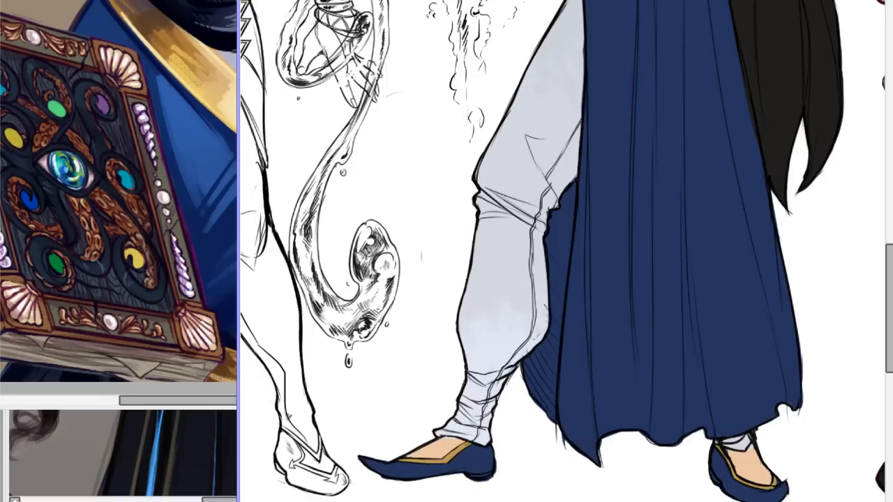
Examine the blue-robed figure's flat colours, both on the full figure and close up on the face and upper body.
{"action": "scroll", "coordinate": [590, 279], "scroll_direction": "down", "scroll_amount": 5}
{"action": "scroll", "coordinate": [589, 279], "scroll_direction": "up", "scroll_amount": 3}
{"action": "left_click_drag", "start_coordinate": [889, 290], "coordinate": [890, 237]}
{"action": "left_click_drag", "start_coordinate": [558, 501], "coordinate": [597, 501]}
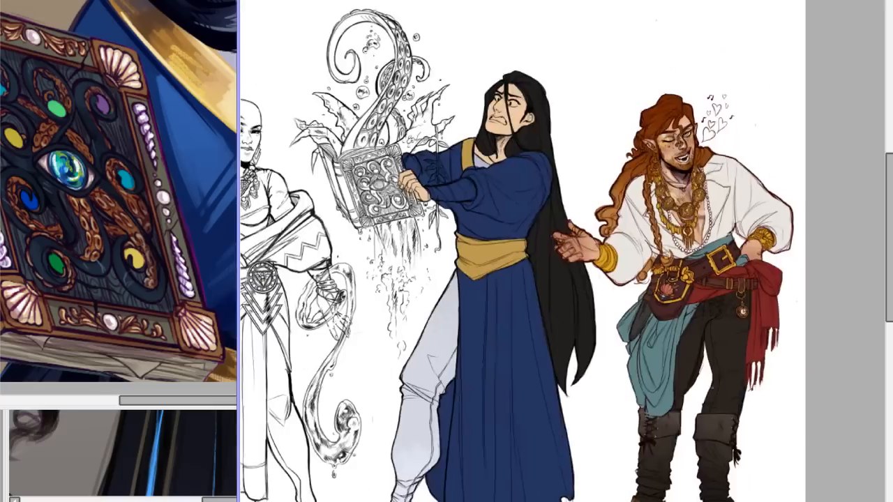
{"action": "scroll", "coordinate": [524, 252], "scroll_direction": "down", "scroll_amount": 2}
{"action": "scroll", "coordinate": [558, 251], "scroll_direction": "up", "scroll_amount": 4}
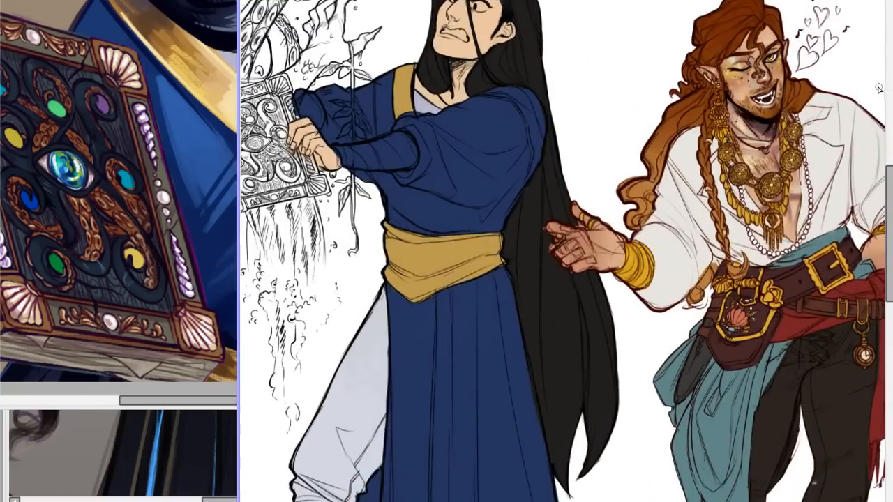
{"action": "left_click_drag", "start_coordinate": [884, 175], "coordinate": [884, 136]}
{"action": "scroll", "coordinate": [577, 244], "scroll_direction": "up", "scroll_amount": 3}
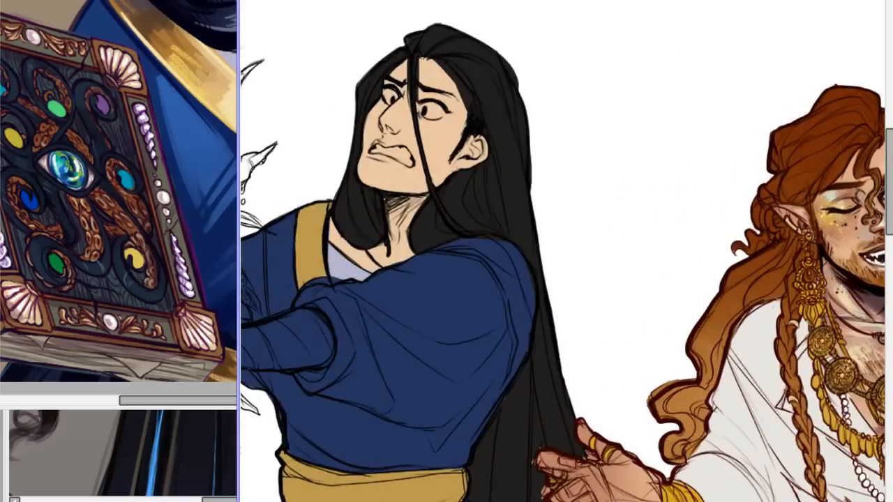
{"action": "scroll", "coordinate": [572, 251], "scroll_direction": "down", "scroll_amount": 4}
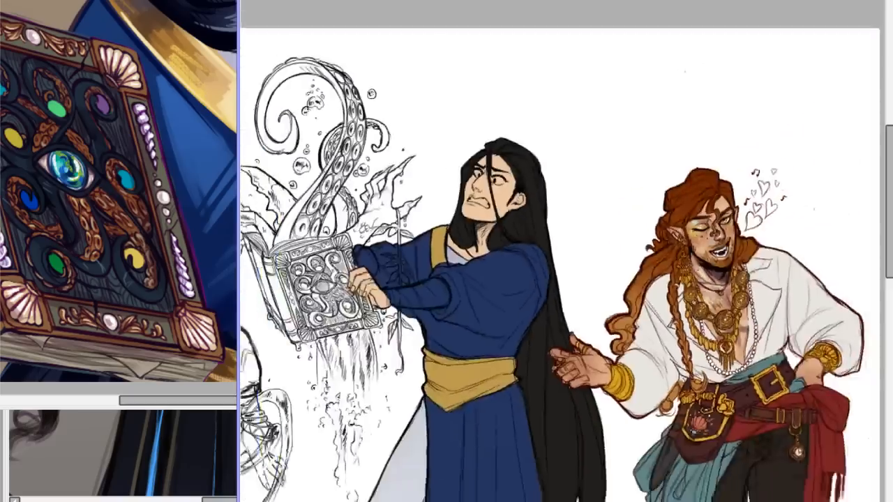
{"action": "scroll", "coordinate": [562, 252], "scroll_direction": "up", "scroll_amount": 5}
{"action": "scroll", "coordinate": [559, 251], "scroll_direction": "down", "scroll_amount": 1}
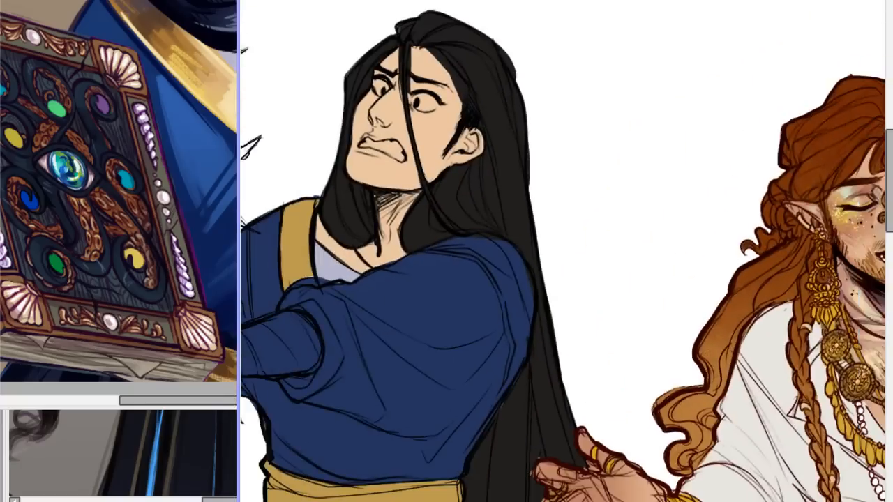
{"action": "left_click_drag", "start_coordinate": [599, 501], "coordinate": [570, 501]}
{"action": "key", "text": "ctrl+z"}
{"action": "key", "text": "ctrl+y"}
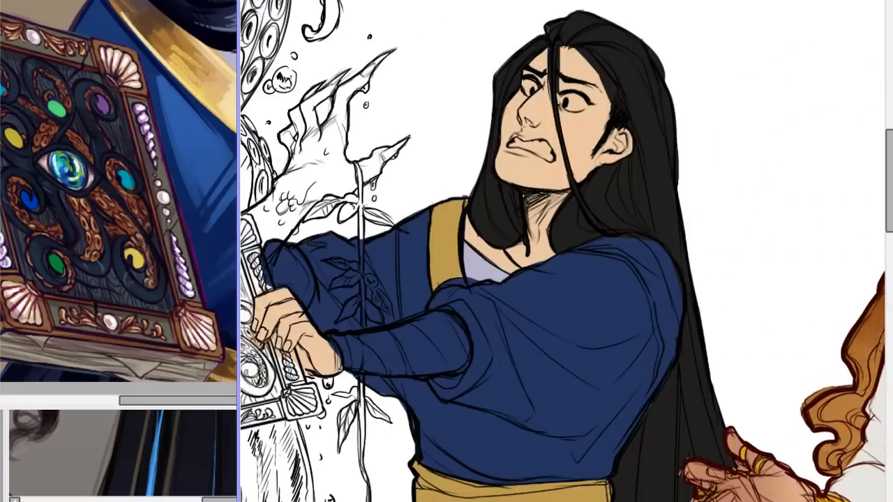
Inspect the blue-robed figure's colouring from the hair and robe down to the trousers and shoes.
{"action": "left_click_drag", "start_coordinate": [889, 183], "coordinate": [889, 213]}
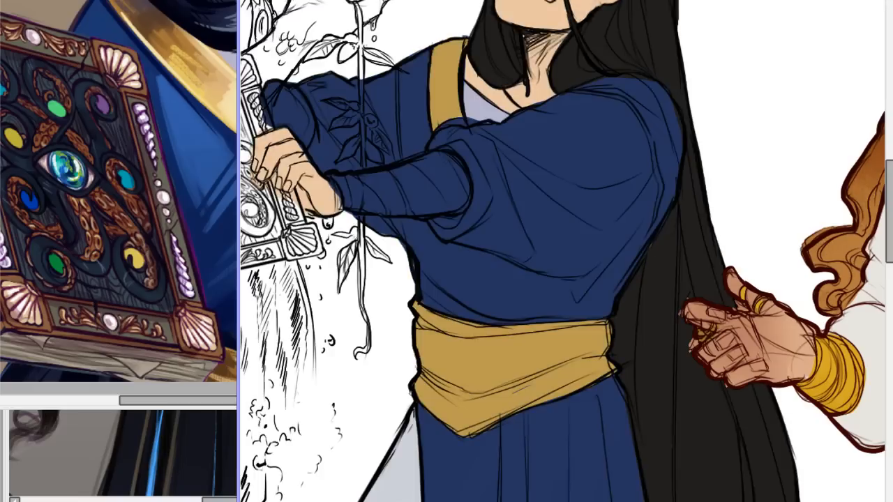
{"action": "scroll", "coordinate": [566, 251], "scroll_direction": "down", "scroll_amount": 5}
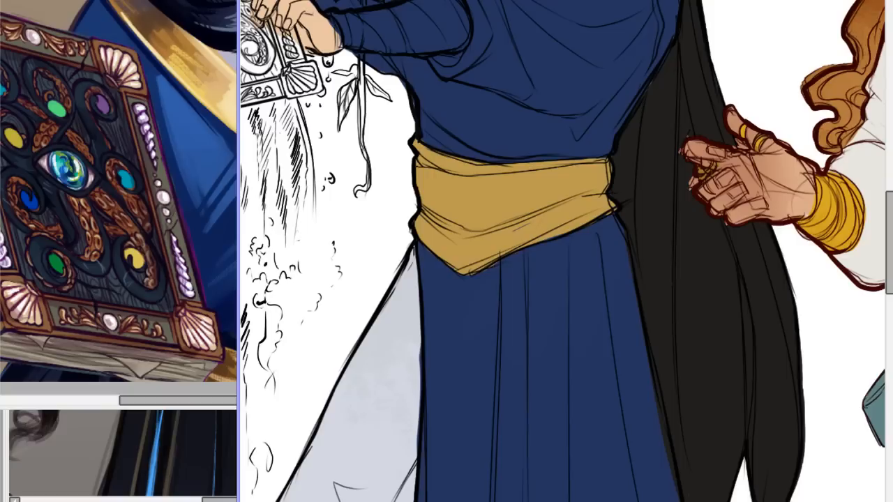
{"action": "scroll", "coordinate": [566, 251], "scroll_direction": "up", "scroll_amount": 4}
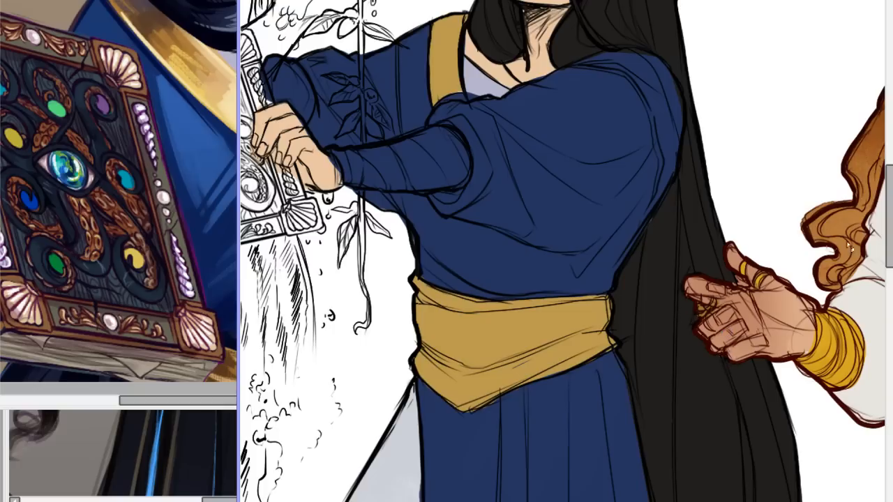
{"action": "left_click_drag", "start_coordinate": [890, 206], "coordinate": [891, 176]}
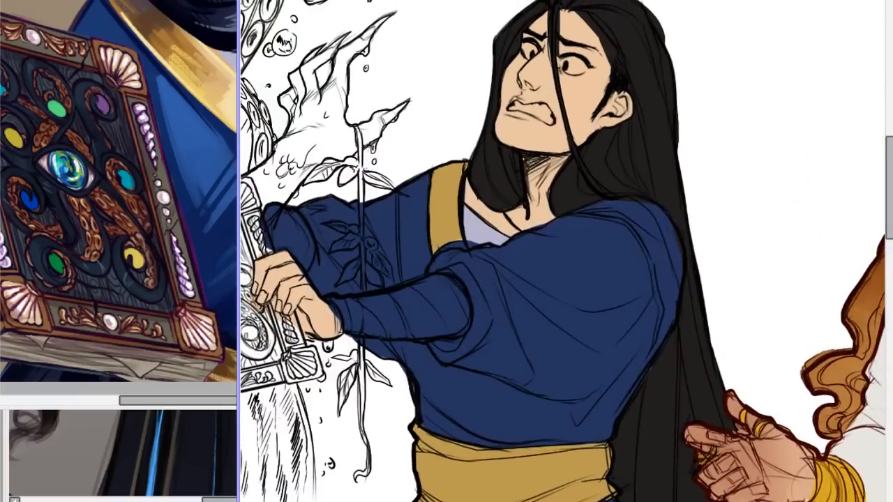
{"action": "scroll", "coordinate": [563, 251], "scroll_direction": "down", "scroll_amount": 3}
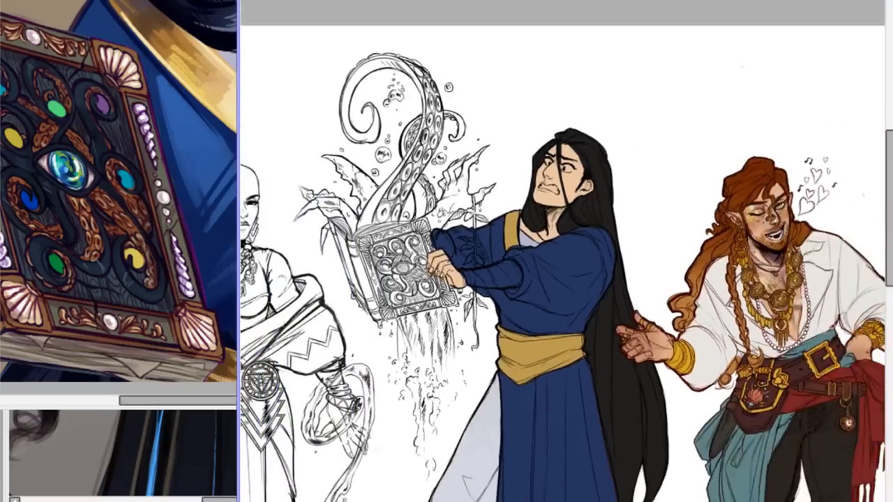
{"action": "scroll", "coordinate": [563, 252], "scroll_direction": "up", "scroll_amount": 3}
{"action": "left_click_drag", "start_coordinate": [890, 151], "coordinate": [870, 292]}
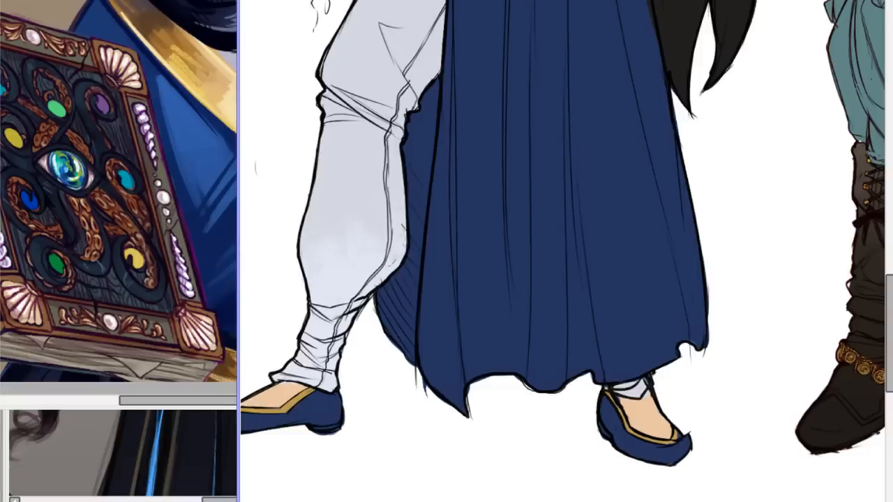
{"action": "left_click_drag", "start_coordinate": [890, 328], "coordinate": [890, 190]}
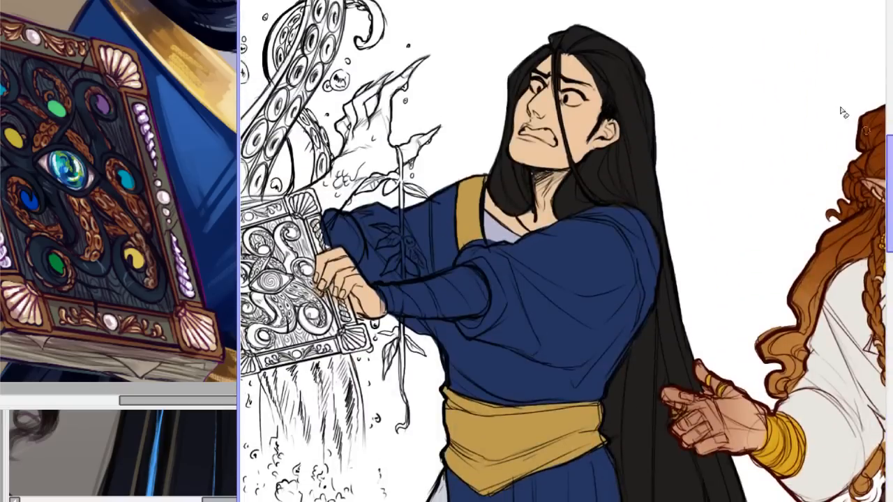
Compare the blue-robed figure with the other characters in the line-up, then check its face up close.
{"action": "scroll", "coordinate": [563, 244], "scroll_direction": "down", "scroll_amount": 8}
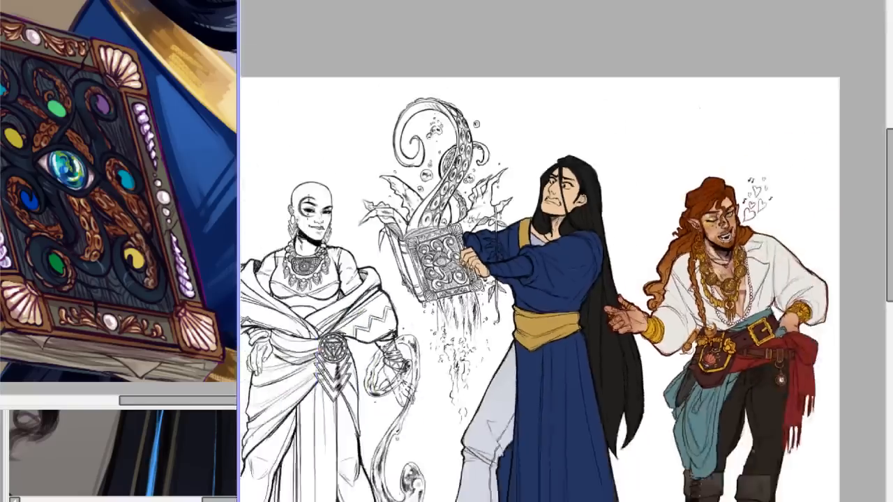
{"action": "left_click_drag", "start_coordinate": [890, 225], "coordinate": [890, 283]}
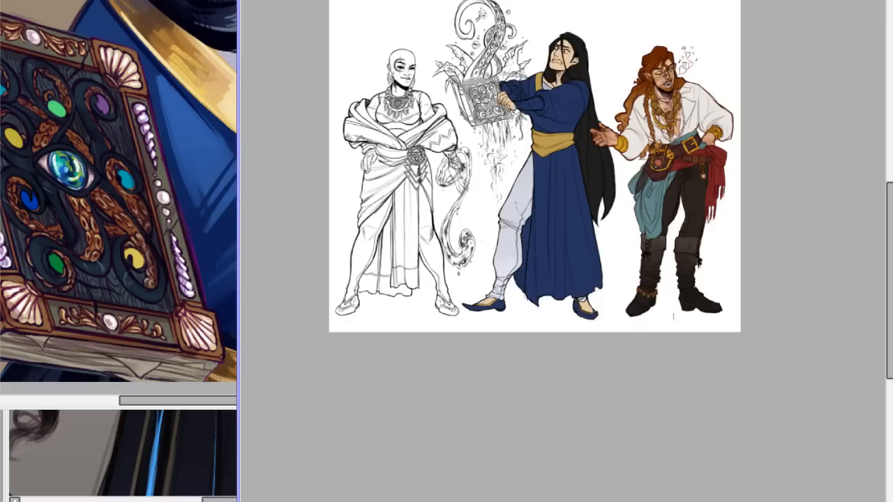
{"action": "left_click_drag", "start_coordinate": [889, 220], "coordinate": [889, 164]}
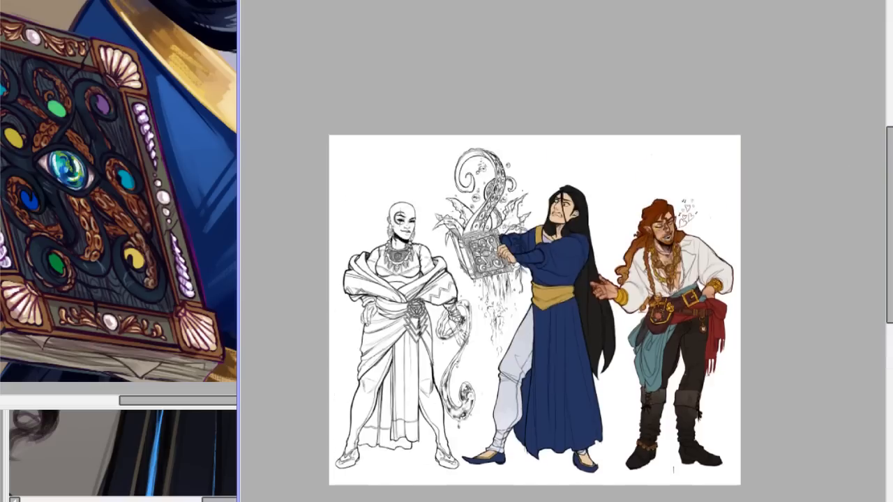
{"action": "scroll", "coordinate": [564, 250], "scroll_direction": "up", "scroll_amount": 5}
{"action": "left_click_drag", "start_coordinate": [489, 501], "coordinate": [507, 501]}
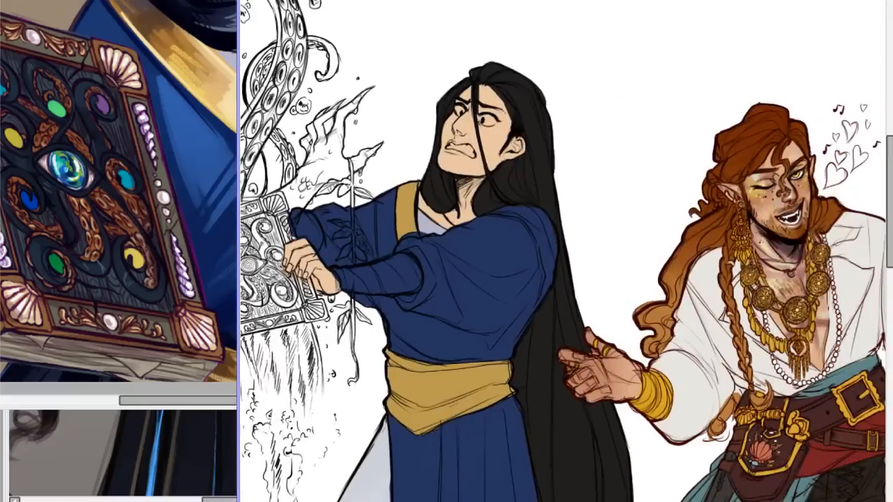
{"action": "scroll", "coordinate": [564, 252], "scroll_direction": "down", "scroll_amount": 6}
{"action": "scroll", "coordinate": [564, 251], "scroll_direction": "up", "scroll_amount": 3}
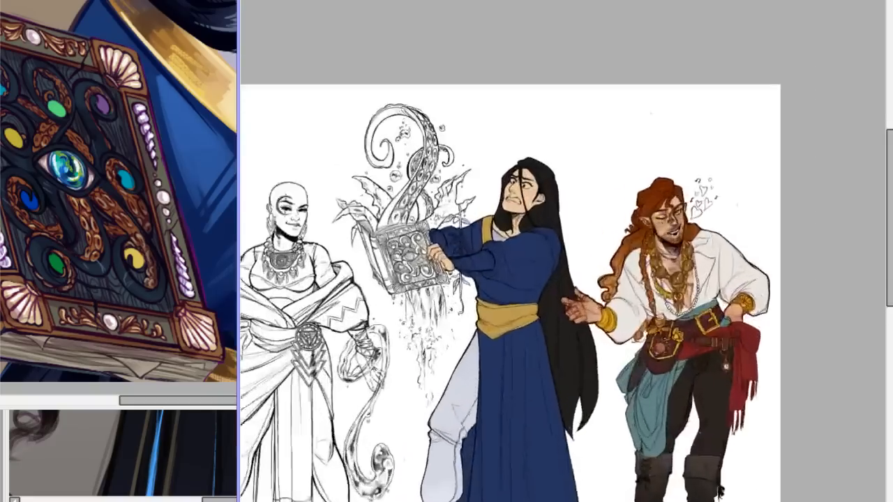
{"action": "scroll", "coordinate": [564, 251], "scroll_direction": "up", "scroll_amount": 3}
{"action": "left_click_drag", "start_coordinate": [889, 144], "coordinate": [871, 132]}
{"action": "scroll", "coordinate": [564, 252], "scroll_direction": "up", "scroll_amount": 2}
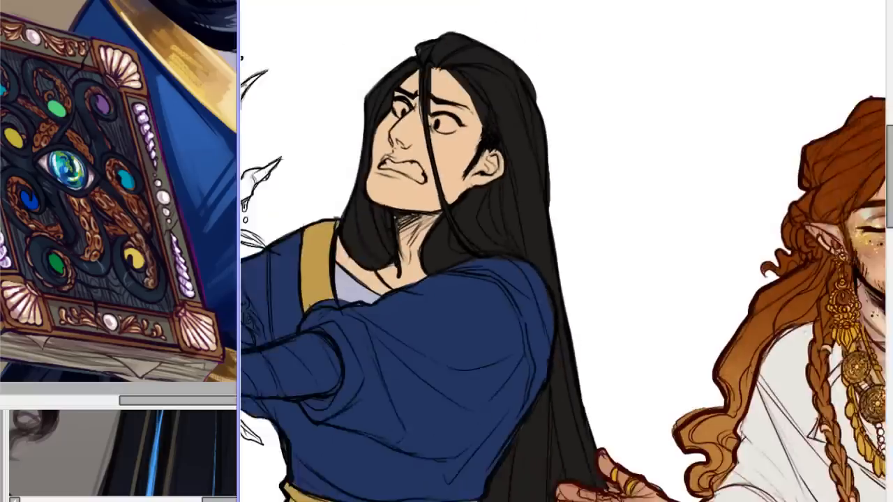
{"action": "scroll", "coordinate": [564, 251], "scroll_direction": "up", "scroll_amount": 1}
{"action": "scroll", "coordinate": [564, 251], "scroll_direction": "up", "scroll_amount": 2}
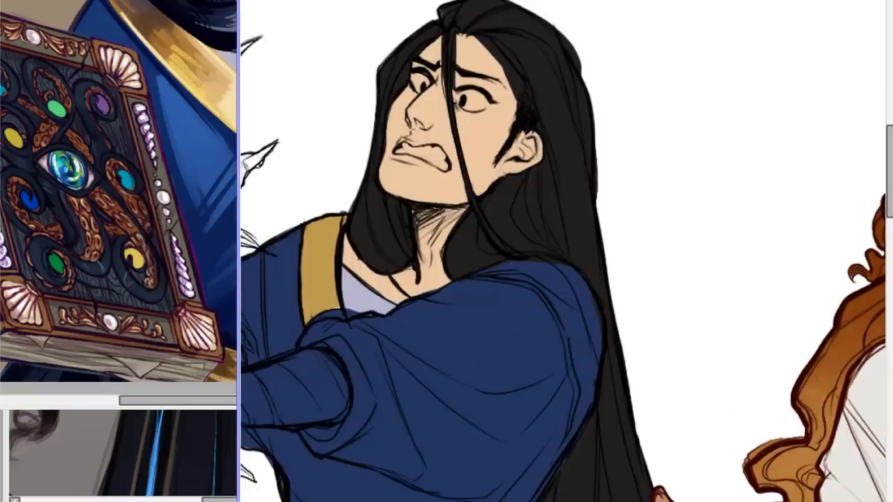
Paint the whites of both eyes and the bared teeth of the blue-robed figure white.
{"action": "scroll", "coordinate": [563, 251], "scroll_direction": "down", "scroll_amount": 5}
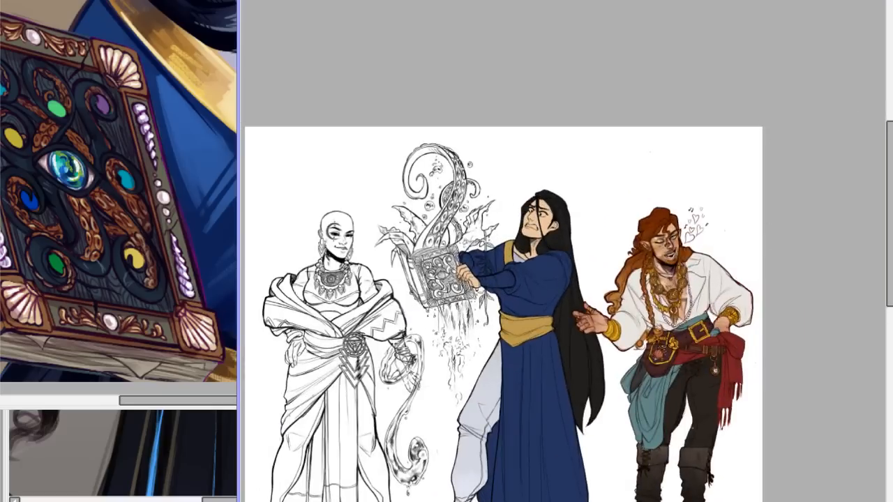
{"action": "scroll", "coordinate": [558, 247], "scroll_direction": "up", "scroll_amount": 5}
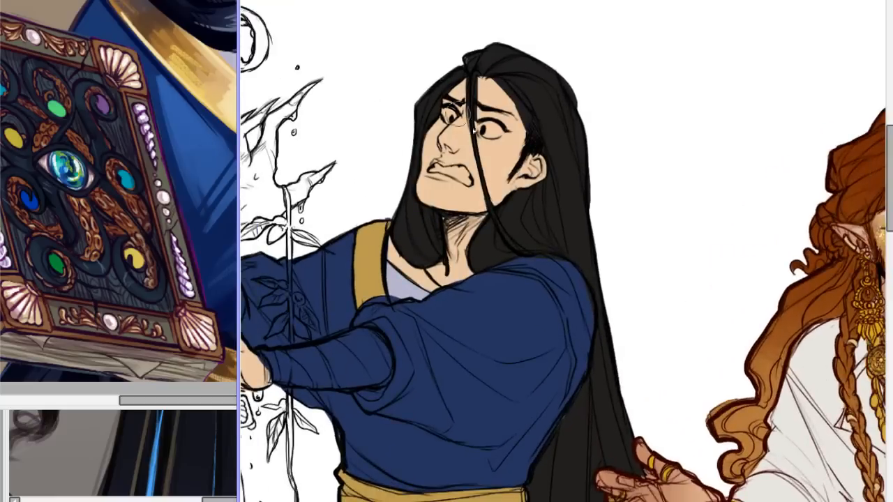
{"action": "left_click_drag", "start_coordinate": [491, 131], "coordinate": [497, 131]}
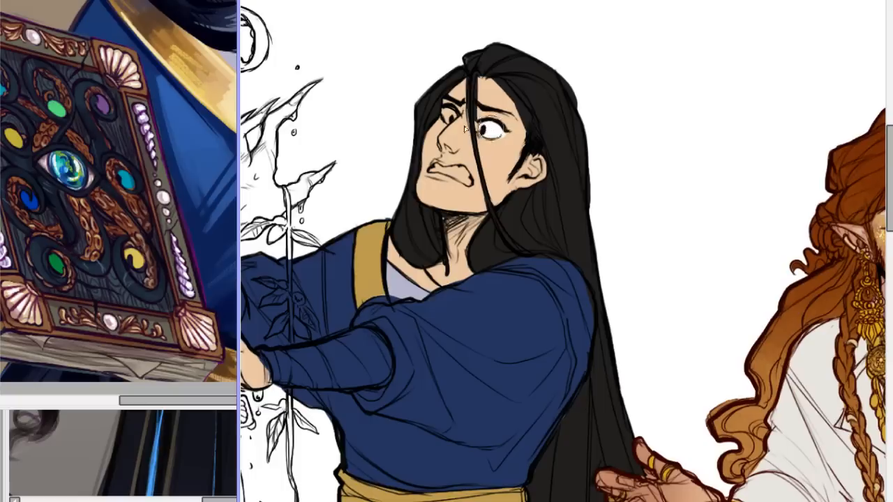
{"action": "left_click_drag", "start_coordinate": [448, 116], "coordinate": [452, 118]}
{"action": "left_click_drag", "start_coordinate": [550, 501], "coordinate": [494, 501]}
{"action": "mouse_move", "coordinate": [699, 168]}
{"action": "left_mouse_down"}
{"action": "mouse_move", "coordinate": [736, 173]}
{"action": "mouse_move", "coordinate": [723, 176]}
{"action": "mouse_move", "coordinate": [738, 182]}
{"action": "mouse_move", "coordinate": [729, 180]}
{"action": "left_mouse_up"}
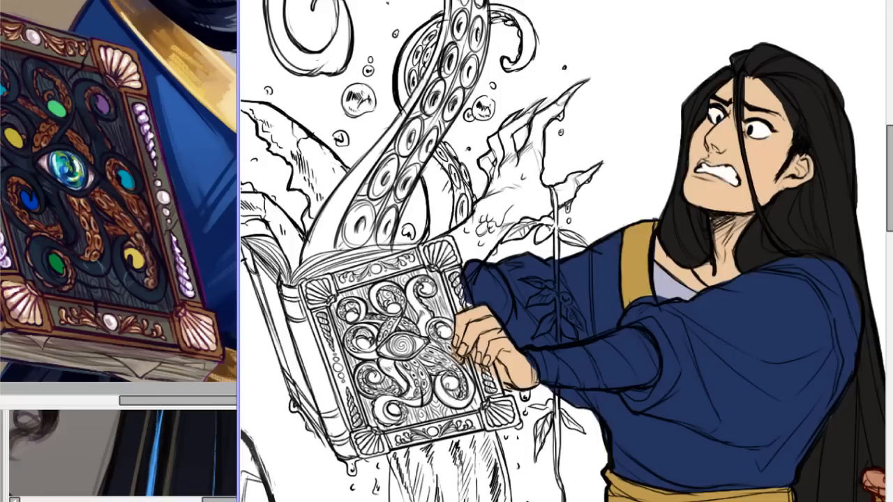
Add a soft reddish blush across the blue-robed figure's nose and cheeks.
{"action": "scroll", "coordinate": [564, 251], "scroll_direction": "down", "scroll_amount": 3}
{"action": "scroll", "coordinate": [563, 251], "scroll_direction": "up", "scroll_amount": 3}
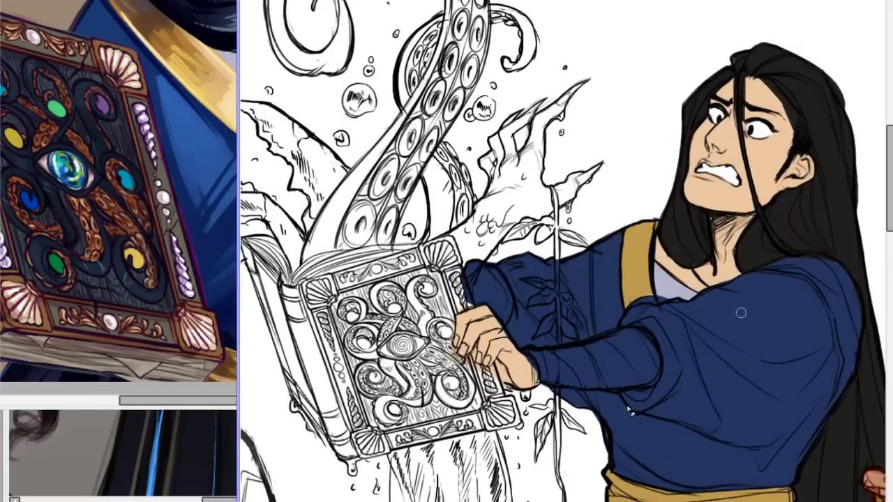
{"action": "scroll", "coordinate": [563, 251], "scroll_direction": "right", "scroll_amount": 4}
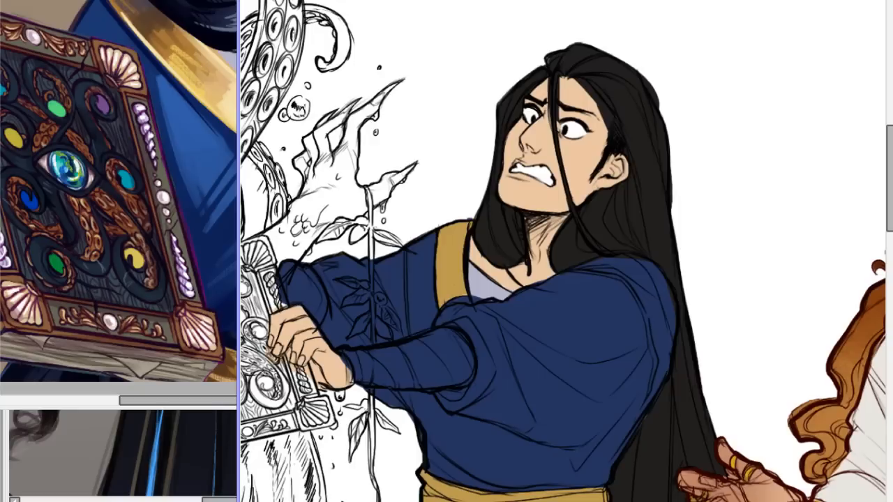
{"action": "key", "text": "ctrl+minus"}
{"action": "key", "text": "ctrl+plus"}
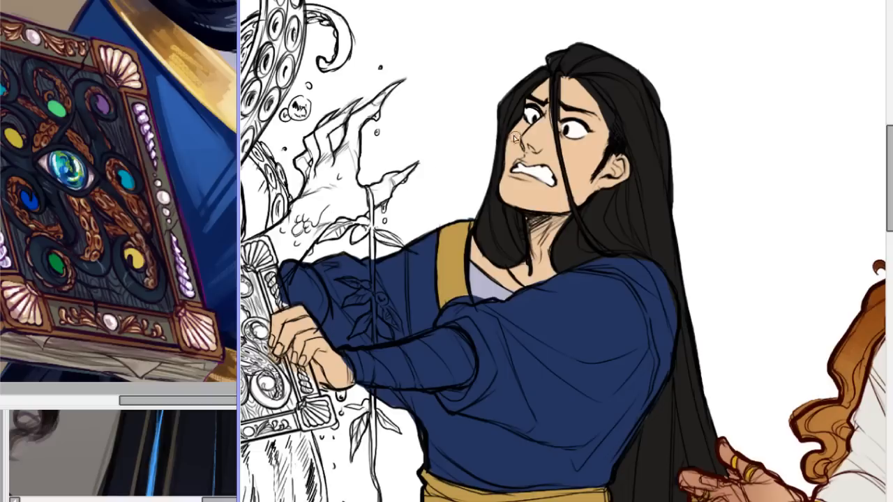
{"action": "left_click_drag", "start_coordinate": [580, 131], "coordinate": [566, 142]}
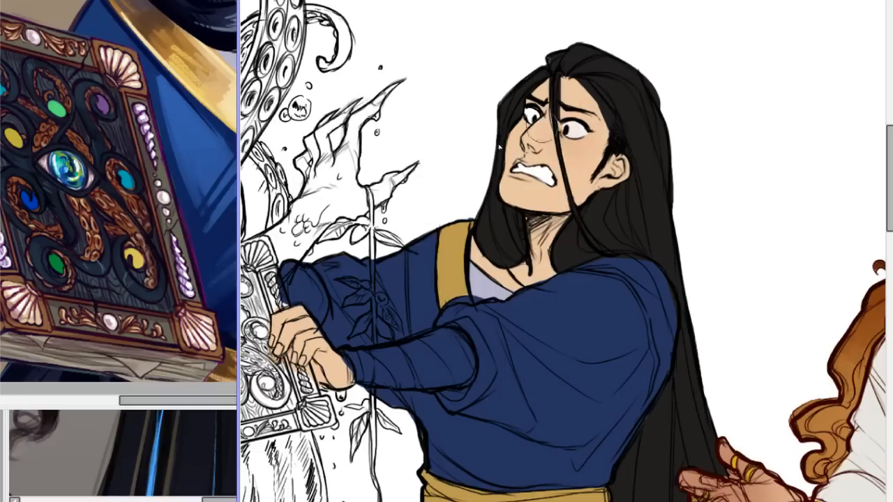
{"action": "mouse_move", "coordinate": [536, 139]}
{"action": "left_mouse_down"}
{"action": "mouse_move", "coordinate": [541, 127]}
{"action": "mouse_move", "coordinate": [516, 132]}
{"action": "mouse_move", "coordinate": [529, 113]}
{"action": "left_mouse_up"}
{"action": "mouse_move", "coordinate": [581, 137]}
{"action": "left_mouse_down"}
{"action": "mouse_move", "coordinate": [590, 147]}
{"action": "mouse_move", "coordinate": [578, 149]}
{"action": "mouse_move", "coordinate": [592, 143]}
{"action": "left_mouse_up"}
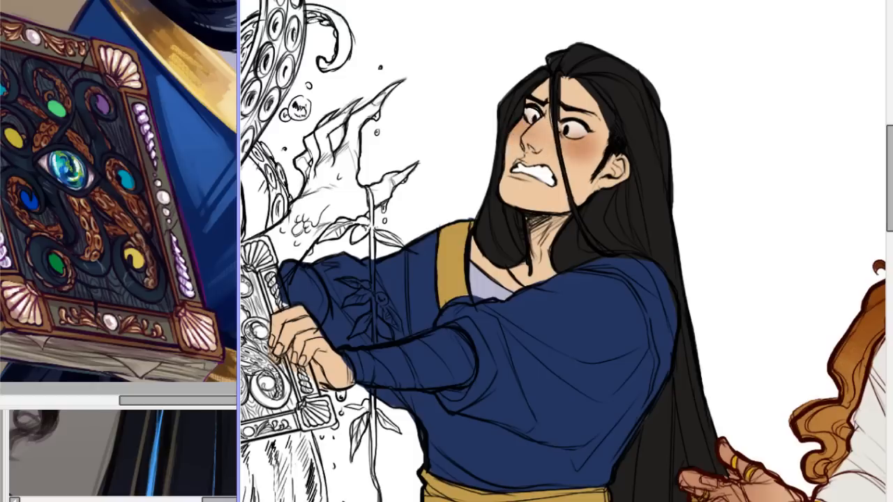
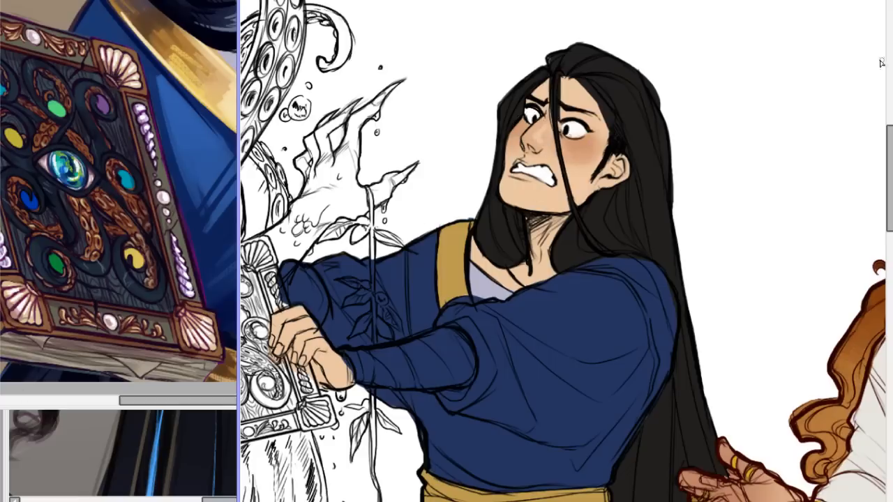
Check the blue-robed figure's blushed face and flat colours, both close up and from farther away.
{"action": "scroll", "coordinate": [563, 251], "scroll_direction": "down", "scroll_amount": 3}
{"action": "scroll", "coordinate": [563, 252], "scroll_direction": "up", "scroll_amount": 6}
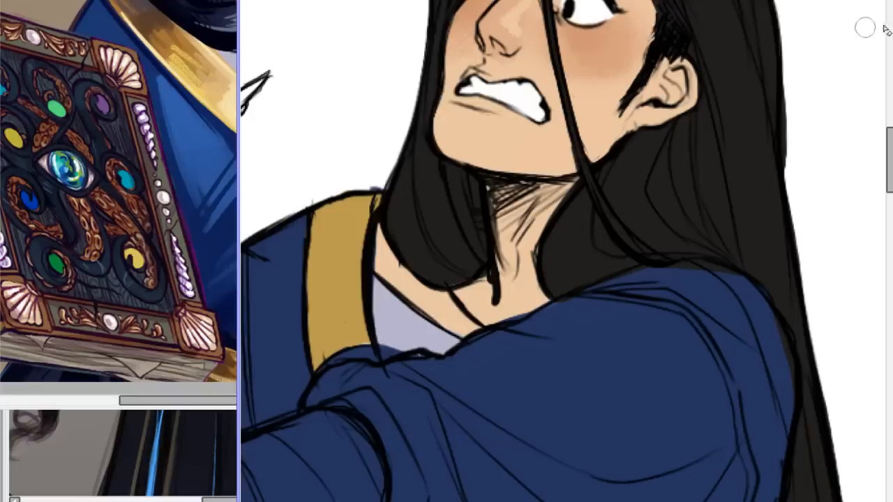
{"action": "key", "text": "ctrl+minus"}
{"action": "key", "text": "ctrl+minus"}
{"action": "key", "text": "ctrl+minus"}
{"action": "key", "text": "ctrl+plus"}
{"action": "key", "text": "ctrl+plus"}
{"action": "key", "text": "ctrl+plus"}
{"action": "key", "text": "ctrl+plus"}
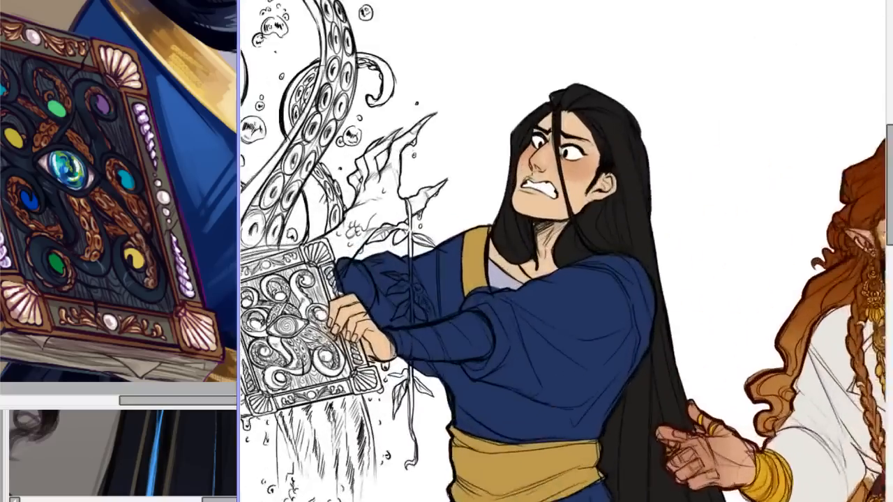
{"action": "key", "text": "ctrl+minus"}
{"action": "key", "text": "ctrl+minus"}
{"action": "key", "text": "ctrl+minus"}
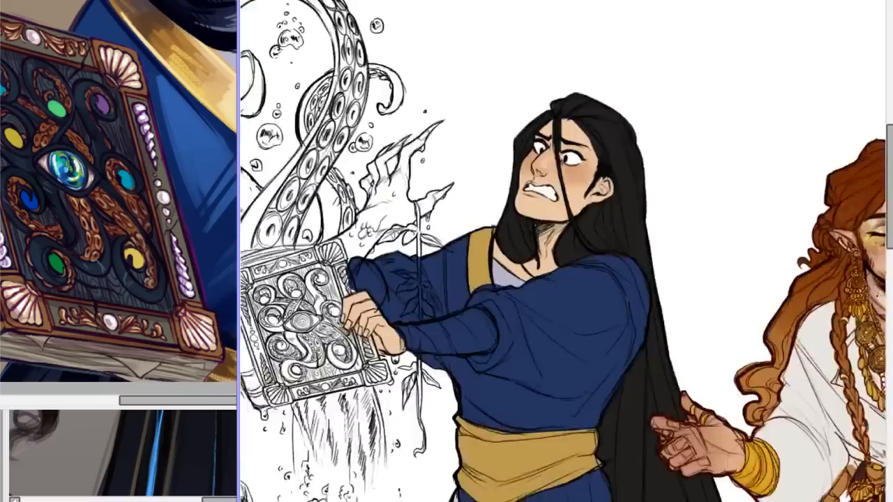
{"action": "key", "text": "ctrl+plus"}
{"action": "key", "text": "ctrl+plus"}
{"action": "key", "text": "ctrl+plus"}
{"action": "key", "text": "ctrl+plus"}
{"action": "key", "text": "ctrl+plus"}
{"action": "key", "text": "ctrl+plus"}
{"action": "key", "text": "ctrl+plus"}
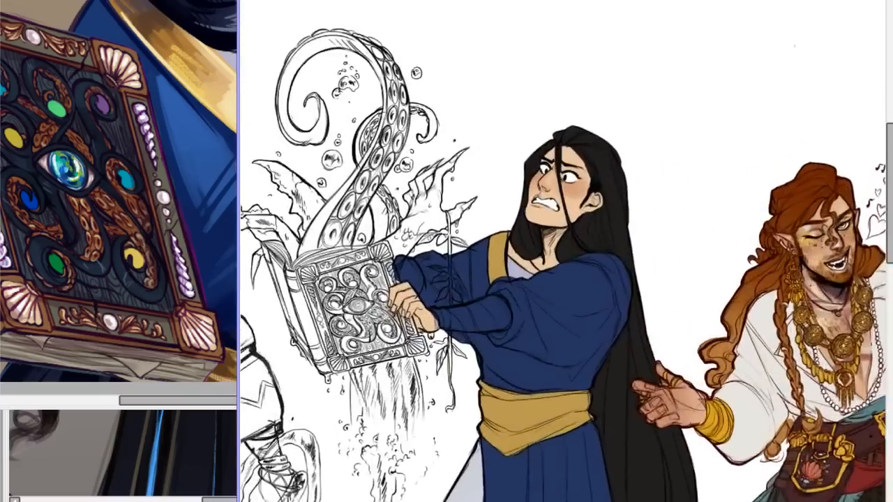
{"action": "key", "text": "ctrl+minus"}
{"action": "key", "text": "ctrl+minus"}
{"action": "key", "text": "ctrl+minus"}
{"action": "key", "text": "ctrl+minus"}
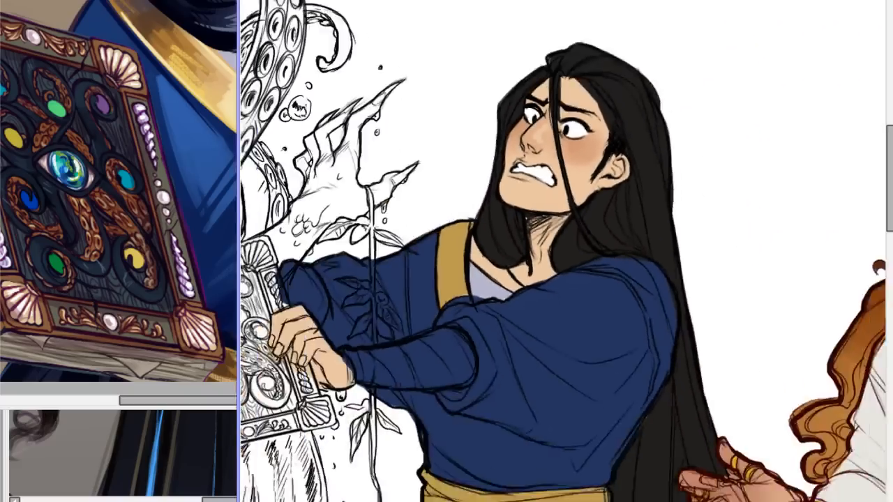
{"action": "key", "text": "ctrl+plus"}
{"action": "key", "text": "ctrl+plus"}
{"action": "key", "text": "ctrl+plus"}
{"action": "key", "text": "ctrl+plus"}
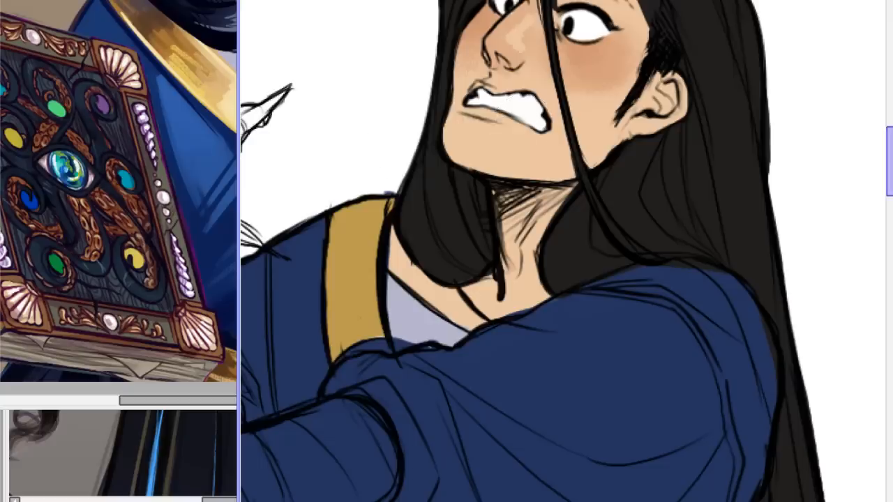
Compare the blue-robed figure with the uncoloured bald figure and the red-haired character in the line-up.
{"action": "scroll", "coordinate": [533, 251], "scroll_direction": "up", "scroll_amount": 3}
{"action": "scroll", "coordinate": [563, 251], "scroll_direction": "down", "scroll_amount": 5}
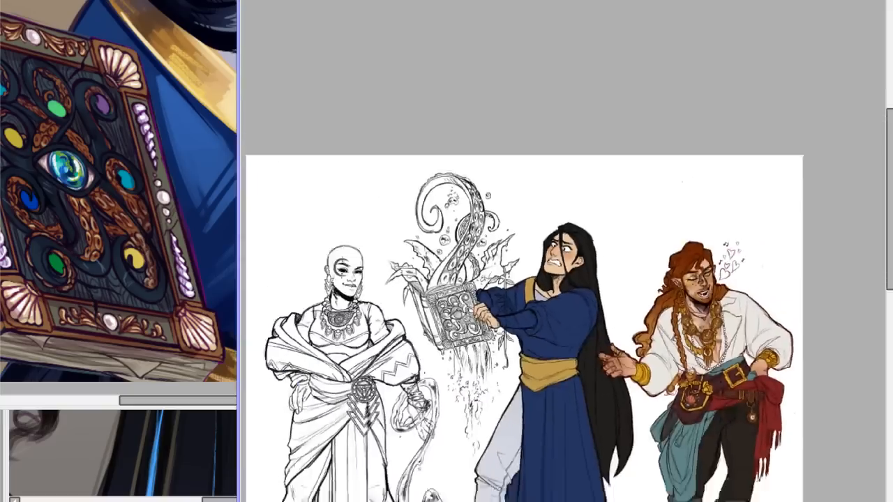
{"action": "scroll", "coordinate": [563, 251], "scroll_direction": "up", "scroll_amount": 4}
{"action": "mouse_move", "coordinate": [892, 129]}
{"action": "left_mouse_down"}
{"action": "mouse_move", "coordinate": [892, 215]}
{"action": "mouse_move", "coordinate": [892, 192]}
{"action": "left_mouse_up"}
{"action": "scroll", "coordinate": [563, 251], "scroll_direction": "down", "scroll_amount": 5}
{"action": "scroll", "coordinate": [552, 146], "scroll_direction": "up", "scroll_amount": 5}
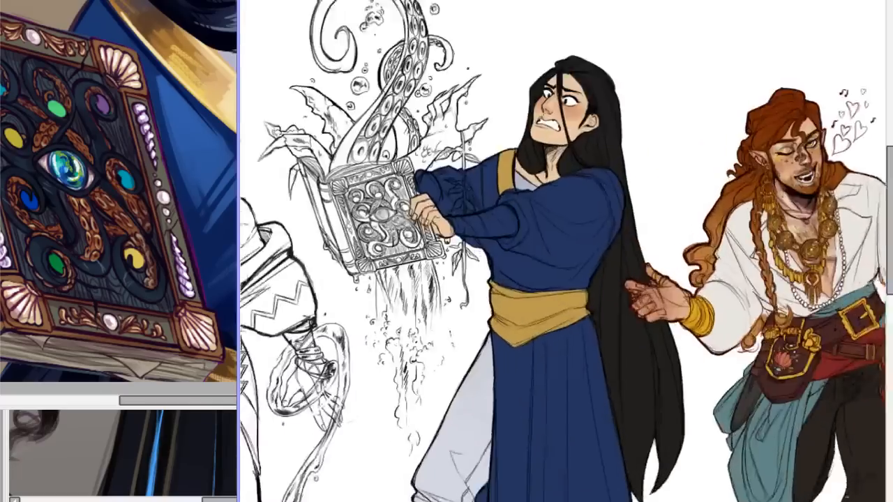
{"action": "scroll", "coordinate": [563, 251], "scroll_direction": "down", "scroll_amount": 5}
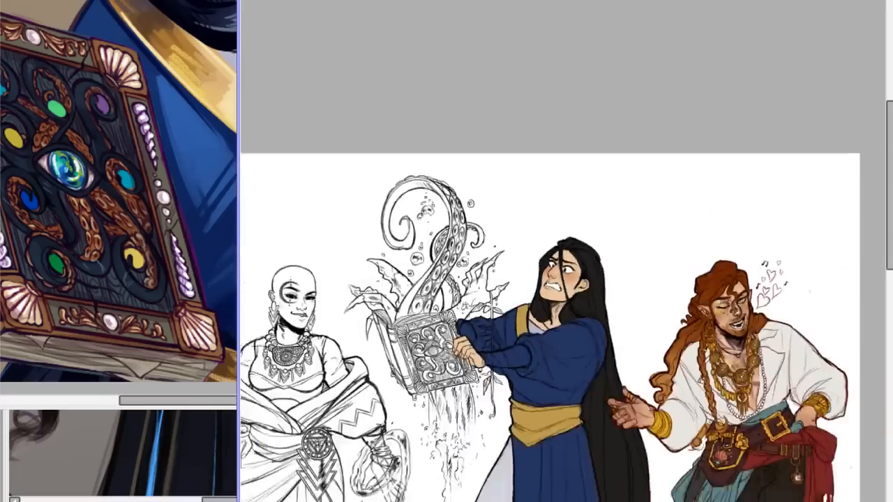
{"action": "scroll", "coordinate": [563, 251], "scroll_direction": "up", "scroll_amount": 5}
{"action": "mouse_move", "coordinate": [889, 120]}
{"action": "left_mouse_down"}
{"action": "mouse_move", "coordinate": [890, 176]}
{"action": "mouse_move", "coordinate": [877, 134]}
{"action": "left_mouse_up"}
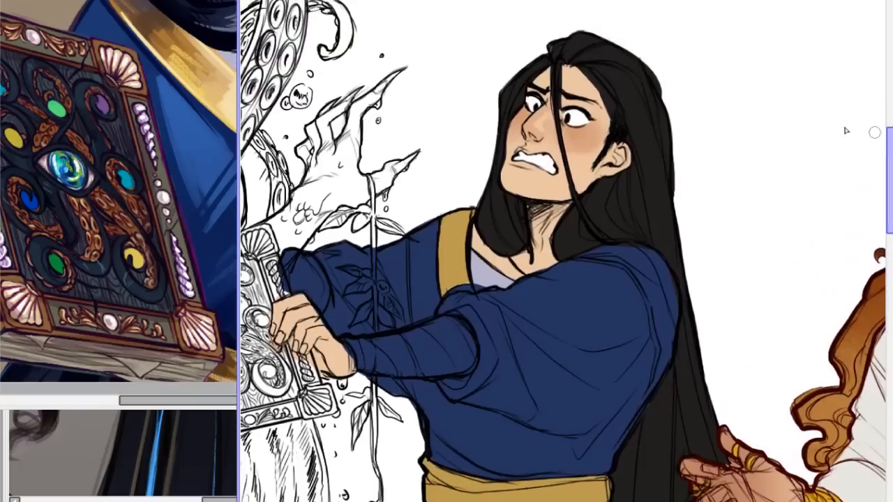
Toggle the last change off and on, and examine the blue-robed figure at different canvas angles.
{"action": "key", "text": "ctrl+z"}
{"action": "key", "text": "ctrl+y"}
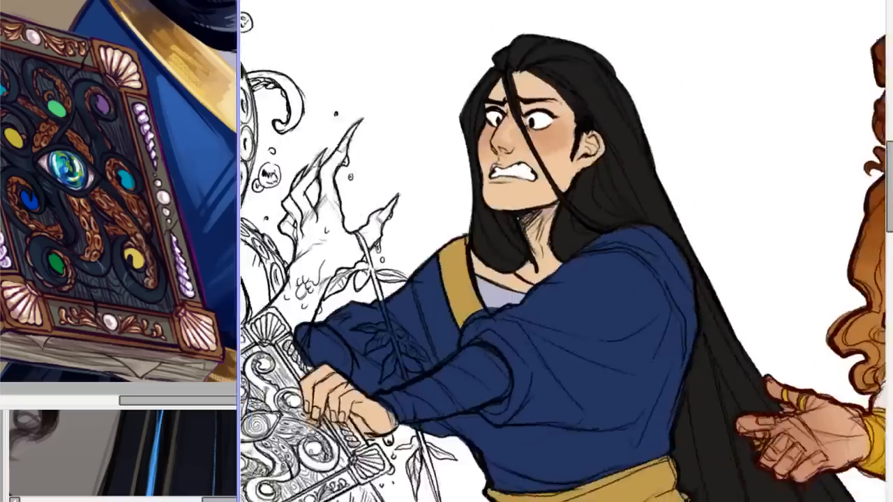
{"action": "scroll", "coordinate": [562, 251], "scroll_direction": "down", "scroll_amount": 5}
{"action": "key", "text": "Delete"}
{"action": "key", "text": "Delete"}
{"action": "key", "text": "Delete"}
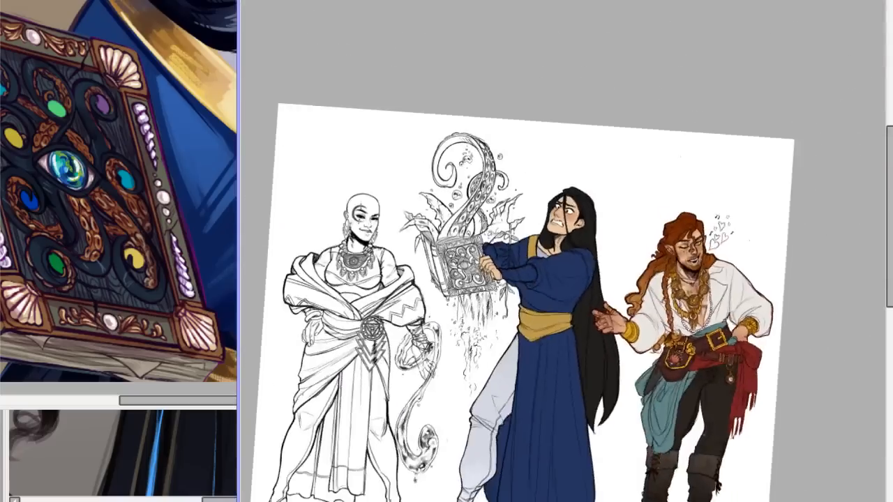
{"action": "key", "text": "End"}
{"action": "scroll", "coordinate": [562, 251], "scroll_direction": "up", "scroll_amount": 5}
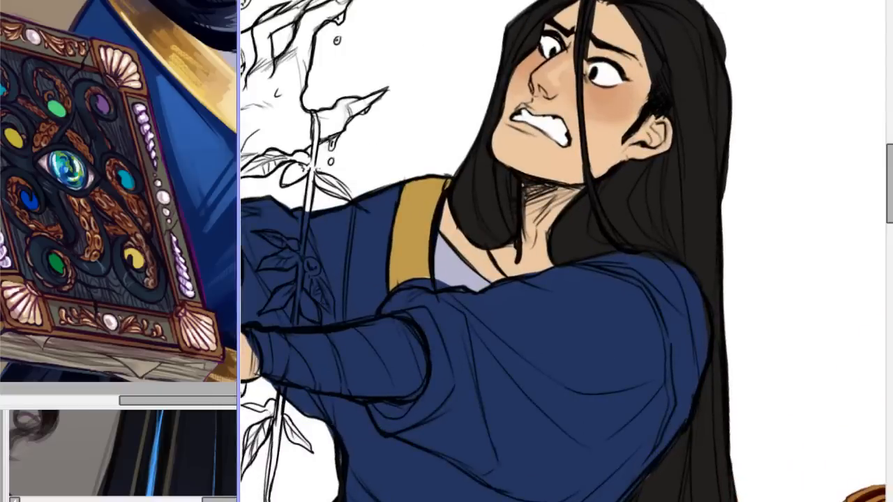
{"action": "key", "text": "Delete"}
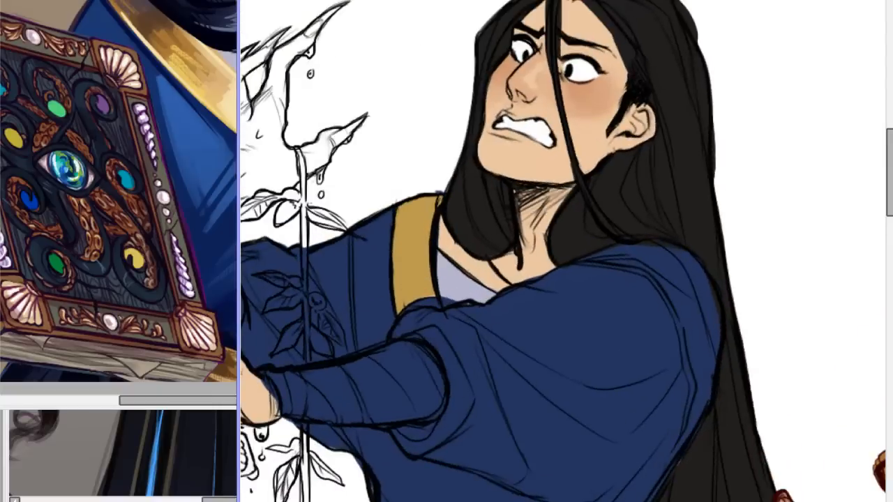
{"action": "key", "text": "End"}
{"action": "scroll", "coordinate": [563, 251], "scroll_direction": "down", "scroll_amount": 4}
{"action": "scroll", "coordinate": [563, 251], "scroll_direction": "up", "scroll_amount": 4}
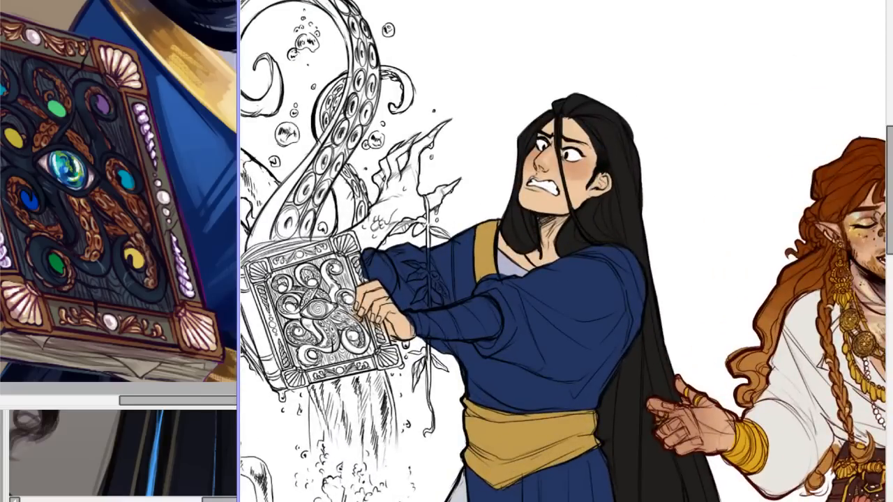
{"action": "left_click_drag", "start_coordinate": [890, 148], "coordinate": [890, 187]}
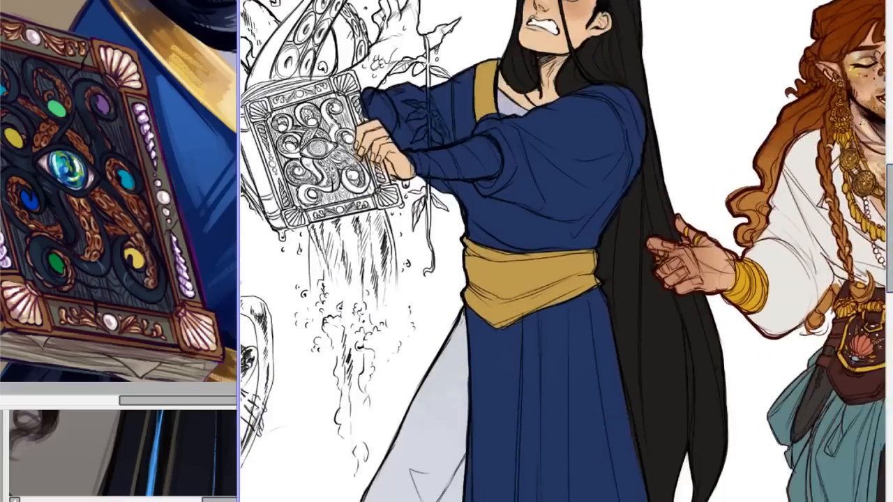
{"action": "scroll", "coordinate": [562, 251], "scroll_direction": "down", "scroll_amount": 5}
{"action": "scroll", "coordinate": [562, 251], "scroll_direction": "up", "scroll_amount": 7}
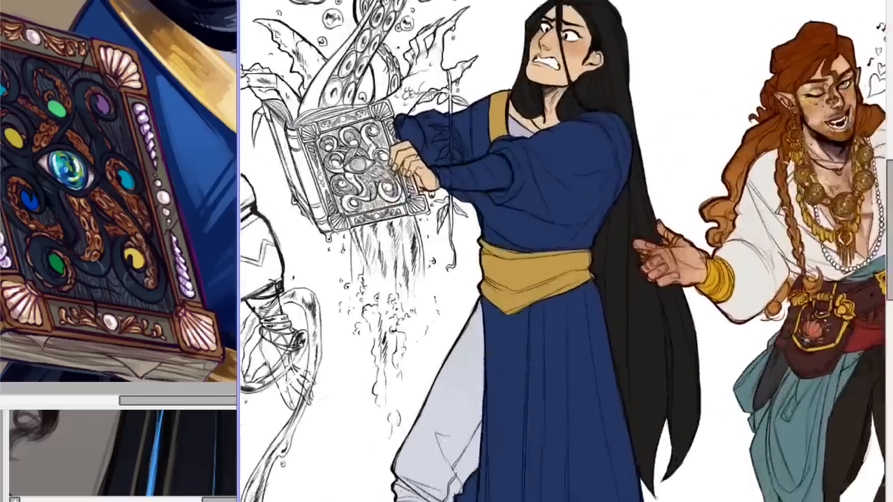
Examine the blue-robed figure's eyes, bared teeth and the blush on nose and cheeks close up.
{"action": "scroll", "coordinate": [563, 252], "scroll_direction": "up", "scroll_amount": 1}
{"action": "left_click_drag", "start_coordinate": [889, 224], "coordinate": [886, 130]}
{"action": "scroll", "coordinate": [562, 251], "scroll_direction": "up", "scroll_amount": 3}
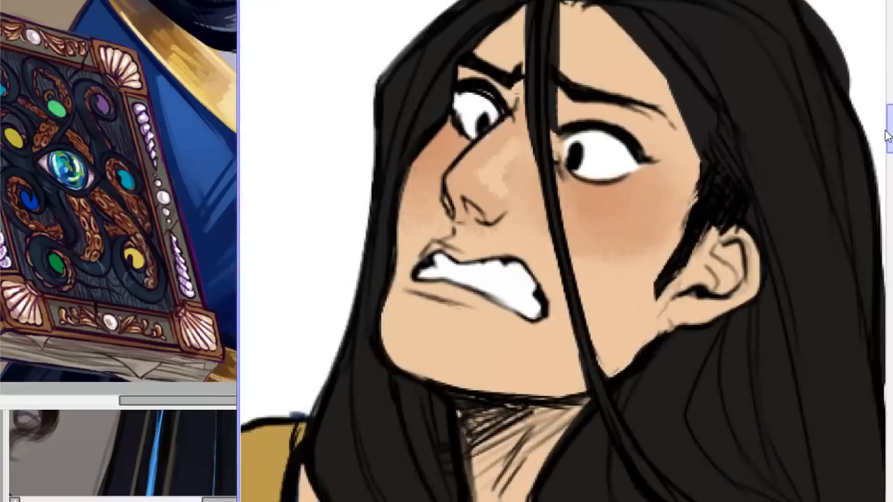
{"action": "left_click_drag", "start_coordinate": [886, 131], "coordinate": [885, 130]}
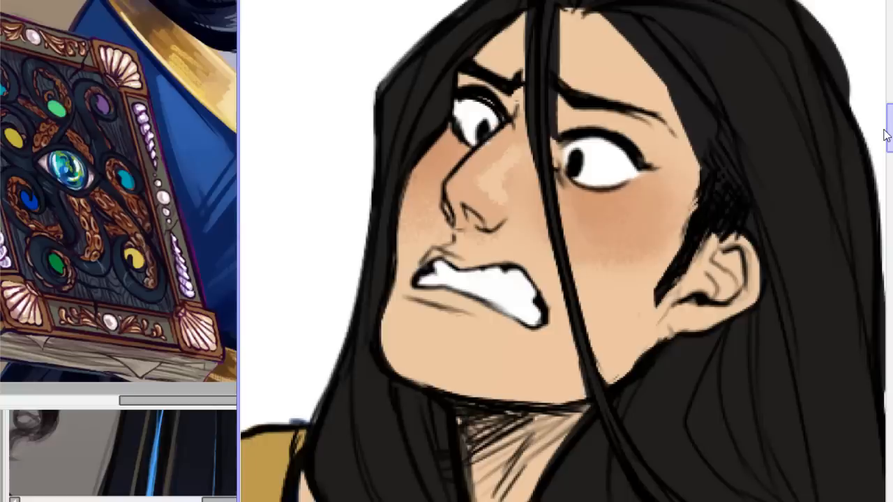
{"action": "scroll", "coordinate": [885, 134], "scroll_direction": "down", "scroll_amount": 1}
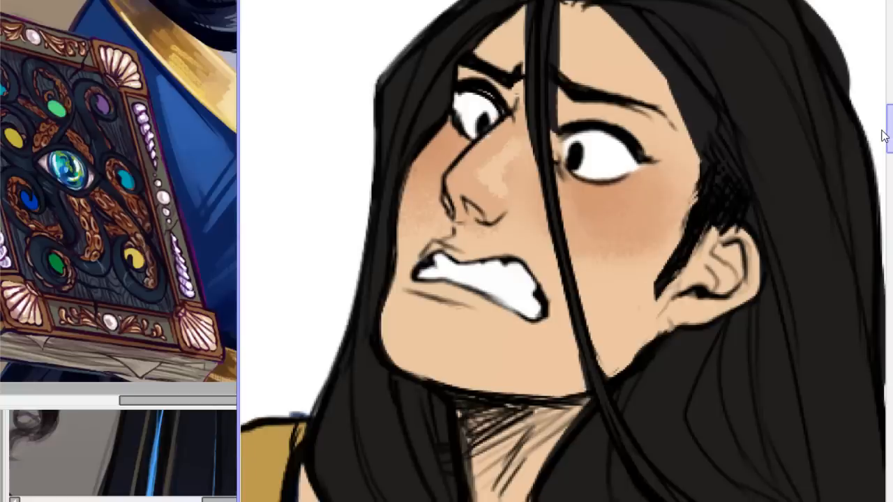
{"action": "scroll", "coordinate": [884, 136], "scroll_direction": "down", "scroll_amount": 2}
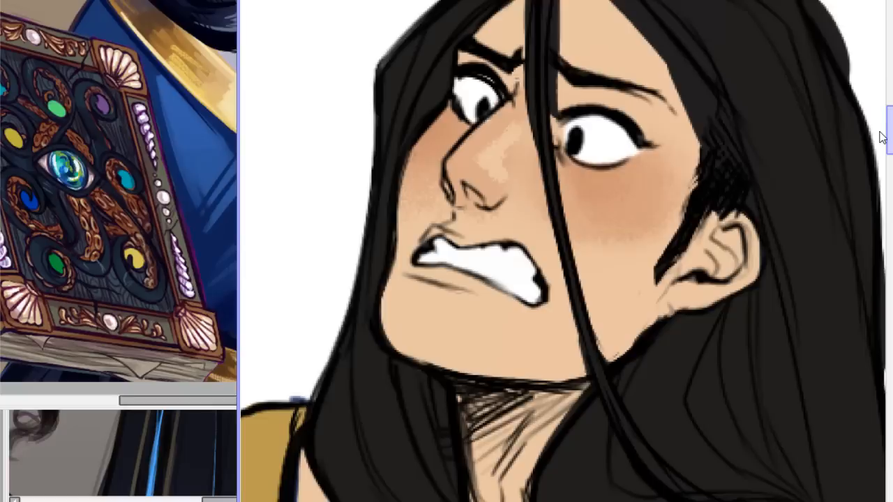
{"action": "left_click_drag", "start_coordinate": [882, 137], "coordinate": [875, 152]}
{"action": "scroll", "coordinate": [563, 251], "scroll_direction": "down", "scroll_amount": 5}
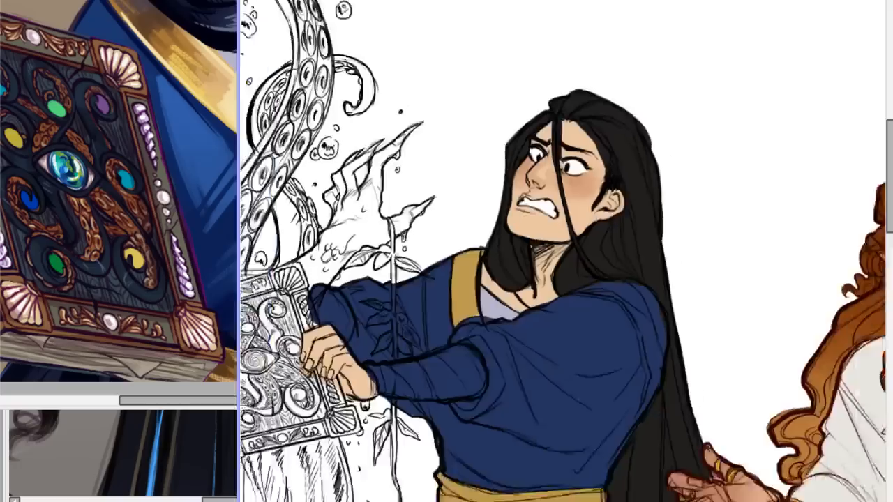
Compare the blue-robed figure's face and clothing colours with those of the red-haired character beside it.
{"action": "scroll", "coordinate": [563, 251], "scroll_direction": "down", "scroll_amount": 2}
{"action": "scroll", "coordinate": [563, 252], "scroll_direction": "up", "scroll_amount": 4}
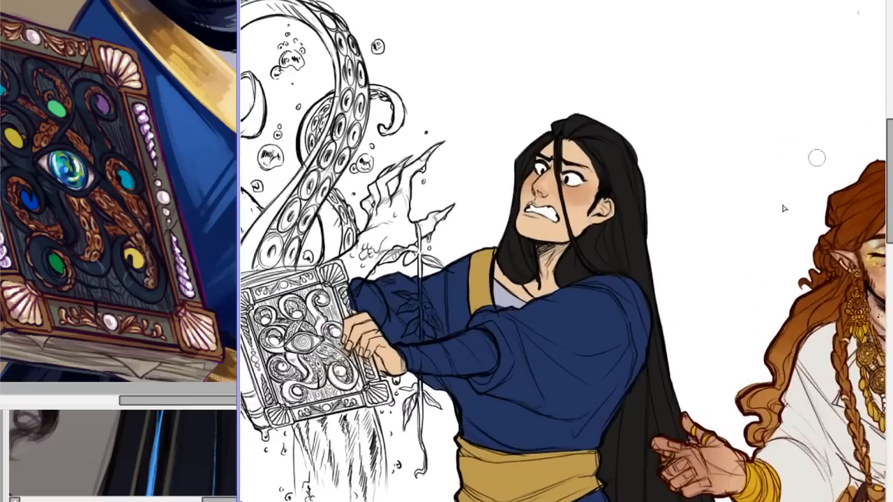
{"action": "scroll", "coordinate": [563, 251], "scroll_direction": "right", "scroll_amount": 5}
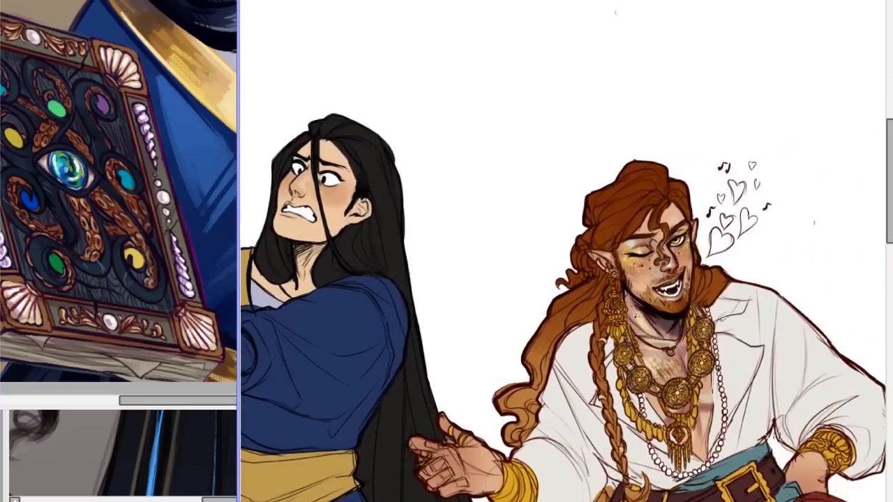
{"action": "scroll", "coordinate": [563, 251], "scroll_direction": "down", "scroll_amount": 1}
{"action": "scroll", "coordinate": [563, 252], "scroll_direction": "down", "scroll_amount": 4}
{"action": "scroll", "coordinate": [563, 252], "scroll_direction": "up", "scroll_amount": 4}
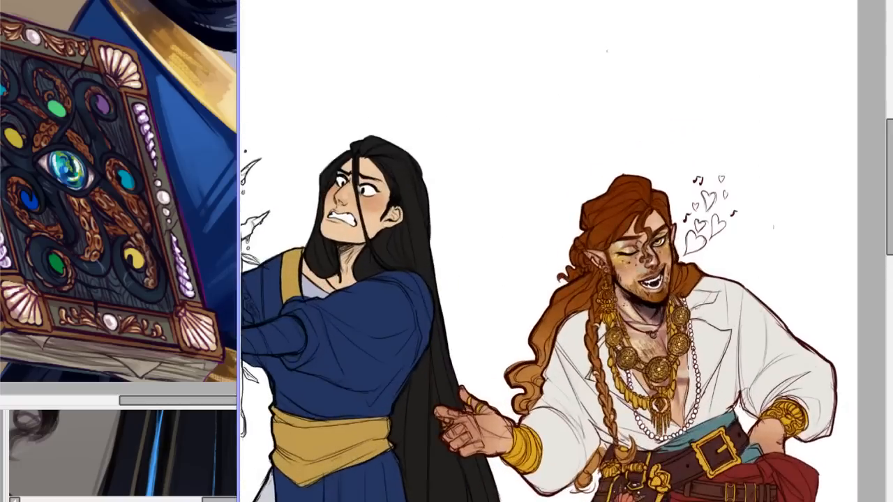
{"action": "scroll", "coordinate": [563, 251], "scroll_direction": "down", "scroll_amount": 5}
{"action": "scroll", "coordinate": [563, 251], "scroll_direction": "up", "scroll_amount": 5}
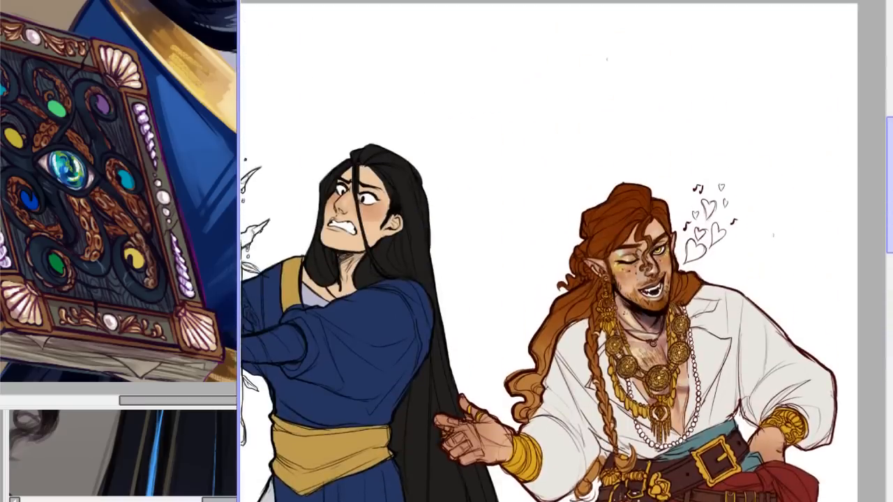
{"action": "scroll", "coordinate": [563, 251], "scroll_direction": "left", "scroll_amount": 5}
{"action": "scroll", "coordinate": [563, 251], "scroll_direction": "right", "scroll_amount": 3}
{"action": "scroll", "coordinate": [564, 251], "scroll_direction": "left", "scroll_amount": 3}
{"action": "scroll", "coordinate": [563, 251], "scroll_direction": "right", "scroll_amount": 3}
{"action": "scroll", "coordinate": [563, 252], "scroll_direction": "left", "scroll_amount": 2}
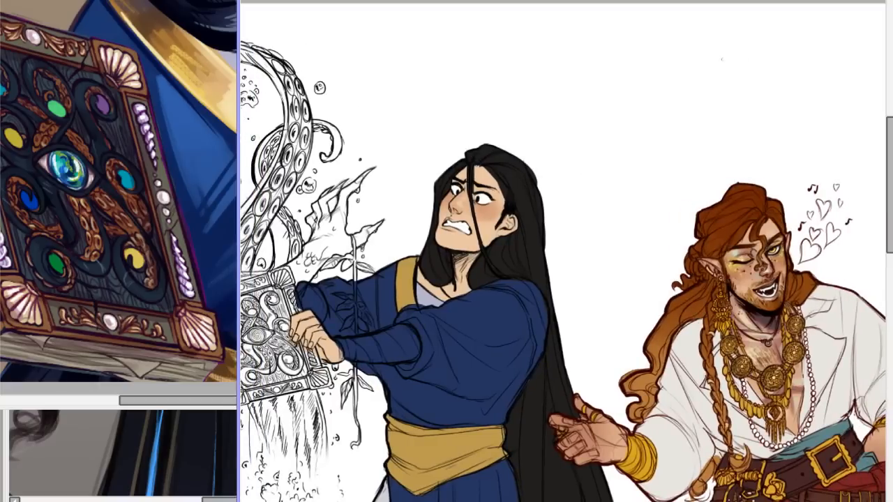
{"action": "scroll", "coordinate": [563, 251], "scroll_direction": "down", "scroll_amount": 1}
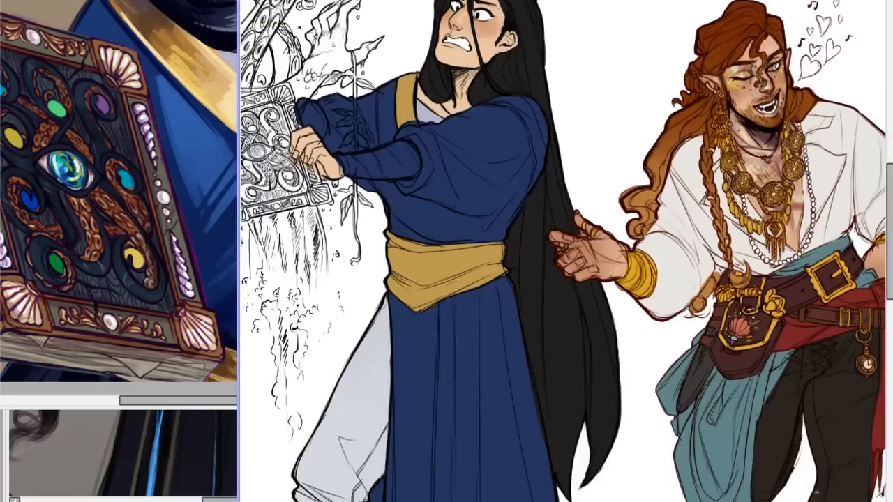
{"action": "scroll", "coordinate": [563, 251], "scroll_direction": "down", "scroll_amount": 2}
{"action": "scroll", "coordinate": [563, 252], "scroll_direction": "down", "scroll_amount": 2}
{"action": "scroll", "coordinate": [562, 251], "scroll_direction": "up", "scroll_amount": 5}
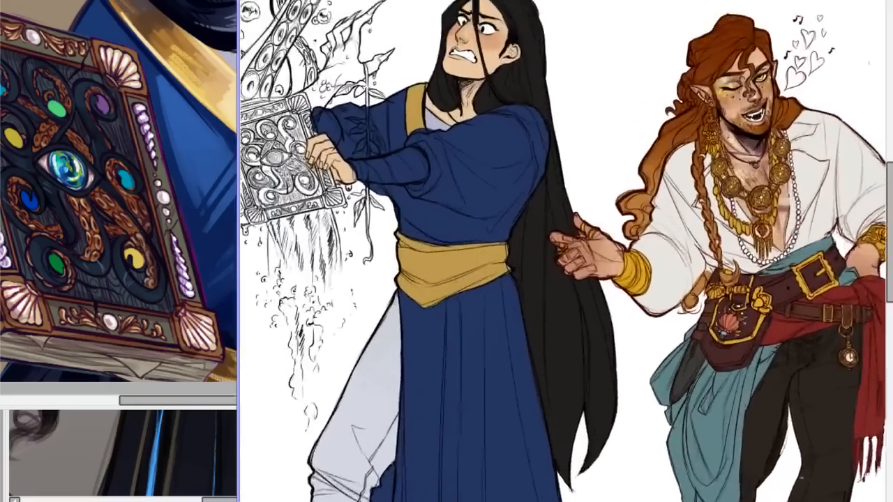
{"action": "left_click_drag", "start_coordinate": [890, 233], "coordinate": [890, 208]}
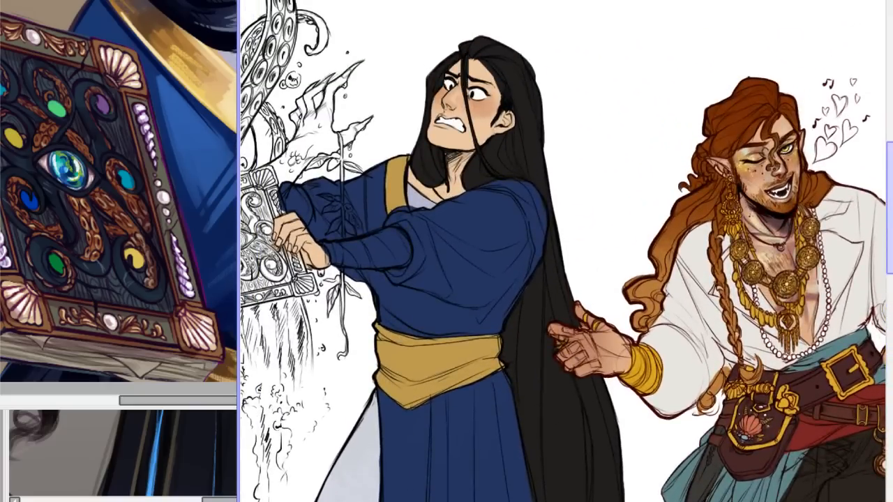
Check the robe's blue base colour beneath the gold sash and collar.
{"action": "mouse_move", "coordinate": [563, 501]}
{"action": "left_mouse_down"}
{"action": "mouse_move", "coordinate": [599, 501]}
{"action": "mouse_move", "coordinate": [562, 501]}
{"action": "left_mouse_up"}
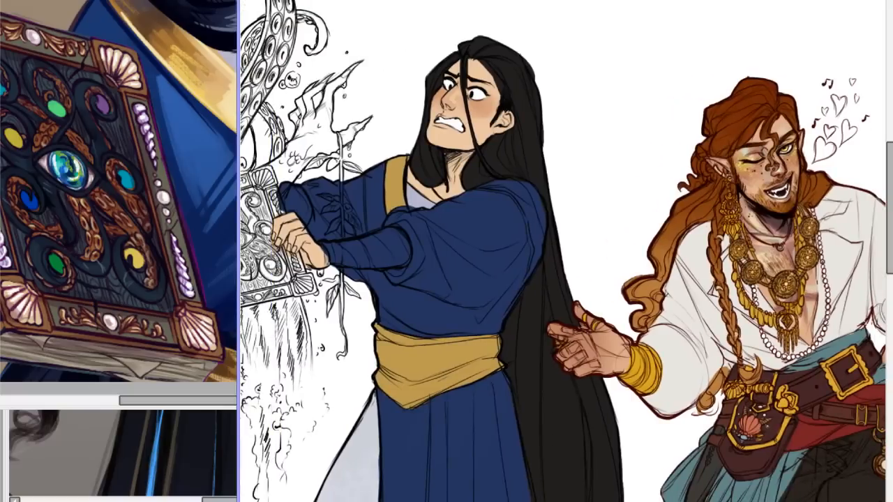
{"action": "mouse_move", "coordinate": [562, 501]}
{"action": "left_mouse_down"}
{"action": "mouse_move", "coordinate": [534, 501]}
{"action": "mouse_move", "coordinate": [547, 501]}
{"action": "left_mouse_up"}
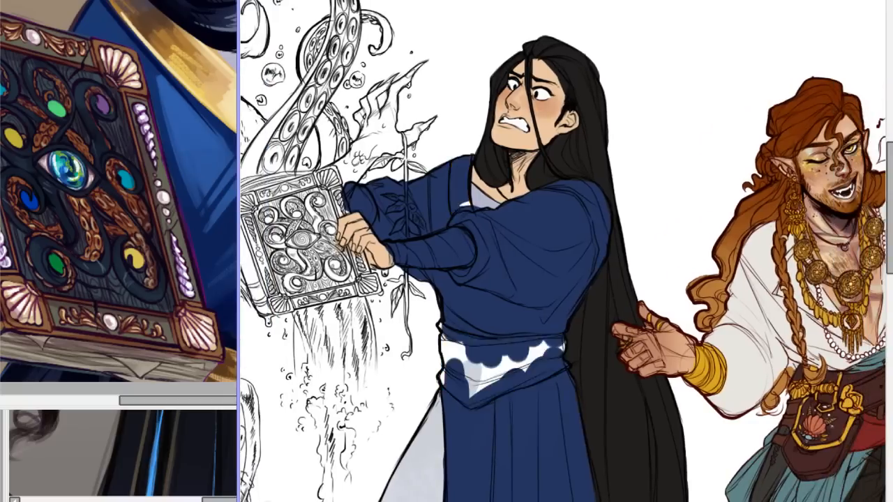
{"action": "mouse_move", "coordinate": [520, 501]}
{"action": "left_mouse_down"}
{"action": "mouse_move", "coordinate": [543, 501]}
{"action": "mouse_move", "coordinate": [536, 501]}
{"action": "left_mouse_up"}
{"action": "scroll", "coordinate": [564, 251], "scroll_direction": "down", "scroll_amount": 1}
{"action": "scroll", "coordinate": [564, 251], "scroll_direction": "up", "scroll_amount": 2}
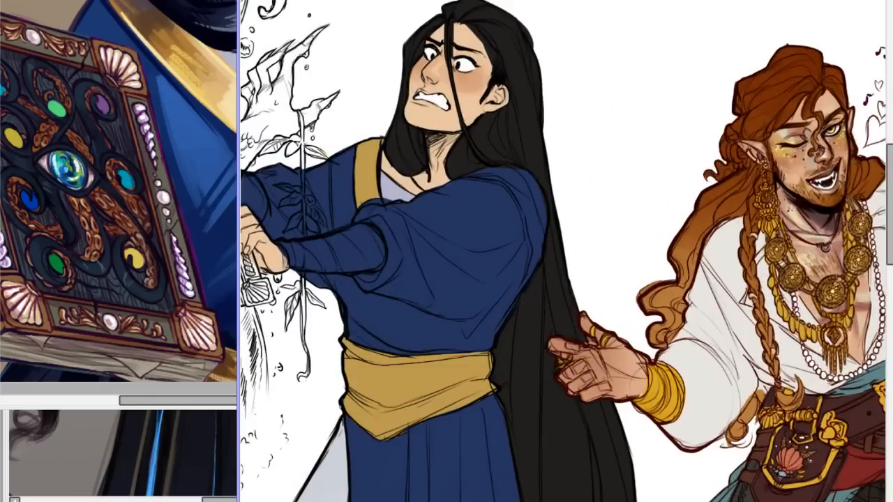
Review the blue-robed figure from head to foot, ending at the robe's hem and shoes.
{"action": "scroll", "coordinate": [564, 251], "scroll_direction": "up", "scroll_amount": 2}
{"action": "scroll", "coordinate": [564, 251], "scroll_direction": "down", "scroll_amount": 5}
{"action": "scroll", "coordinate": [564, 251], "scroll_direction": "up", "scroll_amount": 4}
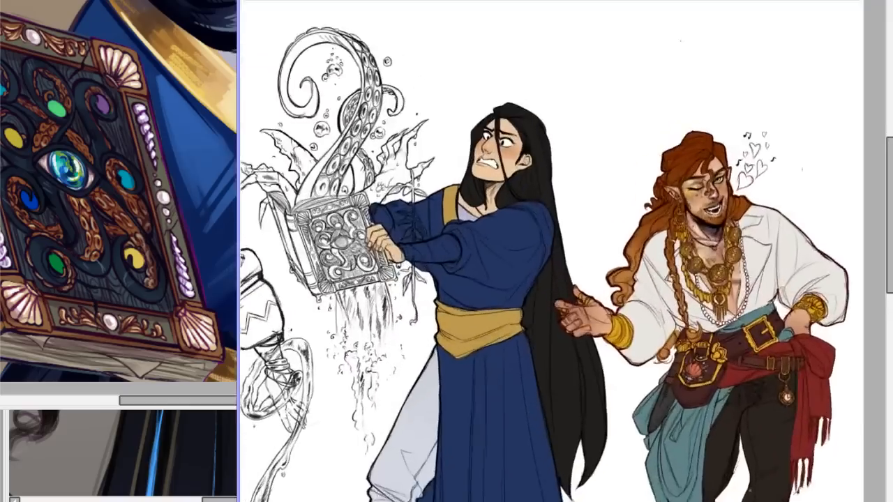
{"action": "scroll", "coordinate": [566, 251], "scroll_direction": "down", "scroll_amount": 5}
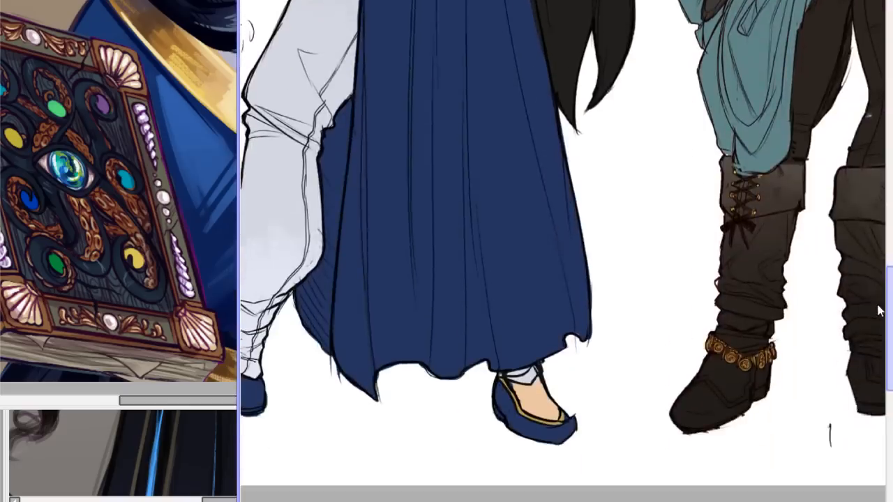
Review the blue-robed figure from the shoes up to the face, including the uncoloured spell book in the hands.
{"action": "scroll", "coordinate": [563, 252], "scroll_direction": "up", "scroll_amount": 1}
{"action": "scroll", "coordinate": [564, 251], "scroll_direction": "down", "scroll_amount": 4}
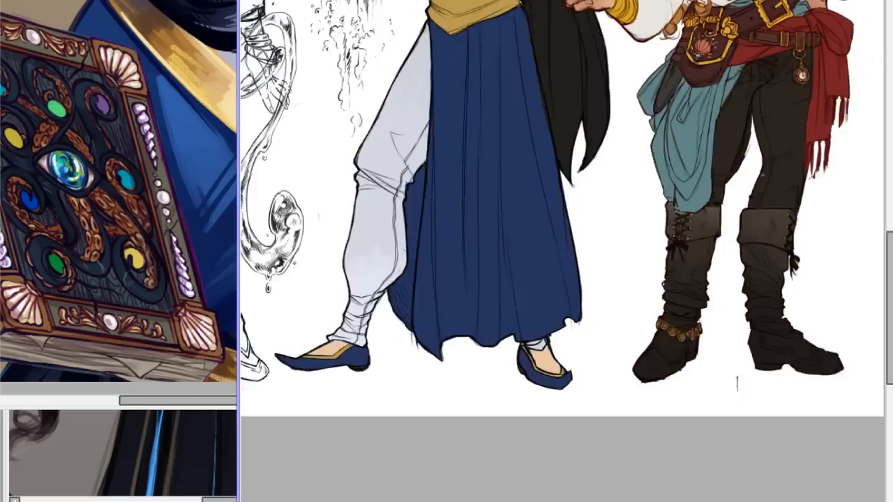
{"action": "left_click_drag", "start_coordinate": [886, 261], "coordinate": [890, 149]}
{"action": "scroll", "coordinate": [564, 251], "scroll_direction": "up", "scroll_amount": 3}
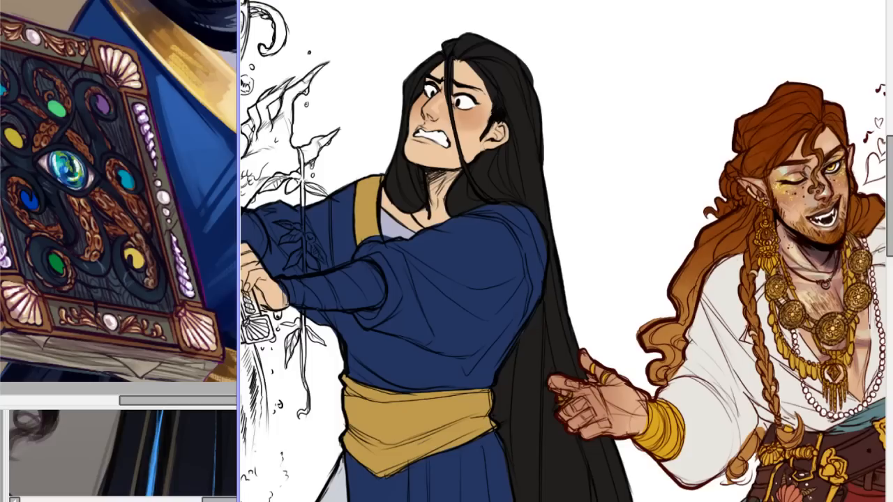
{"action": "mouse_move", "coordinate": [554, 501]}
{"action": "left_mouse_down"}
{"action": "mouse_move", "coordinate": [450, 501]}
{"action": "mouse_move", "coordinate": [530, 501]}
{"action": "left_mouse_up"}
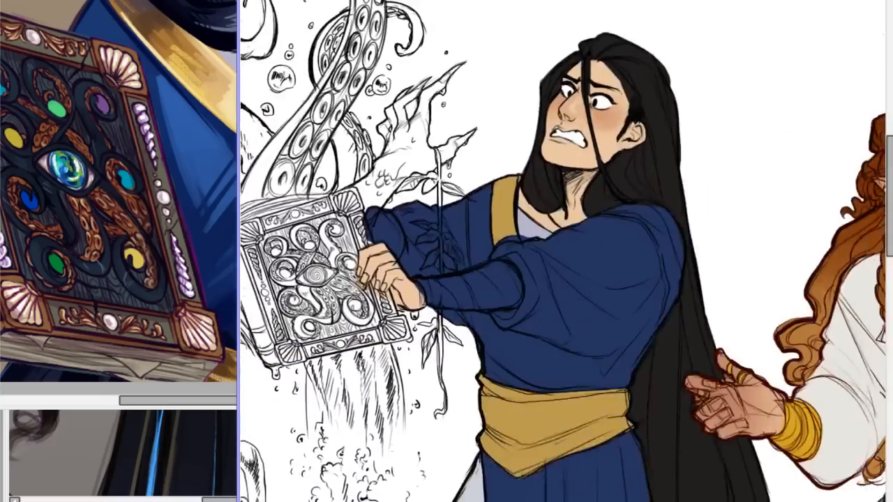
{"action": "scroll", "coordinate": [563, 262], "scroll_direction": "down", "scroll_amount": 4}
{"action": "scroll", "coordinate": [564, 263], "scroll_direction": "up", "scroll_amount": 2}
{"action": "left_click_drag", "start_coordinate": [571, 501], "coordinate": [544, 501]}
{"action": "scroll", "coordinate": [544, 480], "scroll_direction": "up", "scroll_amount": 1}
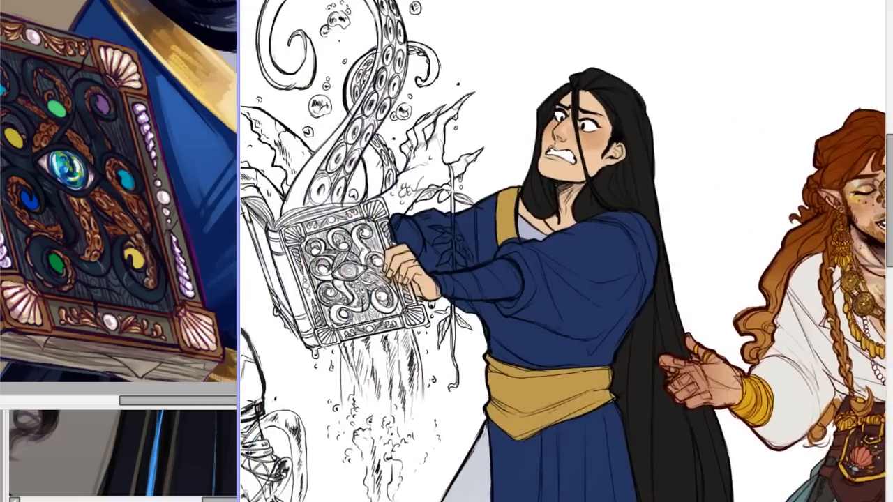
Check the blue-robed figure's face, hair and robe colours against the red-haired character.
{"action": "scroll", "coordinate": [548, 428], "scroll_direction": "up", "scroll_amount": 2}
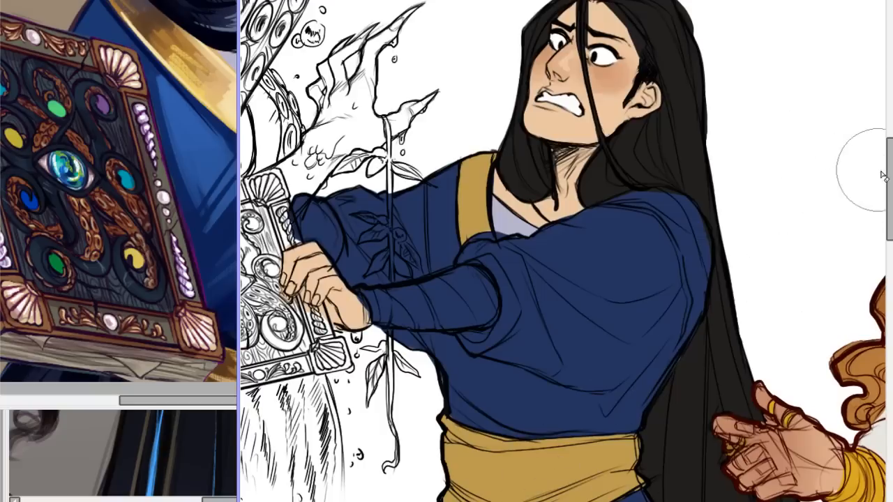
{"action": "mouse_move", "coordinate": [889, 182]}
{"action": "left_mouse_down"}
{"action": "mouse_move", "coordinate": [890, 225]}
{"action": "mouse_move", "coordinate": [890, 159]}
{"action": "mouse_move", "coordinate": [890, 167]}
{"action": "left_mouse_up"}
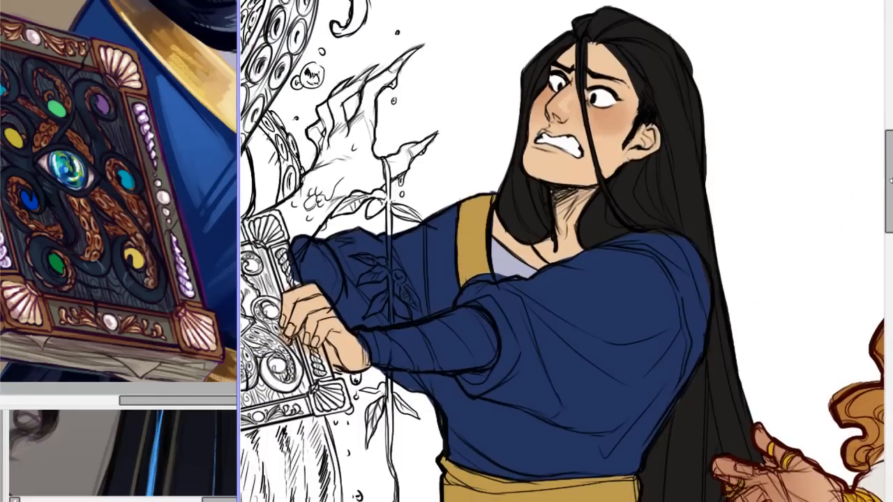
{"action": "mouse_move", "coordinate": [473, 501]}
{"action": "left_mouse_down"}
{"action": "mouse_move", "coordinate": [515, 501]}
{"action": "mouse_move", "coordinate": [474, 501]}
{"action": "left_mouse_up"}
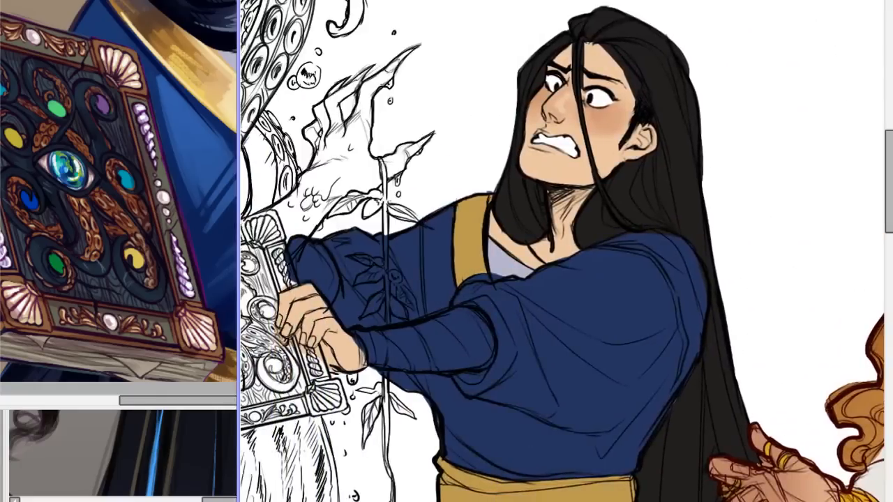
{"action": "scroll", "coordinate": [562, 279], "scroll_direction": "down", "scroll_amount": 4}
{"action": "scroll", "coordinate": [563, 279], "scroll_direction": "up", "scroll_amount": 2}
{"action": "left_click_drag", "start_coordinate": [887, 137], "coordinate": [888, 156]}
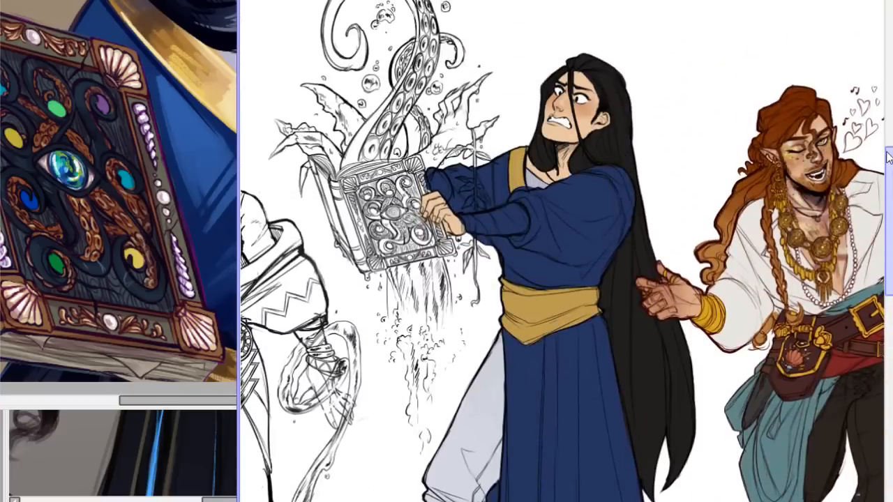
{"action": "left_click_drag", "start_coordinate": [888, 156], "coordinate": [887, 151]}
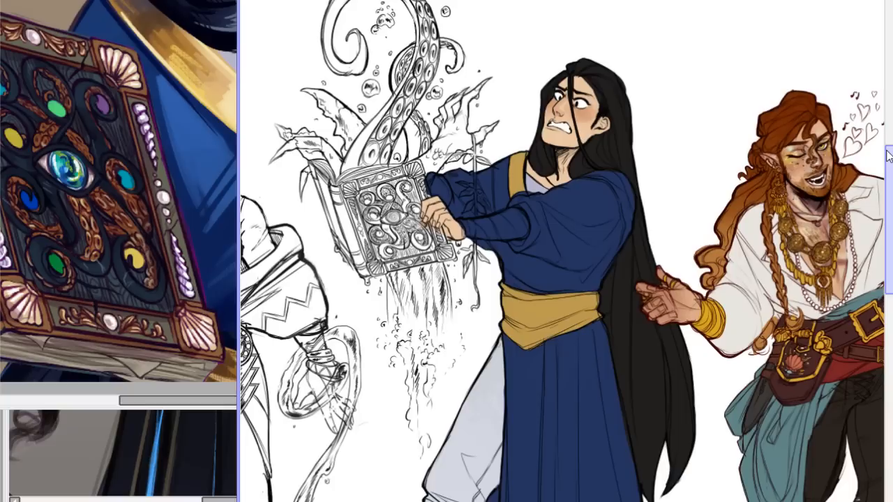
{"action": "left_click_drag", "start_coordinate": [888, 155], "coordinate": [877, 176]}
Try a short stroke where the blue-robed figure's hair meets the shoulder, and undo it.
{"action": "scroll", "coordinate": [562, 252], "scroll_direction": "up", "scroll_amount": 3}
{"action": "scroll", "coordinate": [562, 251], "scroll_direction": "up", "scroll_amount": 1}
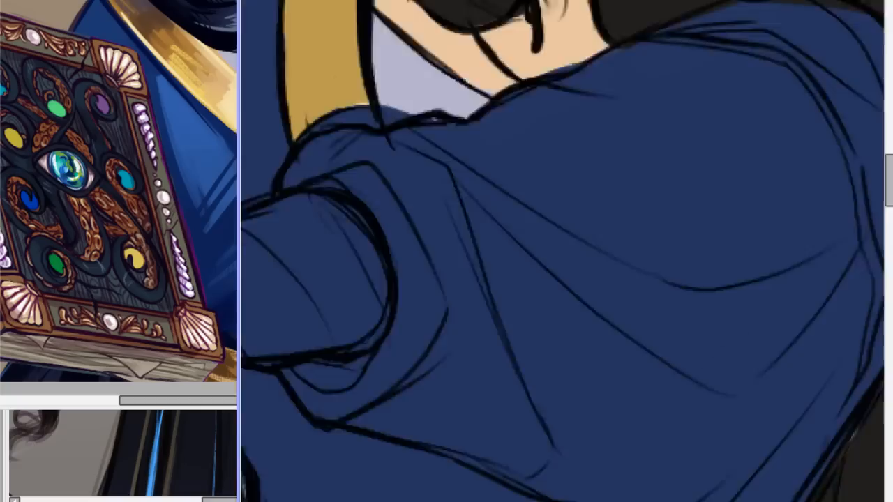
{"action": "scroll", "coordinate": [562, 252], "scroll_direction": "down", "scroll_amount": 4}
{"action": "scroll", "coordinate": [568, 244], "scroll_direction": "up", "scroll_amount": 2}
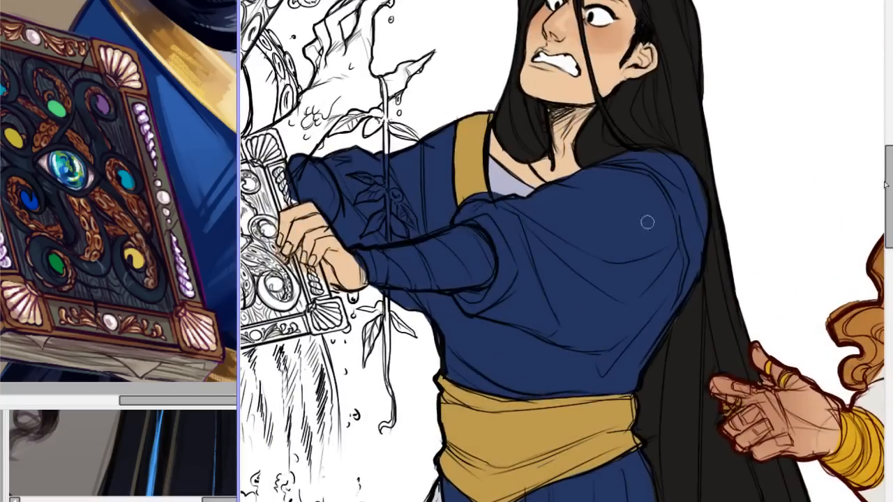
{"action": "left_click_drag", "start_coordinate": [879, 194], "coordinate": [879, 167]}
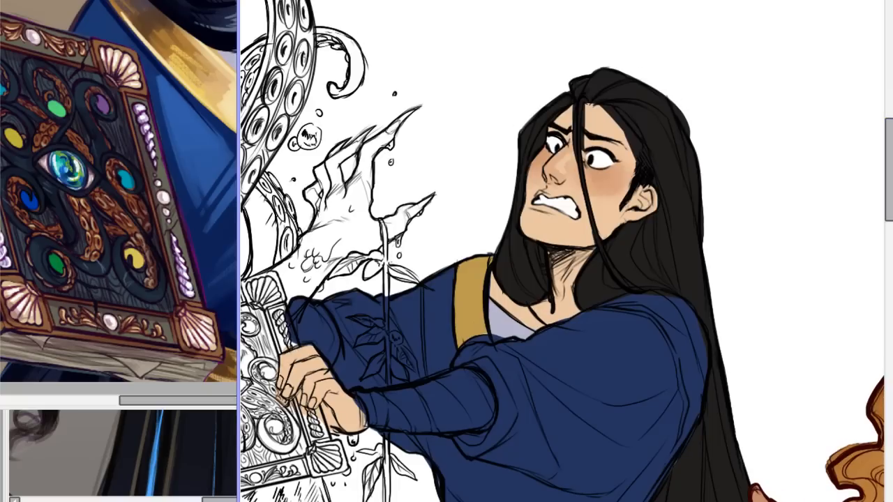
{"action": "scroll", "coordinate": [562, 246], "scroll_direction": "down", "scroll_amount": 3}
{"action": "scroll", "coordinate": [563, 246], "scroll_direction": "up", "scroll_amount": 4}
{"action": "left_click_drag", "start_coordinate": [891, 153], "coordinate": [892, 141]}
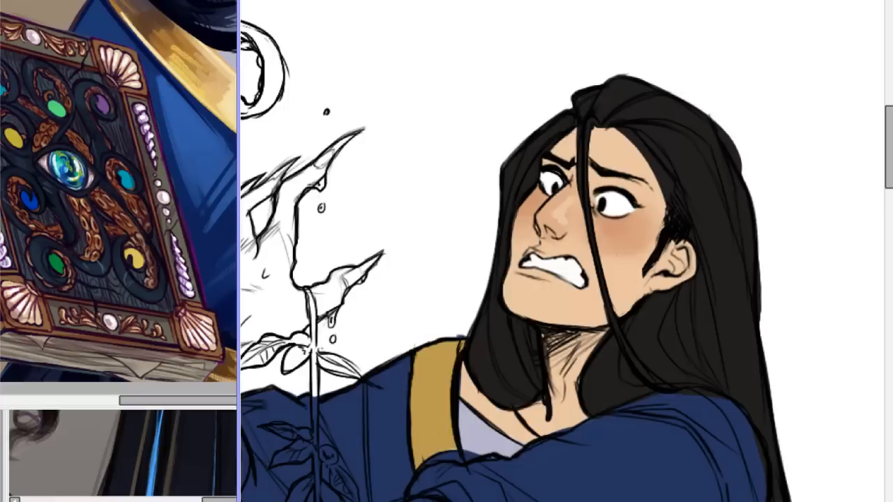
{"action": "mouse_move", "coordinate": [679, 403]}
{"action": "left_mouse_down"}
{"action": "mouse_move", "coordinate": [700, 388]}
{"action": "mouse_move", "coordinate": [732, 412]}
{"action": "left_mouse_up"}
{"action": "key", "text": "ctrl+z"}
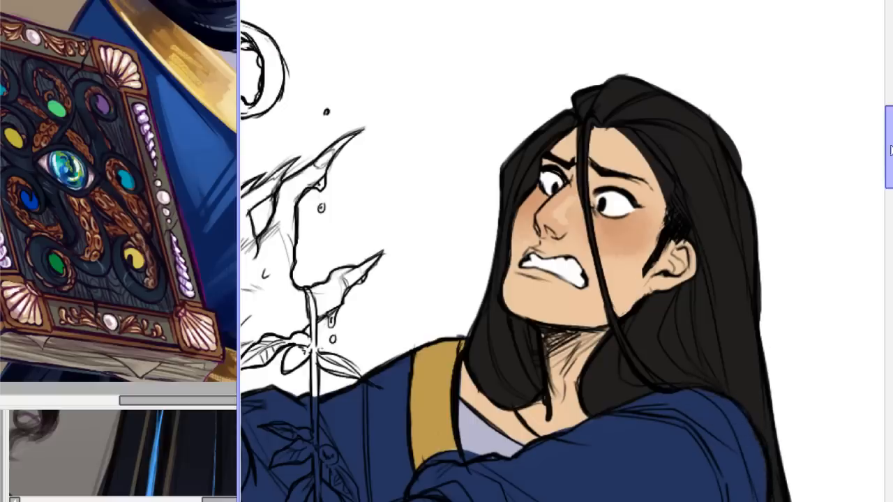
Retouch the edge of the blue-robed figure's jaw just below the ear with a short stroke.
{"action": "scroll", "coordinate": [873, 228], "scroll_direction": "down", "scroll_amount": 5}
{"action": "scroll", "coordinate": [562, 252], "scroll_direction": "down", "scroll_amount": 5}
{"action": "scroll", "coordinate": [562, 251], "scroll_direction": "up", "scroll_amount": 2}
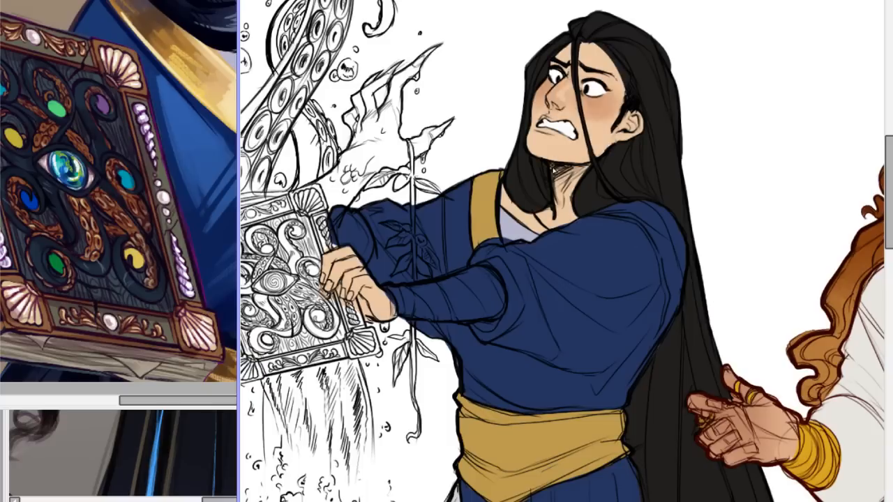
{"action": "left_click_drag", "start_coordinate": [889, 177], "coordinate": [889, 147]}
{"action": "scroll", "coordinate": [562, 251], "scroll_direction": "up", "scroll_amount": 3}
{"action": "scroll", "coordinate": [393, 161], "scroll_direction": "up", "scroll_amount": 1}
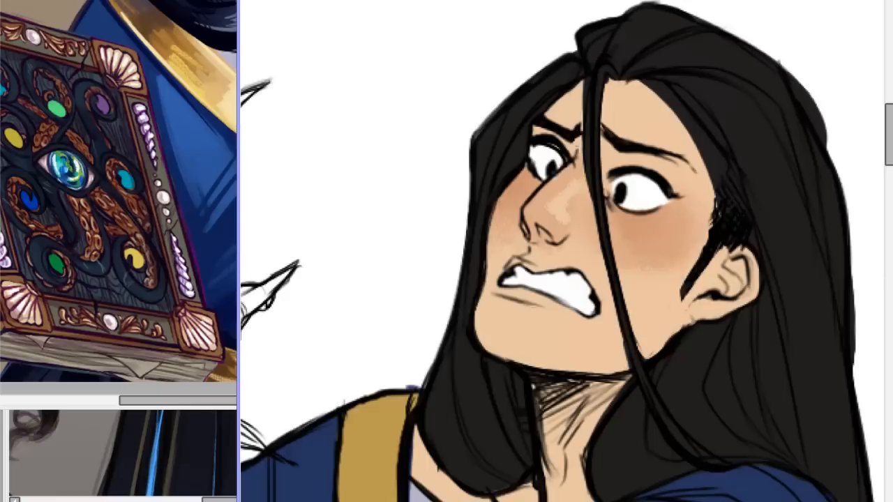
{"action": "left_click_drag", "start_coordinate": [693, 327], "coordinate": [690, 344]}
Examine the figure's face close up, and the sleeve, sash and long hair from farther away.
{"action": "scroll", "coordinate": [564, 249], "scroll_direction": "down", "scroll_amount": 6}
{"action": "scroll", "coordinate": [564, 249], "scroll_direction": "up", "scroll_amount": 4}
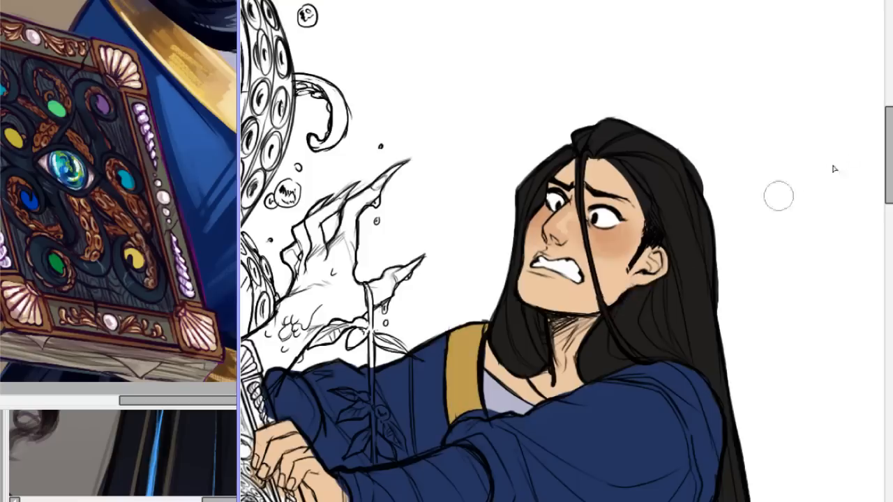
{"action": "scroll", "coordinate": [563, 248], "scroll_direction": "up", "scroll_amount": 4}
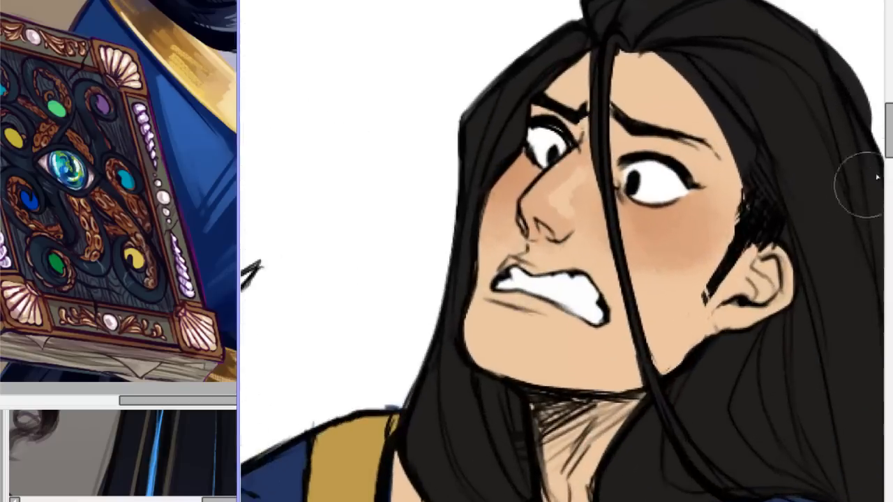
{"action": "scroll", "coordinate": [858, 168], "scroll_direction": "down", "scroll_amount": 3}
{"action": "scroll", "coordinate": [564, 249], "scroll_direction": "down", "scroll_amount": 5}
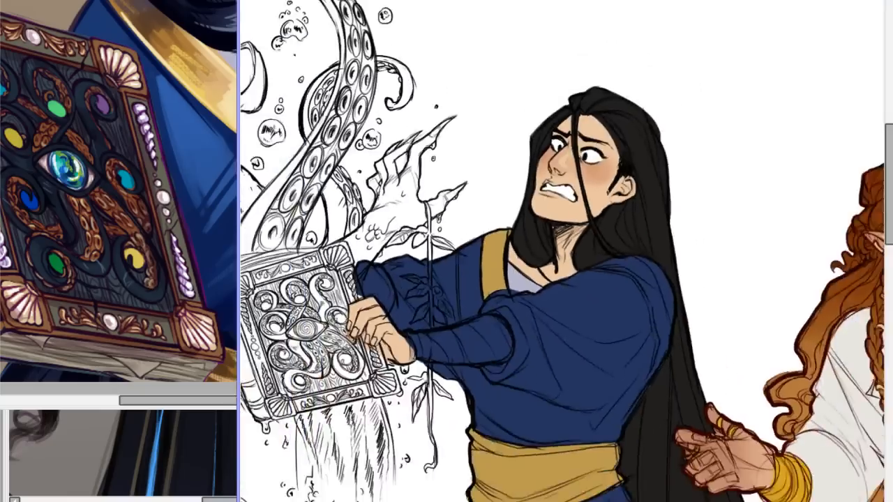
{"action": "scroll", "coordinate": [564, 248], "scroll_direction": "up", "scroll_amount": 1}
{"action": "scroll", "coordinate": [674, 175], "scroll_direction": "down", "scroll_amount": 4}
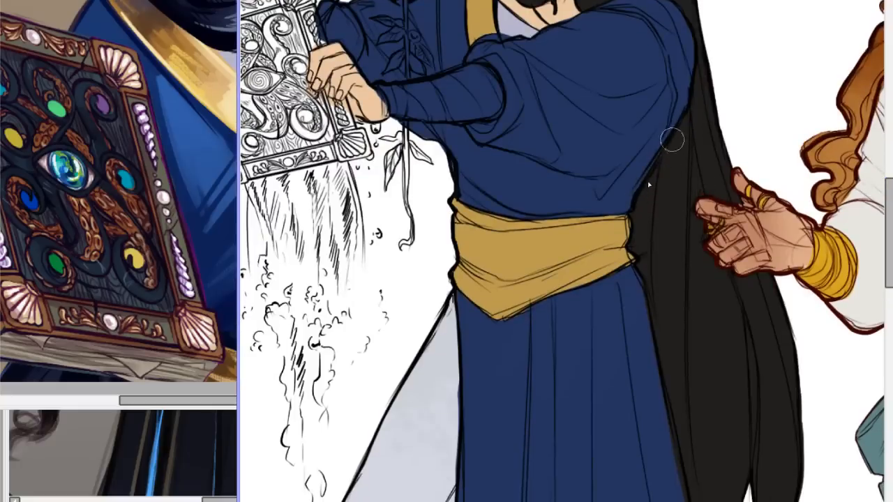
{"action": "left_click_drag", "start_coordinate": [892, 221], "coordinate": [879, 177]}
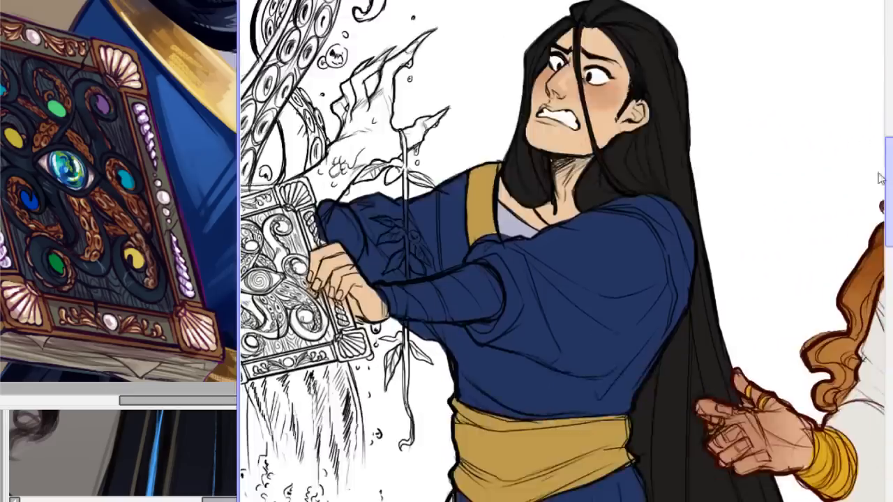
{"action": "scroll", "coordinate": [562, 265], "scroll_direction": "up", "scroll_amount": 2}
{"action": "scroll", "coordinate": [674, 102], "scroll_direction": "up", "scroll_amount": 1}
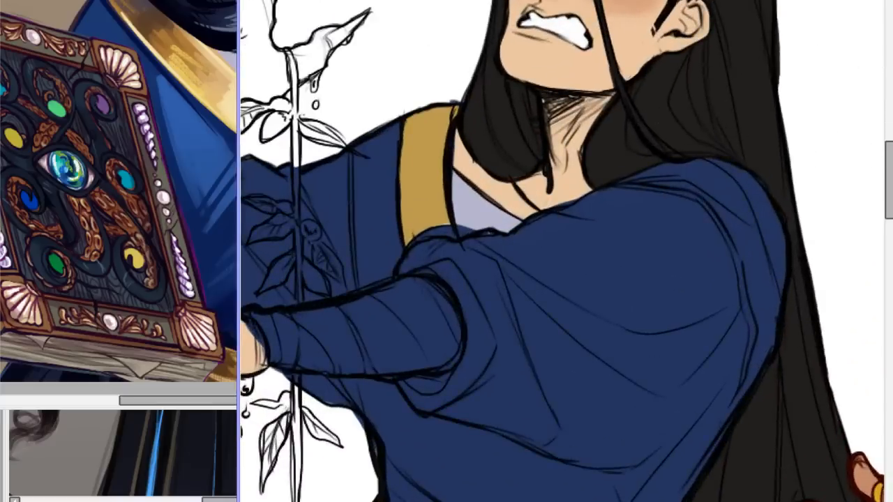
{"action": "scroll", "coordinate": [890, 173], "scroll_direction": "up", "scroll_amount": 3}
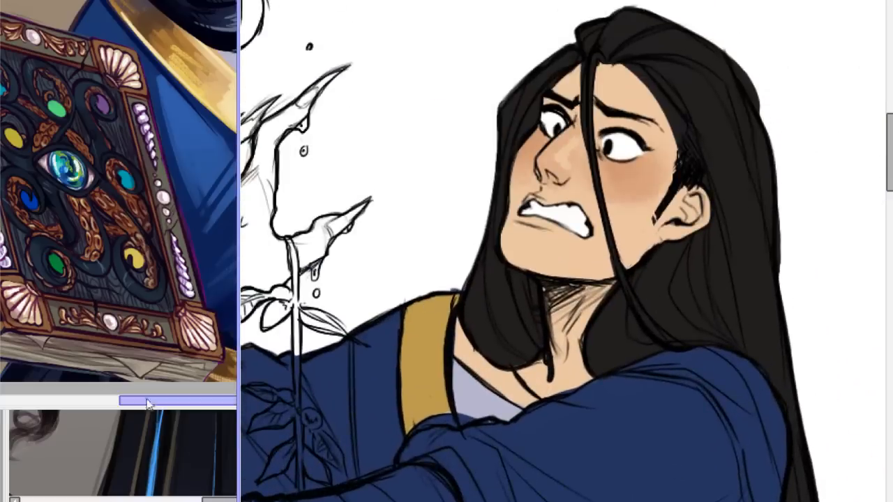
Undo and redo the last edit repeatedly to compare the figure with and without it.
{"action": "key", "text": "ctrl+z"}
{"action": "key", "text": "ctrl+y"}
{"action": "key", "text": "ctrl+z"}
{"action": "key", "text": "ctrl+y"}
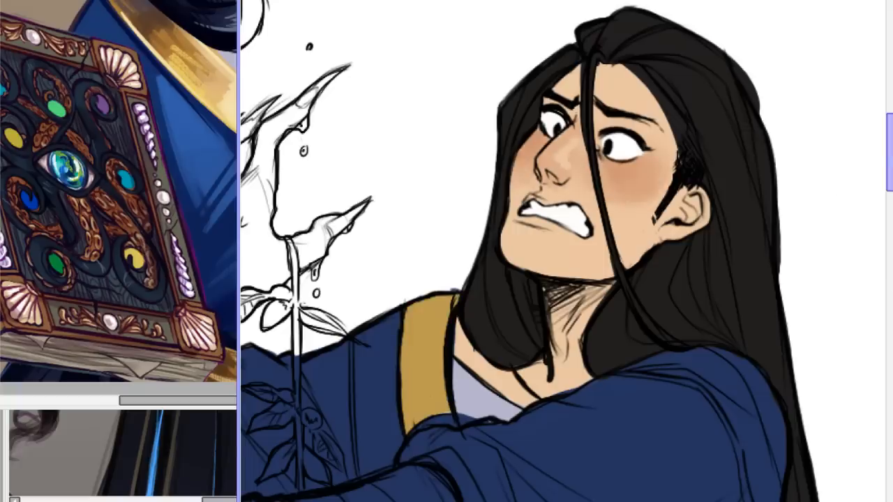
Shade the figure's upper lip with a reddish-brown skin tone along the edge above the bared teeth.
{"action": "left_click_drag", "start_coordinate": [890, 183], "coordinate": [890, 166]}
{"action": "scroll", "coordinate": [564, 251], "scroll_direction": "up", "scroll_amount": 2}
{"action": "mouse_move", "coordinate": [890, 120]}
{"action": "left_mouse_down"}
{"action": "mouse_move", "coordinate": [891, 149]}
{"action": "mouse_move", "coordinate": [891, 133]}
{"action": "left_mouse_up"}
{"action": "scroll", "coordinate": [564, 251], "scroll_direction": "down", "scroll_amount": 5}
{"action": "scroll", "coordinate": [564, 251], "scroll_direction": "up", "scroll_amount": 4}
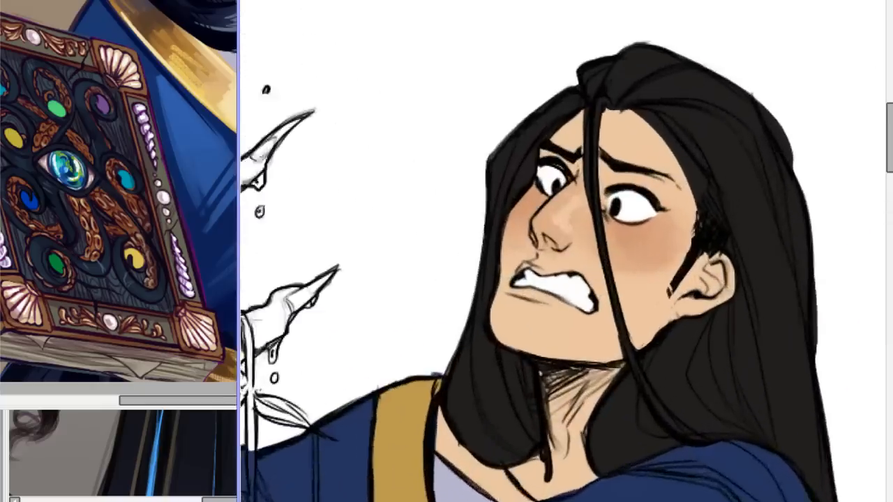
{"action": "scroll", "coordinate": [564, 251], "scroll_direction": "up", "scroll_amount": 2}
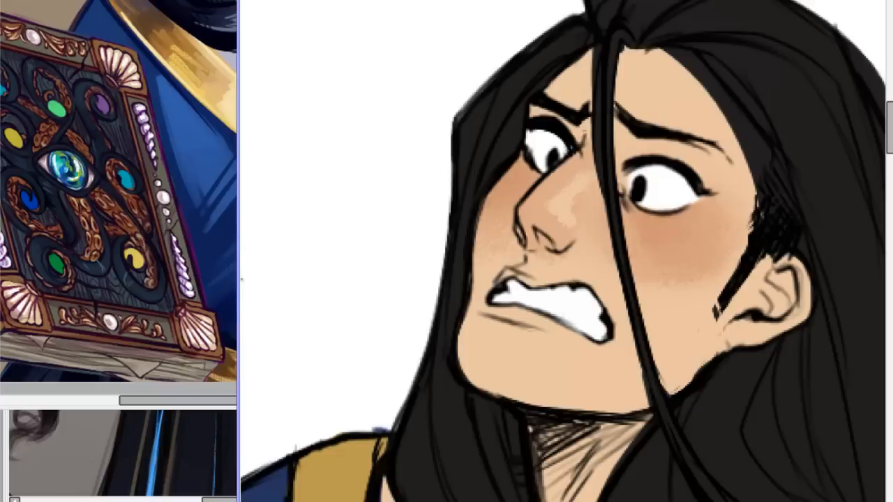
{"action": "scroll", "coordinate": [562, 224], "scroll_direction": "down", "scroll_amount": 5}
{"action": "scroll", "coordinate": [563, 225], "scroll_direction": "up", "scroll_amount": 5}
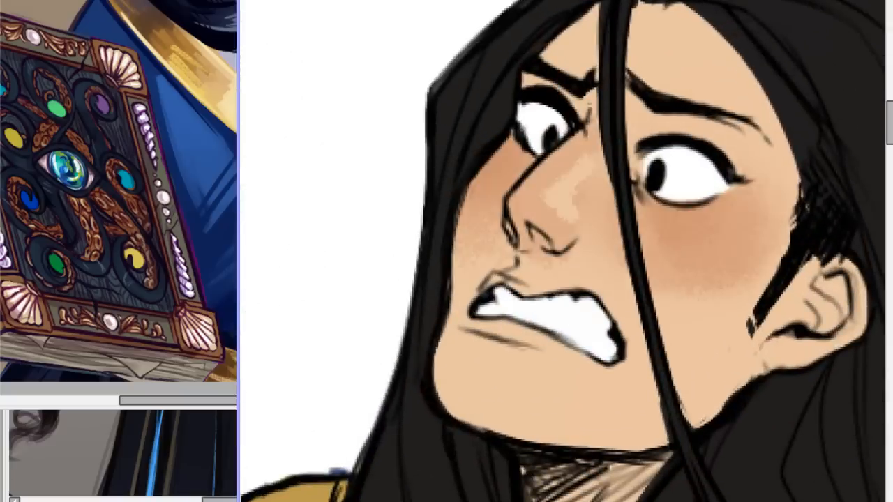
{"action": "mouse_move", "coordinate": [497, 286]}
{"action": "left_mouse_down"}
{"action": "mouse_move", "coordinate": [535, 294]}
{"action": "mouse_move", "coordinate": [518, 291]}
{"action": "mouse_move", "coordinate": [584, 282]}
{"action": "mouse_move", "coordinate": [559, 287]}
{"action": "mouse_move", "coordinate": [614, 304]}
{"action": "mouse_move", "coordinate": [524, 293]}
{"action": "mouse_move", "coordinate": [602, 299]}
{"action": "left_mouse_up"}
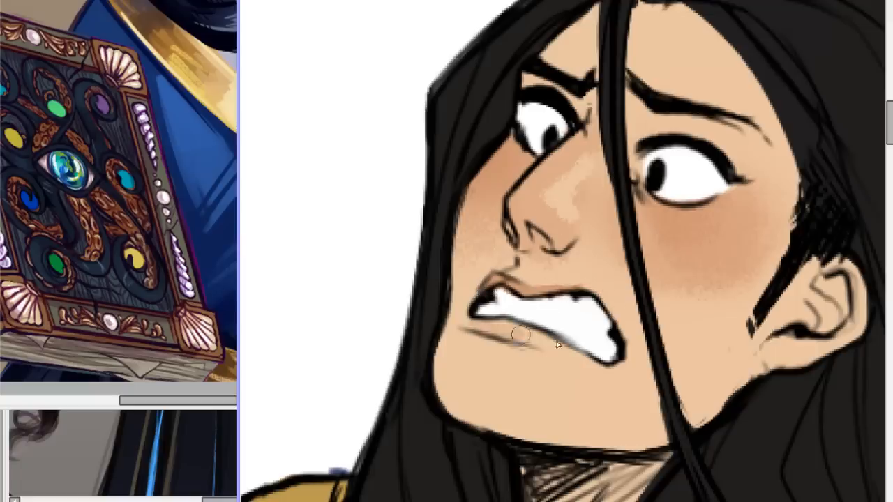
Extend and soften the blush across the near cheek towards the sideburn and jaw, and touch up the far eye's inner corner.
{"action": "scroll", "coordinate": [579, 356], "scroll_direction": "down", "scroll_amount": 6}
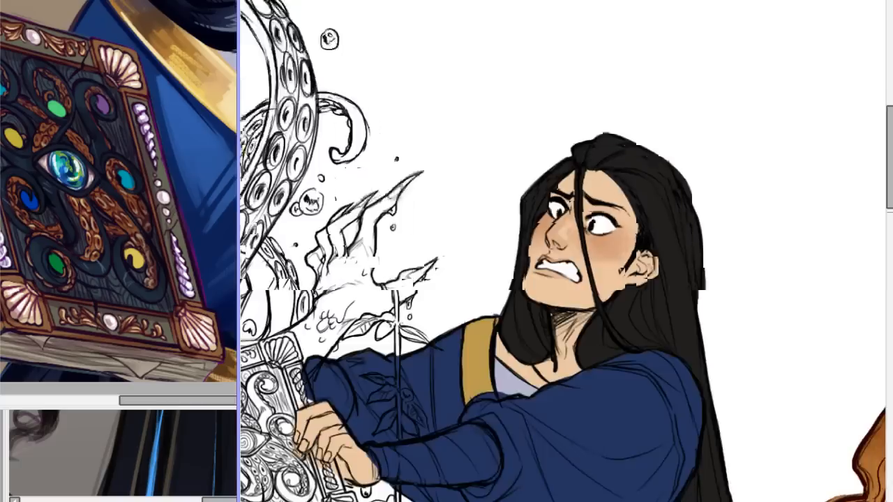
{"action": "scroll", "coordinate": [579, 355], "scroll_direction": "up", "scroll_amount": 4}
{"action": "scroll", "coordinate": [566, 245], "scroll_direction": "up", "scroll_amount": 3}
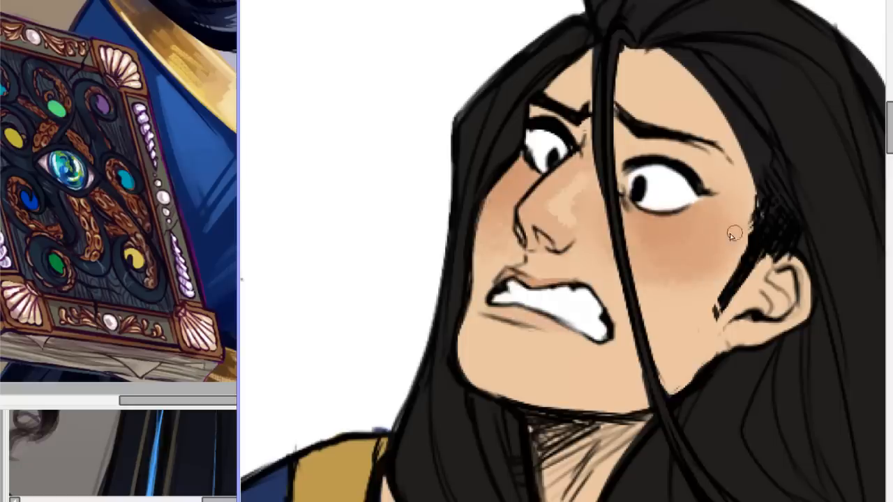
{"action": "mouse_move", "coordinate": [739, 252]}
{"action": "left_mouse_down"}
{"action": "mouse_move", "coordinate": [672, 296]}
{"action": "mouse_move", "coordinate": [729, 277]}
{"action": "mouse_move", "coordinate": [737, 252]}
{"action": "mouse_move", "coordinate": [676, 307]}
{"action": "mouse_move", "coordinate": [742, 253]}
{"action": "mouse_move", "coordinate": [700, 271]}
{"action": "left_mouse_up"}
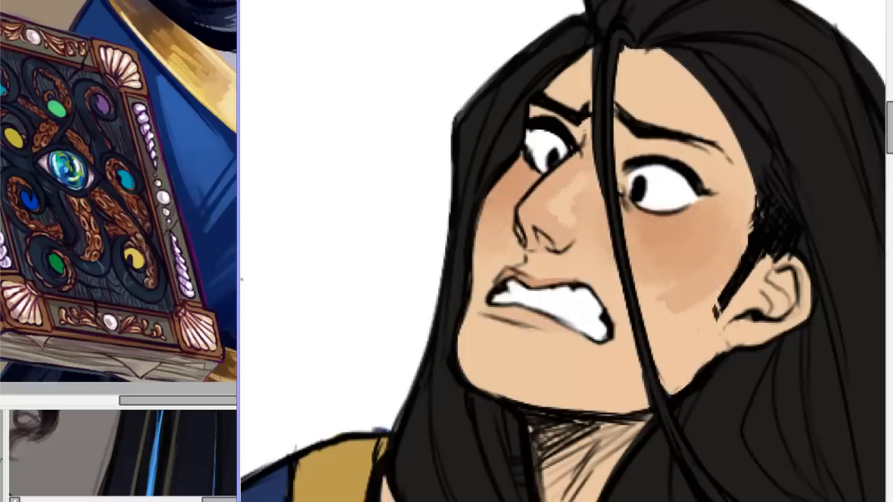
{"action": "mouse_move", "coordinate": [642, 305]}
{"action": "left_mouse_down"}
{"action": "mouse_move", "coordinate": [675, 293]}
{"action": "mouse_move", "coordinate": [657, 295]}
{"action": "left_mouse_up"}
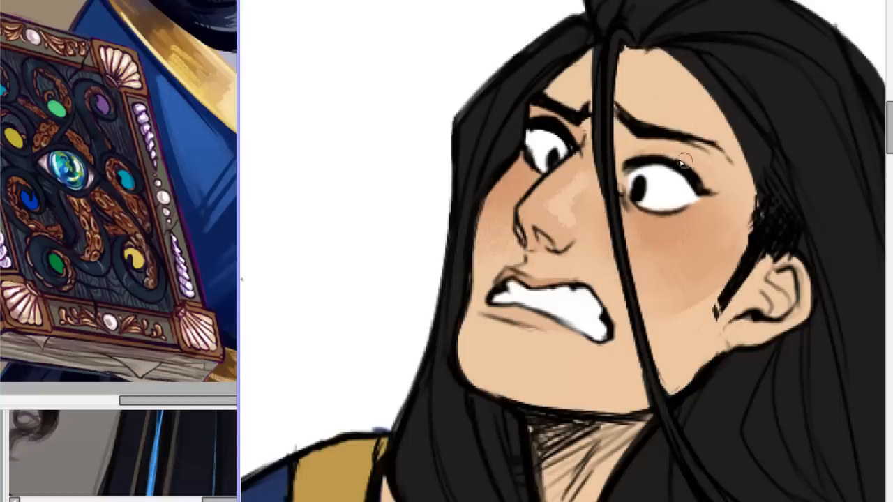
{"action": "left_click_drag", "start_coordinate": [575, 134], "coordinate": [556, 111]}
Review the face shading at full-figure distance beside the red-haired character and from closer in.
{"action": "scroll", "coordinate": [563, 251], "scroll_direction": "down", "scroll_amount": 10}
{"action": "scroll", "coordinate": [563, 251], "scroll_direction": "up", "scroll_amount": 5}
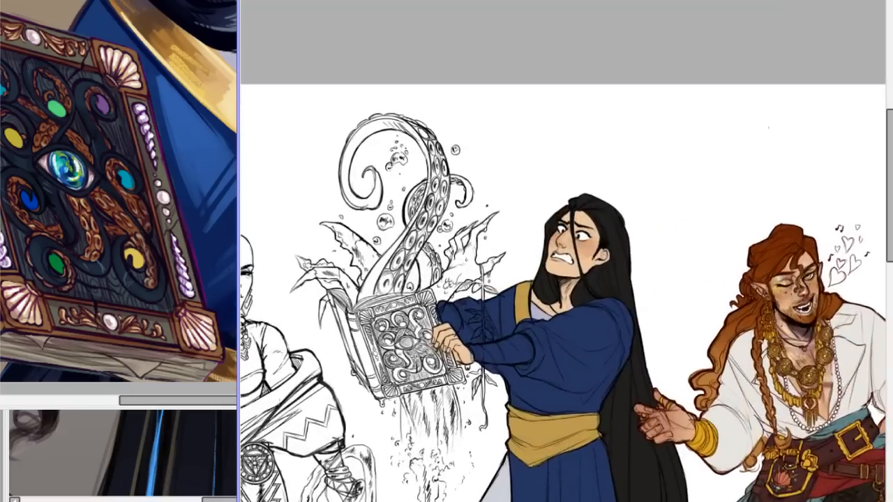
{"action": "left_click_drag", "start_coordinate": [890, 139], "coordinate": [886, 170]}
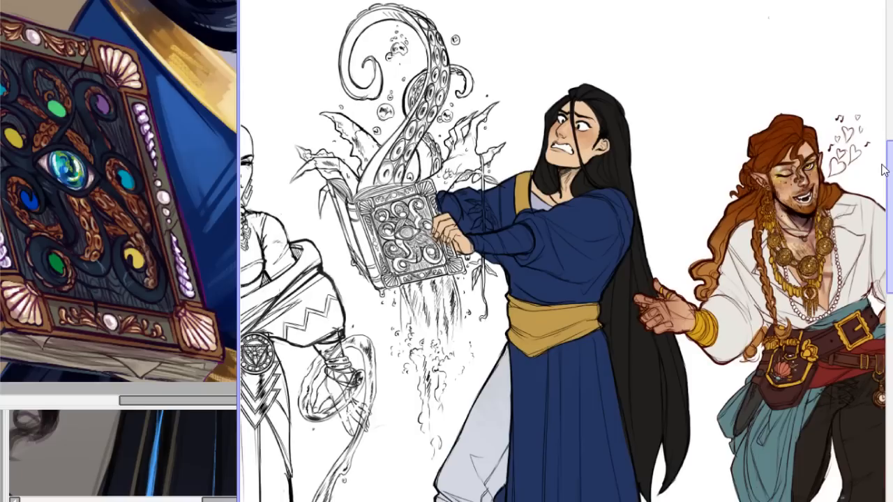
{"action": "left_click_drag", "start_coordinate": [885, 170], "coordinate": [881, 152]}
{"action": "scroll", "coordinate": [567, 252], "scroll_direction": "up", "scroll_amount": 4}
{"action": "scroll", "coordinate": [566, 251], "scroll_direction": "down", "scroll_amount": 1}
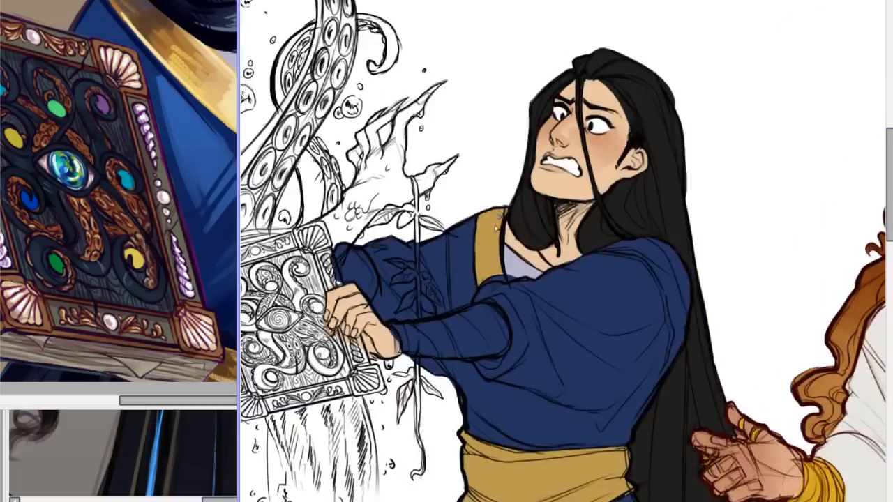
Review the blue-robed figure from face to shoes and at line-up distance beside the two neighbouring characters.
{"action": "left_click_drag", "start_coordinate": [890, 196], "coordinate": [870, 355]}
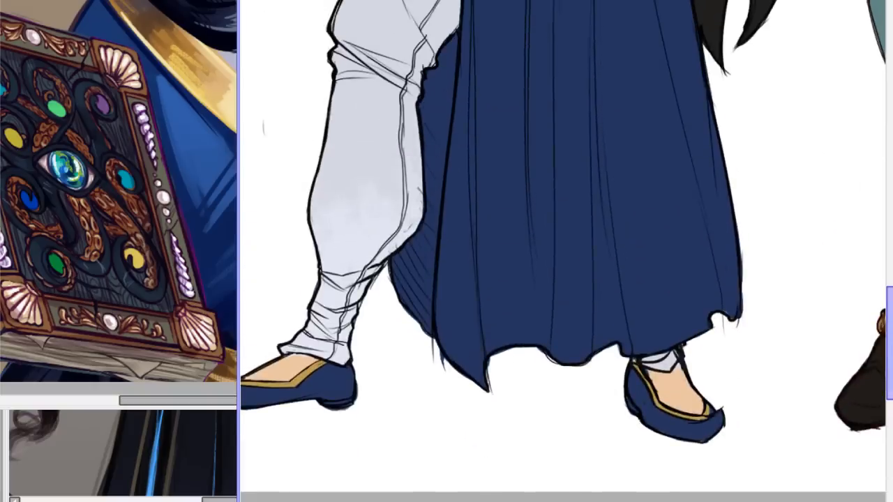
{"action": "left_click_drag", "start_coordinate": [890, 338], "coordinate": [890, 195]}
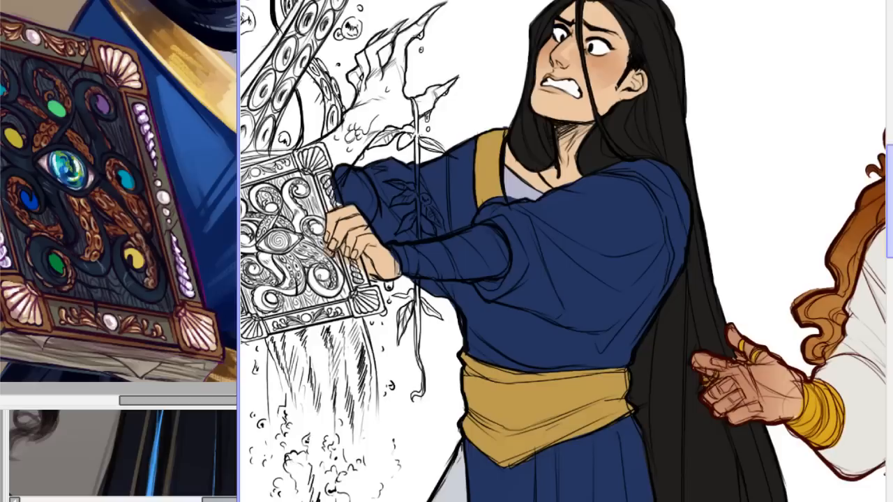
{"action": "scroll", "coordinate": [888, 55], "scroll_direction": "up", "scroll_amount": 2}
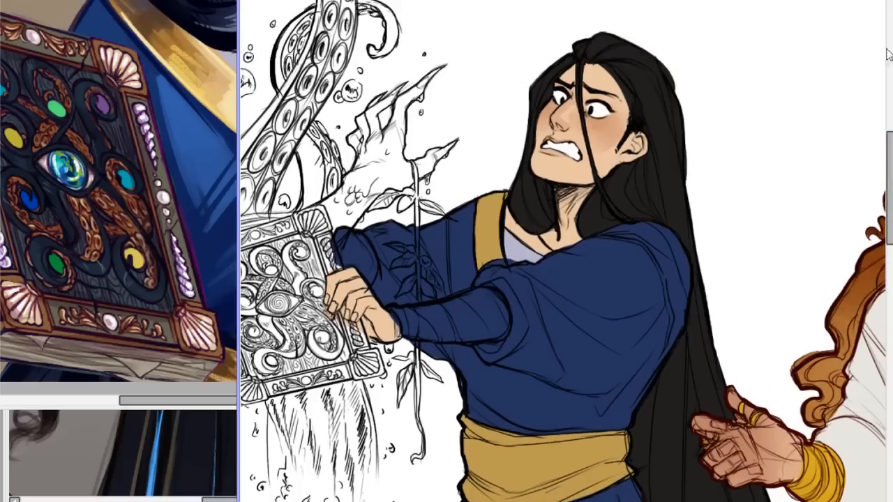
{"action": "scroll", "coordinate": [563, 250], "scroll_direction": "down", "scroll_amount": 4}
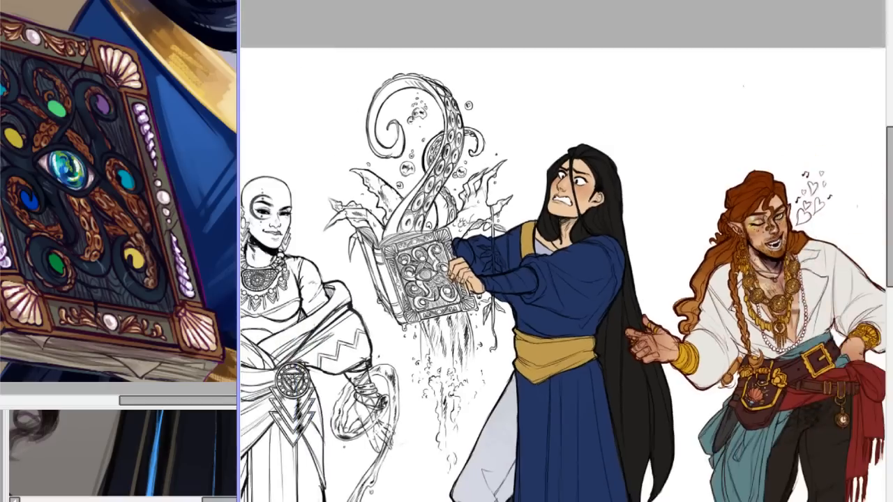
{"action": "scroll", "coordinate": [563, 249], "scroll_direction": "down", "scroll_amount": 2}
{"action": "scroll", "coordinate": [563, 249], "scroll_direction": "up", "scroll_amount": 5}
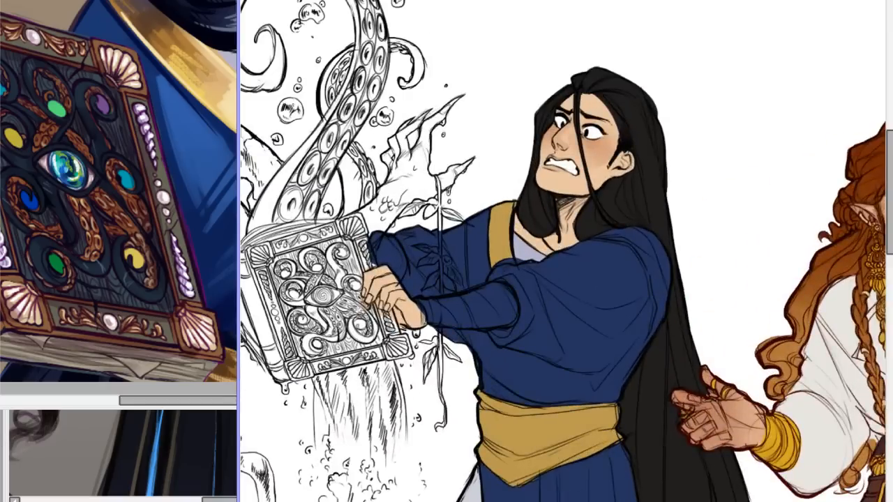
{"action": "scroll", "coordinate": [564, 248], "scroll_direction": "down", "scroll_amount": 5}
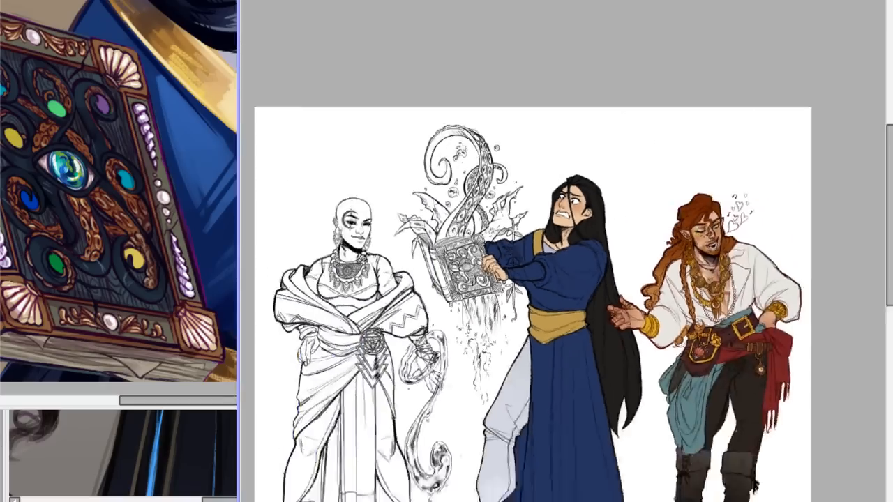
{"action": "scroll", "coordinate": [565, 245], "scroll_direction": "up", "scroll_amount": 4}
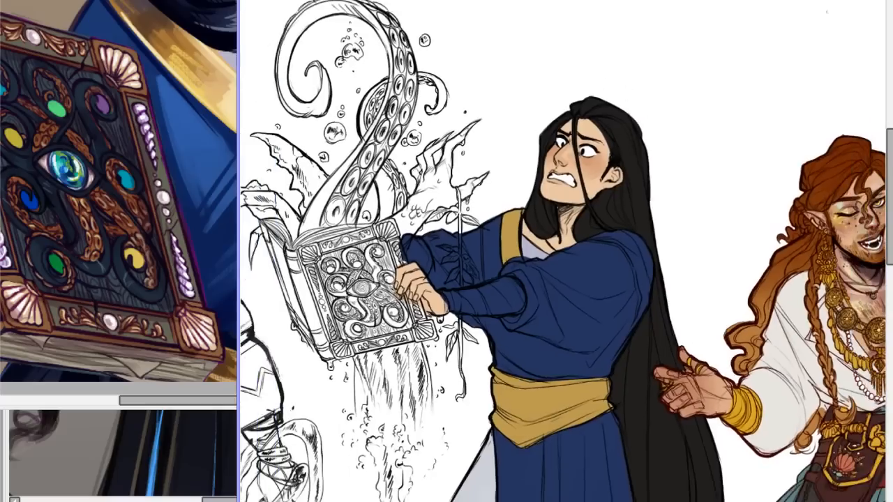
Compare the blue-robed figure with the red-haired character at several viewing distances, undoing a stray stroke at the hand on the book.
{"action": "mouse_move", "coordinate": [399, 273]}
{"action": "left_mouse_down"}
{"action": "mouse_move", "coordinate": [431, 304]}
{"action": "mouse_move", "coordinate": [401, 291]}
{"action": "left_mouse_up"}
{"action": "key", "text": "ctrl+z"}
{"action": "mouse_move", "coordinate": [890, 180]}
{"action": "left_mouse_down"}
{"action": "mouse_move", "coordinate": [890, 301]}
{"action": "mouse_move", "coordinate": [890, 167]}
{"action": "mouse_move", "coordinate": [890, 188]}
{"action": "left_mouse_up"}
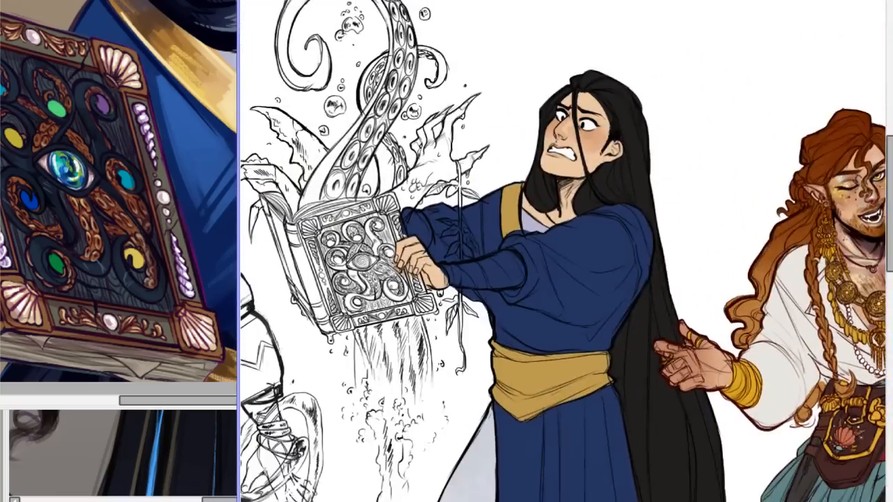
{"action": "scroll", "coordinate": [564, 251], "scroll_direction": "down", "scroll_amount": 3}
{"action": "scroll", "coordinate": [563, 251], "scroll_direction": "up", "scroll_amount": 4}
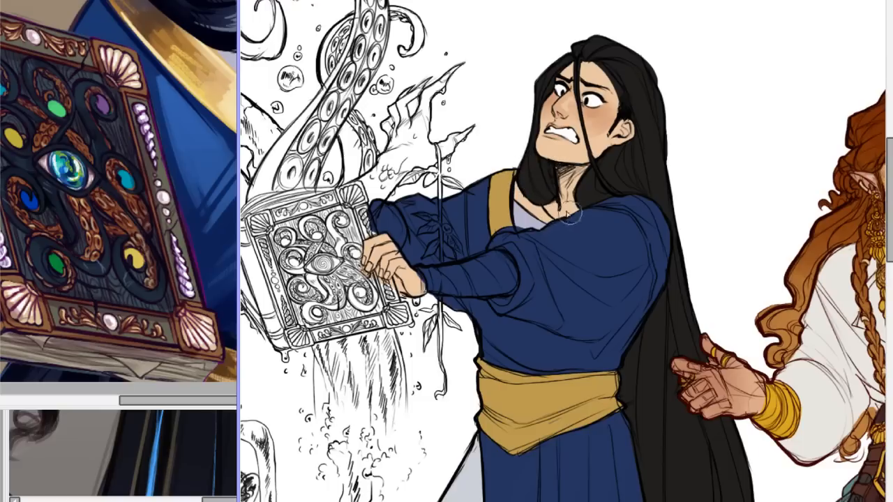
{"action": "mouse_move", "coordinate": [884, 250]}
{"action": "left_mouse_down"}
{"action": "mouse_move", "coordinate": [884, 432]}
{"action": "mouse_move", "coordinate": [885, 251]}
{"action": "left_mouse_up"}
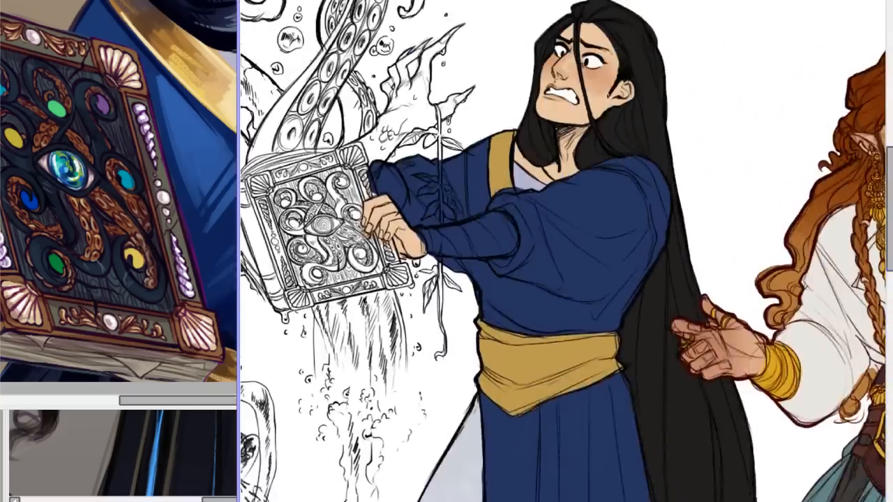
{"action": "scroll", "coordinate": [563, 252], "scroll_direction": "down", "scroll_amount": 10}
{"action": "scroll", "coordinate": [562, 251], "scroll_direction": "up", "scroll_amount": 7}
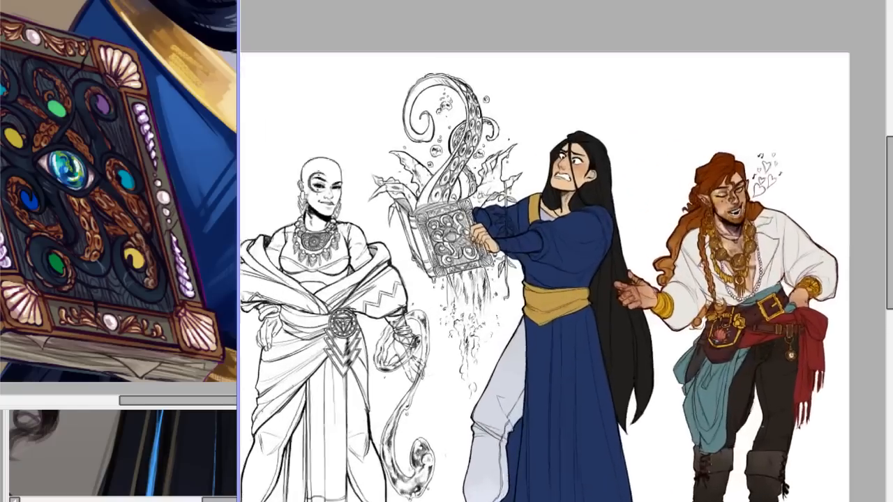
{"action": "scroll", "coordinate": [559, 220], "scroll_direction": "up", "scroll_amount": 2}
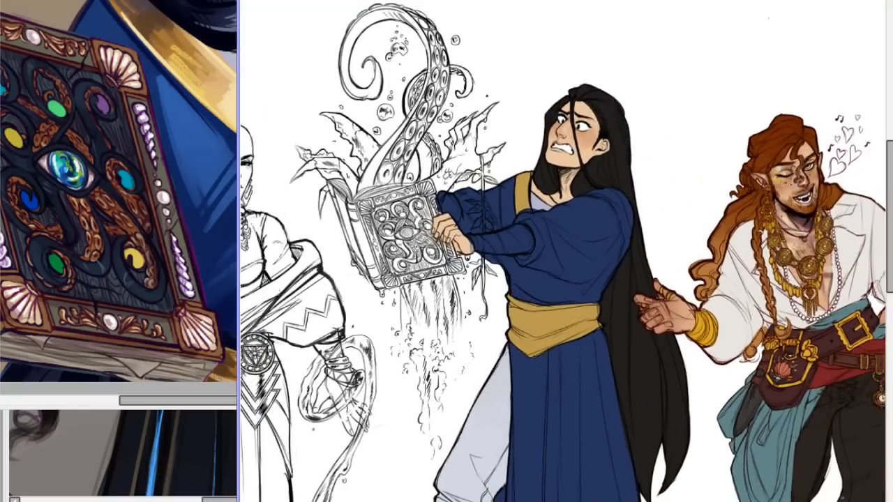
{"action": "scroll", "coordinate": [558, 272], "scroll_direction": "down", "scroll_amount": 2}
{"action": "scroll", "coordinate": [558, 272], "scroll_direction": "up", "scroll_amount": 4}
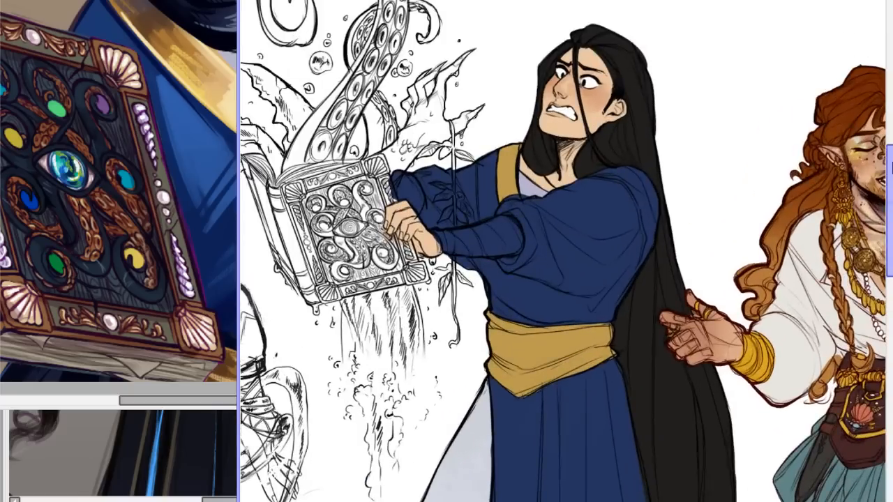
{"action": "scroll", "coordinate": [567, 251], "scroll_direction": "down", "scroll_amount": 3}
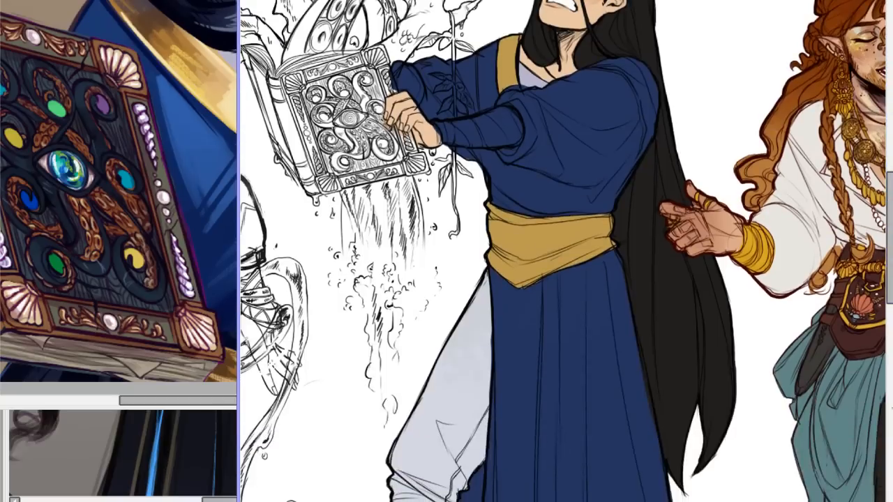
{"action": "scroll", "coordinate": [566, 251], "scroll_direction": "up", "scroll_amount": 5}
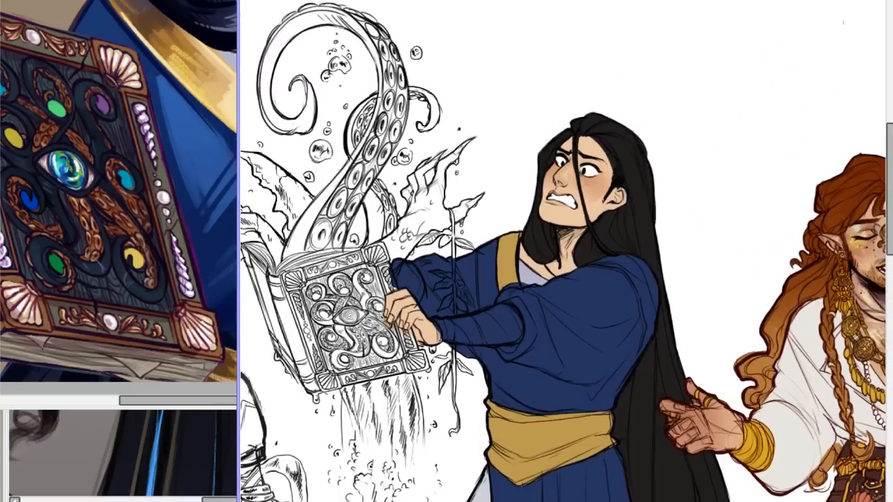
Examine the blue-robed figure's face shading up close, and check the full outfit down to the shoes.
{"action": "scroll", "coordinate": [568, 286], "scroll_direction": "up", "scroll_amount": 2}
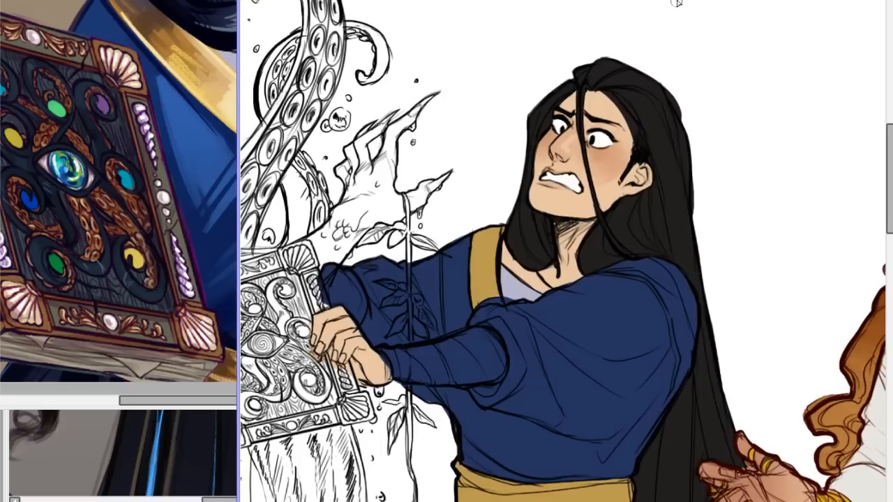
{"action": "scroll", "coordinate": [566, 248], "scroll_direction": "down", "scroll_amount": 3}
{"action": "scroll", "coordinate": [567, 244], "scroll_direction": "up", "scroll_amount": 4}
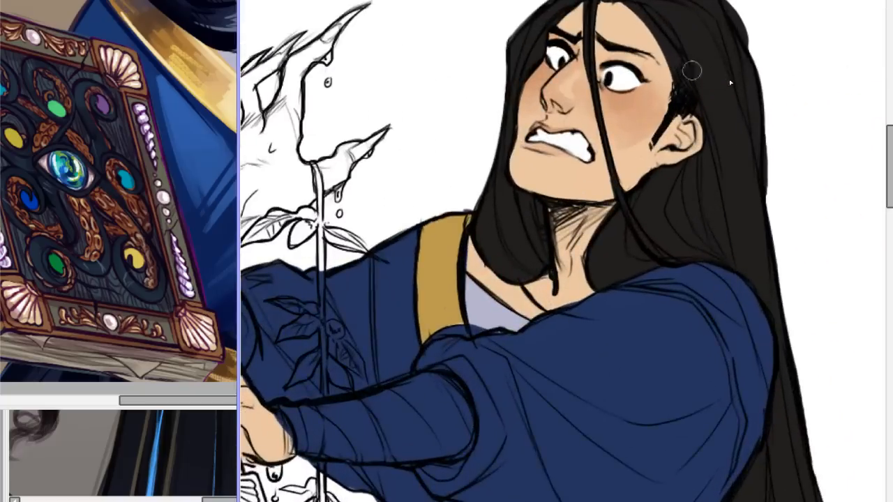
{"action": "left_click_drag", "start_coordinate": [887, 161], "coordinate": [857, 139]}
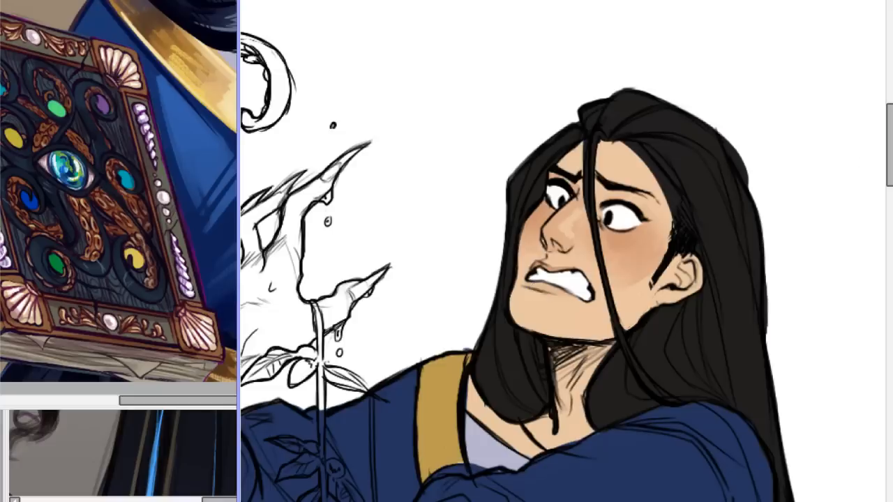
{"action": "scroll", "coordinate": [538, 294], "scroll_direction": "down", "scroll_amount": 5}
{"action": "scroll", "coordinate": [564, 251], "scroll_direction": "down", "scroll_amount": 6}
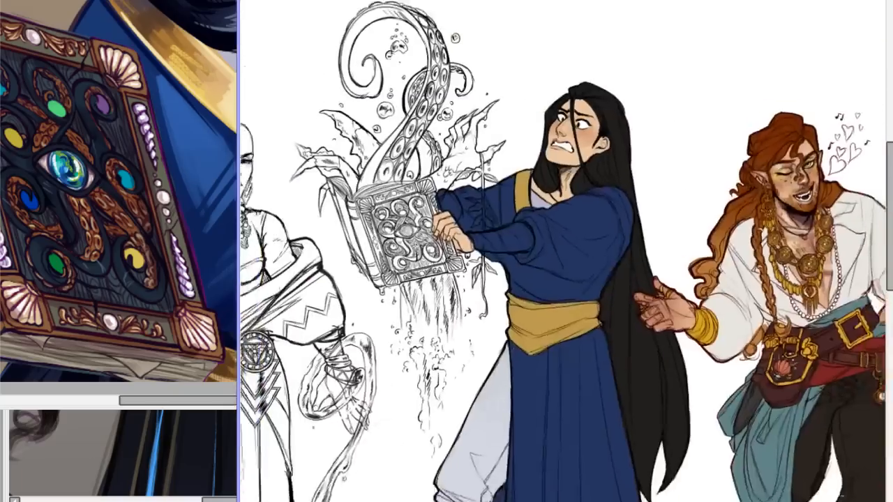
{"action": "scroll", "coordinate": [563, 252], "scroll_direction": "up", "scroll_amount": 1}
{"action": "left_click_drag", "start_coordinate": [889, 164], "coordinate": [856, 235]}
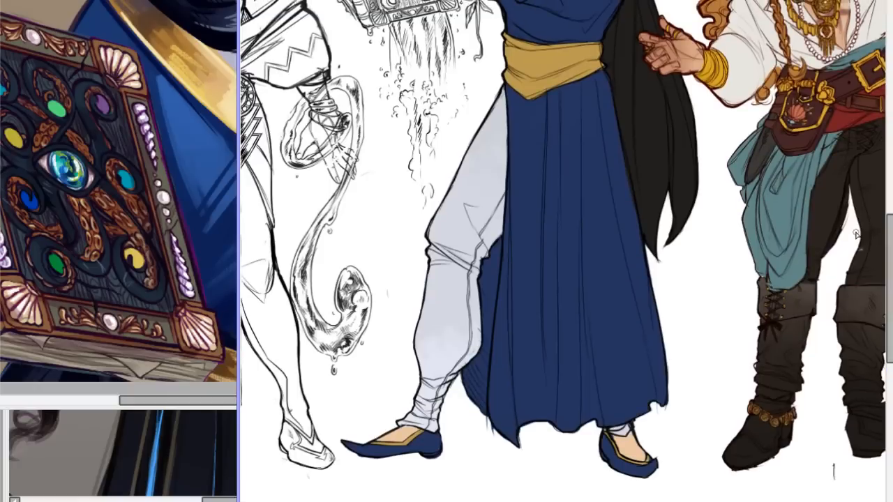
{"action": "left_click_drag", "start_coordinate": [889, 224], "coordinate": [882, 161]}
{"action": "scroll", "coordinate": [881, 168], "scroll_direction": "up", "scroll_amount": 2}
{"action": "left_click_drag", "start_coordinate": [890, 241], "coordinate": [889, 193]}
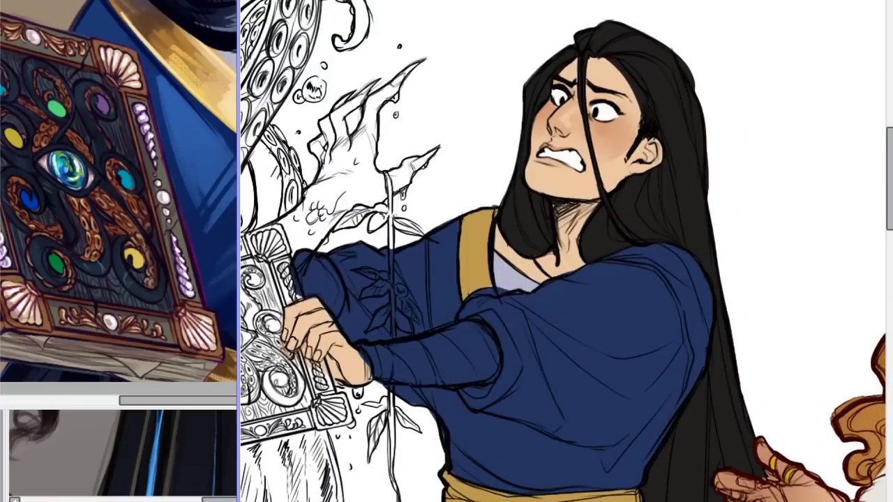
Undo and redo the last edit to compare the blue-robed figure, including within the whole line-up.
{"action": "key", "text": "ctrl+z"}
{"action": "key", "text": "ctrl+y"}
{"action": "left_click_drag", "start_coordinate": [889, 201], "coordinate": [890, 220]}
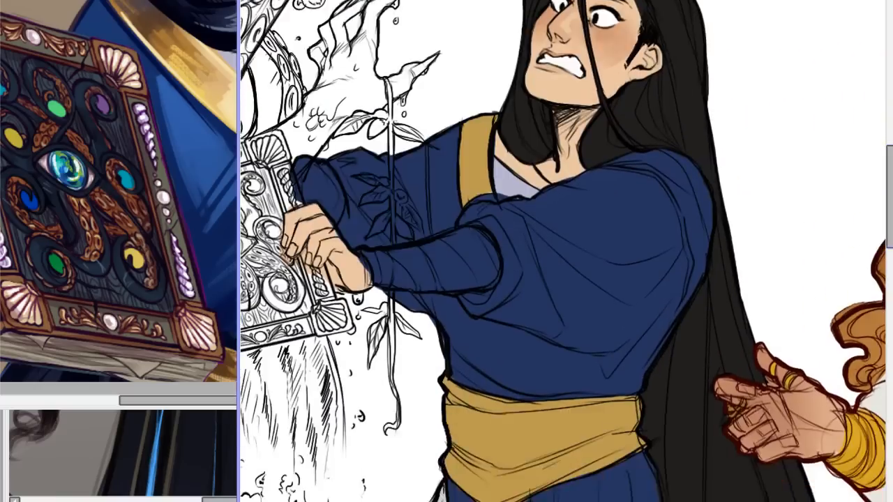
{"action": "scroll", "coordinate": [568, 272], "scroll_direction": "up", "scroll_amount": 1}
{"action": "scroll", "coordinate": [565, 252], "scroll_direction": "down", "scroll_amount": 6}
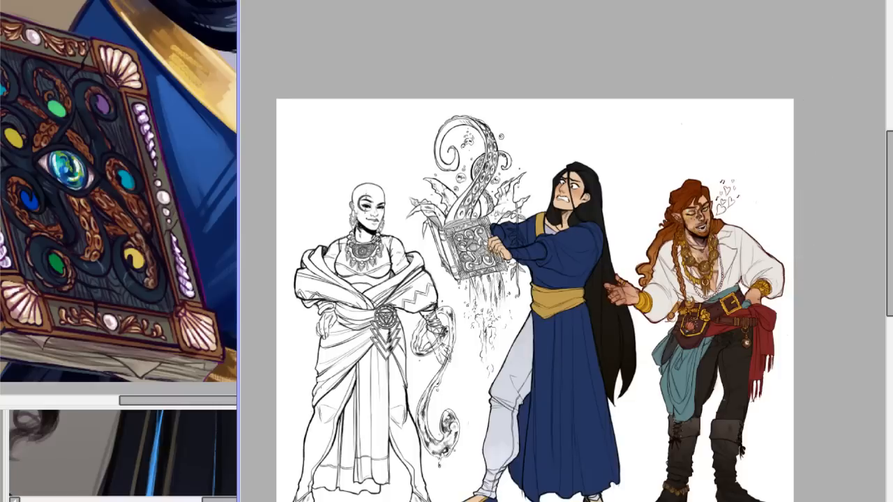
Inspect the blue-robed figure's hair, face and robe again at medium distance beside the red-haired character.
{"action": "key", "text": "Page_Up"}
{"action": "key", "text": "Page_Up"}
{"action": "key", "text": "Page_Up"}
{"action": "key", "text": "Page_Up"}
{"action": "key", "text": "Page_Up"}
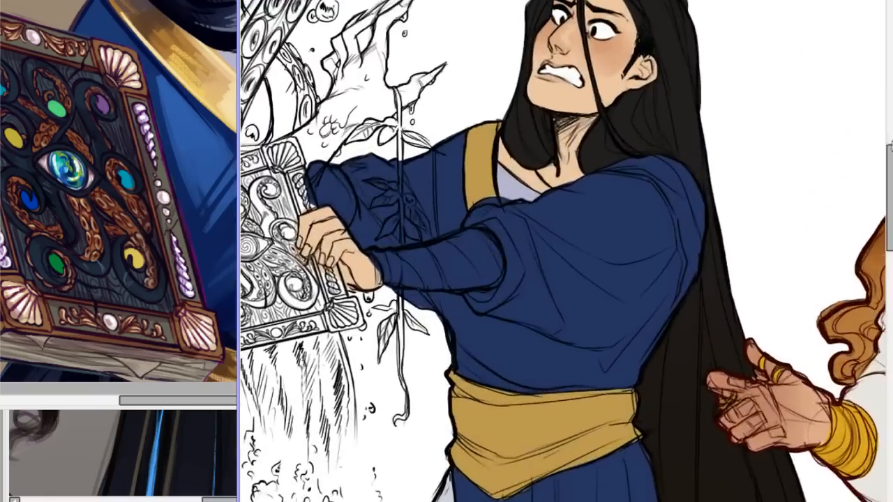
{"action": "key", "text": "Page_Up"}
{"action": "mouse_move", "coordinate": [889, 188]}
{"action": "left_mouse_down"}
{"action": "mouse_move", "coordinate": [890, 254]}
{"action": "mouse_move", "coordinate": [890, 194]}
{"action": "left_mouse_up"}
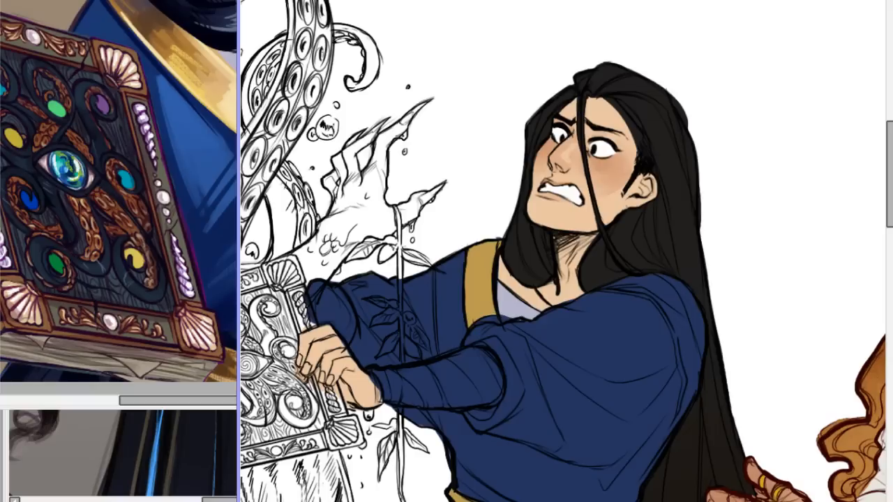
{"action": "scroll", "coordinate": [563, 251], "scroll_direction": "down", "scroll_amount": 5}
{"action": "scroll", "coordinate": [564, 251], "scroll_direction": "up", "scroll_amount": 4}
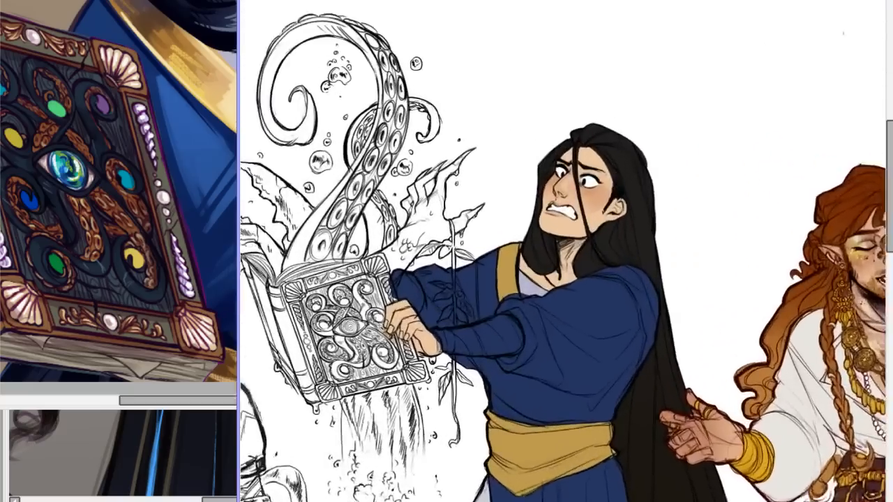
{"action": "scroll", "coordinate": [572, 251], "scroll_direction": "up", "scroll_amount": 1}
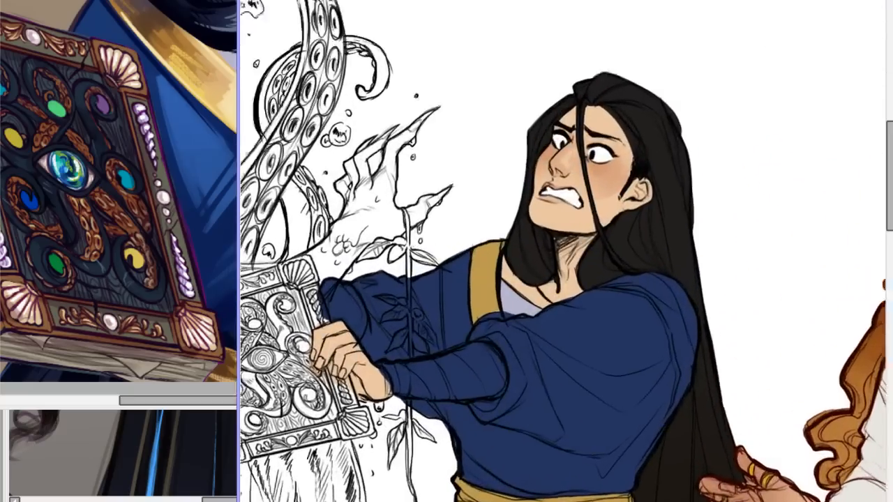
Try a short stroke on the near cheek beside the bared teeth, and undo it.
{"action": "scroll", "coordinate": [567, 286], "scroll_direction": "up", "scroll_amount": 2}
{"action": "scroll", "coordinate": [566, 251], "scroll_direction": "down", "scroll_amount": 4}
{"action": "scroll", "coordinate": [567, 252], "scroll_direction": "up", "scroll_amount": 4}
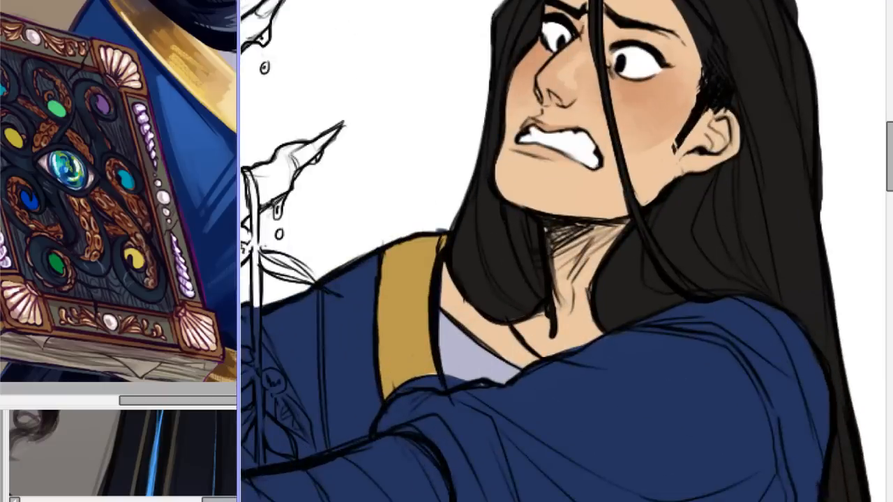
{"action": "scroll", "coordinate": [798, 160], "scroll_direction": "up", "scroll_amount": 3}
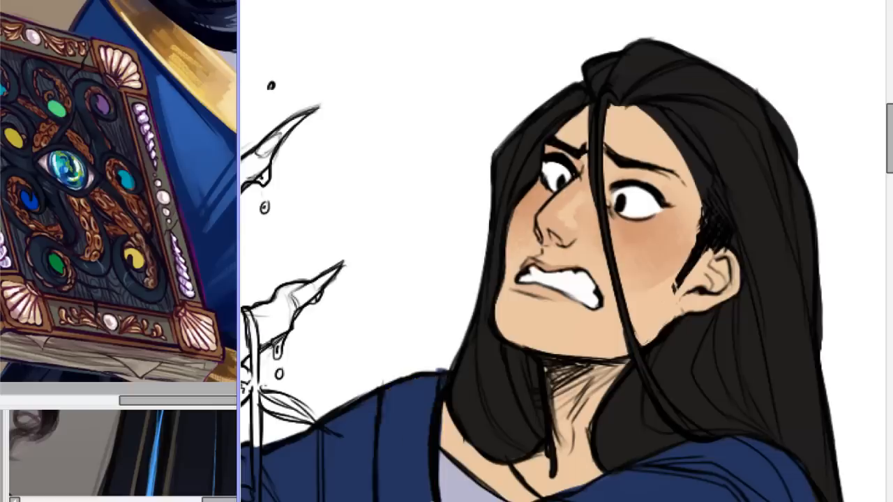
{"action": "mouse_move", "coordinate": [647, 305]}
{"action": "left_mouse_down"}
{"action": "mouse_move", "coordinate": [629, 279]}
{"action": "mouse_move", "coordinate": [639, 293]}
{"action": "mouse_move", "coordinate": [675, 280]}
{"action": "mouse_move", "coordinate": [645, 301]}
{"action": "mouse_move", "coordinate": [652, 303]}
{"action": "mouse_move", "coordinate": [692, 288]}
{"action": "mouse_move", "coordinate": [653, 303]}
{"action": "left_mouse_up"}
{"action": "key", "text": "ctrl+z"}
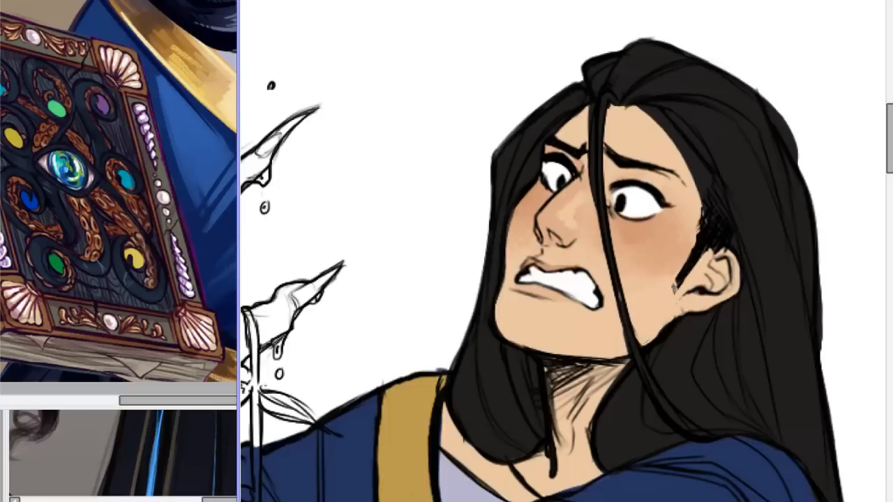
Check the blue-robed figure's legs, long hair and upper body against the red-haired character.
{"action": "scroll", "coordinate": [563, 251], "scroll_direction": "down", "scroll_amount": 6}
{"action": "scroll", "coordinate": [563, 251], "scroll_direction": "up", "scroll_amount": 2}
{"action": "left_click_drag", "start_coordinate": [890, 176], "coordinate": [889, 266]}
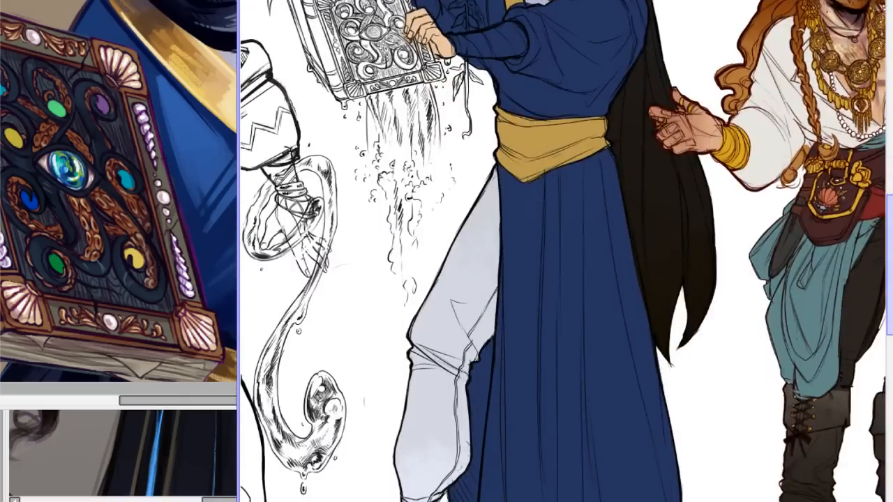
{"action": "left_click_drag", "start_coordinate": [890, 265], "coordinate": [889, 164]}
{"action": "left_click_drag", "start_coordinate": [891, 118], "coordinate": [891, 137]}
{"action": "scroll", "coordinate": [563, 251], "scroll_direction": "down", "scroll_amount": 5}
{"action": "scroll", "coordinate": [563, 247], "scroll_direction": "up", "scroll_amount": 6}
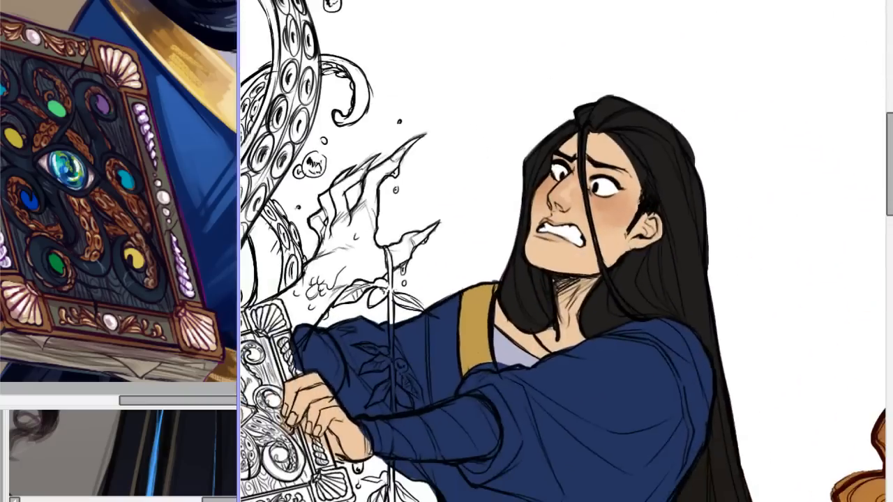
{"action": "mouse_move", "coordinate": [890, 164]}
{"action": "left_mouse_down"}
{"action": "mouse_move", "coordinate": [890, 227]}
{"action": "mouse_move", "coordinate": [891, 169]}
{"action": "left_mouse_up"}
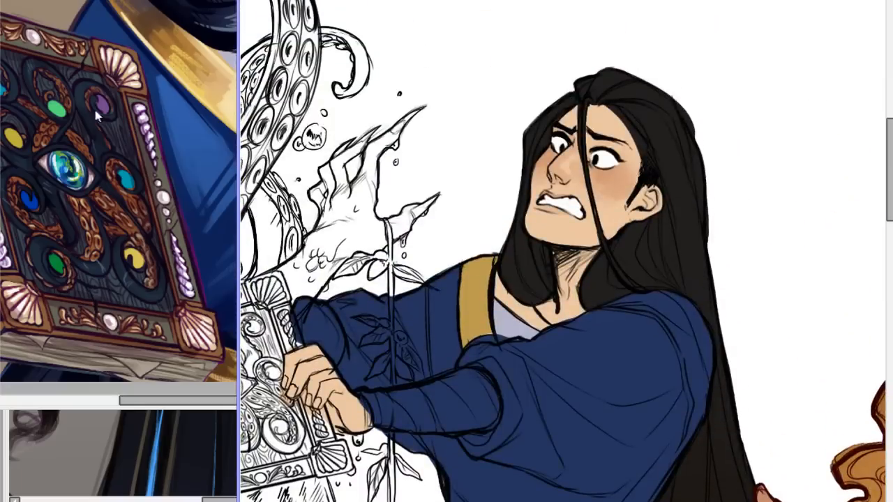
Switch to the greyscale boys.png picture and circle the pale-haired grinning figure's head with peach brush strokes.
{"action": "key", "text": "ctrl+Tab"}
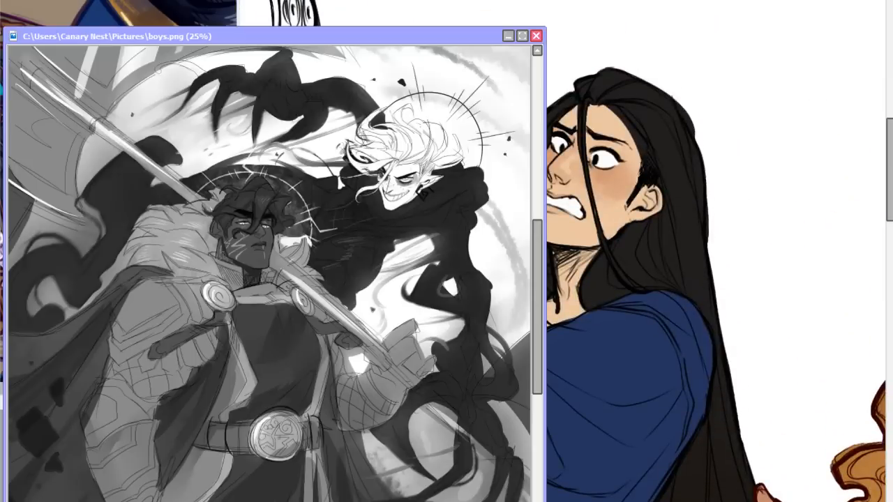
{"action": "mouse_move", "coordinate": [461, 186]}
{"action": "left_mouse_down"}
{"action": "mouse_move", "coordinate": [330, 209]}
{"action": "mouse_move", "coordinate": [423, 259]}
{"action": "mouse_move", "coordinate": [364, 248]}
{"action": "mouse_move", "coordinate": [425, 92]}
{"action": "left_mouse_up"}
{"action": "left_click_drag", "start_coordinate": [477, 115], "coordinate": [496, 210]}
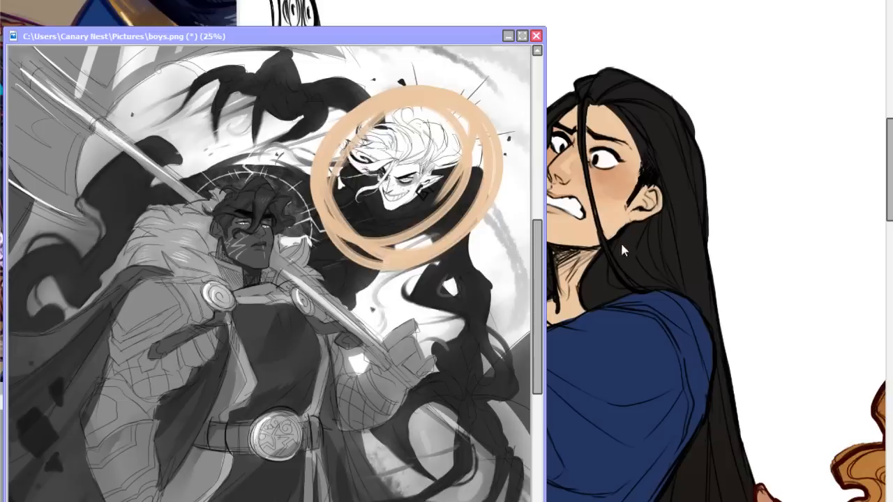
Undo the peach circle around the pale-haired grinning head and move the boys.png picture aside to uncover the blue-robed figure's face.
{"action": "key", "text": "ctrl+z"}
{"action": "left_click_drag", "start_coordinate": [535, 261], "coordinate": [532, 250]}
{"action": "scroll", "coordinate": [269, 306], "scroll_direction": "up", "scroll_amount": 5}
{"action": "scroll", "coordinate": [269, 307], "scroll_direction": "down", "scroll_amount": 4}
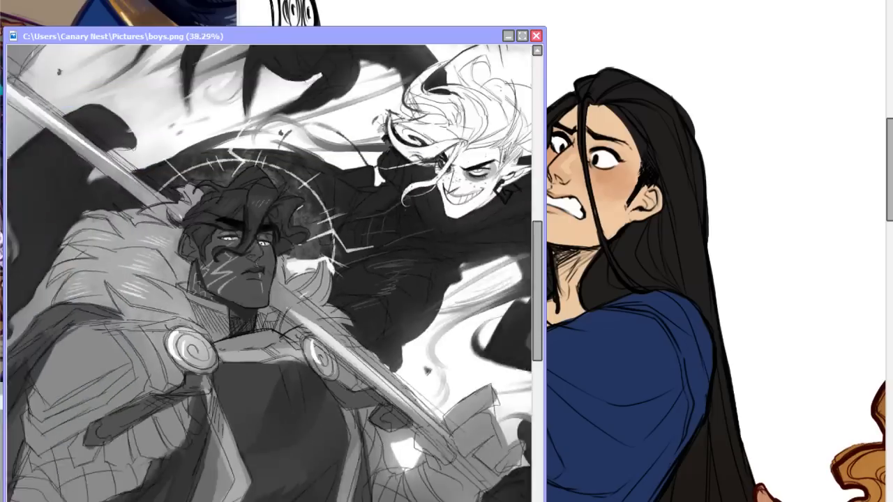
{"action": "left_click_drag", "start_coordinate": [351, 29], "coordinate": [330, 0]}
{"action": "left_click_drag", "start_coordinate": [264, 498], "coordinate": [330, 496]}
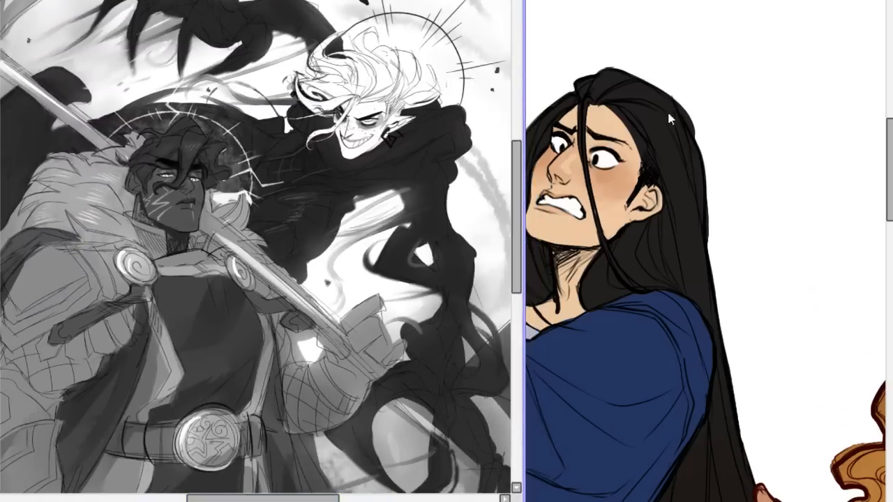
Compare the pale-haired grinning figure with the blue-robed figure's face side by side, and return to the colour line-up.
{"action": "left_click", "coordinate": [733, 85]}
{"action": "left_click", "coordinate": [122, 247]}
{"action": "left_click_drag", "start_coordinate": [251, 498], "coordinate": [299, 498]}
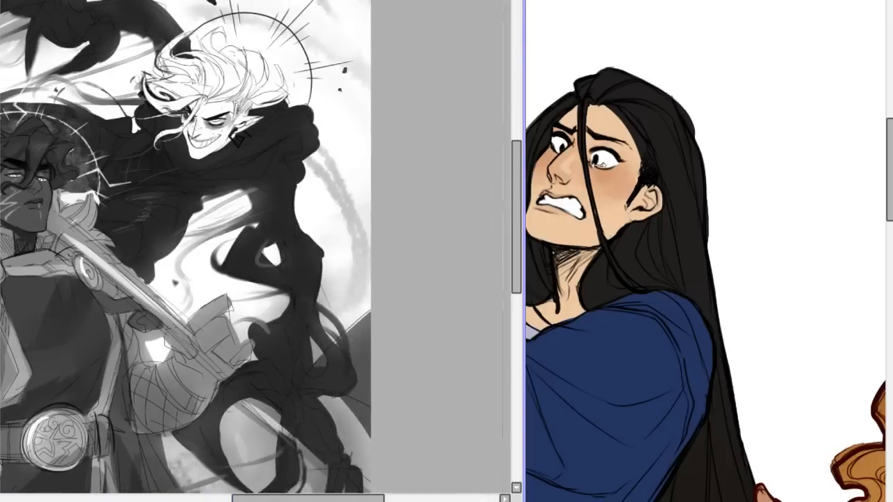
{"action": "left_click", "coordinate": [710, 21]}
{"action": "left_click", "coordinate": [166, 218]}
{"action": "left_click_drag", "start_coordinate": [447, 1], "coordinate": [403, 0]}
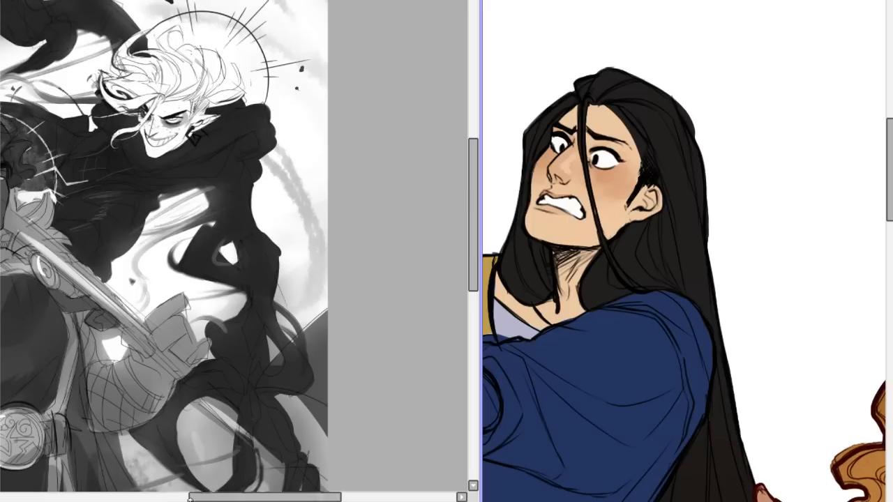
{"action": "mouse_move", "coordinate": [265, 498]}
{"action": "left_mouse_down"}
{"action": "mouse_move", "coordinate": [220, 498]}
{"action": "mouse_move", "coordinate": [256, 498]}
{"action": "left_mouse_up"}
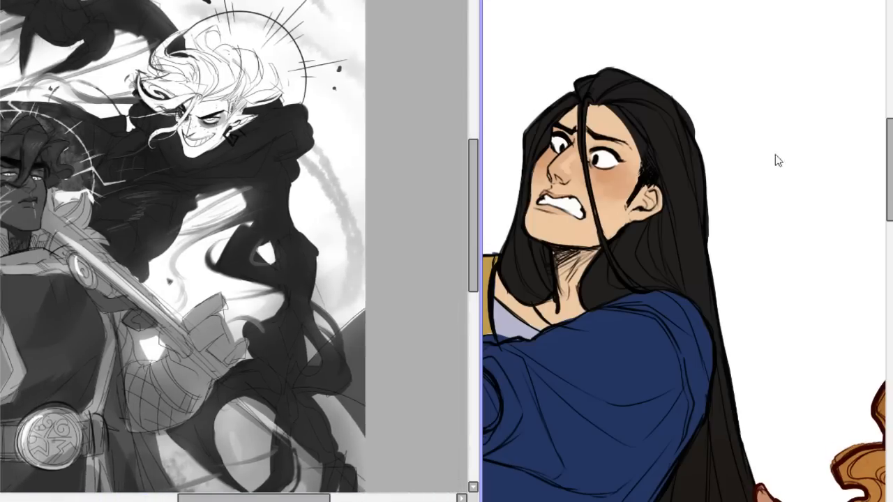
{"action": "left_click", "coordinate": [723, 94]}
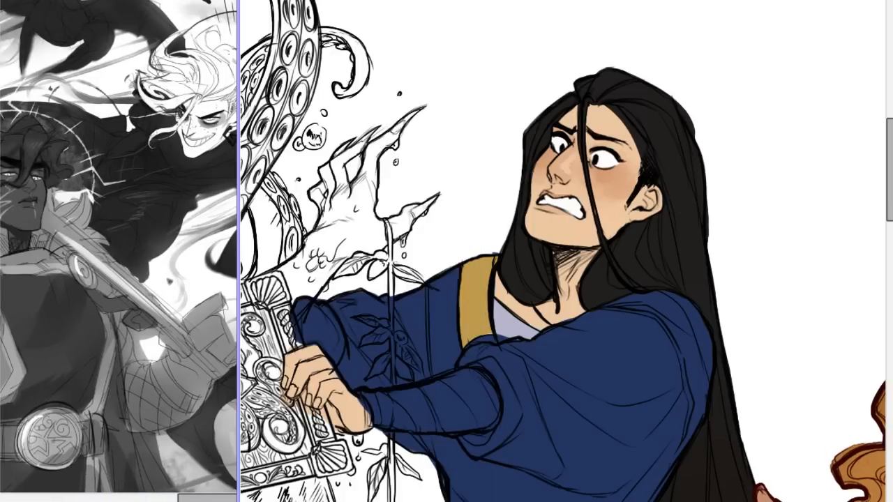
Examine the blue-robed figure from face to shoes, and check its colours against the whole character line-up.
{"action": "left_click_drag", "start_coordinate": [891, 179], "coordinate": [891, 229]}
{"action": "scroll", "coordinate": [563, 251], "scroll_direction": "down", "scroll_amount": 7}
{"action": "scroll", "coordinate": [563, 251], "scroll_direction": "up", "scroll_amount": 5}
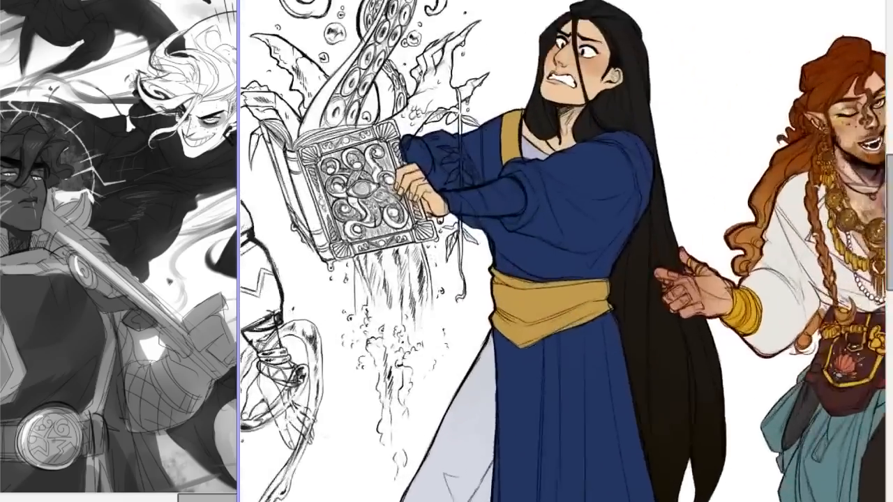
{"action": "left_click_drag", "start_coordinate": [889, 171], "coordinate": [877, 287]}
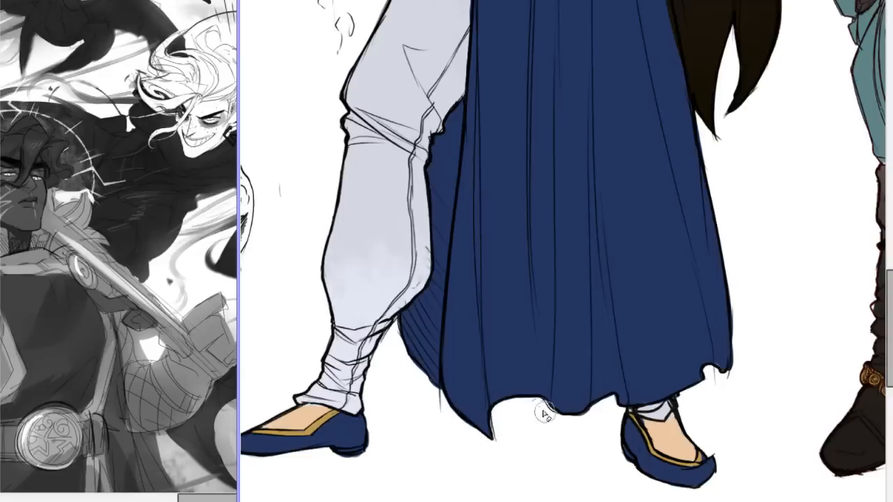
{"action": "key", "text": "Page_Down"}
{"action": "key", "text": "Page_Down"}
{"action": "key", "text": "Page_Down"}
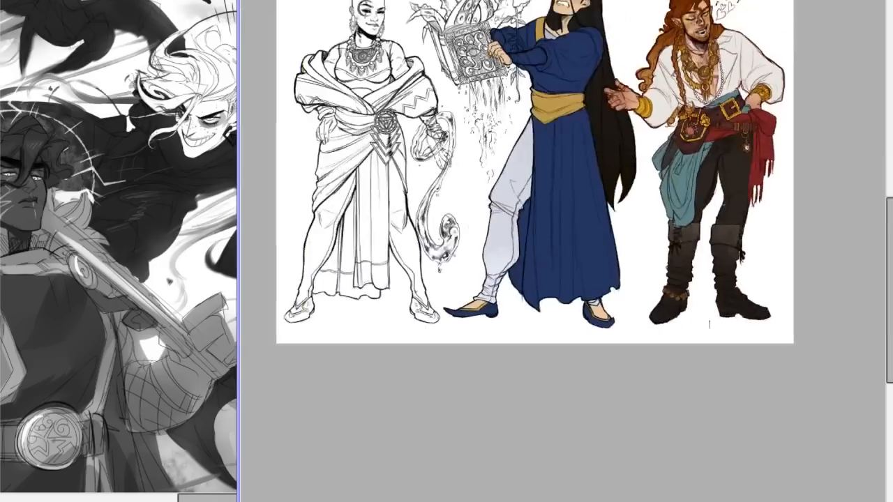
{"action": "key", "text": "Page_Up"}
{"action": "left_click_drag", "start_coordinate": [890, 243], "coordinate": [889, 175]}
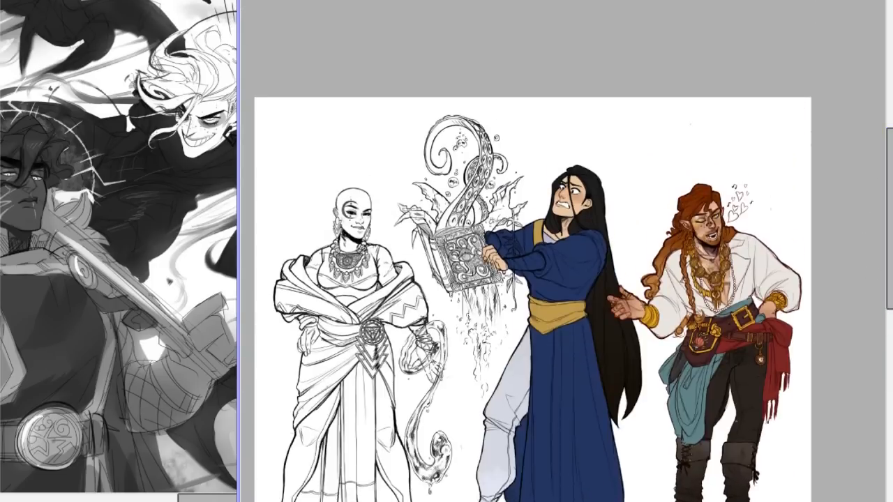
{"action": "key", "text": "Page_Up"}
{"action": "key", "text": "Page_Up"}
{"action": "key", "text": "Page_Up"}
{"action": "left_click_drag", "start_coordinate": [890, 192], "coordinate": [890, 161]}
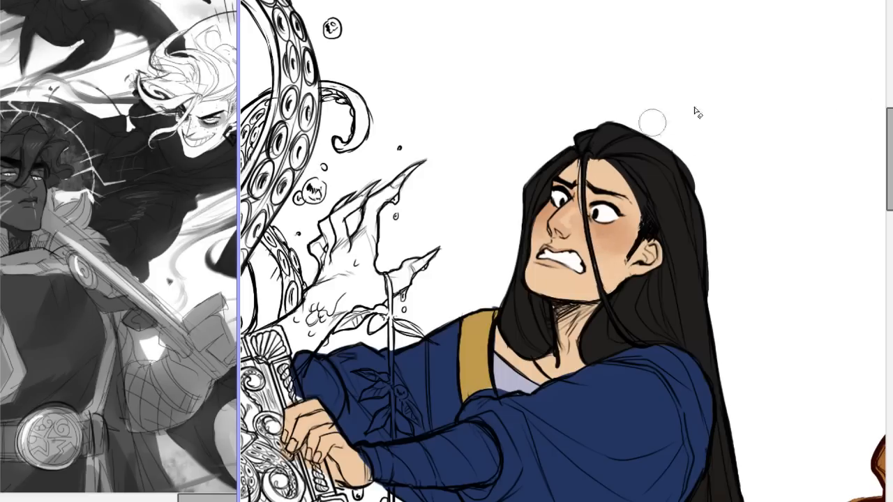
Circle the ornate tentacle book with loose black brush strokes, and undo them.
{"action": "key", "text": "ctrl+minus"}
{"action": "key", "text": "ctrl+minus"}
{"action": "key", "text": "ctrl+plus"}
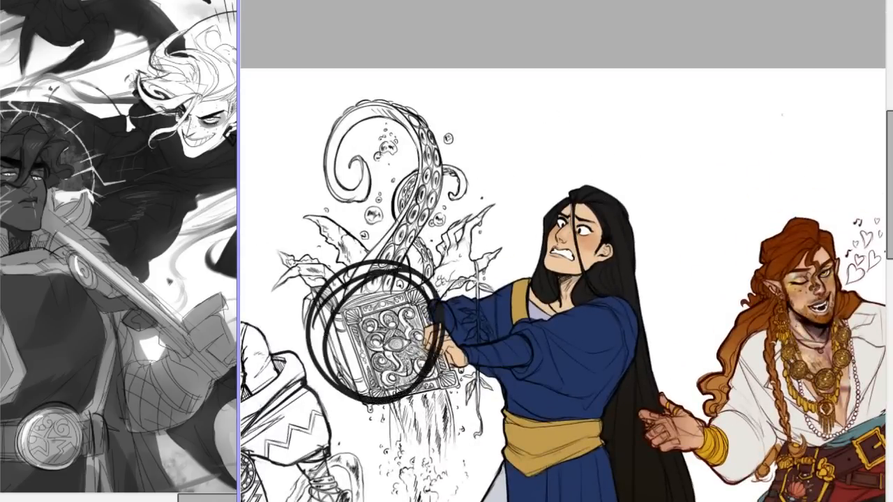
{"action": "left_click_drag", "start_coordinate": [890, 155], "coordinate": [892, 195]}
{"action": "key", "text": "ctrl+plus"}
{"action": "key", "text": "ctrl+plus"}
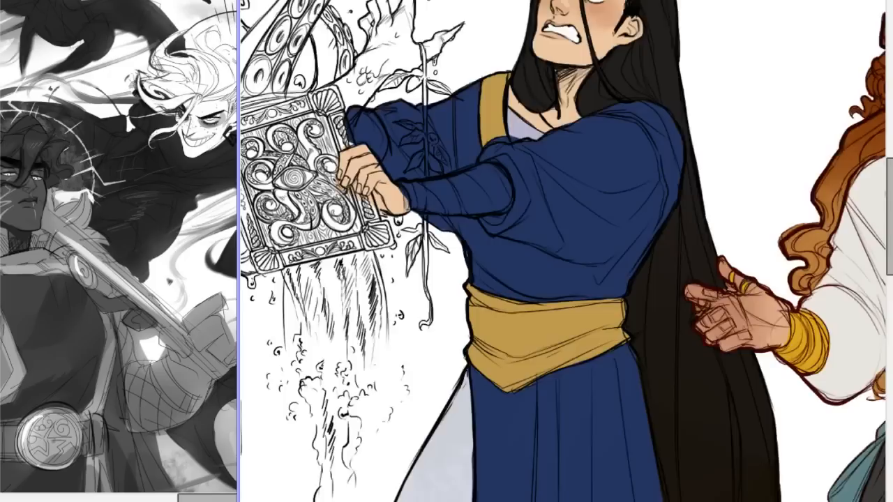
Examine the blue-robed figure's upper body, gold sash and the hand gripping the book at close range.
{"action": "key", "text": "ctrl+minus"}
{"action": "key", "text": "ctrl+plus"}
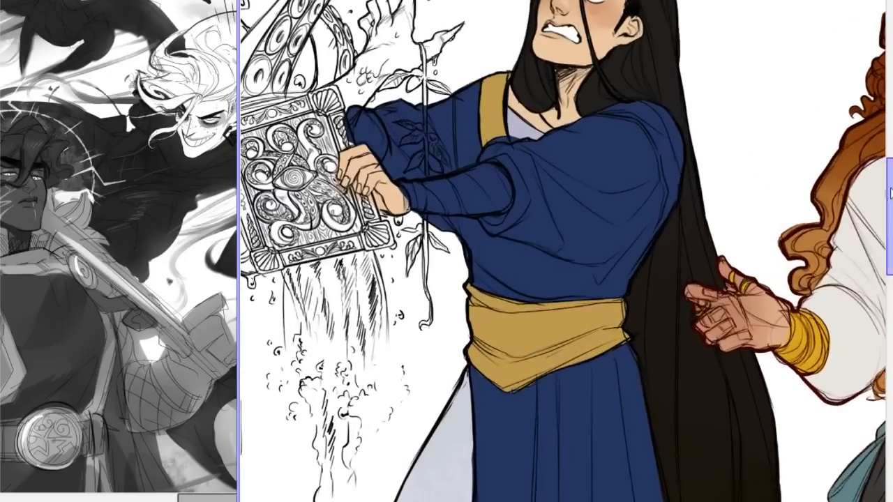
{"action": "left_click_drag", "start_coordinate": [890, 196], "coordinate": [889, 172]}
{"action": "mouse_move", "coordinate": [558, 501]}
{"action": "left_mouse_down"}
{"action": "mouse_move", "coordinate": [520, 501]}
{"action": "mouse_move", "coordinate": [543, 501]}
{"action": "left_mouse_up"}
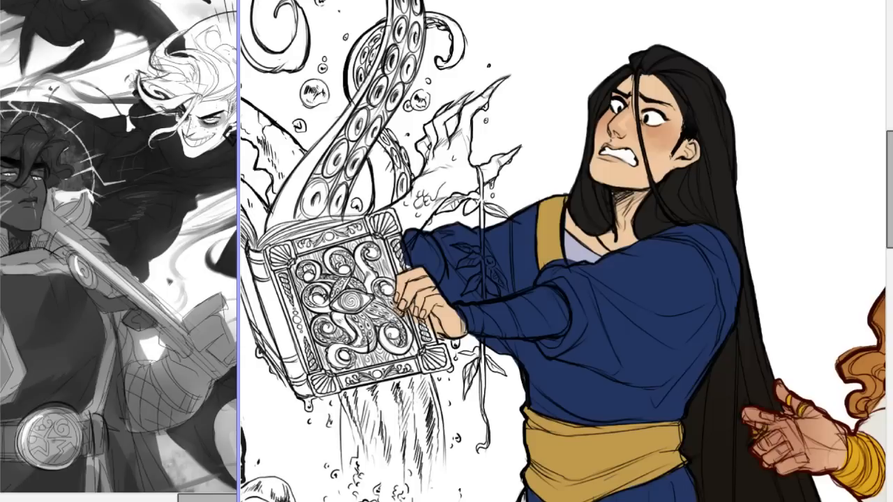
{"action": "mouse_move", "coordinate": [890, 157]}
{"action": "left_mouse_down"}
{"action": "mouse_move", "coordinate": [889, 175]}
{"action": "mouse_move", "coordinate": [890, 162]}
{"action": "left_mouse_up"}
{"action": "scroll", "coordinate": [578, 251], "scroll_direction": "down", "scroll_amount": 10}
{"action": "scroll", "coordinate": [578, 252], "scroll_direction": "up", "scroll_amount": 9}
{"action": "scroll", "coordinate": [514, 257], "scroll_direction": "up", "scroll_amount": 1}
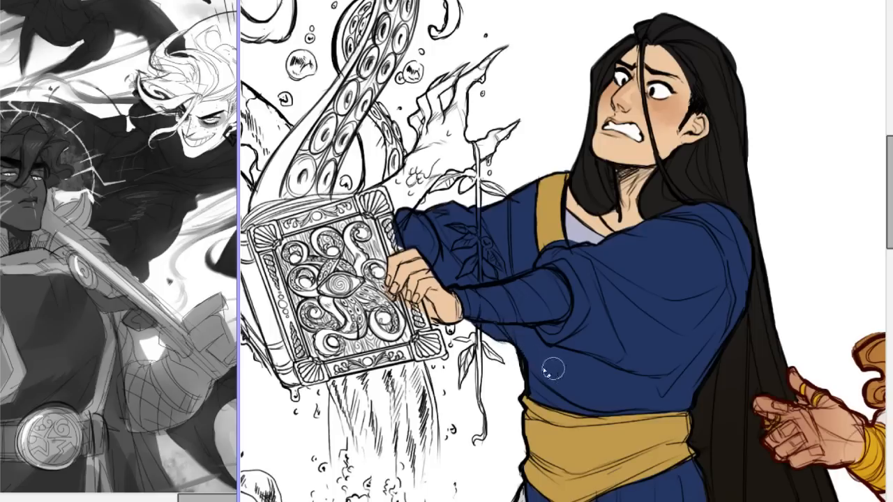
{"action": "left_click_drag", "start_coordinate": [521, 355], "coordinate": [529, 381]}
{"action": "left_click_drag", "start_coordinate": [883, 190], "coordinate": [881, 214]}
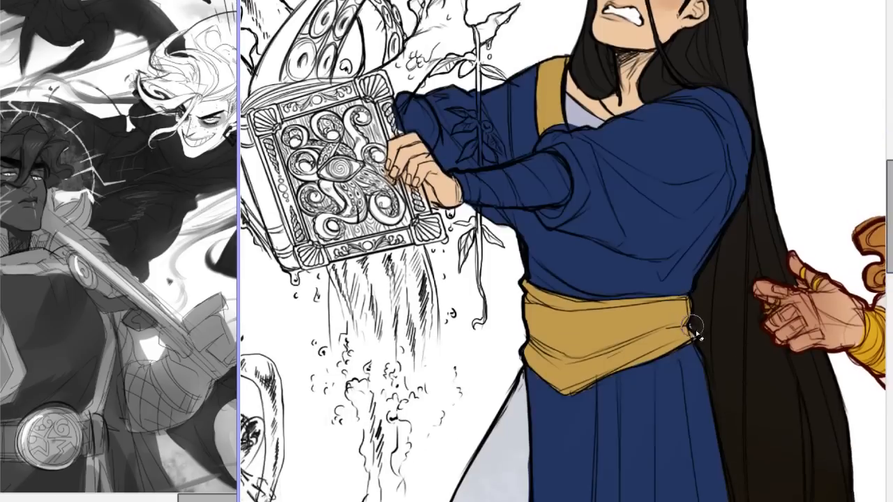
{"action": "left_click_drag", "start_coordinate": [881, 225], "coordinate": [878, 195]}
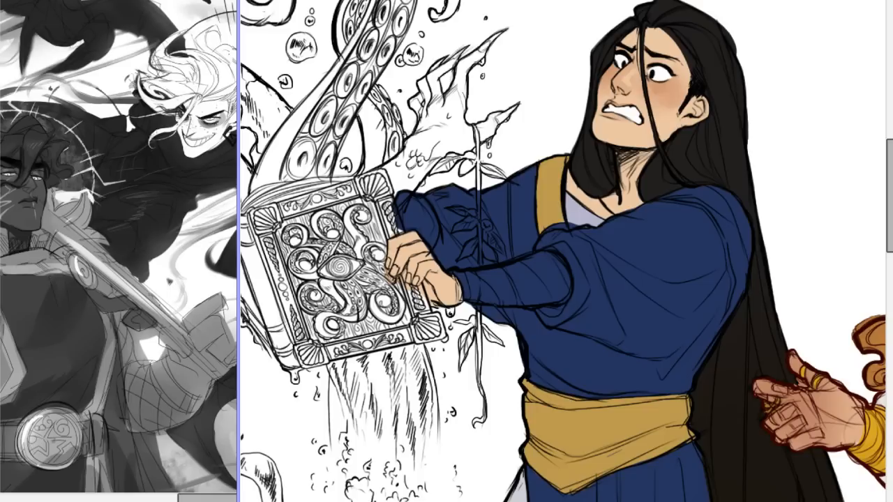
Check the blue-robed figure's face, long hair and sleeves at several magnifications.
{"action": "left_click_drag", "start_coordinate": [891, 190], "coordinate": [891, 173]}
{"action": "scroll", "coordinate": [564, 251], "scroll_direction": "down", "scroll_amount": 1}
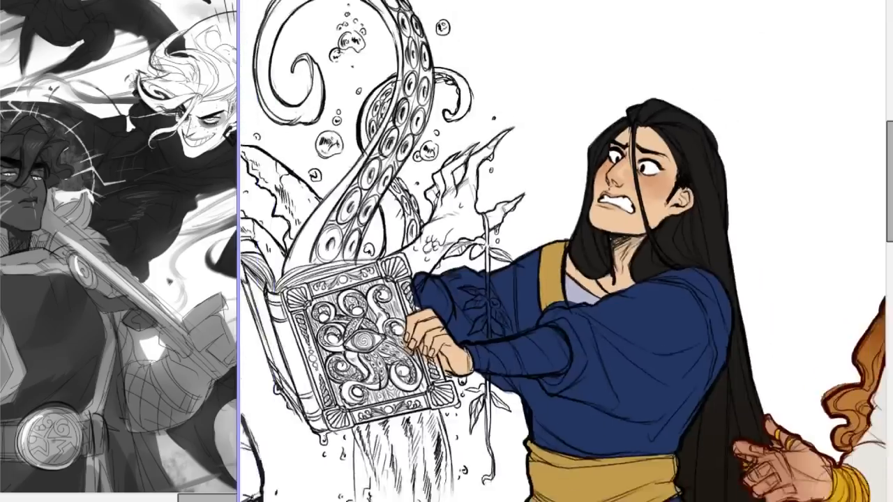
{"action": "scroll", "coordinate": [563, 252], "scroll_direction": "down", "scroll_amount": 3}
{"action": "scroll", "coordinate": [563, 251], "scroll_direction": "up", "scroll_amount": 4}
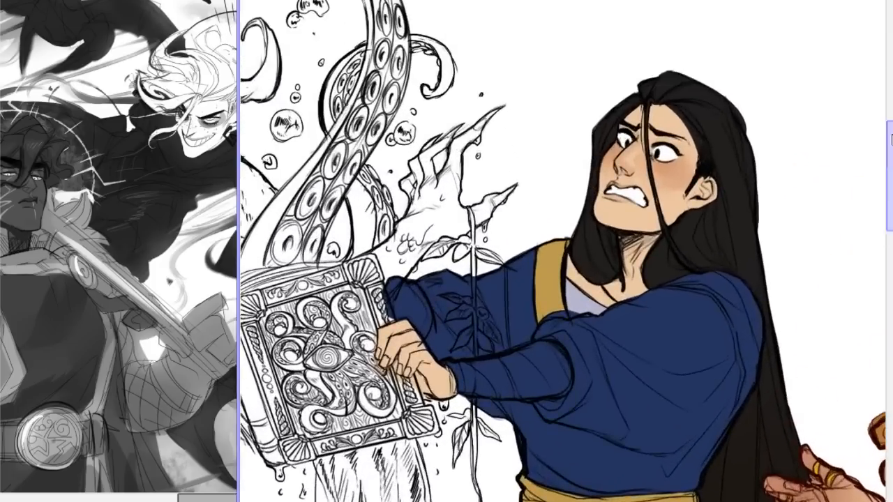
{"action": "scroll", "coordinate": [563, 251], "scroll_direction": "down", "scroll_amount": 3}
{"action": "scroll", "coordinate": [563, 252], "scroll_direction": "up", "scroll_amount": 3}
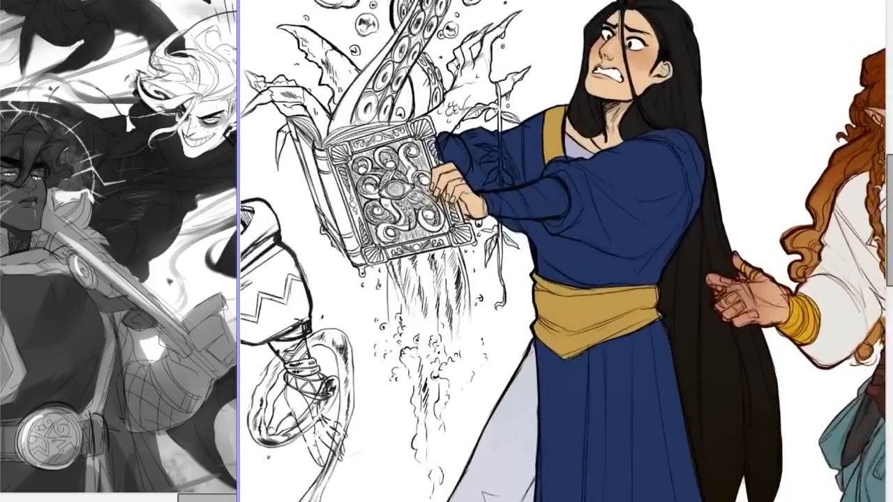
Try removing the gold colour from the blue robe's collar band and sash, and undo the removal.
{"action": "scroll", "coordinate": [563, 251], "scroll_direction": "up", "scroll_amount": 4}
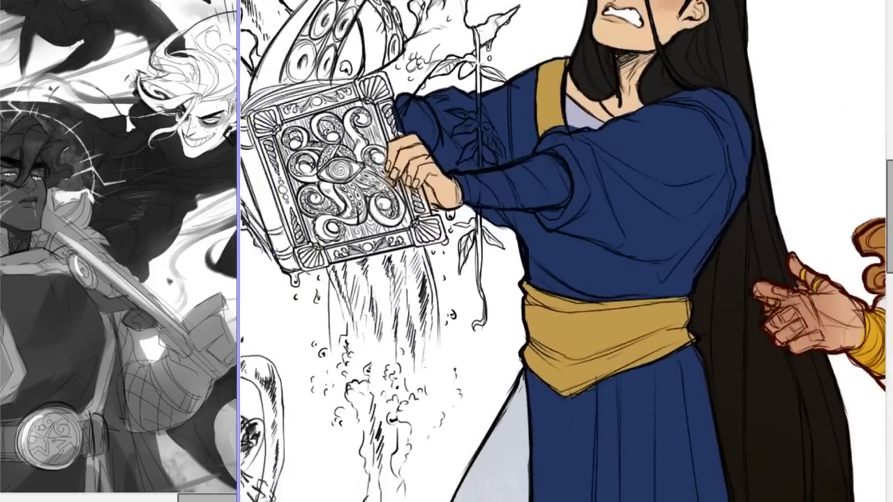
{"action": "scroll", "coordinate": [563, 252], "scroll_direction": "down", "scroll_amount": 2}
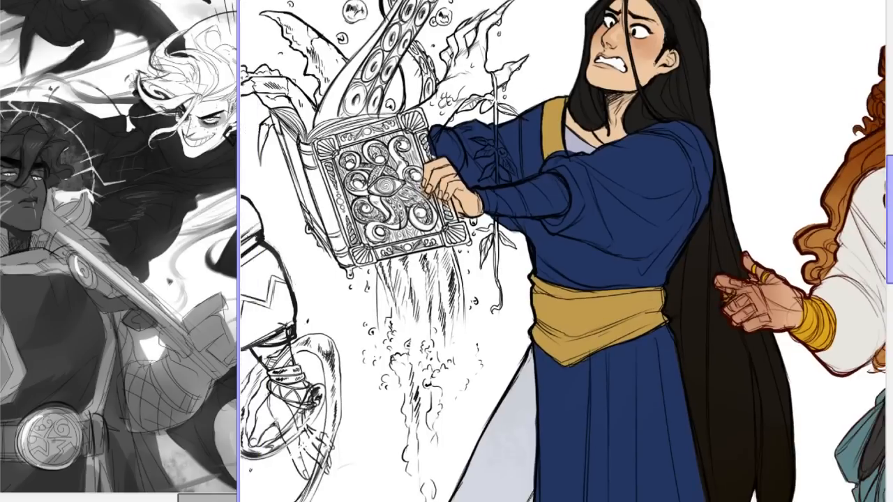
{"action": "key", "text": "Delete"}
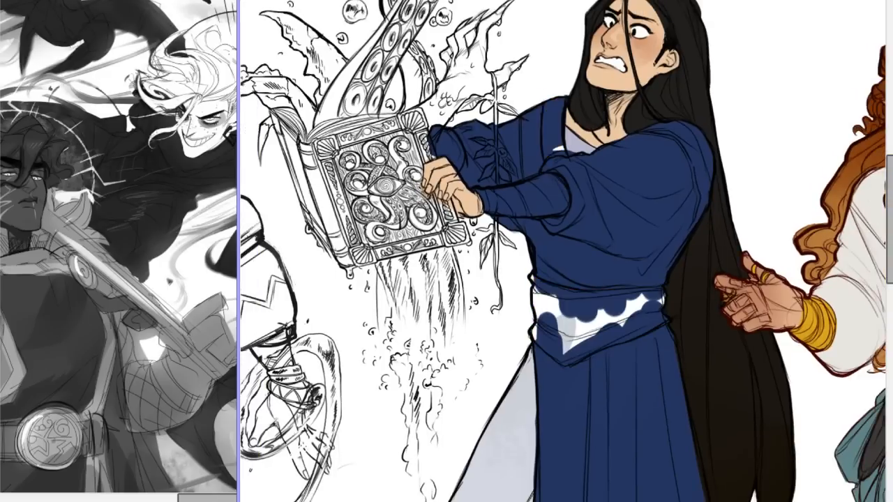
{"action": "key", "text": "ctrl+z"}
Look over the uncoloured bald figure and the tentacle book beside the blue-robed figure.
{"action": "left_click_drag", "start_coordinate": [888, 254], "coordinate": [883, 343]}
{"action": "left_click_drag", "start_coordinate": [889, 321], "coordinate": [889, 238]}
{"action": "left_click_drag", "start_coordinate": [516, 501], "coordinate": [470, 501]}
{"action": "key", "text": "Page_Up"}
{"action": "key", "text": "Page_Up"}
{"action": "key", "text": "Page_Up"}
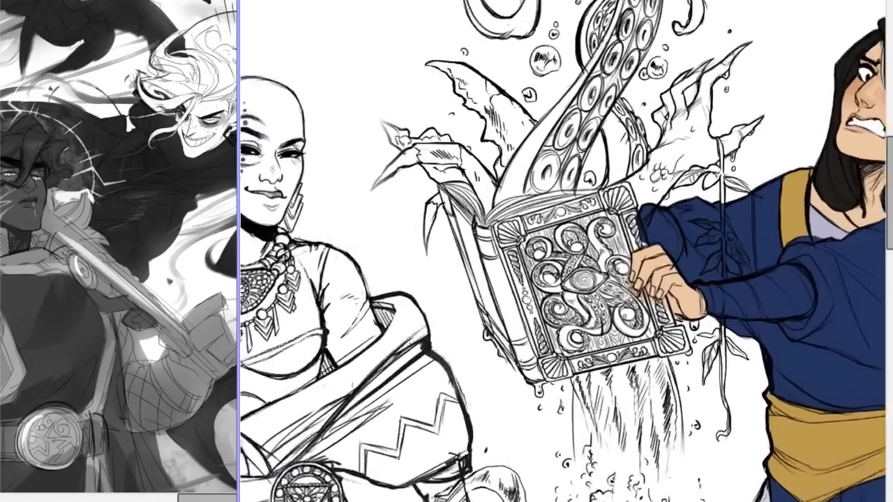
{"action": "mouse_move", "coordinate": [889, 183]}
{"action": "left_mouse_down"}
{"action": "mouse_move", "coordinate": [889, 165]}
{"action": "mouse_move", "coordinate": [889, 186]}
{"action": "left_mouse_up"}
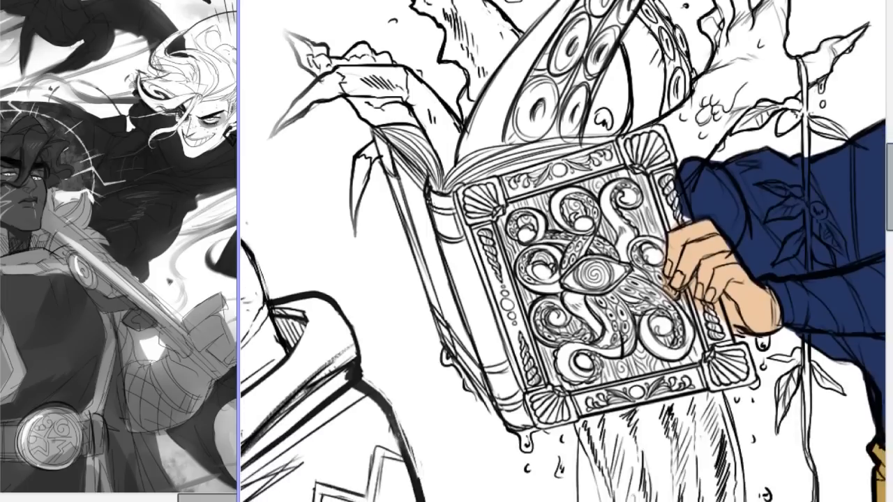
Inspect the line art of the book cover, tentacle and torn pages up close and at medium distance.
{"action": "key", "text": "Page_Down"}
{"action": "key", "text": "Page_Down"}
{"action": "key", "text": "Page_Down"}
{"action": "key", "text": "Page_Up"}
{"action": "key", "text": "Page_Up"}
{"action": "key", "text": "Page_Up"}
{"action": "key", "text": "Page_Up"}
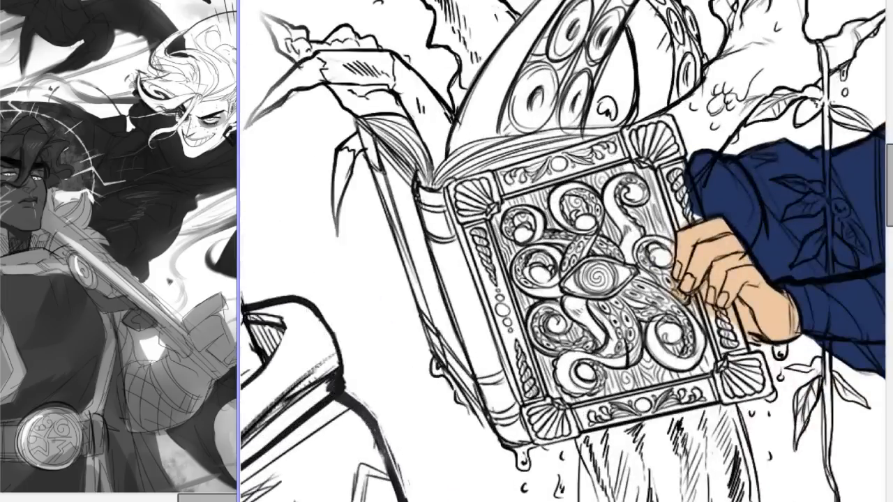
{"action": "key", "text": "Page_Down"}
{"action": "key", "text": "Page_Down"}
{"action": "key", "text": "Page_Down"}
{"action": "key", "text": "Page_Up"}
{"action": "key", "text": "Page_Up"}
{"action": "key", "text": "Page_Up"}
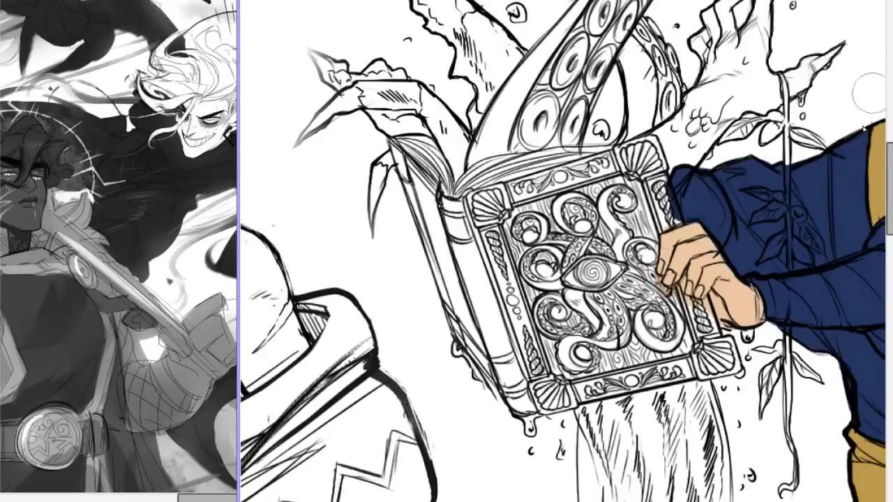
{"action": "left_click_drag", "start_coordinate": [889, 202], "coordinate": [889, 180]}
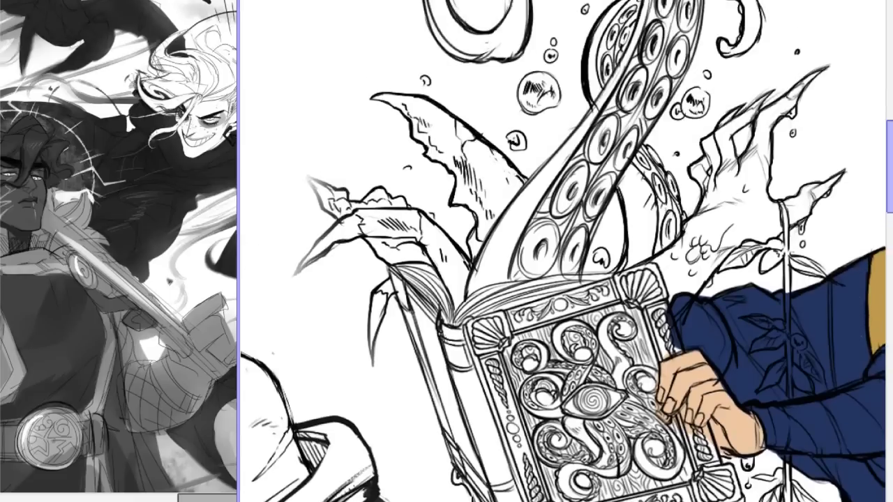
Review the blue-robed figure's face, robe, sash and pale trousers beside the red-haired character's outstretched hand.
{"action": "left_click_drag", "start_coordinate": [451, 501], "coordinate": [523, 501]}
{"action": "scroll", "coordinate": [564, 251], "scroll_direction": "down", "scroll_amount": 4}
{"action": "scroll", "coordinate": [563, 252], "scroll_direction": "up", "scroll_amount": 3}
{"action": "mouse_move", "coordinate": [891, 142]}
{"action": "left_mouse_down"}
{"action": "mouse_move", "coordinate": [891, 191]}
{"action": "mouse_move", "coordinate": [891, 155]}
{"action": "left_mouse_up"}
{"action": "scroll", "coordinate": [564, 251], "scroll_direction": "down", "scroll_amount": 3}
{"action": "scroll", "coordinate": [564, 252], "scroll_direction": "up", "scroll_amount": 3}
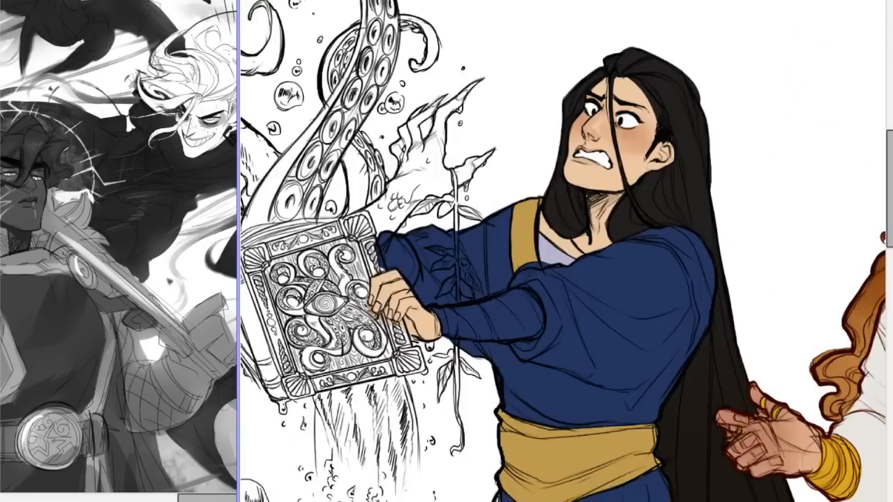
{"action": "scroll", "coordinate": [564, 251], "scroll_direction": "down", "scroll_amount": 3}
{"action": "scroll", "coordinate": [564, 251], "scroll_direction": "up", "scroll_amount": 2}
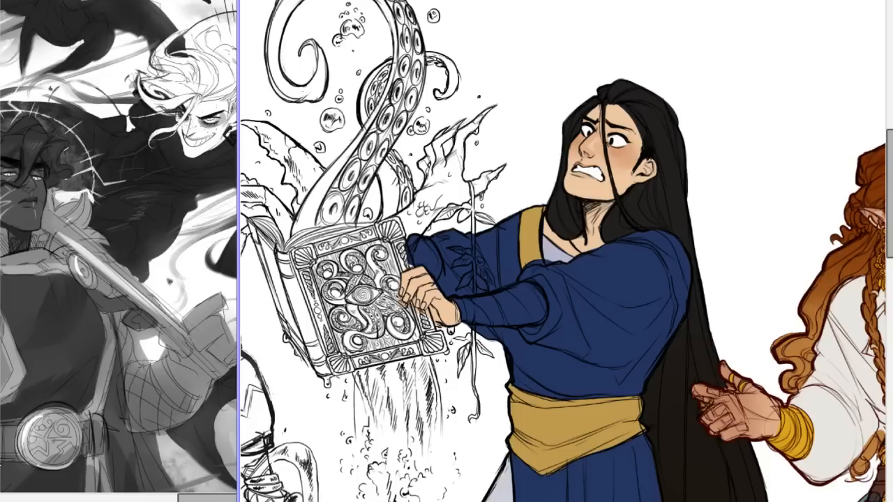
{"action": "scroll", "coordinate": [870, 275], "scroll_direction": "down", "scroll_amount": 10}
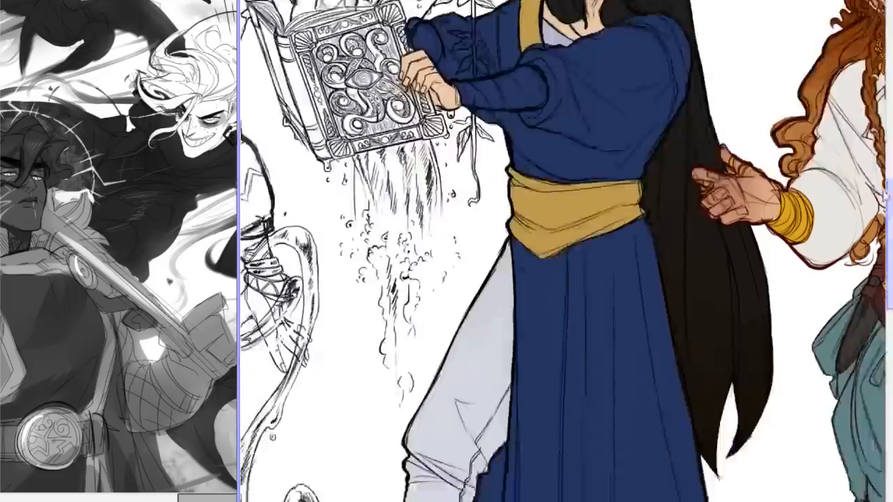
{"action": "left_click_drag", "start_coordinate": [870, 275], "coordinate": [870, 172]}
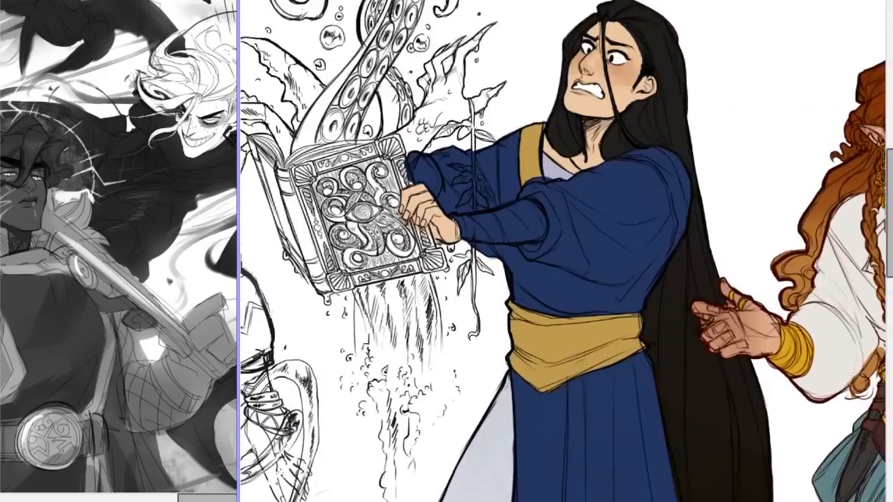
Study the blue-robed figure's frightened face together with the uncoloured tentacle book at different magnifications.
{"action": "key", "text": "ctrl+minus"}
{"action": "key", "text": "ctrl+minus"}
{"action": "key", "text": "ctrl+plus"}
{"action": "key", "text": "ctrl+minus"}
{"action": "scroll", "coordinate": [563, 251], "scroll_direction": "up", "scroll_amount": 3}
{"action": "key", "text": "ctrl+minus"}
{"action": "key", "text": "ctrl+plus"}
{"action": "key", "text": "ctrl+plus"}
{"action": "key", "text": "ctrl+plus"}
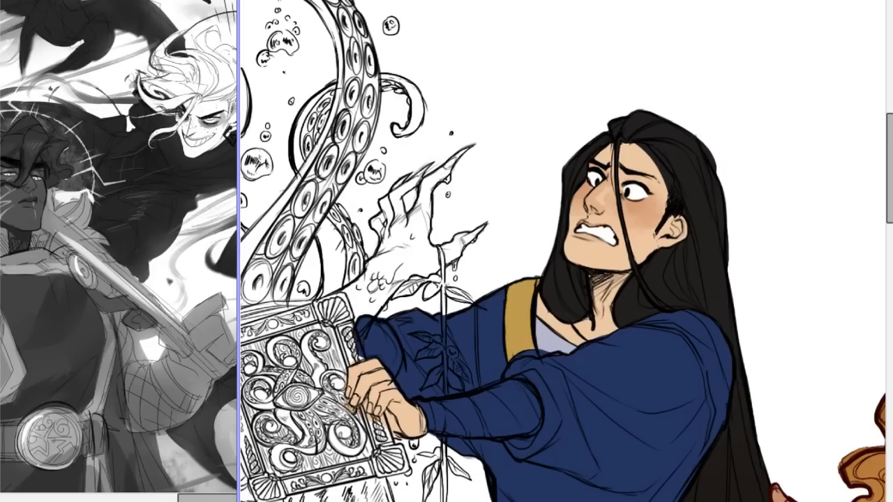
{"action": "scroll", "coordinate": [563, 251], "scroll_direction": "left", "scroll_amount": 3}
{"action": "scroll", "coordinate": [741, 185], "scroll_direction": "right", "scroll_amount": 3}
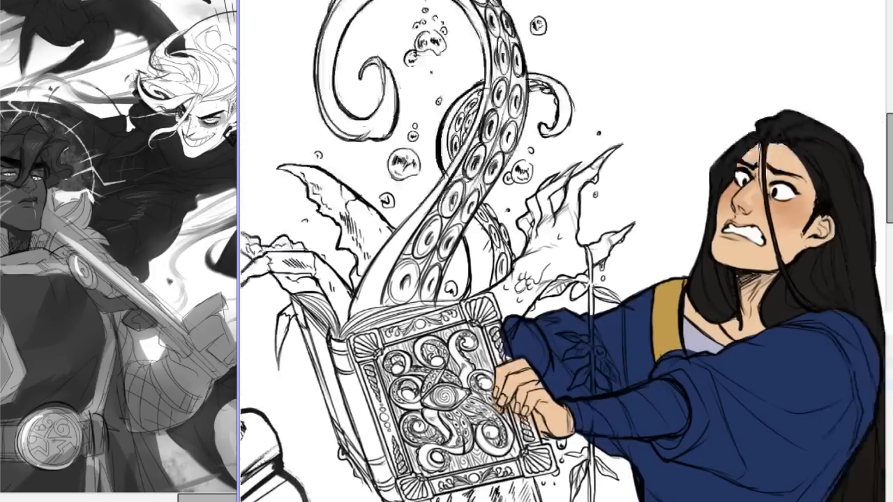
Inspect the blue-robed figure's robe, gold sash, pale trousers and long hair within the character line-up.
{"action": "left_click_drag", "start_coordinate": [890, 144], "coordinate": [889, 185]}
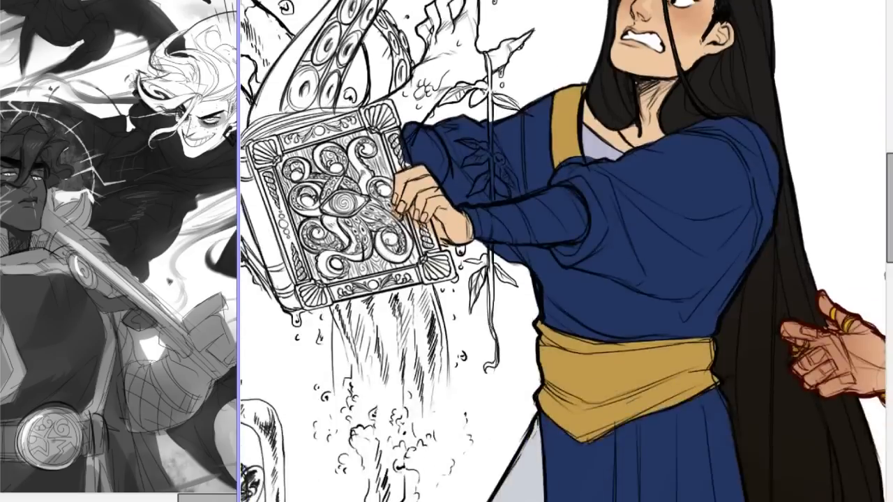
{"action": "key", "text": "ctrl+minus"}
{"action": "key", "text": "ctrl+minus"}
{"action": "key", "text": "ctrl+minus"}
{"action": "key", "text": "ctrl+plus"}
{"action": "key", "text": "ctrl+plus"}
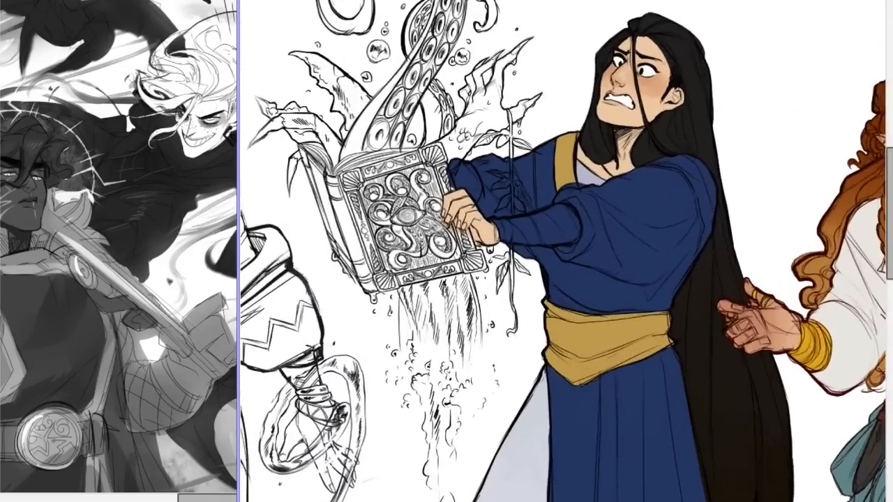
{"action": "left_click_drag", "start_coordinate": [890, 204], "coordinate": [890, 236]}
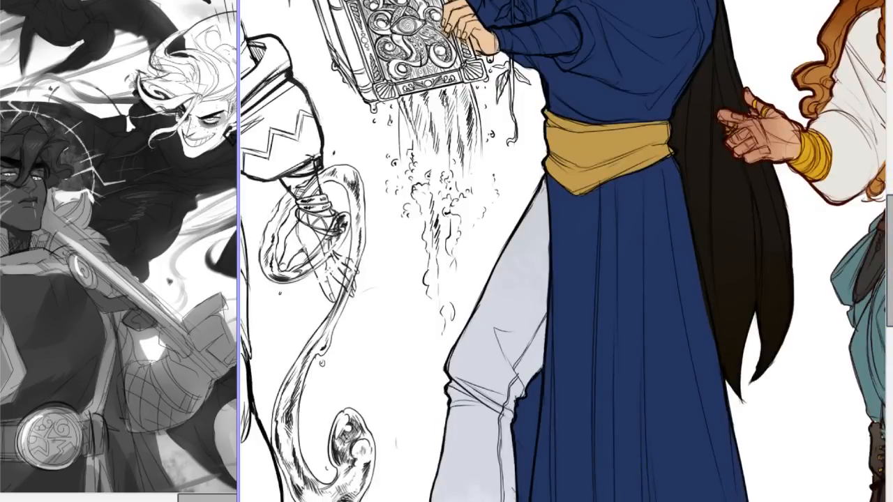
{"action": "scroll", "coordinate": [724, 301], "scroll_direction": "down", "scroll_amount": 3}
{"action": "scroll", "coordinate": [709, 290], "scroll_direction": "up", "scroll_amount": 3}
{"action": "scroll", "coordinate": [747, 300], "scroll_direction": "down", "scroll_amount": 4}
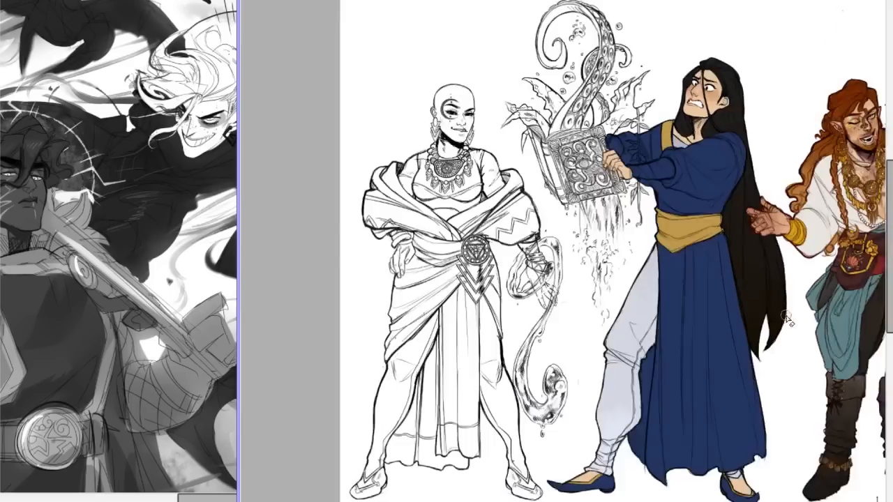
{"action": "scroll", "coordinate": [817, 311], "scroll_direction": "up", "scroll_amount": 3}
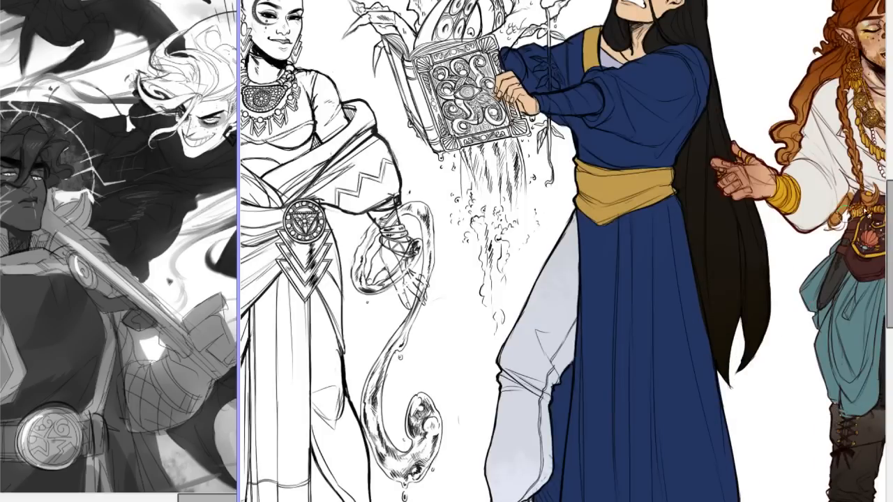
Compare the blue-robed figure's face and raised arms with the tentacle book and neighbouring characters at several magnifications.
{"action": "left_click_drag", "start_coordinate": [891, 200], "coordinate": [891, 151]}
{"action": "scroll", "coordinate": [563, 246], "scroll_direction": "down", "scroll_amount": 3}
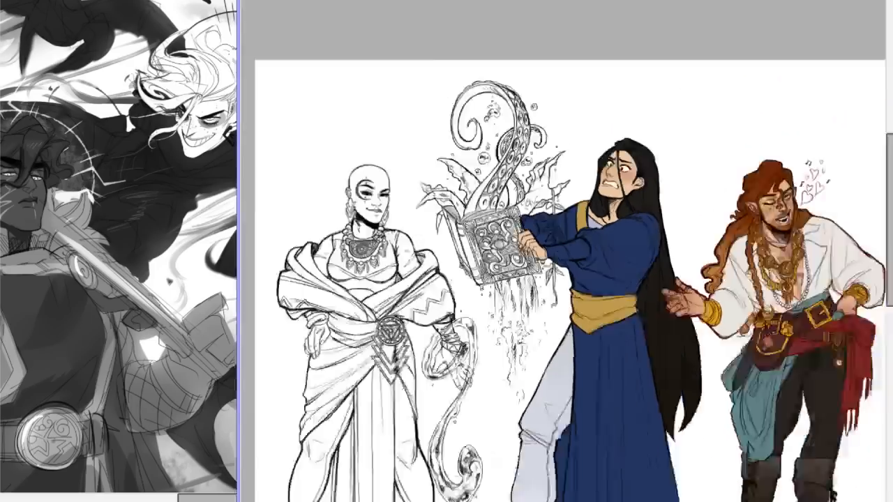
{"action": "scroll", "coordinate": [563, 246], "scroll_direction": "up", "scroll_amount": 5}
{"action": "scroll", "coordinate": [563, 246], "scroll_direction": "down", "scroll_amount": 3}
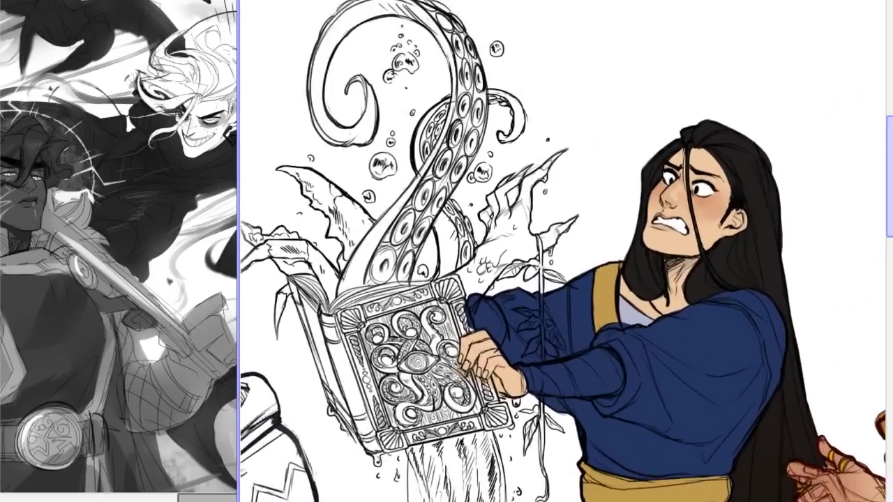
{"action": "scroll", "coordinate": [563, 247], "scroll_direction": "up", "scroll_amount": 4}
{"action": "scroll", "coordinate": [563, 246], "scroll_direction": "down", "scroll_amount": 2}
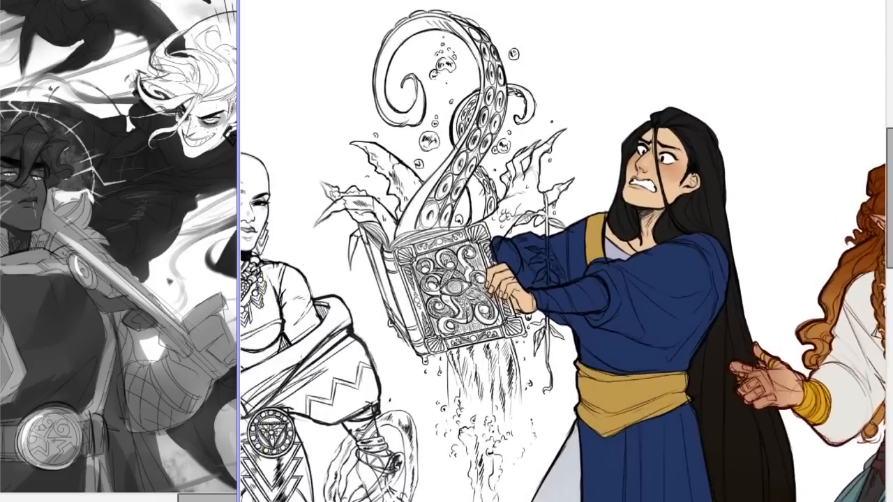
{"action": "scroll", "coordinate": [563, 246], "scroll_direction": "up", "scroll_amount": 4}
{"action": "scroll", "coordinate": [563, 246], "scroll_direction": "up", "scroll_amount": 1}
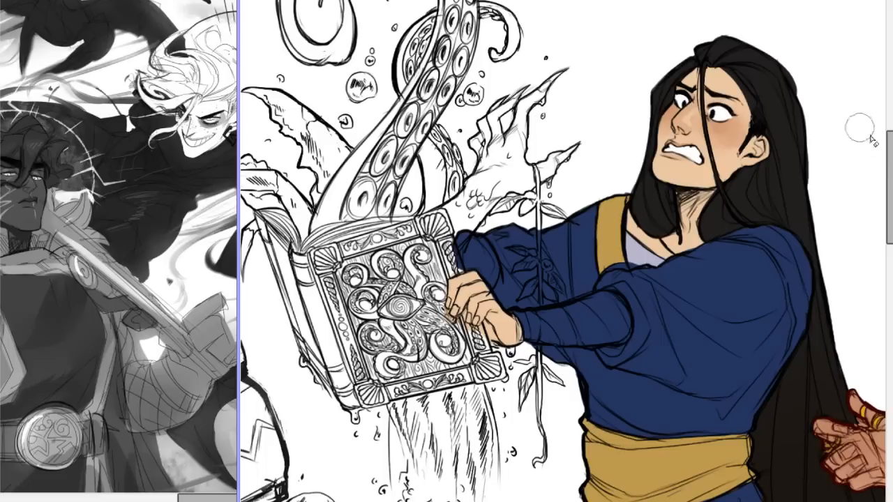
{"action": "mouse_move", "coordinate": [890, 175]}
{"action": "left_mouse_down"}
{"action": "mouse_move", "coordinate": [891, 161]}
{"action": "mouse_move", "coordinate": [878, 183]}
{"action": "mouse_move", "coordinate": [890, 139]}
{"action": "left_mouse_up"}
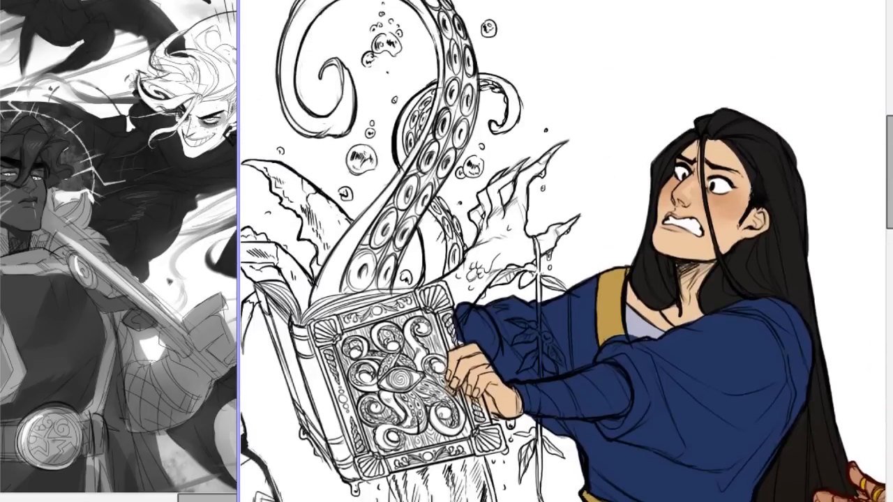
Touch up the loose hair strand across the blue-robed figure's face and darken the shadow beneath the chin.
{"action": "key", "text": "ctrl+z"}
{"action": "key", "text": "ctrl+y"}
{"action": "left_click_drag", "start_coordinate": [757, 192], "coordinate": [760, 207]}
{"action": "key", "text": "ctrl+minus"}
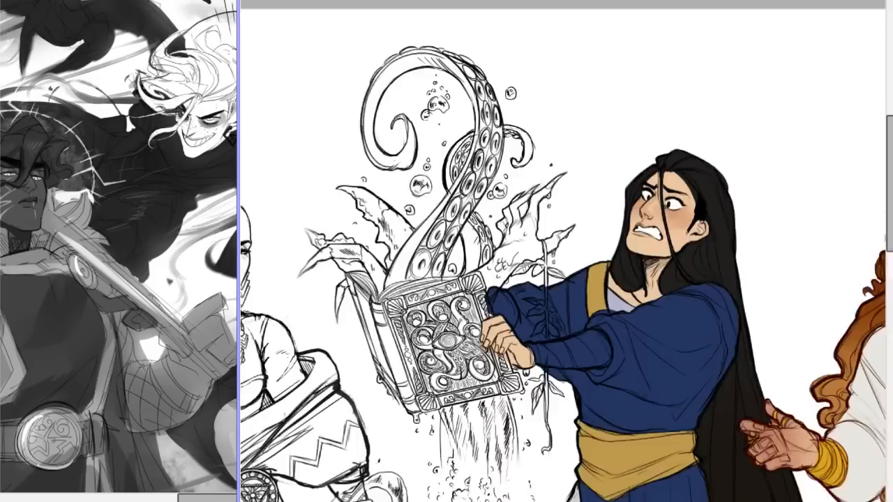
{"action": "key", "text": "ctrl+plus"}
{"action": "key", "text": "ctrl+plus"}
{"action": "key", "text": "ctrl+plus"}
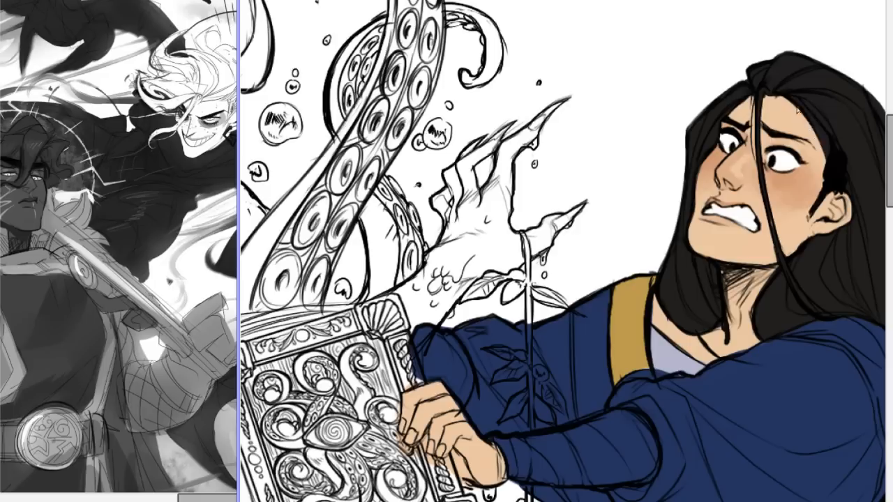
{"action": "left_click_drag", "start_coordinate": [756, 98], "coordinate": [761, 187]}
{"action": "key", "text": "ctrl+z"}
{"action": "key", "text": "ctrl+z"}
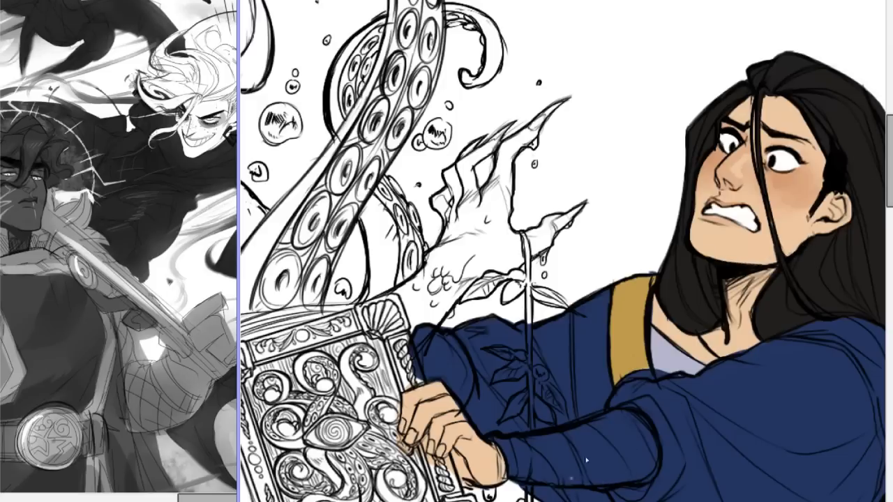
Check the blue-robed figure's hair, face and chin shadow against the full line-up and the hair ends beside the skirt.
{"action": "scroll", "coordinate": [564, 251], "scroll_direction": "right", "scroll_amount": 3}
{"action": "scroll", "coordinate": [563, 251], "scroll_direction": "left", "scroll_amount": 2}
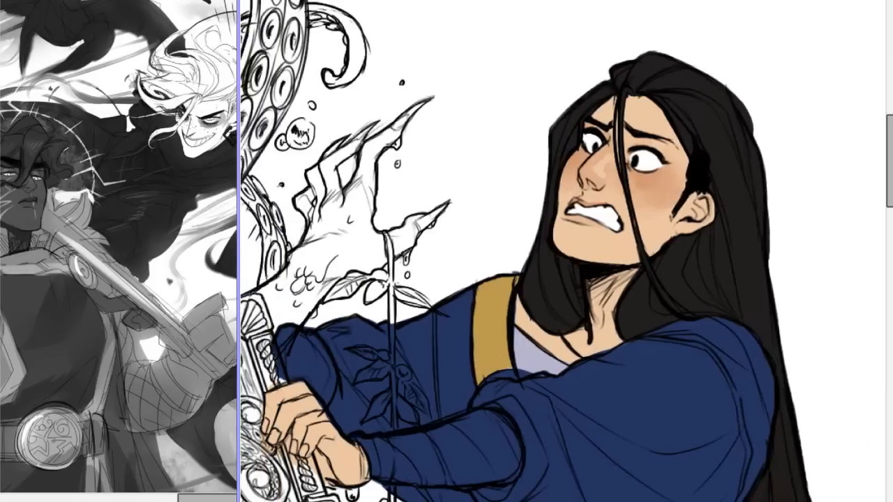
{"action": "scroll", "coordinate": [564, 252], "scroll_direction": "right", "scroll_amount": 1}
{"action": "scroll", "coordinate": [523, 251], "scroll_direction": "left", "scroll_amount": 2}
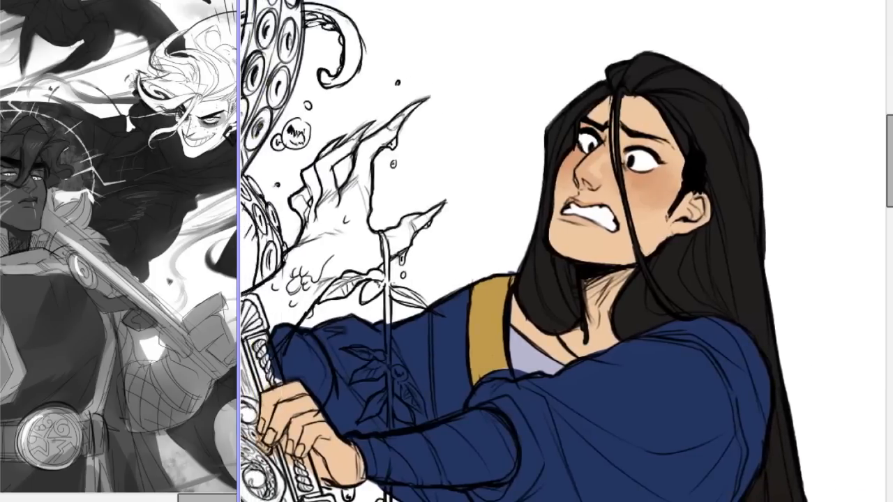
{"action": "scroll", "coordinate": [564, 251], "scroll_direction": "down", "scroll_amount": 4}
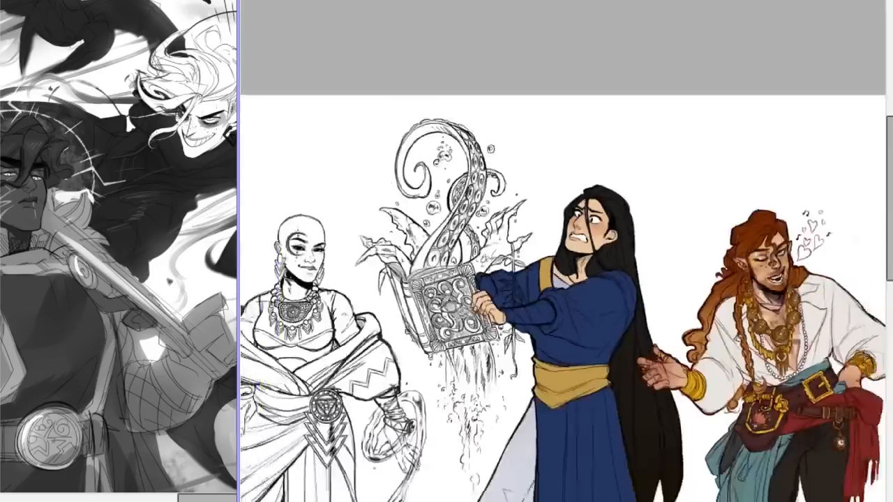
{"action": "scroll", "coordinate": [564, 251], "scroll_direction": "up", "scroll_amount": 3}
{"action": "scroll", "coordinate": [564, 255], "scroll_direction": "up", "scroll_amount": 5}
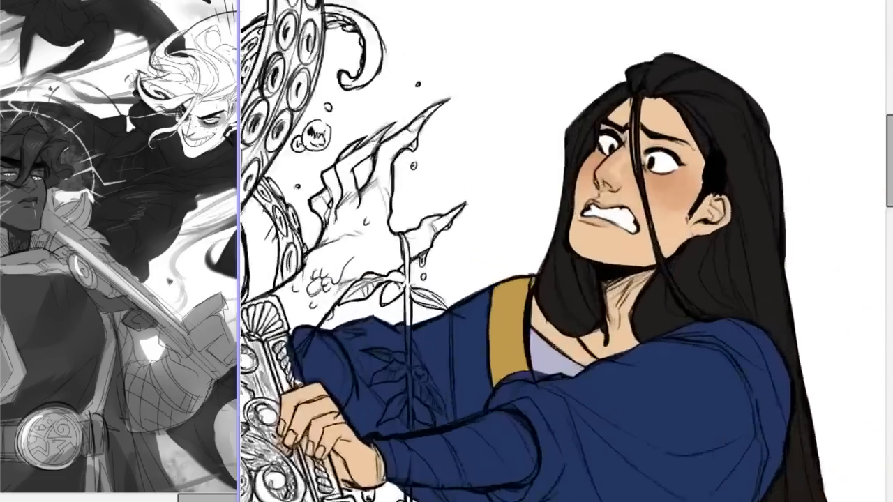
{"action": "scroll", "coordinate": [563, 251], "scroll_direction": "down", "scroll_amount": 4}
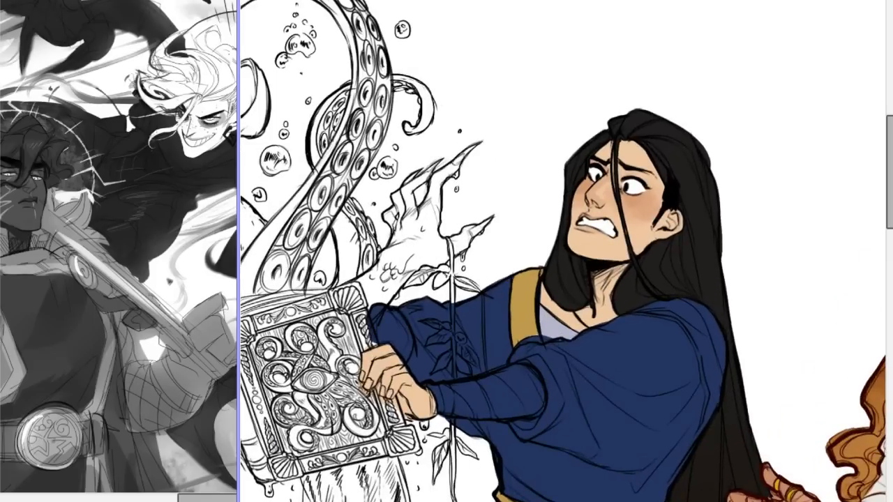
{"action": "left_click_drag", "start_coordinate": [889, 134], "coordinate": [889, 249]}
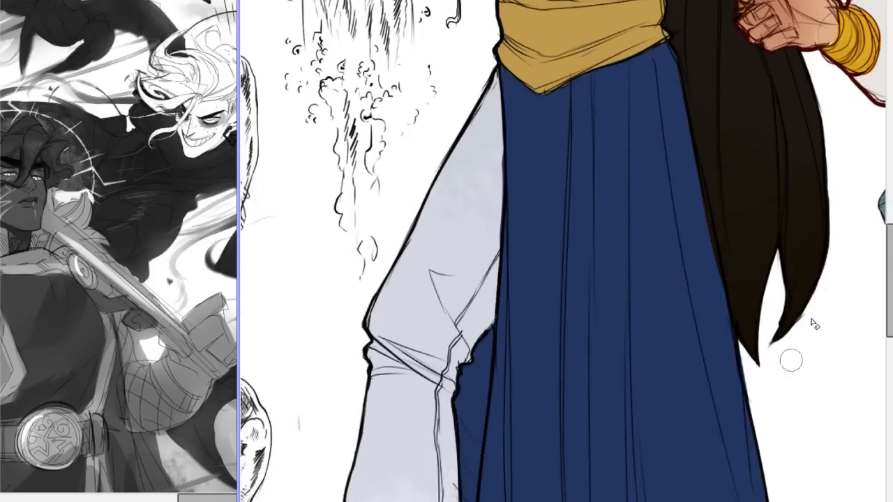
{"action": "left_click_drag", "start_coordinate": [889, 275], "coordinate": [891, 170]}
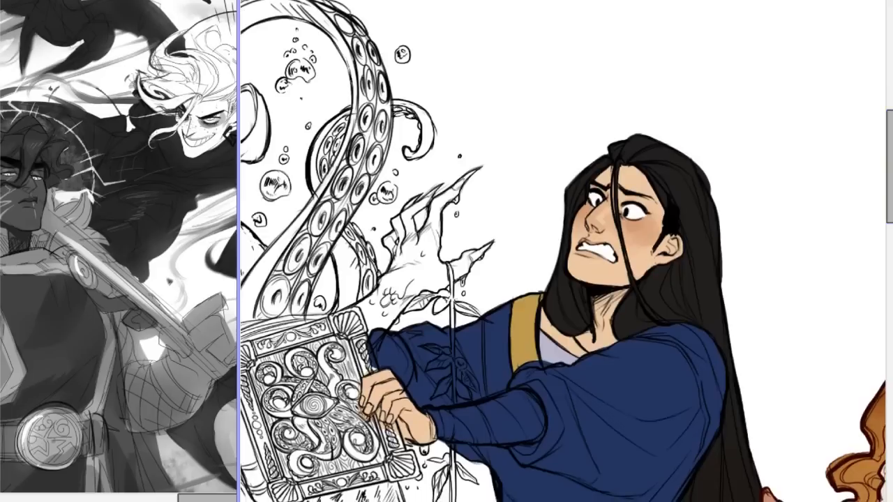
Examine the blue-robed figure's face, neck shadow and front hair lock up close and at medium distance.
{"action": "scroll", "coordinate": [364, 476], "scroll_direction": "up", "scroll_amount": 2}
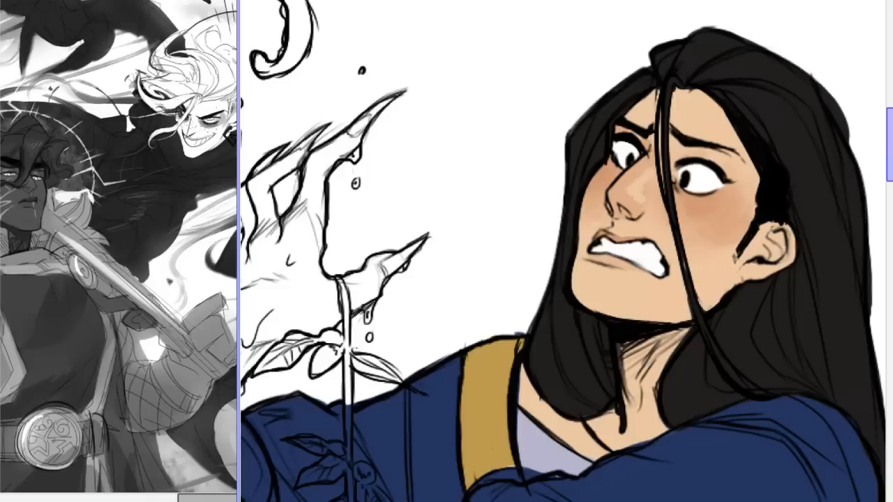
{"action": "scroll", "coordinate": [564, 251], "scroll_direction": "down", "scroll_amount": 4}
{"action": "scroll", "coordinate": [563, 251], "scroll_direction": "up", "scroll_amount": 4}
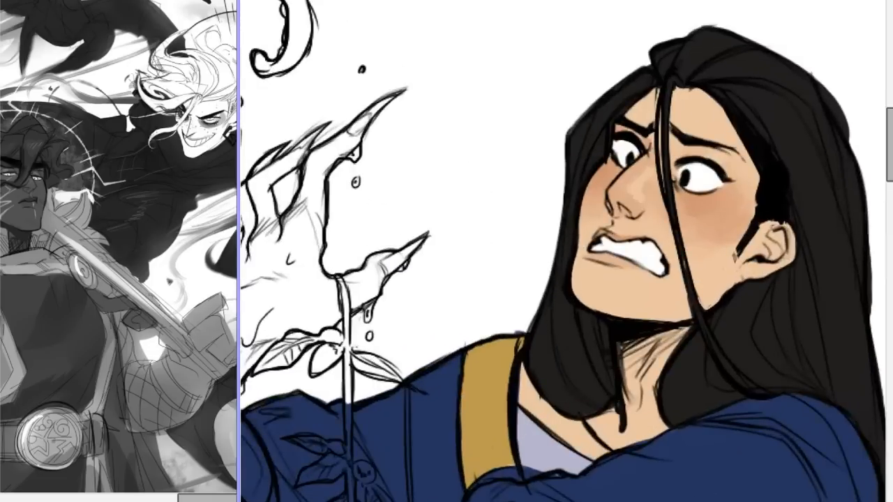
{"action": "scroll", "coordinate": [563, 251], "scroll_direction": "down", "scroll_amount": 4}
{"action": "mouse_move", "coordinate": [888, 127]}
{"action": "left_mouse_down"}
{"action": "mouse_move", "coordinate": [881, 207]}
{"action": "mouse_move", "coordinate": [889, 129]}
{"action": "left_mouse_up"}
{"action": "key", "text": "ctrl+plus"}
{"action": "key", "text": "ctrl+plus"}
Redraw the lower edge of the blue-robed figure's front hair lock where it falls between the gold collar and neck.
{"action": "key", "text": "ctrl+plus"}
{"action": "key", "text": "ctrl+plus"}
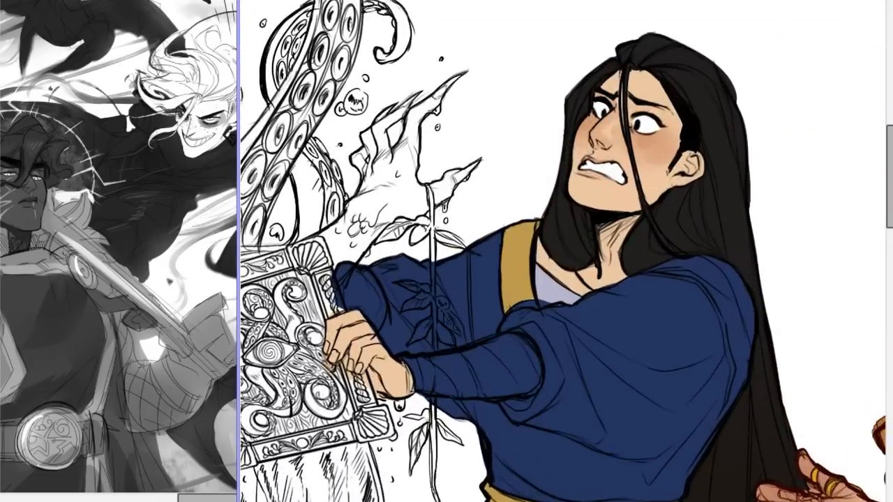
{"action": "key", "text": "ctrl+plus"}
{"action": "key", "text": "ctrl+plus"}
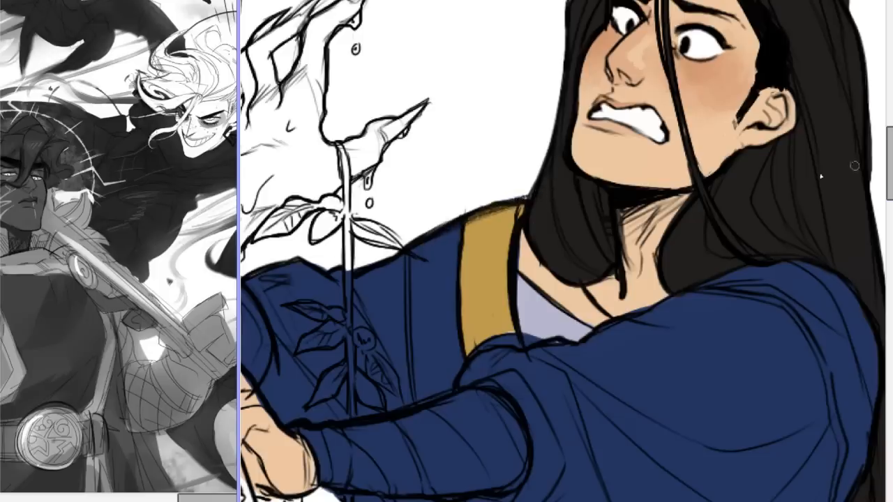
{"action": "left_click_drag", "start_coordinate": [521, 229], "coordinate": [600, 289]}
{"action": "key", "text": "ctrl+z"}
{"action": "left_click_drag", "start_coordinate": [522, 232], "coordinate": [595, 286]}
{"action": "key", "text": "ctrl+z"}
{"action": "mouse_move", "coordinate": [524, 235]}
{"action": "left_mouse_down"}
{"action": "mouse_move", "coordinate": [571, 291]}
{"action": "mouse_move", "coordinate": [597, 293]}
{"action": "left_mouse_up"}
{"action": "key", "text": "ctrl+z"}
{"action": "left_click_drag", "start_coordinate": [529, 241], "coordinate": [585, 283]}
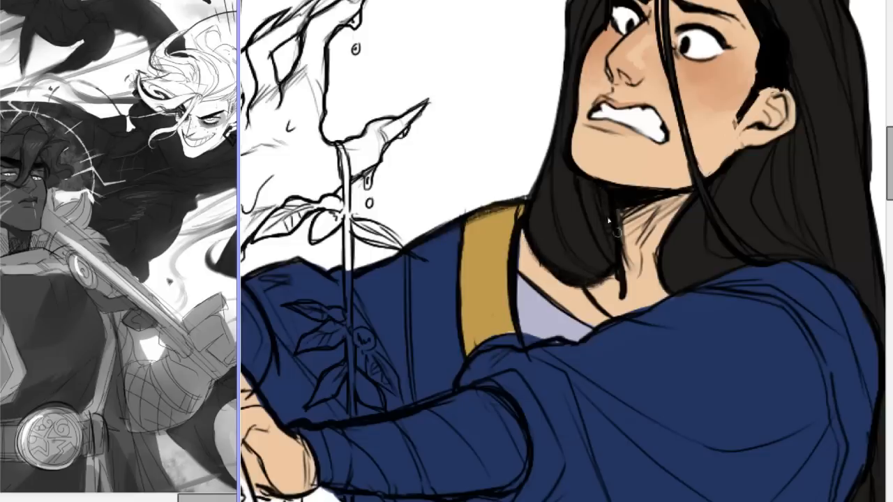
Review the retouched hair lock within the whole line-up, from the bald figure to the red-haired character.
{"action": "key", "text": "ctrl+minus"}
{"action": "key", "text": "ctrl+minus"}
{"action": "key", "text": "ctrl+minus"}
{"action": "key", "text": "ctrl+minus"}
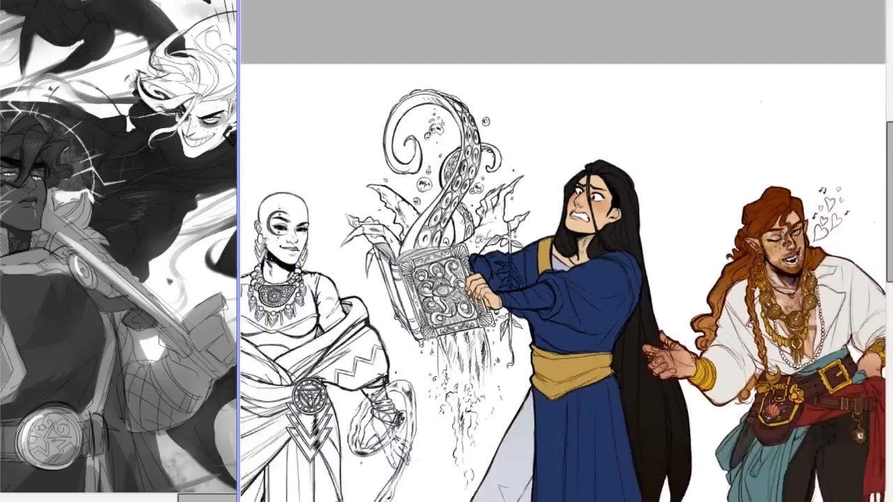
{"action": "left_click_drag", "start_coordinate": [889, 162], "coordinate": [890, 214]}
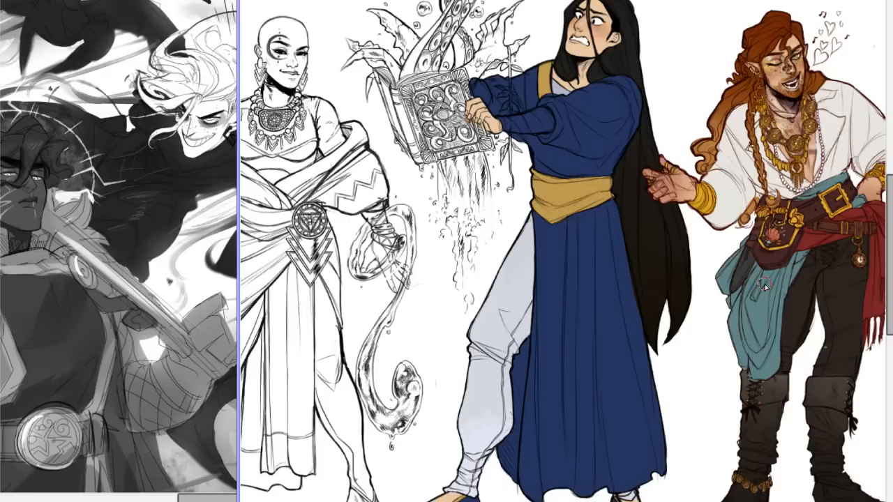
{"action": "left_click_drag", "start_coordinate": [890, 194], "coordinate": [889, 163]}
{"action": "scroll", "coordinate": [890, 163], "scroll_direction": "up", "scroll_amount": 2}
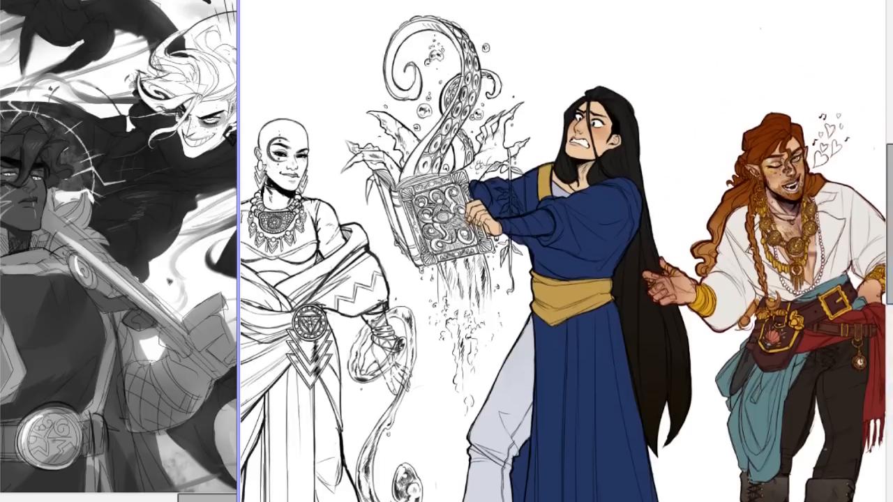
{"action": "scroll", "coordinate": [552, 254], "scroll_direction": "up", "scroll_amount": 3}
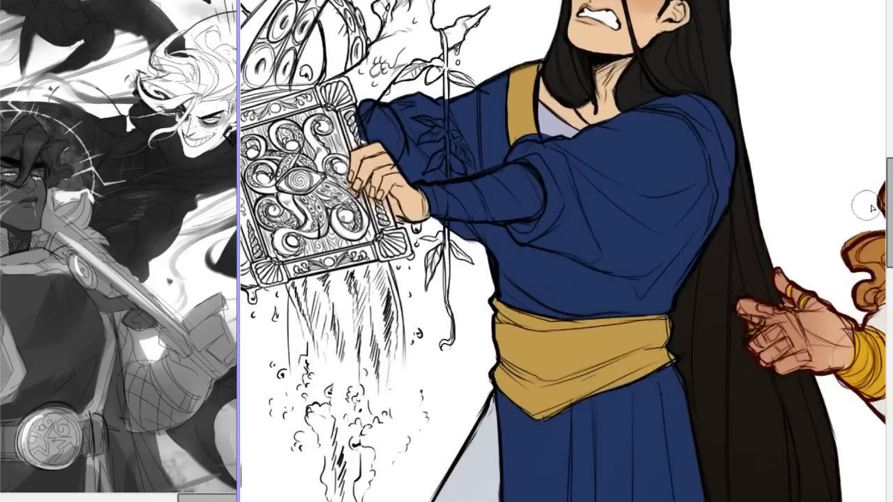
Try adding a brown shadow on the blue-robed figure's skin beneath the front hair lock, beside the collar.
{"action": "scroll", "coordinate": [865, 181], "scroll_direction": "up", "scroll_amount": 3}
{"action": "mouse_move", "coordinate": [633, 229]}
{"action": "left_mouse_down"}
{"action": "mouse_move", "coordinate": [616, 257]}
{"action": "mouse_move", "coordinate": [598, 249]}
{"action": "mouse_move", "coordinate": [636, 228]}
{"action": "mouse_move", "coordinate": [631, 254]}
{"action": "mouse_move", "coordinate": [597, 250]}
{"action": "mouse_move", "coordinate": [636, 229]}
{"action": "mouse_move", "coordinate": [639, 247]}
{"action": "mouse_move", "coordinate": [626, 236]}
{"action": "mouse_move", "coordinate": [591, 252]}
{"action": "left_mouse_up"}
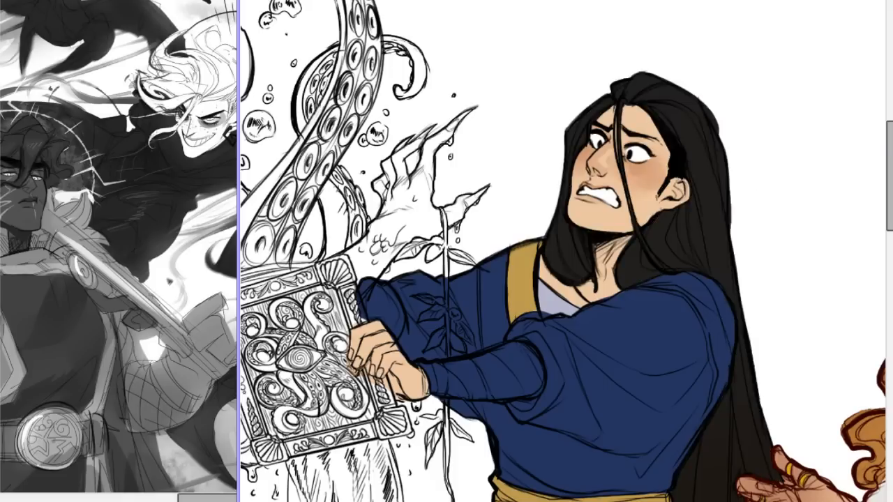
{"action": "scroll", "coordinate": [579, 262], "scroll_direction": "down", "scroll_amount": 3}
{"action": "scroll", "coordinate": [579, 262], "scroll_direction": "up", "scroll_amount": 4}
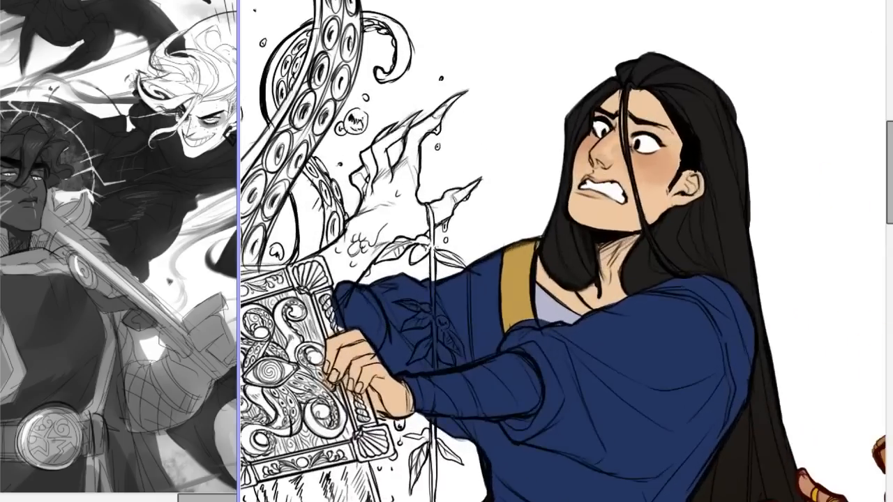
{"action": "scroll", "coordinate": [564, 245], "scroll_direction": "down", "scroll_amount": 2}
{"action": "scroll", "coordinate": [564, 246], "scroll_direction": "up", "scroll_amount": 3}
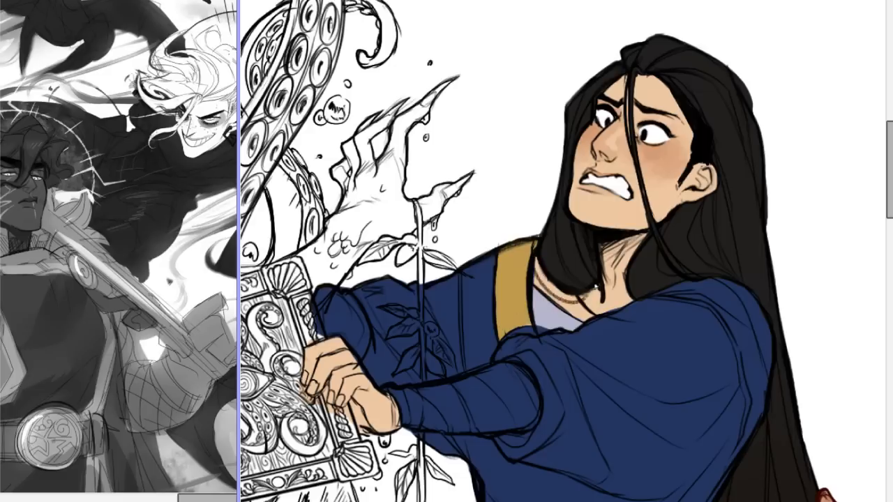
{"action": "key", "text": "ctrl+z"}
{"action": "scroll", "coordinate": [563, 251], "scroll_direction": "down", "scroll_amount": 6}
{"action": "scroll", "coordinate": [563, 252], "scroll_direction": "up", "scroll_amount": 5}
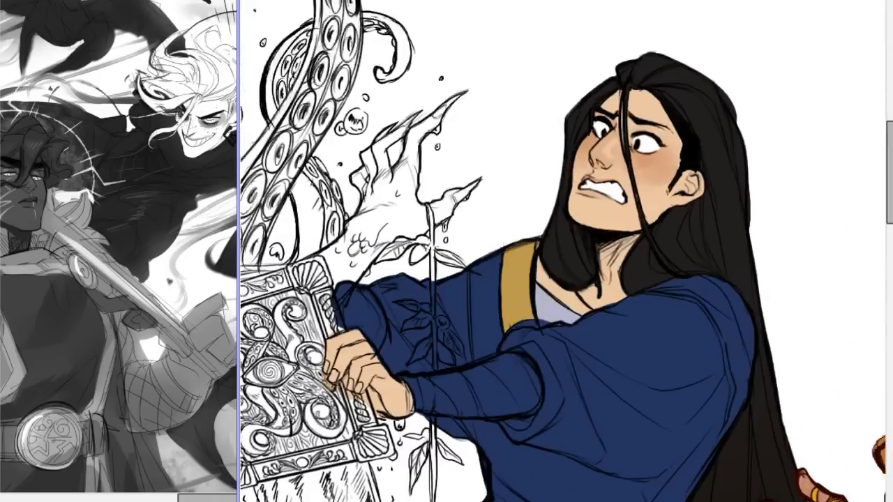
Look over the uncoloured bald figure's head, necklace, draped shawl and belt medallion beside the tentacle book.
{"action": "scroll", "coordinate": [563, 251], "scroll_direction": "down", "scroll_amount": 3}
{"action": "scroll", "coordinate": [563, 251], "scroll_direction": "down", "scroll_amount": 2}
{"action": "left_click_drag", "start_coordinate": [652, 154], "coordinate": [818, 155]}
{"action": "scroll", "coordinate": [559, 248], "scroll_direction": "up", "scroll_amount": 4}
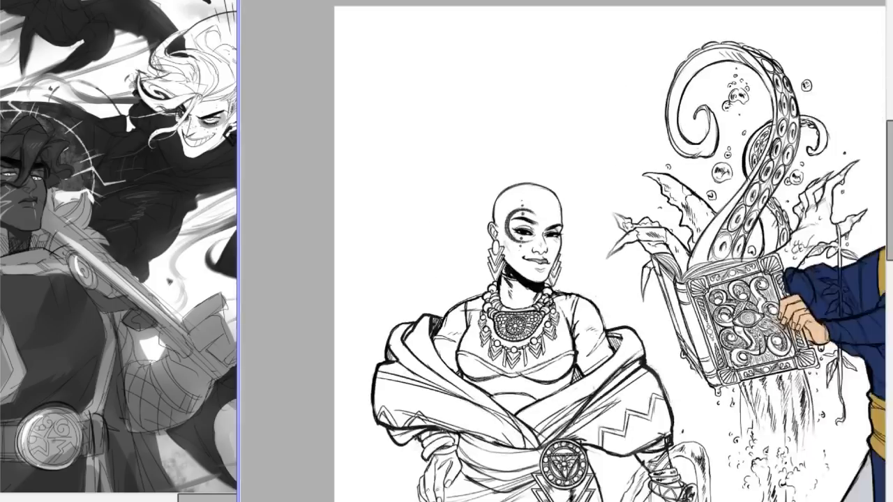
{"action": "left_click_drag", "start_coordinate": [889, 166], "coordinate": [889, 187]}
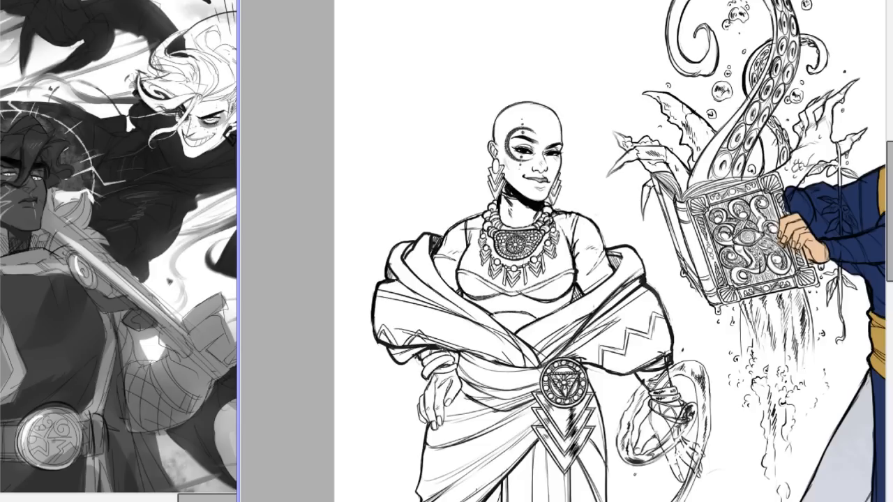
Paint the bald figure's head, face, ear and neck in a flat medium brown skin tone under the line art.
{"action": "key", "text": "ctrl+plus"}
{"action": "key", "text": "ctrl+plus"}
{"action": "key", "text": "ctrl+minus"}
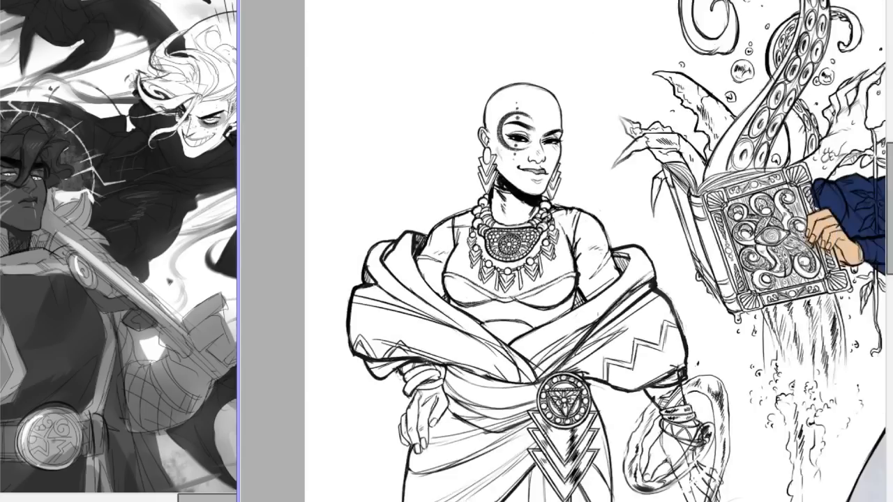
{"action": "scroll", "coordinate": [563, 251], "scroll_direction": "right", "scroll_amount": 6}
{"action": "scroll", "coordinate": [564, 252], "scroll_direction": "left", "scroll_amount": 7}
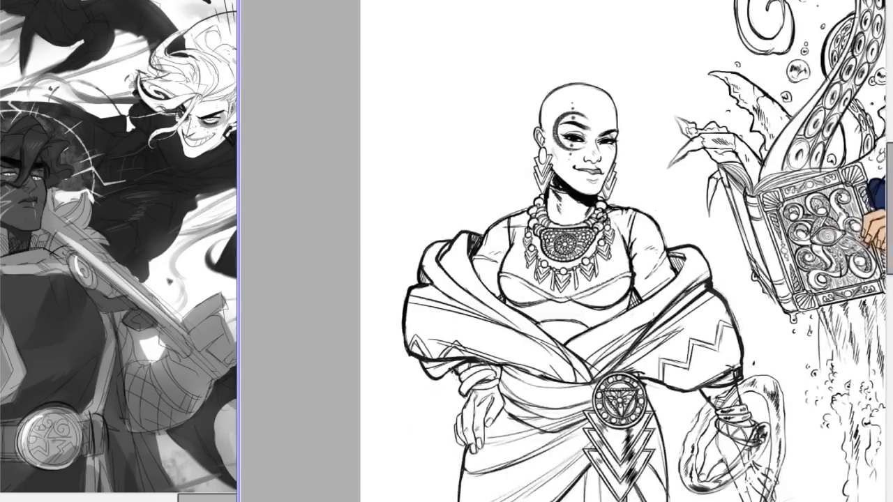
{"action": "key", "text": "ctrl+plus"}
{"action": "key", "text": "ctrl+plus"}
{"action": "key", "text": "ctrl+plus"}
{"action": "key", "text": "ctrl+minus"}
{"action": "key", "text": "ctrl+minus"}
{"action": "scroll", "coordinate": [587, 141], "scroll_direction": "up", "scroll_amount": 3}
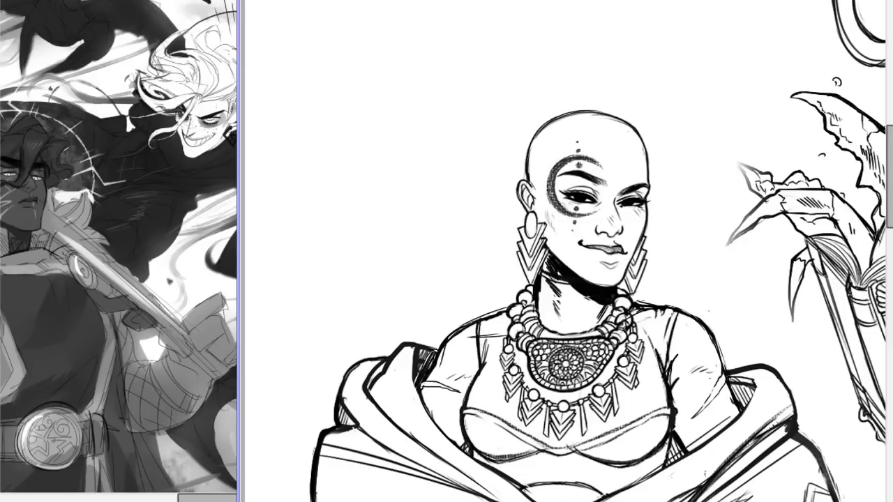
{"action": "left_click_drag", "start_coordinate": [578, 206], "coordinate": [585, 250]}
{"action": "key", "text": "ctrl+z"}
{"action": "left_click_drag", "start_coordinate": [595, 218], "coordinate": [589, 229]}
{"action": "mouse_move", "coordinate": [529, 187]}
{"action": "left_mouse_down"}
{"action": "mouse_move", "coordinate": [526, 209]}
{"action": "mouse_move", "coordinate": [547, 203]}
{"action": "mouse_move", "coordinate": [555, 151]}
{"action": "mouse_move", "coordinate": [545, 160]}
{"action": "mouse_move", "coordinate": [583, 133]}
{"action": "mouse_move", "coordinate": [550, 147]}
{"action": "mouse_move", "coordinate": [583, 132]}
{"action": "mouse_move", "coordinate": [565, 134]}
{"action": "mouse_move", "coordinate": [611, 137]}
{"action": "mouse_move", "coordinate": [601, 137]}
{"action": "mouse_move", "coordinate": [631, 160]}
{"action": "mouse_move", "coordinate": [620, 142]}
{"action": "mouse_move", "coordinate": [628, 152]}
{"action": "mouse_move", "coordinate": [631, 180]}
{"action": "mouse_move", "coordinate": [615, 213]}
{"action": "mouse_move", "coordinate": [628, 225]}
{"action": "mouse_move", "coordinate": [629, 209]}
{"action": "mouse_move", "coordinate": [596, 279]}
{"action": "mouse_move", "coordinate": [631, 235]}
{"action": "mouse_move", "coordinate": [600, 264]}
{"action": "mouse_move", "coordinate": [590, 229]}
{"action": "mouse_move", "coordinate": [571, 234]}
{"action": "mouse_move", "coordinate": [591, 210]}
{"action": "mouse_move", "coordinate": [568, 244]}
{"action": "mouse_move", "coordinate": [563, 307]}
{"action": "mouse_move", "coordinate": [558, 296]}
{"action": "mouse_move", "coordinate": [566, 311]}
{"action": "mouse_move", "coordinate": [589, 299]}
{"action": "mouse_move", "coordinate": [582, 334]}
{"action": "left_mouse_up"}
Fill the bald figure's shoulders and upper arms with the same brown, down to the edges of the shawl.
{"action": "mouse_move", "coordinate": [496, 355]}
{"action": "left_mouse_down"}
{"action": "mouse_move", "coordinate": [509, 366]}
{"action": "mouse_move", "coordinate": [506, 380]}
{"action": "mouse_move", "coordinate": [481, 345]}
{"action": "mouse_move", "coordinate": [464, 354]}
{"action": "mouse_move", "coordinate": [473, 342]}
{"action": "left_mouse_up"}
{"action": "mouse_move", "coordinate": [440, 404]}
{"action": "left_mouse_down"}
{"action": "mouse_move", "coordinate": [436, 440]}
{"action": "mouse_move", "coordinate": [482, 446]}
{"action": "mouse_move", "coordinate": [485, 393]}
{"action": "left_mouse_up"}
{"action": "mouse_move", "coordinate": [649, 317]}
{"action": "left_mouse_down"}
{"action": "mouse_move", "coordinate": [690, 351]}
{"action": "mouse_move", "coordinate": [698, 347]}
{"action": "mouse_move", "coordinate": [681, 333]}
{"action": "mouse_move", "coordinate": [693, 347]}
{"action": "mouse_move", "coordinate": [695, 337]}
{"action": "mouse_move", "coordinate": [725, 417]}
{"action": "mouse_move", "coordinate": [685, 366]}
{"action": "mouse_move", "coordinate": [682, 412]}
{"action": "mouse_move", "coordinate": [672, 411]}
{"action": "mouse_move", "coordinate": [721, 424]}
{"action": "left_mouse_up"}
{"action": "scroll", "coordinate": [564, 235], "scroll_direction": "down", "scroll_amount": 8}
{"action": "scroll", "coordinate": [564, 235], "scroll_direction": "up", "scroll_amount": 6}
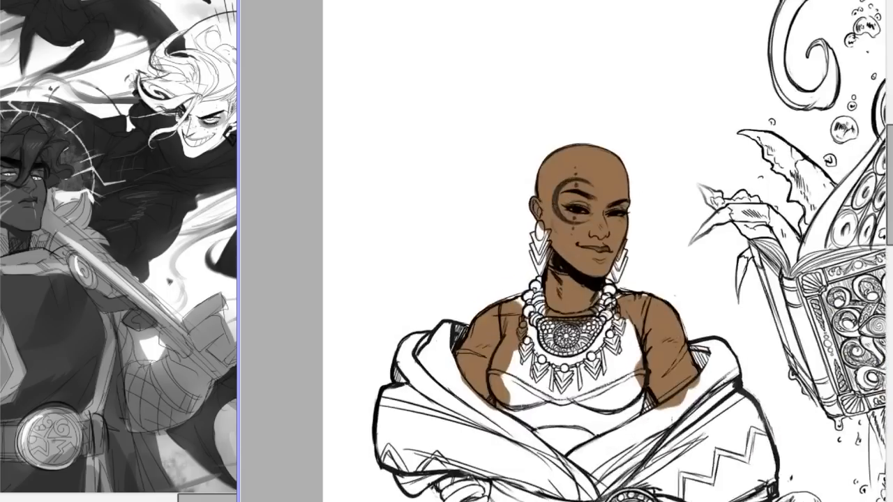
Paint the hand resting on the bald figure's hip brown up to the bracelet.
{"action": "left_click_drag", "start_coordinate": [889, 169], "coordinate": [889, 221]}
{"action": "mouse_move", "coordinate": [447, 276]}
{"action": "left_mouse_down"}
{"action": "mouse_move", "coordinate": [473, 299]}
{"action": "mouse_move", "coordinate": [455, 340]}
{"action": "mouse_move", "coordinate": [465, 371]}
{"action": "mouse_move", "coordinate": [444, 329]}
{"action": "mouse_move", "coordinate": [444, 345]}
{"action": "mouse_move", "coordinate": [455, 348]}
{"action": "mouse_move", "coordinate": [446, 335]}
{"action": "mouse_move", "coordinate": [449, 360]}
{"action": "mouse_move", "coordinate": [441, 342]}
{"action": "mouse_move", "coordinate": [459, 360]}
{"action": "mouse_move", "coordinate": [475, 300]}
{"action": "left_mouse_up"}
{"action": "key", "text": "ctrl+z"}
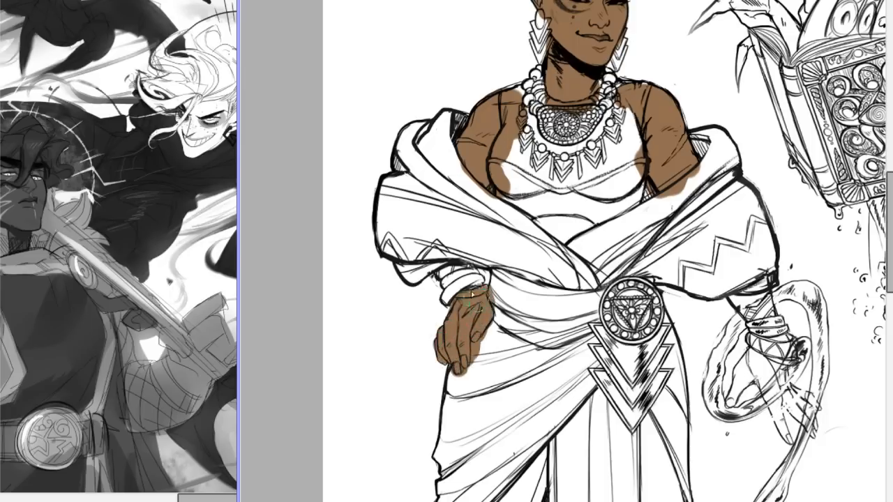
Paint the bald figure's lowered forearm, palm, thumb and index finger brown beside the ring of water.
{"action": "mouse_move", "coordinate": [762, 307]}
{"action": "left_mouse_down"}
{"action": "mouse_move", "coordinate": [740, 299]}
{"action": "mouse_move", "coordinate": [748, 312]}
{"action": "mouse_move", "coordinate": [729, 297]}
{"action": "mouse_move", "coordinate": [768, 321]}
{"action": "mouse_move", "coordinate": [761, 298]}
{"action": "mouse_move", "coordinate": [749, 366]}
{"action": "mouse_move", "coordinate": [757, 362]}
{"action": "mouse_move", "coordinate": [749, 346]}
{"action": "mouse_move", "coordinate": [757, 349]}
{"action": "left_mouse_up"}
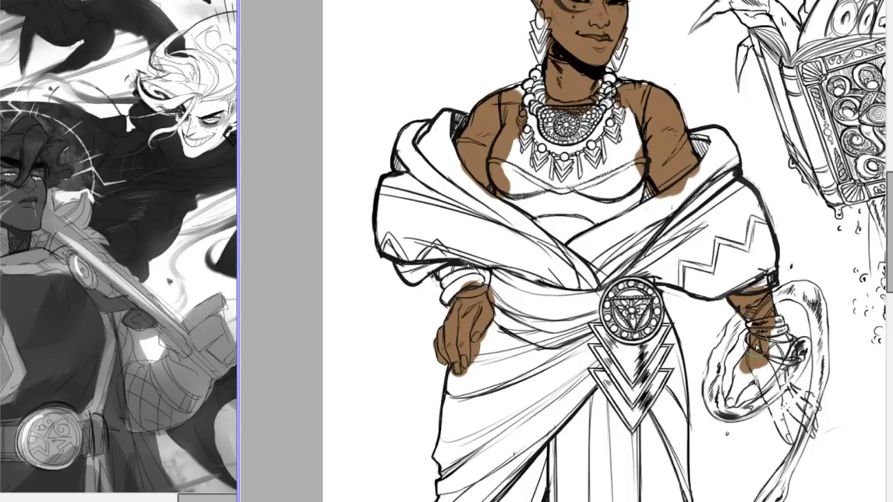
{"action": "mouse_move", "coordinate": [756, 348]}
{"action": "left_mouse_down"}
{"action": "mouse_move", "coordinate": [752, 370]}
{"action": "mouse_move", "coordinate": [756, 357]}
{"action": "mouse_move", "coordinate": [742, 358]}
{"action": "mouse_move", "coordinate": [727, 408]}
{"action": "mouse_move", "coordinate": [769, 376]}
{"action": "left_mouse_up"}
{"action": "key", "text": "ctrl+z"}
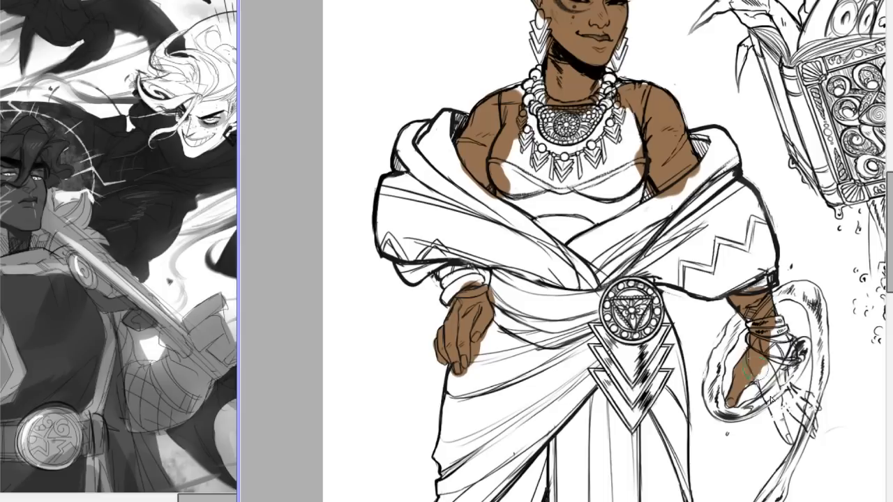
{"action": "mouse_move", "coordinate": [769, 367]}
{"action": "left_mouse_down"}
{"action": "mouse_move", "coordinate": [781, 421]}
{"action": "mouse_move", "coordinate": [758, 383]}
{"action": "mouse_move", "coordinate": [759, 374]}
{"action": "mouse_move", "coordinate": [785, 441]}
{"action": "left_mouse_up"}
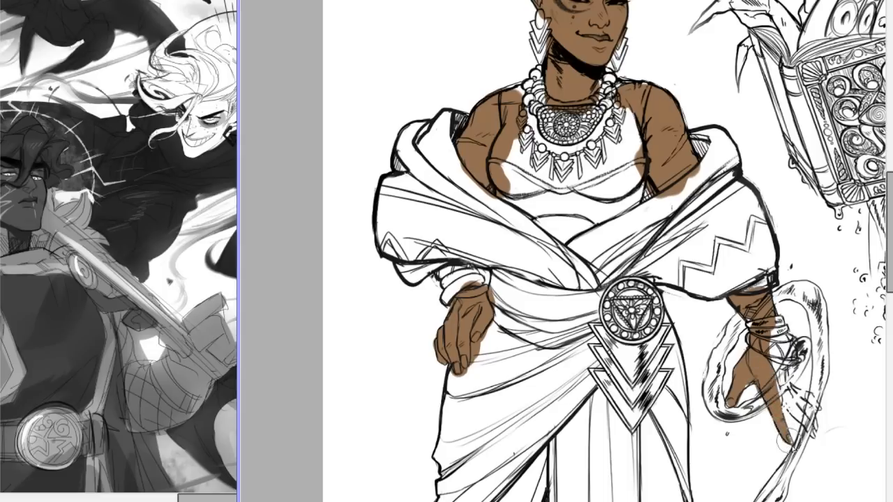
{"action": "left_click_drag", "start_coordinate": [786, 427], "coordinate": [787, 444]}
{"action": "left_click_drag", "start_coordinate": [735, 392], "coordinate": [732, 392]}
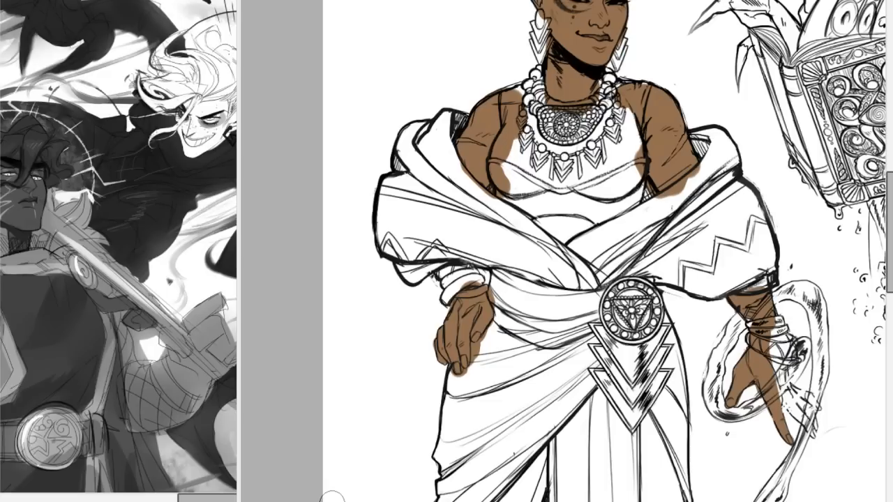
Fill the remaining fingers and the wrapped wrist of the lowered hand with brown.
{"action": "left_click", "coordinate": [562, 302]}
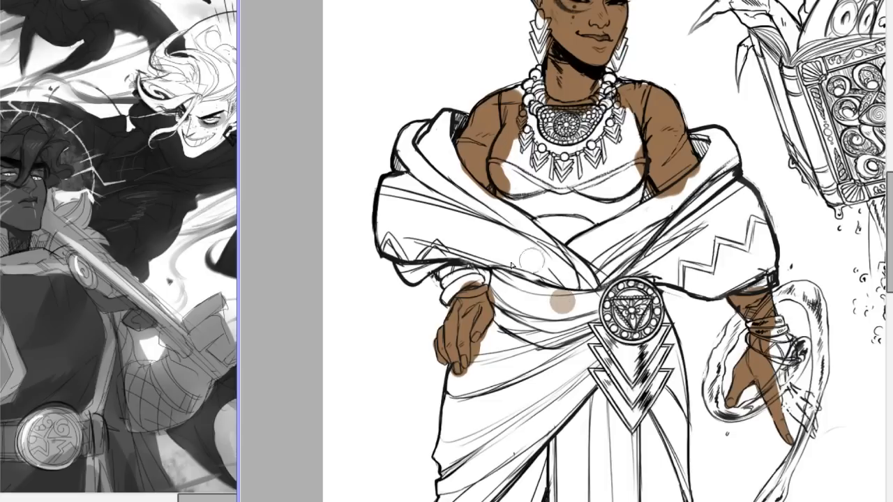
{"action": "mouse_move", "coordinate": [765, 345]}
{"action": "left_mouse_down"}
{"action": "mouse_move", "coordinate": [785, 406]}
{"action": "mouse_move", "coordinate": [777, 383]}
{"action": "mouse_move", "coordinate": [813, 440]}
{"action": "mouse_move", "coordinate": [798, 393]}
{"action": "mouse_move", "coordinate": [808, 407]}
{"action": "mouse_move", "coordinate": [794, 396]}
{"action": "mouse_move", "coordinate": [814, 426]}
{"action": "left_mouse_up"}
{"action": "mouse_move", "coordinate": [798, 388]}
{"action": "left_mouse_down"}
{"action": "mouse_move", "coordinate": [819, 409]}
{"action": "mouse_move", "coordinate": [780, 370]}
{"action": "mouse_move", "coordinate": [770, 339]}
{"action": "mouse_move", "coordinate": [782, 343]}
{"action": "mouse_move", "coordinate": [757, 326]}
{"action": "mouse_move", "coordinate": [745, 273]}
{"action": "left_mouse_up"}
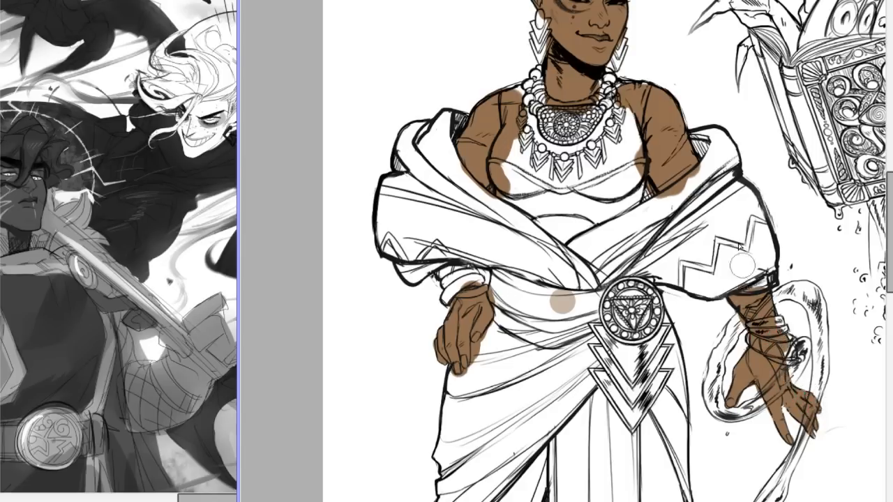
Paint the exposed skin of both feet brown inside the bald figure's sandals.
{"action": "scroll", "coordinate": [562, 301], "scroll_direction": "down", "scroll_amount": 5}
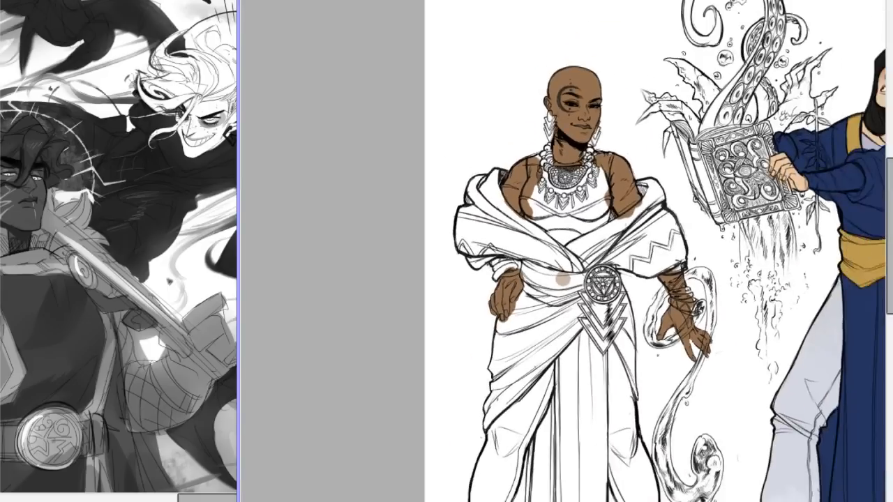
{"action": "scroll", "coordinate": [568, 269], "scroll_direction": "up", "scroll_amount": 2}
{"action": "left_click_drag", "start_coordinate": [890, 184], "coordinate": [890, 249]}
{"action": "mouse_move", "coordinate": [684, 423]}
{"action": "left_mouse_down"}
{"action": "mouse_move", "coordinate": [701, 428]}
{"action": "mouse_move", "coordinate": [693, 423]}
{"action": "left_mouse_up"}
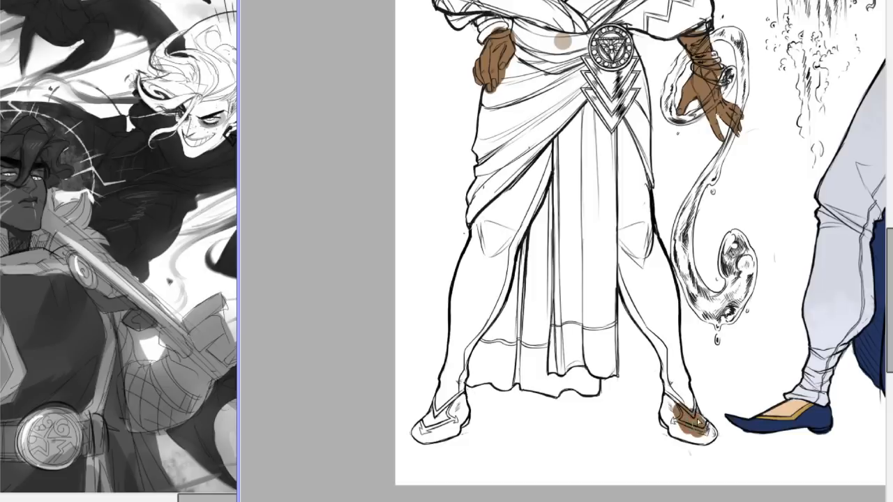
{"action": "mouse_move", "coordinate": [692, 421]}
{"action": "left_mouse_down"}
{"action": "mouse_move", "coordinate": [688, 411]}
{"action": "mouse_move", "coordinate": [693, 420]}
{"action": "left_mouse_up"}
{"action": "left_click_drag", "start_coordinate": [438, 409], "coordinate": [430, 432]}
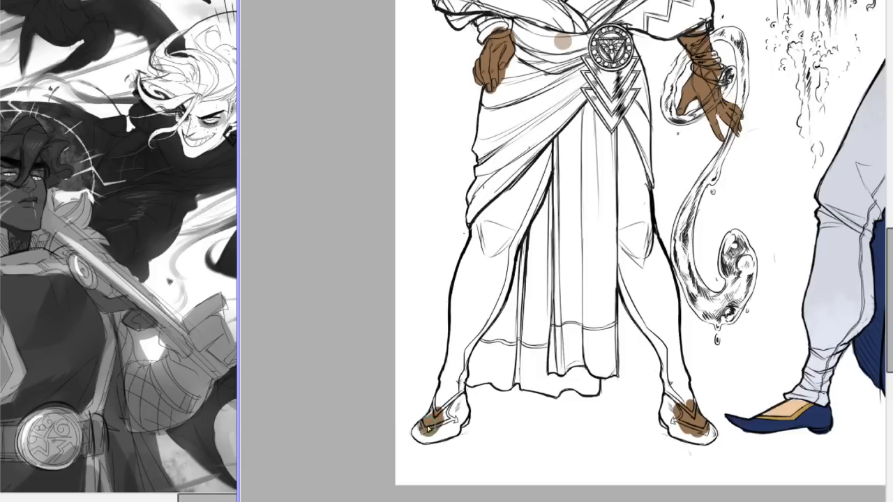
{"action": "mouse_move", "coordinate": [437, 418]}
{"action": "left_mouse_down"}
{"action": "mouse_move", "coordinate": [447, 410]}
{"action": "mouse_move", "coordinate": [450, 422]}
{"action": "left_mouse_up"}
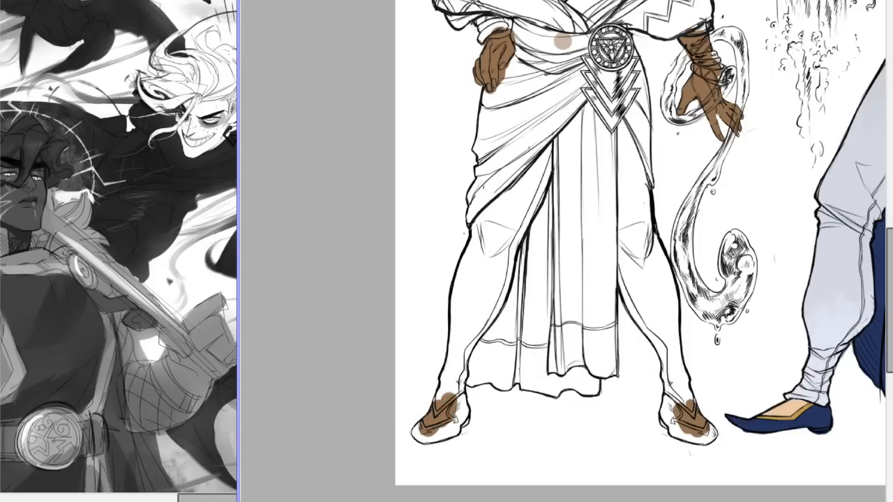
Review the bald figure's brown skin fill against the tentacle book and the blue-robed figure.
{"action": "scroll", "coordinate": [453, 425], "scroll_direction": "right", "scroll_amount": 3}
{"action": "left_click_drag", "start_coordinate": [519, 500], "coordinate": [528, 499]}
{"action": "left_click_drag", "start_coordinate": [890, 262], "coordinate": [889, 161]}
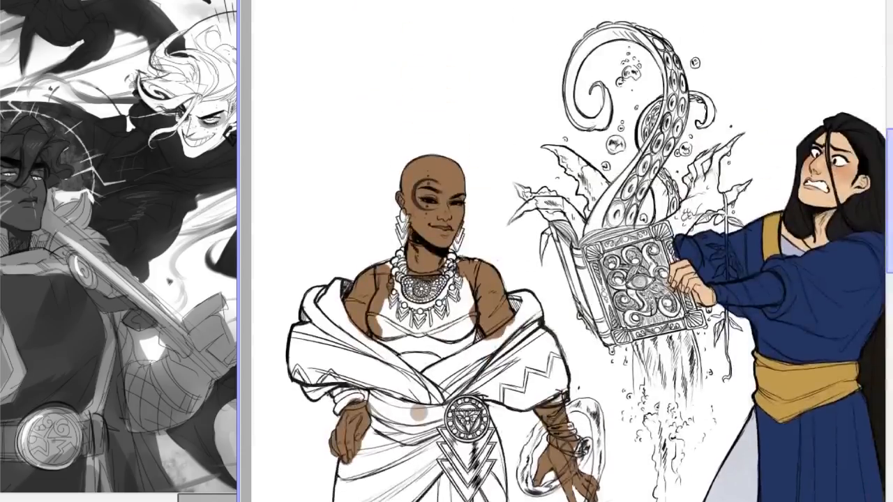
{"action": "key", "text": "ctrl+minus"}
{"action": "key", "text": "ctrl+minus"}
{"action": "key", "text": "ctrl+plus"}
{"action": "key", "text": "ctrl+plus"}
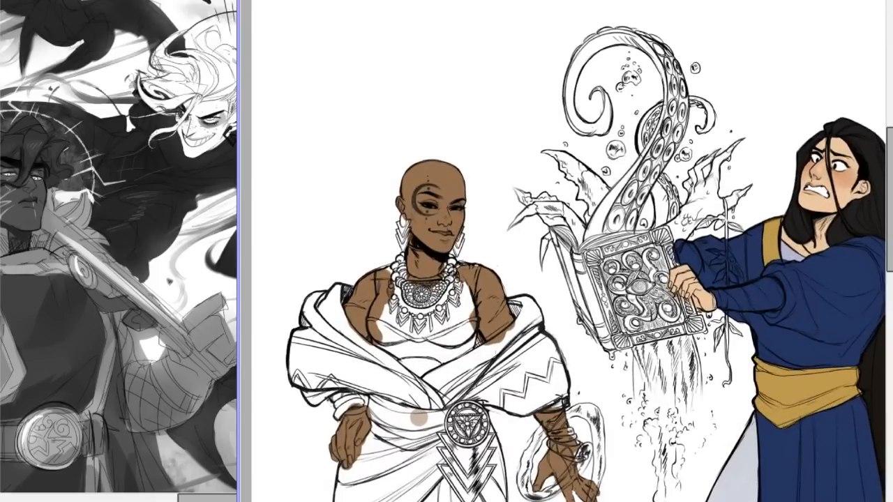
{"action": "key", "text": "ctrl+minus"}
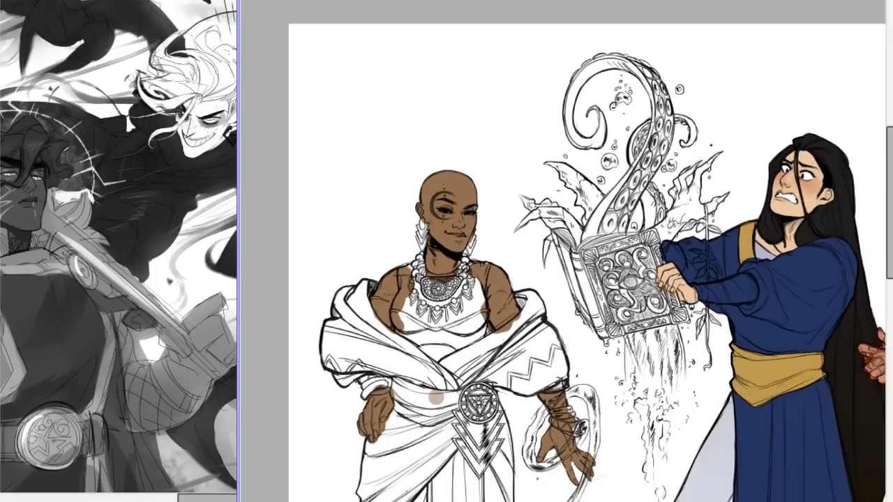
{"action": "key", "text": "ctrl+plus"}
{"action": "key", "text": "ctrl+plus"}
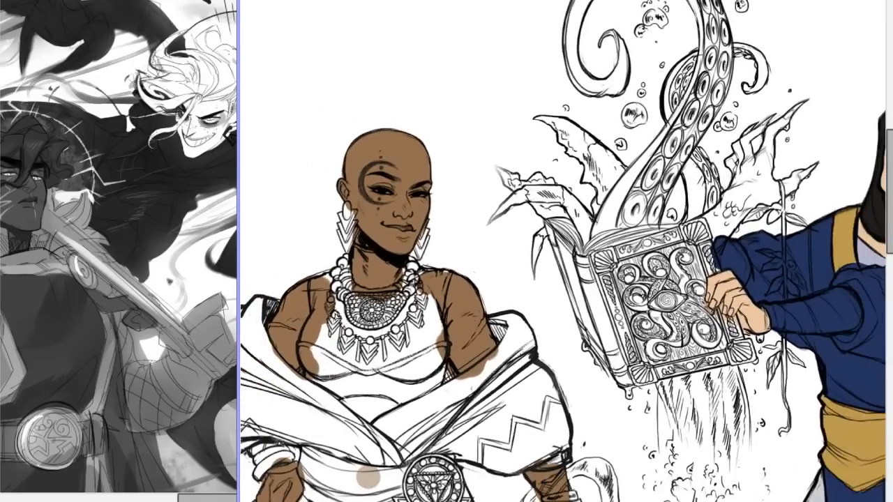
Look over the bald figure's face, jewellery, shawl and belt medallion, comparing the close view with the full body.
{"action": "left_click_drag", "start_coordinate": [520, 501], "coordinate": [481, 499]}
{"action": "left_click_drag", "start_coordinate": [889, 158], "coordinate": [889, 208]}
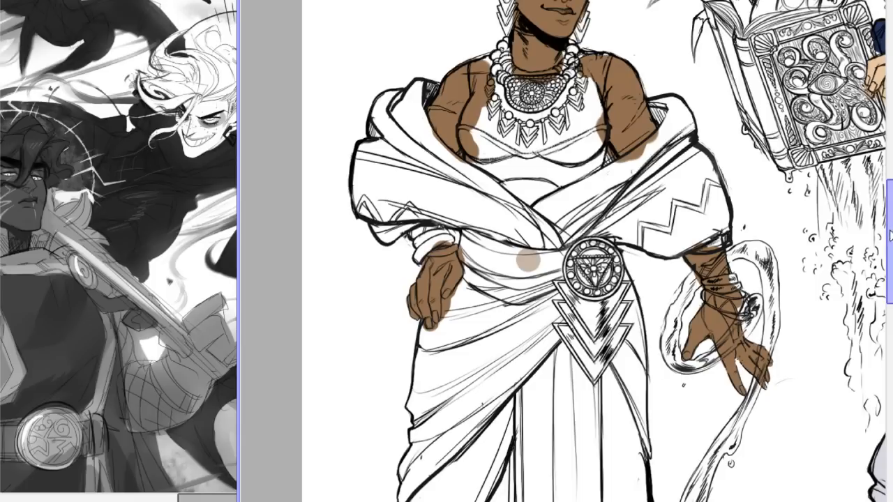
{"action": "left_click_drag", "start_coordinate": [891, 218], "coordinate": [891, 199]}
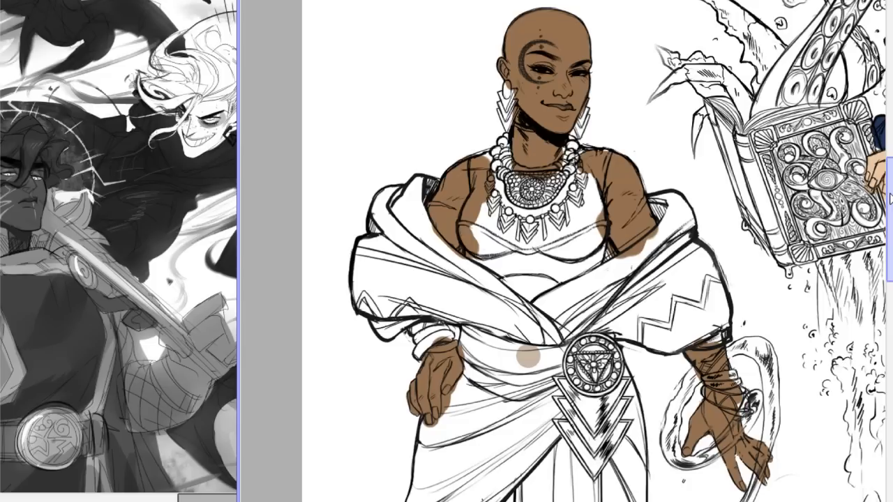
{"action": "left_click_drag", "start_coordinate": [890, 198], "coordinate": [890, 196]}
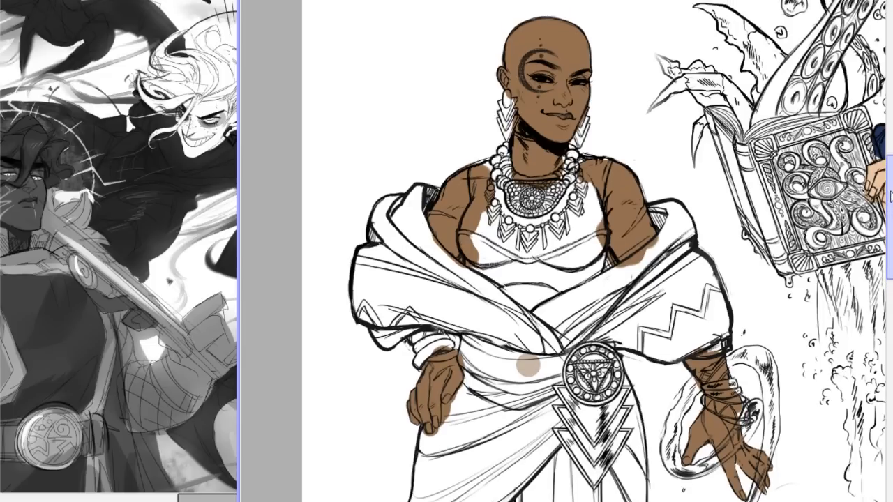
{"action": "left_click_drag", "start_coordinate": [891, 198], "coordinate": [890, 197]}
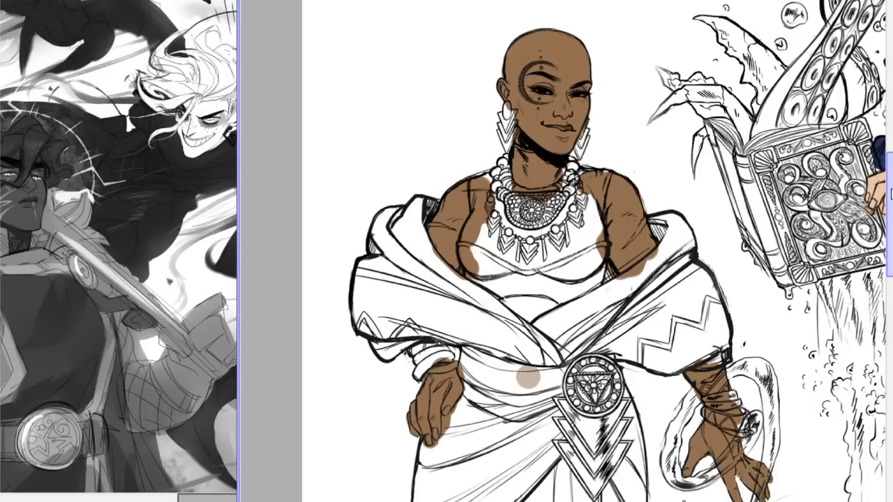
{"action": "left_click_drag", "start_coordinate": [891, 194], "coordinate": [890, 196]}
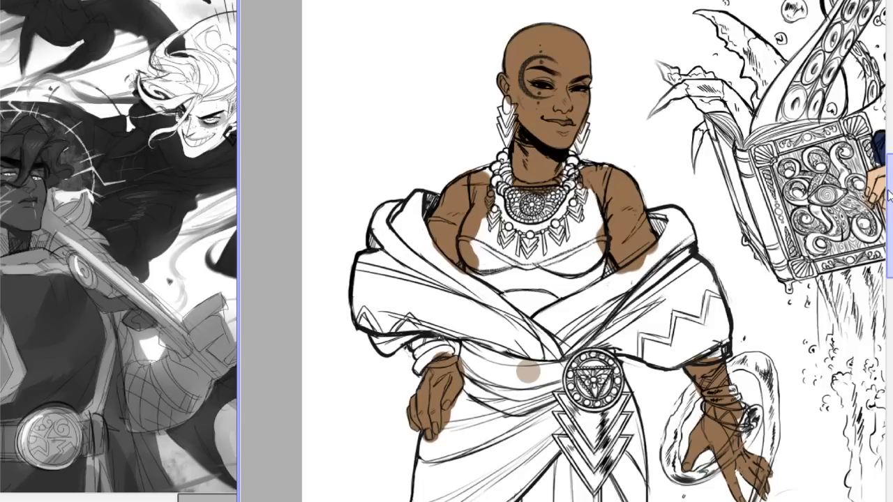
{"action": "mouse_move", "coordinate": [889, 191]}
{"action": "left_mouse_down"}
{"action": "mouse_move", "coordinate": [890, 208]}
{"action": "mouse_move", "coordinate": [891, 200]}
{"action": "left_mouse_up"}
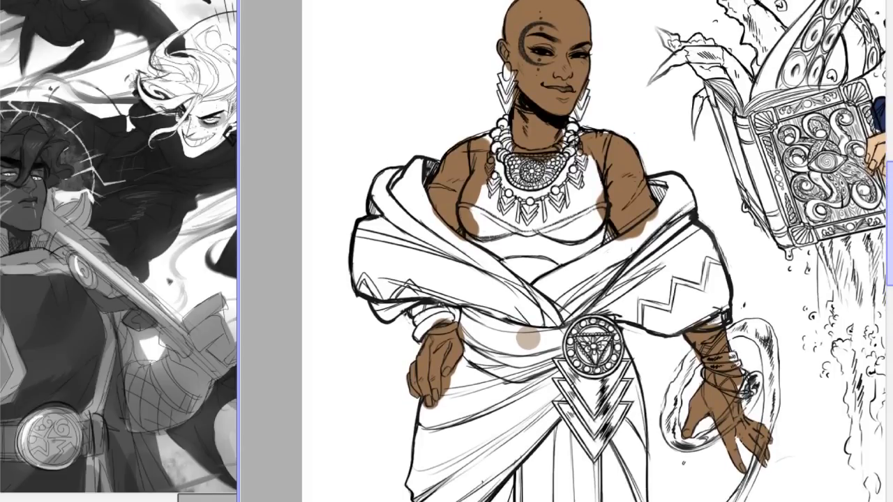
{"action": "mouse_move", "coordinate": [891, 200]}
{"action": "left_mouse_down"}
{"action": "mouse_move", "coordinate": [891, 309]}
{"action": "mouse_move", "coordinate": [891, 186]}
{"action": "left_mouse_up"}
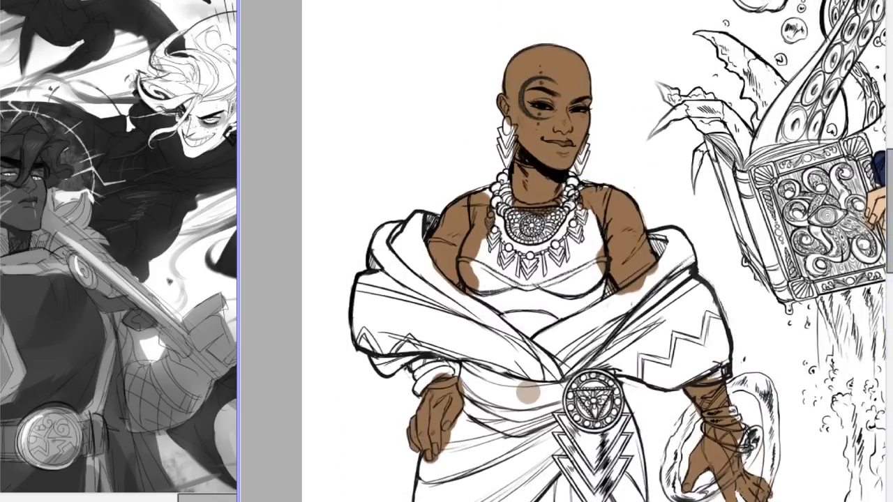
{"action": "scroll", "coordinate": [566, 251], "scroll_direction": "down", "scroll_amount": 3}
{"action": "scroll", "coordinate": [566, 251], "scroll_direction": "up", "scroll_amount": 4}
{"action": "mouse_move", "coordinate": [238, 330]}
{"action": "left_mouse_down"}
{"action": "mouse_move", "coordinate": [482, 330]}
{"action": "mouse_move", "coordinate": [248, 338]}
{"action": "left_mouse_up"}
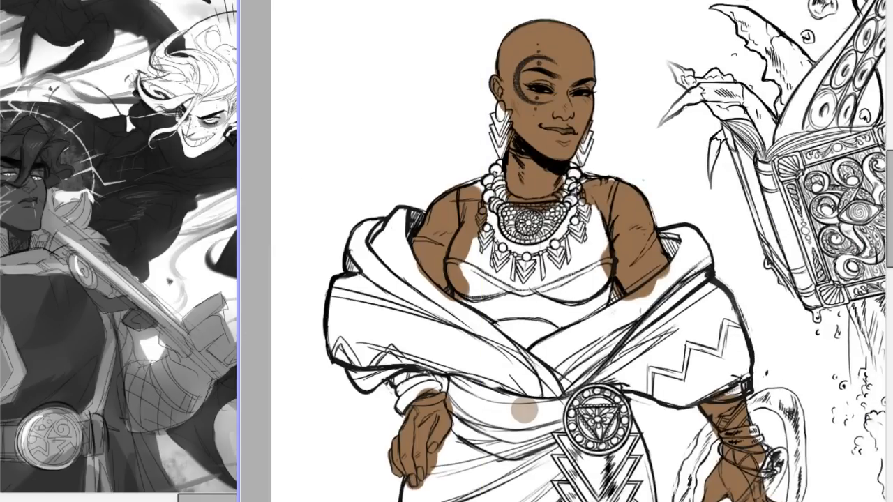
{"action": "scroll", "coordinate": [566, 251], "scroll_direction": "down", "scroll_amount": 3}
{"action": "scroll", "coordinate": [566, 251], "scroll_direction": "up", "scroll_amount": 2}
{"action": "left_click_drag", "start_coordinate": [890, 152], "coordinate": [890, 191]}
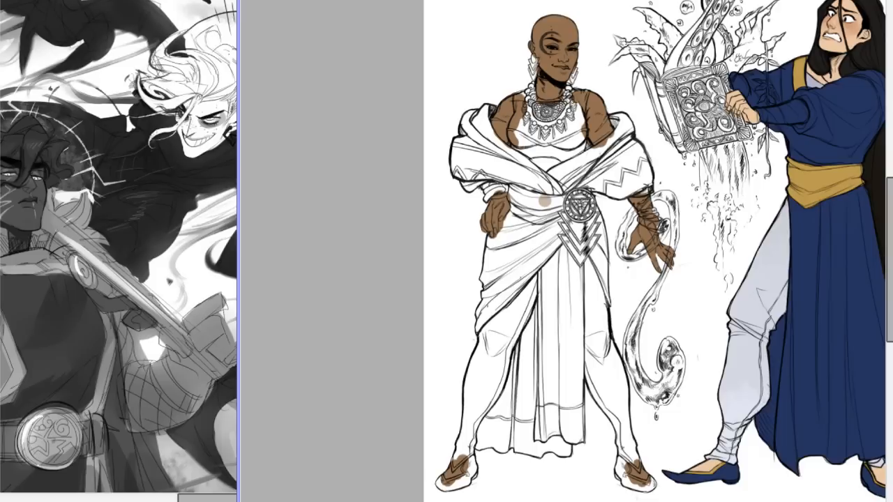
{"action": "scroll", "coordinate": [562, 249], "scroll_direction": "up", "scroll_amount": 4}
{"action": "left_click_drag", "start_coordinate": [887, 218], "coordinate": [868, 161]}
{"action": "left_click_drag", "start_coordinate": [515, 501], "coordinate": [574, 501]}
{"action": "mouse_move", "coordinate": [890, 159]}
{"action": "left_mouse_down"}
{"action": "mouse_move", "coordinate": [891, 195]}
{"action": "mouse_move", "coordinate": [891, 160]}
{"action": "left_mouse_up"}
{"action": "mouse_move", "coordinate": [667, 98]}
{"action": "left_mouse_down"}
{"action": "mouse_move", "coordinate": [599, 154]}
{"action": "mouse_move", "coordinate": [640, 106]}
{"action": "mouse_move", "coordinate": [600, 155]}
{"action": "left_mouse_up"}
{"action": "key", "text": "ctrl+z"}
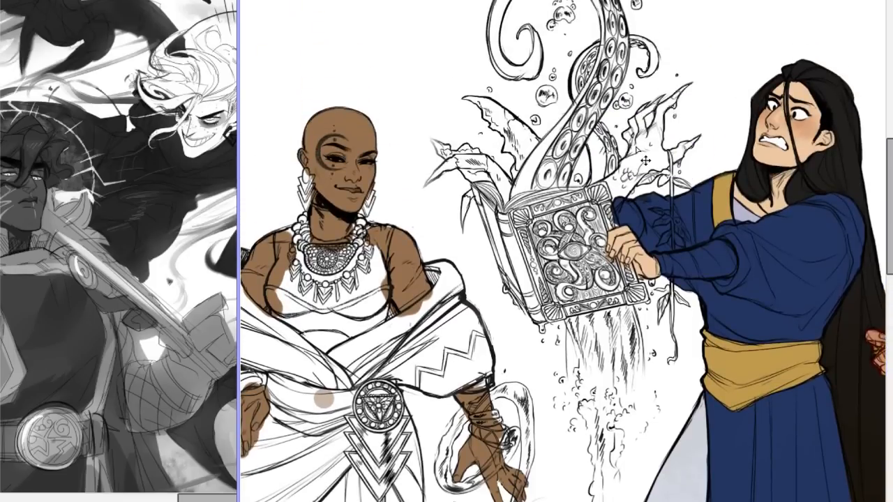
{"action": "left_click_drag", "start_coordinate": [890, 161], "coordinate": [882, 188]}
{"action": "scroll", "coordinate": [564, 247], "scroll_direction": "down", "scroll_amount": 2}
{"action": "scroll", "coordinate": [564, 248], "scroll_direction": "up", "scroll_amount": 1}
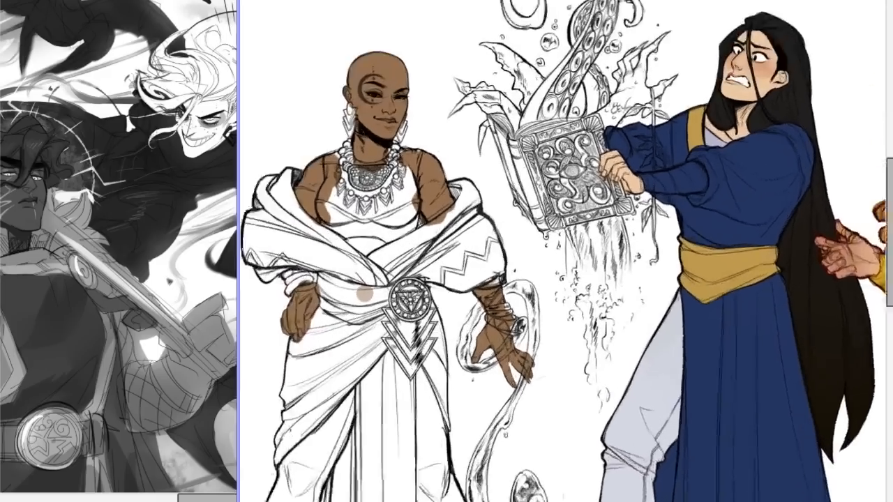
{"action": "scroll", "coordinate": [564, 247], "scroll_direction": "up", "scroll_amount": 1}
{"action": "left_click_drag", "start_coordinate": [888, 172], "coordinate": [885, 234]}
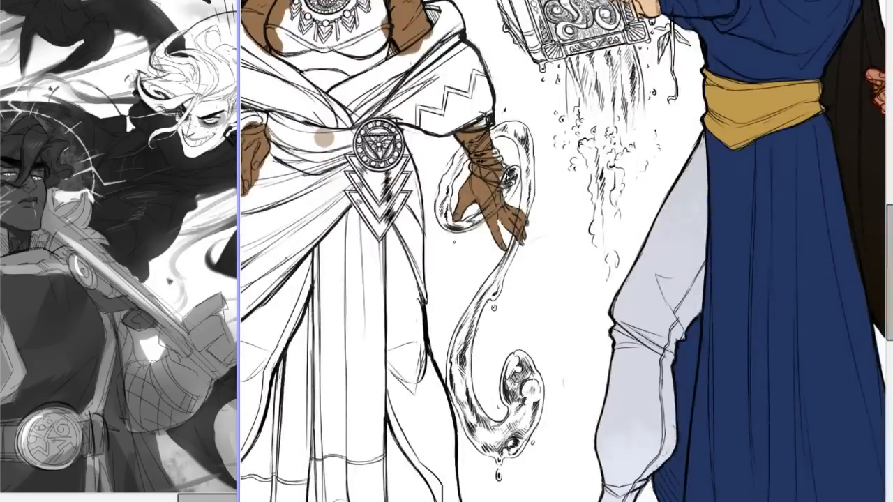
{"action": "mouse_move", "coordinate": [504, 263]}
{"action": "left_mouse_down"}
{"action": "mouse_move", "coordinate": [474, 324]}
{"action": "mouse_move", "coordinate": [553, 289]}
{"action": "mouse_move", "coordinate": [499, 257]}
{"action": "left_mouse_up"}
{"action": "key", "text": "ctrl+z"}
Try blocking in the bald figure's trouser leg between the hanging sash and the water tendril.
{"action": "left_click_drag", "start_coordinate": [520, 501], "coordinate": [467, 501]}
{"action": "left_click_drag", "start_coordinate": [889, 230], "coordinate": [836, 265]}
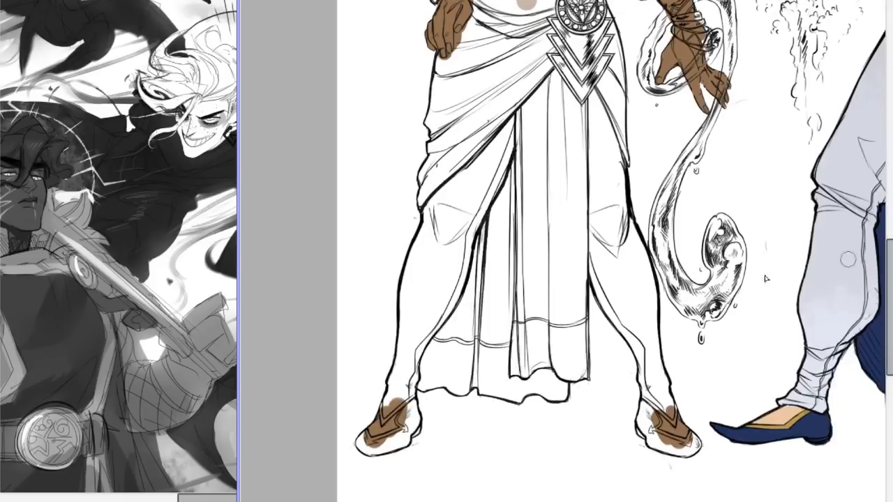
{"action": "mouse_move", "coordinate": [587, 91]}
{"action": "left_mouse_down"}
{"action": "mouse_move", "coordinate": [602, 206]}
{"action": "mouse_move", "coordinate": [598, 83]}
{"action": "mouse_move", "coordinate": [614, 244]}
{"action": "left_mouse_up"}
{"action": "key", "text": "ctrl+z"}
{"action": "mouse_move", "coordinate": [588, 111]}
{"action": "left_mouse_down"}
{"action": "mouse_move", "coordinate": [622, 236]}
{"action": "mouse_move", "coordinate": [604, 139]}
{"action": "mouse_move", "coordinate": [599, 261]}
{"action": "mouse_move", "coordinate": [594, 152]}
{"action": "mouse_move", "coordinate": [620, 293]}
{"action": "mouse_move", "coordinate": [619, 274]}
{"action": "mouse_move", "coordinate": [608, 298]}
{"action": "mouse_move", "coordinate": [598, 276]}
{"action": "mouse_move", "coordinate": [656, 390]}
{"action": "left_mouse_up"}
{"action": "key", "text": "ctrl+z"}
{"action": "left_click_drag", "start_coordinate": [595, 257], "coordinate": [638, 356]}
{"action": "key", "text": "ctrl+z"}
{"action": "left_click_drag", "start_coordinate": [595, 259], "coordinate": [625, 319]}
{"action": "mouse_move", "coordinate": [600, 277]}
{"action": "left_mouse_down"}
{"action": "mouse_move", "coordinate": [626, 310]}
{"action": "mouse_move", "coordinate": [635, 286]}
{"action": "left_mouse_up"}
{"action": "key", "text": "ctrl+z"}
{"action": "key", "text": "ctrl+z"}
{"action": "key", "text": "ctrl+z"}
Paint the bald figure's trouser leg below the hand on the hip slate blue, from the wrap opening to the sandal.
{"action": "mouse_move", "coordinate": [891, 268]}
{"action": "left_mouse_down"}
{"action": "mouse_move", "coordinate": [891, 197]}
{"action": "mouse_move", "coordinate": [878, 268]}
{"action": "left_mouse_up"}
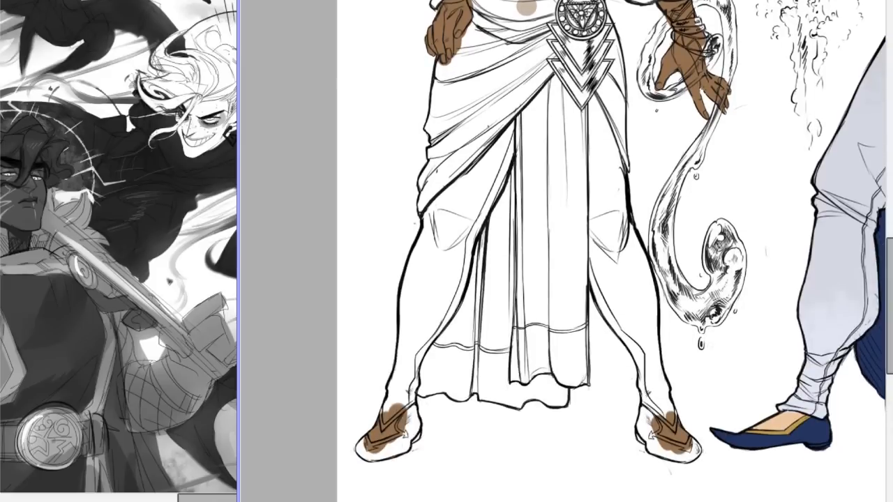
{"action": "mouse_move", "coordinate": [450, 209]}
{"action": "left_mouse_down"}
{"action": "mouse_move", "coordinate": [502, 132]}
{"action": "mouse_move", "coordinate": [422, 319]}
{"action": "mouse_move", "coordinate": [445, 298]}
{"action": "mouse_move", "coordinate": [447, 308]}
{"action": "mouse_move", "coordinate": [385, 418]}
{"action": "mouse_move", "coordinate": [412, 385]}
{"action": "left_mouse_up"}
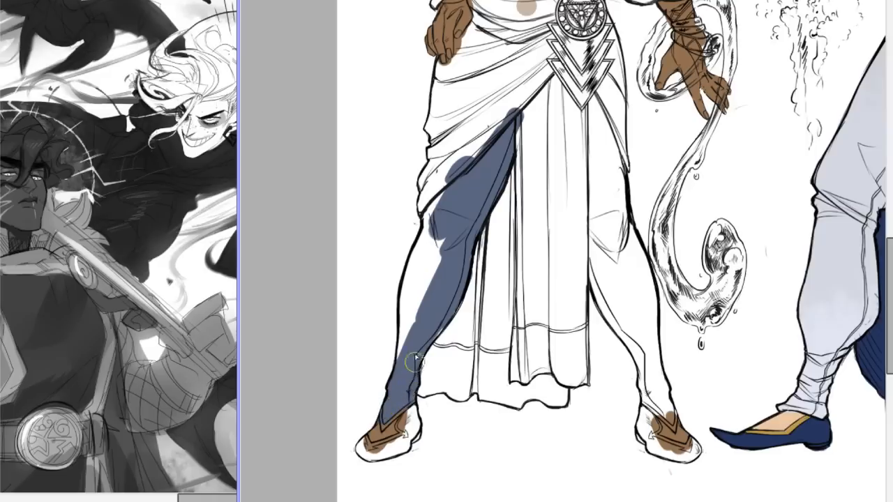
{"action": "mouse_move", "coordinate": [417, 338]}
{"action": "left_mouse_down"}
{"action": "mouse_move", "coordinate": [412, 314]}
{"action": "mouse_move", "coordinate": [444, 202]}
{"action": "mouse_move", "coordinate": [431, 262]}
{"action": "mouse_move", "coordinate": [410, 293]}
{"action": "mouse_move", "coordinate": [411, 280]}
{"action": "mouse_move", "coordinate": [411, 342]}
{"action": "left_mouse_up"}
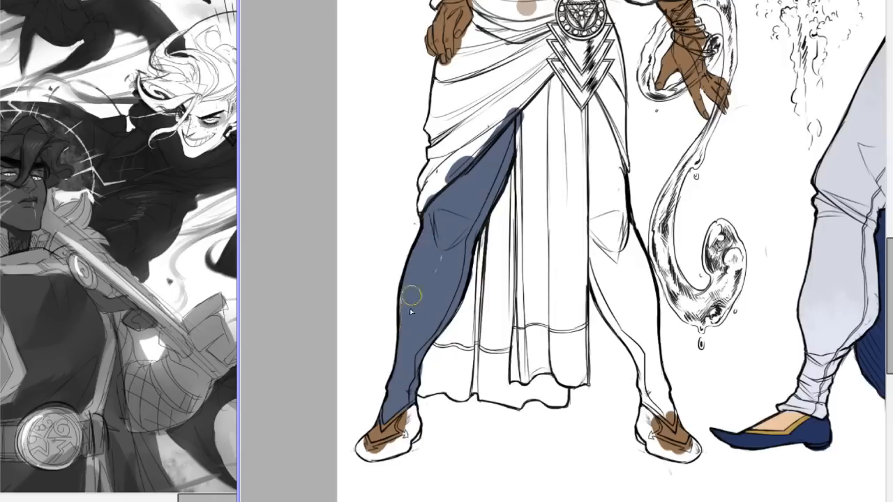
Paint the bald figure's other trouser leg slate blue, from under the pointed belt ornament down to the sandal.
{"action": "mouse_move", "coordinate": [451, 234]}
{"action": "left_mouse_down"}
{"action": "mouse_move", "coordinate": [408, 300]}
{"action": "mouse_move", "coordinate": [407, 342]}
{"action": "mouse_move", "coordinate": [423, 333]}
{"action": "left_mouse_up"}
{"action": "mouse_move", "coordinate": [600, 94]}
{"action": "left_mouse_down"}
{"action": "mouse_move", "coordinate": [601, 168]}
{"action": "mouse_move", "coordinate": [604, 123]}
{"action": "mouse_move", "coordinate": [606, 150]}
{"action": "mouse_move", "coordinate": [607, 288]}
{"action": "mouse_move", "coordinate": [598, 223]}
{"action": "mouse_move", "coordinate": [601, 262]}
{"action": "mouse_move", "coordinate": [593, 266]}
{"action": "mouse_move", "coordinate": [655, 381]}
{"action": "mouse_move", "coordinate": [641, 344]}
{"action": "mouse_move", "coordinate": [652, 386]}
{"action": "mouse_move", "coordinate": [632, 341]}
{"action": "mouse_move", "coordinate": [659, 408]}
{"action": "left_mouse_up"}
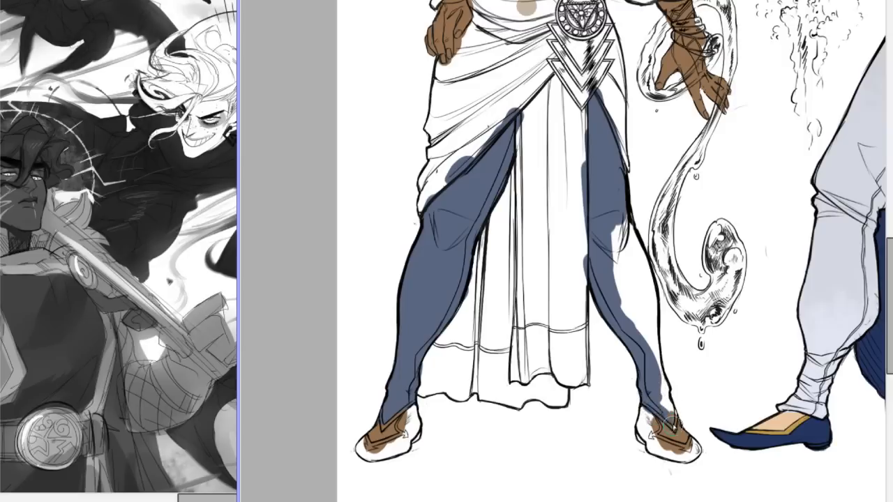
{"action": "mouse_move", "coordinate": [670, 415]}
{"action": "left_mouse_down"}
{"action": "mouse_move", "coordinate": [612, 207]}
{"action": "mouse_move", "coordinate": [625, 300]}
{"action": "mouse_move", "coordinate": [634, 281]}
{"action": "mouse_move", "coordinate": [630, 241]}
{"action": "left_mouse_up"}
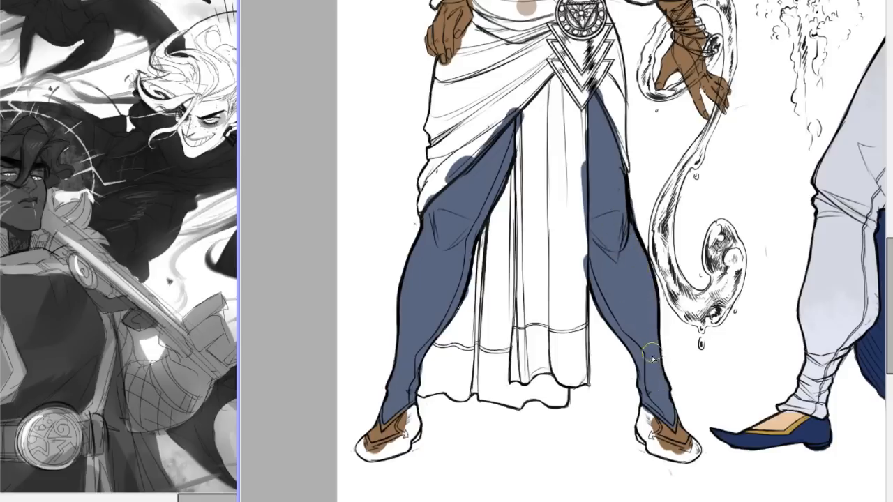
{"action": "mouse_move", "coordinate": [609, 208]}
{"action": "left_mouse_down"}
{"action": "mouse_move", "coordinate": [581, 109]}
{"action": "mouse_move", "coordinate": [616, 166]}
{"action": "mouse_move", "coordinate": [584, 93]}
{"action": "mouse_move", "coordinate": [593, 117]}
{"action": "left_mouse_up"}
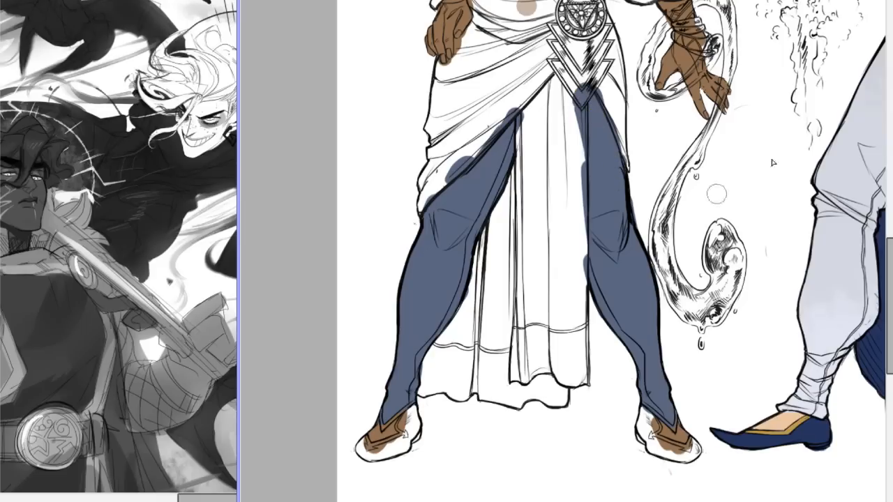
Try bluer and greyer shades on the bald figure's trousers and settle on a darker slate, comparing with the other figures.
{"action": "scroll", "coordinate": [628, 251], "scroll_direction": "up", "scroll_amount": 5}
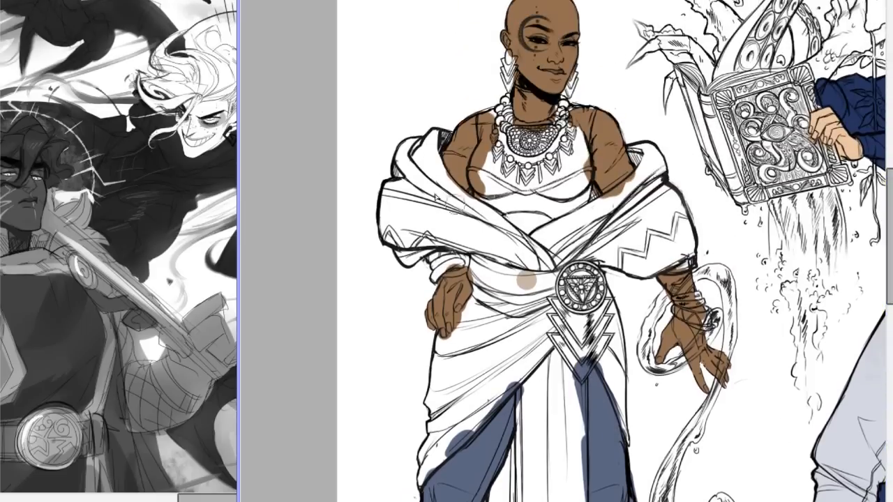
{"action": "scroll", "coordinate": [565, 259], "scroll_direction": "up", "scroll_amount": 2}
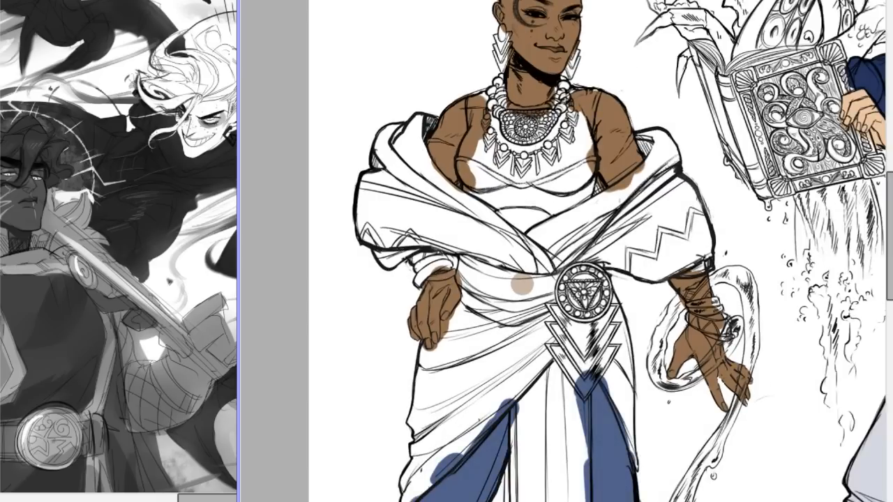
{"action": "scroll", "coordinate": [563, 250], "scroll_direction": "down", "scroll_amount": 10}
{"action": "scroll", "coordinate": [563, 250], "scroll_direction": "up", "scroll_amount": 9}
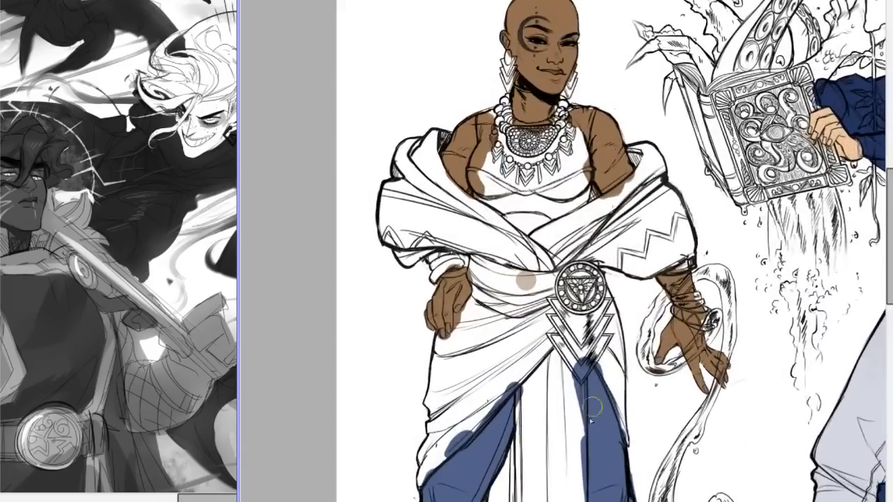
{"action": "scroll", "coordinate": [568, 275], "scroll_direction": "up", "scroll_amount": 3}
{"action": "scroll", "coordinate": [569, 275], "scroll_direction": "down", "scroll_amount": 1}
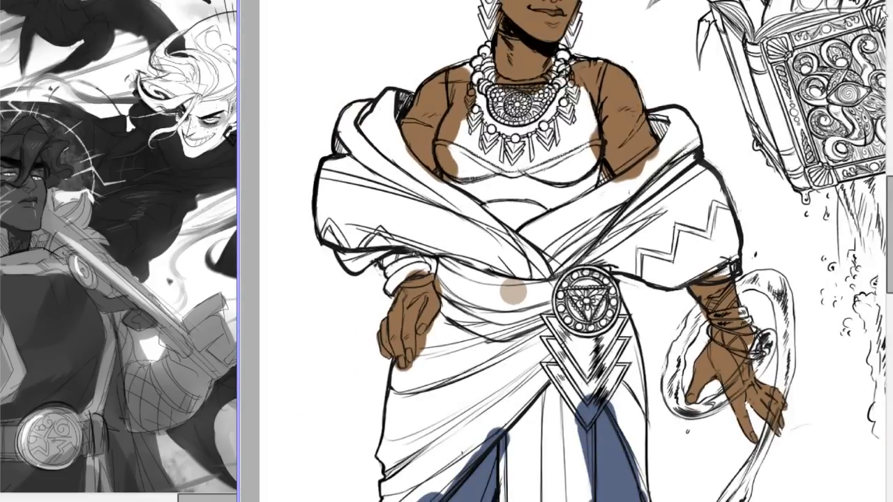
{"action": "left_click_drag", "start_coordinate": [884, 14], "coordinate": [852, 25]}
{"action": "scroll", "coordinate": [548, 268], "scroll_direction": "down", "scroll_amount": 5}
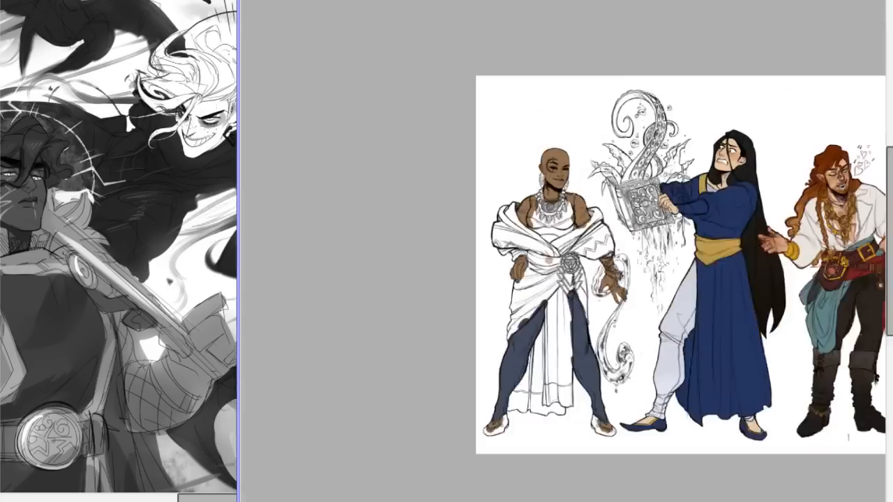
{"action": "scroll", "coordinate": [547, 269], "scroll_direction": "up", "scroll_amount": 5}
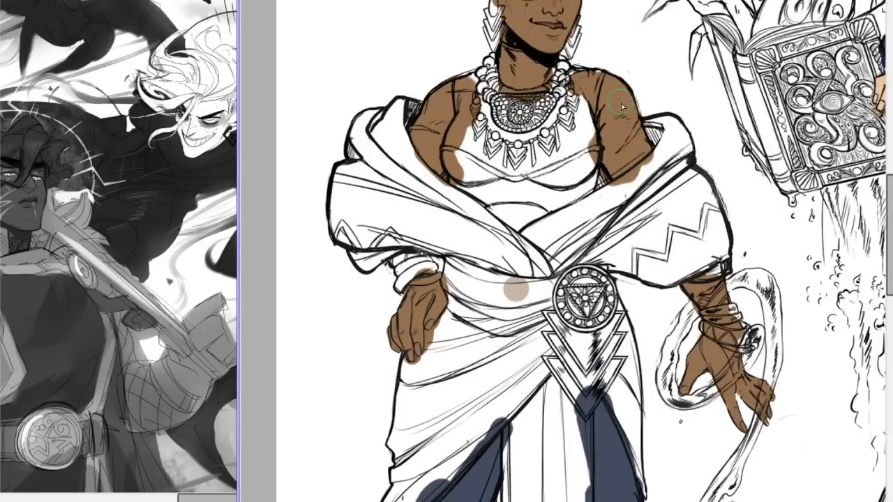
Paint the bald figure's exposed midriff between the chest band and the crossed shawl in the brown skin colour.
{"action": "mouse_move", "coordinate": [506, 209]}
{"action": "left_mouse_down"}
{"action": "mouse_move", "coordinate": [531, 206]}
{"action": "mouse_move", "coordinate": [514, 217]}
{"action": "left_mouse_up"}
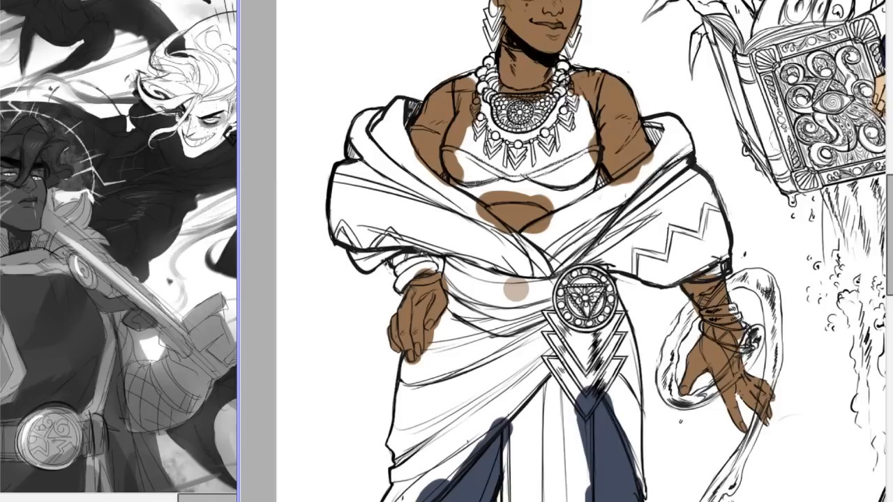
{"action": "scroll", "coordinate": [495, 136], "scroll_direction": "up", "scroll_amount": 1}
{"action": "scroll", "coordinate": [609, 251], "scroll_direction": "up", "scroll_amount": 1}
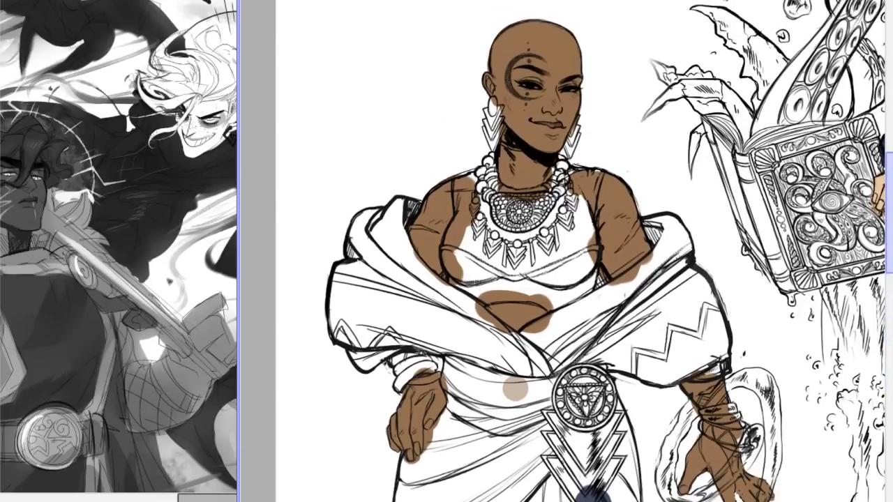
{"action": "scroll", "coordinate": [608, 252], "scroll_direction": "down", "scroll_amount": 3}
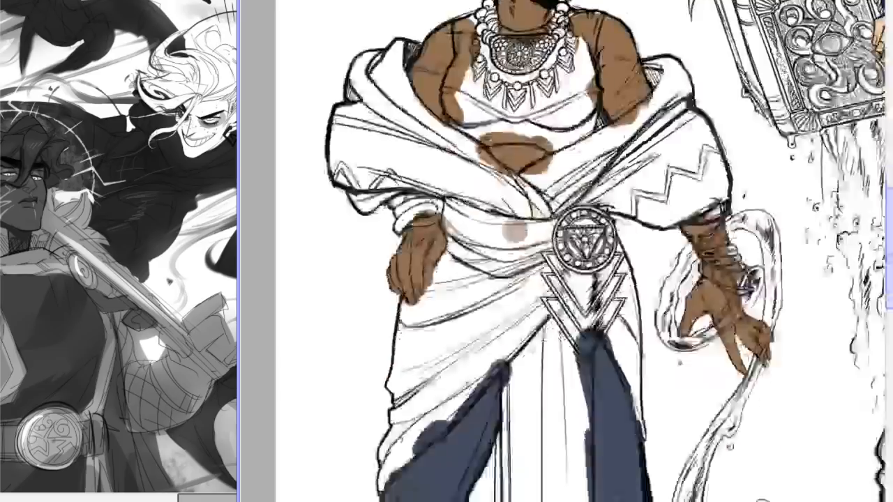
{"action": "scroll", "coordinate": [609, 251], "scroll_direction": "up", "scroll_amount": 5}
{"action": "scroll", "coordinate": [563, 251], "scroll_direction": "down", "scroll_amount": 3}
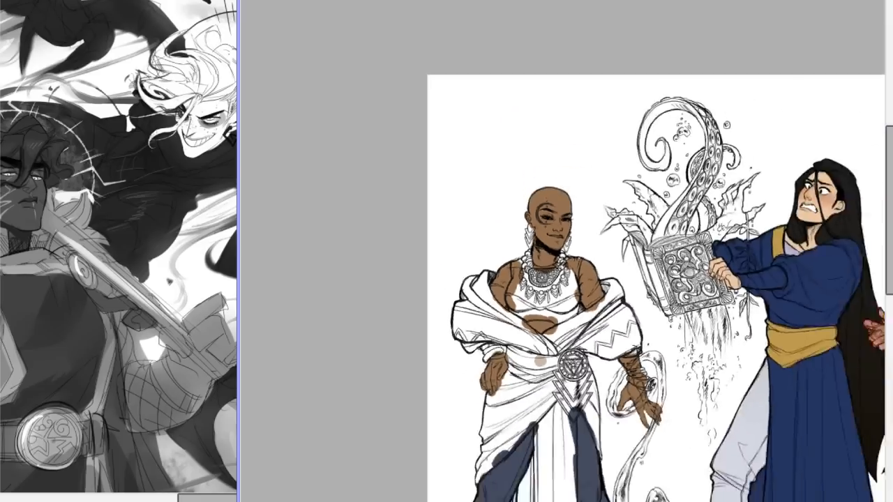
Shift the bald figure's trousers to a greyer slate and compare them with the brown skin and white clothing.
{"action": "scroll", "coordinate": [563, 251], "scroll_direction": "up", "scroll_amount": 5}
{"action": "left_click_drag", "start_coordinate": [890, 165], "coordinate": [890, 182]}
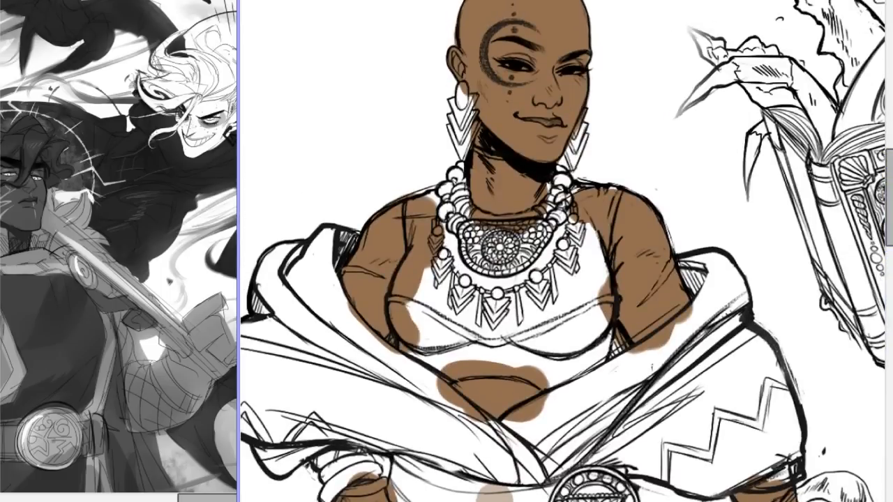
{"action": "mouse_move", "coordinate": [889, 183]}
{"action": "left_mouse_down"}
{"action": "mouse_move", "coordinate": [890, 202]}
{"action": "mouse_move", "coordinate": [890, 187]}
{"action": "left_mouse_up"}
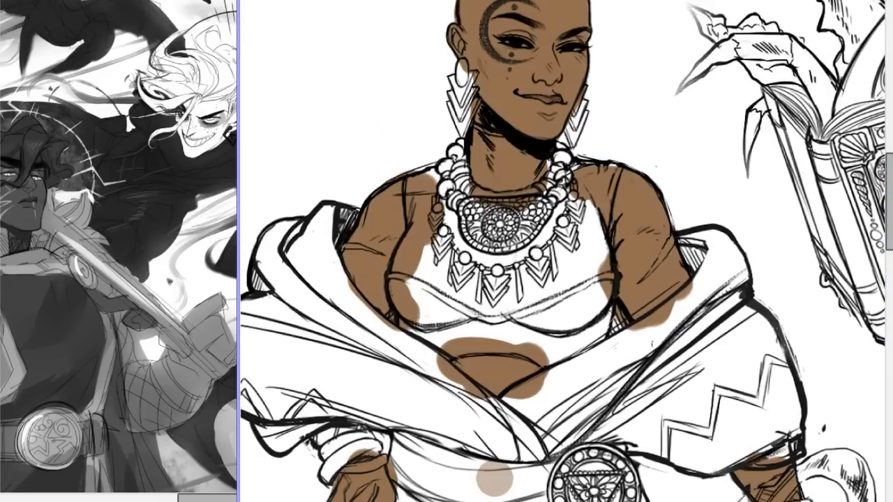
{"action": "mouse_move", "coordinate": [890, 192]}
{"action": "left_mouse_down"}
{"action": "mouse_move", "coordinate": [889, 201]}
{"action": "mouse_move", "coordinate": [890, 186]}
{"action": "left_mouse_up"}
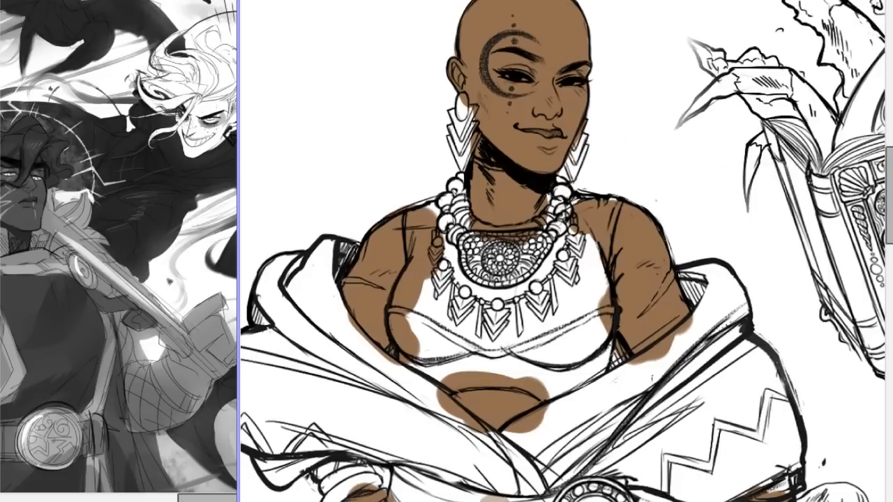
{"action": "scroll", "coordinate": [562, 251], "scroll_direction": "down", "scroll_amount": 5}
{"action": "scroll", "coordinate": [562, 251], "scroll_direction": "up", "scroll_amount": 2}
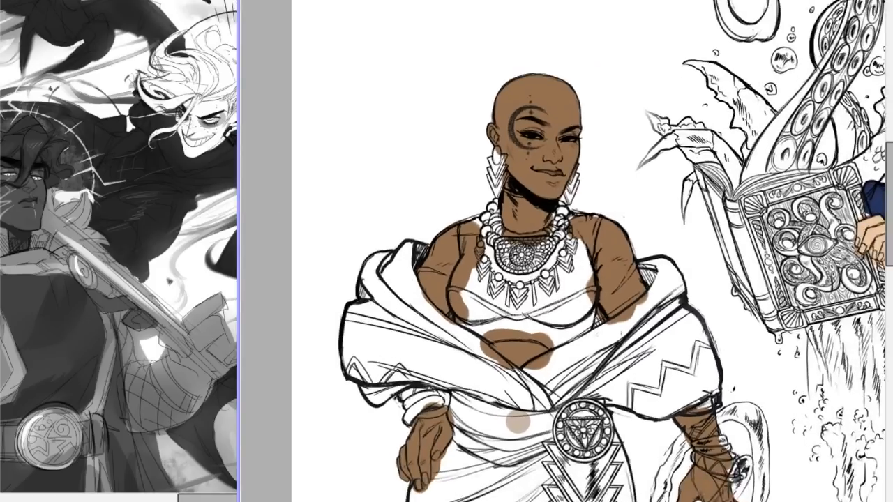
{"action": "left_click_drag", "start_coordinate": [889, 146], "coordinate": [889, 183]}
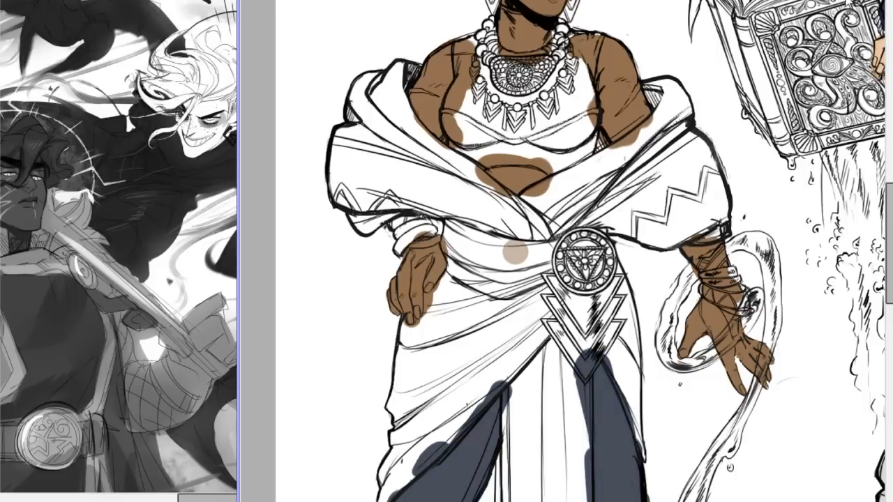
{"action": "scroll", "coordinate": [564, 249], "scroll_direction": "down", "scroll_amount": 6}
{"action": "scroll", "coordinate": [564, 249], "scroll_direction": "up", "scroll_amount": 7}
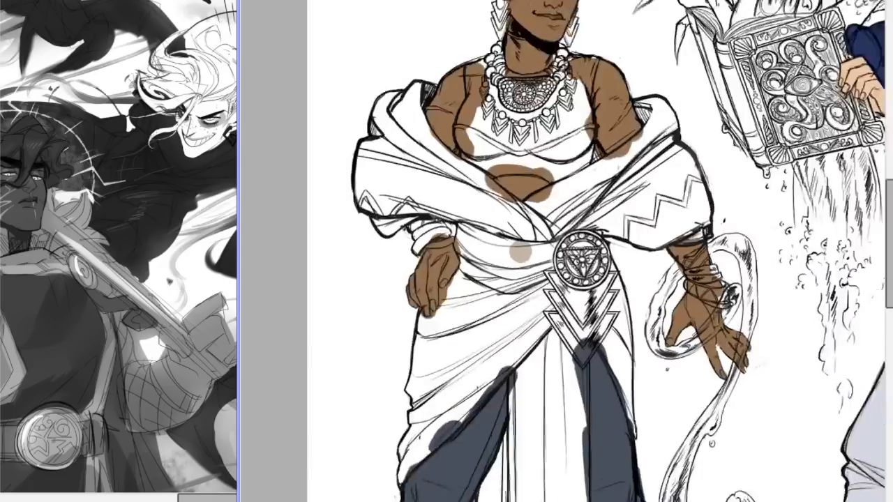
Examine the bald figure's shawl, belt medallion and hip wrap up close and against the trouser legs.
{"action": "scroll", "coordinate": [563, 248], "scroll_direction": "down", "scroll_amount": 6}
{"action": "scroll", "coordinate": [564, 248], "scroll_direction": "up", "scroll_amount": 8}
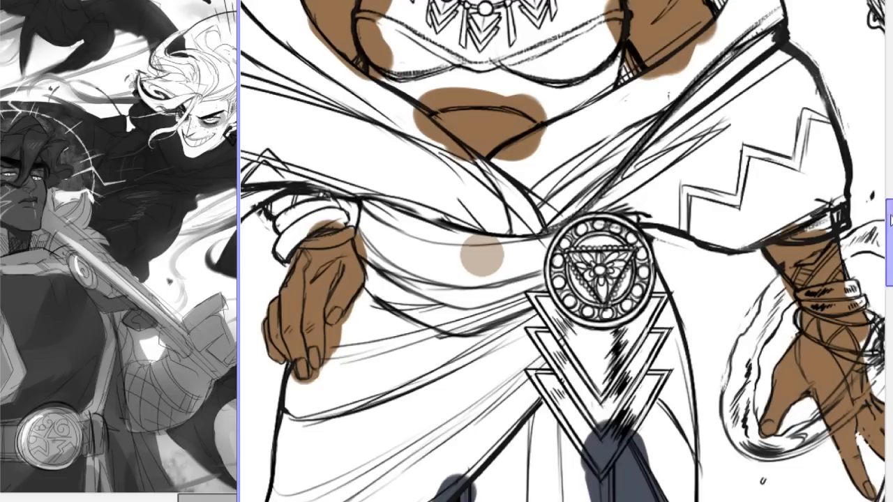
{"action": "scroll", "coordinate": [566, 251], "scroll_direction": "up", "scroll_amount": 10}
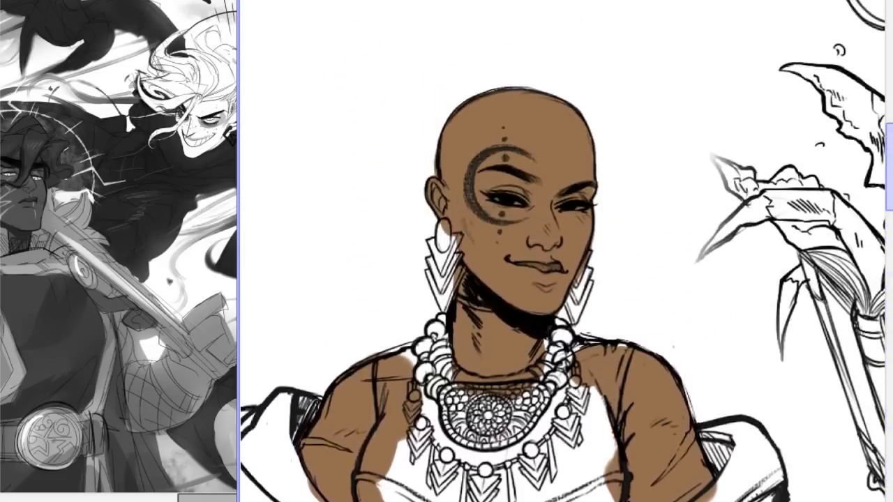
{"action": "left_click_drag", "start_coordinate": [889, 138], "coordinate": [889, 244]}
{"action": "scroll", "coordinate": [562, 251], "scroll_direction": "down", "scroll_amount": 5}
{"action": "scroll", "coordinate": [562, 251], "scroll_direction": "up", "scroll_amount": 5}
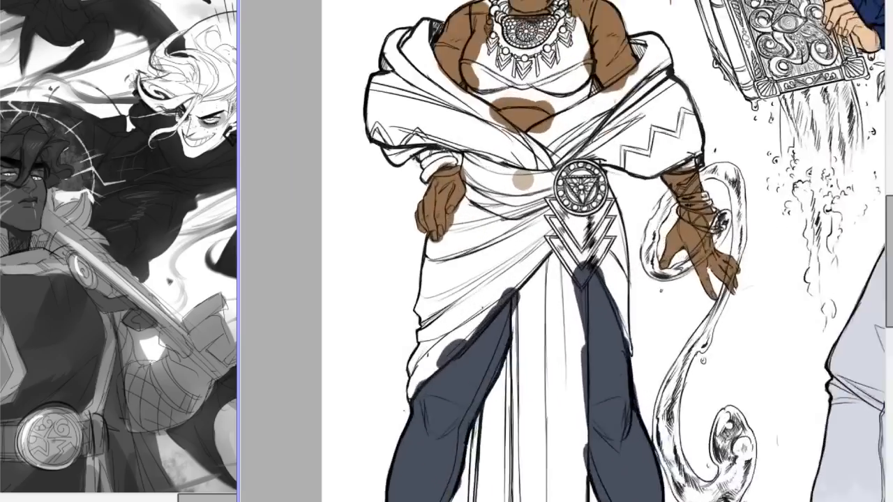
{"action": "left_click_drag", "start_coordinate": [889, 215], "coordinate": [889, 192]}
{"action": "mouse_move", "coordinate": [453, 281]}
{"action": "left_mouse_down"}
{"action": "mouse_move", "coordinate": [450, 334]}
{"action": "mouse_move", "coordinate": [441, 335]}
{"action": "left_mouse_up"}
{"action": "key", "text": "ctrl+z"}
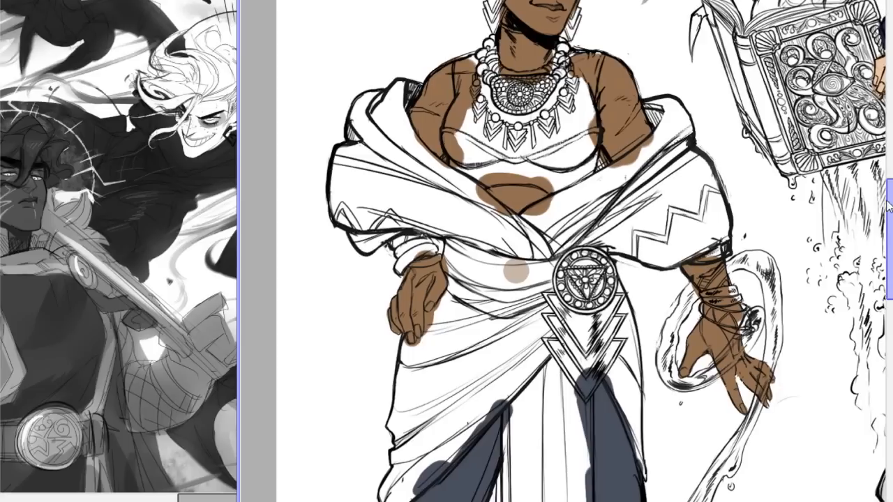
{"action": "left_click_drag", "start_coordinate": [469, 313], "coordinate": [488, 380]}
{"action": "key", "text": "ctrl+z"}
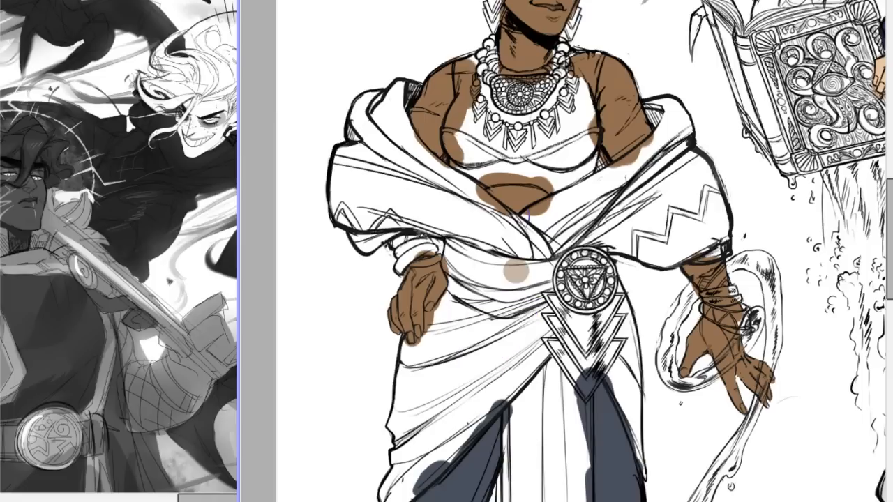
Block in purple along the hip wrap's diagonal edge from the medallion to the thigh and up its outer edge towards the hand.
{"action": "mouse_move", "coordinate": [547, 297]}
{"action": "left_mouse_down"}
{"action": "mouse_move", "coordinate": [481, 391]}
{"action": "mouse_move", "coordinate": [488, 397]}
{"action": "mouse_move", "coordinate": [520, 366]}
{"action": "mouse_move", "coordinate": [446, 422]}
{"action": "mouse_move", "coordinate": [416, 483]}
{"action": "left_mouse_up"}
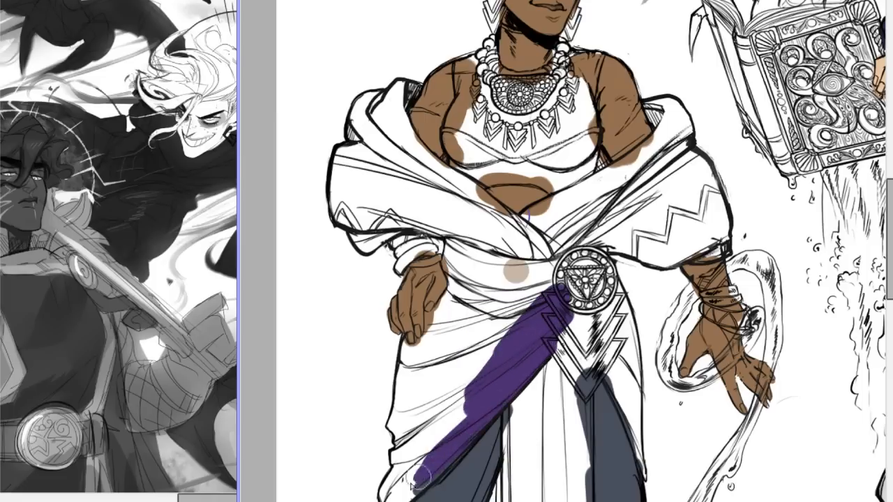
{"action": "left_click_drag", "start_coordinate": [889, 218], "coordinate": [889, 260]}
{"action": "mouse_move", "coordinate": [418, 285]}
{"action": "left_mouse_down"}
{"action": "mouse_move", "coordinate": [387, 307]}
{"action": "mouse_move", "coordinate": [380, 353]}
{"action": "mouse_move", "coordinate": [426, 286]}
{"action": "mouse_move", "coordinate": [419, 307]}
{"action": "mouse_move", "coordinate": [462, 260]}
{"action": "mouse_move", "coordinate": [425, 291]}
{"action": "left_mouse_up"}
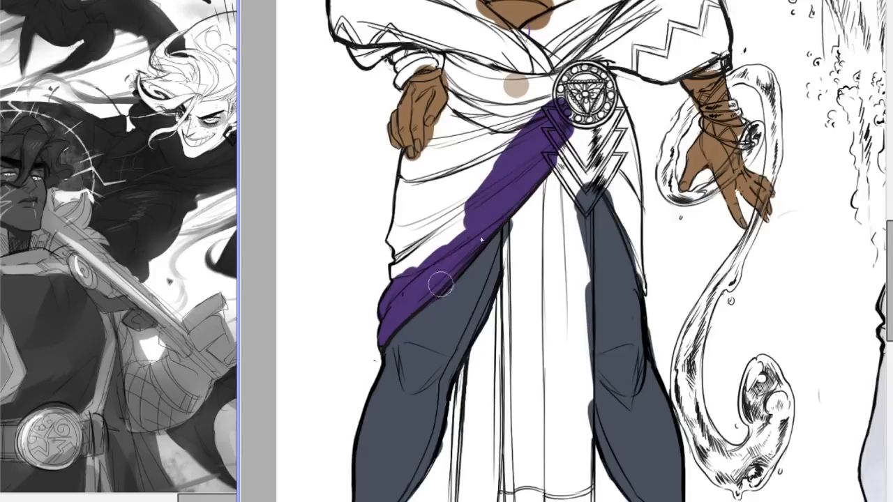
{"action": "mouse_move", "coordinate": [500, 206]}
{"action": "left_mouse_down"}
{"action": "mouse_move", "coordinate": [401, 274]}
{"action": "mouse_move", "coordinate": [421, 256]}
{"action": "mouse_move", "coordinate": [408, 264]}
{"action": "mouse_move", "coordinate": [403, 233]}
{"action": "mouse_move", "coordinate": [393, 238]}
{"action": "mouse_move", "coordinate": [398, 245]}
{"action": "mouse_move", "coordinate": [413, 159]}
{"action": "mouse_move", "coordinate": [401, 160]}
{"action": "mouse_move", "coordinate": [401, 240]}
{"action": "mouse_move", "coordinate": [405, 164]}
{"action": "mouse_move", "coordinate": [398, 223]}
{"action": "mouse_move", "coordinate": [407, 161]}
{"action": "mouse_move", "coordinate": [422, 160]}
{"action": "mouse_move", "coordinate": [433, 129]}
{"action": "left_mouse_up"}
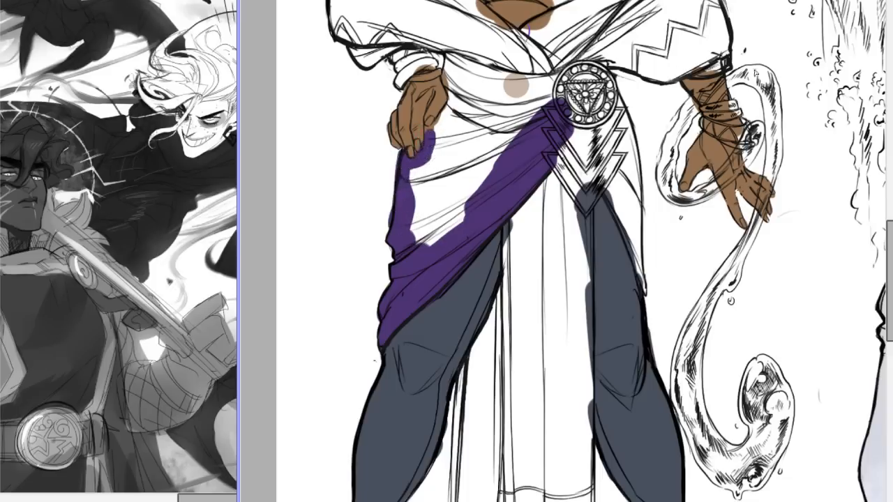
{"action": "key", "text": "ctrl+z"}
Compare the bald figure's purple wrap and slate trousers with the blue-robed and red-haired figures.
{"action": "scroll", "coordinate": [563, 250], "scroll_direction": "down", "scroll_amount": 7}
{"action": "scroll", "coordinate": [563, 250], "scroll_direction": "up", "scroll_amount": 1}
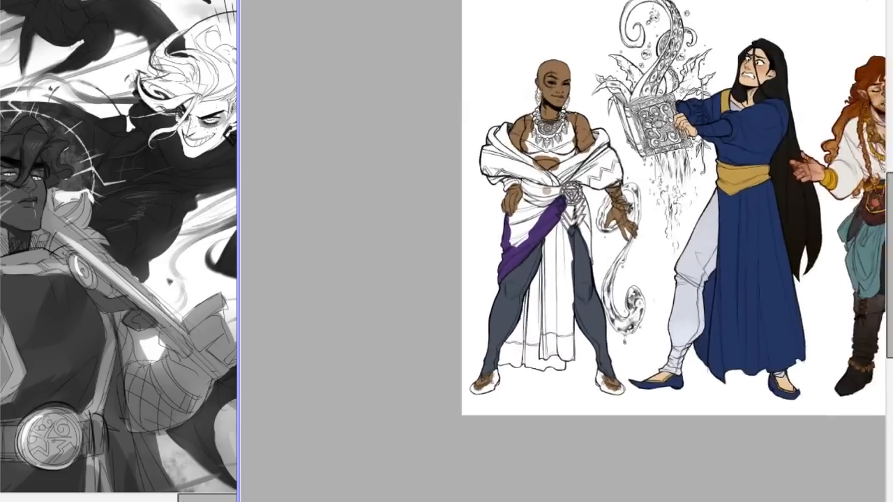
{"action": "key", "text": "ctrl+plus"}
{"action": "left_click_drag", "start_coordinate": [535, 501], "coordinate": [564, 501]}
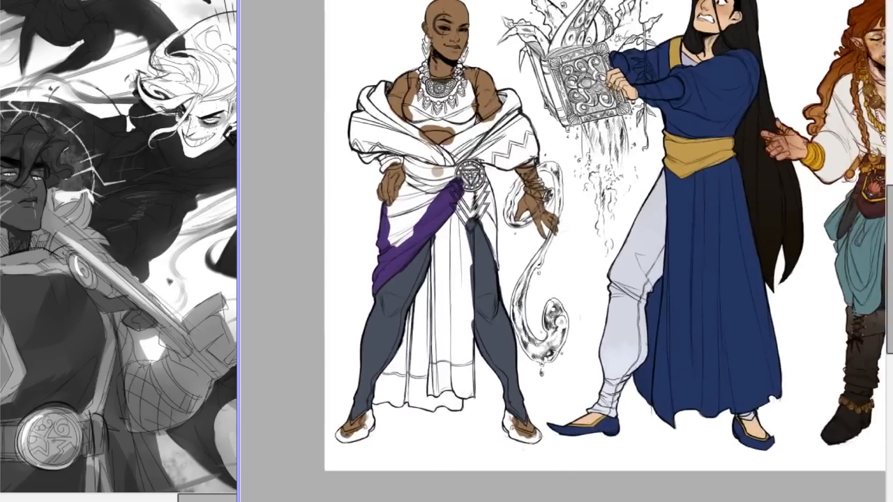
{"action": "key", "text": "ctrl+plus"}
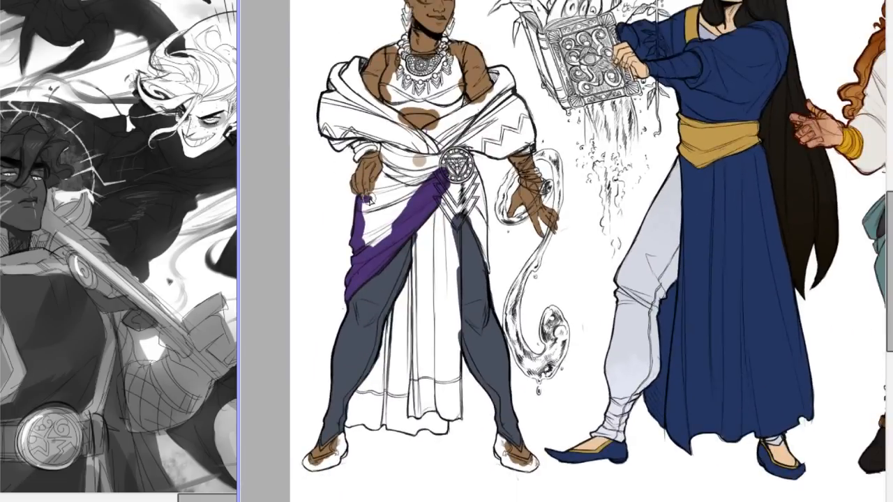
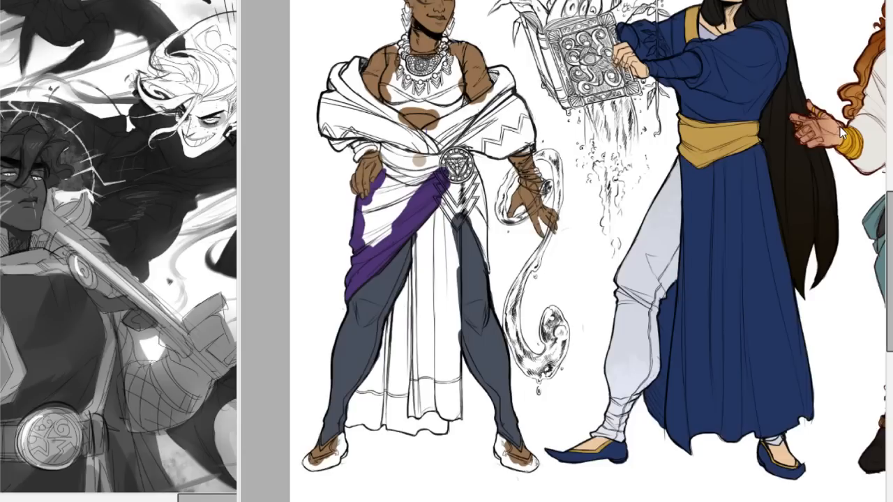
Bring up the "DAY5: Different Style" illustration, enlarge its window and examine its two figures up close.
{"action": "left_click", "coordinate": [150, 405]}
{"action": "key", "text": "ctrl+Tab"}
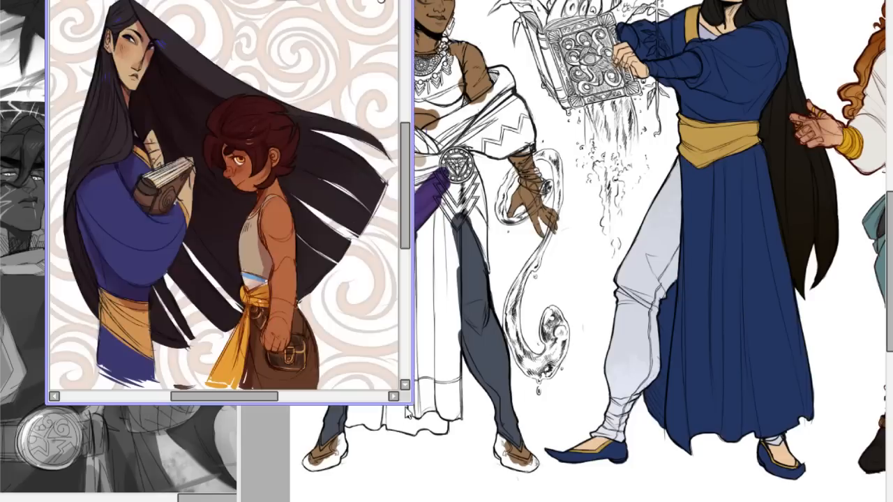
{"action": "left_click_drag", "start_coordinate": [412, 403], "coordinate": [660, 494]}
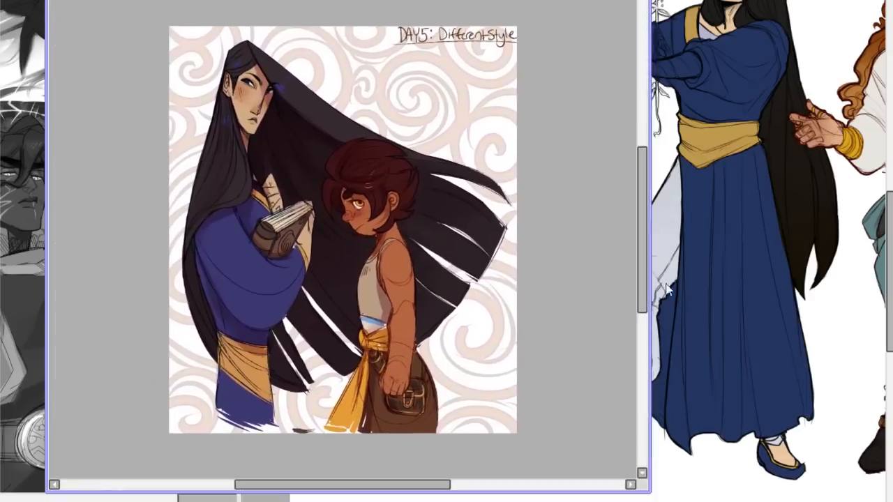
{"action": "mouse_move", "coordinate": [644, 212]}
{"action": "left_mouse_down"}
{"action": "mouse_move", "coordinate": [646, 197]}
{"action": "mouse_move", "coordinate": [647, 218]}
{"action": "mouse_move", "coordinate": [647, 209]}
{"action": "left_mouse_up"}
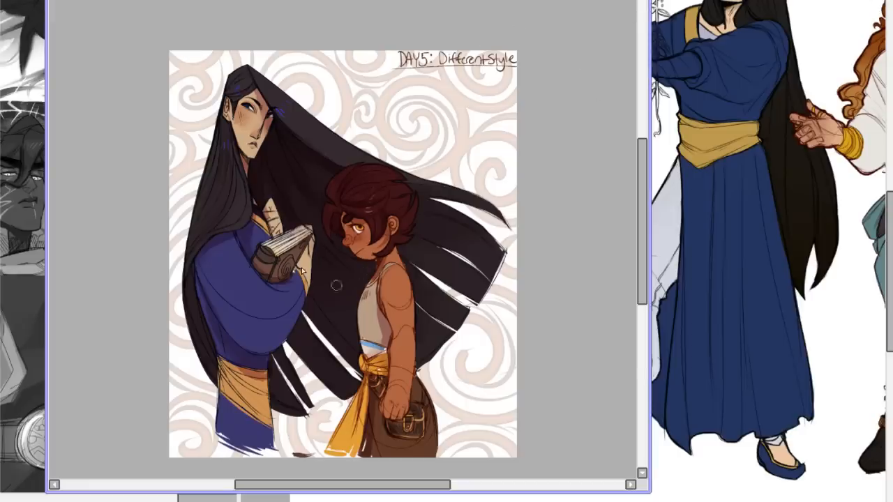
{"action": "left_click_drag", "start_coordinate": [302, 267], "coordinate": [394, 314]}
{"action": "key", "text": "ctrl+z"}
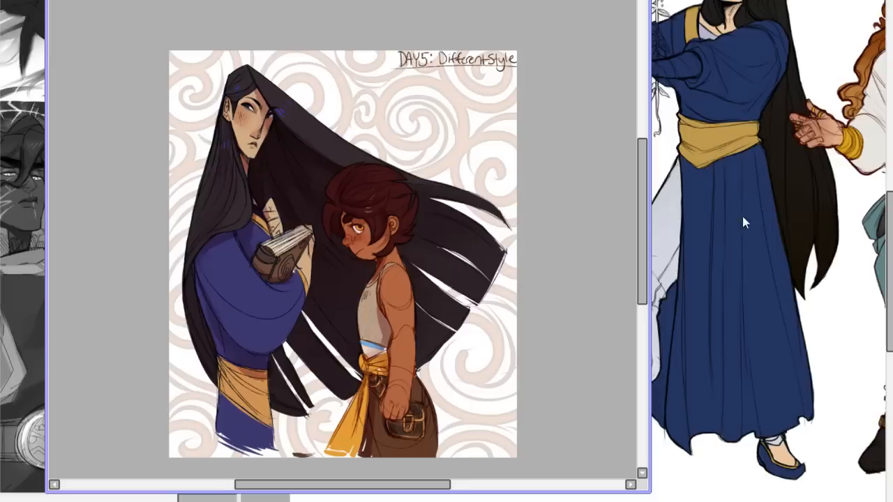
{"action": "mouse_move", "coordinate": [642, 150]}
{"action": "left_mouse_down"}
{"action": "mouse_move", "coordinate": [641, 117]}
{"action": "mouse_move", "coordinate": [648, 171]}
{"action": "mouse_move", "coordinate": [645, 164]}
{"action": "left_mouse_up"}
{"action": "scroll", "coordinate": [342, 237], "scroll_direction": "up", "scroll_amount": 3}
{"action": "scroll", "coordinate": [342, 237], "scroll_direction": "down", "scroll_amount": 1}
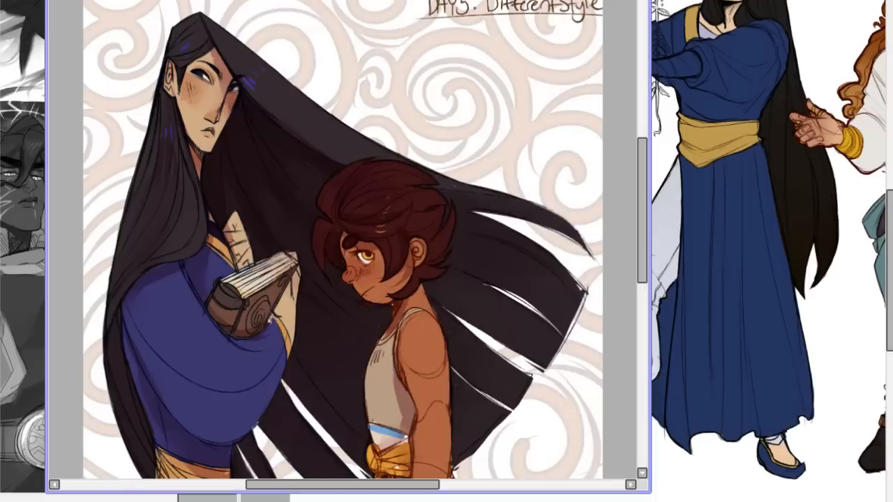
Try purple brush strokes over the two figures' faces, hair and outlines, remove them, and close the illustration.
{"action": "mouse_move", "coordinate": [317, 265]}
{"action": "left_mouse_down"}
{"action": "mouse_move", "coordinate": [377, 176]}
{"action": "mouse_move", "coordinate": [328, 223]}
{"action": "mouse_move", "coordinate": [355, 278]}
{"action": "mouse_move", "coordinate": [366, 262]}
{"action": "mouse_move", "coordinate": [342, 269]}
{"action": "mouse_move", "coordinate": [376, 290]}
{"action": "left_mouse_up"}
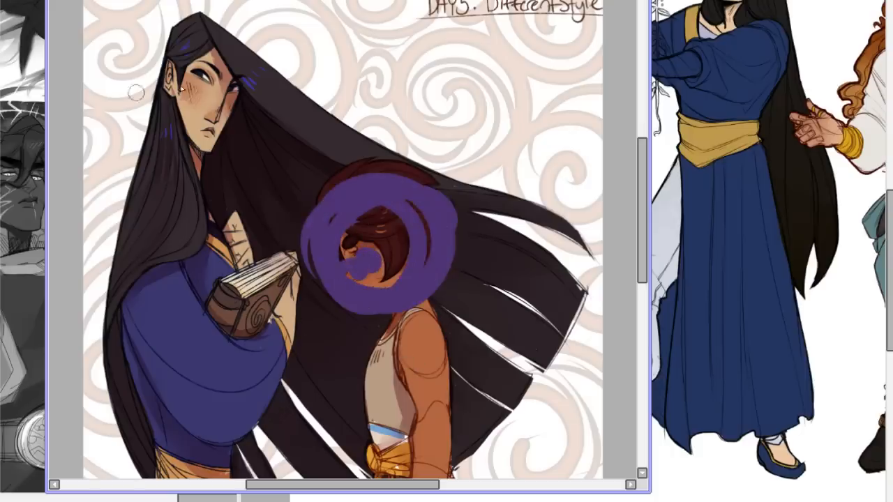
{"action": "left_click_drag", "start_coordinate": [206, 34], "coordinate": [157, 450]}
{"action": "left_click_drag", "start_coordinate": [189, 62], "coordinate": [207, 162]}
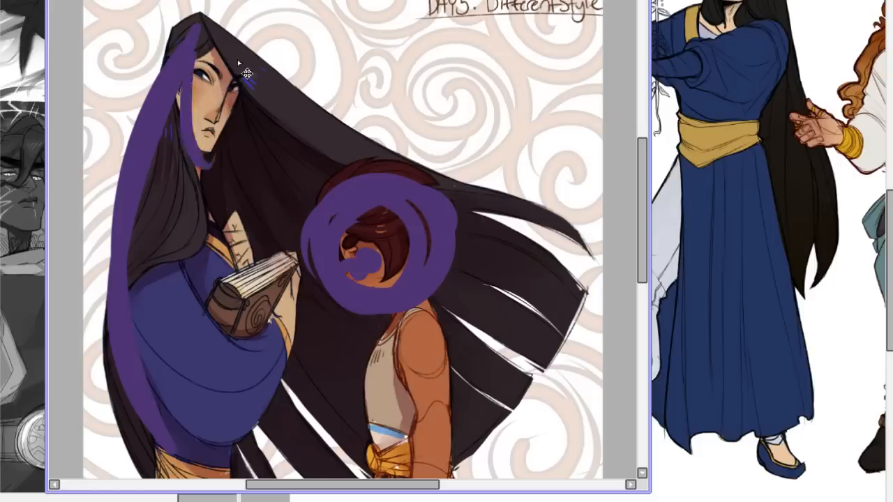
{"action": "key", "text": "ctrl+z"}
{"action": "left_click_drag", "start_coordinate": [227, 69], "coordinate": [204, 143]}
{"action": "left_click_drag", "start_coordinate": [187, 63], "coordinate": [225, 82]}
{"action": "left_click_drag", "start_coordinate": [203, 42], "coordinate": [529, 473]}
{"action": "key", "text": "ctrl+z"}
{"action": "key", "text": "ctrl+z"}
{"action": "key", "text": "ctrl+z"}
{"action": "key", "text": "ctrl+z"}
{"action": "key", "text": "ctrl+z"}
{"action": "key", "text": "ctrl+z"}
{"action": "key", "text": "ctrl+z"}
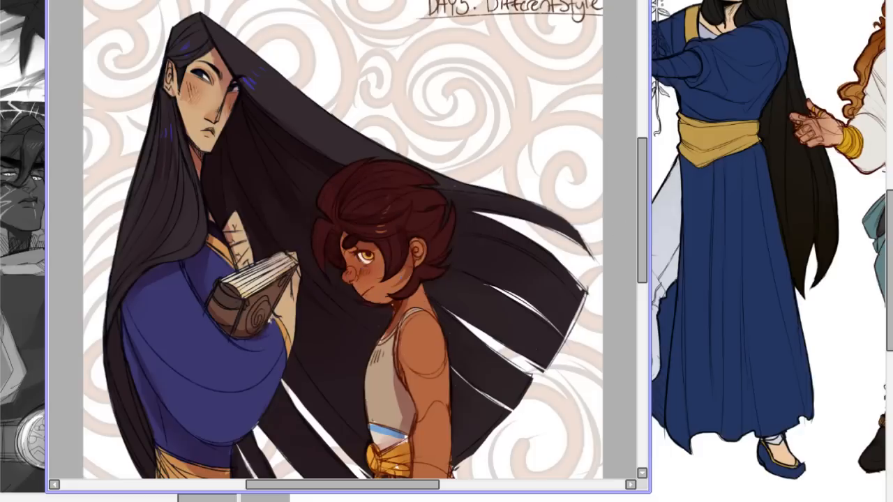
{"action": "key", "text": "ctrl+w"}
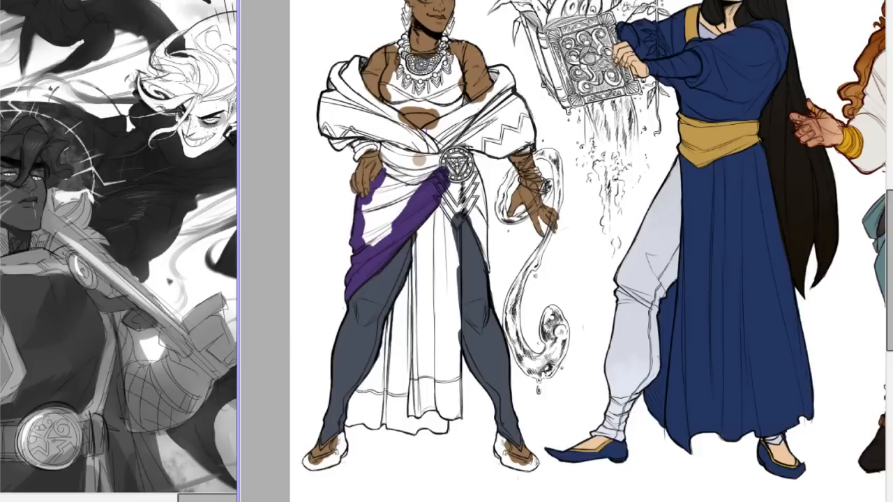
Compare the character line-up with the greyscale armoured-figure painting and the jewelled book painting.
{"action": "key", "text": "ctrl+plus"}
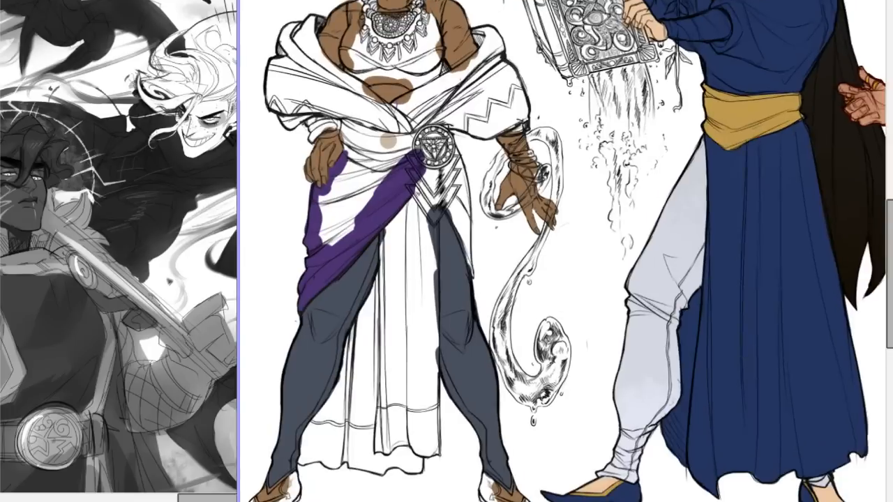
{"action": "left_click_drag", "start_coordinate": [873, 17], "coordinate": [868, 16]}
{"action": "left_click", "coordinate": [199, 273]}
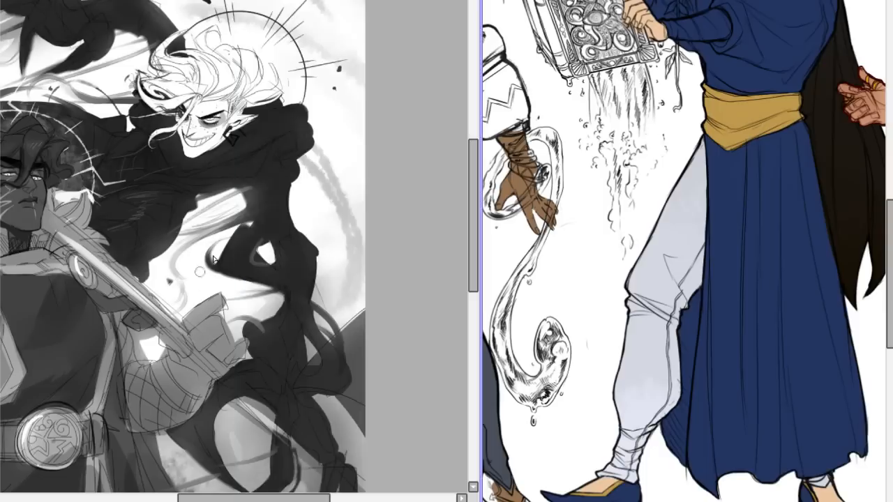
{"action": "left_click_drag", "start_coordinate": [272, 0], "coordinate": [349, 49]}
{"action": "left_click", "coordinate": [234, 3]}
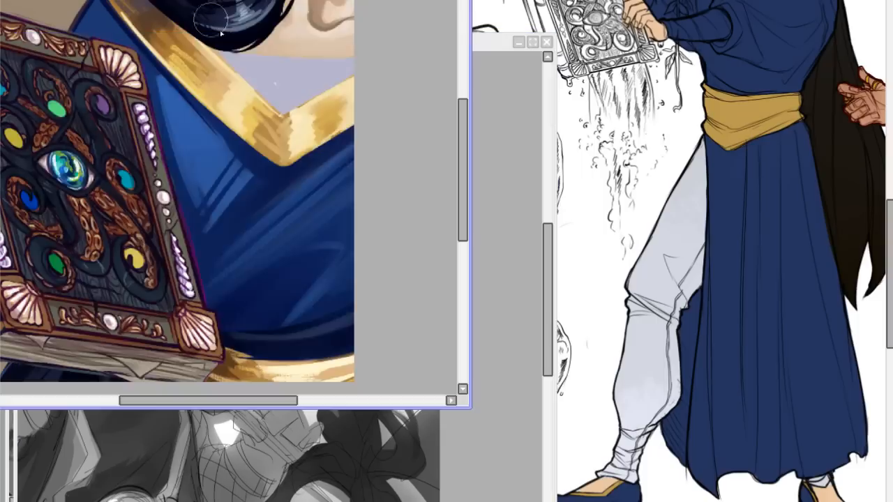
{"action": "left_click", "coordinate": [491, 247]}
{"action": "left_click_drag", "start_coordinate": [318, 43], "coordinate": [367, 0]}
{"action": "left_click_drag", "start_coordinate": [331, 501], "coordinate": [297, 501]}
{"action": "scroll", "coordinate": [337, 241], "scroll_direction": "down", "scroll_amount": 5}
{"action": "scroll", "coordinate": [337, 241], "scroll_direction": "up", "scroll_amount": 7}
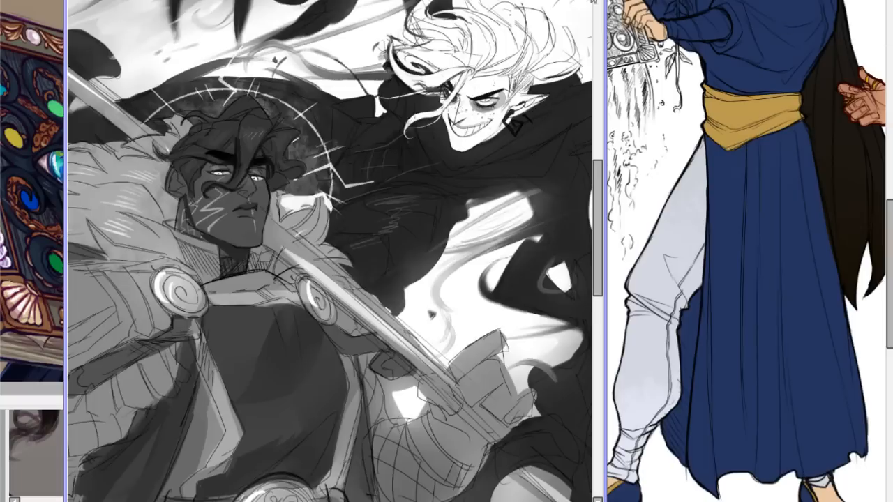
{"action": "left_click", "coordinate": [672, 43]}
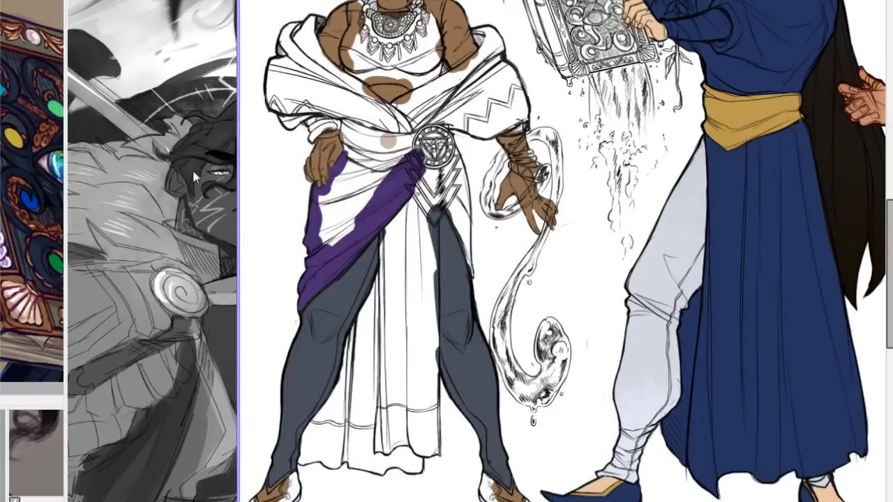
{"action": "left_click_drag", "start_coordinate": [180, 2], "coordinate": [107, 3]}
{"action": "left_click", "coordinate": [105, 2]}
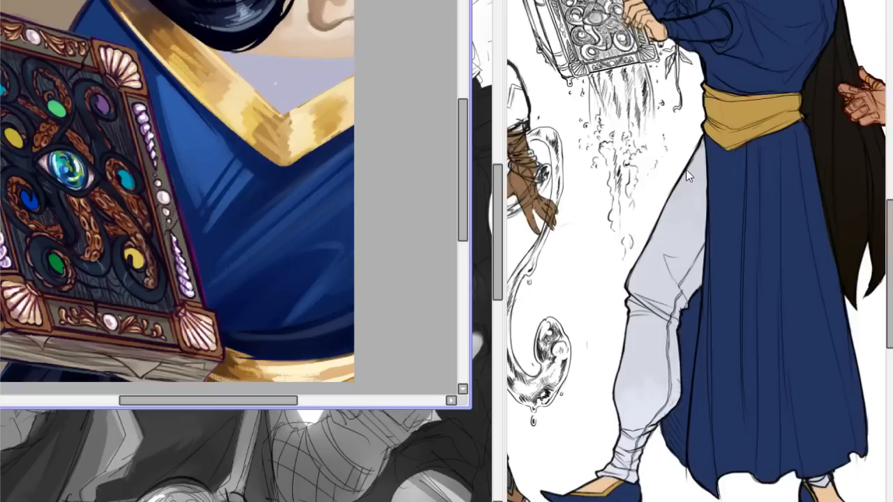
{"action": "left_click", "coordinate": [707, 204]}
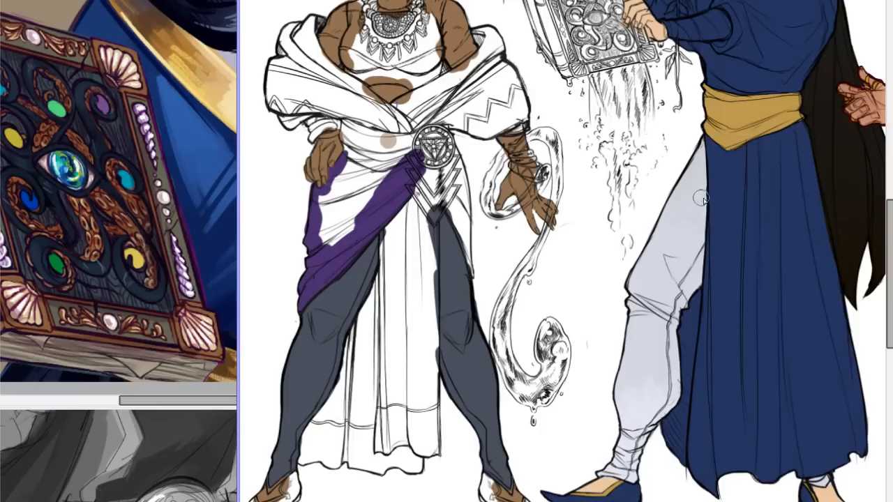
Block in purple again along the bald figure's hip wrap, on its diagonal edge and beside the hand on the hip.
{"action": "left_click_drag", "start_coordinate": [779, 0], "coordinate": [674, 1]}
{"action": "left_click_drag", "start_coordinate": [784, 242], "coordinate": [788, 218]}
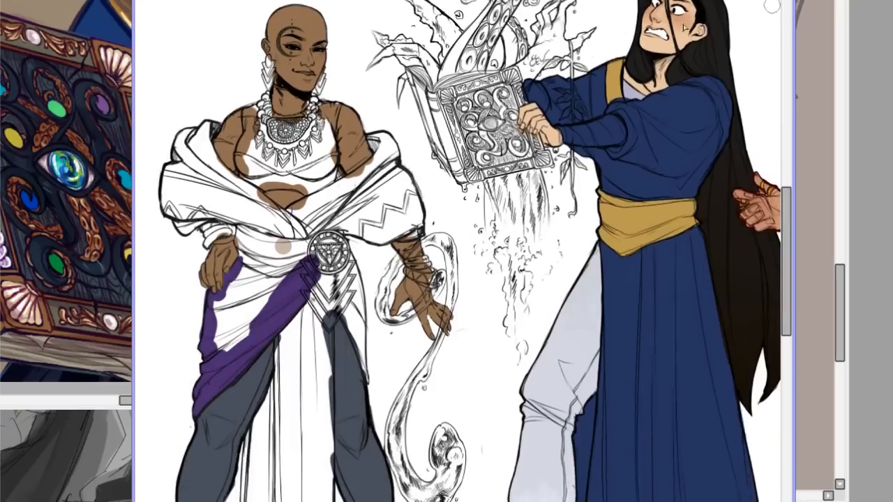
{"action": "mouse_move", "coordinate": [237, 269]}
{"action": "left_mouse_down"}
{"action": "mouse_move", "coordinate": [254, 283]}
{"action": "mouse_move", "coordinate": [234, 323]}
{"action": "mouse_move", "coordinate": [297, 288]}
{"action": "mouse_move", "coordinate": [223, 356]}
{"action": "mouse_move", "coordinate": [231, 345]}
{"action": "mouse_move", "coordinate": [224, 367]}
{"action": "mouse_move", "coordinate": [171, 421]}
{"action": "mouse_move", "coordinate": [289, 305]}
{"action": "mouse_move", "coordinate": [188, 416]}
{"action": "mouse_move", "coordinate": [317, 298]}
{"action": "mouse_move", "coordinate": [180, 425]}
{"action": "mouse_move", "coordinate": [297, 303]}
{"action": "mouse_move", "coordinate": [183, 423]}
{"action": "mouse_move", "coordinate": [287, 312]}
{"action": "mouse_move", "coordinate": [206, 356]}
{"action": "left_mouse_up"}
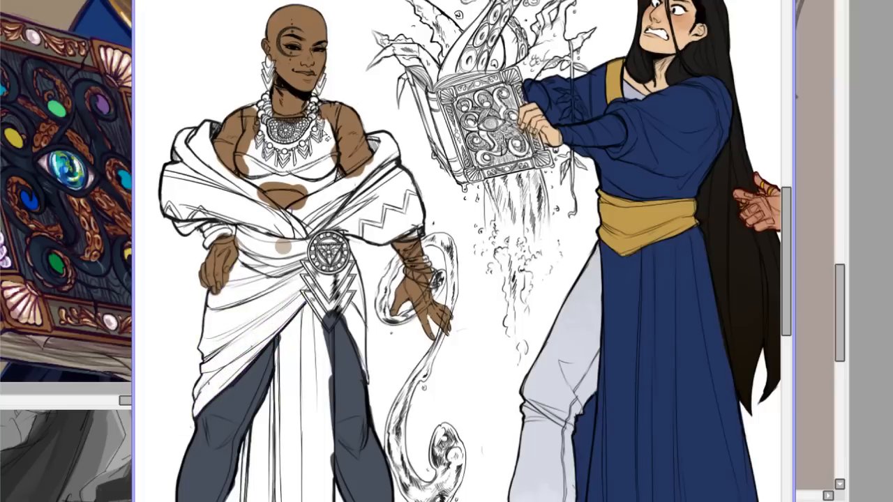
{"action": "mouse_move", "coordinate": [265, 314]}
{"action": "left_mouse_down"}
{"action": "mouse_move", "coordinate": [275, 293]}
{"action": "mouse_move", "coordinate": [196, 410]}
{"action": "mouse_move", "coordinate": [204, 389]}
{"action": "mouse_move", "coordinate": [301, 301]}
{"action": "left_mouse_up"}
{"action": "left_click_drag", "start_coordinate": [235, 369], "coordinate": [337, 266]}
{"action": "key", "text": "ctrl+z"}
{"action": "left_click_drag", "start_coordinate": [248, 251], "coordinate": [218, 319]}
Fill the bald figure's hip wrap with purple from the medallion to its outer edge, closing the gaps near the thigh.
{"action": "left_click_drag", "start_coordinate": [331, 501], "coordinate": [325, 501]}
{"action": "scroll", "coordinate": [459, 259], "scroll_direction": "down", "scroll_amount": 4}
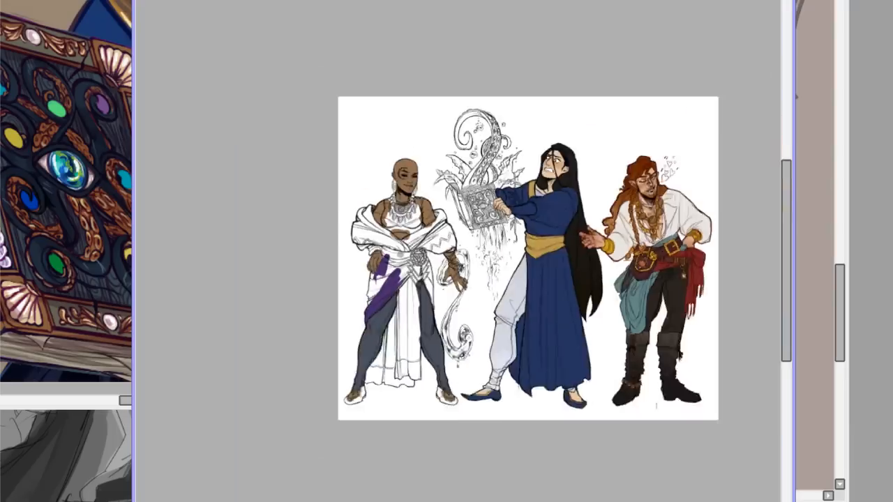
{"action": "scroll", "coordinate": [459, 258], "scroll_direction": "up", "scroll_amount": 2}
{"action": "left_click_drag", "start_coordinate": [420, 501], "coordinate": [452, 501]}
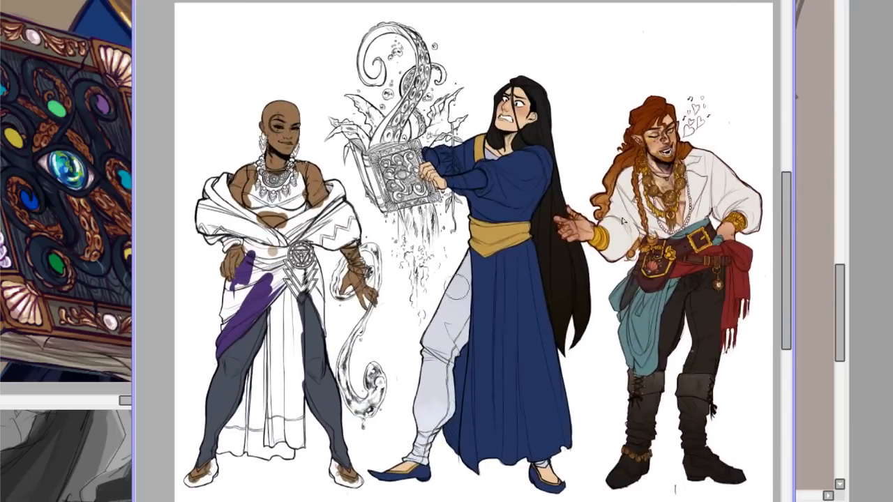
{"action": "left_click", "coordinate": [768, 2]}
{"action": "scroll", "coordinate": [447, 230], "scroll_direction": "up", "scroll_amount": 2}
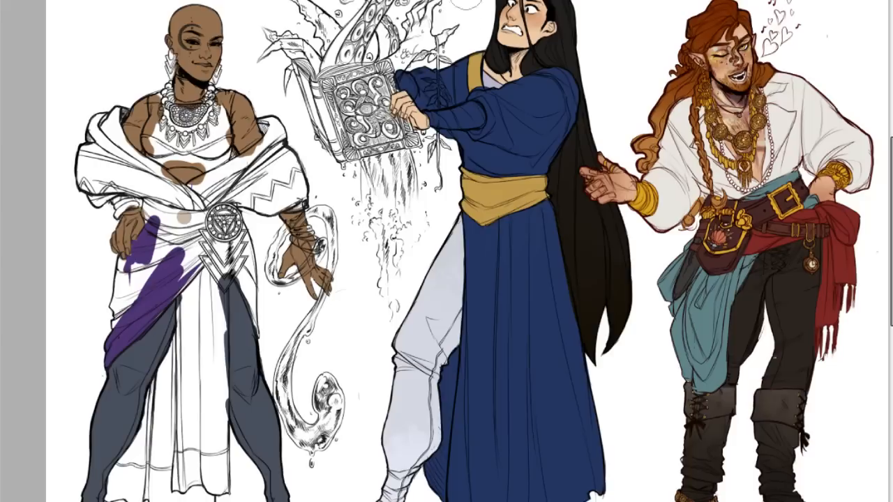
{"action": "mouse_move", "coordinate": [183, 285]}
{"action": "left_mouse_down"}
{"action": "mouse_move", "coordinate": [187, 256]}
{"action": "mouse_move", "coordinate": [136, 329]}
{"action": "mouse_move", "coordinate": [192, 246]}
{"action": "mouse_move", "coordinate": [133, 262]}
{"action": "mouse_move", "coordinate": [132, 277]}
{"action": "mouse_move", "coordinate": [121, 254]}
{"action": "mouse_move", "coordinate": [133, 270]}
{"action": "mouse_move", "coordinate": [138, 260]}
{"action": "mouse_move", "coordinate": [134, 270]}
{"action": "mouse_move", "coordinate": [124, 260]}
{"action": "mouse_move", "coordinate": [121, 308]}
{"action": "mouse_move", "coordinate": [118, 301]}
{"action": "left_mouse_up"}
{"action": "mouse_move", "coordinate": [120, 436]}
{"action": "left_mouse_down"}
{"action": "mouse_move", "coordinate": [230, 450]}
{"action": "mouse_move", "coordinate": [126, 473]}
{"action": "left_mouse_up"}
{"action": "key", "text": "ctrl+z"}
{"action": "mouse_move", "coordinate": [118, 266]}
{"action": "left_mouse_down"}
{"action": "mouse_move", "coordinate": [131, 286]}
{"action": "mouse_move", "coordinate": [120, 276]}
{"action": "mouse_move", "coordinate": [113, 314]}
{"action": "left_mouse_up"}
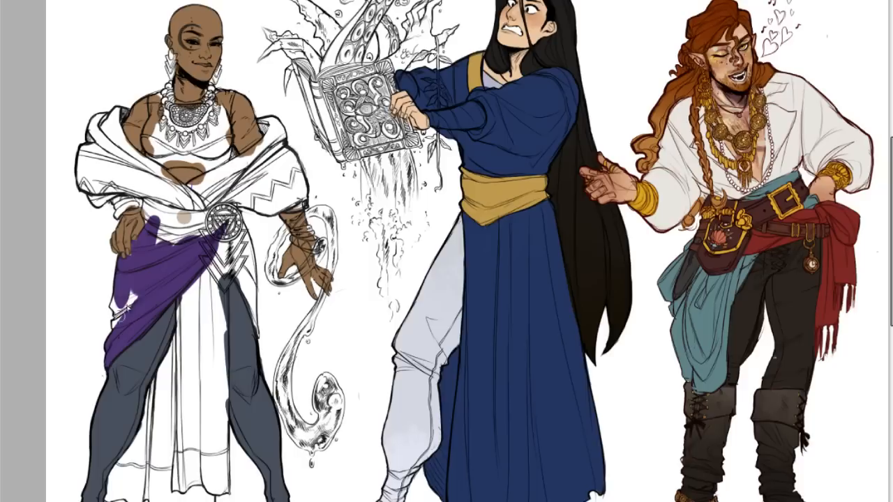
{"action": "left_click_drag", "start_coordinate": [117, 322], "coordinate": [130, 311]}
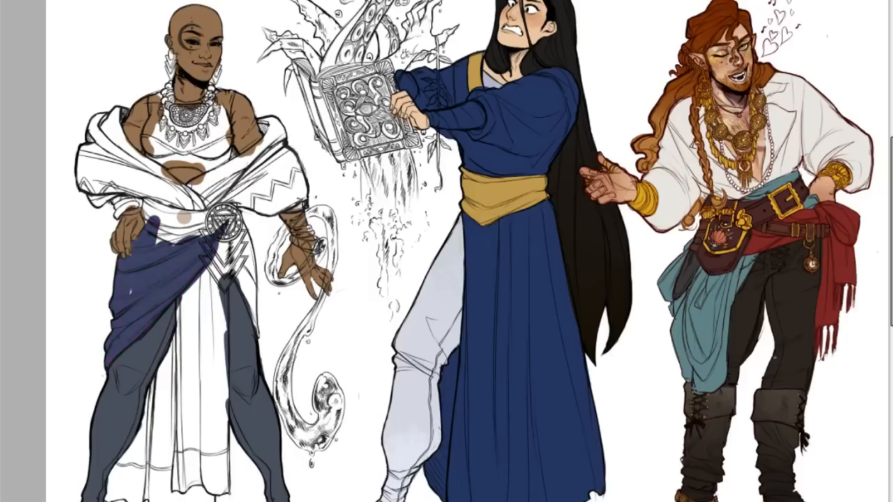
Try a deeper purple on the bald figure's hip wrap and a brighter blue on the trousers.
{"action": "mouse_move", "coordinate": [843, 19]}
{"action": "left_mouse_down"}
{"action": "mouse_move", "coordinate": [829, 21]}
{"action": "mouse_move", "coordinate": [847, 17]}
{"action": "left_mouse_up"}
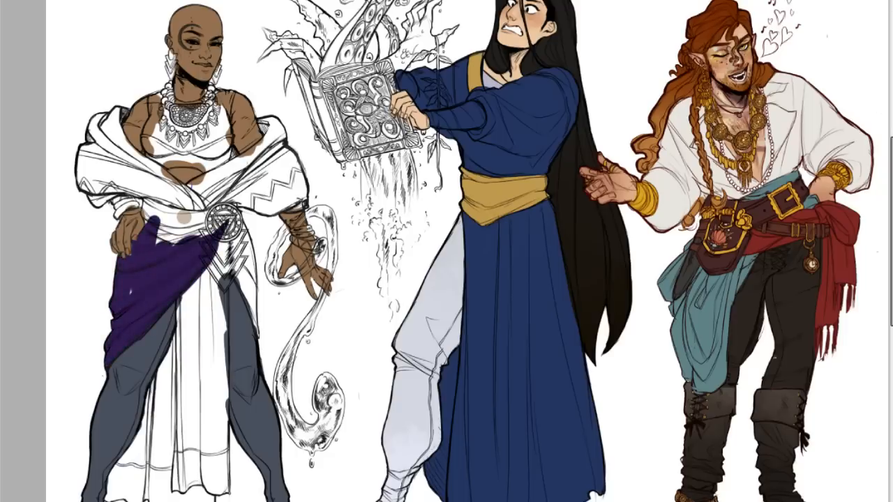
{"action": "key", "text": "ctrl+z"}
{"action": "key", "text": "ctrl+y"}
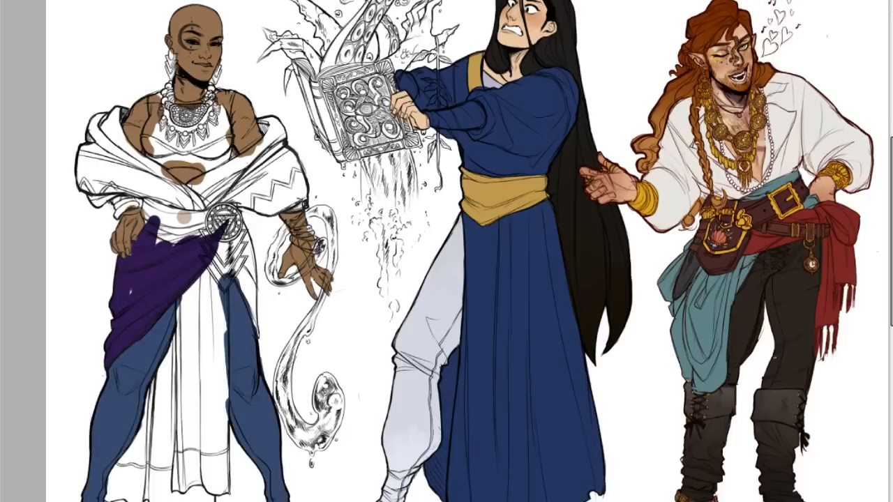
Undo the trousers' blue recolouring and clear the flat colours from the bald figure's trousers and hip wrap.
{"action": "key", "text": "ctrl+z"}
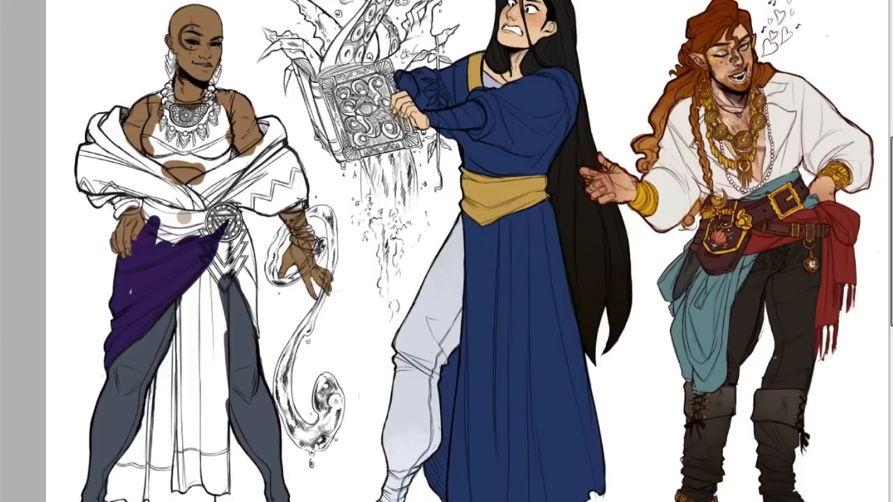
{"action": "key", "text": "ctrl+z"}
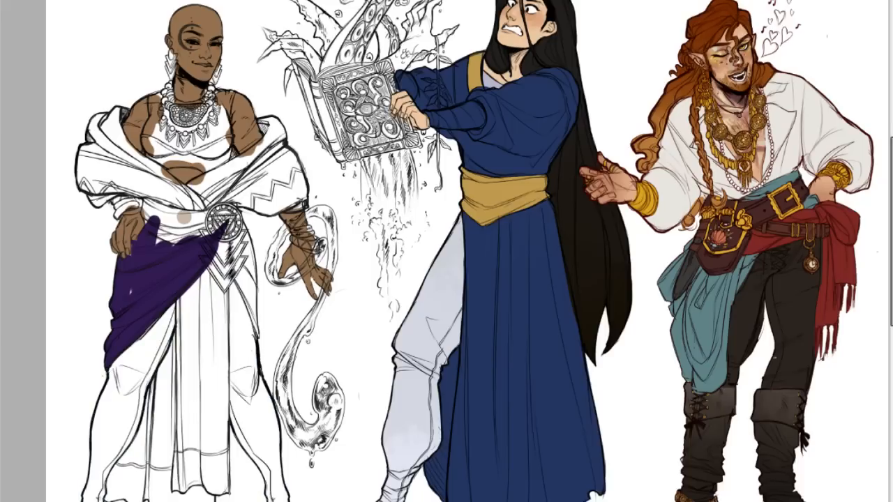
{"action": "key", "text": "ctrl+z"}
{"action": "key", "text": "ctrl+y"}
{"action": "key", "text": "ctrl+z"}
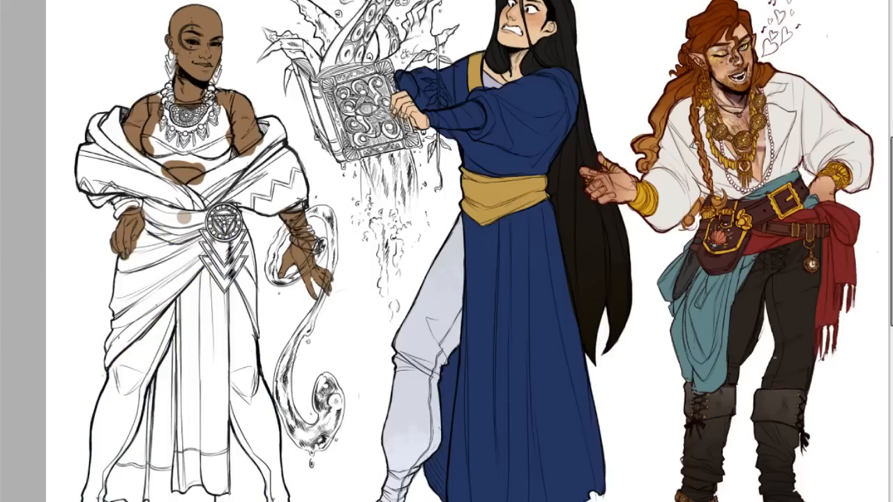
Block in the bald figure's hip wrap in a lighter, softer purple from the medallion to the thigh and outer edge.
{"action": "key", "text": "ctrl+plus"}
{"action": "key", "text": "ctrl+plus"}
{"action": "scroll", "coordinate": [264, 414], "scroll_direction": "left", "scroll_amount": 4}
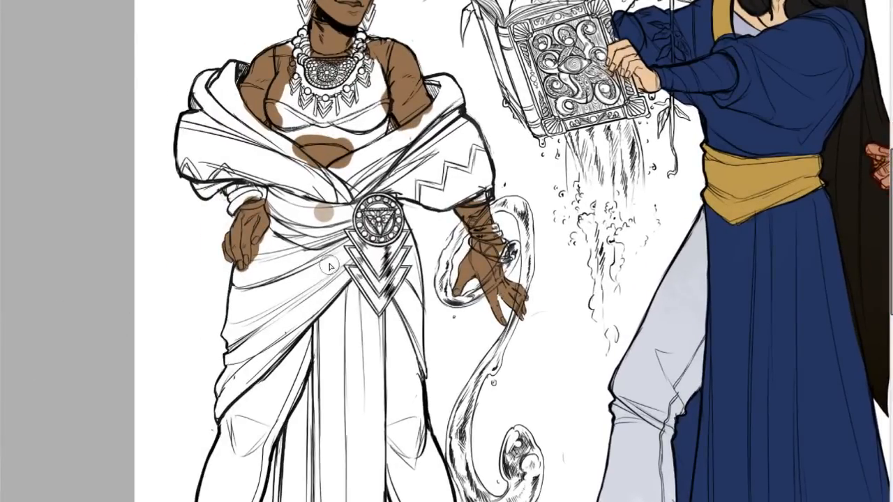
{"action": "mouse_move", "coordinate": [333, 258]}
{"action": "left_mouse_down"}
{"action": "mouse_move", "coordinate": [259, 318]}
{"action": "mouse_move", "coordinate": [256, 334]}
{"action": "left_mouse_up"}
{"action": "key", "text": "ctrl+z"}
{"action": "mouse_move", "coordinate": [303, 300]}
{"action": "left_mouse_down"}
{"action": "mouse_move", "coordinate": [258, 340]}
{"action": "mouse_move", "coordinate": [227, 392]}
{"action": "mouse_move", "coordinate": [240, 352]}
{"action": "mouse_move", "coordinate": [214, 405]}
{"action": "mouse_move", "coordinate": [345, 283]}
{"action": "mouse_move", "coordinate": [346, 272]}
{"action": "mouse_move", "coordinate": [217, 408]}
{"action": "mouse_move", "coordinate": [231, 346]}
{"action": "mouse_move", "coordinate": [239, 353]}
{"action": "mouse_move", "coordinate": [222, 332]}
{"action": "mouse_move", "coordinate": [230, 341]}
{"action": "mouse_move", "coordinate": [241, 289]}
{"action": "mouse_move", "coordinate": [231, 300]}
{"action": "mouse_move", "coordinate": [234, 269]}
{"action": "mouse_move", "coordinate": [241, 277]}
{"action": "left_mouse_up"}
{"action": "left_click_drag", "start_coordinate": [231, 330], "coordinate": [267, 335]}
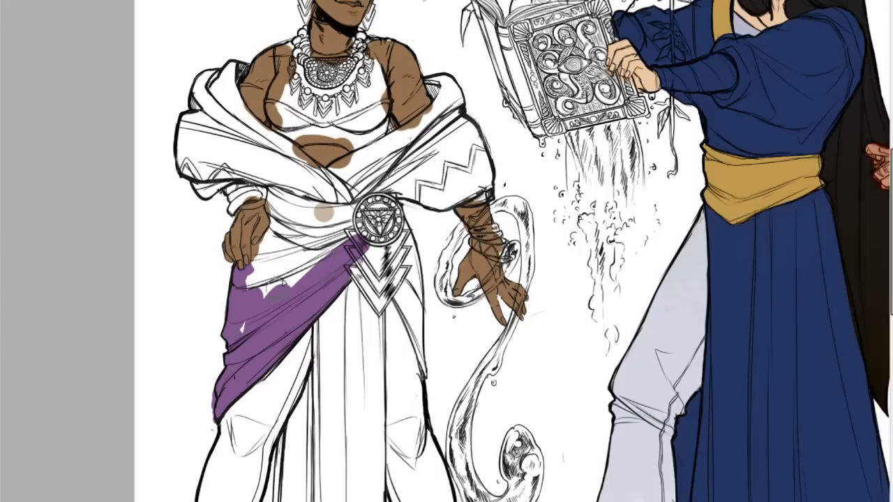
{"action": "mouse_move", "coordinate": [300, 251]}
{"action": "left_mouse_down"}
{"action": "mouse_move", "coordinate": [264, 274]}
{"action": "mouse_move", "coordinate": [280, 261]}
{"action": "left_mouse_up"}
Place the greyscale painting beside the bald figure and fill the hip wrap up to the waist and over the far hip in purple.
{"action": "left_click", "coordinate": [881, 2]}
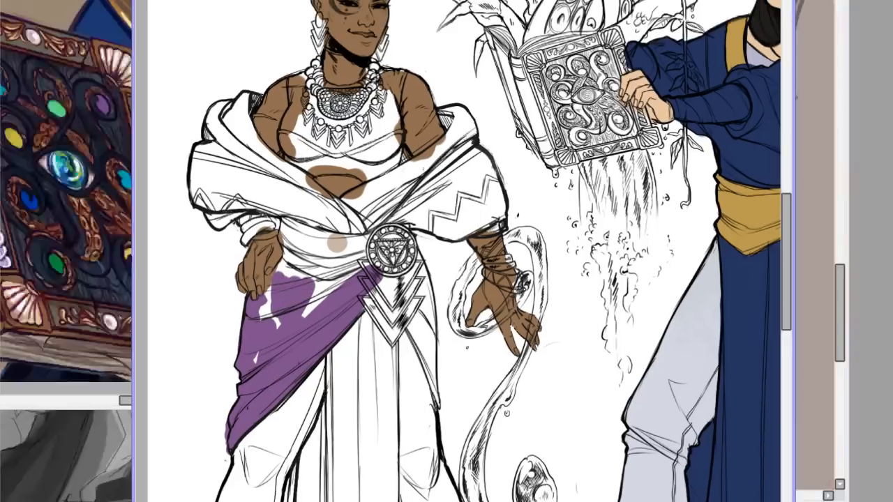
{"action": "left_click_drag", "start_coordinate": [461, 2], "coordinate": [614, 3]}
{"action": "left_click", "coordinate": [148, 476]}
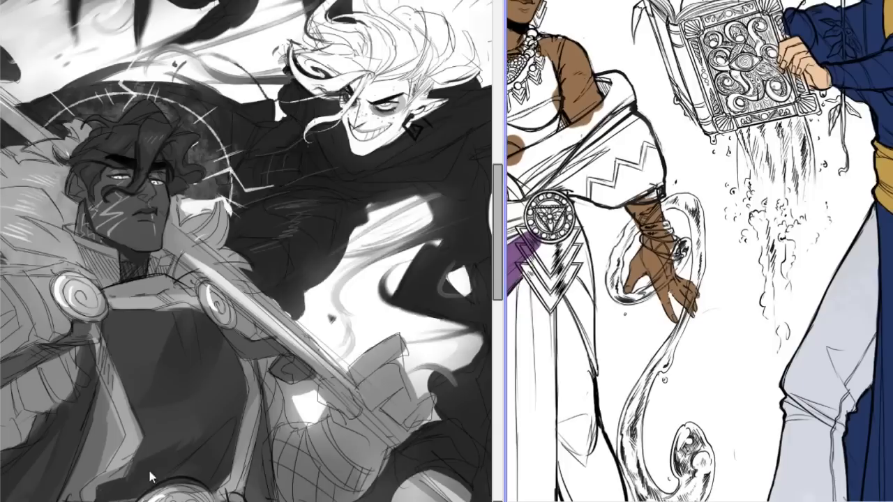
{"action": "left_click", "coordinate": [588, 126]}
{"action": "left_click", "coordinate": [289, 8]}
{"action": "left_click", "coordinate": [520, 2]}
{"action": "mouse_move", "coordinate": [292, 108]}
{"action": "left_mouse_down"}
{"action": "mouse_move", "coordinate": [505, 115]}
{"action": "mouse_move", "coordinate": [402, 115]}
{"action": "left_mouse_up"}
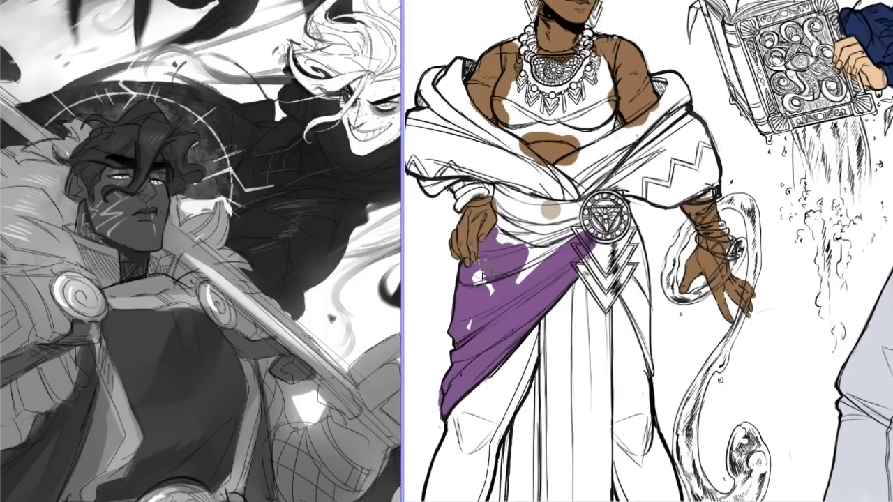
{"action": "mouse_move", "coordinate": [525, 270]}
{"action": "left_mouse_down"}
{"action": "mouse_move", "coordinate": [551, 248]}
{"action": "mouse_move", "coordinate": [506, 222]}
{"action": "mouse_move", "coordinate": [500, 203]}
{"action": "mouse_move", "coordinate": [504, 218]}
{"action": "mouse_move", "coordinate": [550, 255]}
{"action": "mouse_move", "coordinate": [552, 276]}
{"action": "mouse_move", "coordinate": [534, 209]}
{"action": "left_mouse_up"}
{"action": "mouse_move", "coordinate": [611, 326]}
{"action": "left_mouse_down"}
{"action": "mouse_move", "coordinate": [625, 300]}
{"action": "mouse_move", "coordinate": [610, 268]}
{"action": "mouse_move", "coordinate": [649, 360]}
{"action": "mouse_move", "coordinate": [624, 224]}
{"action": "mouse_move", "coordinate": [642, 251]}
{"action": "mouse_move", "coordinate": [621, 265]}
{"action": "left_mouse_up"}
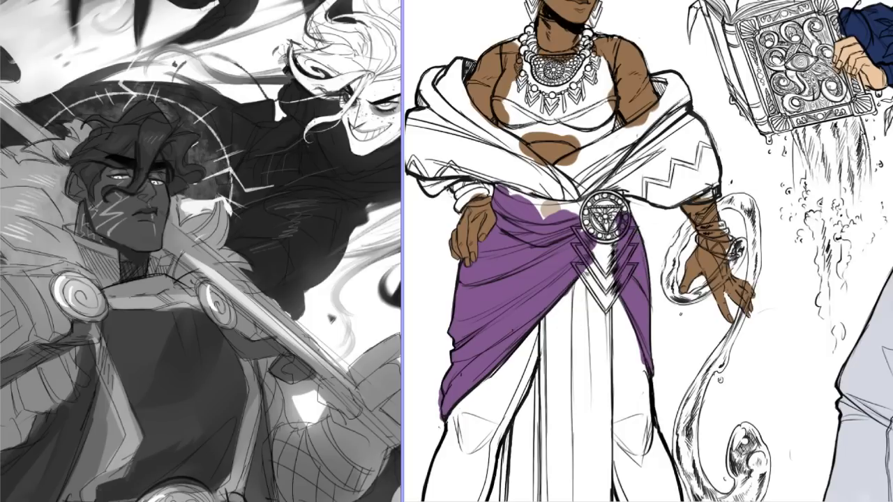
Block in the outer edges, hem and inner folds of the bald figure's hanging cloth in the hip wrap's purple.
{"action": "left_click_drag", "start_coordinate": [760, 1], "coordinate": [654, 6]}
{"action": "scroll", "coordinate": [859, 180], "scroll_direction": "down", "scroll_amount": 5}
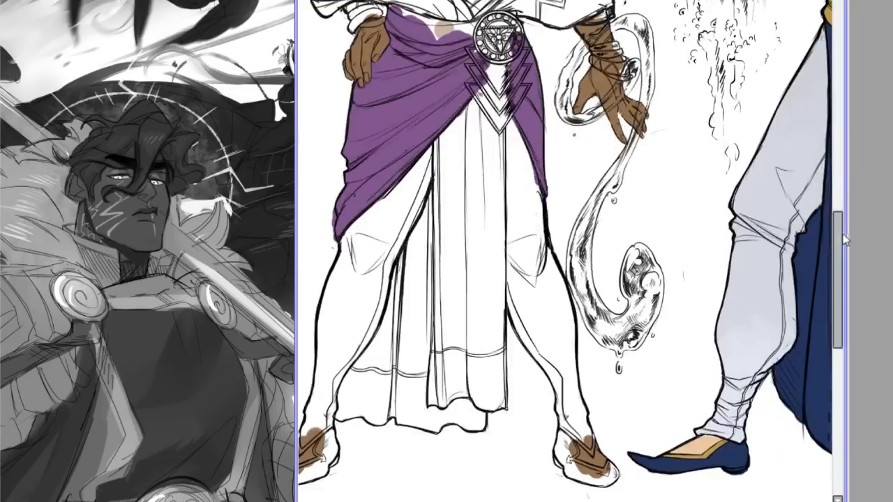
{"action": "left_click_drag", "start_coordinate": [447, 129], "coordinate": [444, 365]}
{"action": "mouse_move", "coordinate": [430, 194]}
{"action": "left_mouse_down"}
{"action": "mouse_move", "coordinate": [416, 261]}
{"action": "mouse_move", "coordinate": [409, 272]}
{"action": "mouse_move", "coordinate": [404, 260]}
{"action": "mouse_move", "coordinate": [345, 414]}
{"action": "mouse_move", "coordinate": [405, 408]}
{"action": "mouse_move", "coordinate": [403, 421]}
{"action": "mouse_move", "coordinate": [435, 420]}
{"action": "mouse_move", "coordinate": [445, 431]}
{"action": "mouse_move", "coordinate": [405, 419]}
{"action": "mouse_move", "coordinate": [479, 422]}
{"action": "mouse_move", "coordinate": [491, 398]}
{"action": "mouse_move", "coordinate": [500, 407]}
{"action": "left_mouse_up"}
{"action": "key", "text": "ctrl+z"}
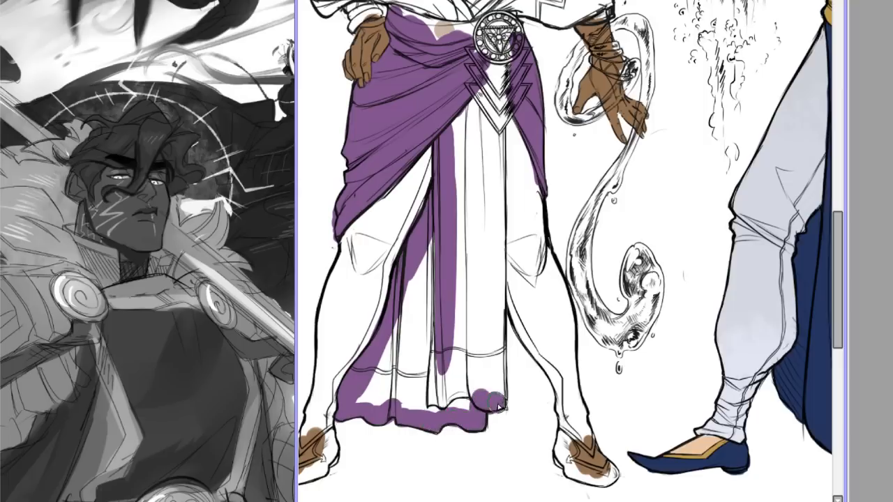
{"action": "left_click_drag", "start_coordinate": [500, 92], "coordinate": [503, 409]}
{"action": "left_click_drag", "start_coordinate": [507, 251], "coordinate": [503, 405]}
{"action": "key", "text": "ctrl+z"}
{"action": "left_click_drag", "start_coordinate": [509, 302], "coordinate": [506, 407]}
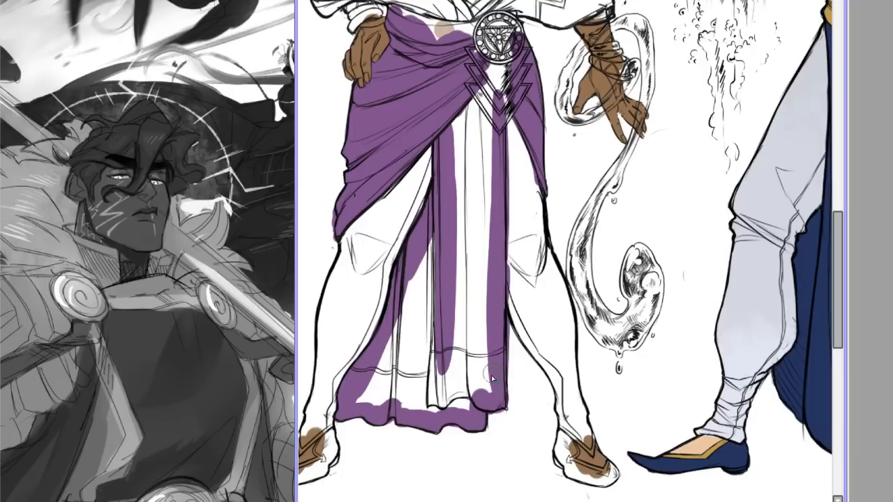
Fill the remaining white folds inside the hanging cloth with the same purple.
{"action": "mouse_move", "coordinate": [391, 237]}
{"action": "left_mouse_down"}
{"action": "mouse_move", "coordinate": [419, 280]}
{"action": "mouse_move", "coordinate": [423, 363]}
{"action": "mouse_move", "coordinate": [419, 341]}
{"action": "left_mouse_up"}
{"action": "mouse_move", "coordinate": [403, 386]}
{"action": "left_mouse_down"}
{"action": "mouse_move", "coordinate": [446, 394]}
{"action": "mouse_move", "coordinate": [481, 381]}
{"action": "mouse_move", "coordinate": [450, 195]}
{"action": "left_mouse_up"}
{"action": "mouse_move", "coordinate": [448, 235]}
{"action": "left_mouse_down"}
{"action": "mouse_move", "coordinate": [454, 152]}
{"action": "mouse_move", "coordinate": [488, 104]}
{"action": "mouse_move", "coordinate": [487, 293]}
{"action": "mouse_move", "coordinate": [472, 339]}
{"action": "left_mouse_up"}
Fill the bald figure's draped shawl in the same purple over both shoulders and across the front crossing.
{"action": "scroll", "coordinate": [386, 373], "scroll_direction": "up", "scroll_amount": 5}
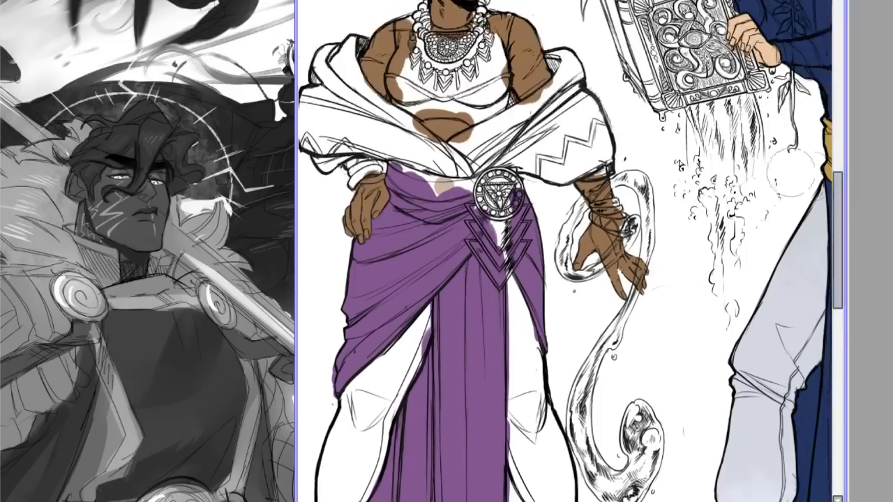
{"action": "scroll", "coordinate": [566, 251], "scroll_direction": "left", "scroll_amount": 3}
{"action": "mouse_move", "coordinate": [450, 72]}
{"action": "left_mouse_down"}
{"action": "mouse_move", "coordinate": [468, 42]}
{"action": "mouse_move", "coordinate": [459, 73]}
{"action": "mouse_move", "coordinate": [463, 52]}
{"action": "mouse_move", "coordinate": [438, 58]}
{"action": "mouse_move", "coordinate": [431, 106]}
{"action": "mouse_move", "coordinate": [420, 99]}
{"action": "mouse_move", "coordinate": [431, 167]}
{"action": "mouse_move", "coordinate": [466, 149]}
{"action": "mouse_move", "coordinate": [439, 170]}
{"action": "mouse_move", "coordinate": [477, 148]}
{"action": "mouse_move", "coordinate": [506, 151]}
{"action": "mouse_move", "coordinate": [470, 138]}
{"action": "mouse_move", "coordinate": [554, 188]}
{"action": "mouse_move", "coordinate": [555, 179]}
{"action": "mouse_move", "coordinate": [573, 167]}
{"action": "left_mouse_up"}
{"action": "left_click_drag", "start_coordinate": [470, 126], "coordinate": [515, 146]}
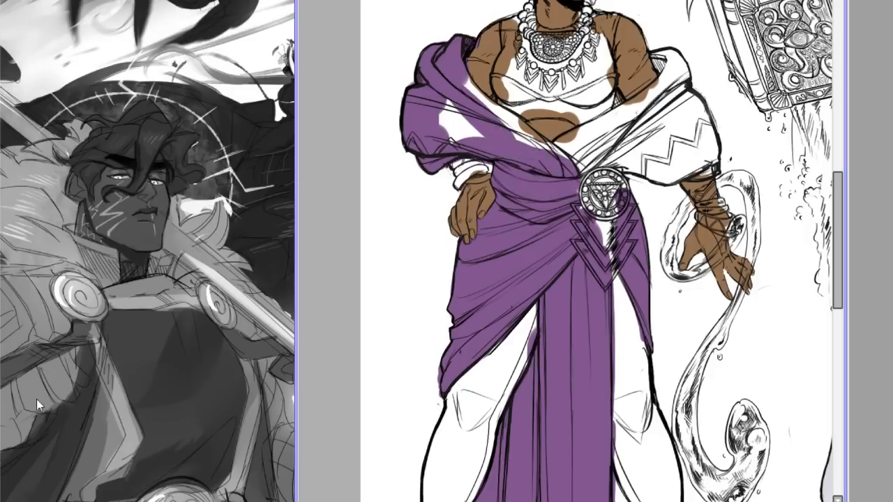
{"action": "mouse_move", "coordinate": [476, 79]}
{"action": "left_mouse_down"}
{"action": "mouse_move", "coordinate": [532, 149]}
{"action": "mouse_move", "coordinate": [487, 103]}
{"action": "mouse_move", "coordinate": [558, 168]}
{"action": "mouse_move", "coordinate": [473, 100]}
{"action": "mouse_move", "coordinate": [524, 141]}
{"action": "left_mouse_up"}
{"action": "left_click_drag", "start_coordinate": [478, 118], "coordinate": [462, 135]}
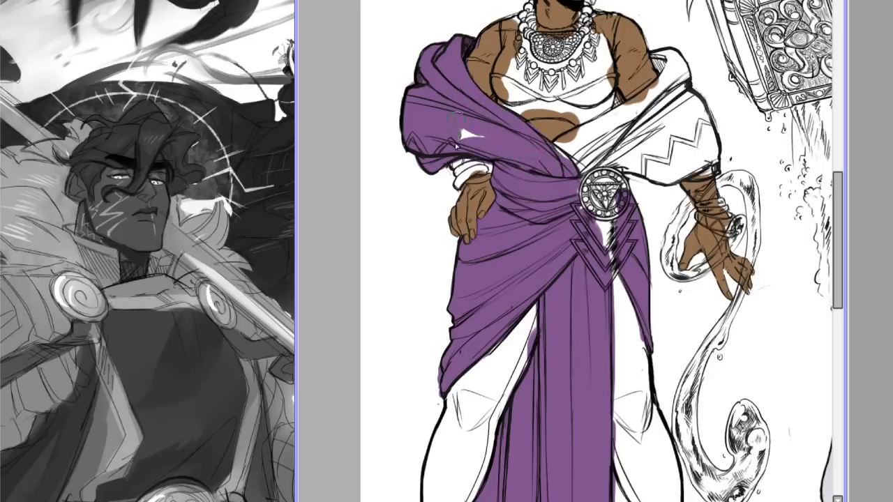
{"action": "mouse_move", "coordinate": [559, 143]}
{"action": "left_mouse_down"}
{"action": "mouse_move", "coordinate": [593, 157]}
{"action": "mouse_move", "coordinate": [608, 129]}
{"action": "mouse_move", "coordinate": [649, 105]}
{"action": "mouse_move", "coordinate": [677, 112]}
{"action": "mouse_move", "coordinate": [670, 150]}
{"action": "mouse_move", "coordinate": [654, 168]}
{"action": "mouse_move", "coordinate": [670, 176]}
{"action": "mouse_move", "coordinate": [708, 164]}
{"action": "mouse_move", "coordinate": [691, 174]}
{"action": "mouse_move", "coordinate": [712, 171]}
{"action": "mouse_move", "coordinate": [698, 105]}
{"action": "mouse_move", "coordinate": [682, 163]}
{"action": "mouse_move", "coordinate": [674, 87]}
{"action": "mouse_move", "coordinate": [652, 94]}
{"action": "mouse_move", "coordinate": [662, 56]}
{"action": "mouse_move", "coordinate": [669, 80]}
{"action": "mouse_move", "coordinate": [674, 59]}
{"action": "mouse_move", "coordinate": [680, 66]}
{"action": "mouse_move", "coordinate": [681, 82]}
{"action": "left_mouse_up"}
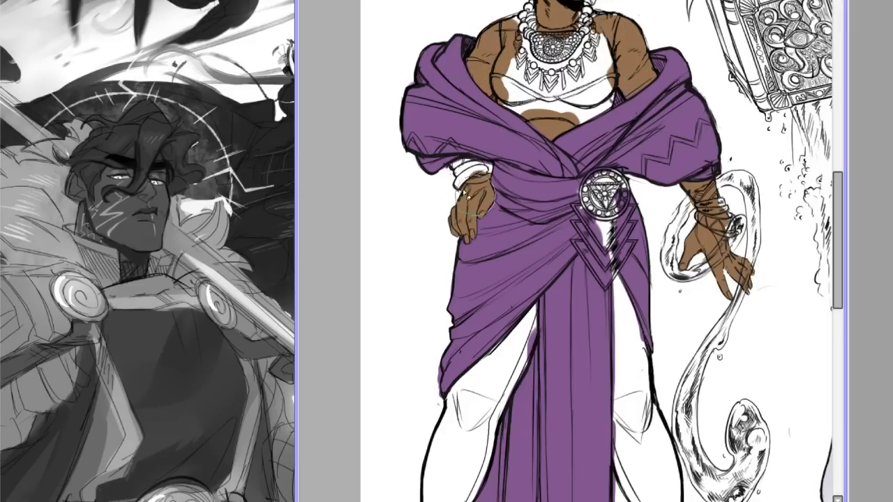
Try a much darker purple on the bald figure's shawl and hip wrap.
{"action": "left_click_drag", "start_coordinate": [842, 187], "coordinate": [843, 144]}
{"action": "scroll", "coordinate": [555, 206], "scroll_direction": "up", "scroll_amount": 2}
{"action": "scroll", "coordinate": [580, 222], "scroll_direction": "down", "scroll_amount": 2}
{"action": "scroll", "coordinate": [563, 240], "scroll_direction": "up", "scroll_amount": 1}
{"action": "left_click_drag", "start_coordinate": [848, 139], "coordinate": [892, 137]}
{"action": "left_click_drag", "start_coordinate": [447, 0], "coordinate": [467, 0]}
{"action": "left_click_drag", "start_coordinate": [558, 501], "coordinate": [559, 501]}
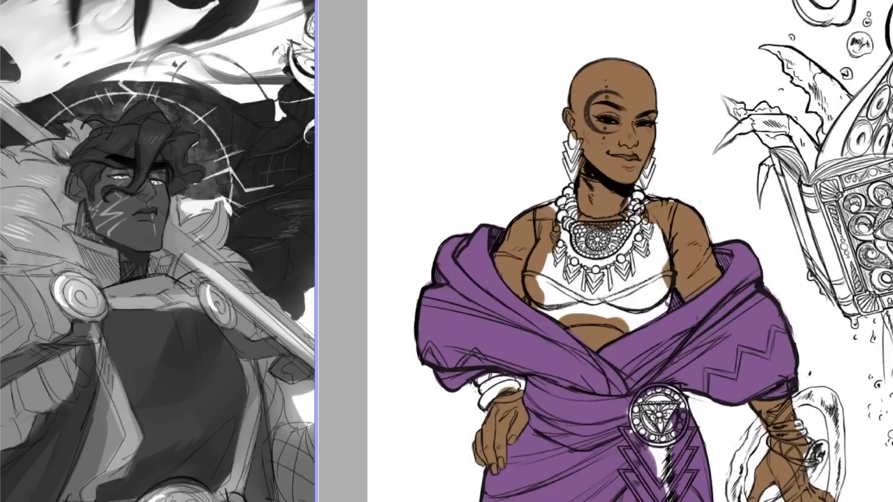
{"action": "left_click_drag", "start_coordinate": [892, 20], "coordinate": [881, 21]}
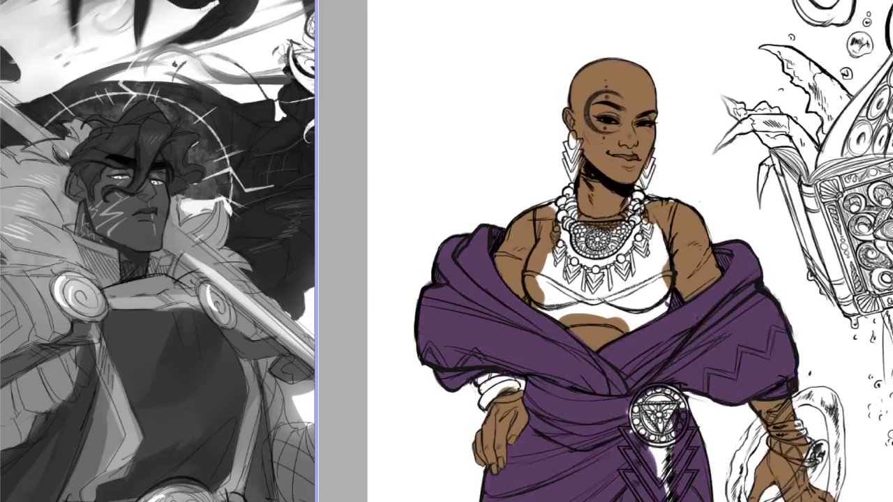
{"action": "scroll", "coordinate": [614, 243], "scroll_direction": "up", "scroll_amount": 4}
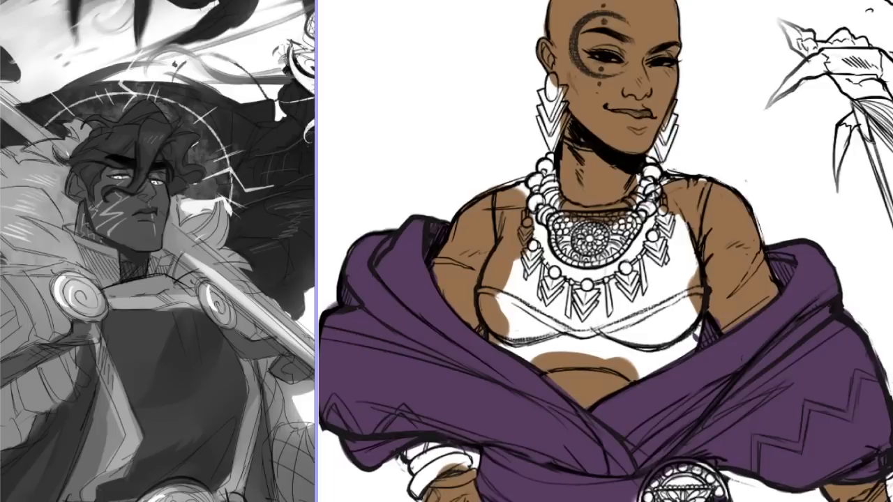
{"action": "key", "text": "ctrl+z"}
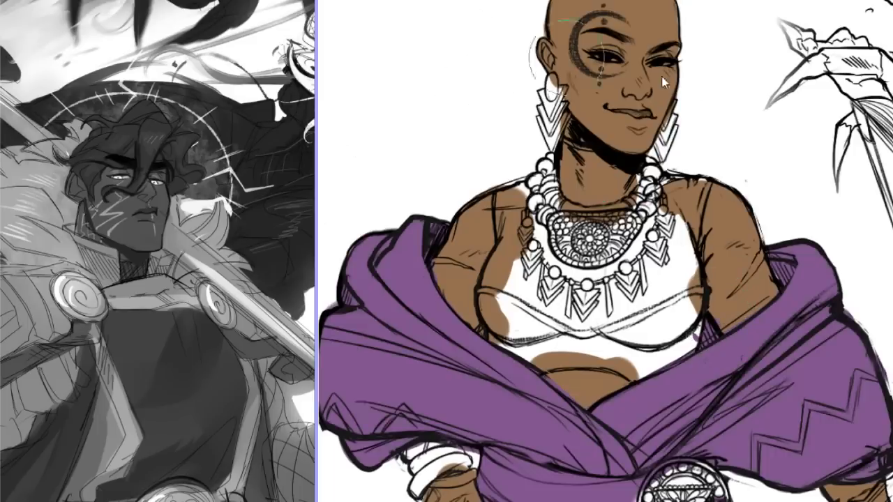
Try a deeper plum purple on the shawl and hip wrap, comparing it with the greyscale painting.
{"action": "left_click", "coordinate": [872, 24]}
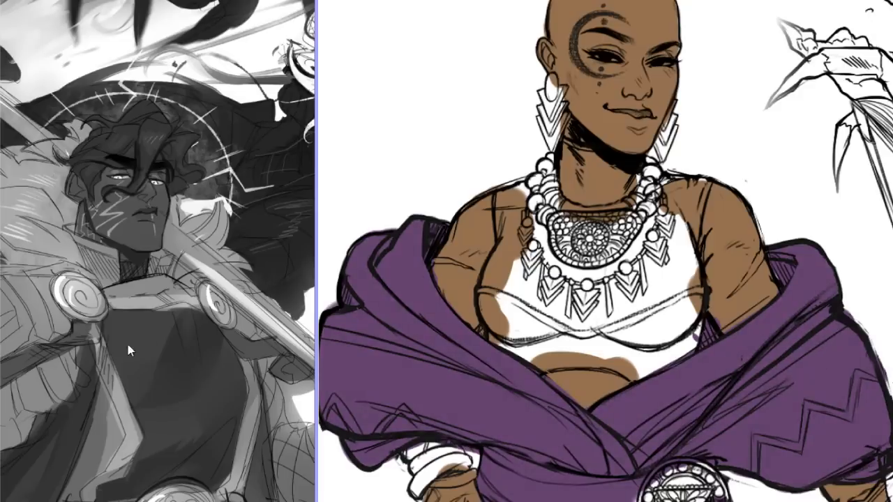
{"action": "mouse_move", "coordinate": [496, 211]}
{"action": "left_mouse_down"}
{"action": "mouse_move", "coordinate": [496, 189]}
{"action": "mouse_move", "coordinate": [496, 200]}
{"action": "left_mouse_up"}
{"action": "mouse_move", "coordinate": [245, 501]}
{"action": "left_mouse_down"}
{"action": "mouse_move", "coordinate": [274, 501]}
{"action": "mouse_move", "coordinate": [262, 501]}
{"action": "left_mouse_up"}
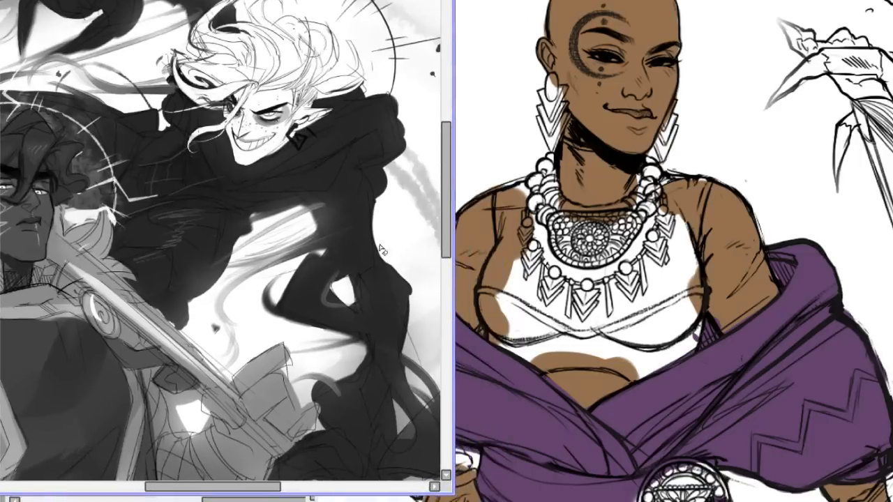
{"action": "left_click_drag", "start_coordinate": [260, 489], "coordinate": [237, 490]}
{"action": "left_click", "coordinate": [593, 284]}
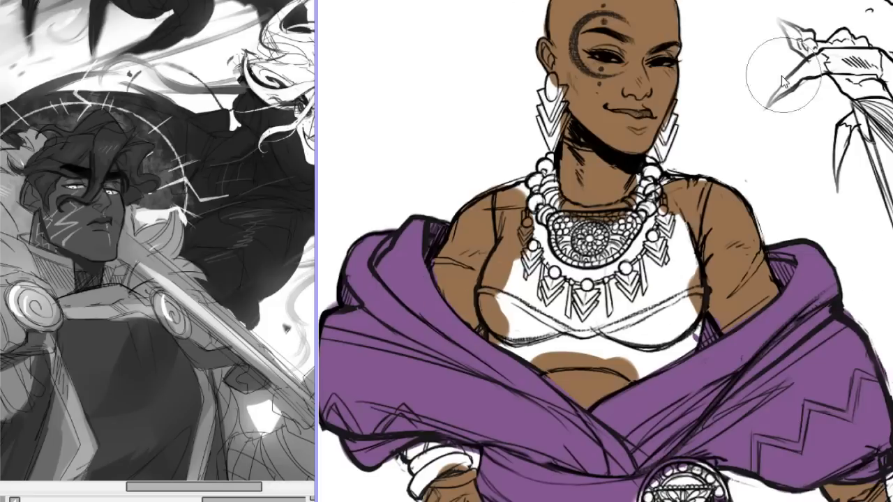
{"action": "key", "text": "alt+BackSpace"}
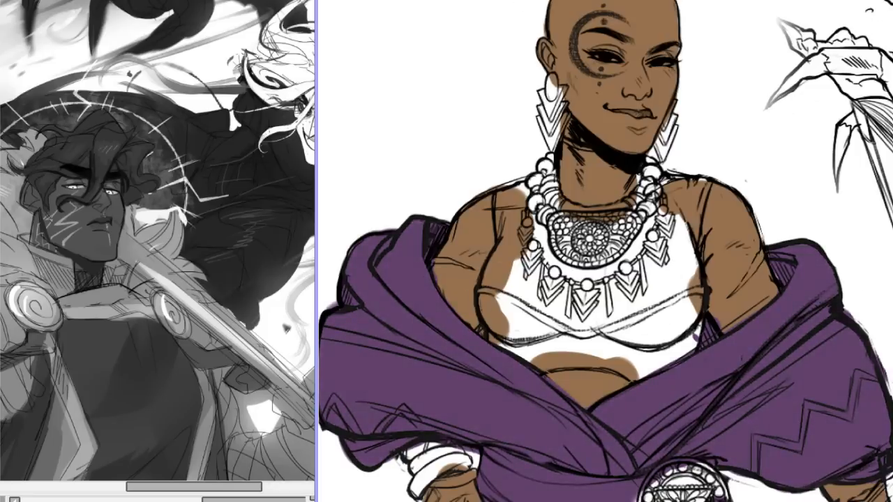
{"action": "scroll", "coordinate": [593, 239], "scroll_direction": "up", "scroll_amount": 5}
{"action": "scroll", "coordinate": [600, 240], "scroll_direction": "down", "scroll_amount": 7}
{"action": "scroll", "coordinate": [607, 240], "scroll_direction": "up", "scroll_amount": 2}
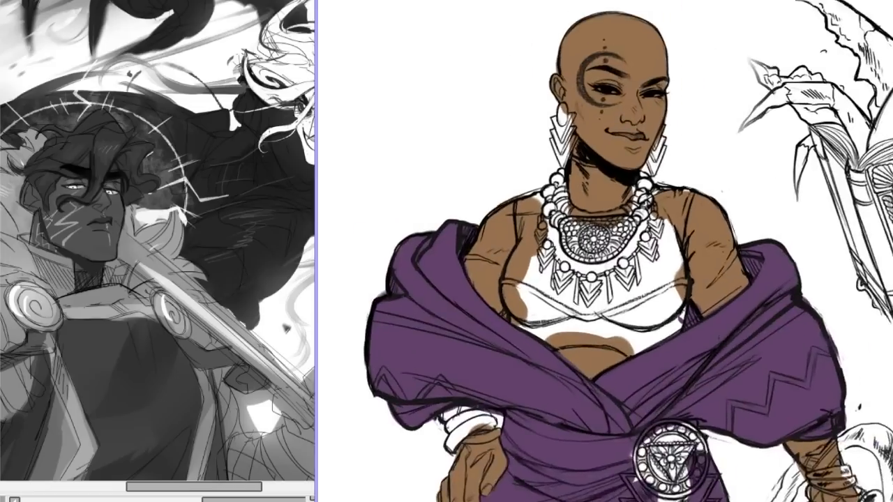
Recolour the bald figure's shawl, hip wrap and hanging cloth to a dark indigo violet.
{"action": "left_click_drag", "start_coordinate": [838, 7], "coordinate": [812, 0]}
{"action": "left_click_drag", "start_coordinate": [885, 185], "coordinate": [886, 239]}
{"action": "scroll", "coordinate": [589, 241], "scroll_direction": "down", "scroll_amount": 6}
{"action": "scroll", "coordinate": [590, 240], "scroll_direction": "up", "scroll_amount": 2}
{"action": "scroll", "coordinate": [588, 241], "scroll_direction": "up", "scroll_amount": 3}
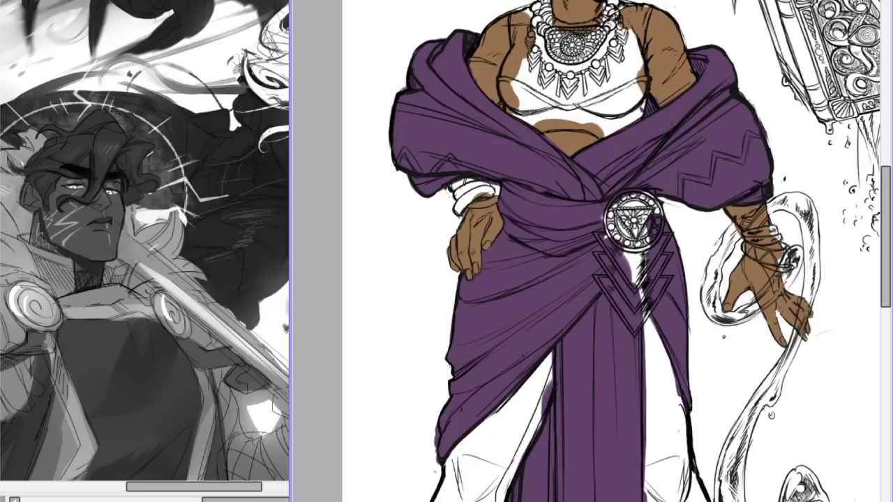
{"action": "left_click_drag", "start_coordinate": [446, 501], "coordinate": [473, 501]}
{"action": "scroll", "coordinate": [473, 499], "scroll_direction": "down", "scroll_amount": 5}
{"action": "scroll", "coordinate": [741, 23], "scroll_direction": "up", "scroll_amount": 3}
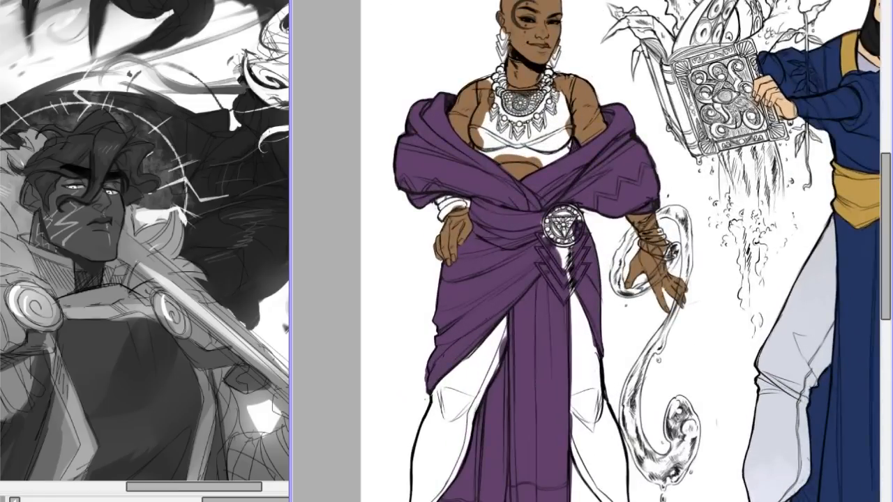
{"action": "left_click_drag", "start_coordinate": [872, 12], "coordinate": [864, 12]}
Try a light violet on the shawl's outer fold over the hand-on-hip arm.
{"action": "mouse_move", "coordinate": [409, 129]}
{"action": "left_mouse_down"}
{"action": "mouse_move", "coordinate": [424, 149]}
{"action": "mouse_move", "coordinate": [419, 174]}
{"action": "mouse_move", "coordinate": [430, 167]}
{"action": "mouse_move", "coordinate": [415, 162]}
{"action": "mouse_move", "coordinate": [432, 171]}
{"action": "mouse_move", "coordinate": [420, 176]}
{"action": "mouse_move", "coordinate": [411, 165]}
{"action": "mouse_move", "coordinate": [419, 185]}
{"action": "mouse_move", "coordinate": [424, 177]}
{"action": "mouse_move", "coordinate": [416, 184]}
{"action": "mouse_move", "coordinate": [429, 157]}
{"action": "left_mouse_up"}
{"action": "key", "text": "ctrl+z"}
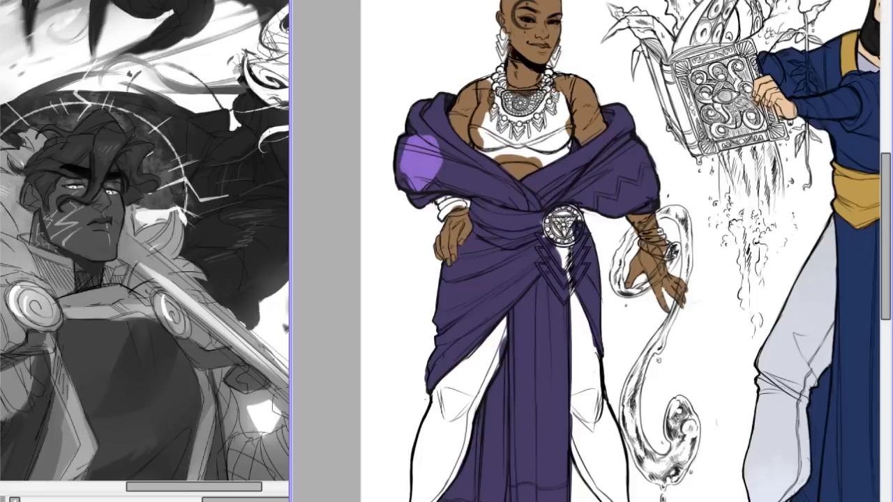
{"action": "scroll", "coordinate": [586, 240], "scroll_direction": "down", "scroll_amount": 5}
{"action": "scroll", "coordinate": [586, 240], "scroll_direction": "up", "scroll_amount": 7}
{"action": "mouse_move", "coordinate": [330, 127]}
{"action": "left_mouse_down"}
{"action": "mouse_move", "coordinate": [322, 154]}
{"action": "mouse_move", "coordinate": [334, 143]}
{"action": "mouse_move", "coordinate": [327, 126]}
{"action": "mouse_move", "coordinate": [321, 146]}
{"action": "mouse_move", "coordinate": [320, 111]}
{"action": "mouse_move", "coordinate": [358, 87]}
{"action": "mouse_move", "coordinate": [385, 159]}
{"action": "mouse_move", "coordinate": [368, 139]}
{"action": "mouse_move", "coordinate": [390, 163]}
{"action": "mouse_move", "coordinate": [484, 167]}
{"action": "left_mouse_up"}
{"action": "key", "text": "ctrl+z"}
{"action": "mouse_move", "coordinate": [389, 146]}
{"action": "left_mouse_down"}
{"action": "mouse_move", "coordinate": [400, 166]}
{"action": "mouse_move", "coordinate": [476, 171]}
{"action": "mouse_move", "coordinate": [439, 169]}
{"action": "mouse_move", "coordinate": [388, 128]}
{"action": "left_mouse_up"}
{"action": "key", "text": "ctrl+z"}
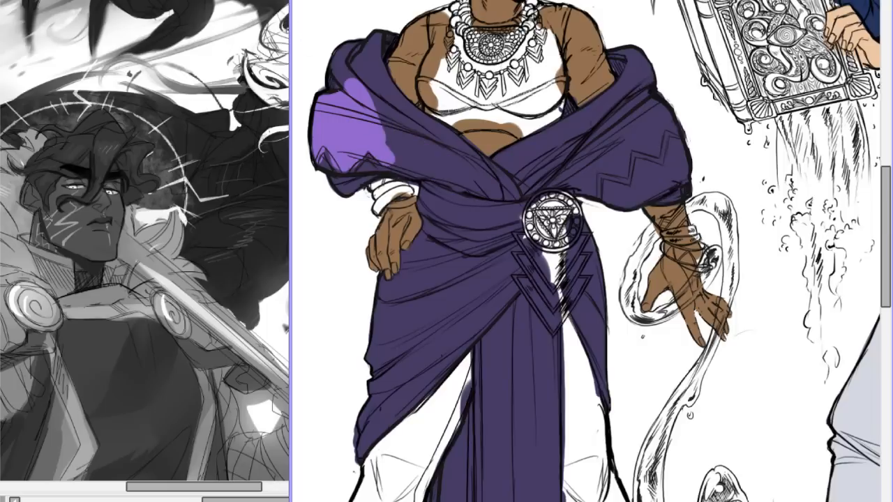
{"action": "key", "text": "ctrl+z"}
{"action": "key", "text": "ctrl+z"}
{"action": "key", "text": "ctrl+z"}
{"action": "key", "text": "ctrl+z"}
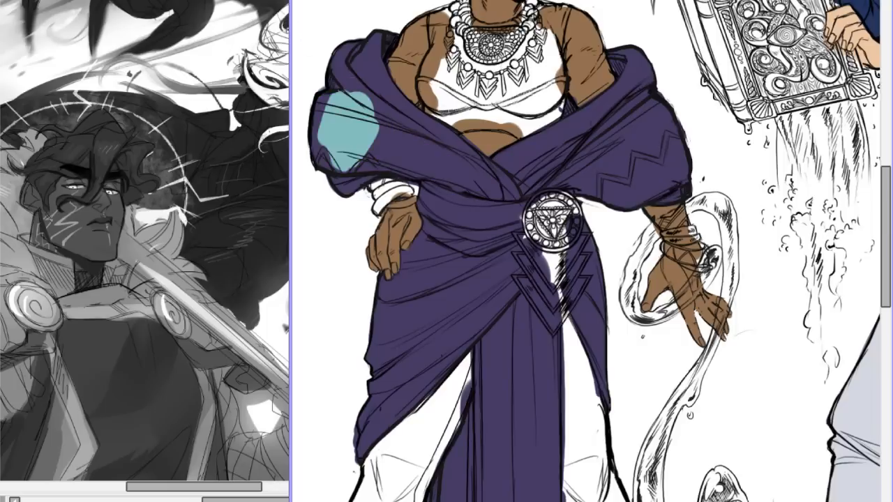
Paint the shawl above its zigzag line in teal, from the hand-on-hip shoulder across the front crossing.
{"action": "mouse_move", "coordinate": [347, 112]}
{"action": "left_mouse_down"}
{"action": "mouse_move", "coordinate": [366, 136]}
{"action": "mouse_move", "coordinate": [346, 98]}
{"action": "mouse_move", "coordinate": [321, 122]}
{"action": "mouse_move", "coordinate": [325, 151]}
{"action": "mouse_move", "coordinate": [310, 164]}
{"action": "mouse_move", "coordinate": [314, 147]}
{"action": "mouse_move", "coordinate": [341, 166]}
{"action": "mouse_move", "coordinate": [415, 136]}
{"action": "mouse_move", "coordinate": [391, 175]}
{"action": "mouse_move", "coordinate": [497, 190]}
{"action": "mouse_move", "coordinate": [461, 157]}
{"action": "mouse_move", "coordinate": [444, 167]}
{"action": "mouse_move", "coordinate": [430, 137]}
{"action": "left_mouse_up"}
{"action": "mouse_move", "coordinate": [360, 101]}
{"action": "left_mouse_down"}
{"action": "mouse_move", "coordinate": [336, 114]}
{"action": "mouse_move", "coordinate": [349, 63]}
{"action": "mouse_move", "coordinate": [377, 40]}
{"action": "mouse_move", "coordinate": [384, 50]}
{"action": "mouse_move", "coordinate": [371, 72]}
{"action": "mouse_move", "coordinate": [421, 127]}
{"action": "mouse_move", "coordinate": [367, 92]}
{"action": "mouse_move", "coordinate": [416, 143]}
{"action": "mouse_move", "coordinate": [413, 123]}
{"action": "mouse_move", "coordinate": [495, 184]}
{"action": "mouse_move", "coordinate": [520, 150]}
{"action": "mouse_move", "coordinate": [498, 169]}
{"action": "mouse_move", "coordinate": [541, 148]}
{"action": "left_mouse_up"}
{"action": "key", "text": "ctrl+z"}
{"action": "key", "text": "ctrl+z"}
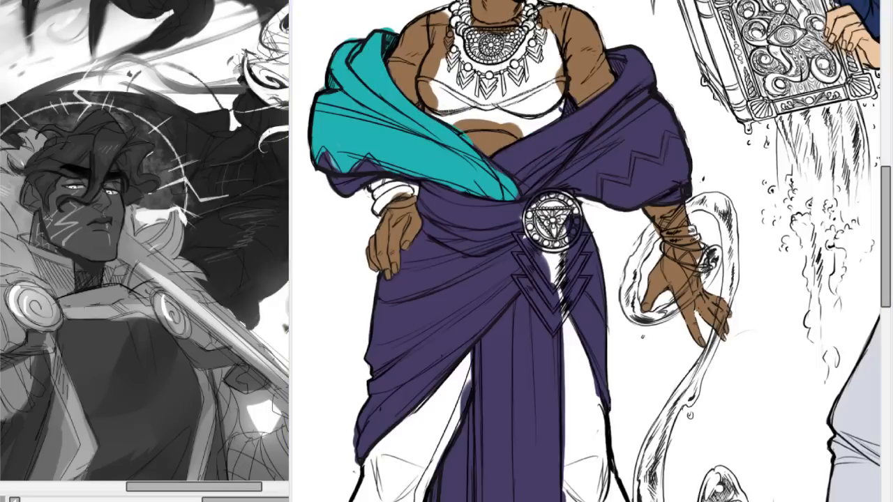
{"action": "key", "text": "alt+Tab"}
{"action": "mouse_move", "coordinate": [453, 136]}
{"action": "left_mouse_down"}
{"action": "mouse_move", "coordinate": [521, 181]}
{"action": "mouse_move", "coordinate": [497, 170]}
{"action": "mouse_move", "coordinate": [531, 145]}
{"action": "left_mouse_up"}
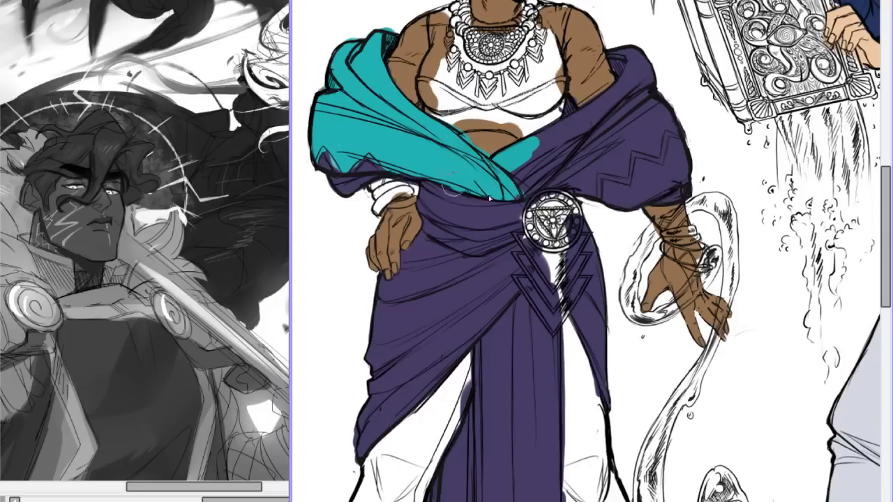
{"action": "mouse_move", "coordinate": [519, 193]}
{"action": "left_mouse_down"}
{"action": "mouse_move", "coordinate": [578, 148]}
{"action": "mouse_move", "coordinate": [522, 180]}
{"action": "mouse_move", "coordinate": [579, 142]}
{"action": "mouse_move", "coordinate": [529, 171]}
{"action": "mouse_move", "coordinate": [573, 125]}
{"action": "mouse_move", "coordinate": [501, 168]}
{"action": "mouse_move", "coordinate": [599, 108]}
{"action": "left_mouse_up"}
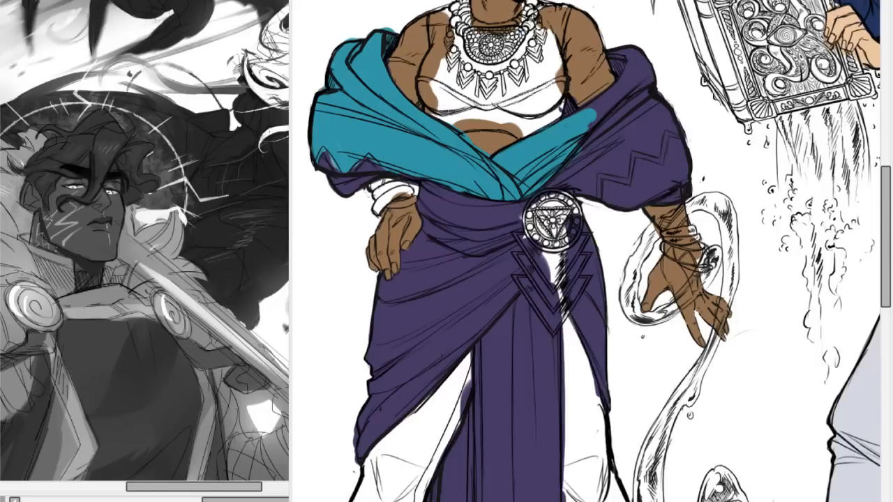
Change the shawl's teal to a medium blue and extend it over the other shoulder to the zigzag line.
{"action": "left_click", "coordinate": [298, 23]}
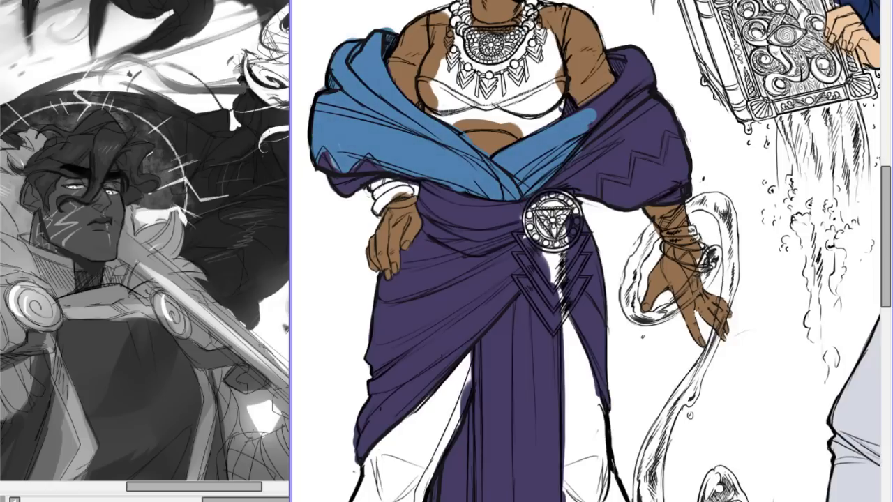
{"action": "scroll", "coordinate": [586, 241], "scroll_direction": "down", "scroll_amount": 6}
{"action": "scroll", "coordinate": [586, 241], "scroll_direction": "up", "scroll_amount": 5}
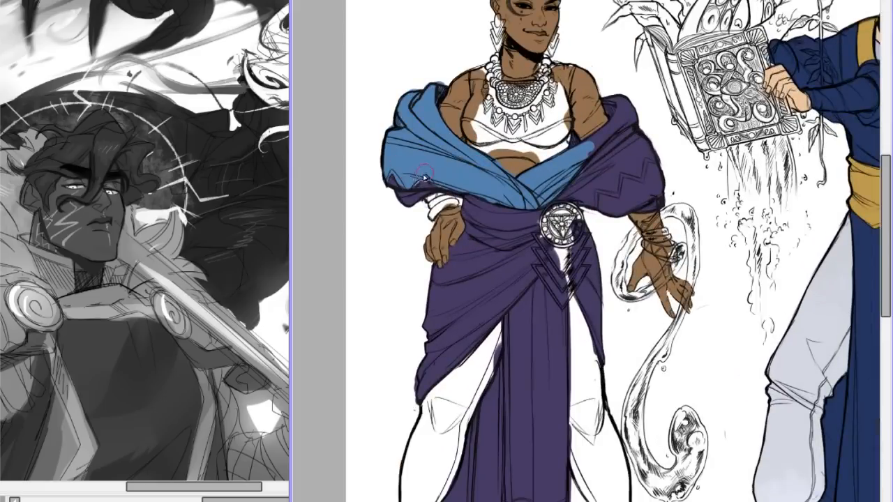
{"action": "mouse_move", "coordinate": [612, 159]}
{"action": "left_mouse_down"}
{"action": "mouse_move", "coordinate": [627, 146]}
{"action": "mouse_move", "coordinate": [581, 189]}
{"action": "mouse_move", "coordinate": [598, 195]}
{"action": "mouse_move", "coordinate": [593, 202]}
{"action": "mouse_move", "coordinate": [600, 178]}
{"action": "mouse_move", "coordinate": [614, 190]}
{"action": "mouse_move", "coordinate": [624, 154]}
{"action": "mouse_move", "coordinate": [608, 146]}
{"action": "mouse_move", "coordinate": [621, 136]}
{"action": "mouse_move", "coordinate": [599, 147]}
{"action": "mouse_move", "coordinate": [618, 115]}
{"action": "mouse_move", "coordinate": [609, 112]}
{"action": "mouse_move", "coordinate": [639, 153]}
{"action": "mouse_move", "coordinate": [640, 144]}
{"action": "mouse_move", "coordinate": [628, 171]}
{"action": "mouse_move", "coordinate": [642, 180]}
{"action": "left_mouse_up"}
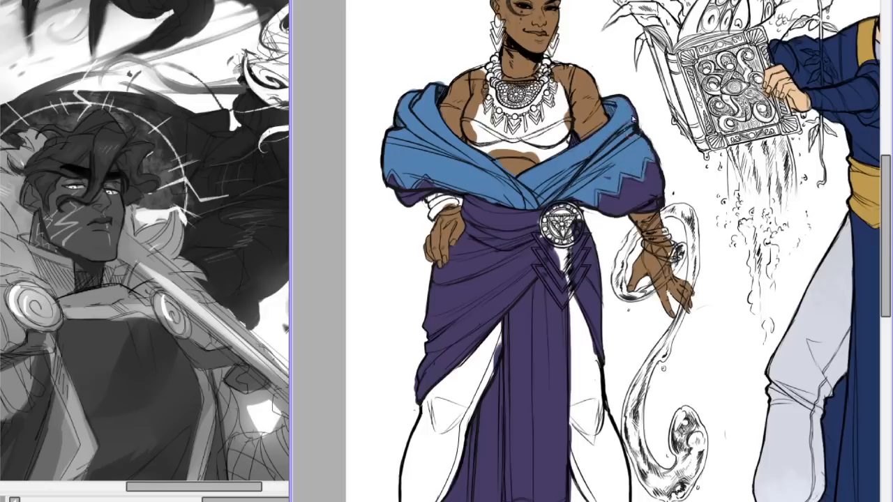
Examine the bald figure's outfit colours up close and against the neighbouring blue-robed figure.
{"action": "key", "text": "minus"}
{"action": "key", "text": "asciicircum"}
{"action": "scroll", "coordinate": [587, 214], "scroll_direction": "down", "scroll_amount": 6}
{"action": "scroll", "coordinate": [586, 213], "scroll_direction": "up", "scroll_amount": 9}
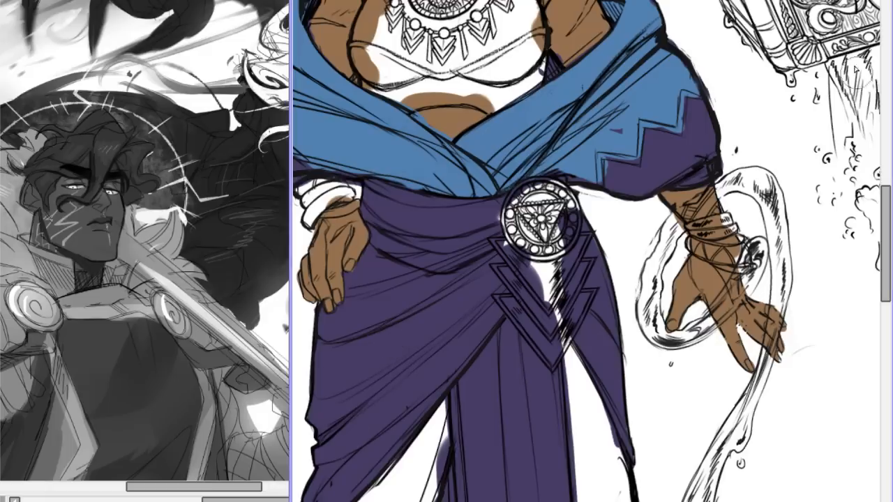
{"action": "key", "text": "ctrl+minus"}
{"action": "key", "text": "ctrl+minus"}
{"action": "key", "text": "ctrl+minus"}
{"action": "key", "text": "ctrl+minus"}
{"action": "key", "text": "ctrl+minus"}
{"action": "key", "text": "ctrl+plus"}
{"action": "key", "text": "ctrl+plus"}
{"action": "key", "text": "ctrl+plus"}
{"action": "key", "text": "ctrl+plus"}
{"action": "key", "text": "ctrl+plus"}
{"action": "key", "text": "ctrl+plus"}
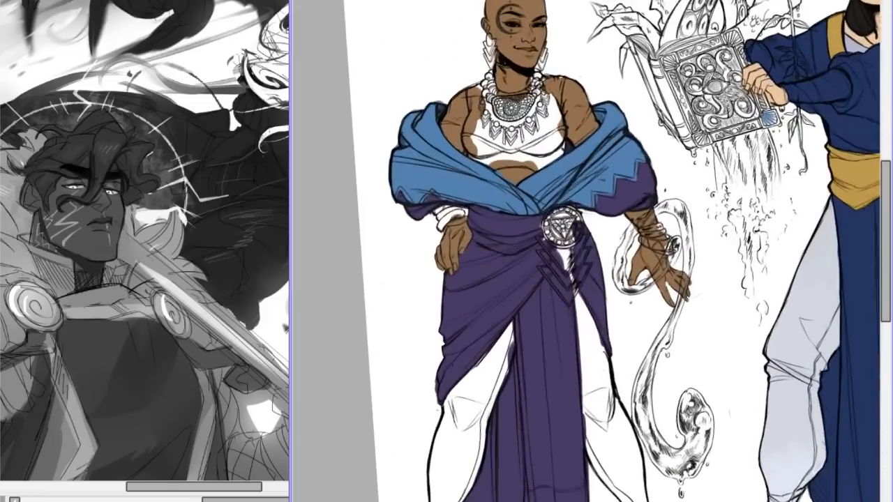
{"action": "key", "text": "ctrl+minus"}
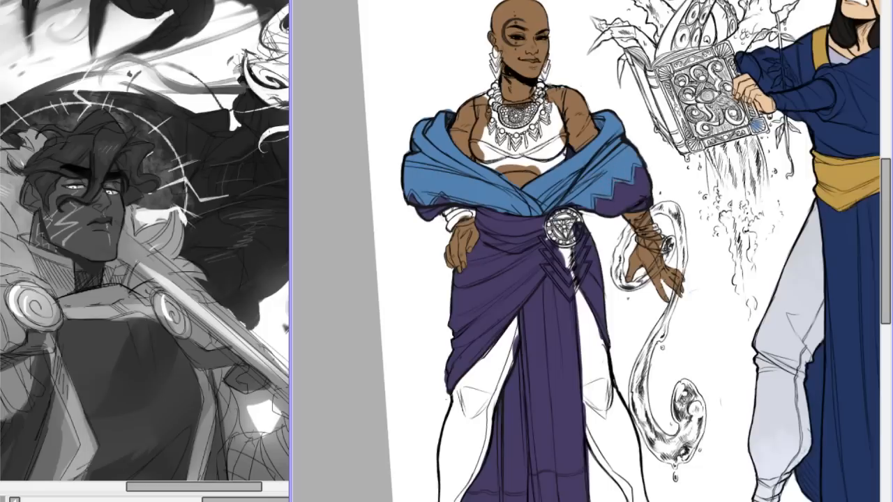
{"action": "key", "text": "ctrl+plus"}
{"action": "key", "text": "ctrl+plus"}
{"action": "key", "text": "ctrl+minus"}
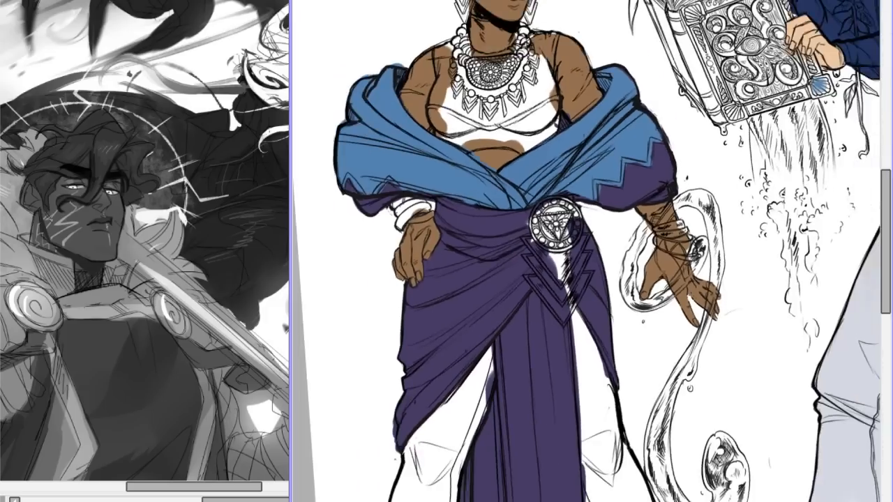
Switch to the grey-brown sketch canvas and draw a head's curved skull and forehead line in blue on an empty area.
{"action": "key", "text": "End"}
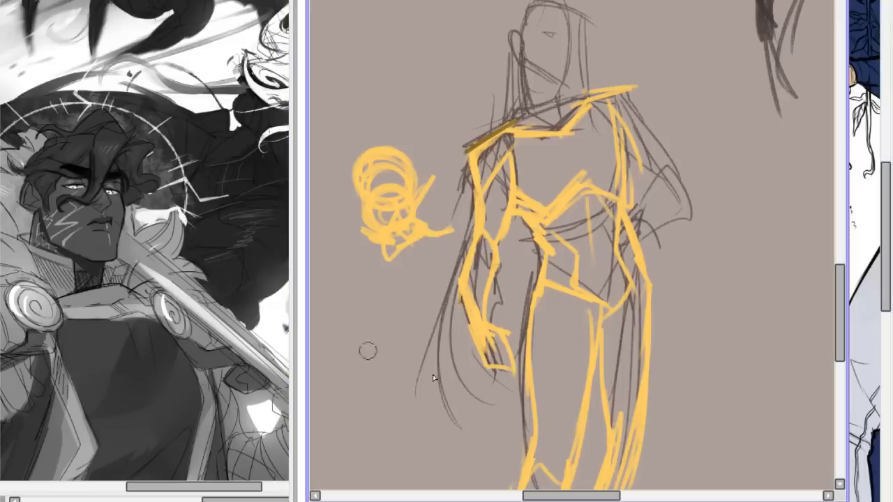
{"action": "left_click_drag", "start_coordinate": [554, 496], "coordinate": [474, 497]}
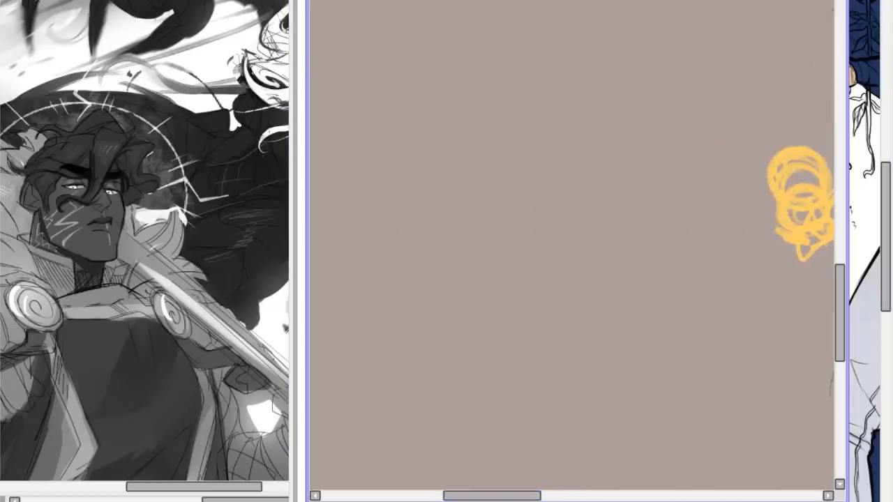
{"action": "mouse_move", "coordinate": [526, 82]}
{"action": "left_mouse_down"}
{"action": "mouse_move", "coordinate": [491, 150]}
{"action": "mouse_move", "coordinate": [514, 170]}
{"action": "left_mouse_up"}
{"action": "key", "text": "ctrl+z"}
{"action": "mouse_move", "coordinate": [482, 60]}
{"action": "left_mouse_down"}
{"action": "mouse_move", "coordinate": [455, 90]}
{"action": "mouse_move", "coordinate": [460, 149]}
{"action": "left_mouse_up"}
{"action": "key", "text": "ctrl+z"}
{"action": "mouse_move", "coordinate": [484, 68]}
{"action": "left_mouse_down"}
{"action": "mouse_move", "coordinate": [493, 65]}
{"action": "mouse_move", "coordinate": [453, 132]}
{"action": "left_mouse_up"}
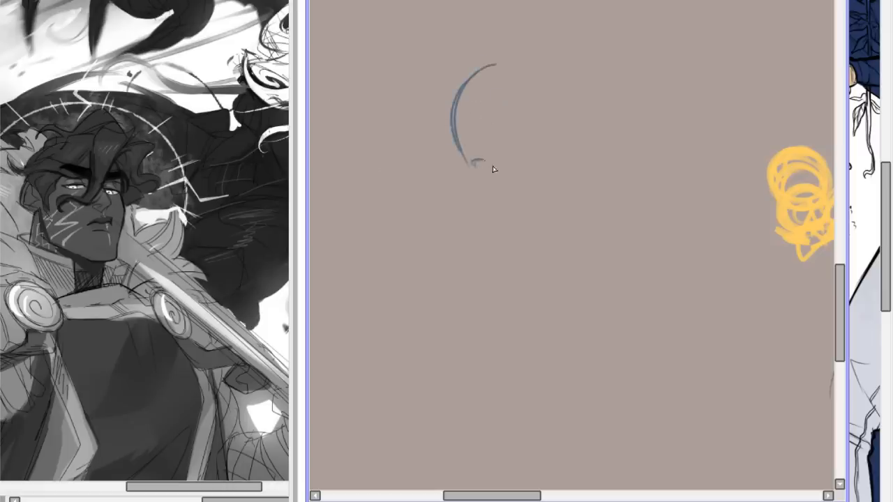
Draw the blue head's cheek and chin contour, both eyes with lids, the nose, the smiling mouth and the start of an ear.
{"action": "mouse_move", "coordinate": [465, 163]}
{"action": "left_mouse_down"}
{"action": "mouse_move", "coordinate": [474, 196]}
{"action": "mouse_move", "coordinate": [471, 176]}
{"action": "mouse_move", "coordinate": [497, 209]}
{"action": "left_mouse_up"}
{"action": "mouse_move", "coordinate": [508, 190]}
{"action": "left_mouse_down"}
{"action": "mouse_move", "coordinate": [467, 184]}
{"action": "mouse_move", "coordinate": [519, 222]}
{"action": "mouse_move", "coordinate": [495, 209]}
{"action": "mouse_move", "coordinate": [546, 209]}
{"action": "left_mouse_up"}
{"action": "left_click_drag", "start_coordinate": [512, 155], "coordinate": [527, 153]}
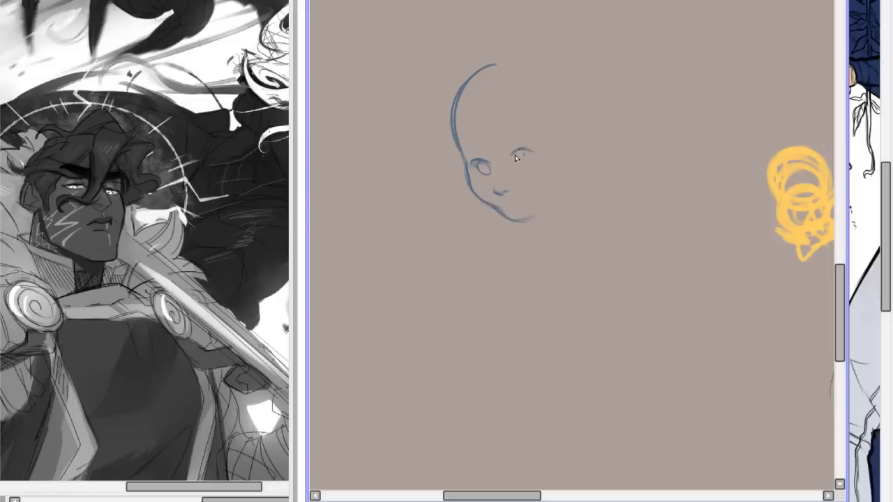
{"action": "mouse_move", "coordinate": [527, 157]}
{"action": "left_mouse_down"}
{"action": "mouse_move", "coordinate": [517, 162]}
{"action": "mouse_move", "coordinate": [576, 151]}
{"action": "left_mouse_up"}
{"action": "left_click_drag", "start_coordinate": [500, 201], "coordinate": [523, 193]}
{"action": "left_click_drag", "start_coordinate": [504, 158], "coordinate": [532, 153]}
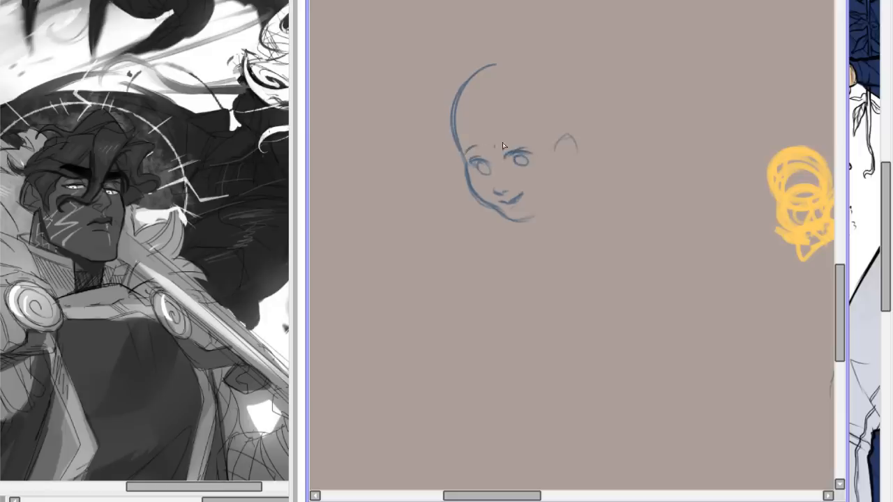
Add an eyebrow, light fringe strands across the forehead and a curved lock of hair beside the temple of the blue head.
{"action": "left_click_drag", "start_coordinate": [495, 141], "coordinate": [512, 139]}
{"action": "left_click_drag", "start_coordinate": [478, 198], "coordinate": [498, 213]}
{"action": "left_click_drag", "start_coordinate": [496, 141], "coordinate": [515, 138]}
{"action": "mouse_move", "coordinate": [456, 131]}
{"action": "left_mouse_down"}
{"action": "mouse_move", "coordinate": [483, 147]}
{"action": "mouse_move", "coordinate": [481, 129]}
{"action": "mouse_move", "coordinate": [513, 143]}
{"action": "mouse_move", "coordinate": [449, 142]}
{"action": "mouse_move", "coordinate": [449, 124]}
{"action": "mouse_move", "coordinate": [456, 163]}
{"action": "mouse_move", "coordinate": [445, 133]}
{"action": "left_mouse_up"}
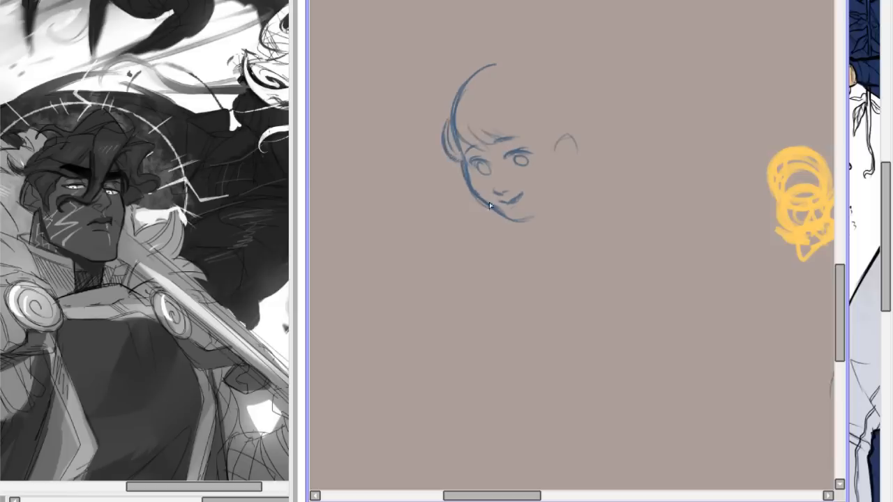
Round off the jaw up towards the ear, draw the ear's inner edge and fill in the pupils of the blue head.
{"action": "mouse_move", "coordinate": [494, 209]}
{"action": "left_mouse_down"}
{"action": "mouse_move", "coordinate": [548, 207]}
{"action": "mouse_move", "coordinate": [508, 215]}
{"action": "mouse_move", "coordinate": [534, 220]}
{"action": "mouse_move", "coordinate": [557, 195]}
{"action": "mouse_move", "coordinate": [511, 223]}
{"action": "mouse_move", "coordinate": [572, 174]}
{"action": "mouse_move", "coordinate": [508, 217]}
{"action": "mouse_move", "coordinate": [538, 224]}
{"action": "mouse_move", "coordinate": [557, 195]}
{"action": "mouse_move", "coordinate": [529, 226]}
{"action": "mouse_move", "coordinate": [552, 200]}
{"action": "left_mouse_up"}
{"action": "key", "text": "ctrl+z"}
{"action": "mouse_move", "coordinate": [554, 146]}
{"action": "left_mouse_down"}
{"action": "mouse_move", "coordinate": [569, 127]}
{"action": "mouse_move", "coordinate": [559, 152]}
{"action": "mouse_move", "coordinate": [553, 137]}
{"action": "mouse_move", "coordinate": [572, 147]}
{"action": "mouse_move", "coordinate": [551, 143]}
{"action": "mouse_move", "coordinate": [567, 159]}
{"action": "mouse_move", "coordinate": [551, 134]}
{"action": "mouse_move", "coordinate": [561, 165]}
{"action": "left_mouse_up"}
{"action": "mouse_move", "coordinate": [478, 167]}
{"action": "left_mouse_down"}
{"action": "mouse_move", "coordinate": [524, 166]}
{"action": "mouse_move", "coordinate": [485, 174]}
{"action": "left_mouse_up"}
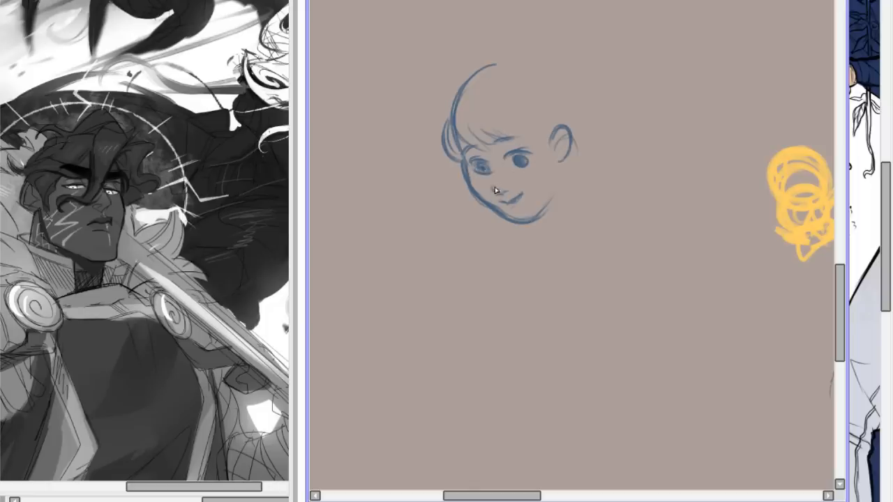
Strengthen the mouth line, add loose hair strands beside the face, and clear the whole sketch from the grey-brown canvas.
{"action": "left_click_drag", "start_coordinate": [498, 204], "coordinate": [512, 206]}
{"action": "left_click_drag", "start_coordinate": [449, 112], "coordinate": [440, 156]}
{"action": "left_click_drag", "start_coordinate": [447, 126], "coordinate": [433, 162]}
{"action": "left_click_drag", "start_coordinate": [562, 162], "coordinate": [589, 190]}
{"action": "key", "text": "ctrl+z"}
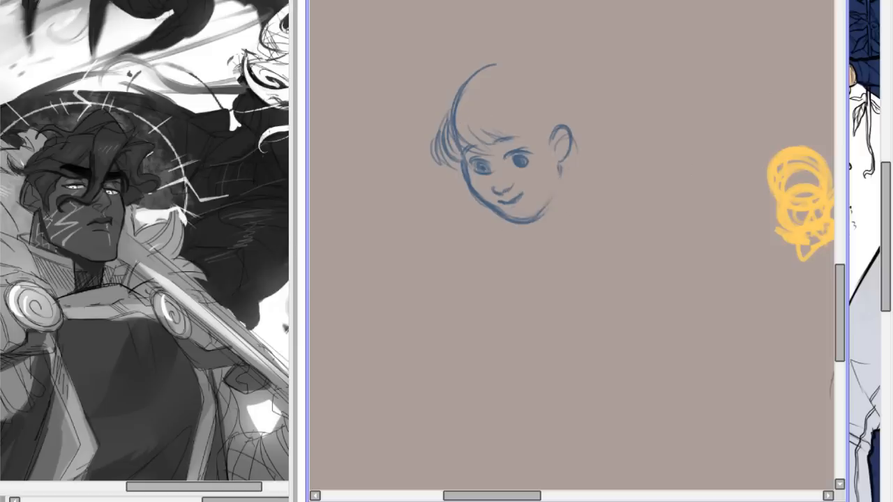
{"action": "key", "text": "Delete"}
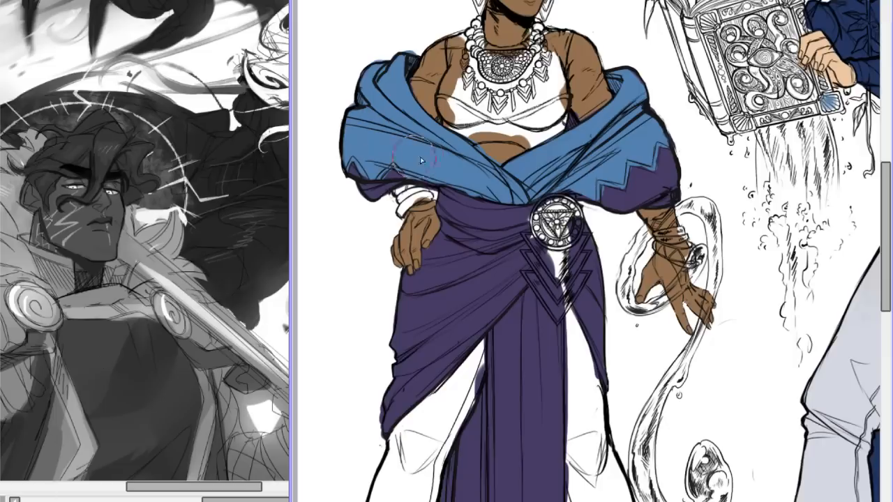
Return to the line-up and erase the stray blue paint outside the shawl's outline at the bald figure's hand-on-hip shoulder.
{"action": "key", "text": "ctrl+minus"}
{"action": "key", "text": "ctrl+minus"}
{"action": "key", "text": "ctrl+minus"}
{"action": "key", "text": "ctrl+plus"}
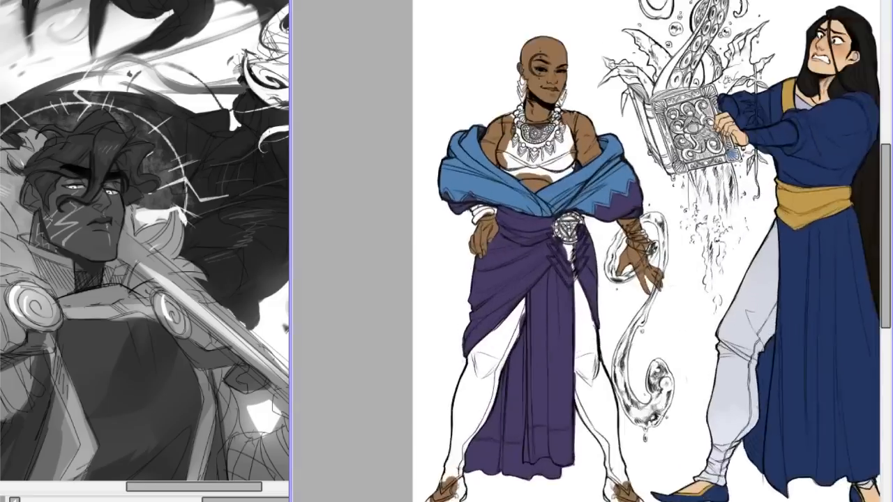
{"action": "key", "text": "ctrl+plus"}
{"action": "key", "text": "ctrl+plus"}
{"action": "key", "text": "ctrl+plus"}
{"action": "left_click_drag", "start_coordinate": [889, 222], "coordinate": [889, 161]}
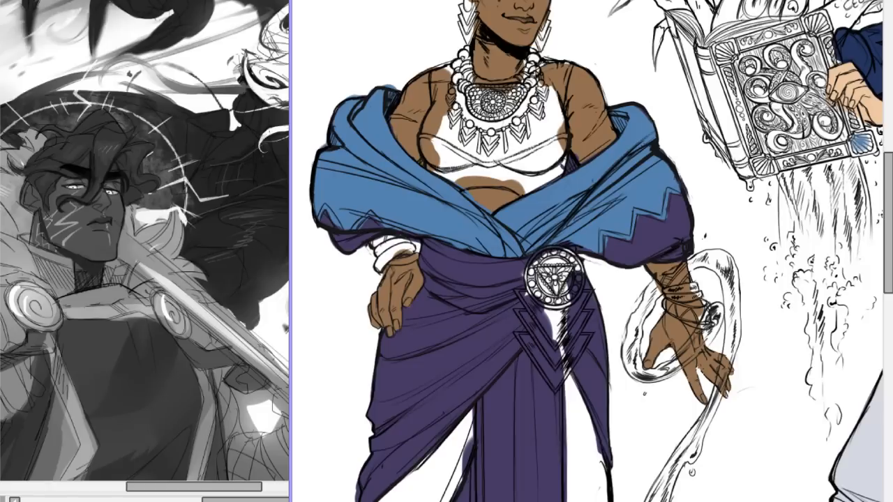
{"action": "left_click_drag", "start_coordinate": [388, 84], "coordinate": [382, 87]}
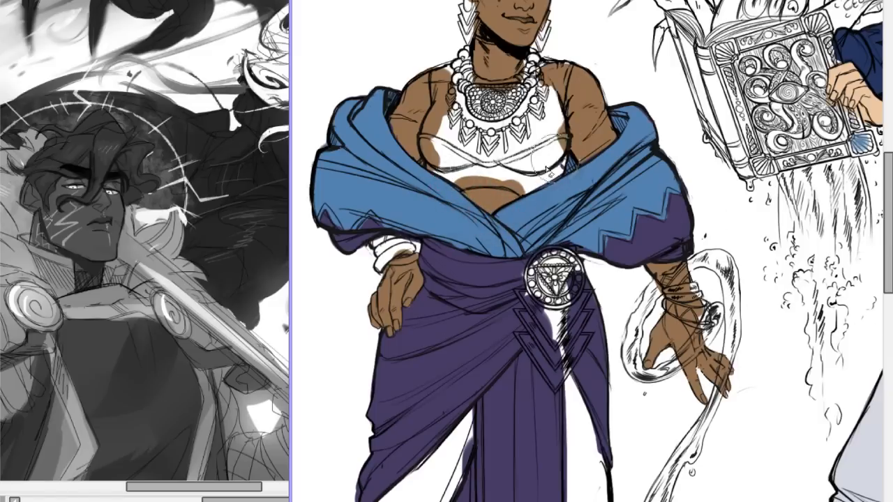
{"action": "left_click_drag", "start_coordinate": [583, 150], "coordinate": [612, 211]}
{"action": "scroll", "coordinate": [600, 244], "scroll_direction": "down", "scroll_amount": 2}
{"action": "scroll", "coordinate": [600, 245], "scroll_direction": "up", "scroll_amount": 3}
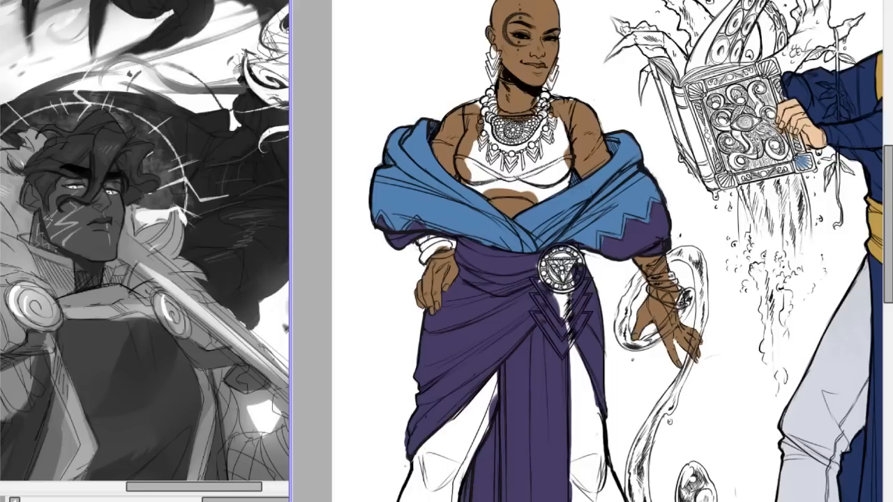
Examine the bald figure's colours from the head and necklace down to the wrap and legs.
{"action": "left_click_drag", "start_coordinate": [889, 155], "coordinate": [889, 114]}
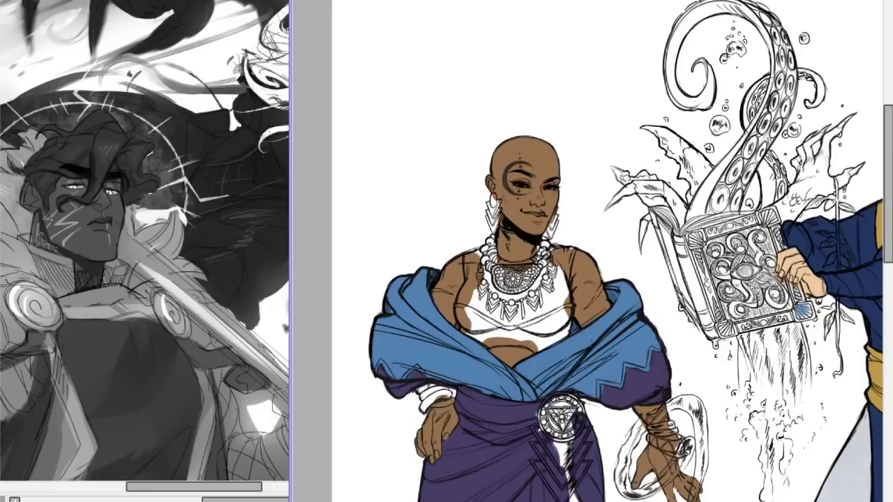
{"action": "key", "text": "ctrl+z"}
{"action": "key", "text": "minus"}
{"action": "key", "text": "minus"}
{"action": "key", "text": "minus"}
{"action": "key", "text": "minus"}
{"action": "key", "text": "End"}
{"action": "key", "text": "End"}
{"action": "scroll", "coordinate": [831, 207], "scroll_direction": "up", "scroll_amount": 3}
{"action": "scroll", "coordinate": [830, 206], "scroll_direction": "down", "scroll_amount": 1}
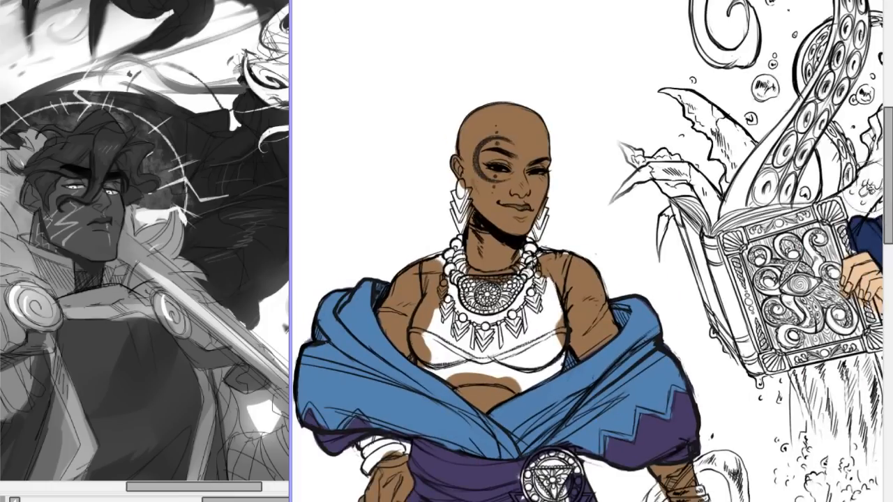
{"action": "scroll", "coordinate": [876, 209], "scroll_direction": "down", "scroll_amount": 5}
{"action": "key", "text": "ctrl+z"}
{"action": "key", "text": "ctrl+y"}
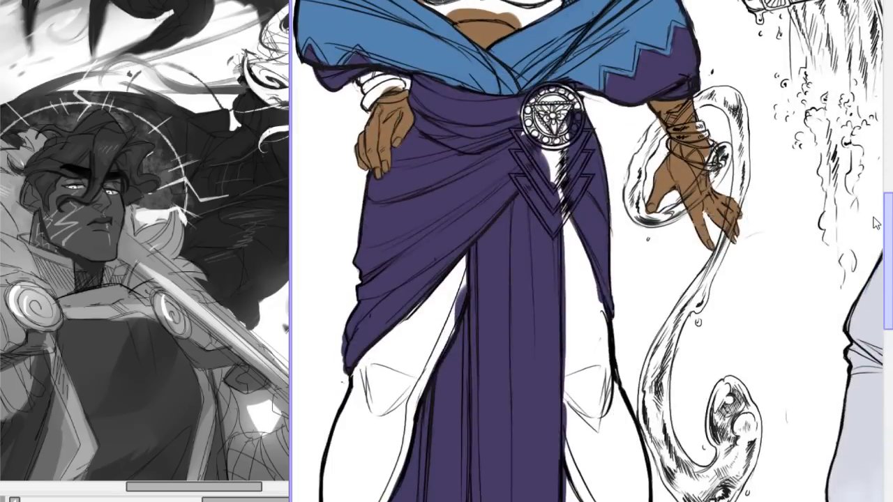
{"action": "scroll", "coordinate": [876, 222], "scroll_direction": "up", "scroll_amount": 5}
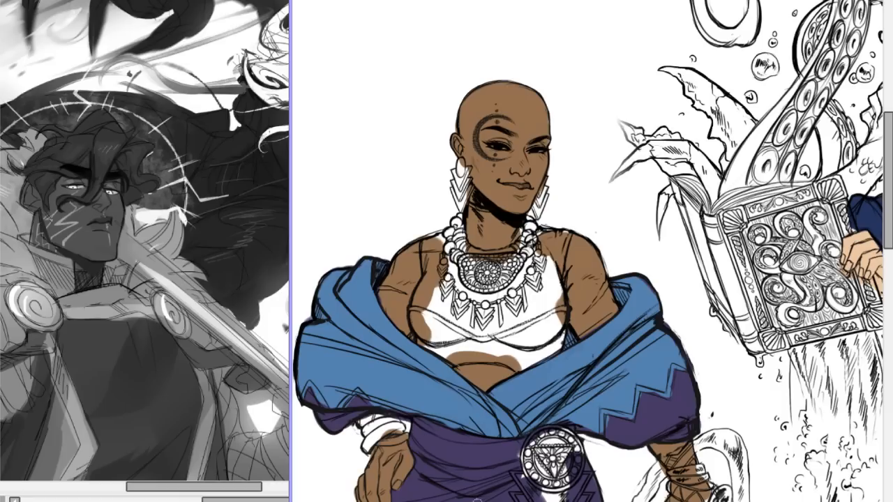
{"action": "left_click_drag", "start_coordinate": [559, 280], "coordinate": [579, 279]}
{"action": "key", "text": "ctrl+z"}
{"action": "key", "text": "ctrl+y"}
{"action": "scroll", "coordinate": [591, 236], "scroll_direction": "up", "scroll_amount": 5}
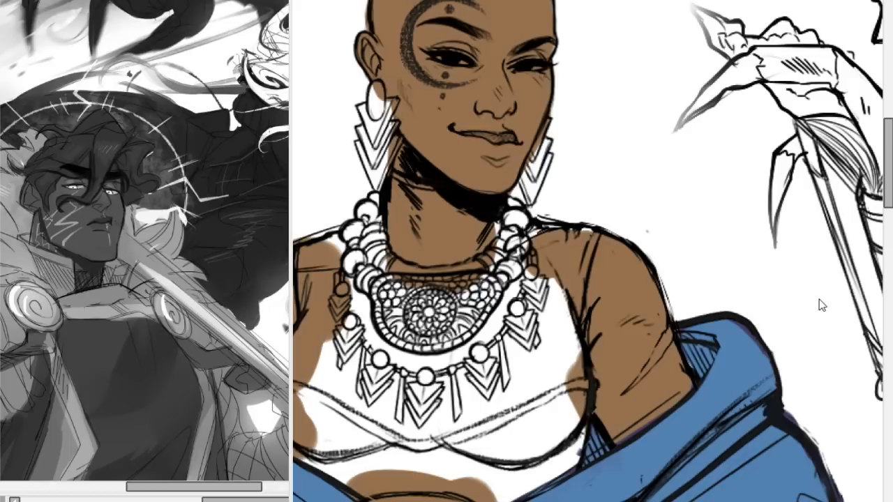
Bring up the painted reference of the blue-veiled woman, study her outfit and face up close, and return to the line-up.
{"action": "left_click", "coordinate": [689, 258]}
{"action": "key", "text": "ctrl+Tab"}
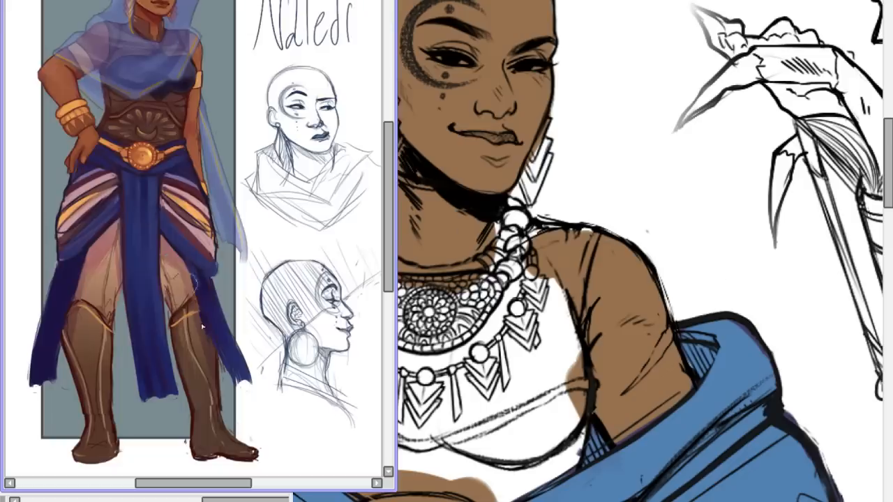
{"action": "left_click_drag", "start_coordinate": [170, 485], "coordinate": [159, 485]}
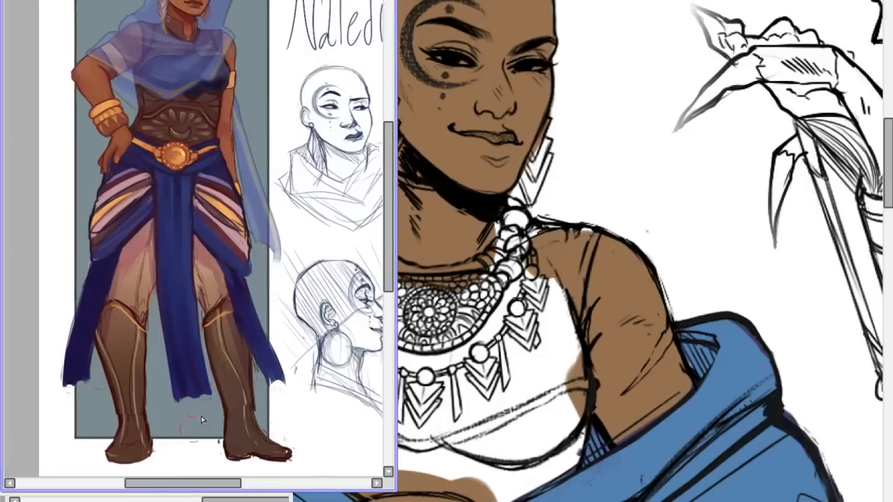
{"action": "left_click_drag", "start_coordinate": [387, 171], "coordinate": [387, 108]}
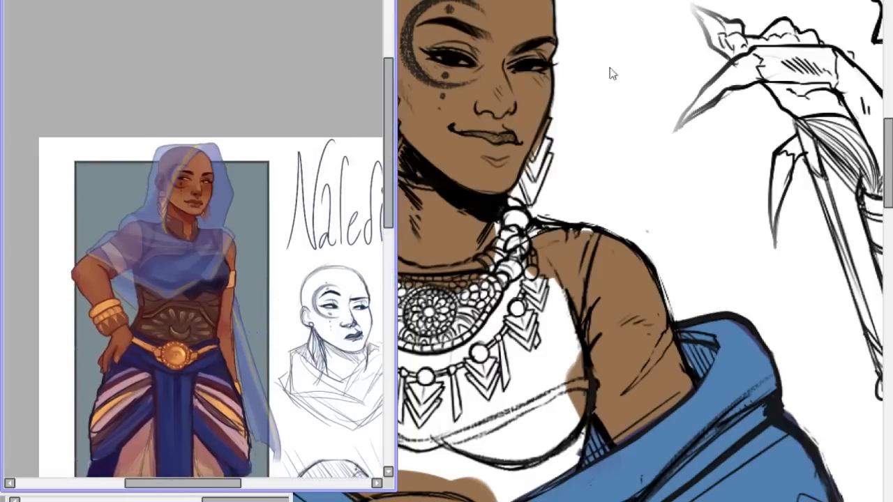
{"action": "scroll", "coordinate": [194, 238], "scroll_direction": "up", "scroll_amount": 8}
{"action": "scroll", "coordinate": [193, 239], "scroll_direction": "down", "scroll_amount": 1}
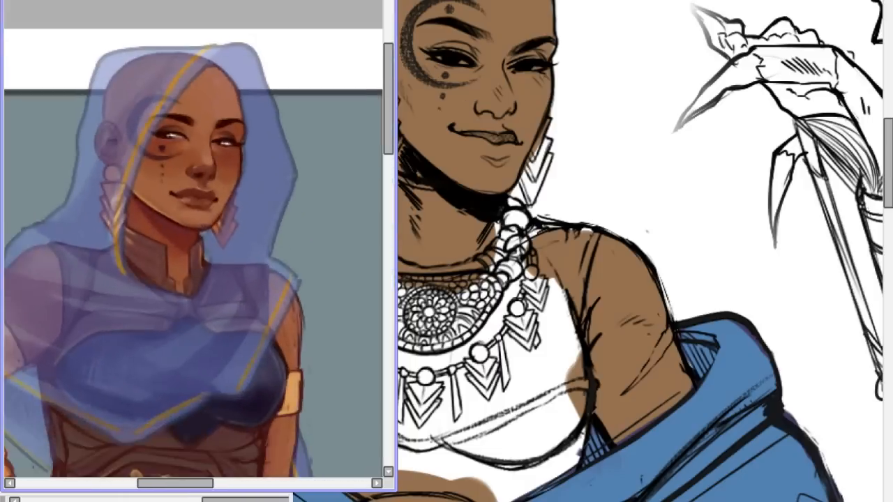
{"action": "scroll", "coordinate": [193, 238], "scroll_direction": "down", "scroll_amount": 2}
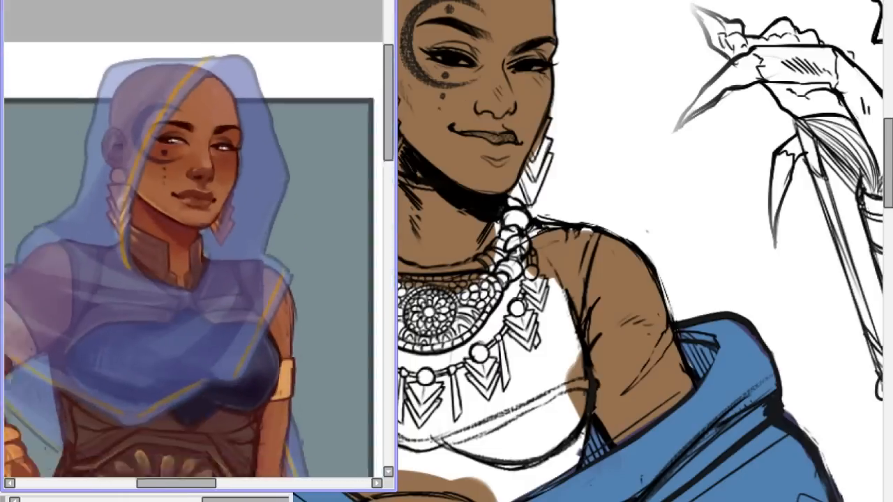
{"action": "scroll", "coordinate": [193, 239], "scroll_direction": "down", "scroll_amount": 1}
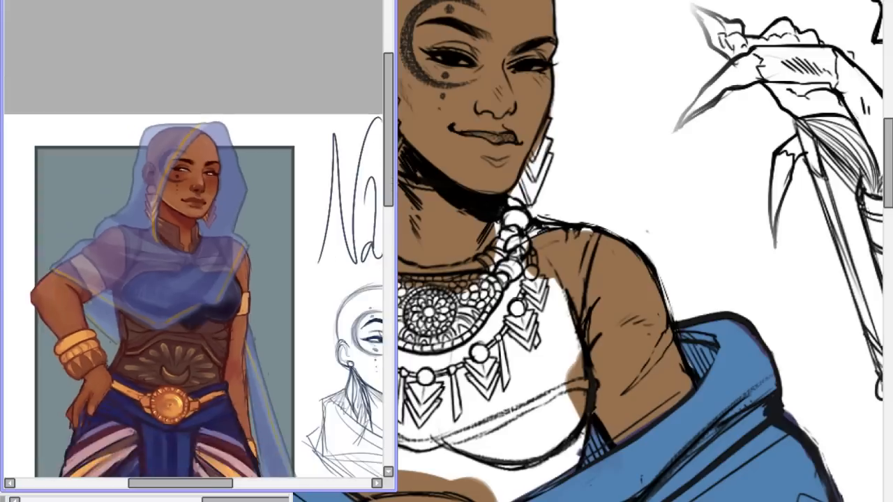
{"action": "scroll", "coordinate": [194, 238], "scroll_direction": "up", "scroll_amount": 1}
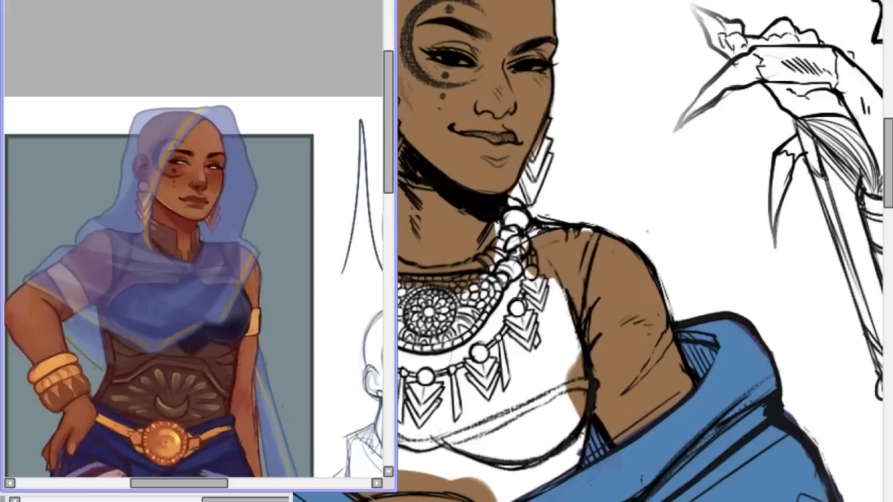
{"action": "scroll", "coordinate": [193, 239], "scroll_direction": "up", "scroll_amount": 1}
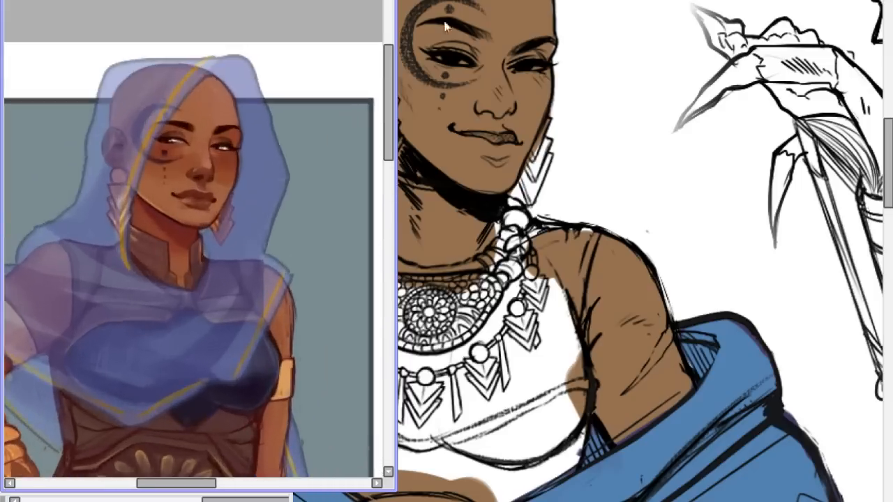
{"action": "key", "text": "ctrl+Tab"}
{"action": "key", "text": "ctrl+Tab"}
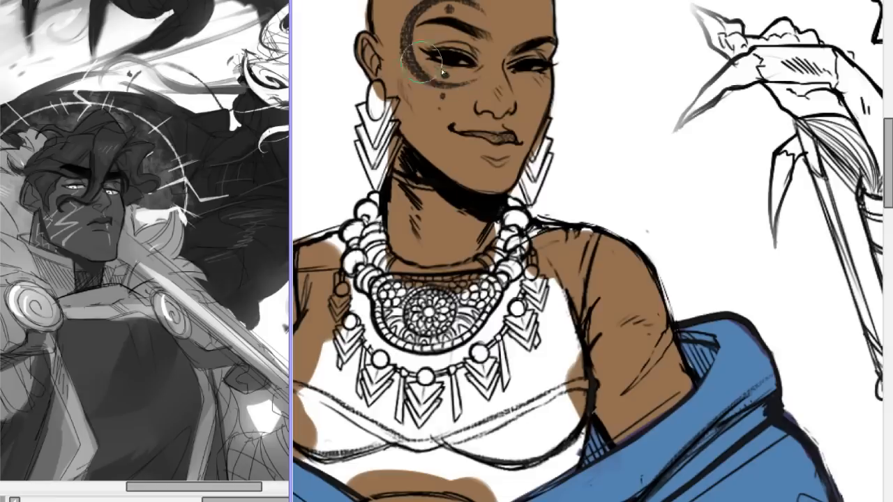
Brush a soft reddish blush over the bald figure's cheeks and across the nose.
{"action": "mouse_move", "coordinate": [427, 78]}
{"action": "left_mouse_down"}
{"action": "mouse_move", "coordinate": [450, 85]}
{"action": "mouse_move", "coordinate": [437, 96]}
{"action": "mouse_move", "coordinate": [414, 84]}
{"action": "mouse_move", "coordinate": [430, 94]}
{"action": "left_mouse_up"}
{"action": "mouse_move", "coordinate": [537, 83]}
{"action": "left_mouse_down"}
{"action": "mouse_move", "coordinate": [518, 92]}
{"action": "mouse_move", "coordinate": [549, 97]}
{"action": "left_mouse_up"}
{"action": "mouse_move", "coordinate": [452, 98]}
{"action": "left_mouse_down"}
{"action": "mouse_move", "coordinate": [456, 105]}
{"action": "mouse_move", "coordinate": [419, 88]}
{"action": "left_mouse_up"}
{"action": "left_click_drag", "start_coordinate": [474, 95], "coordinate": [496, 104]}
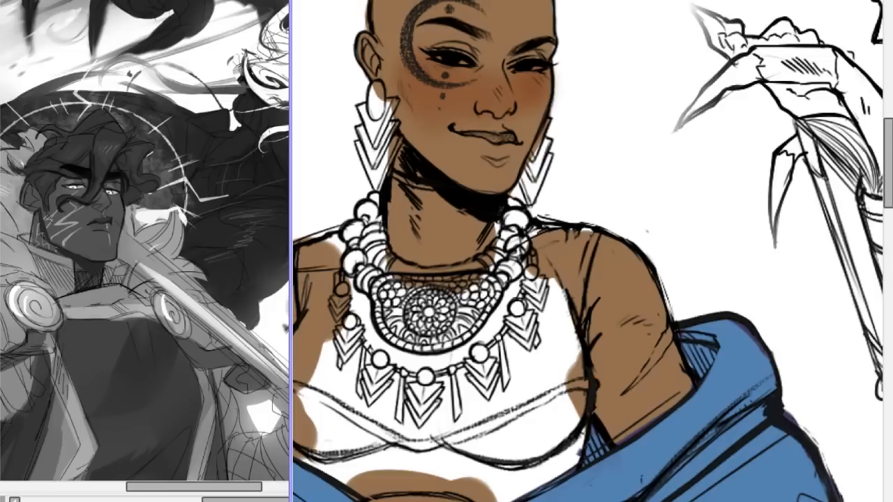
{"action": "mouse_move", "coordinate": [445, 83]}
{"action": "left_mouse_down"}
{"action": "mouse_move", "coordinate": [496, 68]}
{"action": "mouse_move", "coordinate": [528, 113]}
{"action": "left_mouse_up"}
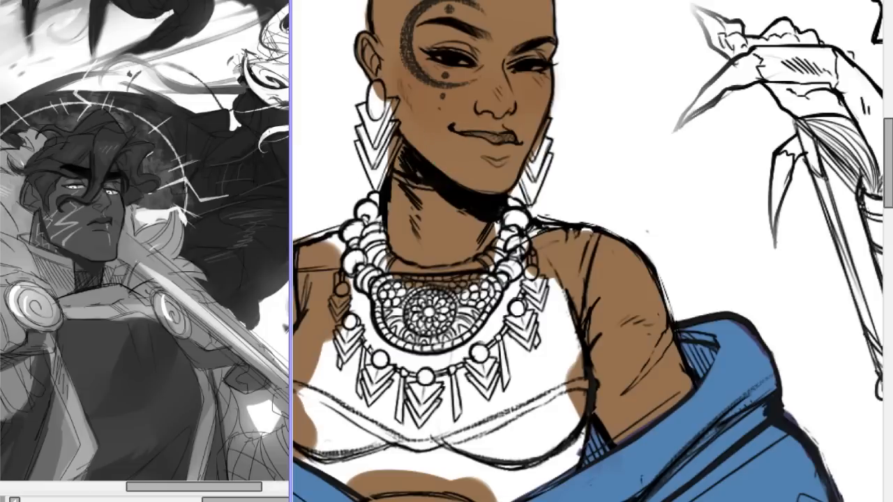
{"action": "mouse_move", "coordinate": [451, 93]}
{"action": "left_mouse_down"}
{"action": "mouse_move", "coordinate": [432, 103]}
{"action": "mouse_move", "coordinate": [446, 99]}
{"action": "mouse_move", "coordinate": [425, 87]}
{"action": "mouse_move", "coordinate": [497, 94]}
{"action": "mouse_move", "coordinate": [497, 115]}
{"action": "mouse_move", "coordinate": [477, 90]}
{"action": "mouse_move", "coordinate": [504, 92]}
{"action": "mouse_move", "coordinate": [498, 103]}
{"action": "mouse_move", "coordinate": [546, 92]}
{"action": "mouse_move", "coordinate": [532, 102]}
{"action": "mouse_move", "coordinate": [521, 66]}
{"action": "mouse_move", "coordinate": [535, 79]}
{"action": "mouse_move", "coordinate": [515, 101]}
{"action": "left_mouse_up"}
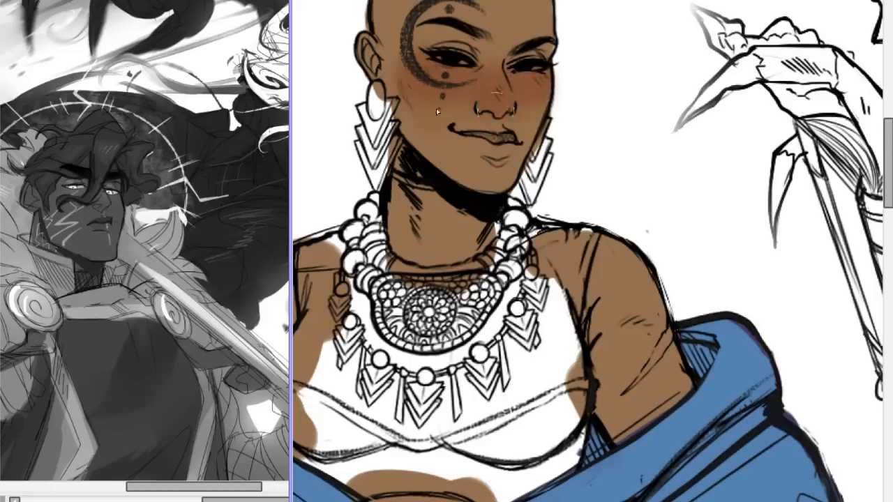
{"action": "left_click_drag", "start_coordinate": [419, 95], "coordinate": [472, 105]}
Paint the bald figure's lips a muted reddish brown and tidy the colour at the mouth corner and lower lip.
{"action": "left_click_drag", "start_coordinate": [460, 133], "coordinate": [512, 138]}
{"action": "mouse_move", "coordinate": [468, 134]}
{"action": "left_mouse_down"}
{"action": "mouse_move", "coordinate": [507, 140]}
{"action": "mouse_move", "coordinate": [461, 137]}
{"action": "mouse_move", "coordinate": [495, 149]}
{"action": "mouse_move", "coordinate": [473, 137]}
{"action": "mouse_move", "coordinate": [512, 136]}
{"action": "left_mouse_up"}
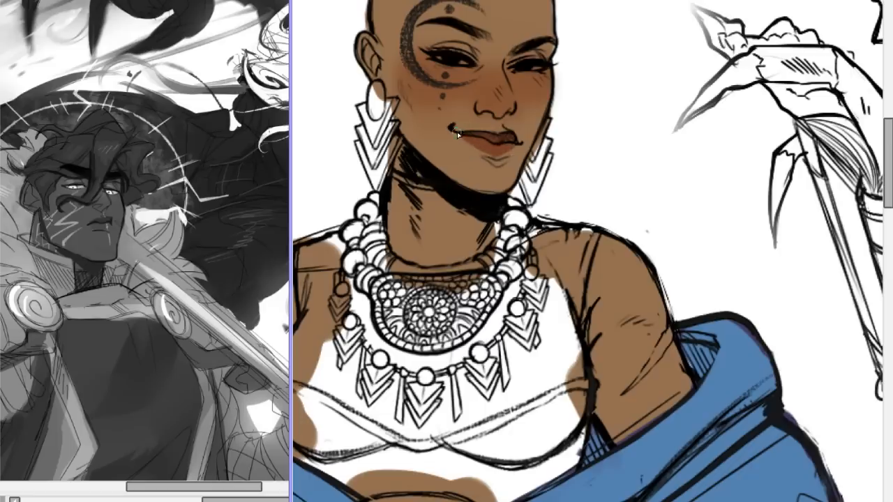
{"action": "left_click_drag", "start_coordinate": [458, 135], "coordinate": [497, 156]}
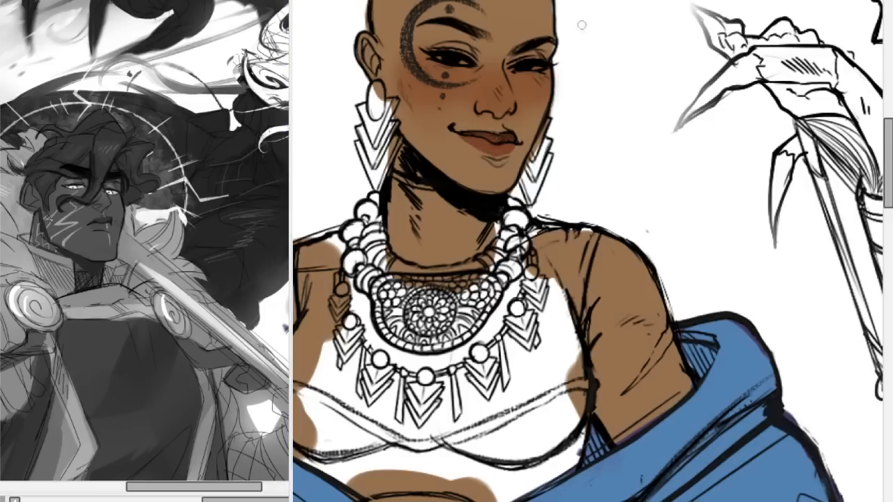
{"action": "left_click_drag", "start_coordinate": [891, 131], "coordinate": [891, 106]}
{"action": "scroll", "coordinate": [822, 307], "scroll_direction": "up", "scroll_amount": 2}
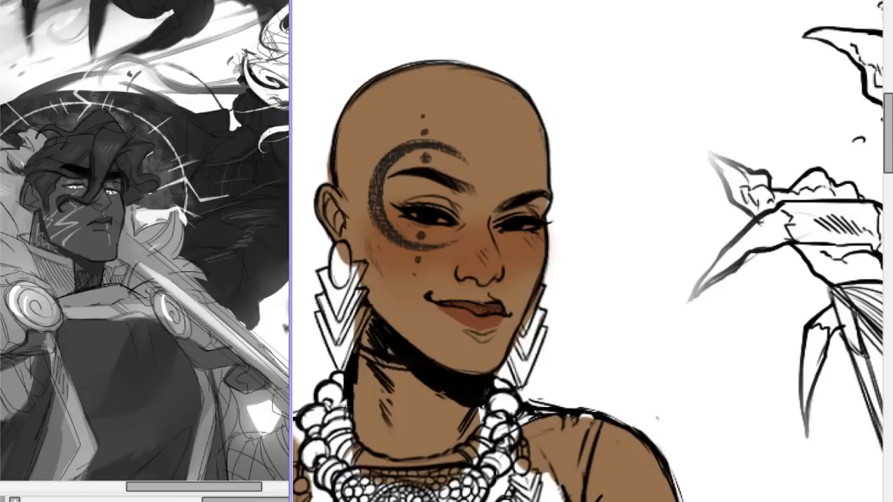
{"action": "left_click_drag", "start_coordinate": [891, 135], "coordinate": [890, 251]}
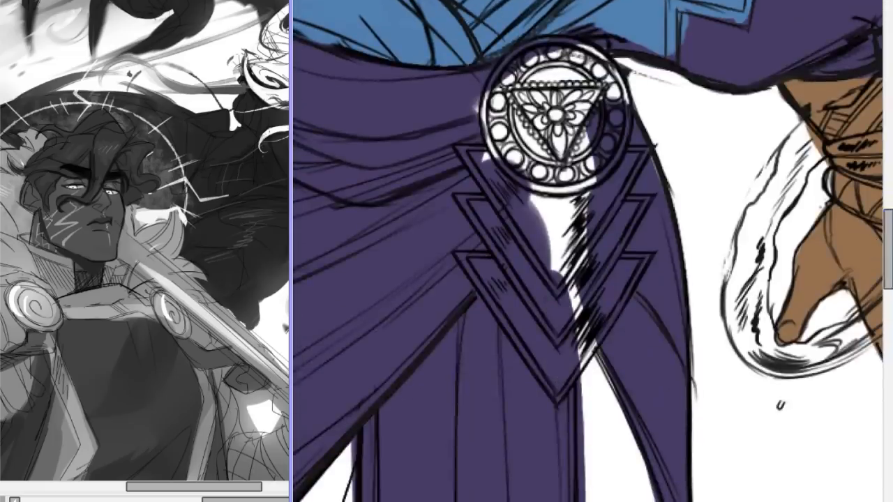
{"action": "left_click_drag", "start_coordinate": [499, 501], "coordinate": [511, 501]}
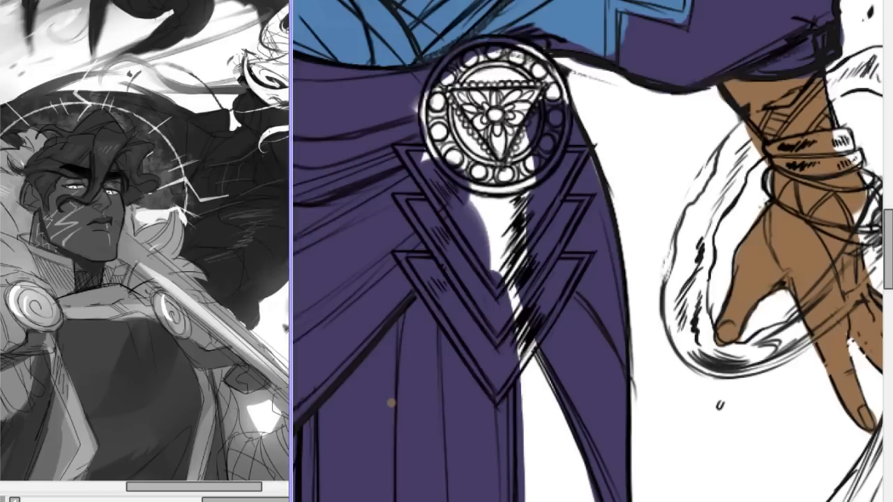
Switch to the brown sketch canvas and rough in upper and lower rows of teeth as two stacked curved bands.
{"action": "key", "text": "ctrl+Tab"}
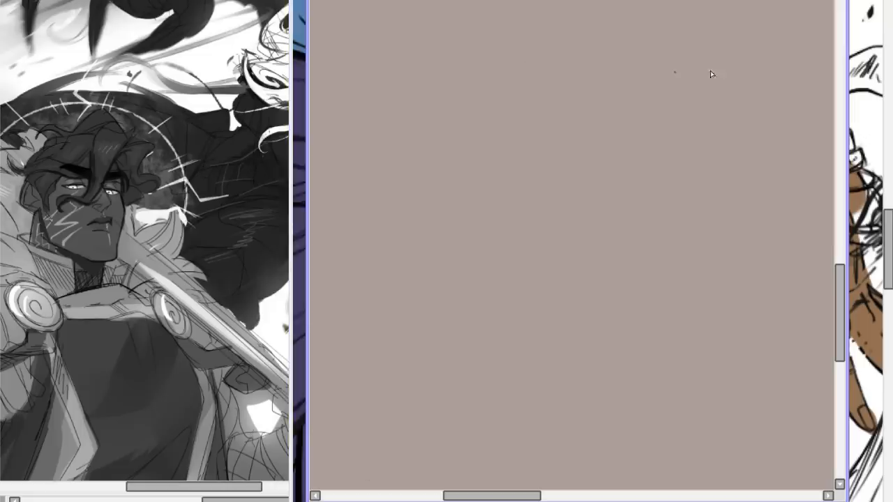
{"action": "left_click_drag", "start_coordinate": [511, 111], "coordinate": [541, 99]}
{"action": "left_click_drag", "start_coordinate": [602, 88], "coordinate": [626, 92]}
{"action": "key", "text": "ctrl+z"}
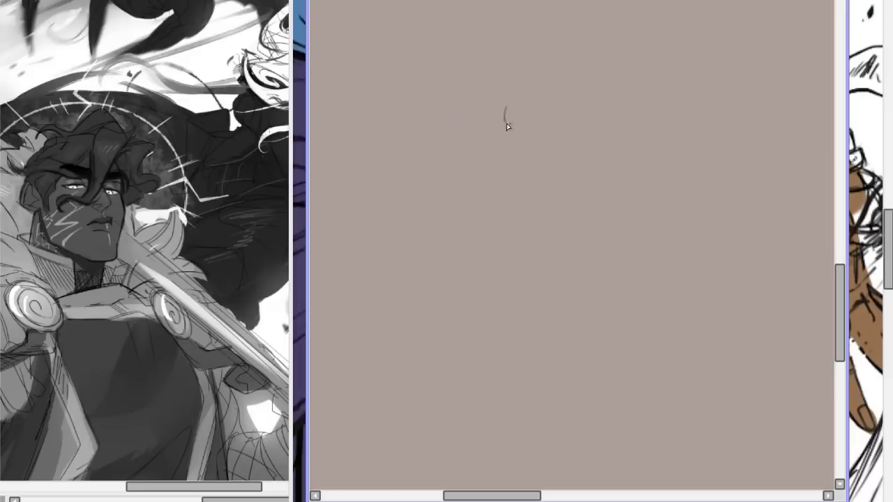
{"action": "left_click_drag", "start_coordinate": [507, 126], "coordinate": [625, 126]}
{"action": "mouse_move", "coordinate": [508, 111]}
{"action": "left_mouse_down"}
{"action": "mouse_move", "coordinate": [630, 114]}
{"action": "mouse_move", "coordinate": [618, 128]}
{"action": "left_mouse_up"}
{"action": "mouse_move", "coordinate": [514, 136]}
{"action": "left_mouse_down"}
{"action": "mouse_move", "coordinate": [606, 135]}
{"action": "mouse_move", "coordinate": [507, 138]}
{"action": "mouse_move", "coordinate": [610, 154]}
{"action": "left_mouse_up"}
{"action": "key", "text": "ctrl+z"}
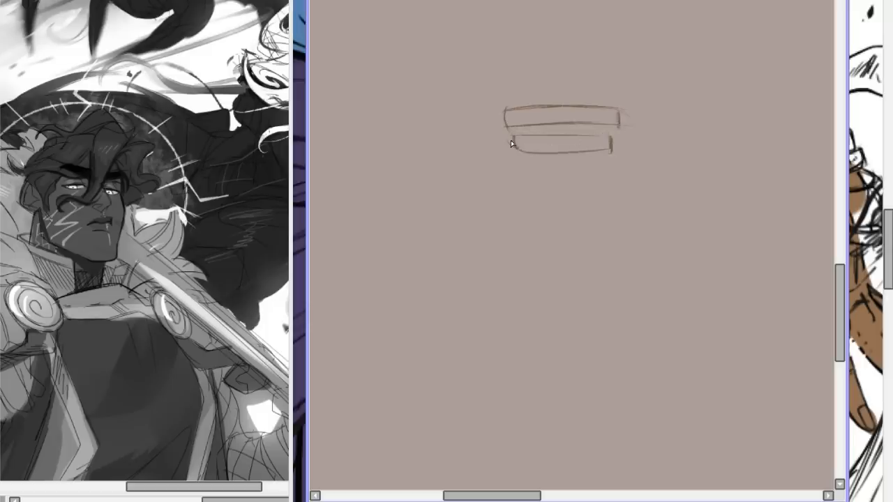
Mark the pointed canines at both ends of the upper tooth band and fade the guide sketch.
{"action": "left_click_drag", "start_coordinate": [521, 106], "coordinate": [531, 125]}
{"action": "left_click_drag", "start_coordinate": [587, 106], "coordinate": [597, 128]}
{"action": "left_click_drag", "start_coordinate": [523, 112], "coordinate": [526, 117]}
{"action": "key", "text": "Delete"}
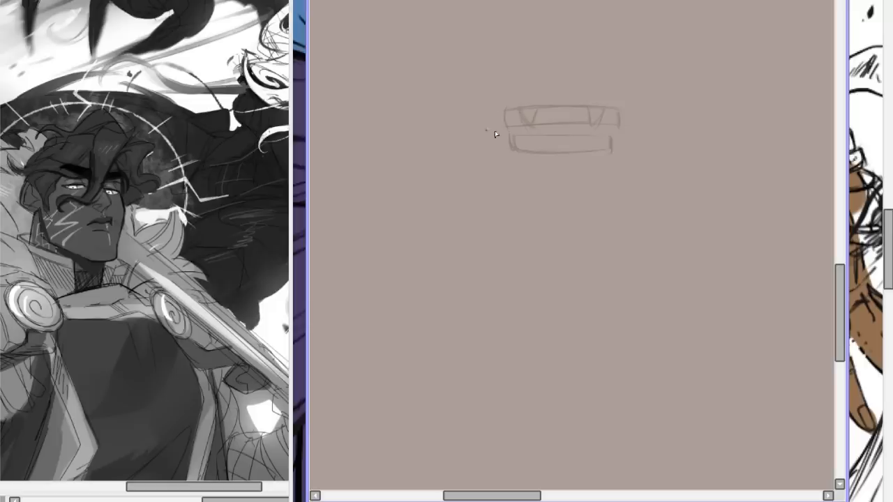
Draw an open mouth with lip lines over the faded tooth guide, redoing the first lip line, and clear the drawing.
{"action": "mouse_move", "coordinate": [489, 123]}
{"action": "left_mouse_down"}
{"action": "mouse_move", "coordinate": [569, 101]}
{"action": "mouse_move", "coordinate": [527, 110]}
{"action": "mouse_move", "coordinate": [570, 104]}
{"action": "mouse_move", "coordinate": [594, 112]}
{"action": "mouse_move", "coordinate": [553, 105]}
{"action": "mouse_move", "coordinate": [628, 120]}
{"action": "left_mouse_up"}
{"action": "key", "text": "ctrl+z"}
{"action": "key", "text": "ctrl+z"}
{"action": "left_click_drag", "start_coordinate": [507, 119], "coordinate": [568, 112]}
{"action": "mouse_move", "coordinate": [500, 121]}
{"action": "left_mouse_down"}
{"action": "mouse_move", "coordinate": [535, 111]}
{"action": "mouse_move", "coordinate": [643, 112]}
{"action": "left_mouse_up"}
{"action": "mouse_move", "coordinate": [492, 124]}
{"action": "left_mouse_down"}
{"action": "mouse_move", "coordinate": [541, 148]}
{"action": "mouse_move", "coordinate": [511, 128]}
{"action": "mouse_move", "coordinate": [572, 147]}
{"action": "mouse_move", "coordinate": [622, 115]}
{"action": "left_mouse_up"}
{"action": "left_click_drag", "start_coordinate": [591, 144], "coordinate": [623, 116]}
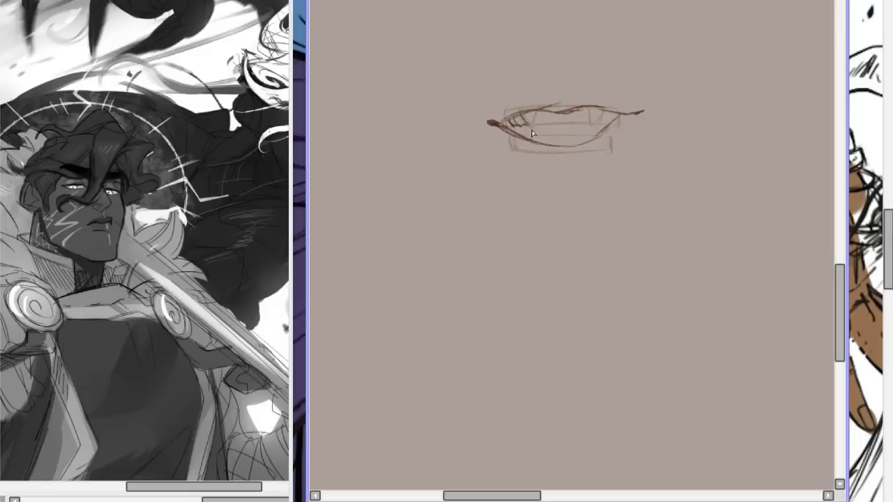
{"action": "left_click_drag", "start_coordinate": [532, 129], "coordinate": [615, 118]}
{"action": "key", "text": "Delete"}
{"action": "key", "text": "Delete"}
Sketch a large tilted head outline with a curved skull, tapering jaw, chin and cheek line.
{"action": "scroll", "coordinate": [572, 244], "scroll_direction": "down", "scroll_amount": 1}
{"action": "scroll", "coordinate": [572, 245], "scroll_direction": "up", "scroll_amount": 1}
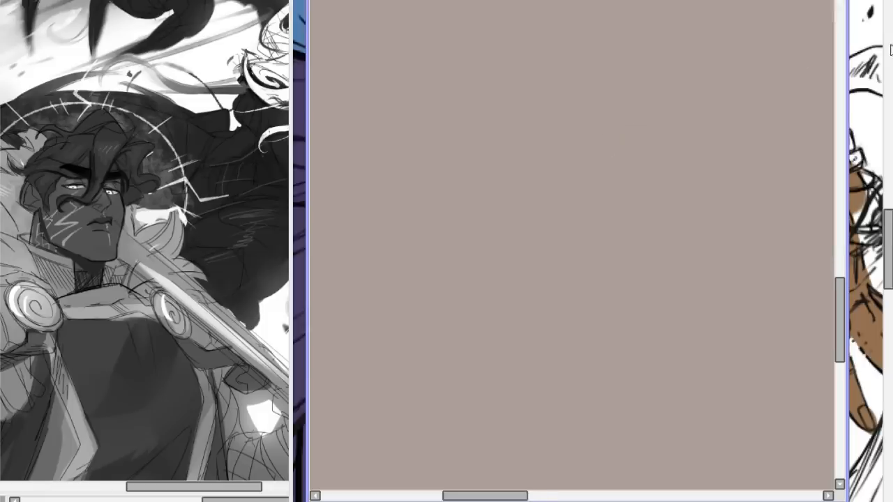
{"action": "left_click_drag", "start_coordinate": [530, 207], "coordinate": [603, 53]}
{"action": "mouse_move", "coordinate": [635, 78]}
{"action": "left_mouse_down"}
{"action": "mouse_move", "coordinate": [535, 220]}
{"action": "mouse_move", "coordinate": [552, 274]}
{"action": "left_mouse_up"}
{"action": "left_click_drag", "start_coordinate": [518, 166], "coordinate": [598, 340]}
{"action": "mouse_move", "coordinate": [529, 203]}
{"action": "left_mouse_down"}
{"action": "mouse_move", "coordinate": [602, 323]}
{"action": "mouse_move", "coordinate": [633, 314]}
{"action": "left_mouse_up"}
{"action": "left_click_drag", "start_coordinate": [566, 300], "coordinate": [670, 283]}
{"action": "left_click_drag", "start_coordinate": [690, 243], "coordinate": [631, 321]}
{"action": "left_click_drag", "start_coordinate": [668, 180], "coordinate": [680, 272]}
{"action": "left_click_drag", "start_coordinate": [684, 229], "coordinate": [625, 318]}
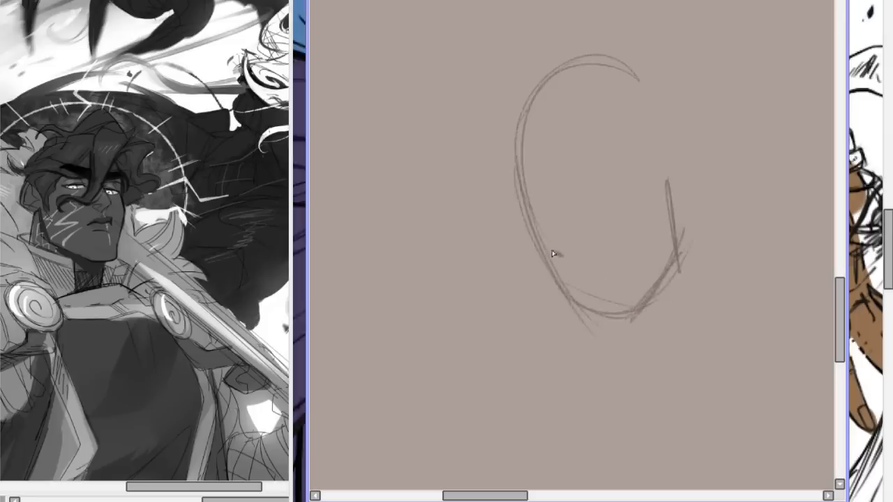
Rework the head sketch's jaw and far cheek with looser curved strokes.
{"action": "key", "text": "ctrl+z"}
{"action": "key", "text": "ctrl+z"}
{"action": "left_click_drag", "start_coordinate": [553, 271], "coordinate": [674, 243]}
{"action": "left_click_drag", "start_coordinate": [685, 200], "coordinate": [666, 261]}
{"action": "left_click_drag", "start_coordinate": [663, 171], "coordinate": [672, 265]}
{"action": "left_click_drag", "start_coordinate": [664, 208], "coordinate": [667, 235]}
Try several open mouth shapes just above the chin, shade the mouth's interior, and clear the whole sketch.
{"action": "mouse_move", "coordinate": [554, 251]}
{"action": "left_mouse_down"}
{"action": "mouse_move", "coordinate": [611, 260]}
{"action": "mouse_move", "coordinate": [635, 249]}
{"action": "left_mouse_up"}
{"action": "key", "text": "ctrl+z"}
{"action": "key", "text": "ctrl+z"}
{"action": "key", "text": "ctrl+z"}
{"action": "mouse_move", "coordinate": [569, 256]}
{"action": "left_mouse_down"}
{"action": "mouse_move", "coordinate": [633, 257]}
{"action": "mouse_move", "coordinate": [564, 260]}
{"action": "mouse_move", "coordinate": [579, 269]}
{"action": "mouse_move", "coordinate": [574, 263]}
{"action": "mouse_move", "coordinate": [599, 266]}
{"action": "mouse_move", "coordinate": [566, 260]}
{"action": "mouse_move", "coordinate": [601, 262]}
{"action": "mouse_move", "coordinate": [566, 258]}
{"action": "mouse_move", "coordinate": [592, 292]}
{"action": "mouse_move", "coordinate": [594, 271]}
{"action": "mouse_move", "coordinate": [574, 276]}
{"action": "mouse_move", "coordinate": [580, 266]}
{"action": "mouse_move", "coordinate": [600, 279]}
{"action": "mouse_move", "coordinate": [578, 266]}
{"action": "mouse_move", "coordinate": [600, 285]}
{"action": "mouse_move", "coordinate": [579, 269]}
{"action": "mouse_move", "coordinate": [608, 270]}
{"action": "mouse_move", "coordinate": [601, 281]}
{"action": "mouse_move", "coordinate": [622, 265]}
{"action": "mouse_move", "coordinate": [590, 285]}
{"action": "mouse_move", "coordinate": [574, 266]}
{"action": "mouse_move", "coordinate": [630, 270]}
{"action": "left_mouse_up"}
{"action": "key", "text": "ctrl+z"}
{"action": "key", "text": "ctrl+z"}
{"action": "key", "text": "ctrl+z"}
{"action": "mouse_move", "coordinate": [576, 269]}
{"action": "left_mouse_down"}
{"action": "mouse_move", "coordinate": [618, 271]}
{"action": "mouse_move", "coordinate": [601, 279]}
{"action": "mouse_move", "coordinate": [577, 266]}
{"action": "mouse_move", "coordinate": [615, 270]}
{"action": "mouse_move", "coordinate": [597, 283]}
{"action": "mouse_move", "coordinate": [632, 262]}
{"action": "mouse_move", "coordinate": [607, 288]}
{"action": "left_mouse_up"}
{"action": "key", "text": "ctrl+z"}
{"action": "mouse_move", "coordinate": [630, 259]}
{"action": "left_mouse_down"}
{"action": "mouse_move", "coordinate": [598, 288]}
{"action": "mouse_move", "coordinate": [589, 277]}
{"action": "mouse_move", "coordinate": [605, 284]}
{"action": "mouse_move", "coordinate": [614, 267]}
{"action": "mouse_move", "coordinate": [599, 276]}
{"action": "left_mouse_up"}
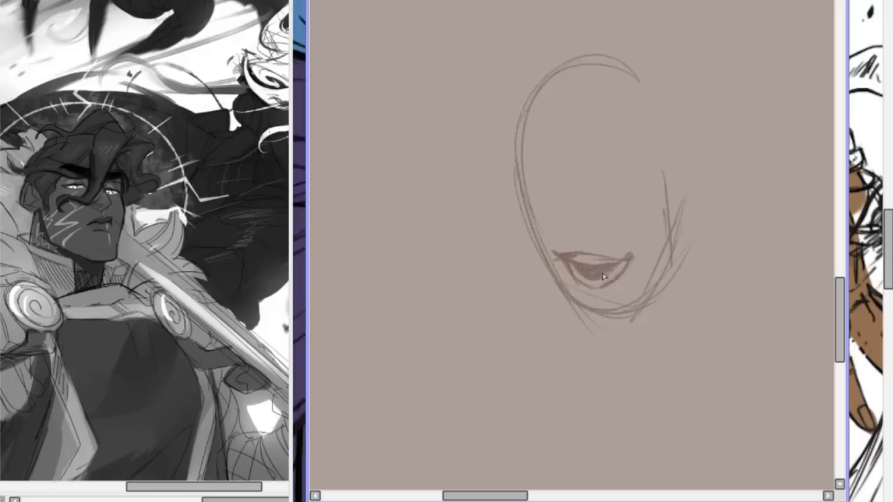
{"action": "key", "text": "Delete"}
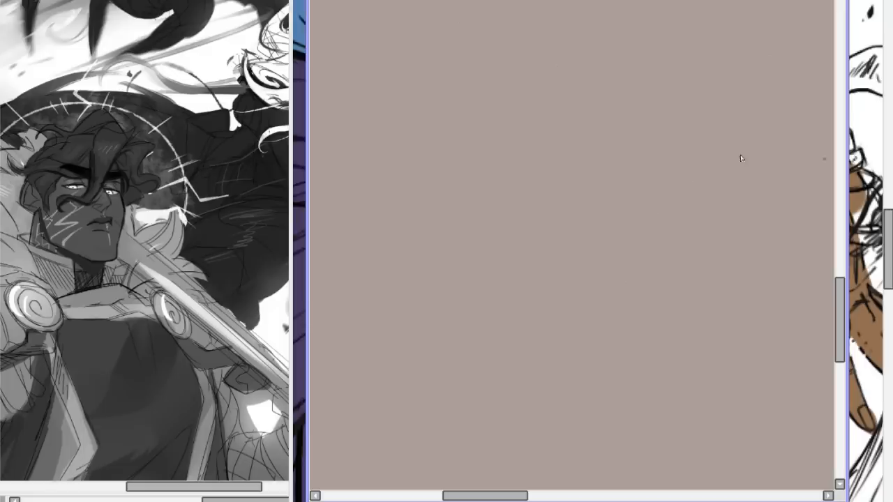
Bring up the pink reference sheet of painted expression heads, enlarge its window and view the top row of faces.
{"action": "key", "text": "alt+Tab"}
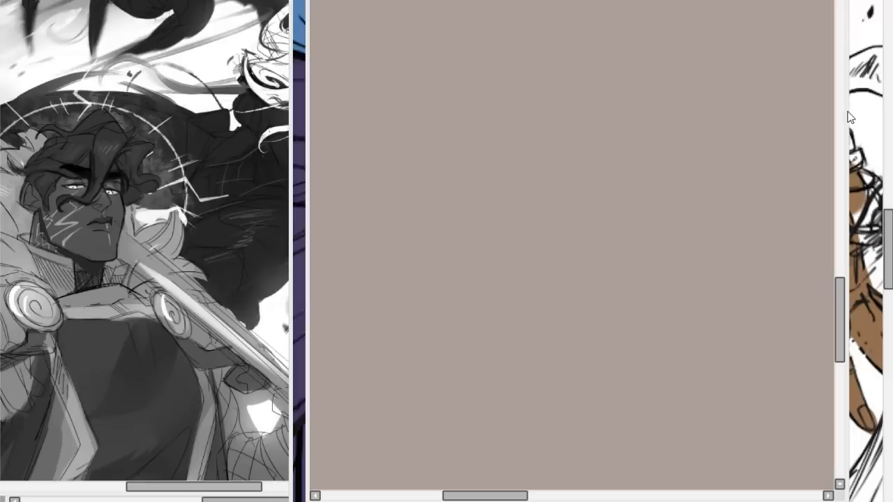
{"action": "left_click", "coordinate": [400, 140]}
{"action": "key", "text": "ctrl+Tab"}
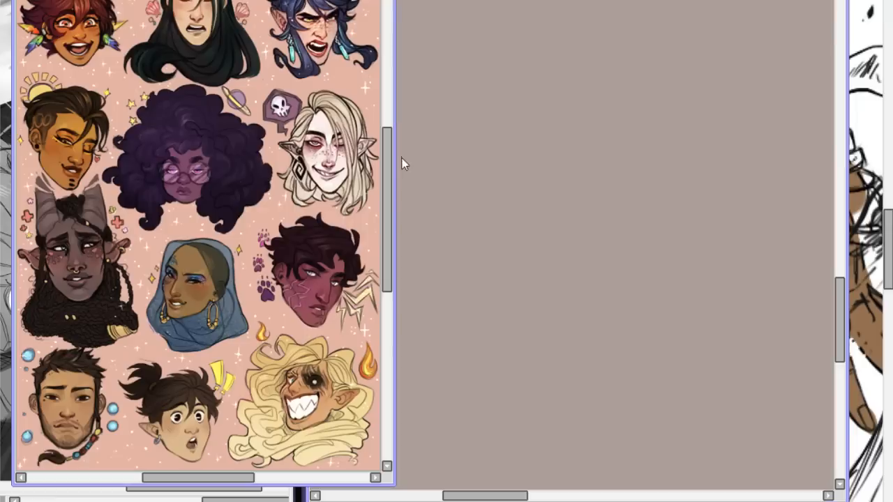
{"action": "left_click_drag", "start_coordinate": [395, 484], "coordinate": [770, 501]}
{"action": "scroll", "coordinate": [386, 237], "scroll_direction": "up", "scroll_amount": 5}
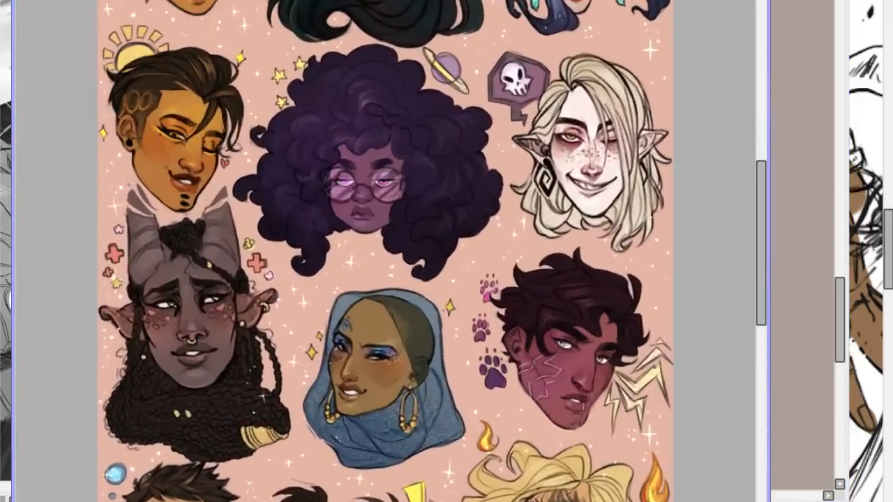
{"action": "left_click_drag", "start_coordinate": [762, 234], "coordinate": [745, 167]}
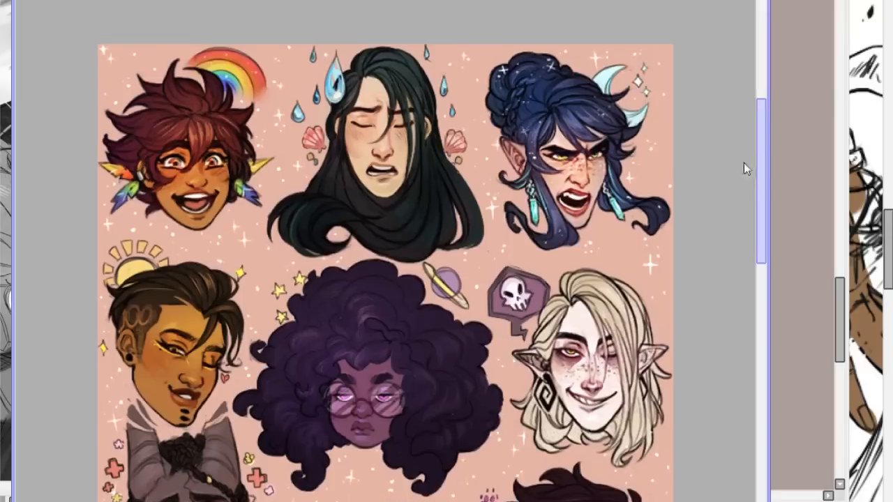
{"action": "left_click_drag", "start_coordinate": [682, 0], "coordinate": [569, 2]}
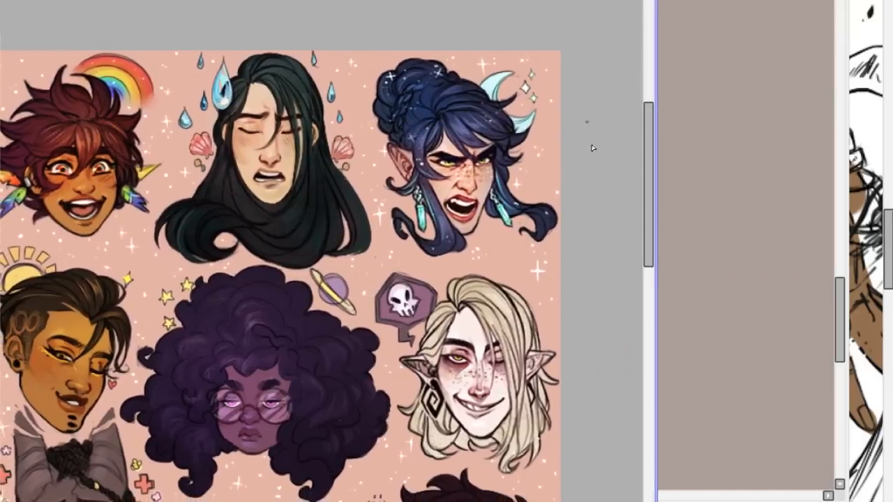
Review the lower rows of expression heads and place the blank sketch canvas beside the reference sheet.
{"action": "left_click_drag", "start_coordinate": [689, 0], "coordinate": [608, 0]}
{"action": "mouse_move", "coordinate": [750, 139]}
{"action": "left_mouse_down"}
{"action": "mouse_move", "coordinate": [708, 279]}
{"action": "mouse_move", "coordinate": [739, 166]}
{"action": "mouse_move", "coordinate": [727, 263]}
{"action": "mouse_move", "coordinate": [736, 220]}
{"action": "mouse_move", "coordinate": [738, 256]}
{"action": "left_mouse_up"}
{"action": "mouse_move", "coordinate": [571, 444]}
{"action": "left_mouse_down"}
{"action": "mouse_move", "coordinate": [471, 388]}
{"action": "mouse_move", "coordinate": [647, 285]}
{"action": "mouse_move", "coordinate": [556, 483]}
{"action": "mouse_move", "coordinate": [476, 345]}
{"action": "left_mouse_up"}
{"action": "key", "text": "ctrl+z"}
{"action": "mouse_move", "coordinate": [745, 261]}
{"action": "left_mouse_down"}
{"action": "mouse_move", "coordinate": [732, 176]}
{"action": "mouse_move", "coordinate": [730, 219]}
{"action": "left_mouse_up"}
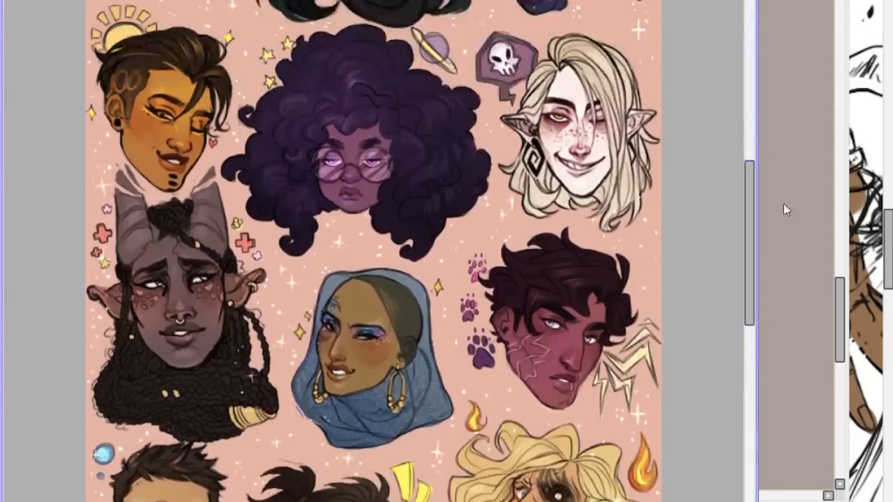
{"action": "left_click", "coordinate": [774, 205]}
{"action": "left_click_drag", "start_coordinate": [759, 2], "coordinate": [807, 0]}
{"action": "left_click", "coordinate": [716, 28]}
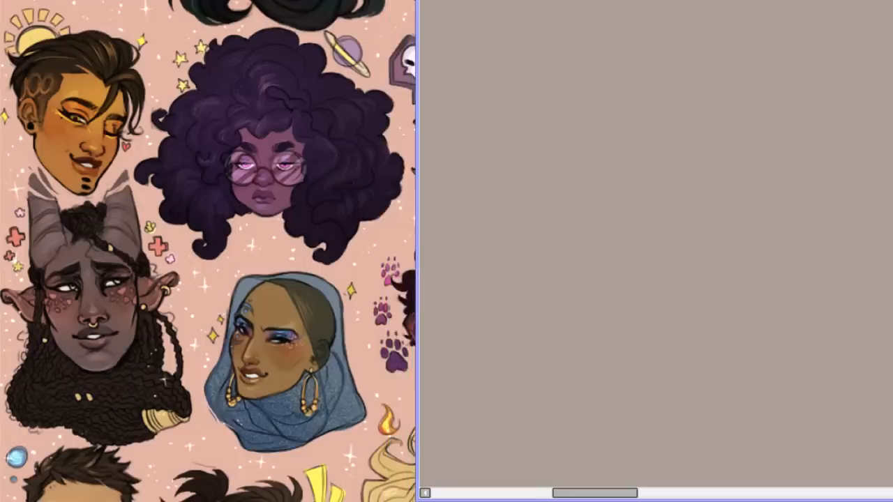
Sketch the curved skull and near side of a new head on the brown canvas, redoing the first strokes.
{"action": "mouse_move", "coordinate": [634, 59]}
{"action": "left_mouse_down"}
{"action": "mouse_move", "coordinate": [571, 182]}
{"action": "mouse_move", "coordinate": [582, 200]}
{"action": "left_mouse_up"}
{"action": "left_click_drag", "start_coordinate": [599, 69], "coordinate": [695, 102]}
{"action": "left_click_drag", "start_coordinate": [652, 57], "coordinate": [581, 221]}
{"action": "key", "text": "ctrl+z"}
{"action": "key", "text": "ctrl+z"}
{"action": "key", "text": "ctrl+z"}
{"action": "left_click_drag", "start_coordinate": [570, 161], "coordinate": [570, 187]}
{"action": "left_click_drag", "start_coordinate": [677, 90], "coordinate": [576, 251]}
{"action": "left_click_drag", "start_coordinate": [582, 152], "coordinate": [560, 267]}
{"action": "mouse_move", "coordinate": [569, 149]}
{"action": "left_mouse_down"}
{"action": "mouse_move", "coordinate": [660, 126]}
{"action": "mouse_move", "coordinate": [614, 289]}
{"action": "left_mouse_up"}
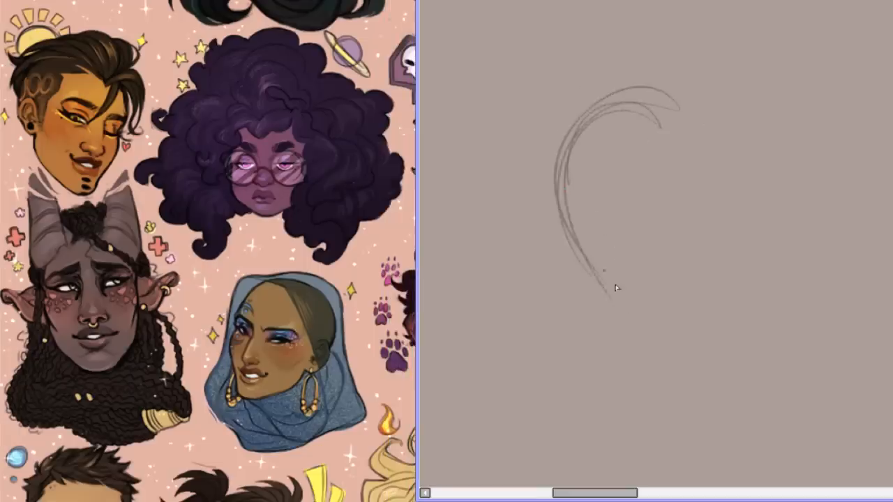
Try jaw and mouth lines under the head curve, undo the attempts and clear the canvas.
{"action": "key", "text": "ctrl+z"}
{"action": "mouse_move", "coordinate": [592, 261]}
{"action": "left_mouse_down"}
{"action": "mouse_move", "coordinate": [651, 262]}
{"action": "mouse_move", "coordinate": [641, 263]}
{"action": "mouse_move", "coordinate": [638, 309]}
{"action": "mouse_move", "coordinate": [666, 302]}
{"action": "left_mouse_up"}
{"action": "key", "text": "ctrl+z"}
{"action": "key", "text": "ctrl+z"}
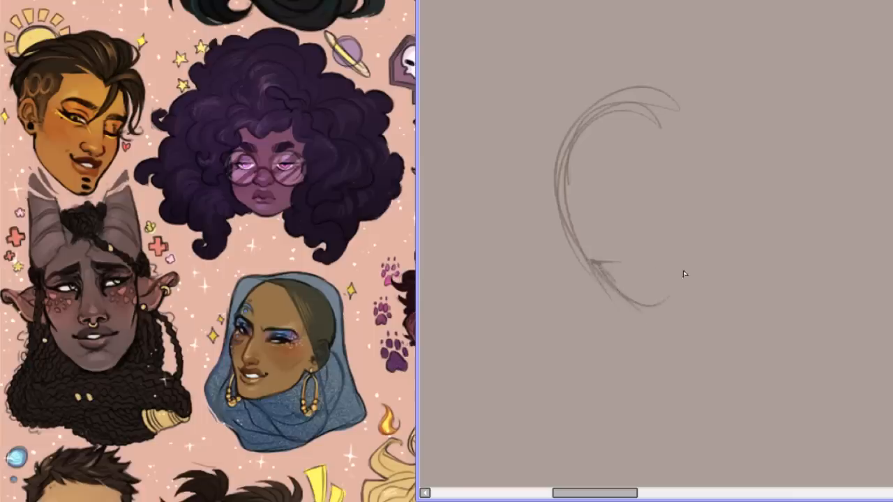
{"action": "key", "text": "ctrl+z"}
{"action": "left_click_drag", "start_coordinate": [600, 262], "coordinate": [664, 263]}
{"action": "key", "text": "ctrl+z"}
{"action": "key", "text": "Delete"}
Sketch a broad rounded dome for the top of a head, undoing the extra side and jaw strokes.
{"action": "left_click_drag", "start_coordinate": [627, 64], "coordinate": [559, 182]}
{"action": "mouse_move", "coordinate": [556, 180]}
{"action": "left_mouse_down"}
{"action": "mouse_move", "coordinate": [543, 120]}
{"action": "mouse_move", "coordinate": [731, 170]}
{"action": "left_mouse_up"}
{"action": "left_click_drag", "start_coordinate": [593, 68], "coordinate": [723, 220]}
{"action": "key", "text": "ctrl+z"}
{"action": "left_click_drag", "start_coordinate": [710, 86], "coordinate": [722, 201]}
{"action": "mouse_move", "coordinate": [651, 58]}
{"action": "left_mouse_down"}
{"action": "mouse_move", "coordinate": [550, 192]}
{"action": "mouse_move", "coordinate": [708, 315]}
{"action": "left_mouse_up"}
{"action": "key", "text": "ctrl+z"}
{"action": "key", "text": "ctrl+z"}
{"action": "key", "text": "ctrl+z"}
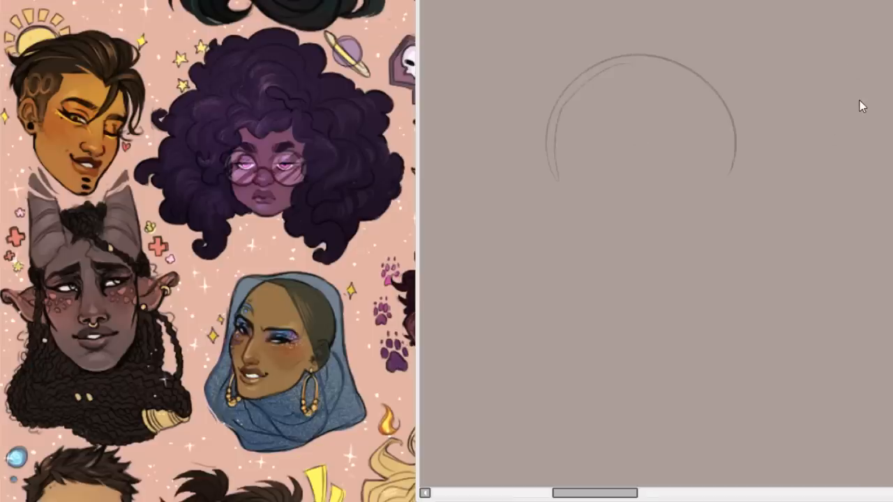
Bring up the expression sheet of the dark-haired man and study the mouths across its rows.
{"action": "left_click", "coordinate": [429, 89]}
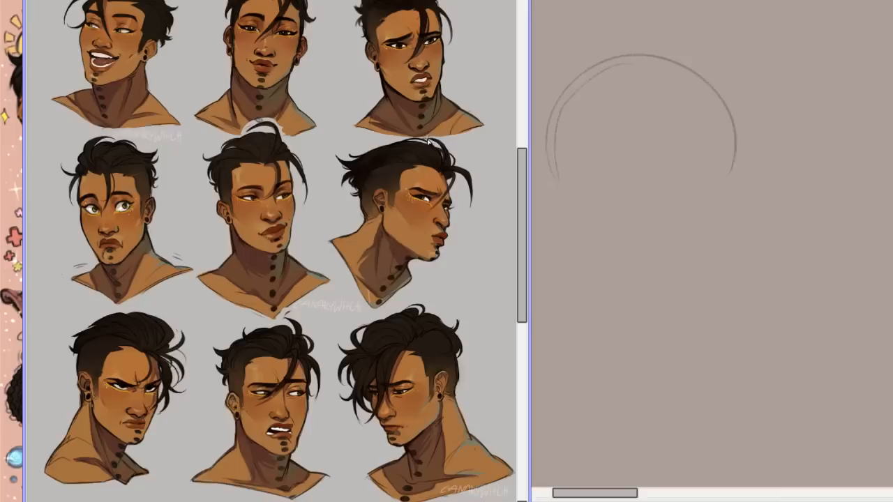
{"action": "mouse_move", "coordinate": [272, 501]}
{"action": "left_mouse_down"}
{"action": "mouse_move", "coordinate": [252, 501]}
{"action": "mouse_move", "coordinate": [266, 501]}
{"action": "left_mouse_up"}
{"action": "left_click_drag", "start_coordinate": [520, 223], "coordinate": [518, 195]}
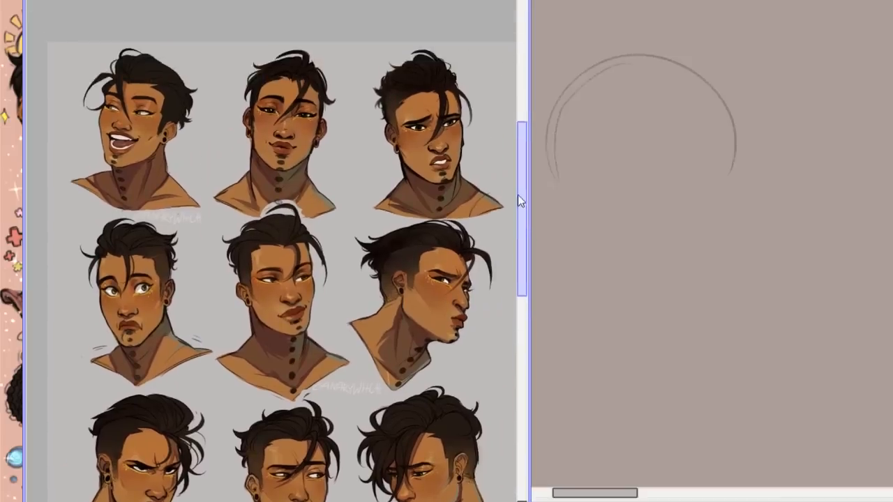
{"action": "scroll", "coordinate": [271, 241], "scroll_direction": "up", "scroll_amount": 9}
{"action": "scroll", "coordinate": [271, 241], "scroll_direction": "down", "scroll_amount": 8}
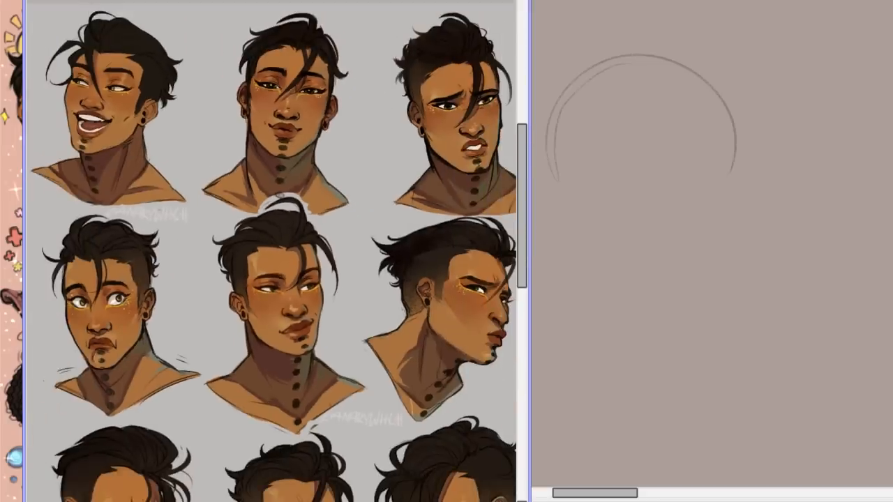
{"action": "left_click_drag", "start_coordinate": [519, 159], "coordinate": [523, 185]}
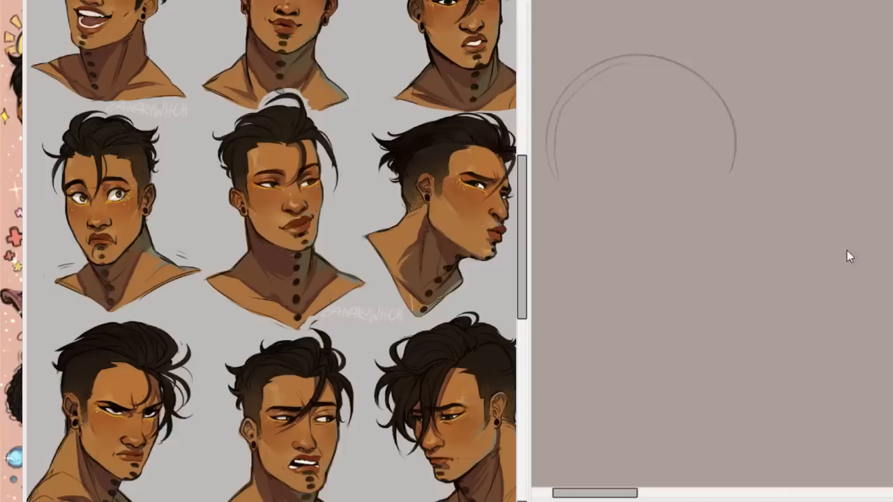
Bring up the illustration of the red-haired sharp-toothed characters, enlarge its window and study their grins.
{"action": "key", "text": "ctrl+Tab"}
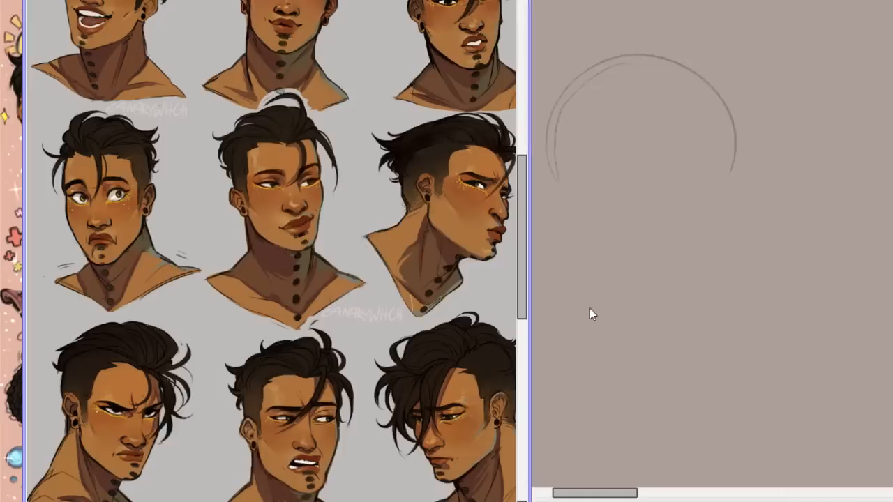
{"action": "key", "text": "ctrl+Tab"}
{"action": "left_click_drag", "start_coordinate": [395, 187], "coordinate": [398, 115]}
{"action": "scroll", "coordinate": [213, 279], "scroll_direction": "up", "scroll_amount": 5}
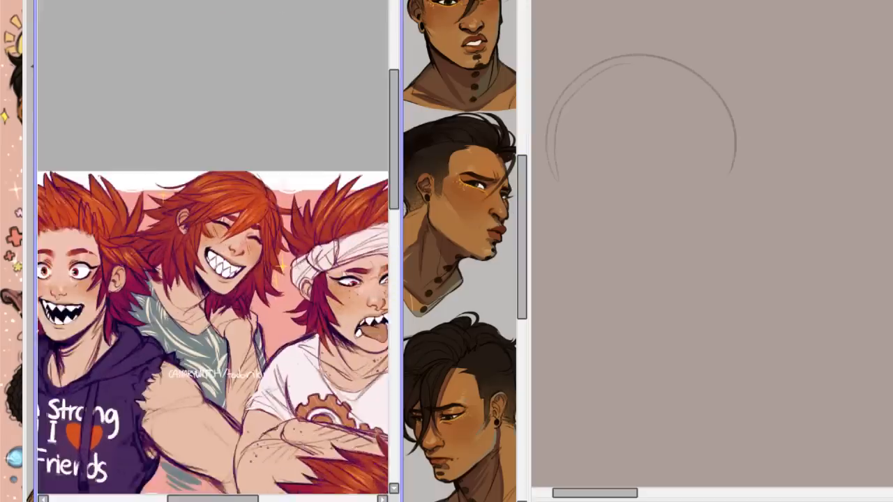
{"action": "scroll", "coordinate": [213, 279], "scroll_direction": "down", "scroll_amount": 2}
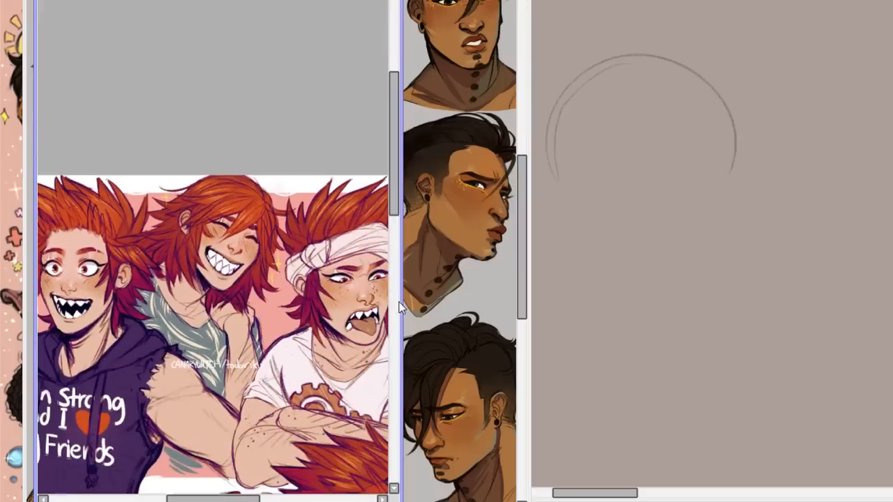
{"action": "left_click_drag", "start_coordinate": [395, 147], "coordinate": [390, 174]}
{"action": "left_click_drag", "start_coordinate": [403, 501], "coordinate": [698, 501]}
{"action": "scroll", "coordinate": [353, 251], "scroll_direction": "up", "scroll_amount": 2}
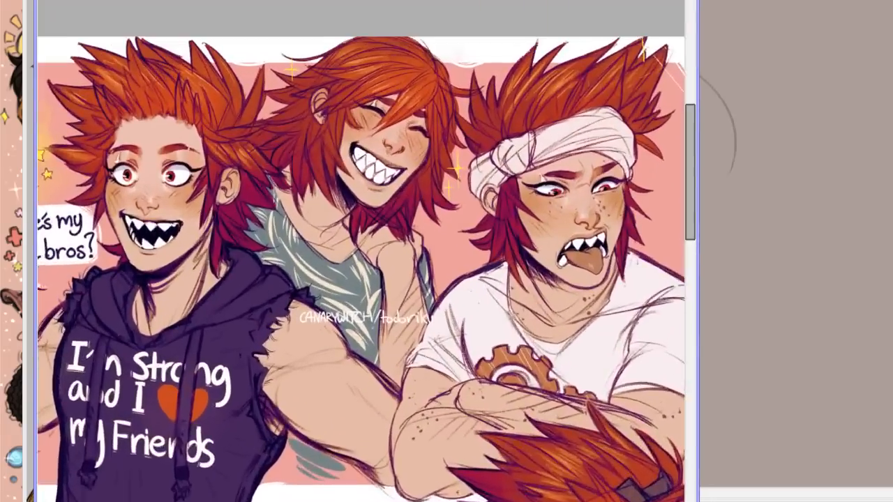
{"action": "mouse_move", "coordinate": [687, 104]}
{"action": "left_mouse_down"}
{"action": "mouse_move", "coordinate": [688, 196]}
{"action": "mouse_move", "coordinate": [687, 137]}
{"action": "mouse_move", "coordinate": [675, 102]}
{"action": "left_mouse_up"}
{"action": "mouse_move", "coordinate": [349, 501]}
{"action": "left_mouse_down"}
{"action": "mouse_move", "coordinate": [316, 501]}
{"action": "mouse_move", "coordinate": [323, 501]}
{"action": "left_mouse_up"}
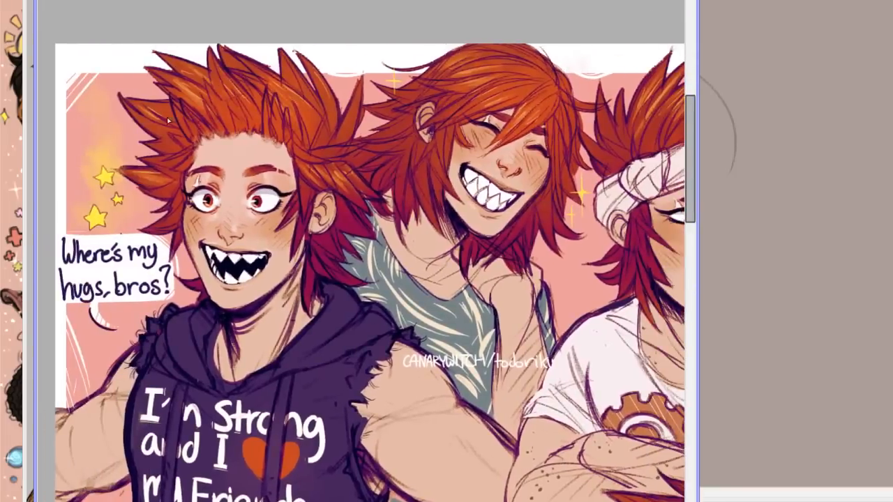
Place the red-haired character illustration beside the sketch canvas and return to the canvas.
{"action": "mouse_move", "coordinate": [211, 196]}
{"action": "left_mouse_down"}
{"action": "mouse_move", "coordinate": [173, 286]}
{"action": "mouse_move", "coordinate": [249, 308]}
{"action": "left_mouse_up"}
{"action": "key", "text": "ctrl+z"}
{"action": "left_click", "coordinate": [29, 303]}
{"action": "left_click", "coordinate": [543, 235]}
{"action": "left_click_drag", "start_coordinate": [293, 0], "coordinate": [524, 0]}
{"action": "left_click", "coordinate": [9, 203]}
{"action": "left_click", "coordinate": [661, 37]}
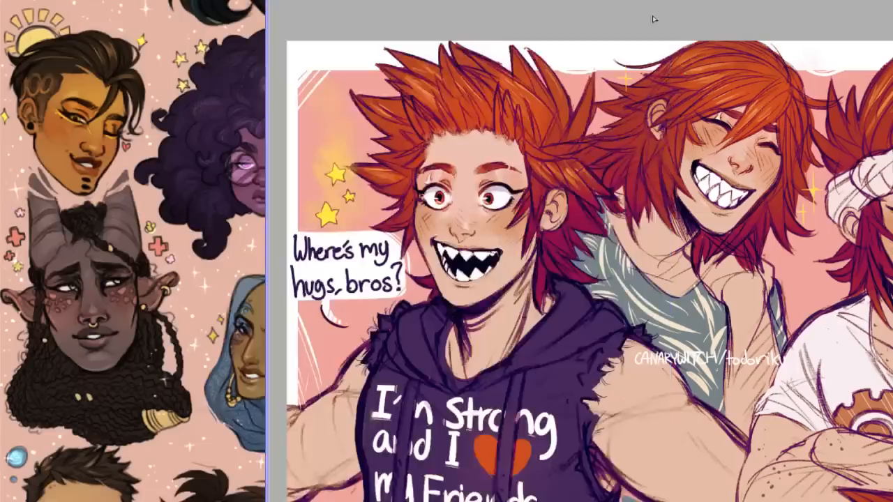
{"action": "left_click_drag", "start_coordinate": [579, 0], "coordinate": [275, 20]}
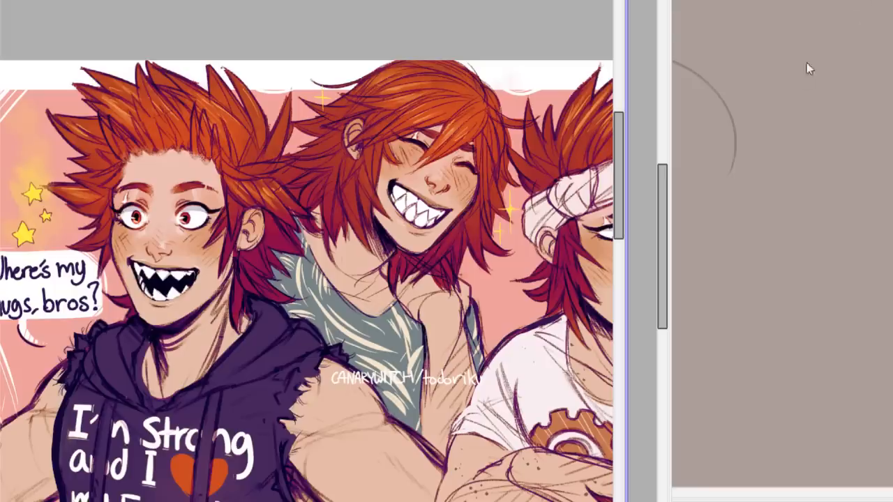
{"action": "left_click", "coordinate": [765, 119]}
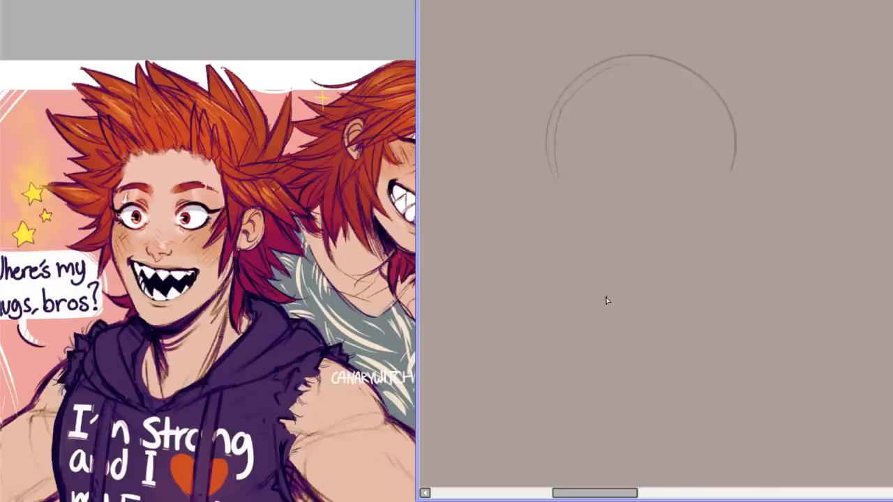
Sketch a slanted open mouth below the head dome, with a peaked upper lip, lower lip and inner tooth curves.
{"action": "mouse_move", "coordinate": [602, 303]}
{"action": "left_mouse_down"}
{"action": "mouse_move", "coordinate": [624, 289]}
{"action": "mouse_move", "coordinate": [687, 327]}
{"action": "left_mouse_up"}
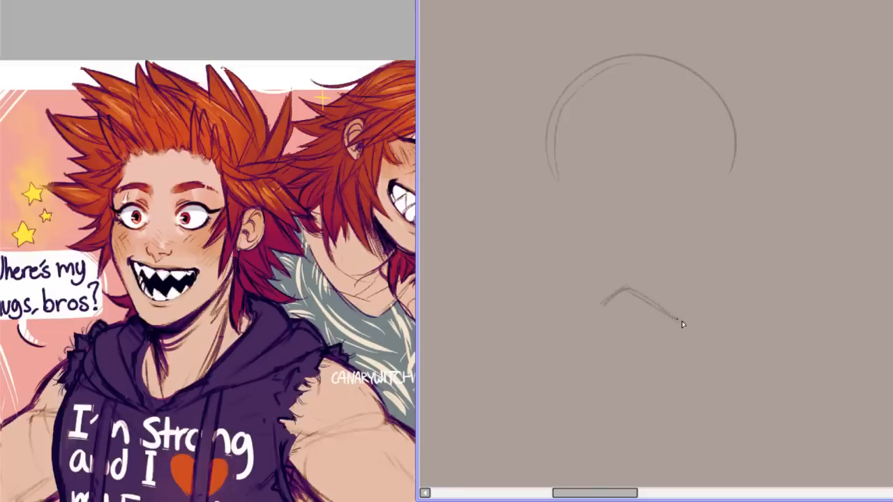
{"action": "mouse_move", "coordinate": [594, 305]}
{"action": "left_mouse_down"}
{"action": "mouse_move", "coordinate": [633, 362]}
{"action": "mouse_move", "coordinate": [598, 315]}
{"action": "mouse_move", "coordinate": [653, 366]}
{"action": "mouse_move", "coordinate": [702, 342]}
{"action": "left_mouse_up"}
{"action": "mouse_move", "coordinate": [605, 300]}
{"action": "left_mouse_down"}
{"action": "mouse_move", "coordinate": [619, 322]}
{"action": "mouse_move", "coordinate": [610, 319]}
{"action": "mouse_move", "coordinate": [623, 307]}
{"action": "mouse_move", "coordinate": [632, 324]}
{"action": "mouse_move", "coordinate": [661, 330]}
{"action": "mouse_move", "coordinate": [625, 312]}
{"action": "mouse_move", "coordinate": [672, 335]}
{"action": "mouse_move", "coordinate": [654, 321]}
{"action": "mouse_move", "coordinate": [599, 312]}
{"action": "mouse_move", "coordinate": [623, 292]}
{"action": "mouse_move", "coordinate": [703, 328]}
{"action": "left_mouse_up"}
{"action": "mouse_move", "coordinate": [617, 343]}
{"action": "left_mouse_down"}
{"action": "mouse_move", "coordinate": [624, 324]}
{"action": "mouse_move", "coordinate": [638, 353]}
{"action": "mouse_move", "coordinate": [689, 349]}
{"action": "left_mouse_up"}
{"action": "mouse_move", "coordinate": [630, 324]}
{"action": "left_mouse_down"}
{"action": "mouse_move", "coordinate": [630, 349]}
{"action": "mouse_move", "coordinate": [652, 356]}
{"action": "left_mouse_up"}
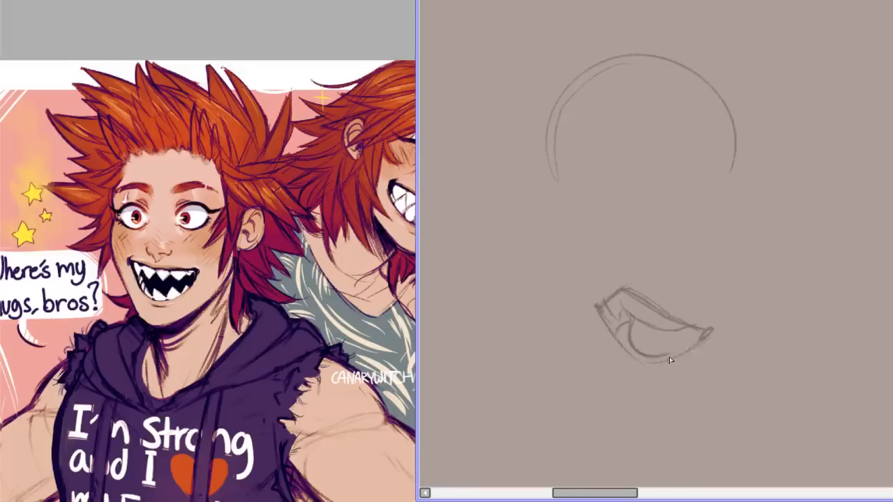
Shade the dark gap at the mouth's near corner and define the tooth edges and lower lip.
{"action": "mouse_move", "coordinate": [601, 307]}
{"action": "left_mouse_down"}
{"action": "mouse_move", "coordinate": [610, 328]}
{"action": "mouse_move", "coordinate": [612, 317]}
{"action": "mouse_move", "coordinate": [684, 332]}
{"action": "left_mouse_up"}
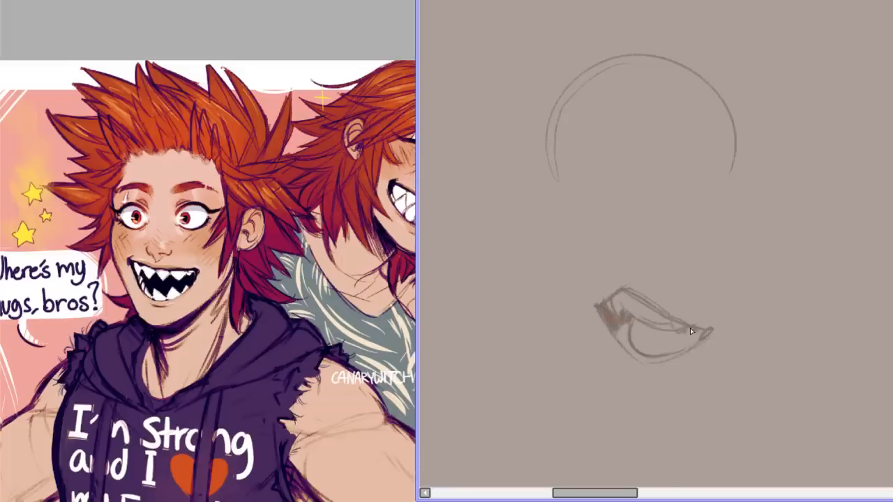
{"action": "left_click_drag", "start_coordinate": [618, 339], "coordinate": [626, 327]}
{"action": "left_click_drag", "start_coordinate": [681, 347], "coordinate": [678, 358]}
{"action": "left_click_drag", "start_coordinate": [612, 329], "coordinate": [622, 344]}
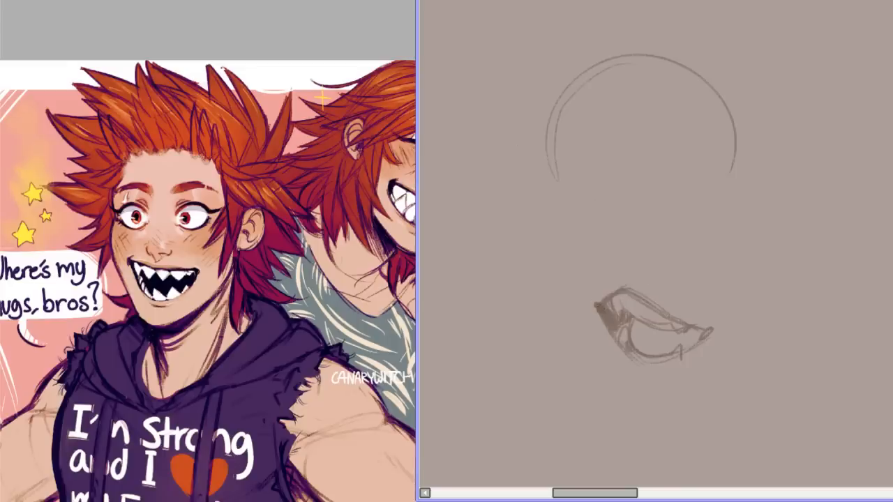
Redraw the upper-lip contour and near mouth corner in dark brown over the rough mouth sketch.
{"action": "mouse_move", "coordinate": [597, 307]}
{"action": "left_mouse_down"}
{"action": "mouse_move", "coordinate": [601, 314]}
{"action": "mouse_move", "coordinate": [627, 292]}
{"action": "mouse_move", "coordinate": [652, 296]}
{"action": "left_mouse_up"}
{"action": "left_click_drag", "start_coordinate": [599, 308], "coordinate": [626, 349]}
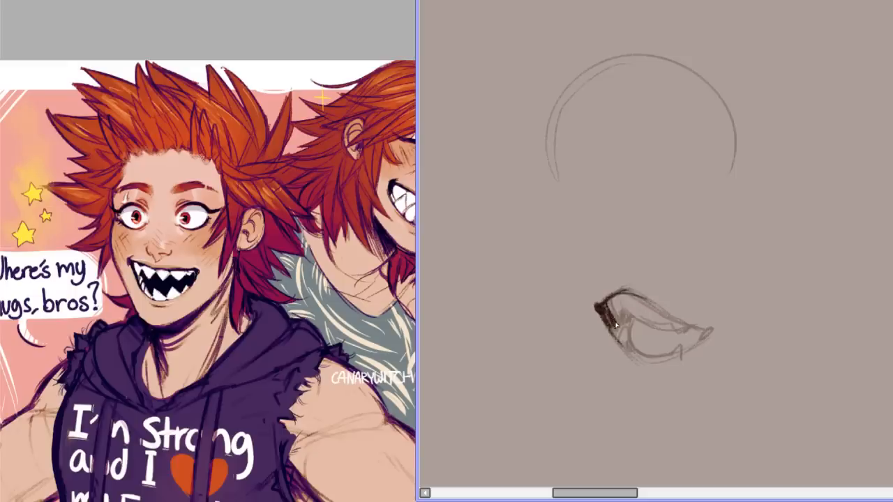